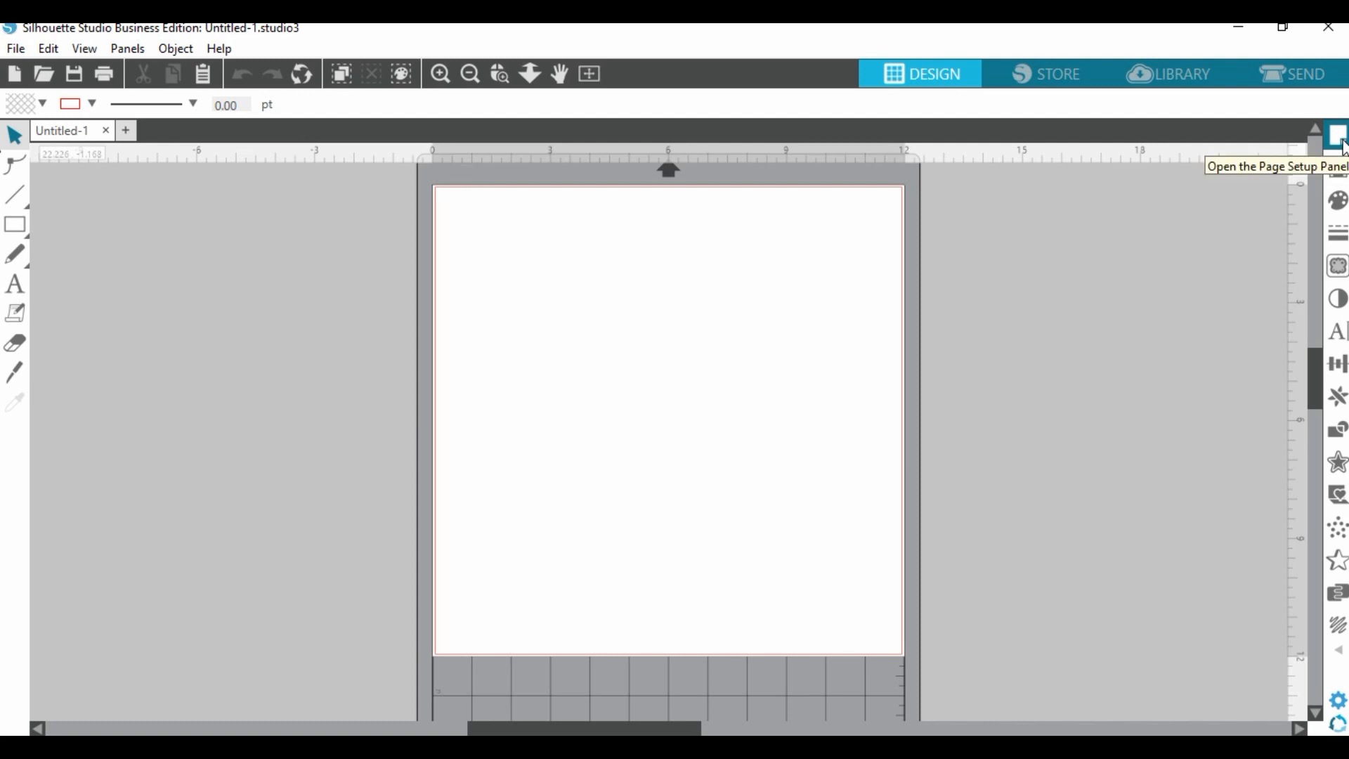
Set the page size to Letter (8.5 x 11.0 in) with landscape orientation in the page setup.
{"action": "left_click", "coordinate": [1343, 147]}
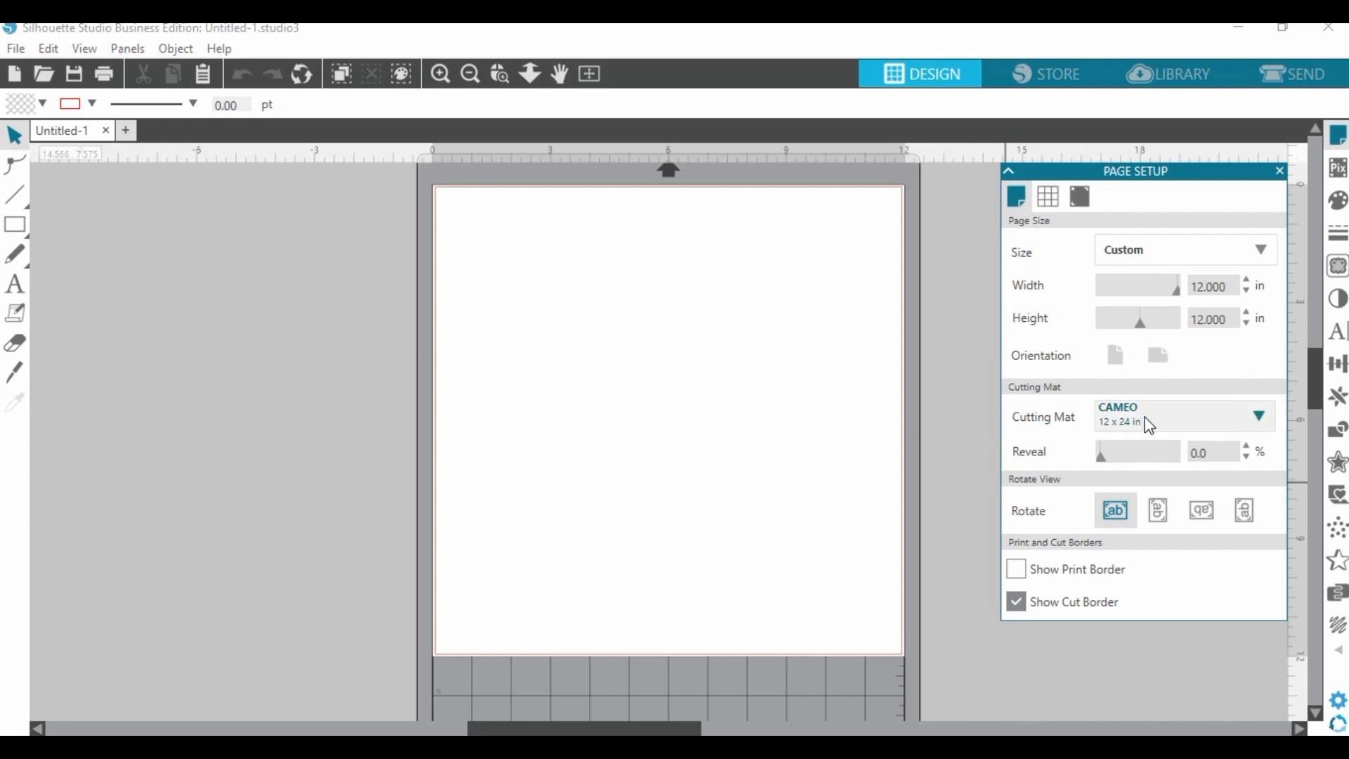
{"action": "left_click", "coordinate": [1112, 247]}
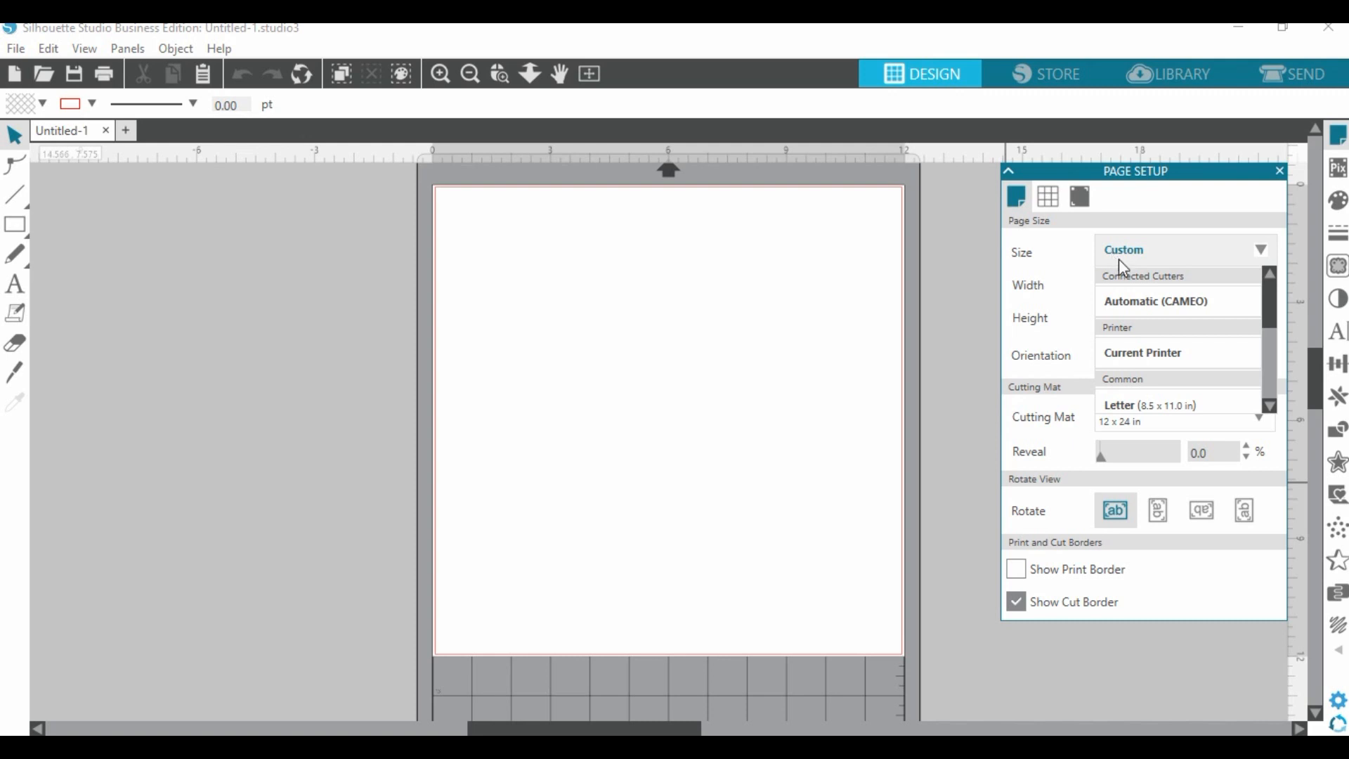
{"action": "scroll", "coordinate": [1153, 325], "scroll_direction": "down", "scroll_amount": 1}
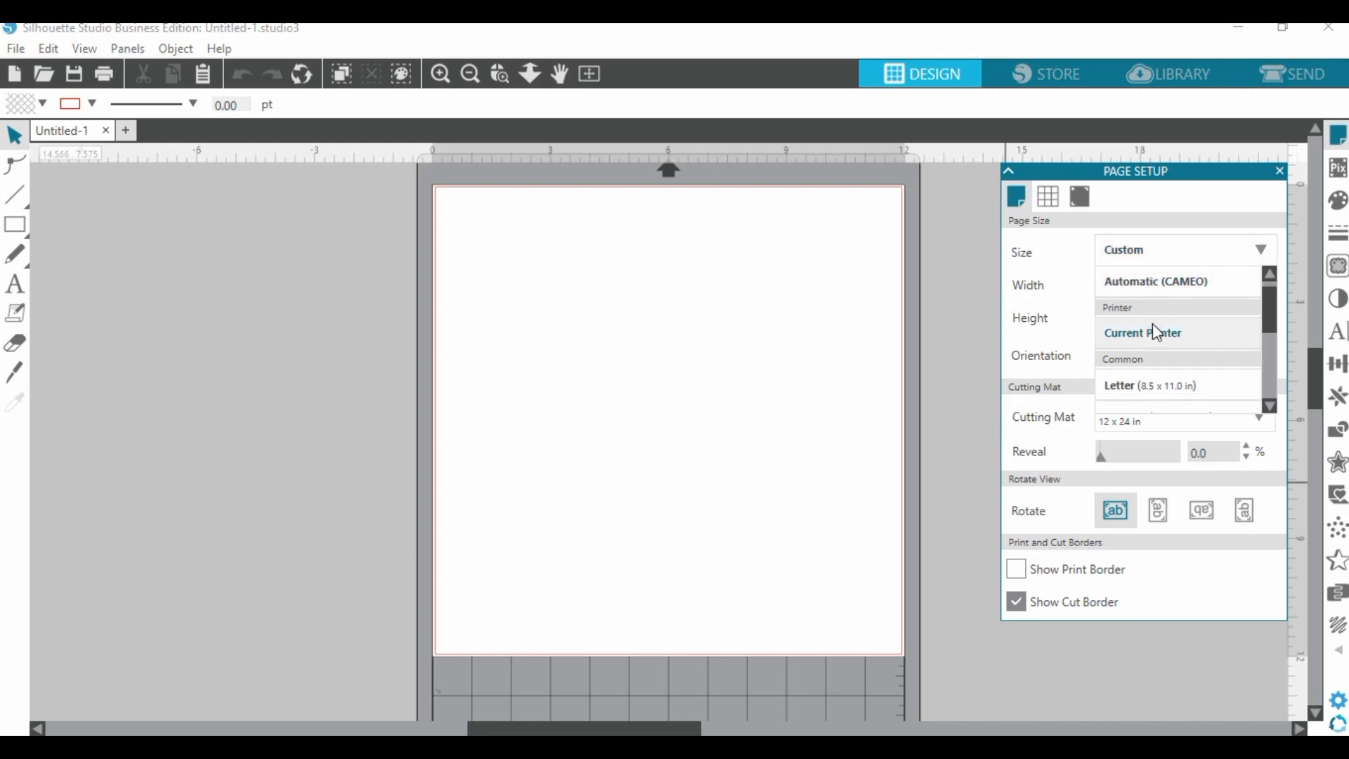
{"action": "left_click", "coordinate": [1167, 387]}
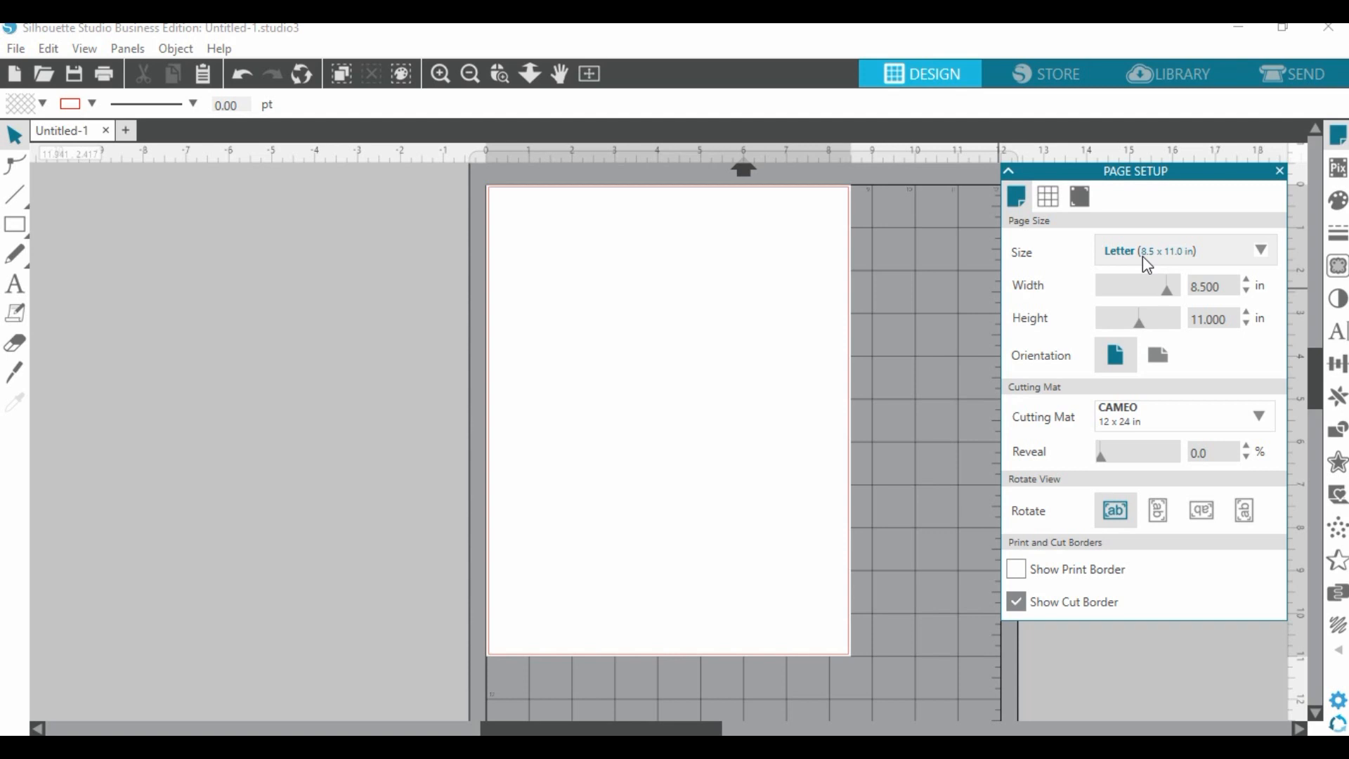
{"action": "left_click", "coordinate": [1156, 362]}
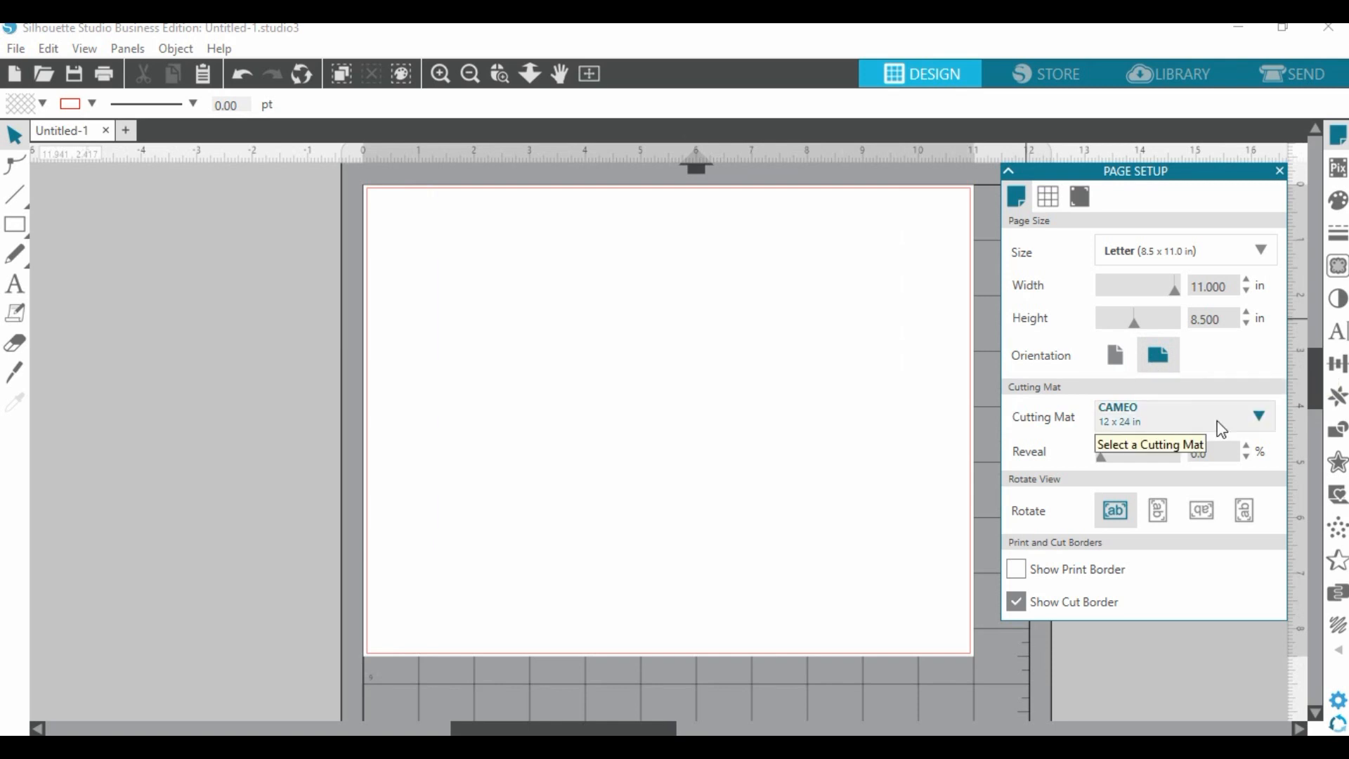
{"action": "left_click", "coordinate": [1280, 171]}
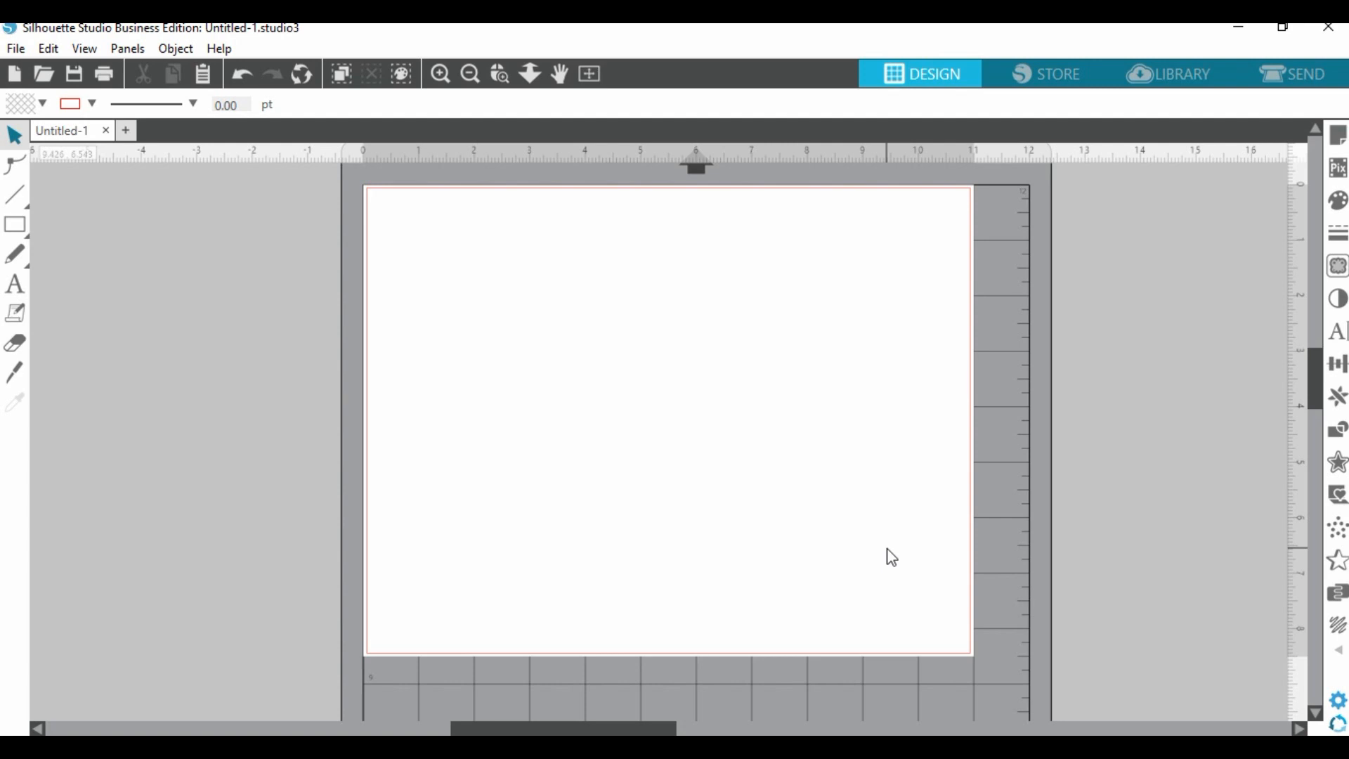
Open the design library and go to the main Library folder near the beginning of the folder tree.
{"action": "left_click", "coordinate": [1168, 90]}
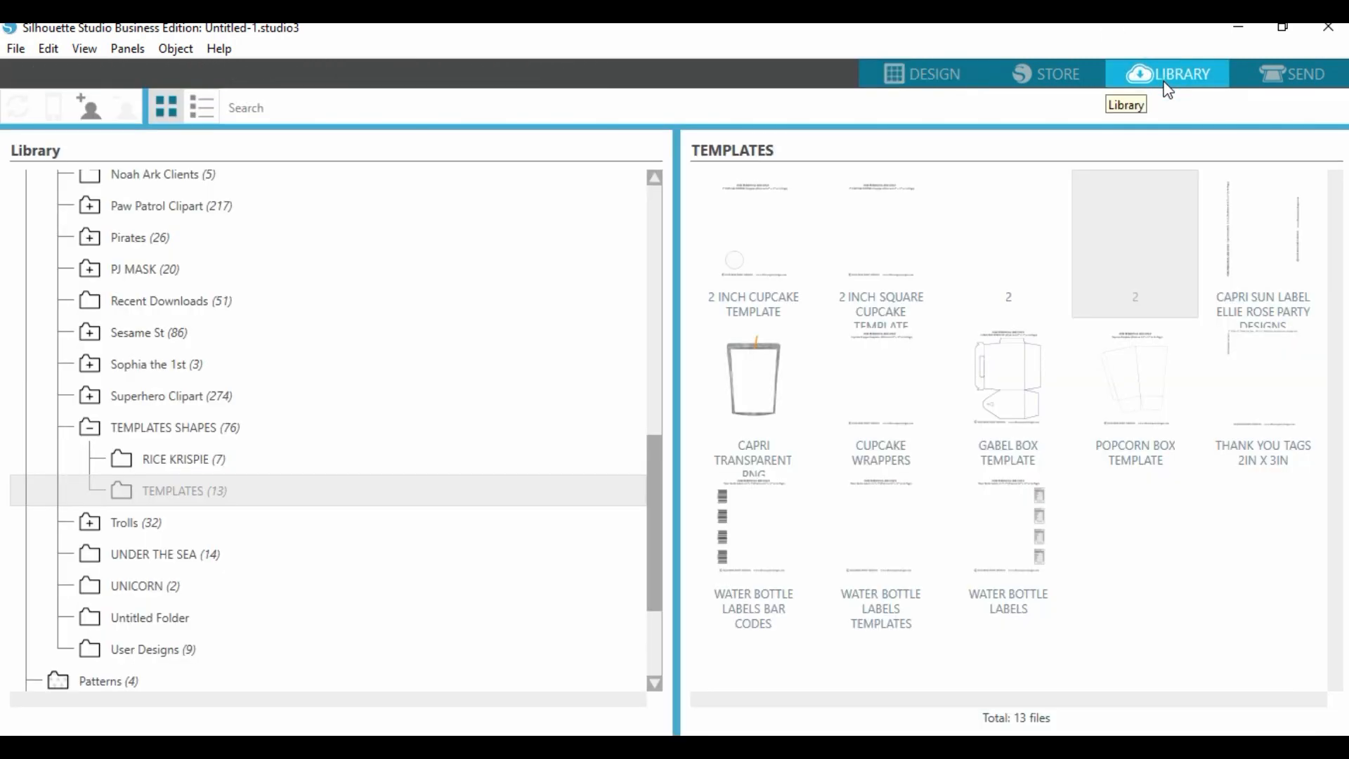
{"action": "scroll", "coordinate": [499, 481], "scroll_direction": "up", "scroll_amount": 10}
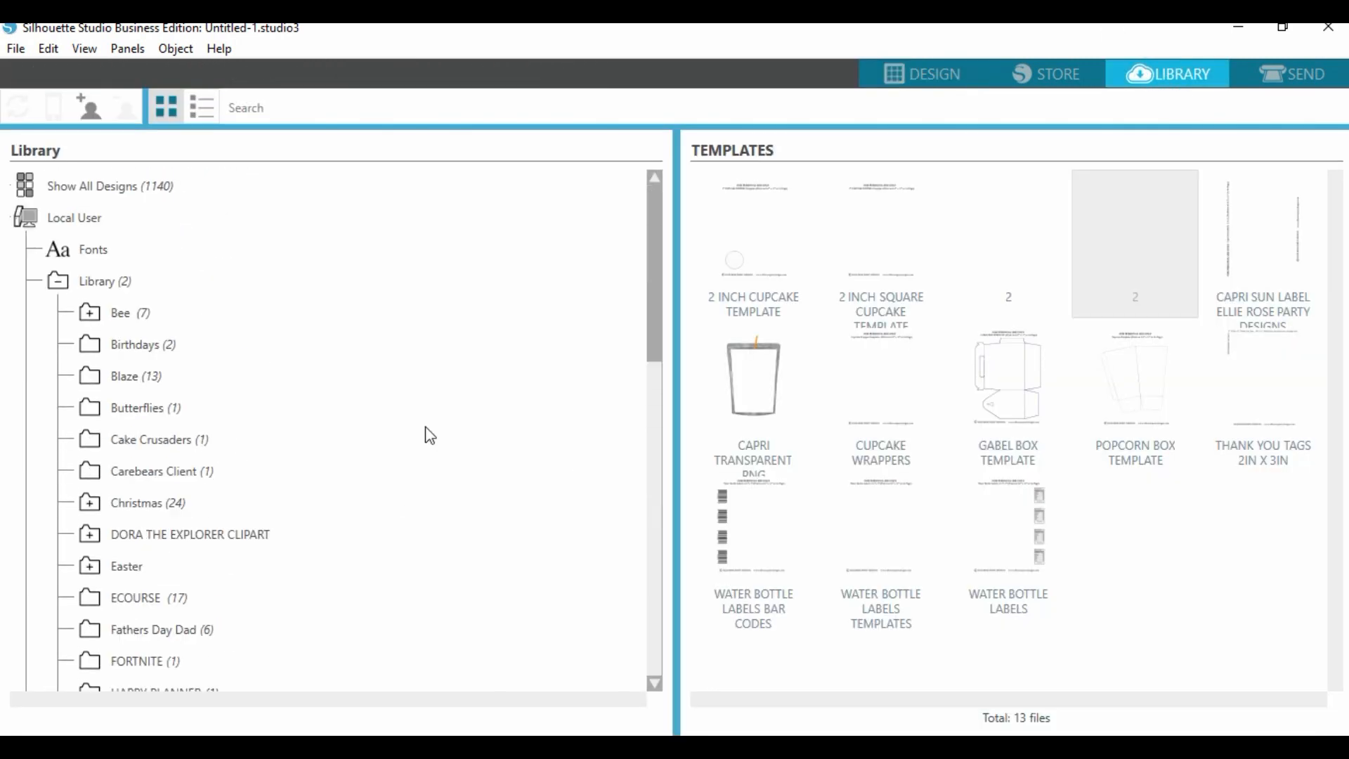
{"action": "scroll", "coordinate": [397, 422], "scroll_direction": "down", "scroll_amount": 1}
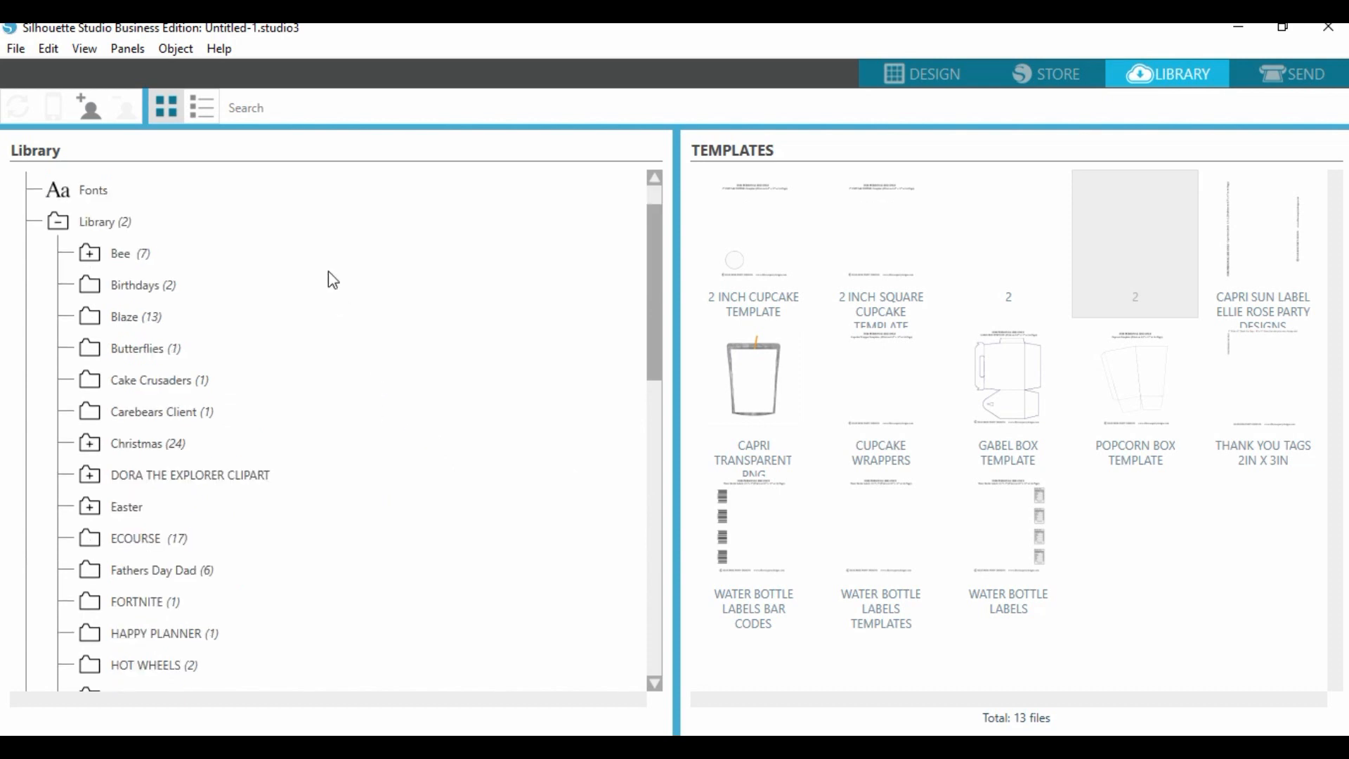
{"action": "left_click", "coordinate": [99, 224]}
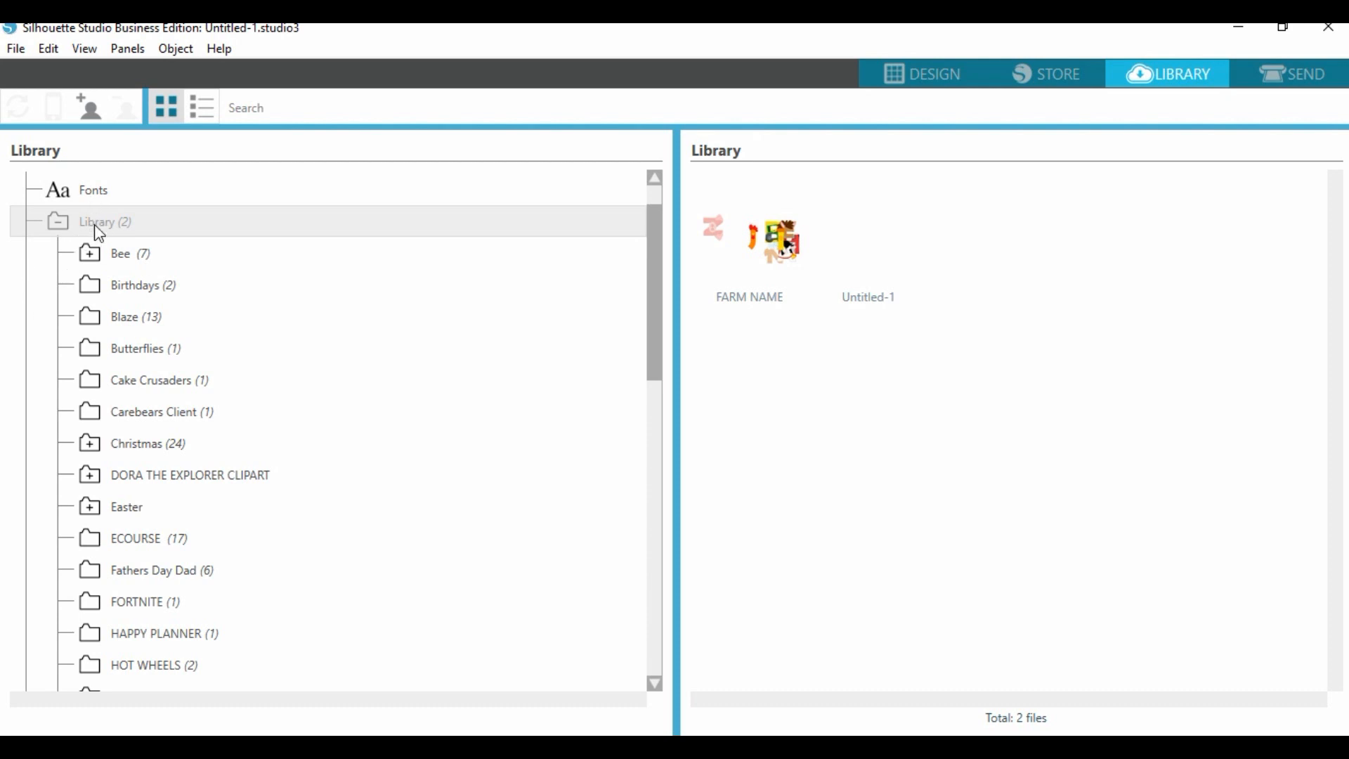
{"action": "right_click", "coordinate": [96, 225]}
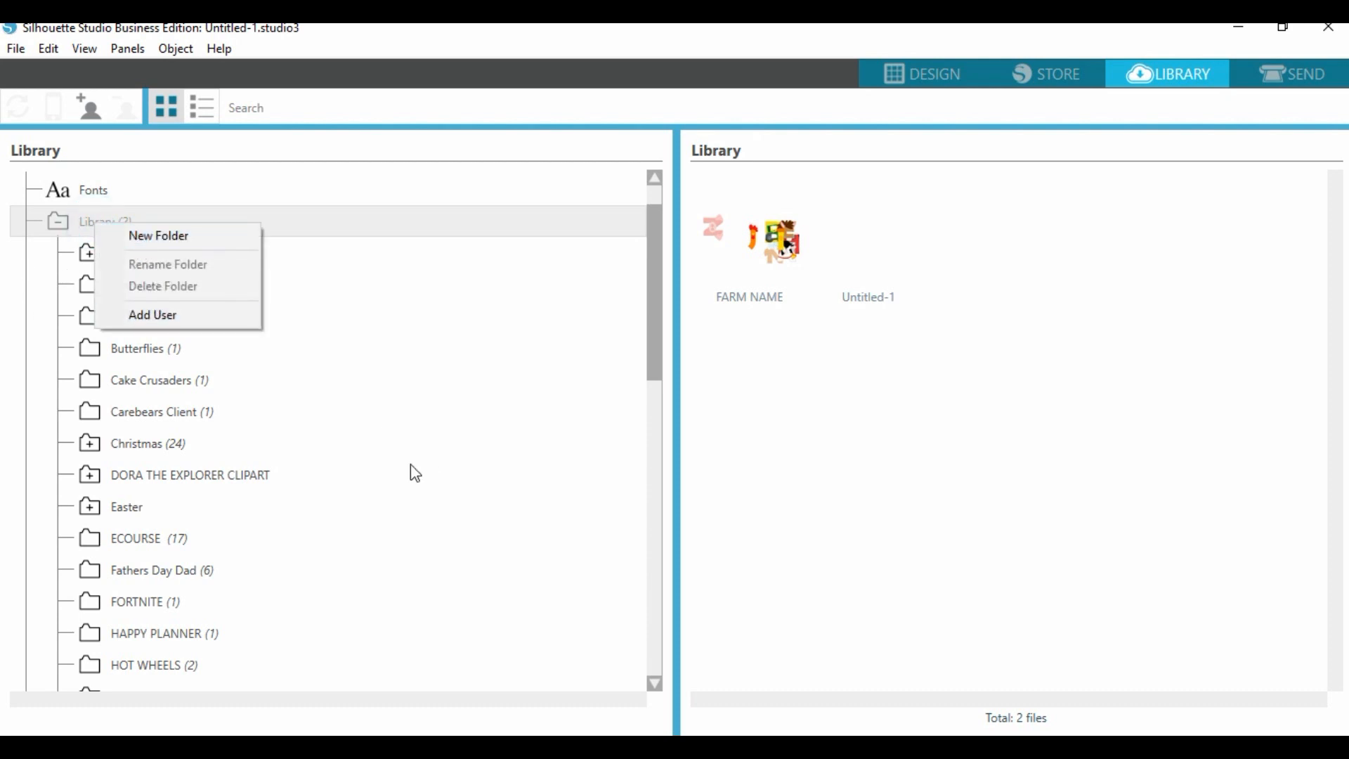
{"action": "left_click", "coordinate": [453, 441]}
{"action": "left_click", "coordinate": [453, 442]}
Create a subfolder named CHIP BAG inside the TEMPLATES SHAPES library folder.
{"action": "scroll", "coordinate": [460, 443], "scroll_direction": "down", "scroll_amount": 4}
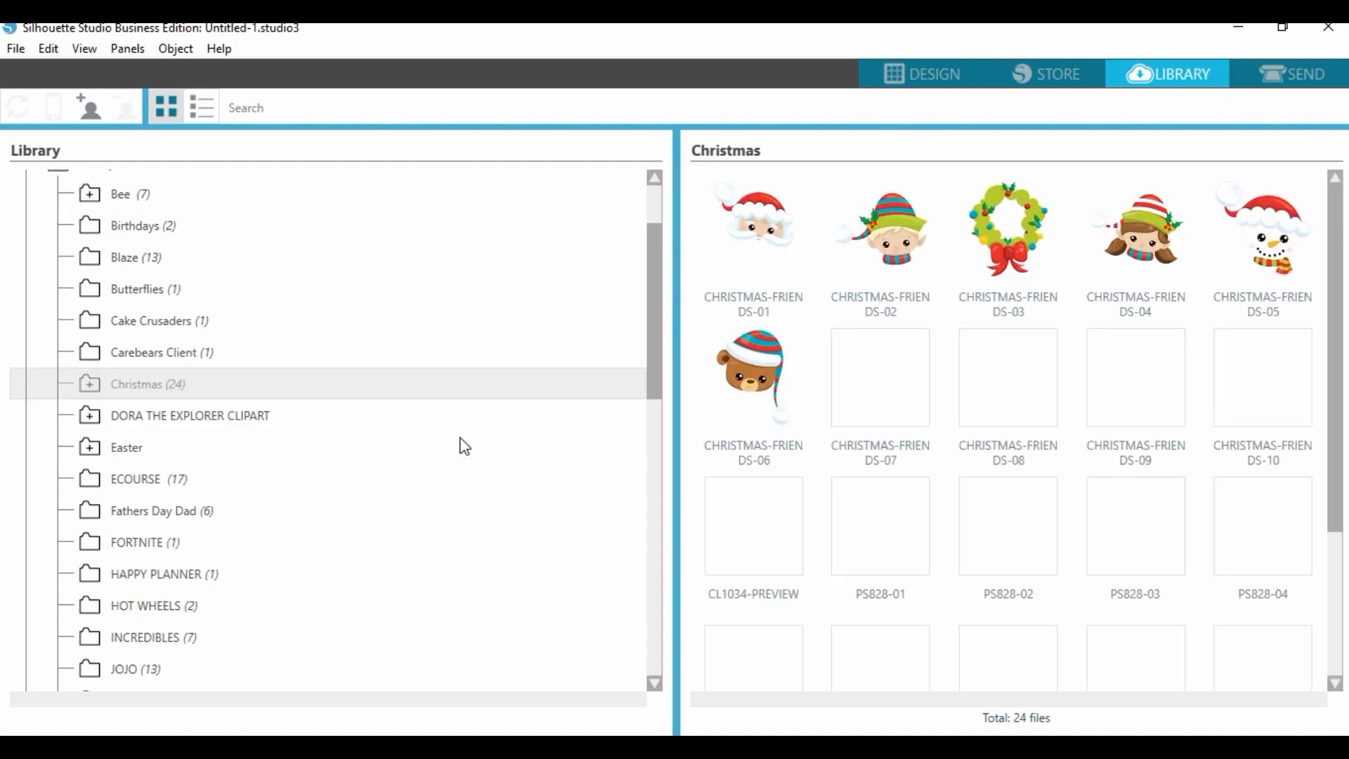
{"action": "scroll", "coordinate": [460, 444], "scroll_direction": "down", "scroll_amount": 4}
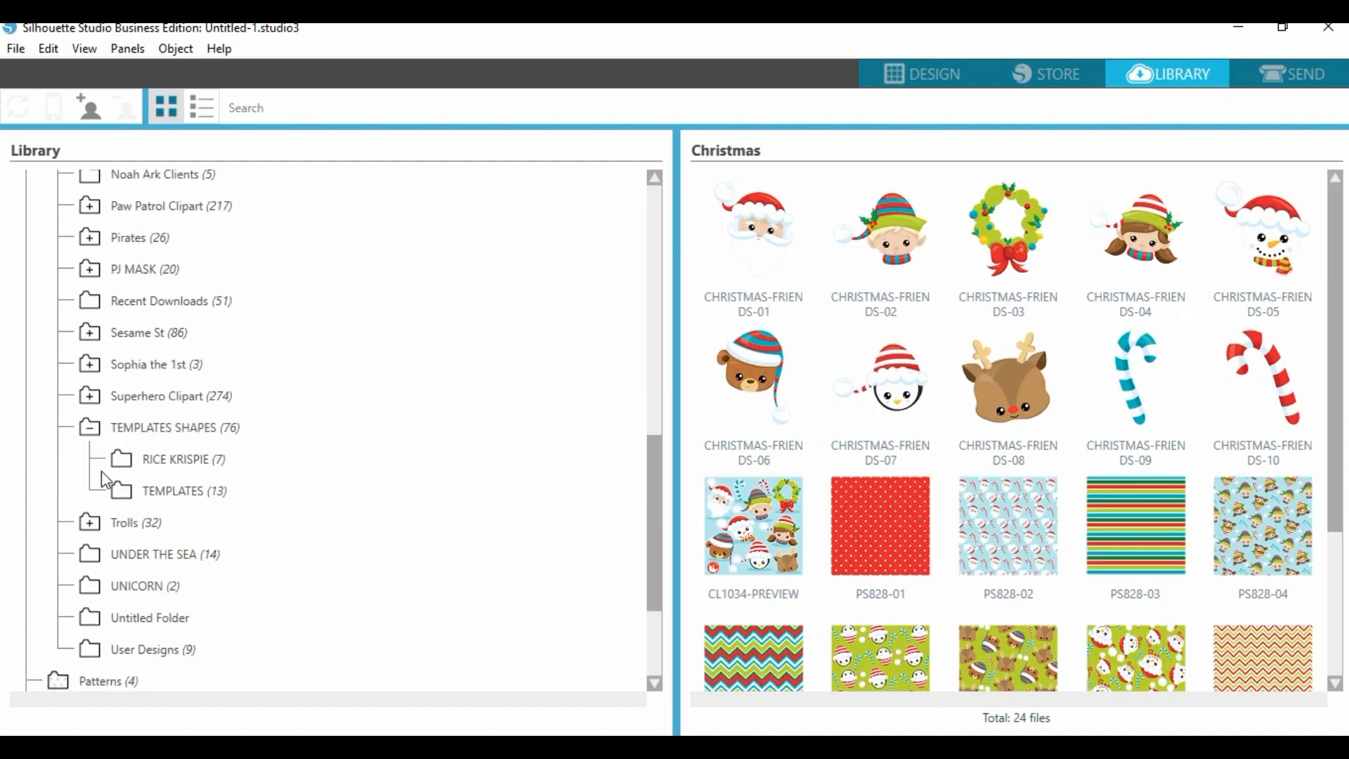
{"action": "left_click", "coordinate": [150, 427]}
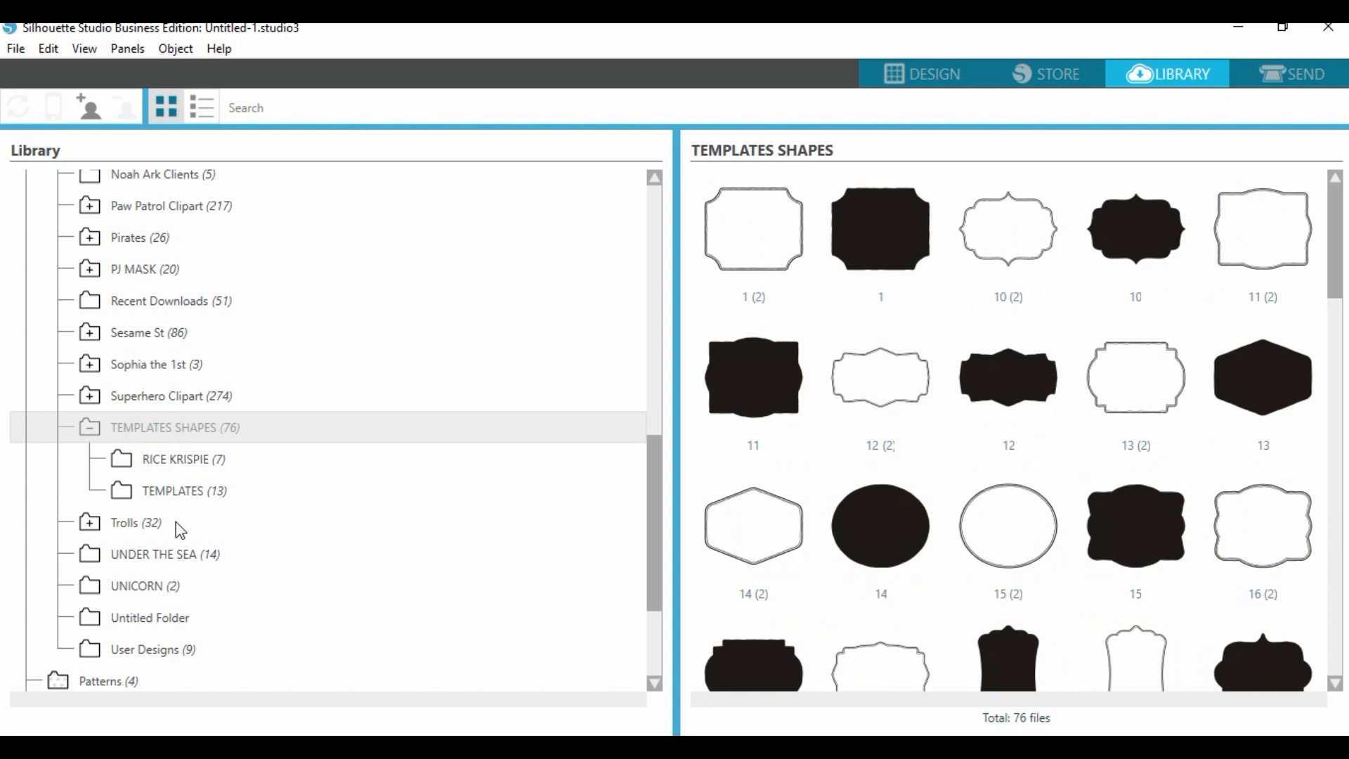
{"action": "left_click", "coordinate": [167, 430]}
{"action": "right_click", "coordinate": [167, 432]}
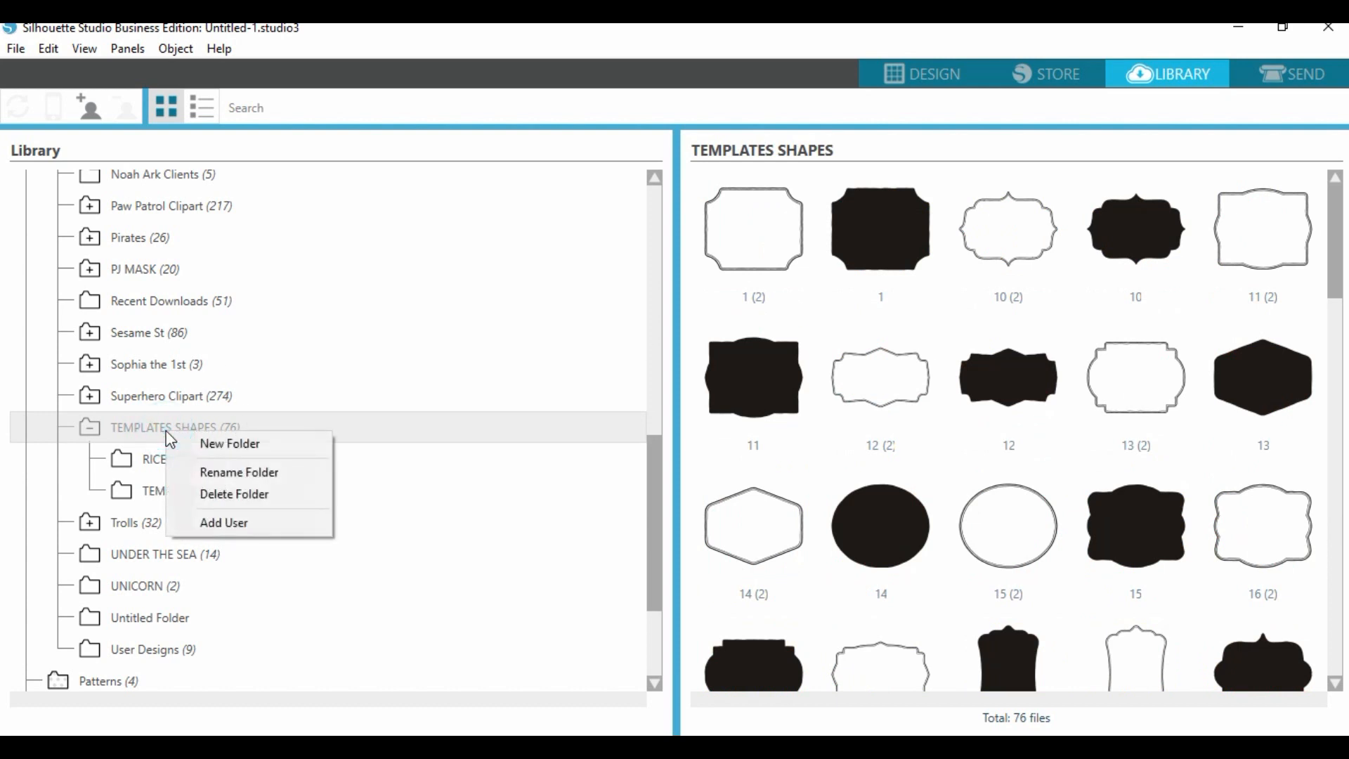
{"action": "left_click", "coordinate": [232, 445]}
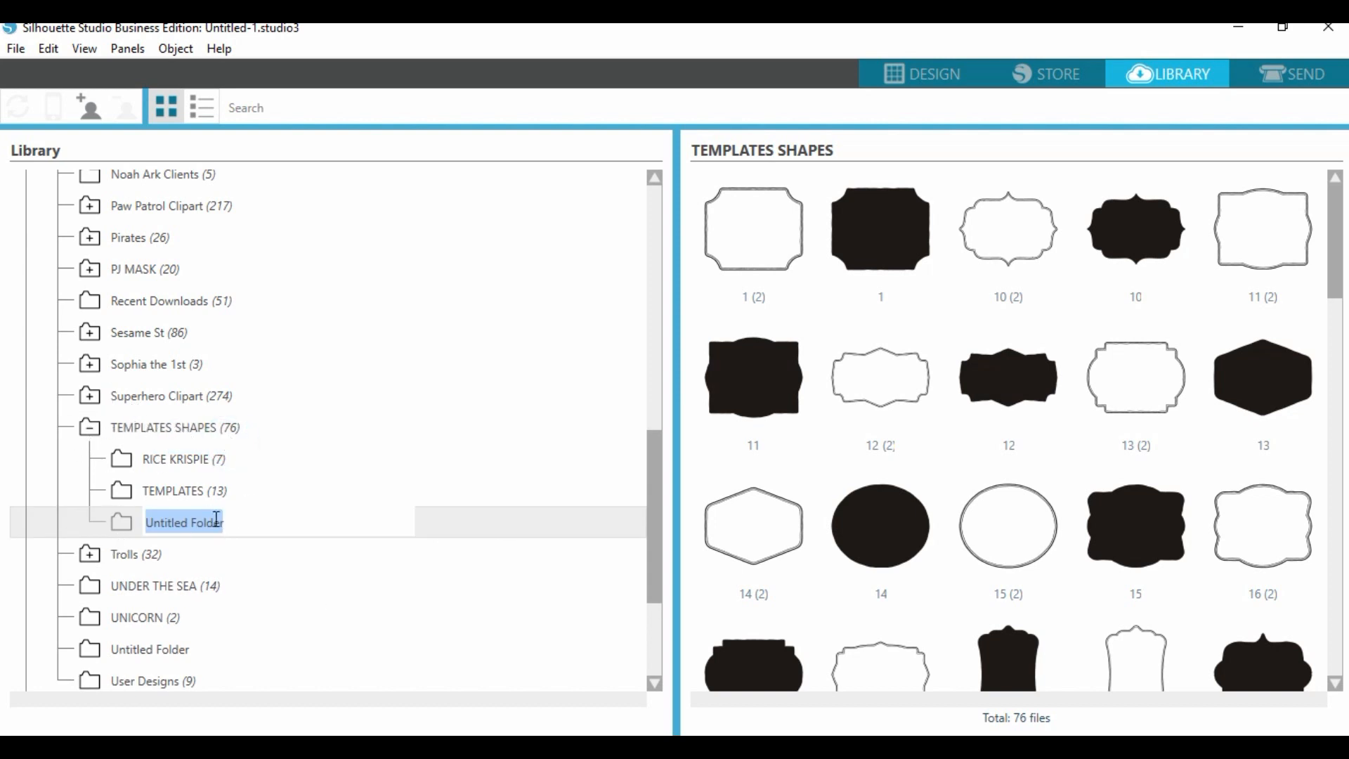
{"action": "type", "text": "CHIP BAG"}
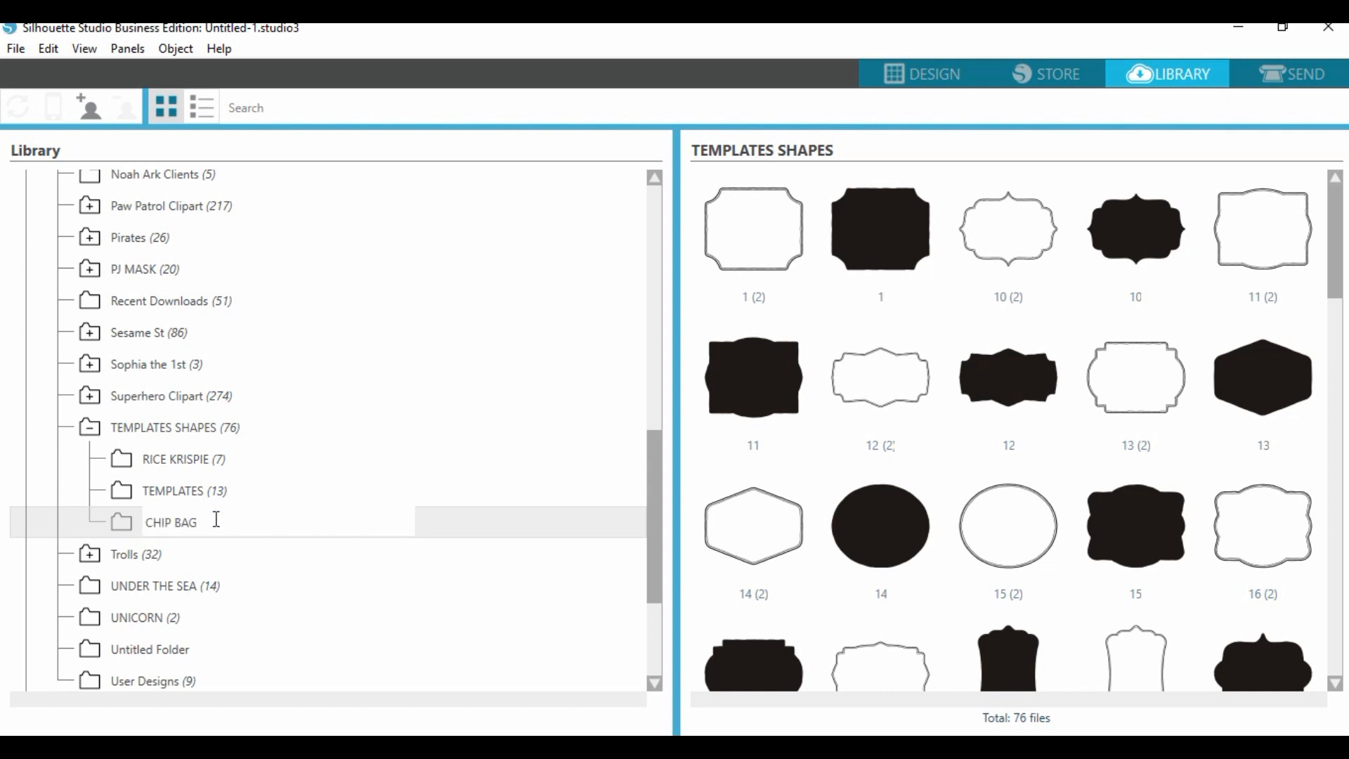
{"action": "key", "text": "Return"}
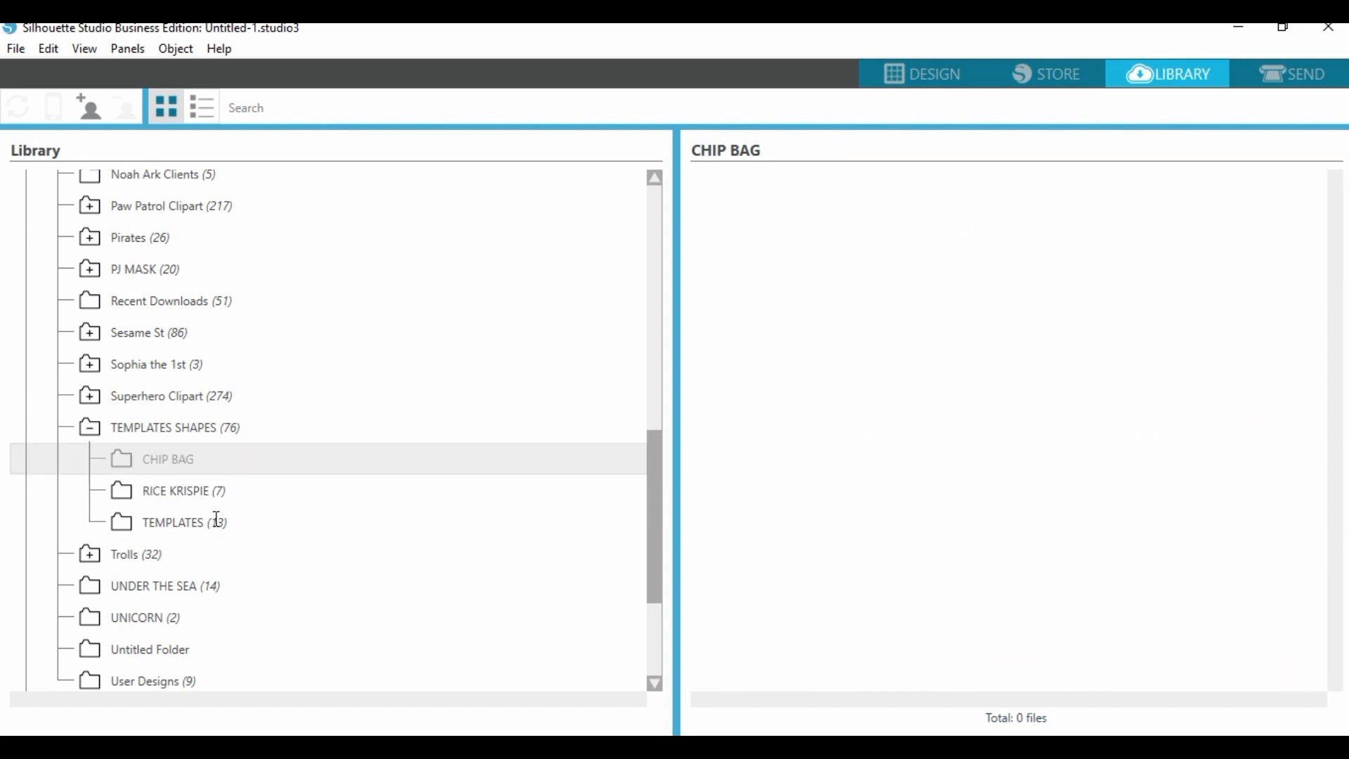
Switch to the CHIP BAG TEMPLATE folder in File Explorer.
{"action": "left_click", "coordinate": [511, 746]}
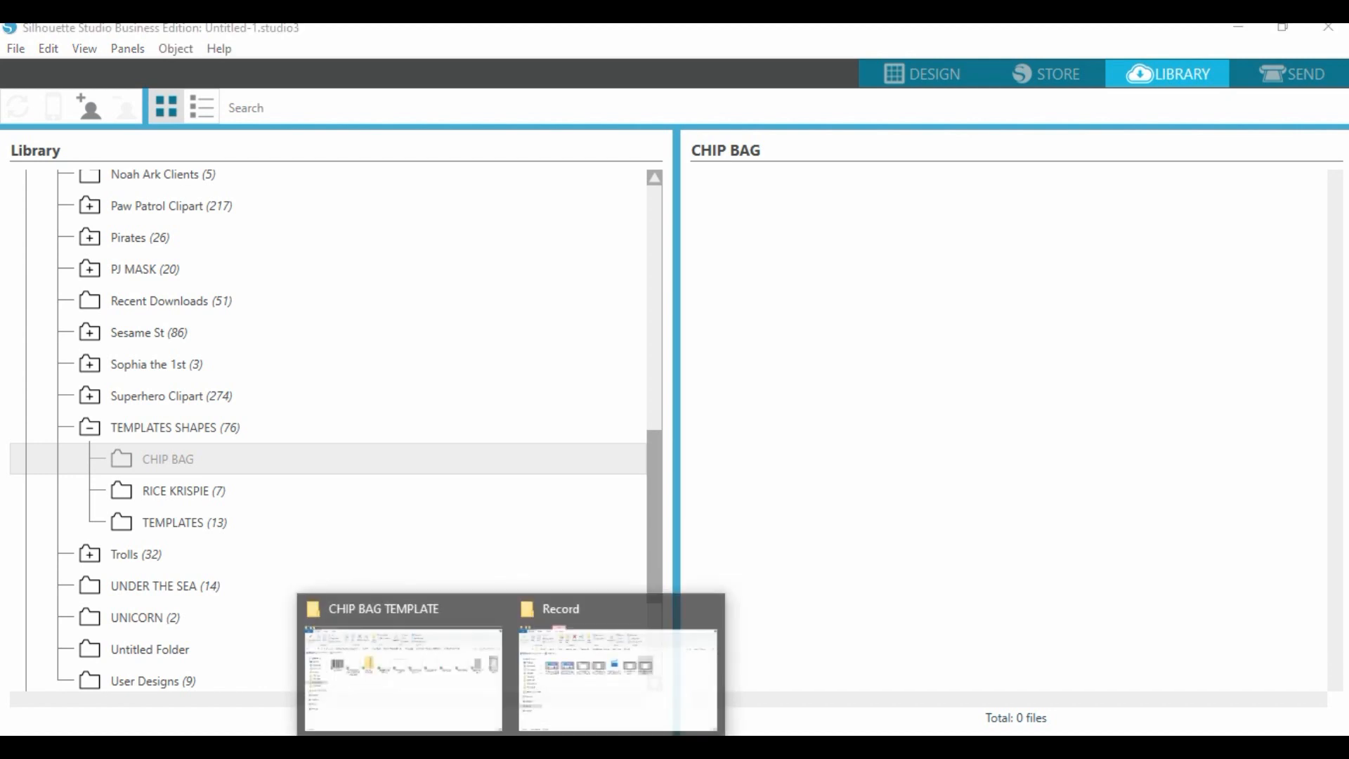
{"action": "left_click", "coordinate": [466, 687]}
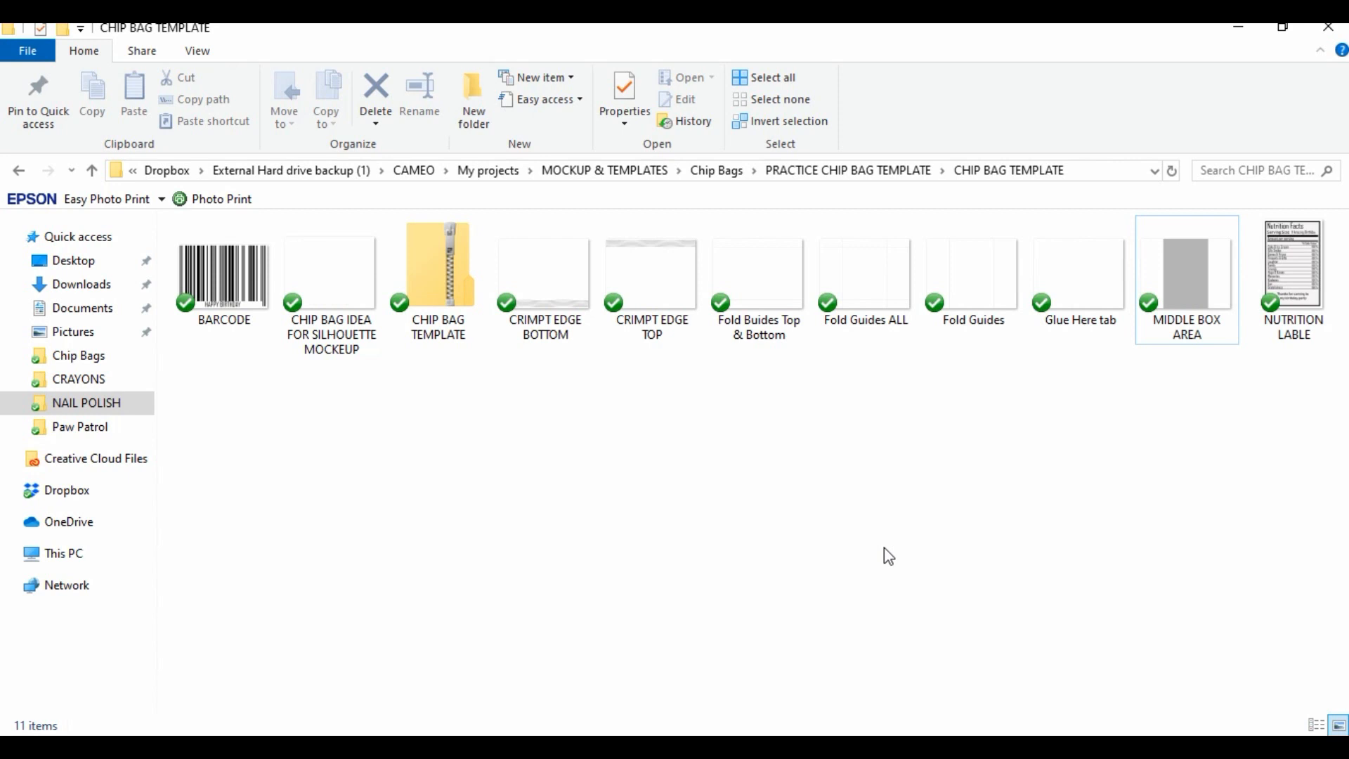
{"action": "left_click", "coordinate": [427, 289]}
{"action": "right_click", "coordinate": [427, 290]}
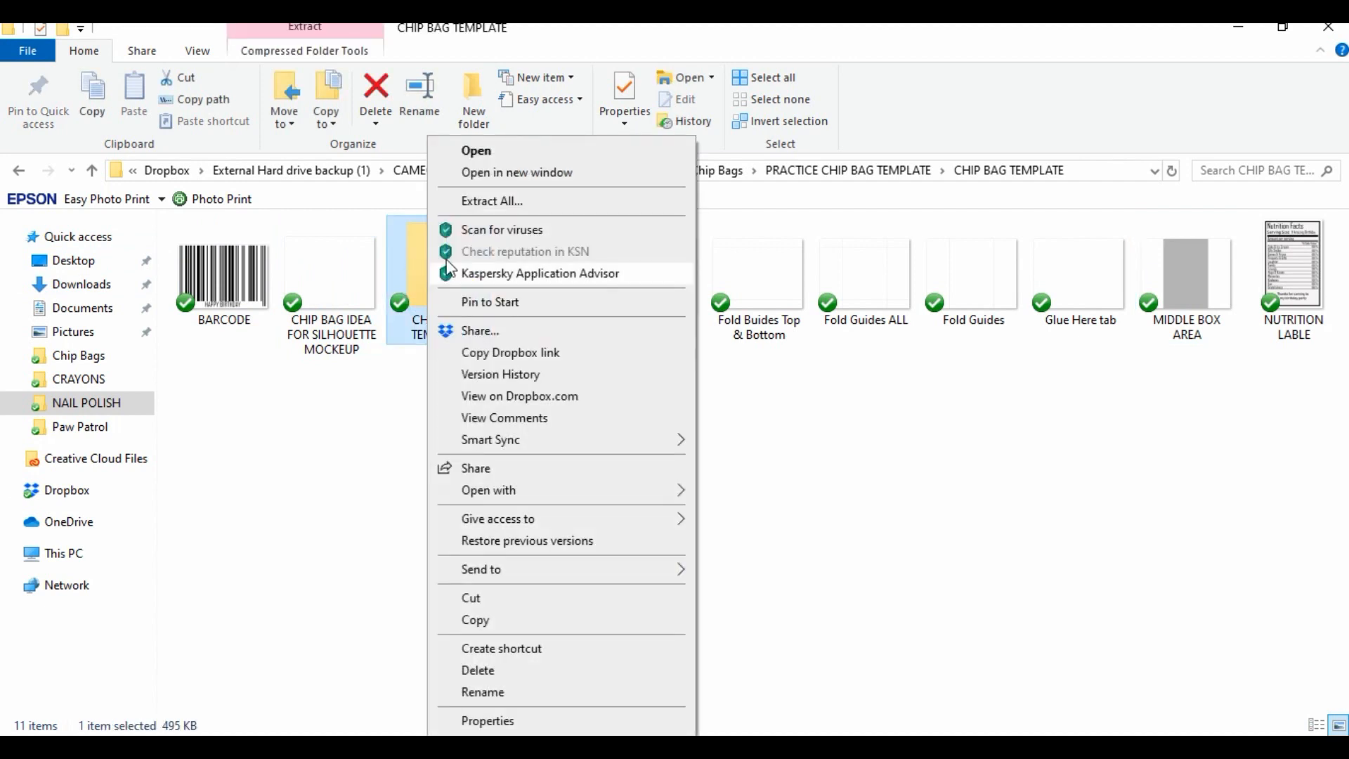
{"action": "left_click", "coordinate": [265, 560]}
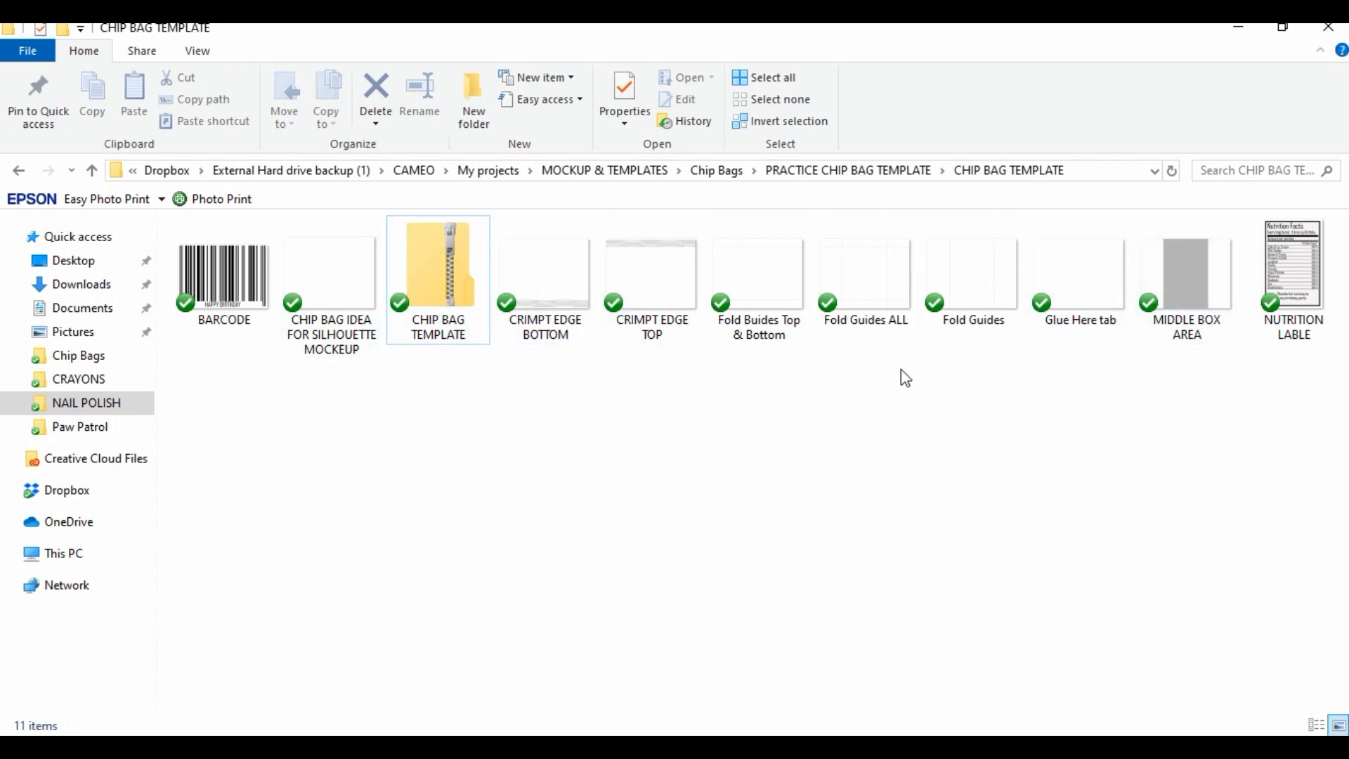
Add all files except the zipped CHIP BAG TEMPLATE from the File Explorer folder to Silhouette Studio's CHIP BAG library folder.
{"action": "left_click", "coordinate": [233, 303]}
{"action": "left_click", "coordinate": [337, 330], "text": "ctrl"}
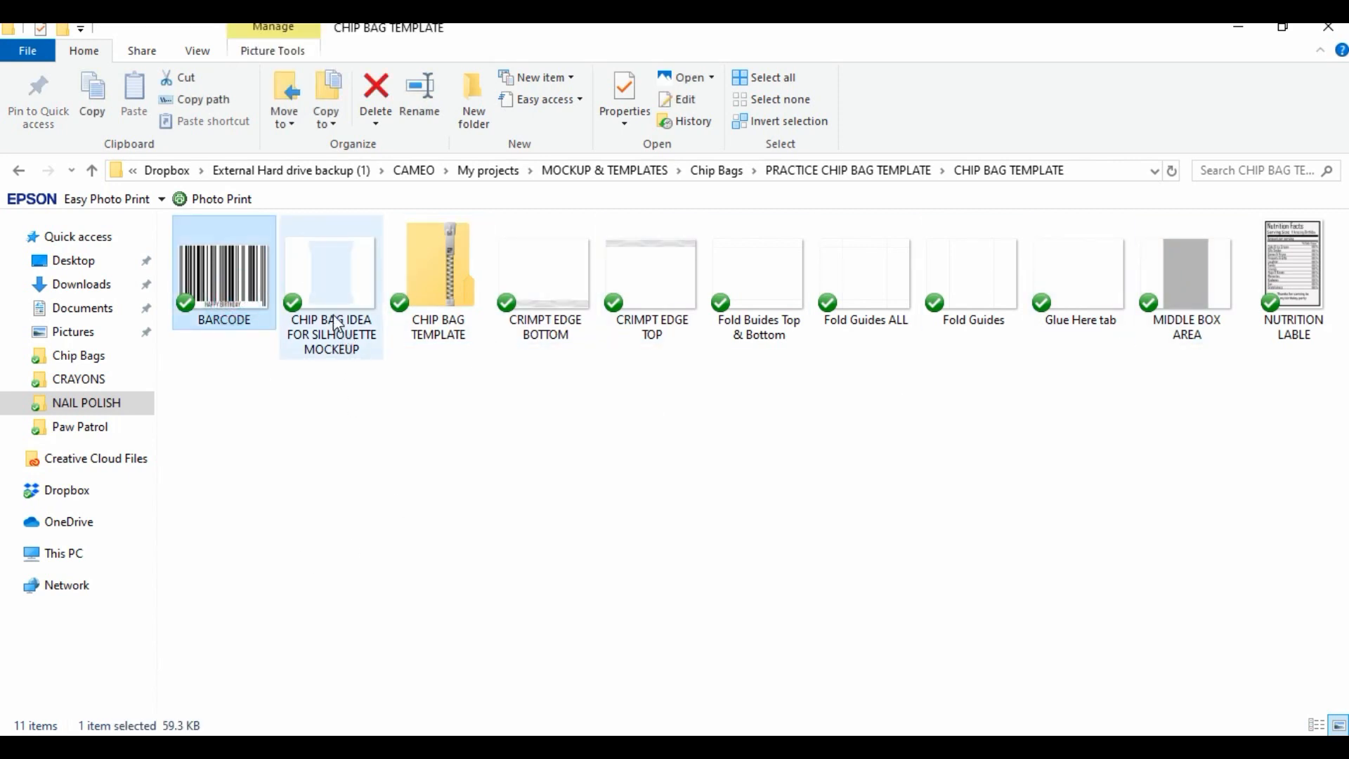
{"action": "left_click", "coordinate": [530, 271], "text": "ctrl"}
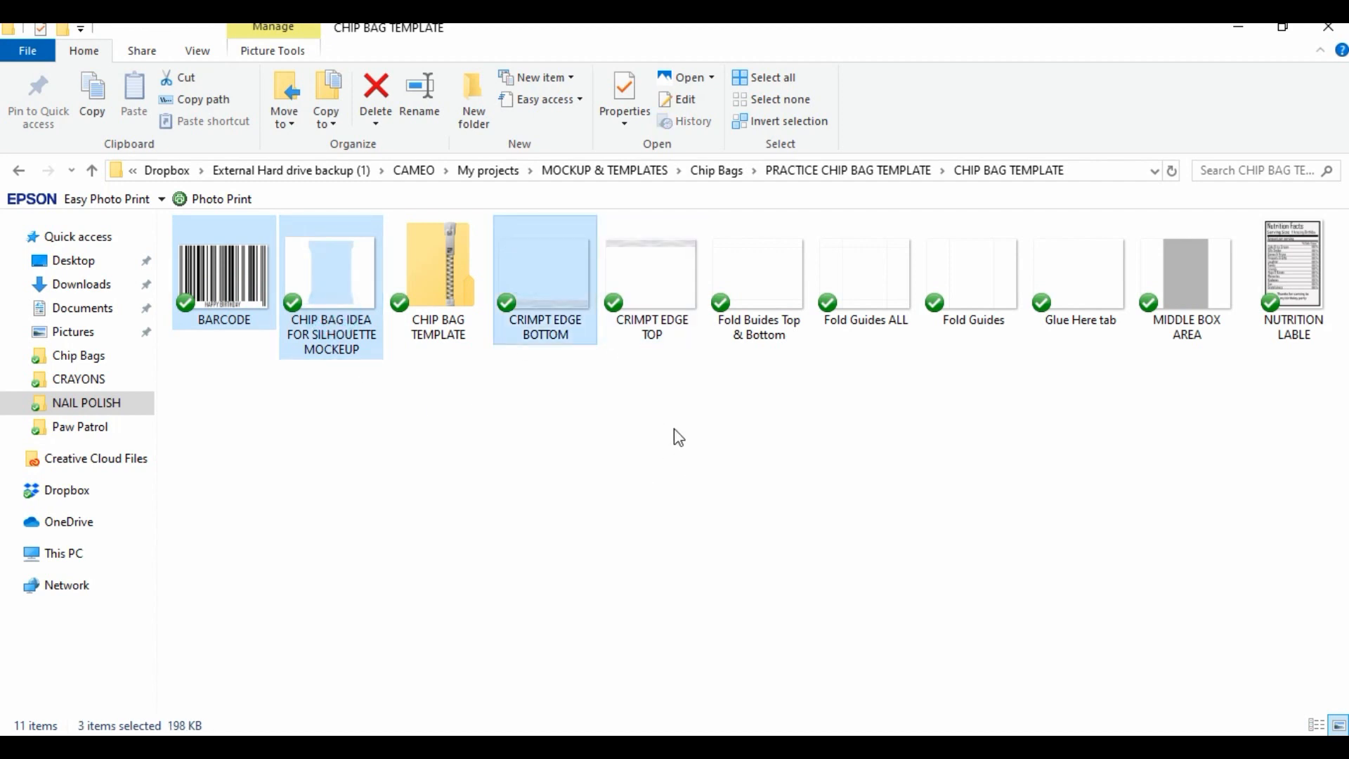
{"action": "left_click", "coordinate": [656, 274], "text": "ctrl"}
{"action": "left_click", "coordinate": [757, 287], "text": "ctrl"}
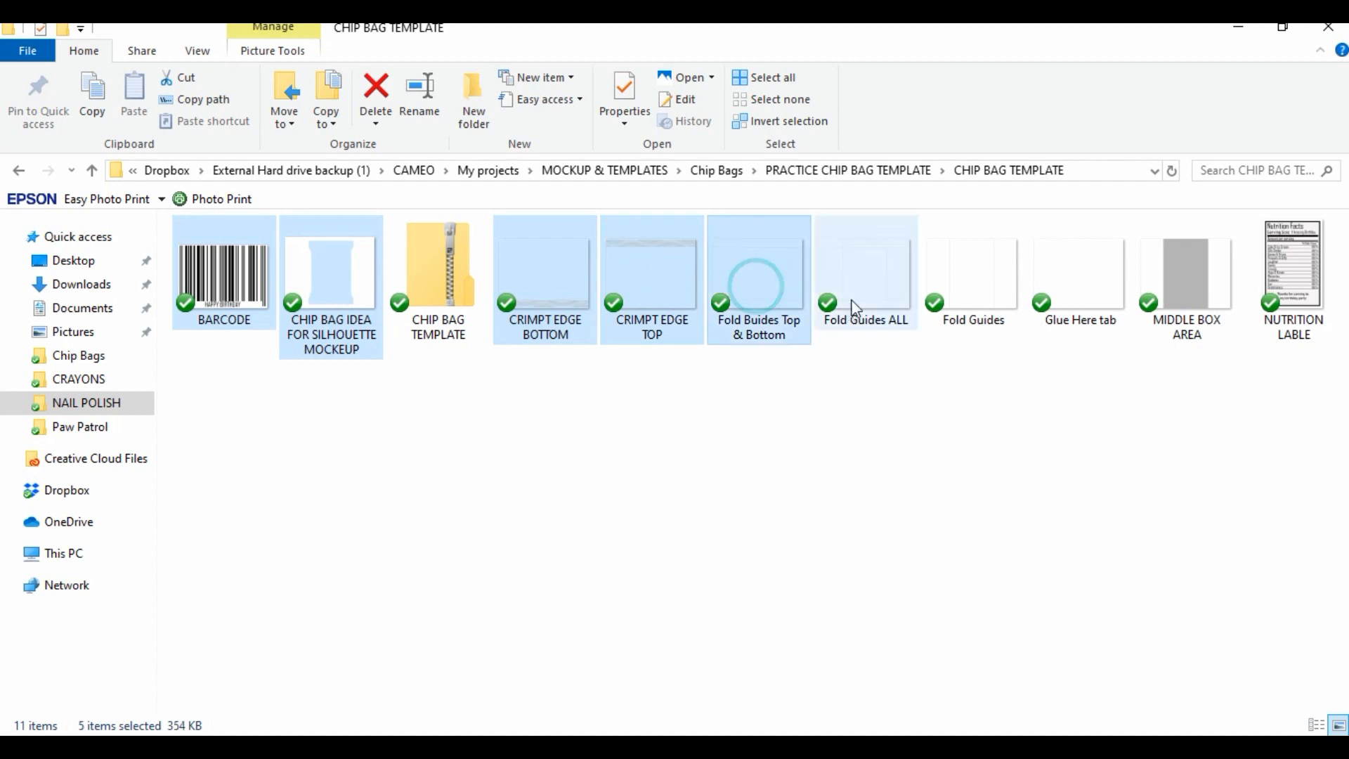
{"action": "left_click", "coordinate": [850, 296], "text": "ctrl"}
{"action": "left_click", "coordinate": [986, 291], "text": "ctrl"}
{"action": "left_click", "coordinate": [1053, 265], "text": "ctrl"}
{"action": "left_click", "coordinate": [1194, 309], "text": "ctrl"}
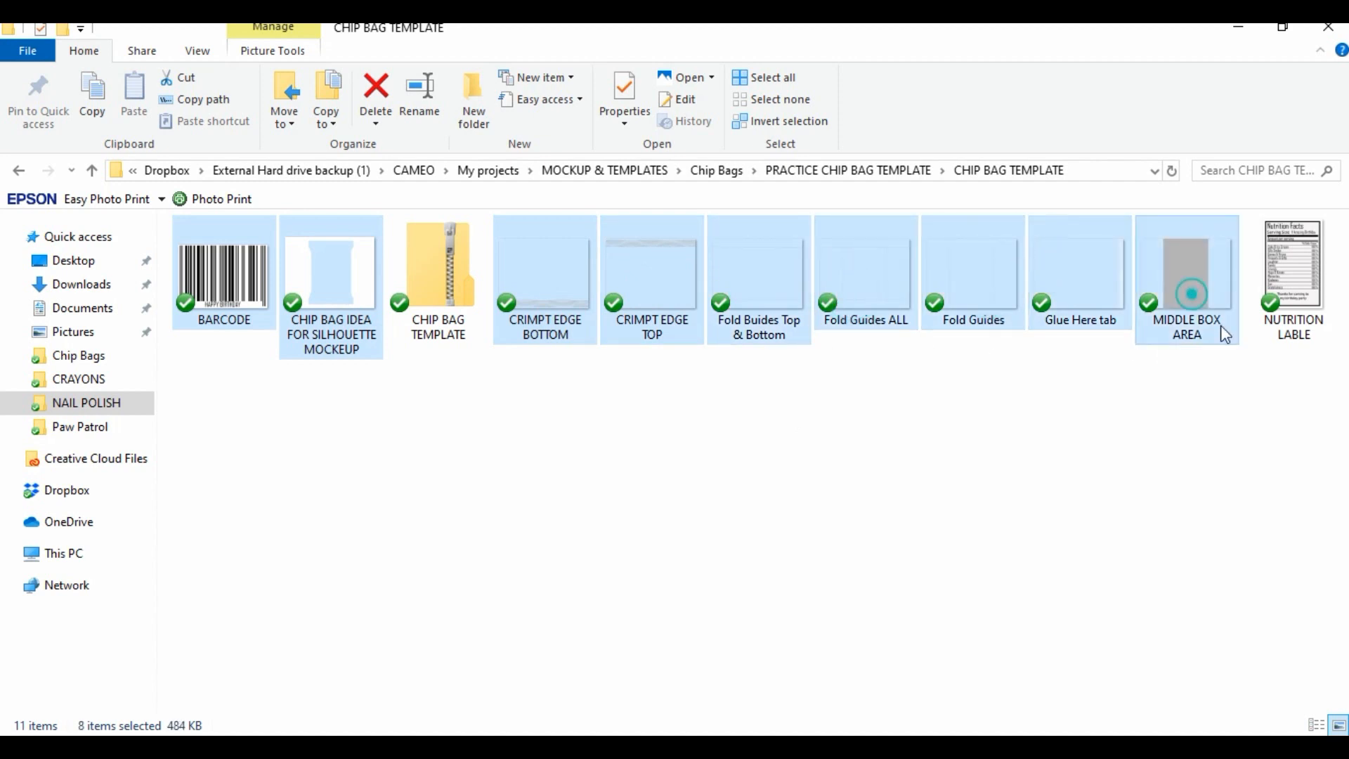
{"action": "left_click", "coordinate": [1293, 278], "text": "ctrl"}
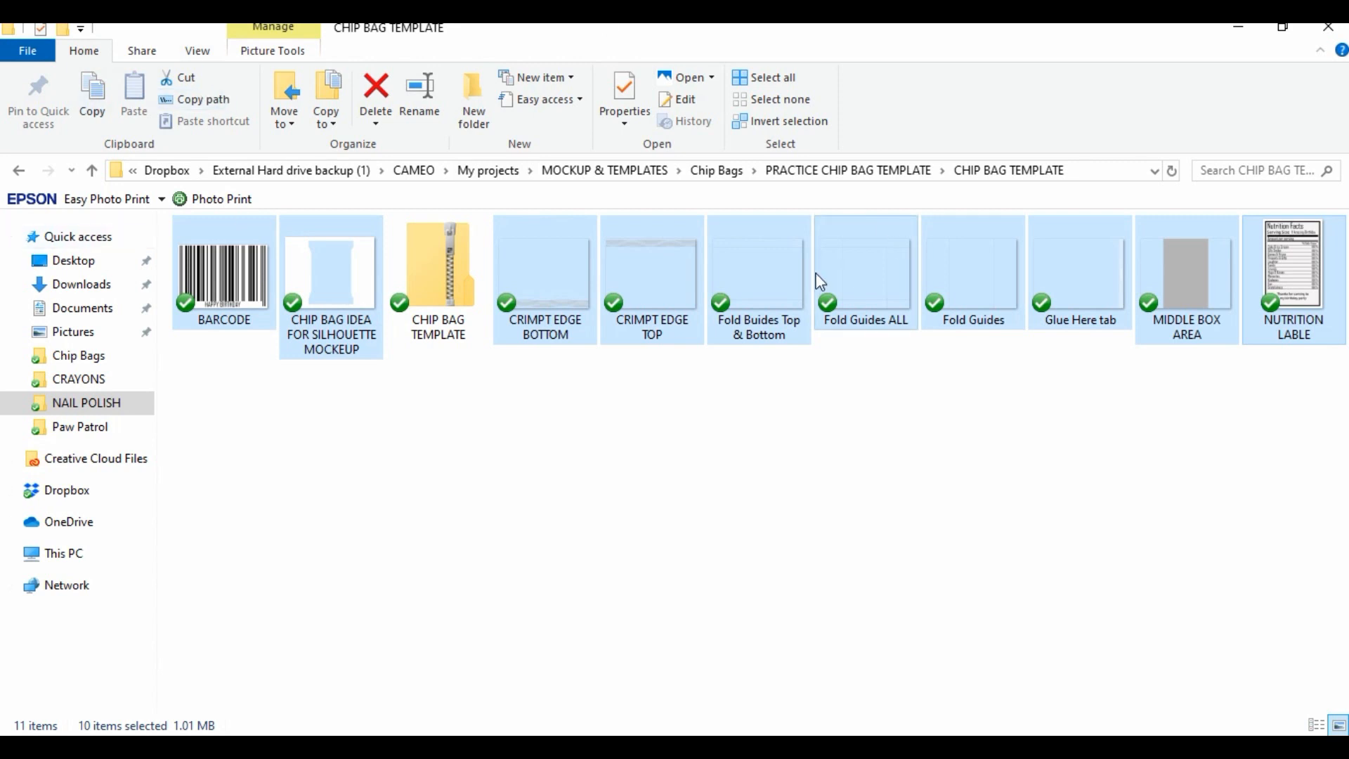
{"action": "left_click_drag", "start_coordinate": [766, 292], "coordinate": [267, 464]}
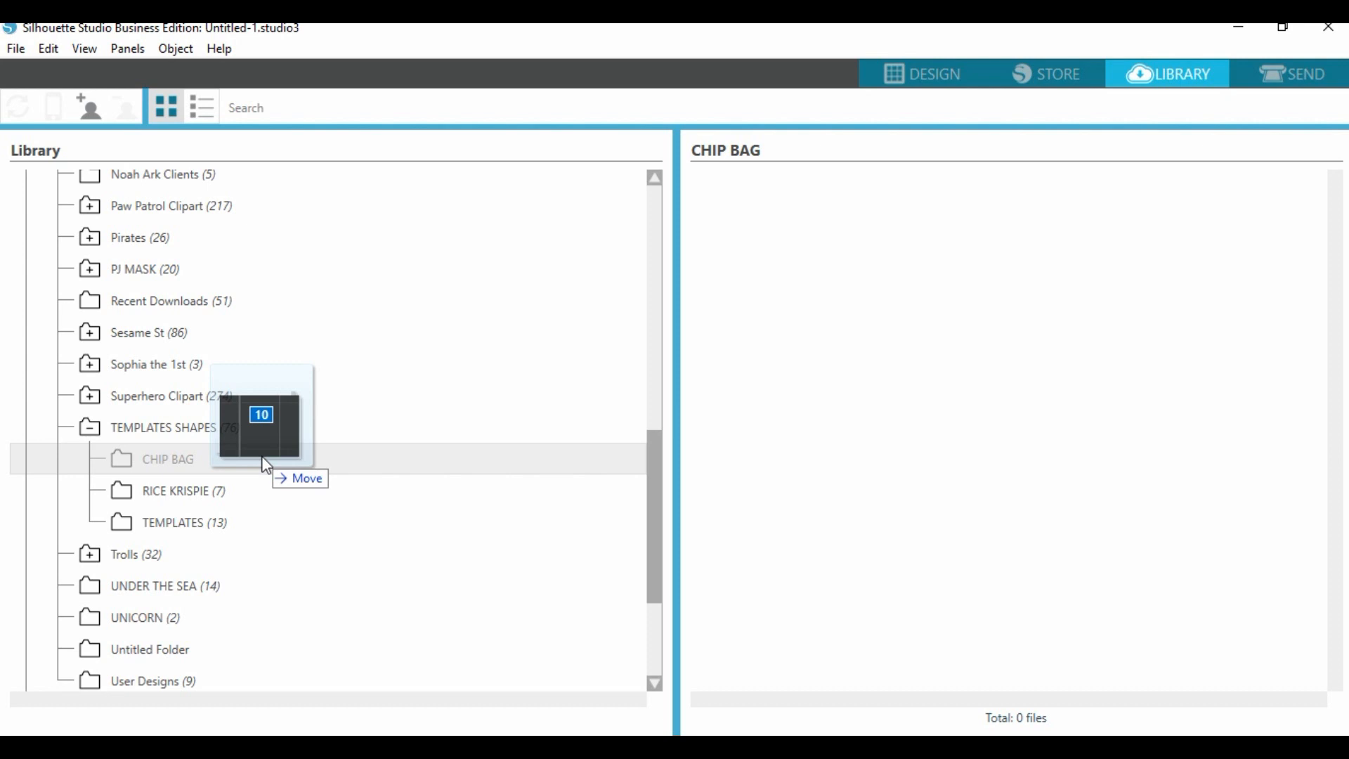
{"action": "left_click_drag", "start_coordinate": [267, 465], "coordinate": [872, 443]}
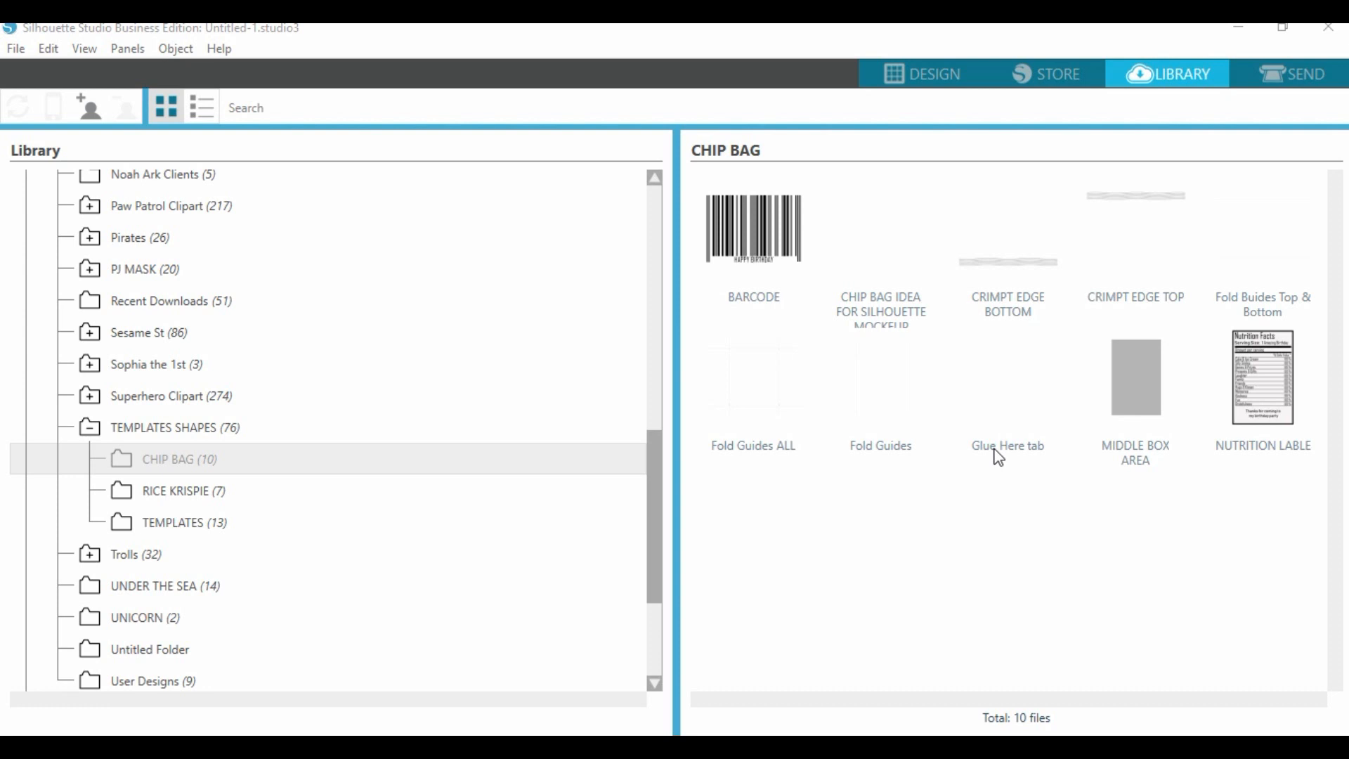
Create a folder named TOY STORY directly under the local user's main Library folder.
{"action": "scroll", "coordinate": [295, 309], "scroll_direction": "down", "scroll_amount": 1}
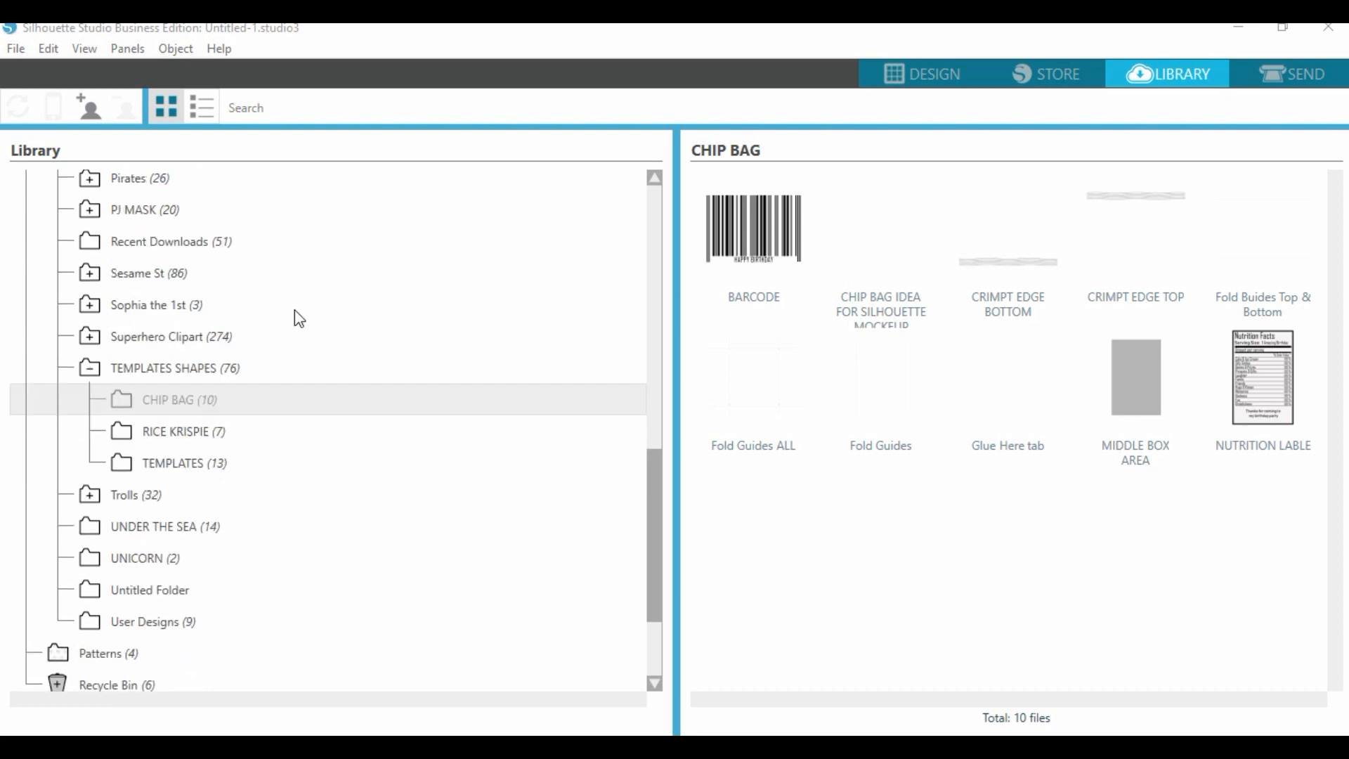
{"action": "scroll", "coordinate": [326, 482], "scroll_direction": "up", "scroll_amount": 10}
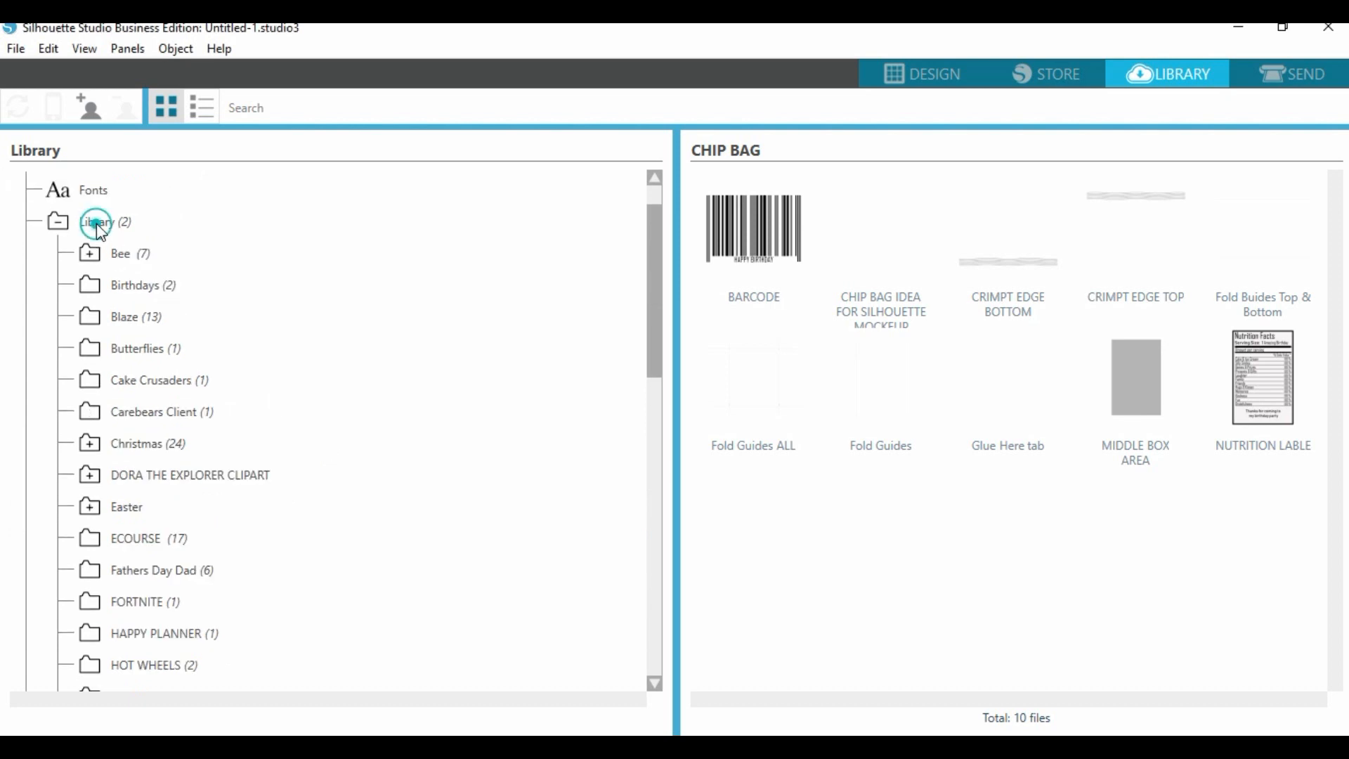
{"action": "right_click", "coordinate": [96, 222]}
{"action": "left_click", "coordinate": [166, 236]}
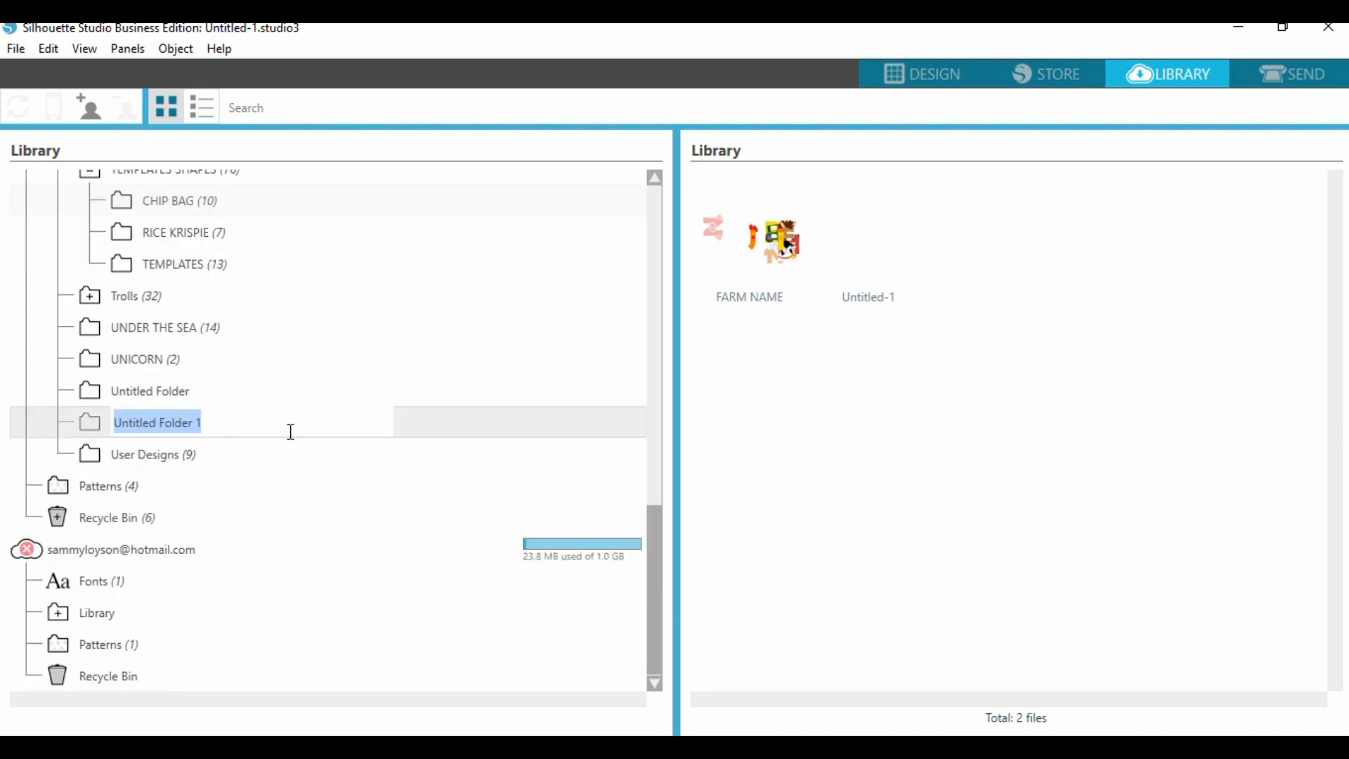
{"action": "type", "text": "TOY STORY"}
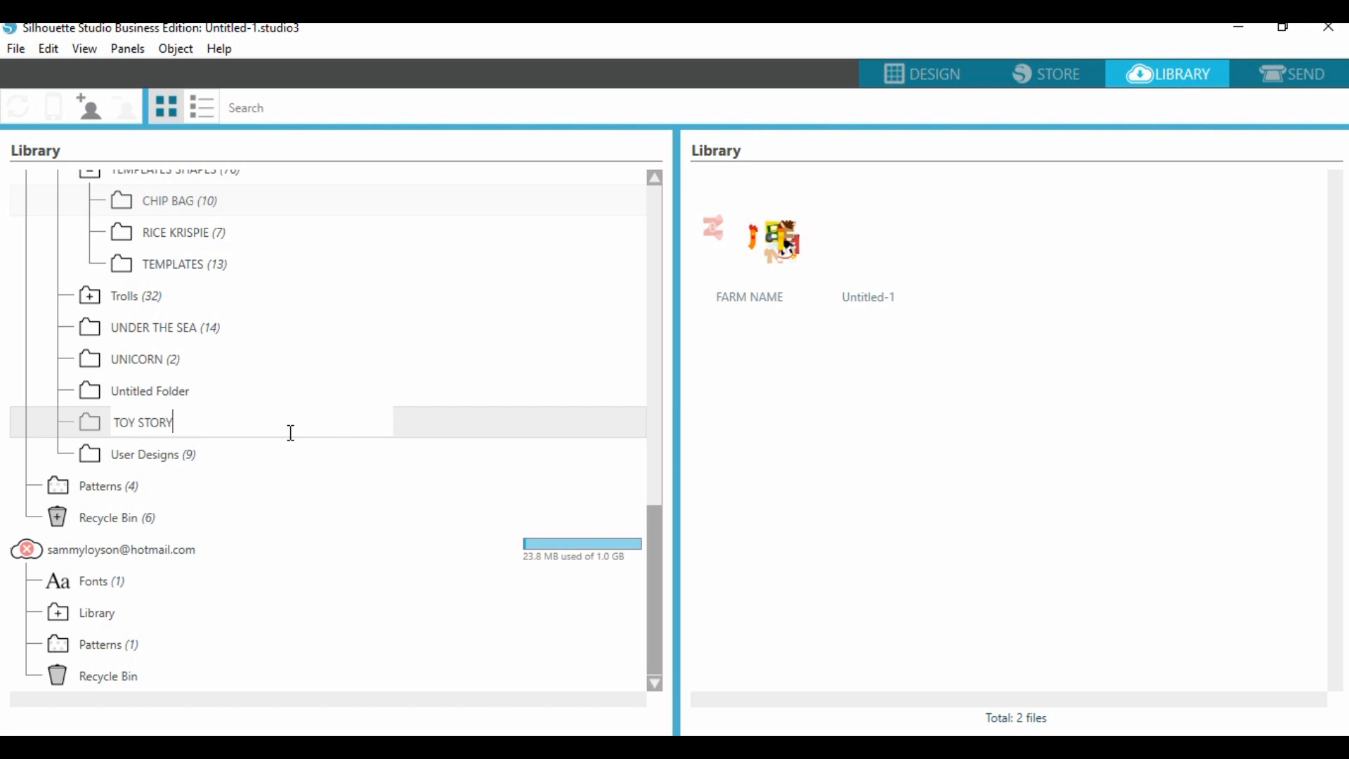
{"action": "key", "text": "Return"}
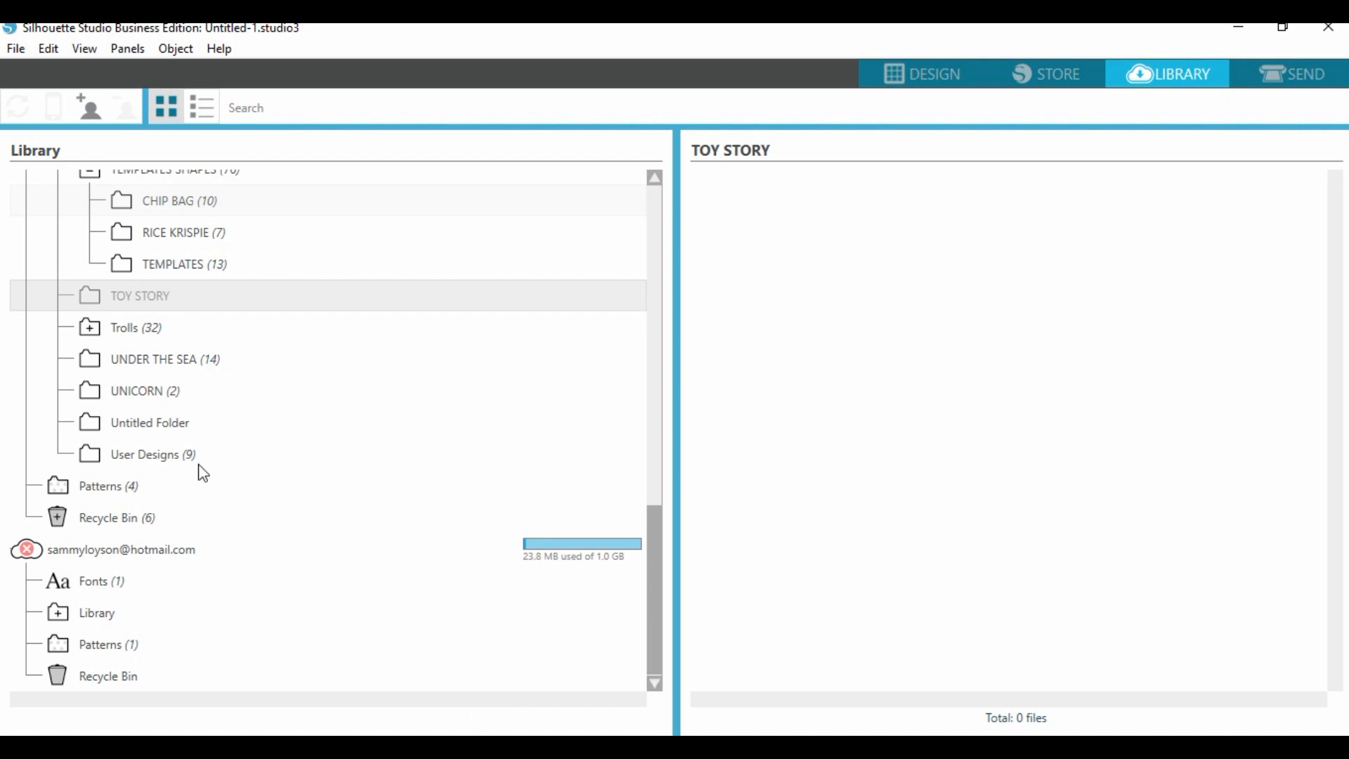
Switch to the Toy Story clipart folder in File Explorer.
{"action": "left_click", "coordinate": [513, 747]}
{"action": "left_click", "coordinate": [618, 675]}
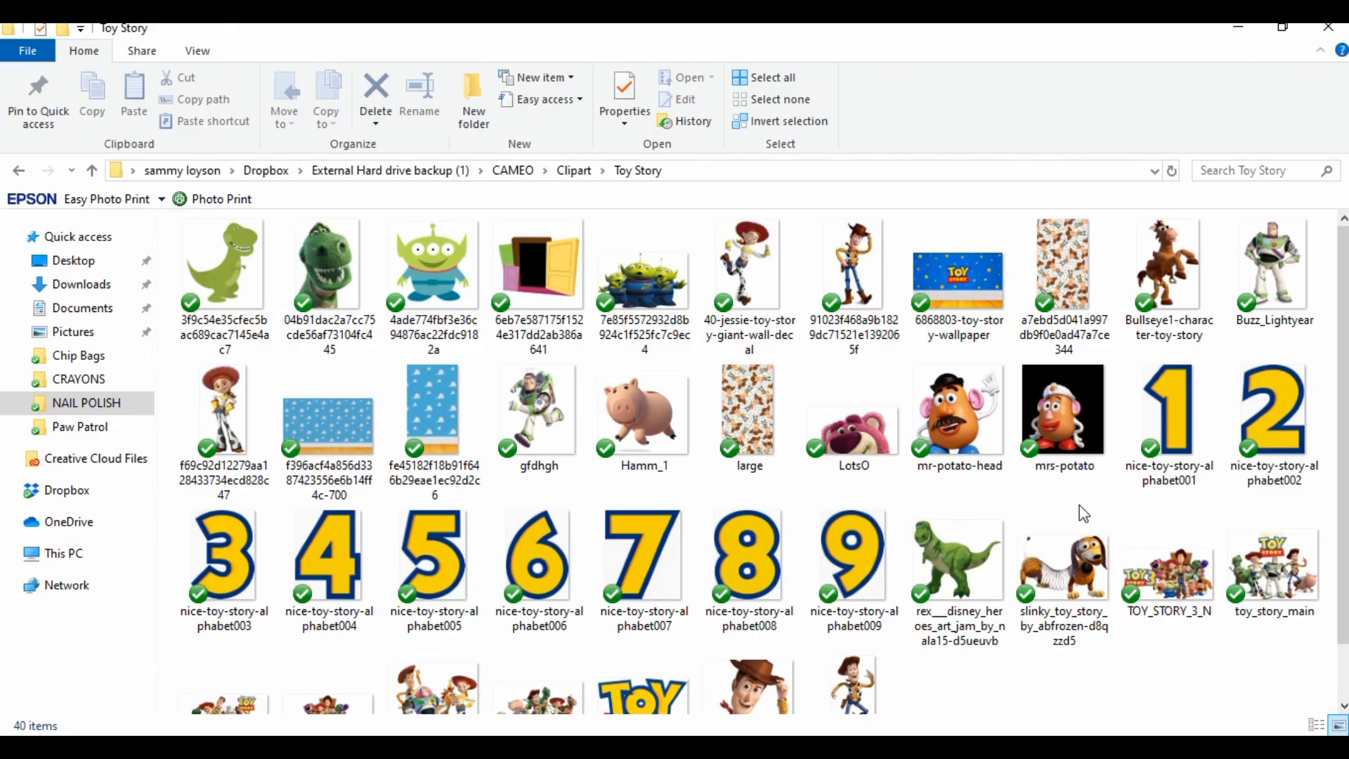
Add all the Toy Story clipart files from File Explorer to Silhouette Studio's TOY STORY library folder.
{"action": "left_click", "coordinate": [234, 270]}
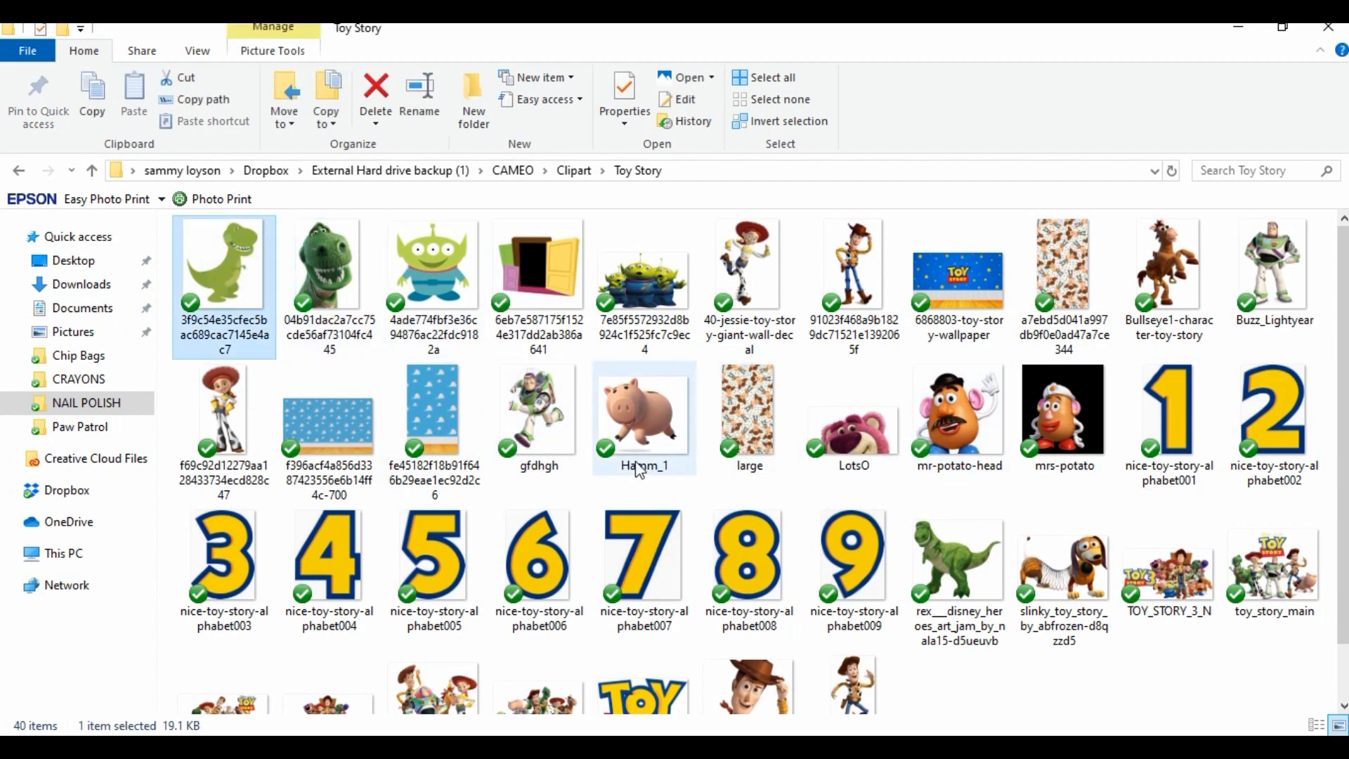
{"action": "scroll", "coordinate": [640, 484], "scroll_direction": "down", "scroll_amount": 1}
{"action": "left_click", "coordinate": [862, 635], "text": "shift"}
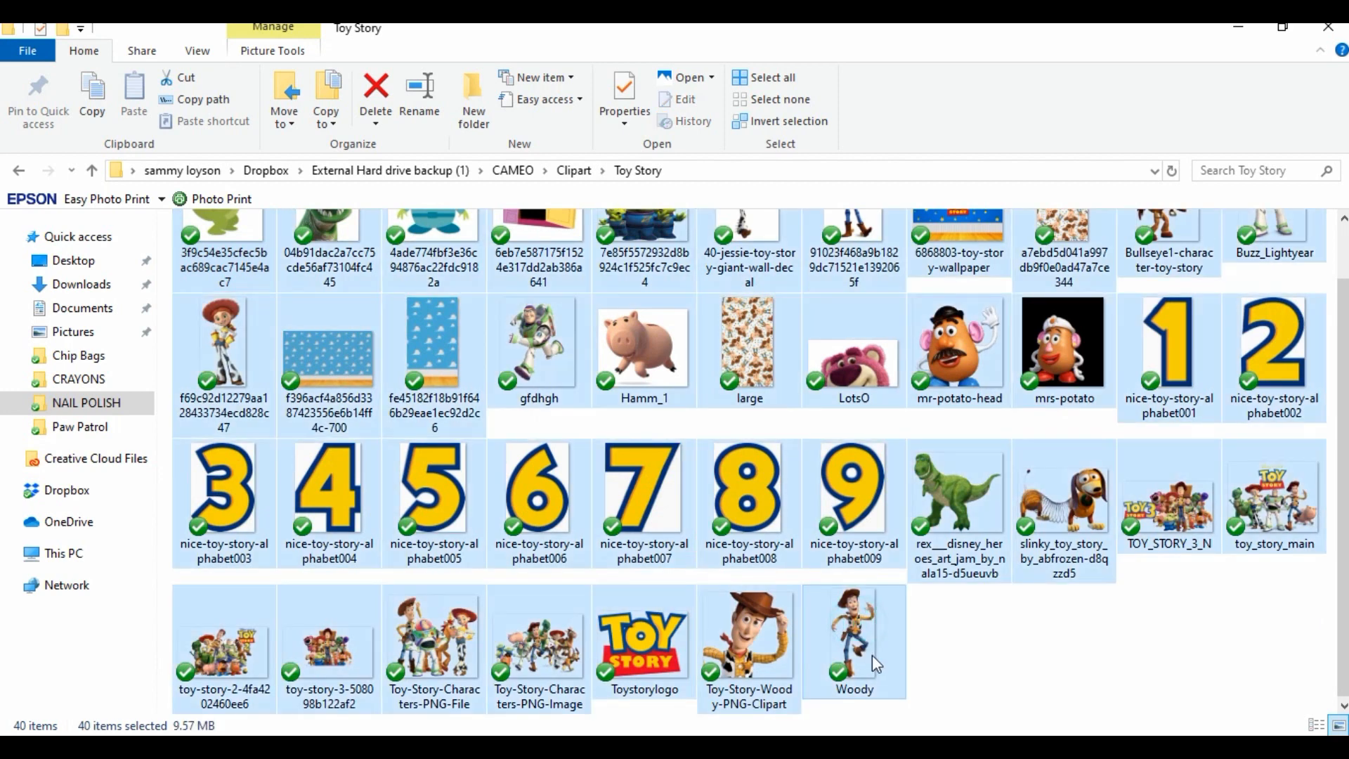
{"action": "left_click_drag", "start_coordinate": [876, 664], "coordinate": [1053, 380]}
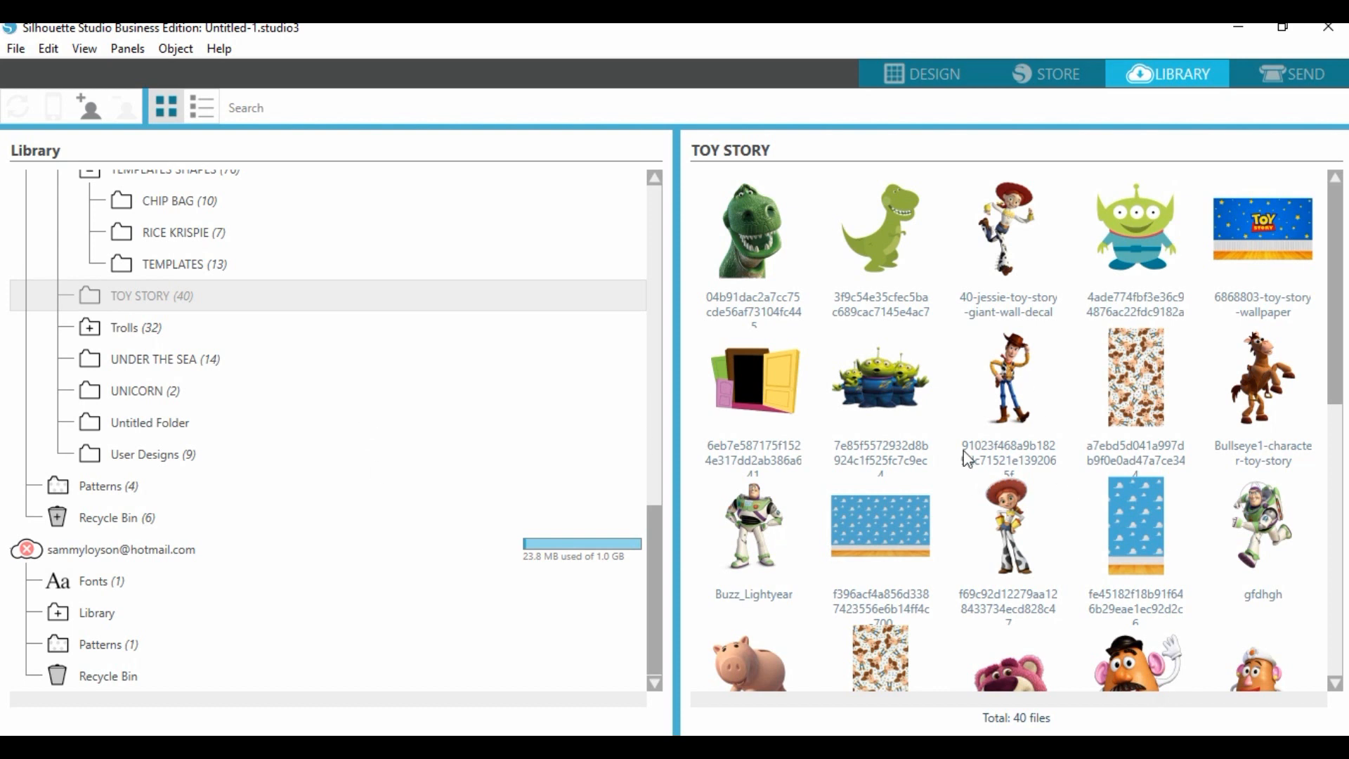
Merge the wide cloud wallpaper image with the wood floor from the TOY STORY folder into the design page.
{"action": "left_click", "coordinate": [868, 535]}
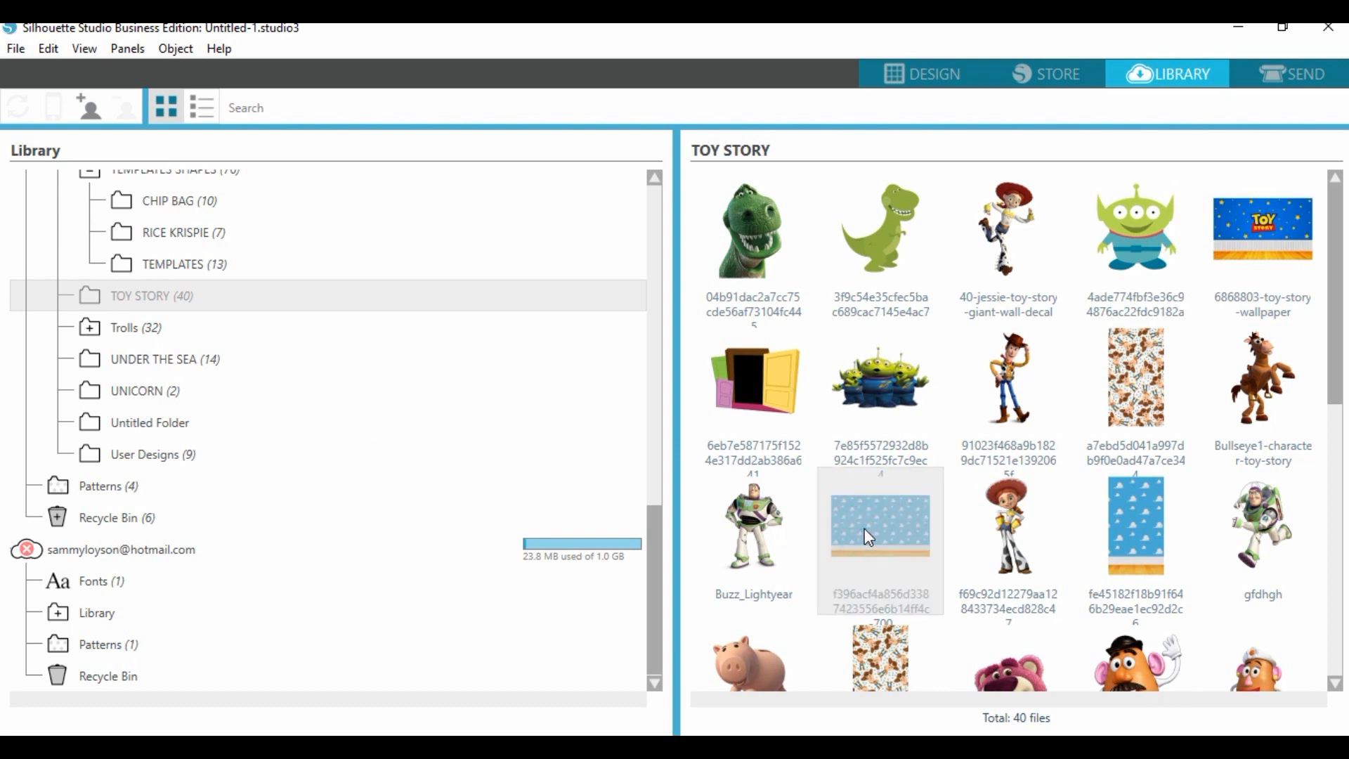
{"action": "right_click", "coordinate": [846, 527]}
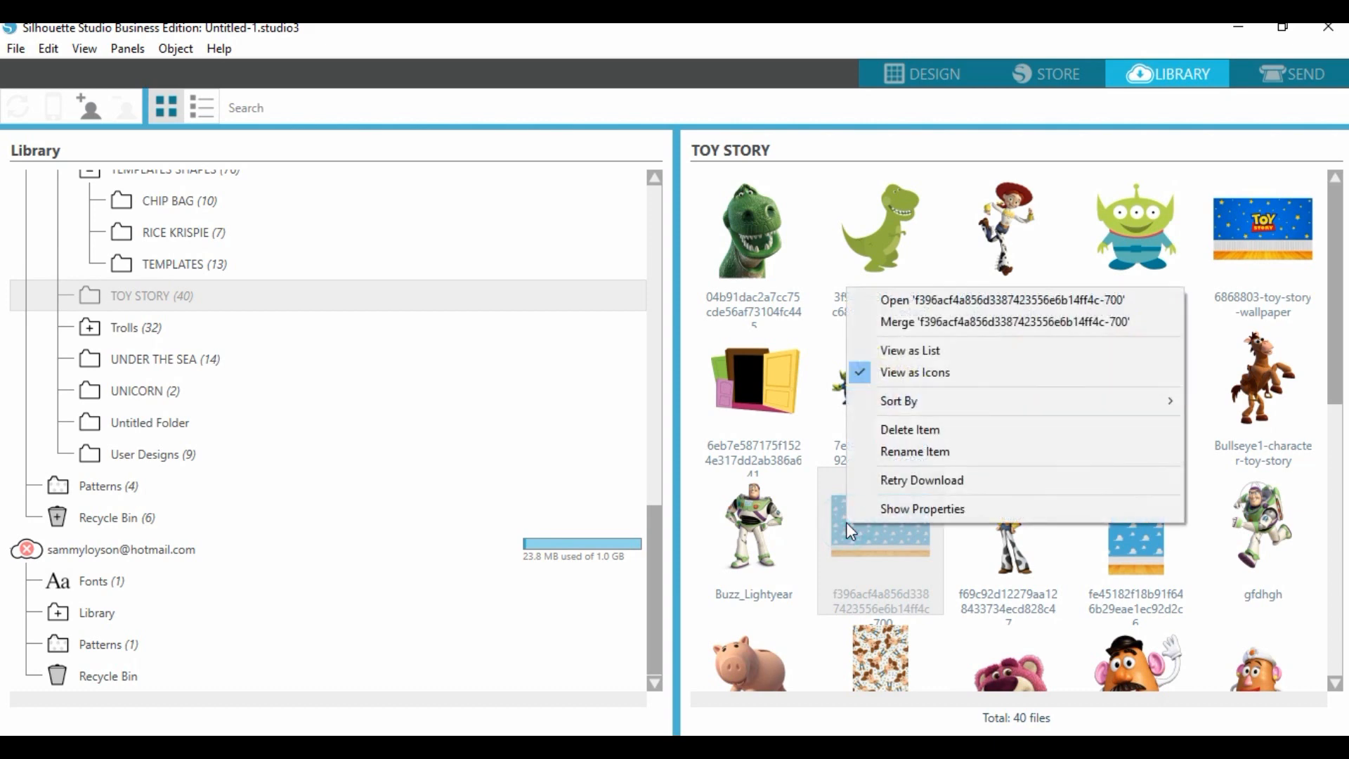
{"action": "left_click", "coordinate": [900, 321]}
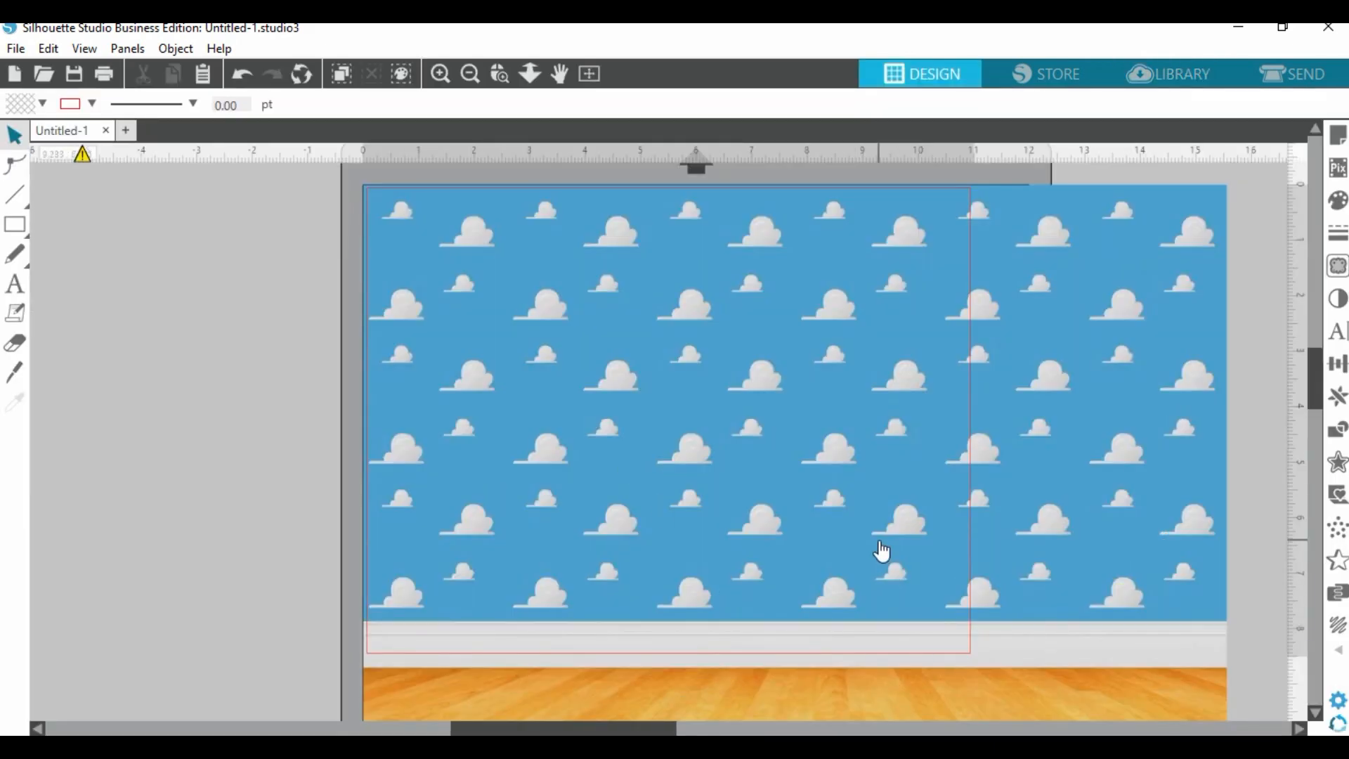
Scale the cloud wallpaper to about 13.55 by 8.47 in and position it to cover the page, overhanging both sides.
{"action": "left_click_drag", "start_coordinate": [880, 541], "coordinate": [769, 550]}
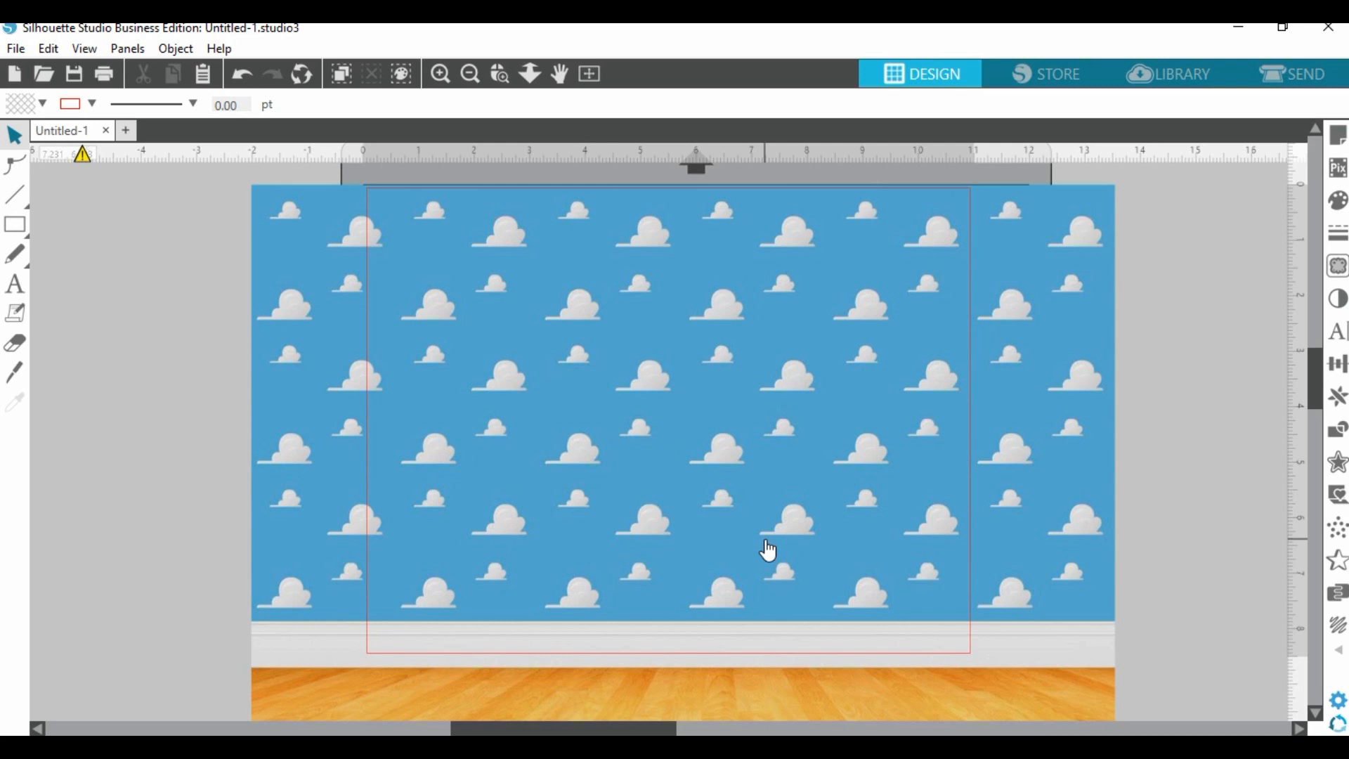
{"action": "left_click", "coordinate": [768, 550]}
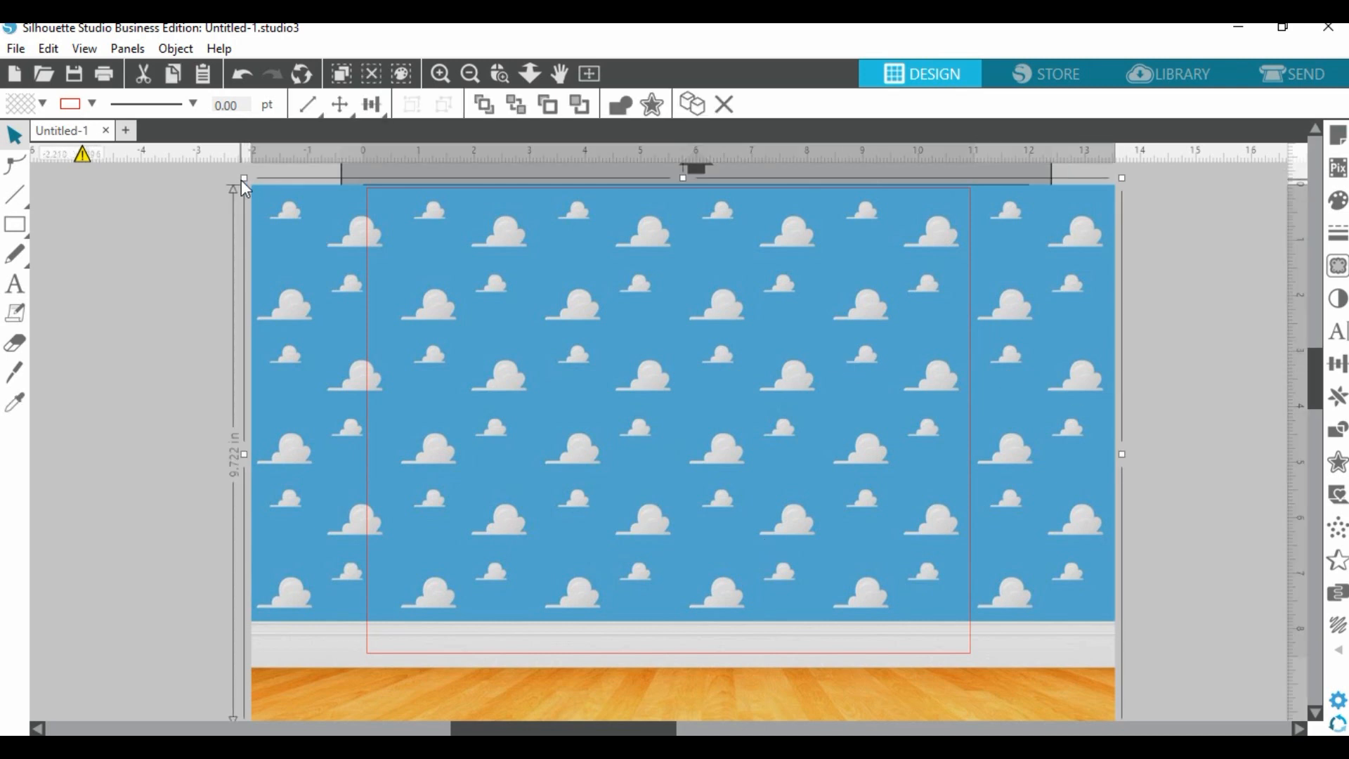
{"action": "left_click_drag", "start_coordinate": [245, 179], "coordinate": [358, 249]}
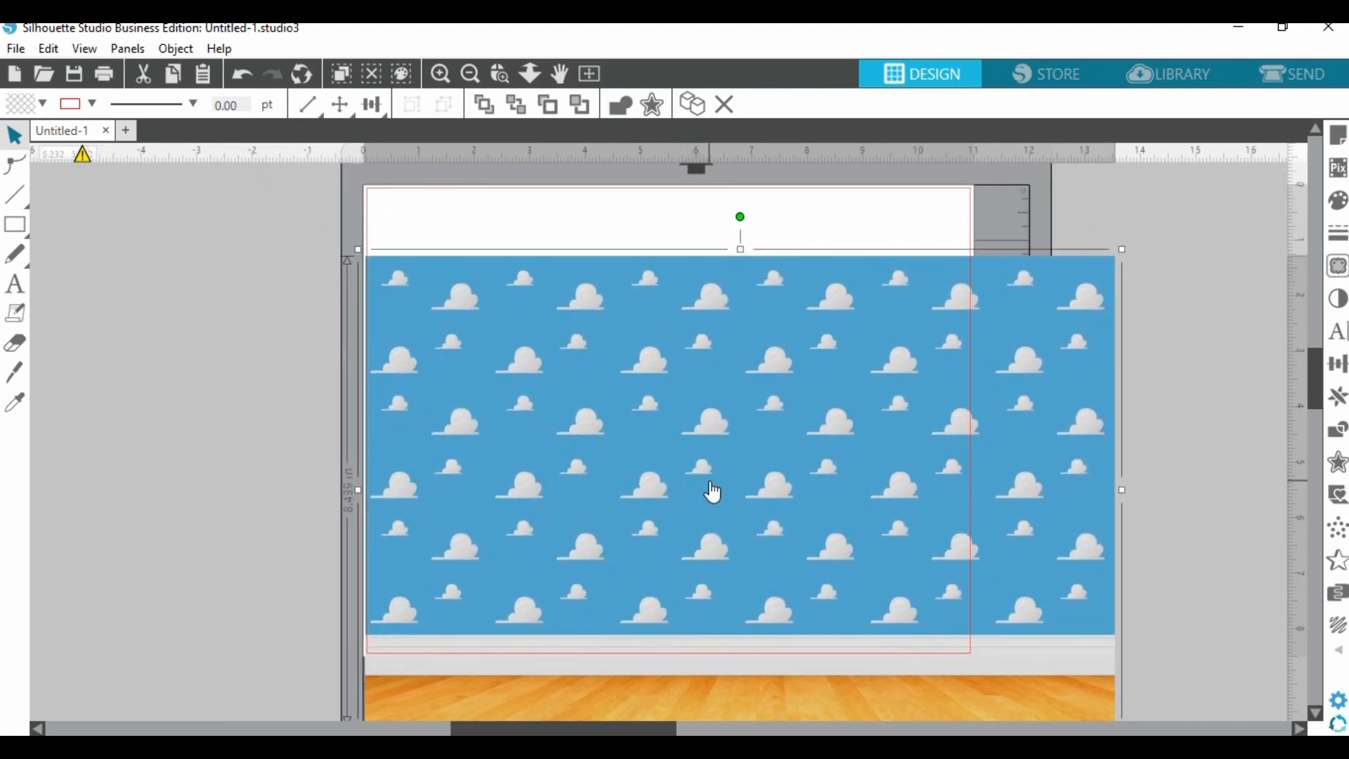
{"action": "left_click_drag", "start_coordinate": [713, 492], "coordinate": [640, 422]}
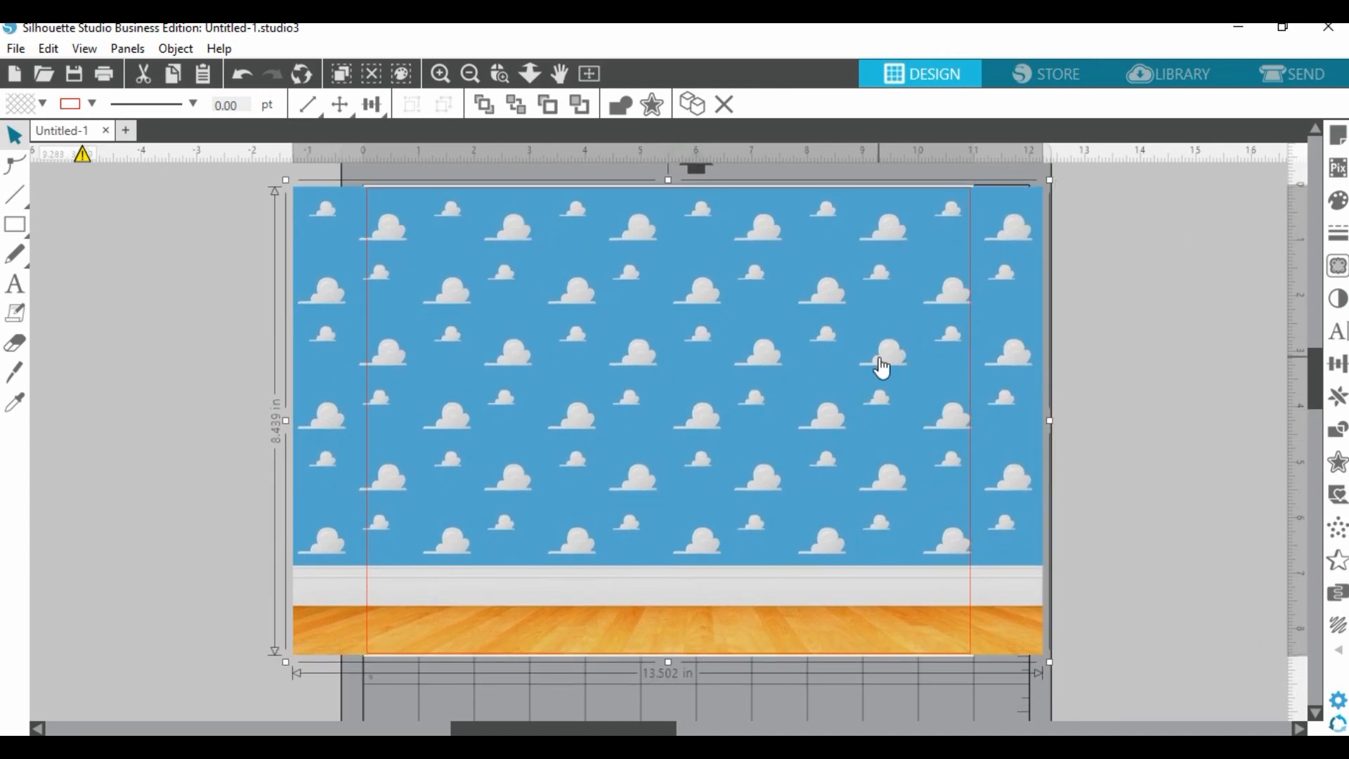
{"action": "key", "text": "Down"}
{"action": "key", "text": "Up"}
{"action": "left_click_drag", "start_coordinate": [1050, 179], "coordinate": [1054, 181]}
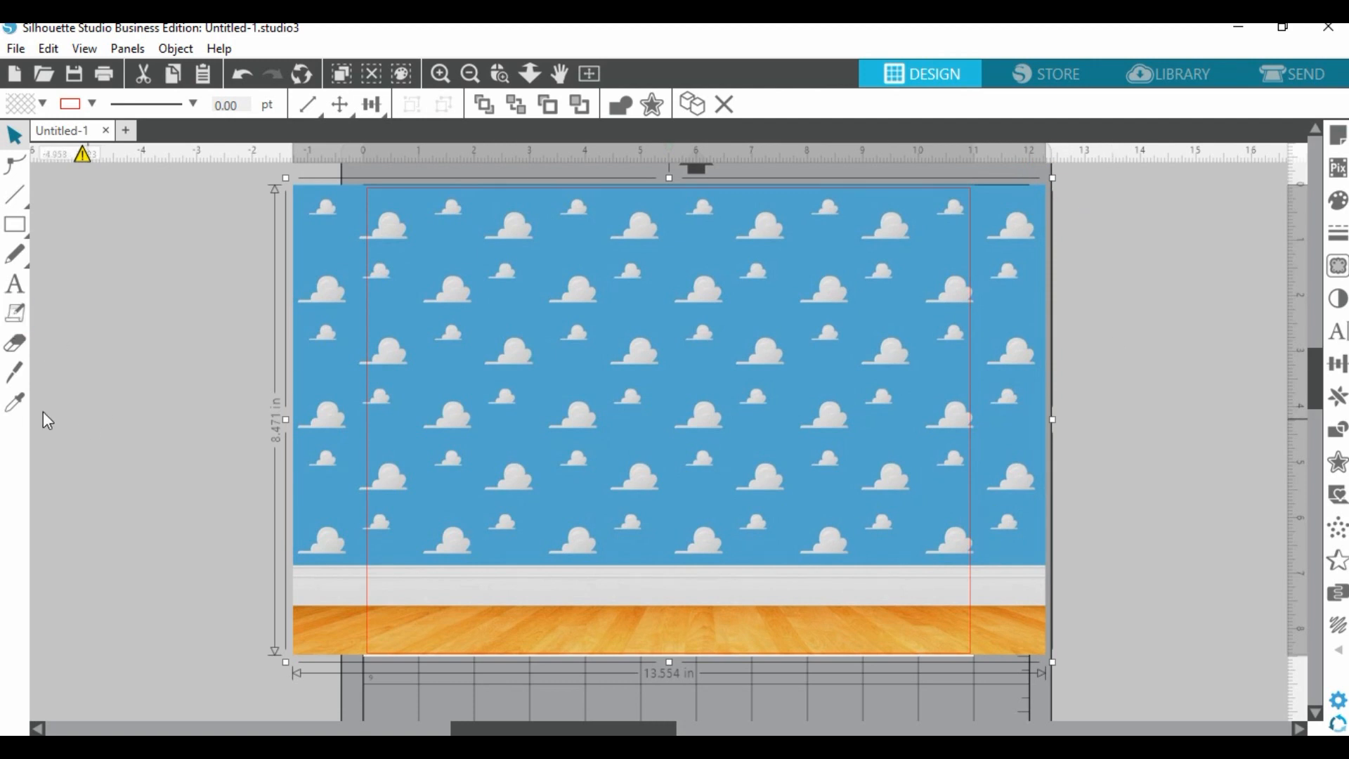
{"action": "left_click", "coordinate": [129, 344]}
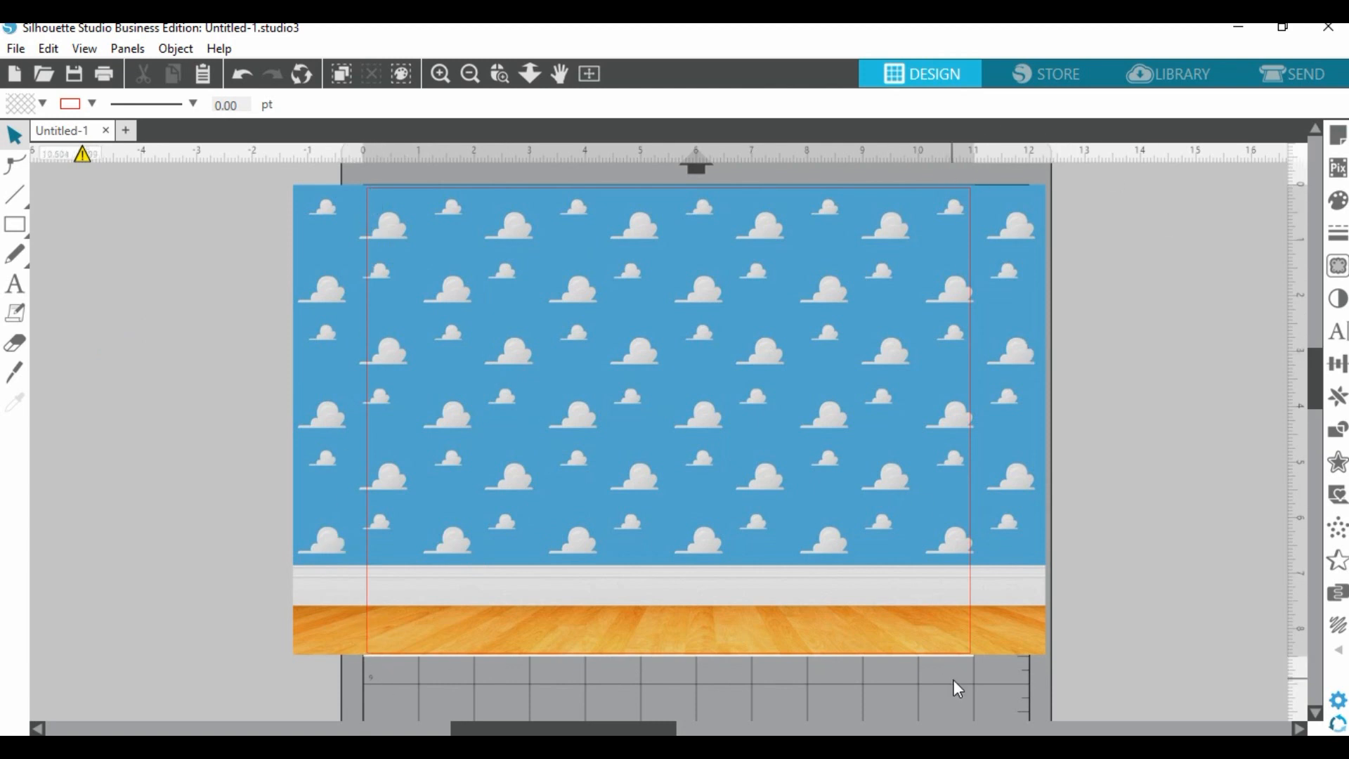
Cut the wallpaper with a straight outline Knife along the page's left and right edges.
{"action": "left_click", "coordinate": [22, 371]}
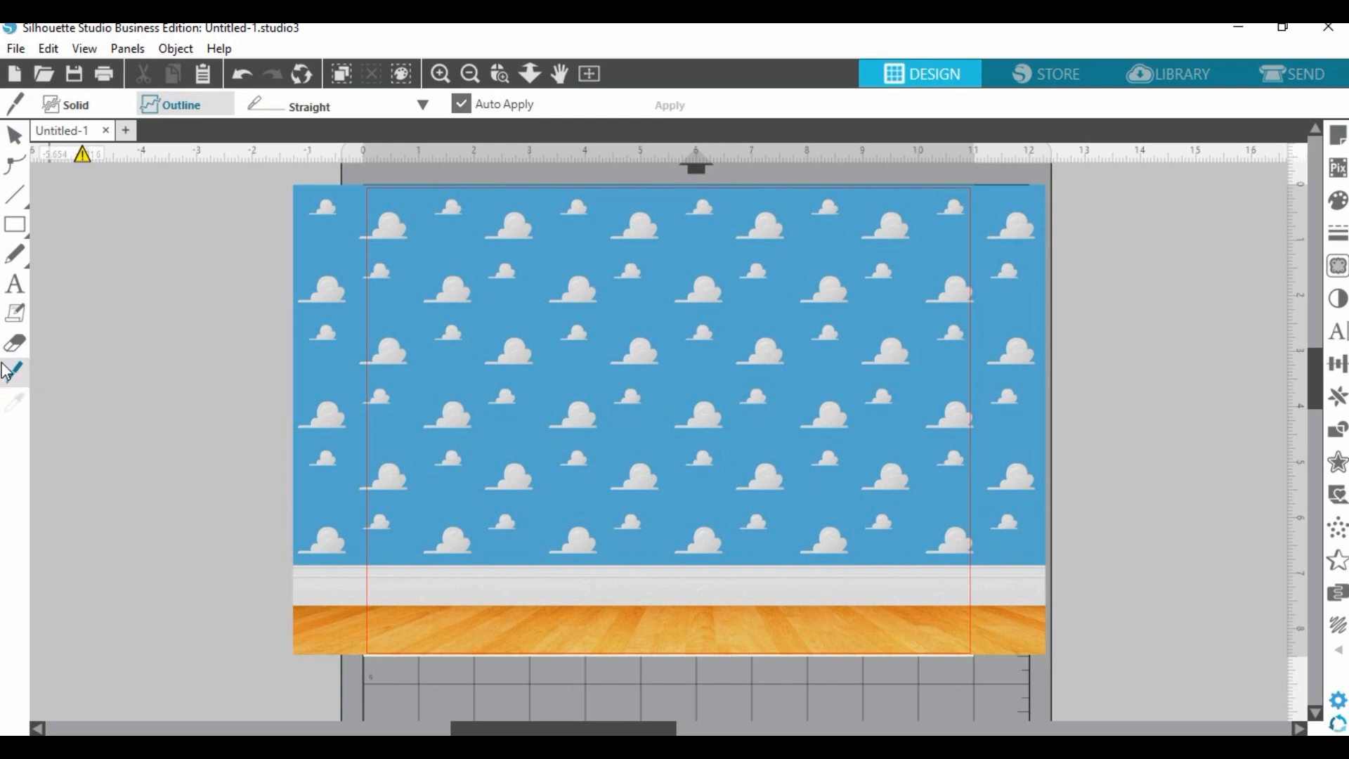
{"action": "left_click", "coordinate": [305, 109]}
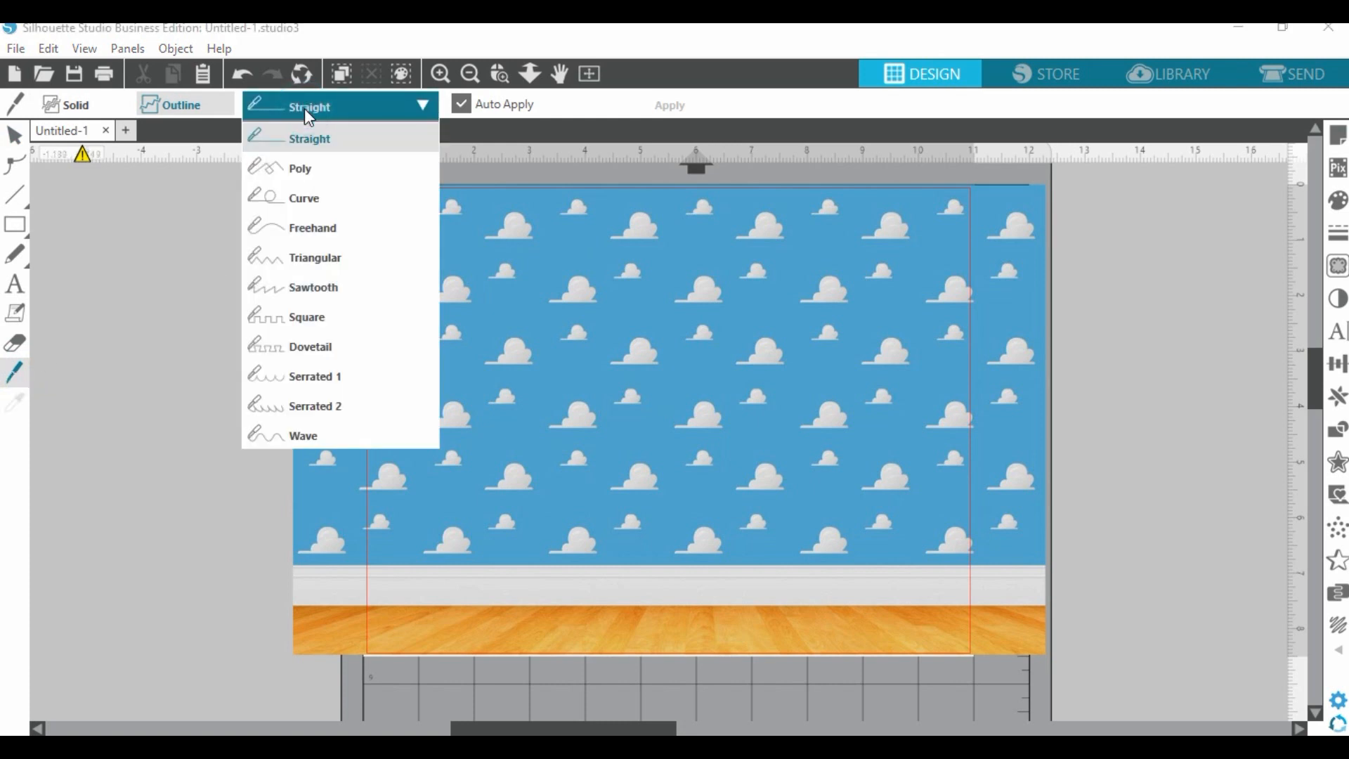
{"action": "left_click", "coordinate": [325, 137]}
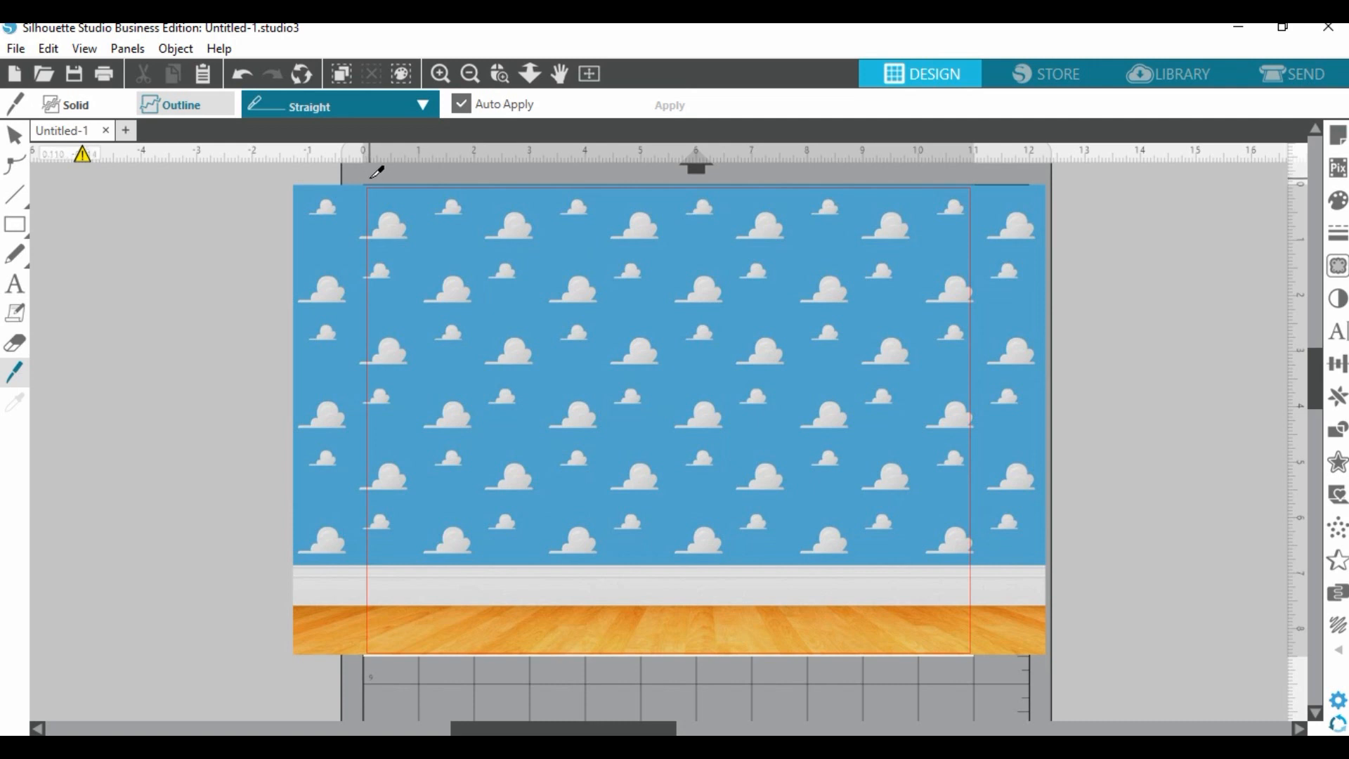
{"action": "left_click_drag", "start_coordinate": [368, 176], "coordinate": [356, 711]}
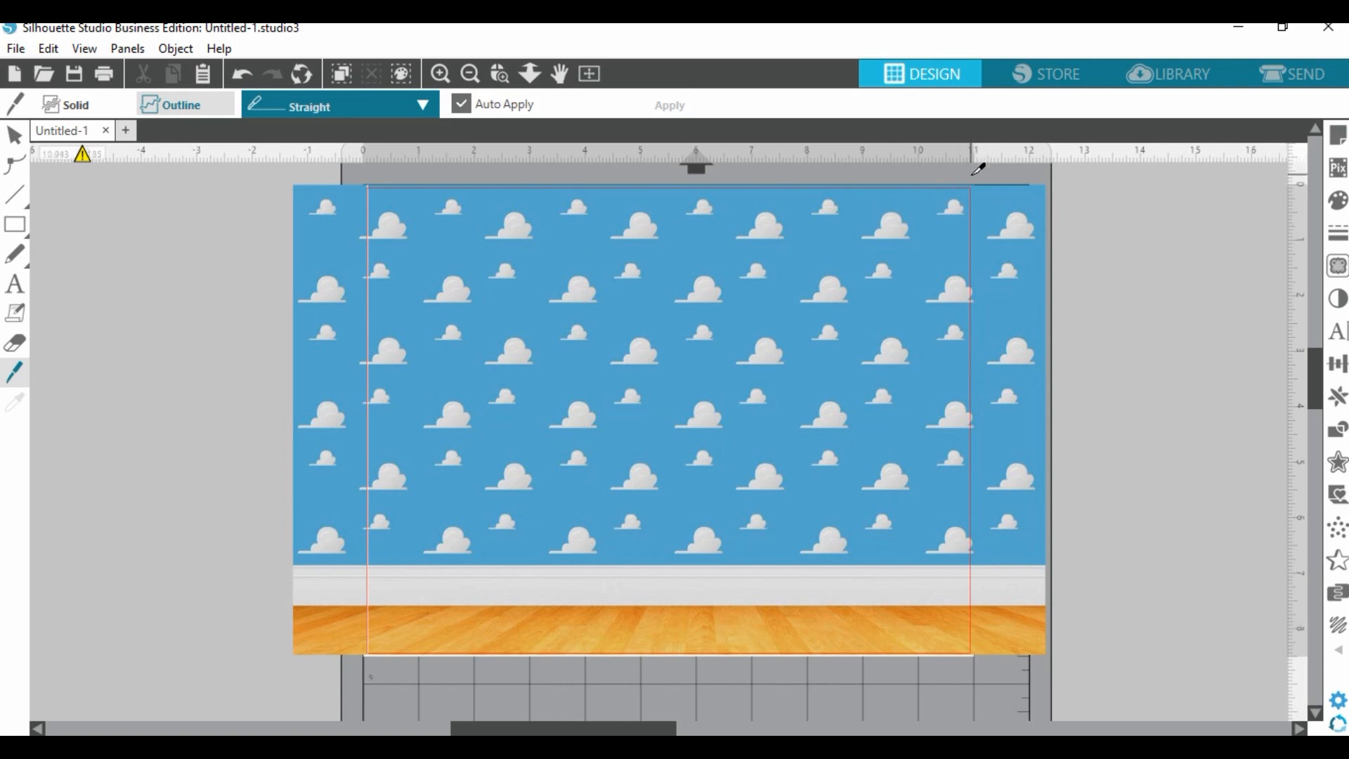
{"action": "left_click_drag", "start_coordinate": [978, 169], "coordinate": [999, 686]}
{"action": "left_click", "coordinate": [17, 138]}
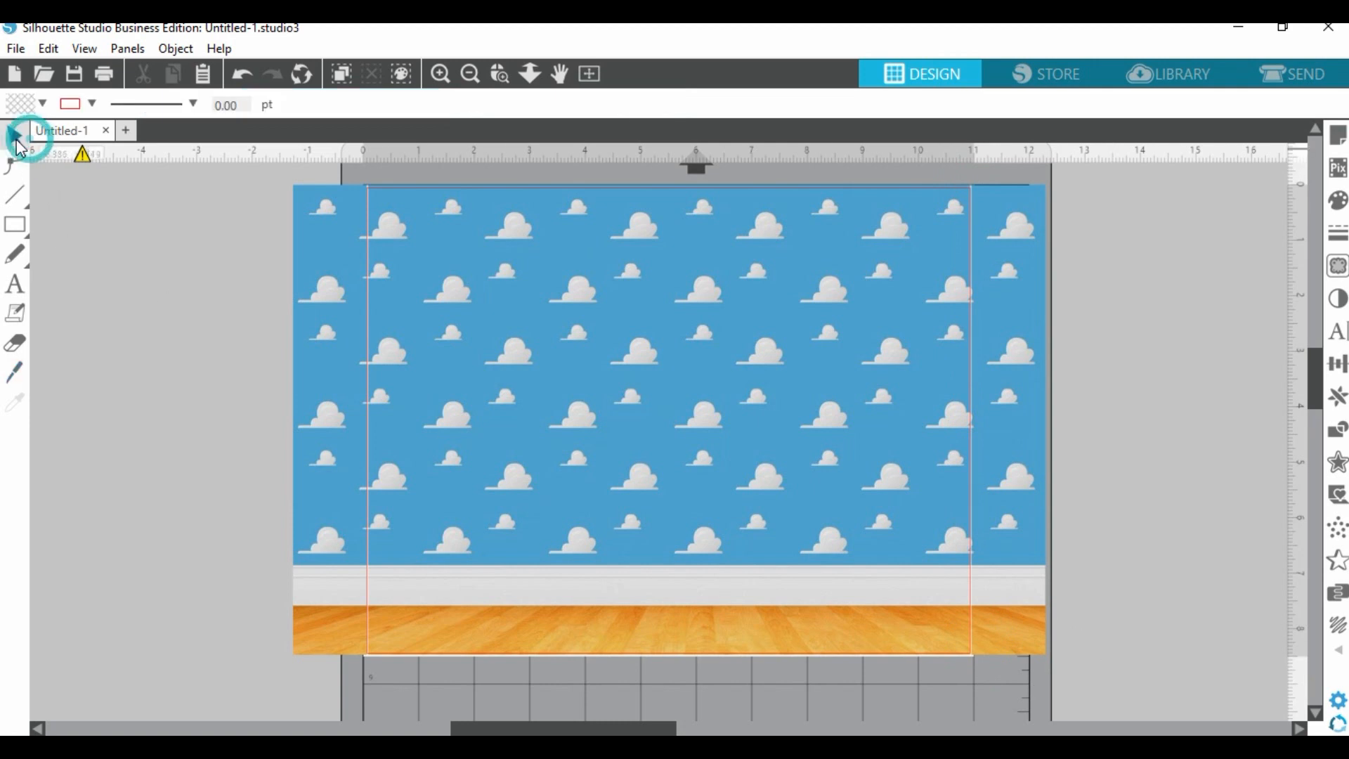
Delete the two wallpaper strips cut off outside the page's left and right edges.
{"action": "left_click", "coordinate": [339, 332]}
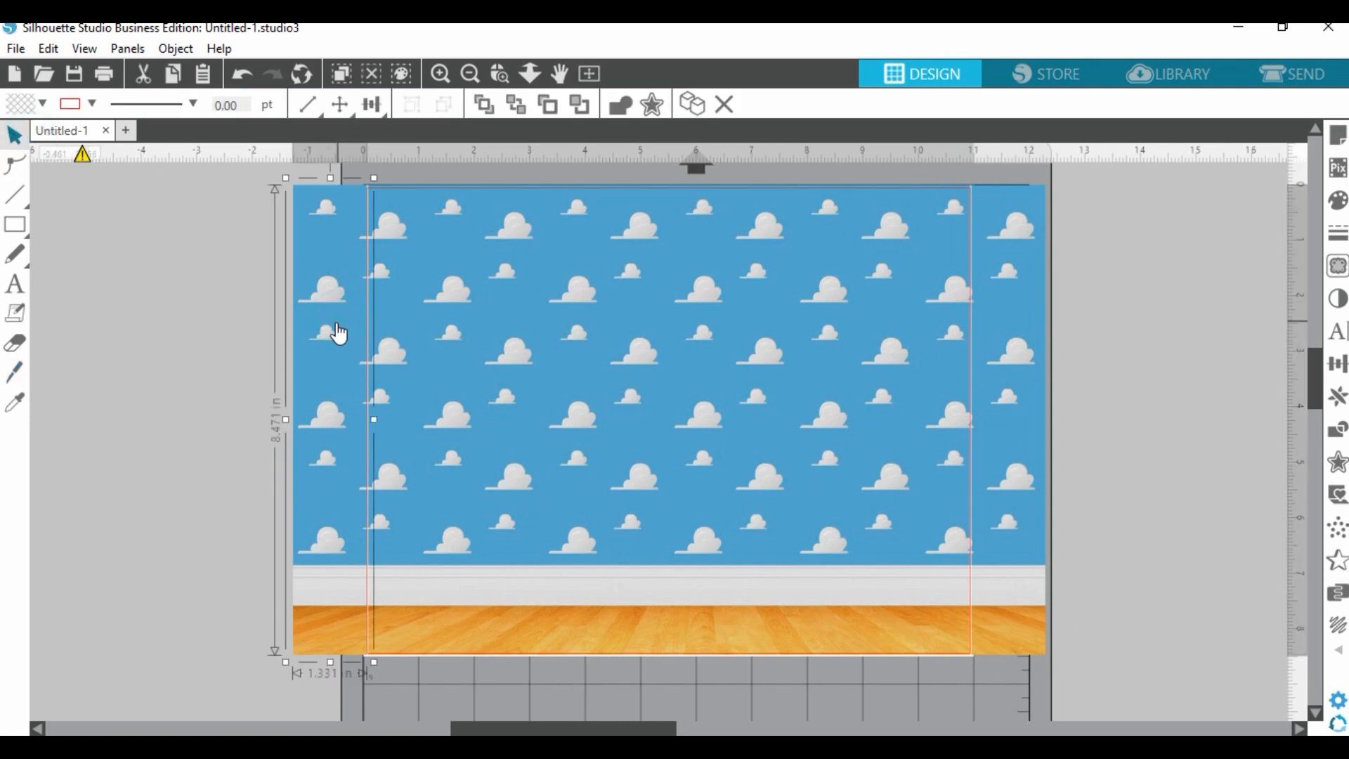
{"action": "key", "text": "Delete"}
{"action": "left_click", "coordinate": [1003, 409]}
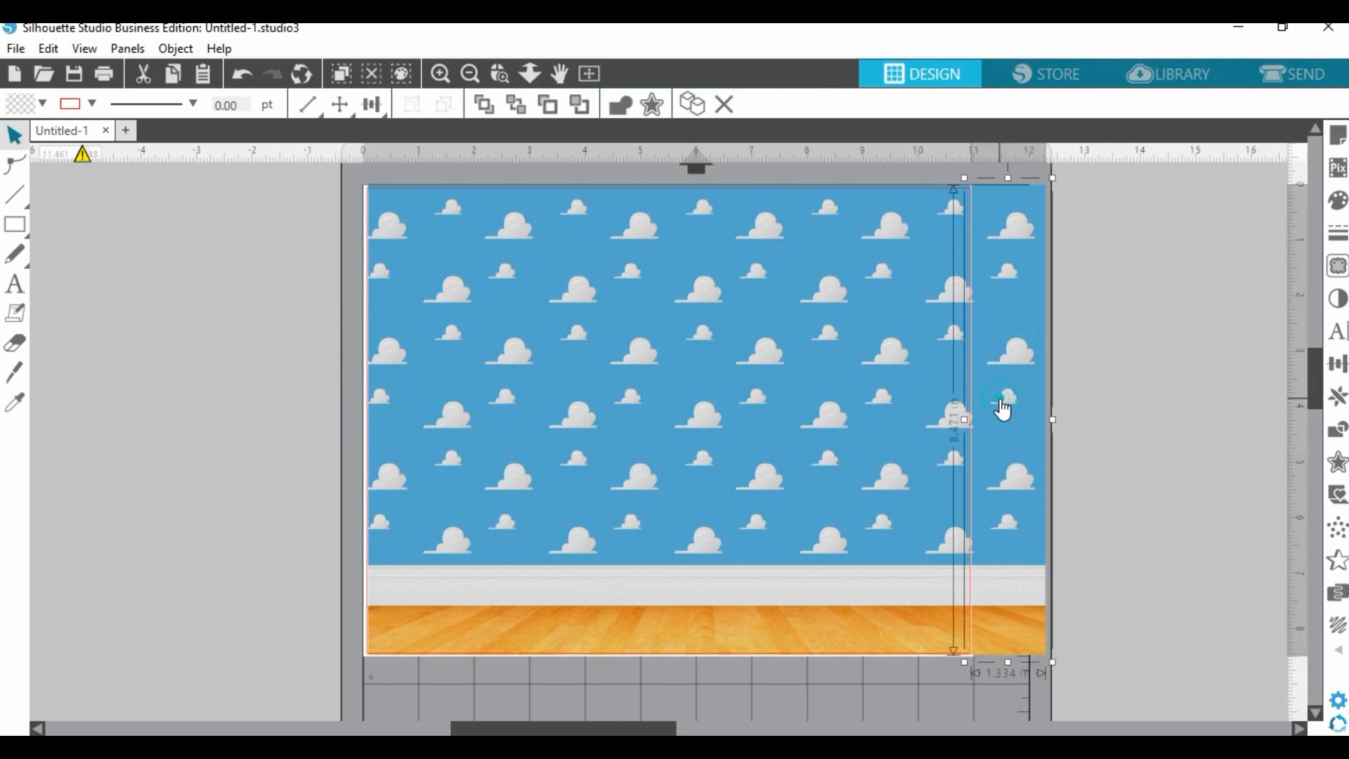
{"action": "key", "text": "Delete"}
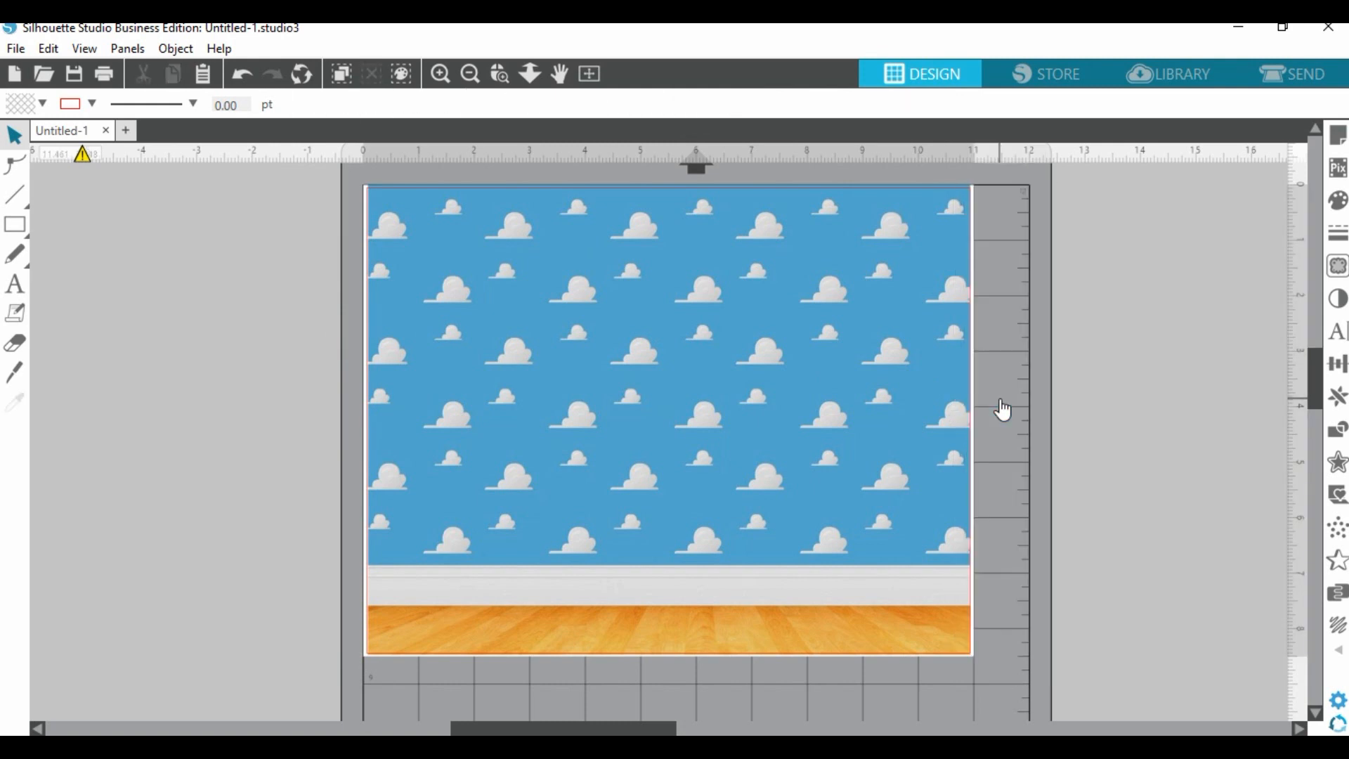
Enlarge the trimmed wallpaper to about 11.01 in wide so it fills the page to its edges.
{"action": "left_click", "coordinate": [515, 530]}
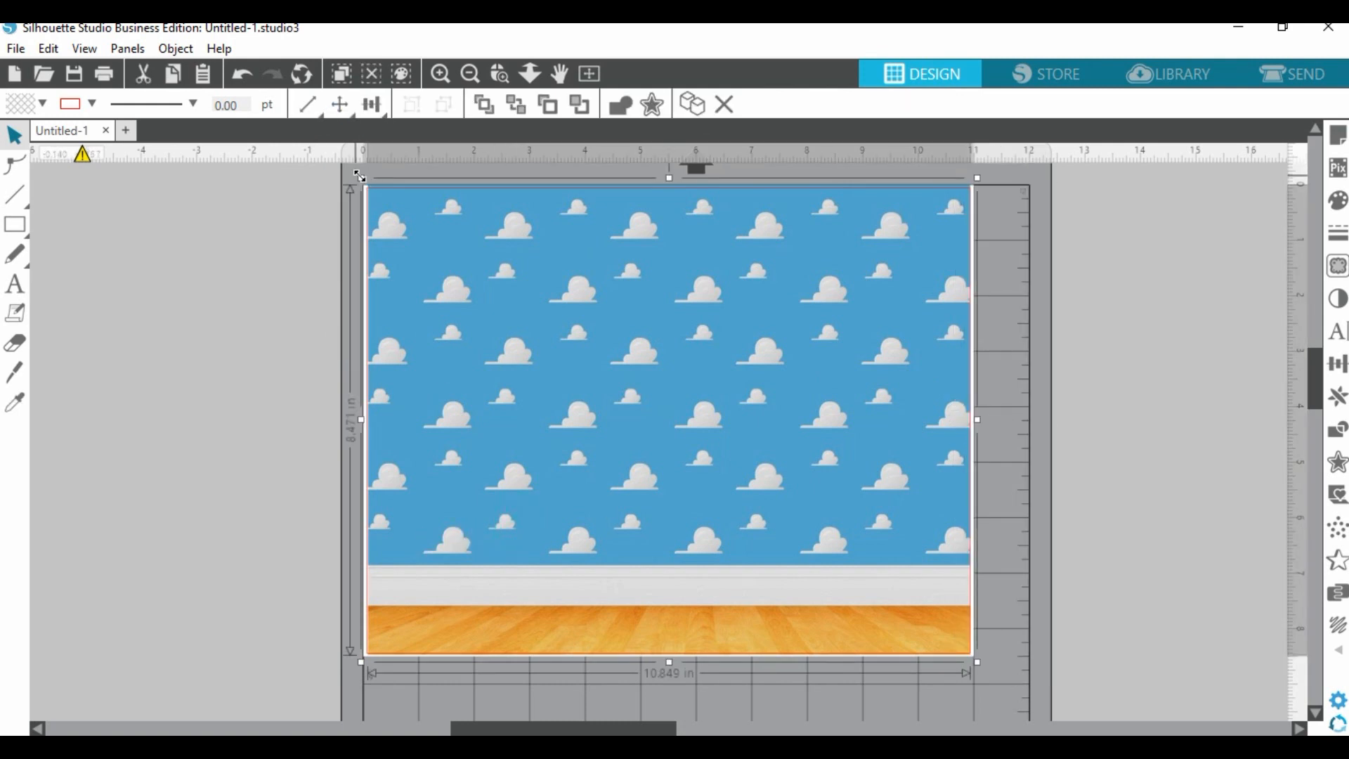
{"action": "left_click_drag", "start_coordinate": [358, 176], "coordinate": [351, 174]}
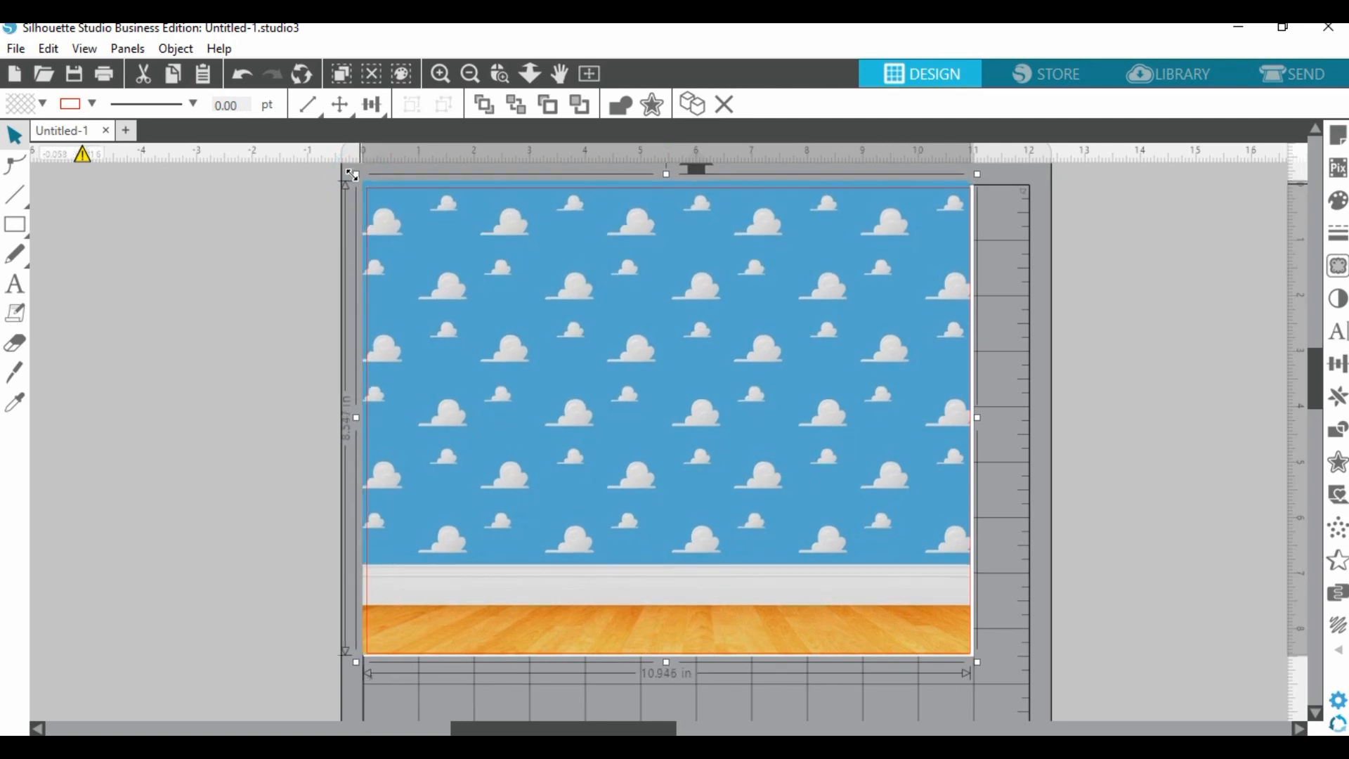
{"action": "left_click", "coordinate": [978, 663]}
{"action": "left_click_drag", "start_coordinate": [979, 661], "coordinate": [983, 665]}
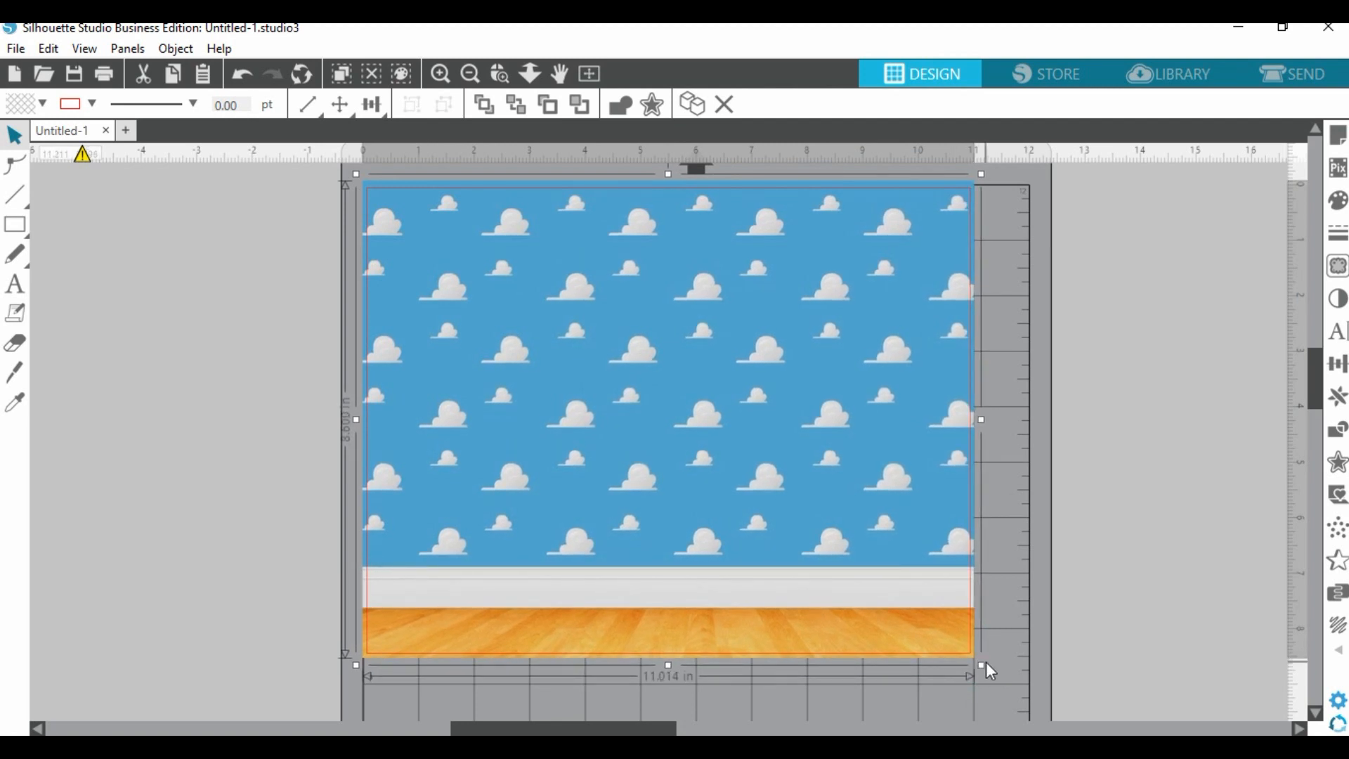
{"action": "left_click", "coordinate": [130, 425]}
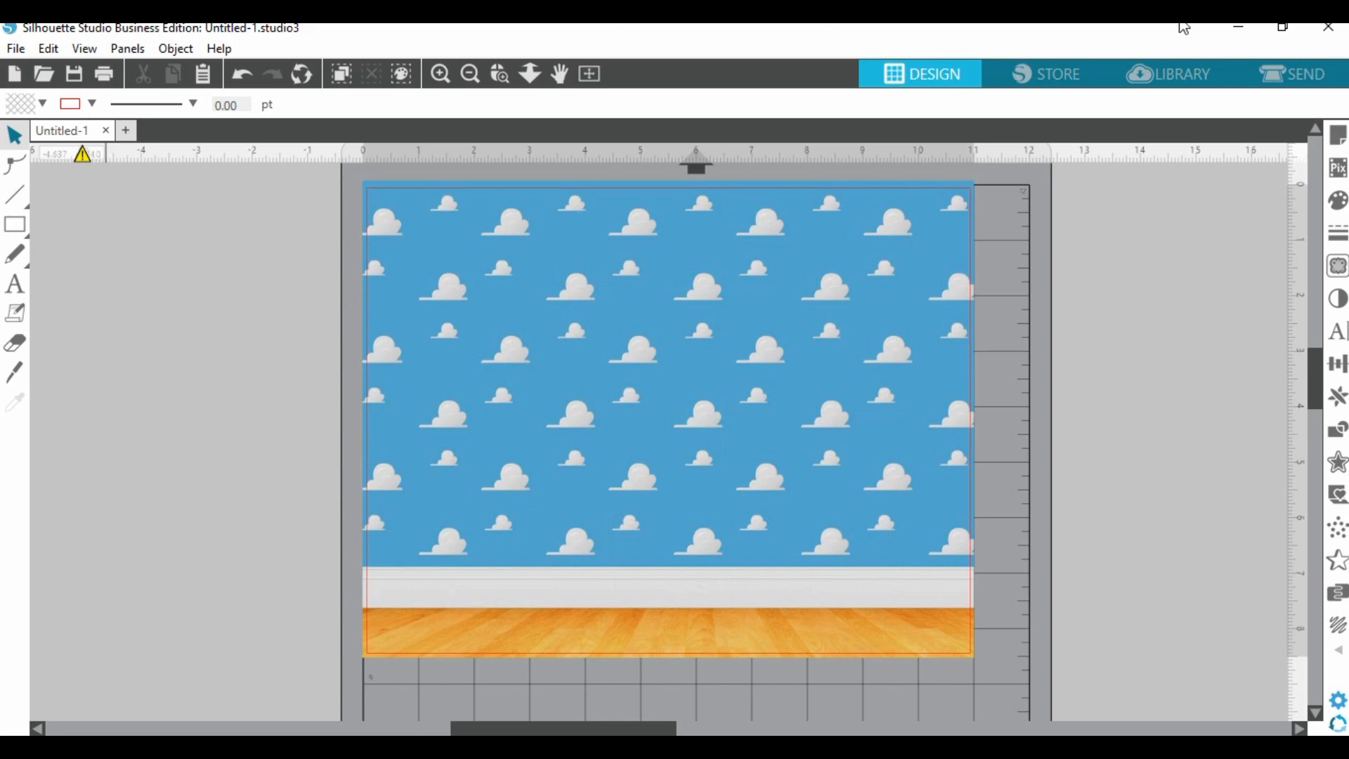
Merge the Fold Guides ALL file from the CHIP BAG library folder onto the wallpaper.
{"action": "left_click", "coordinate": [1183, 71]}
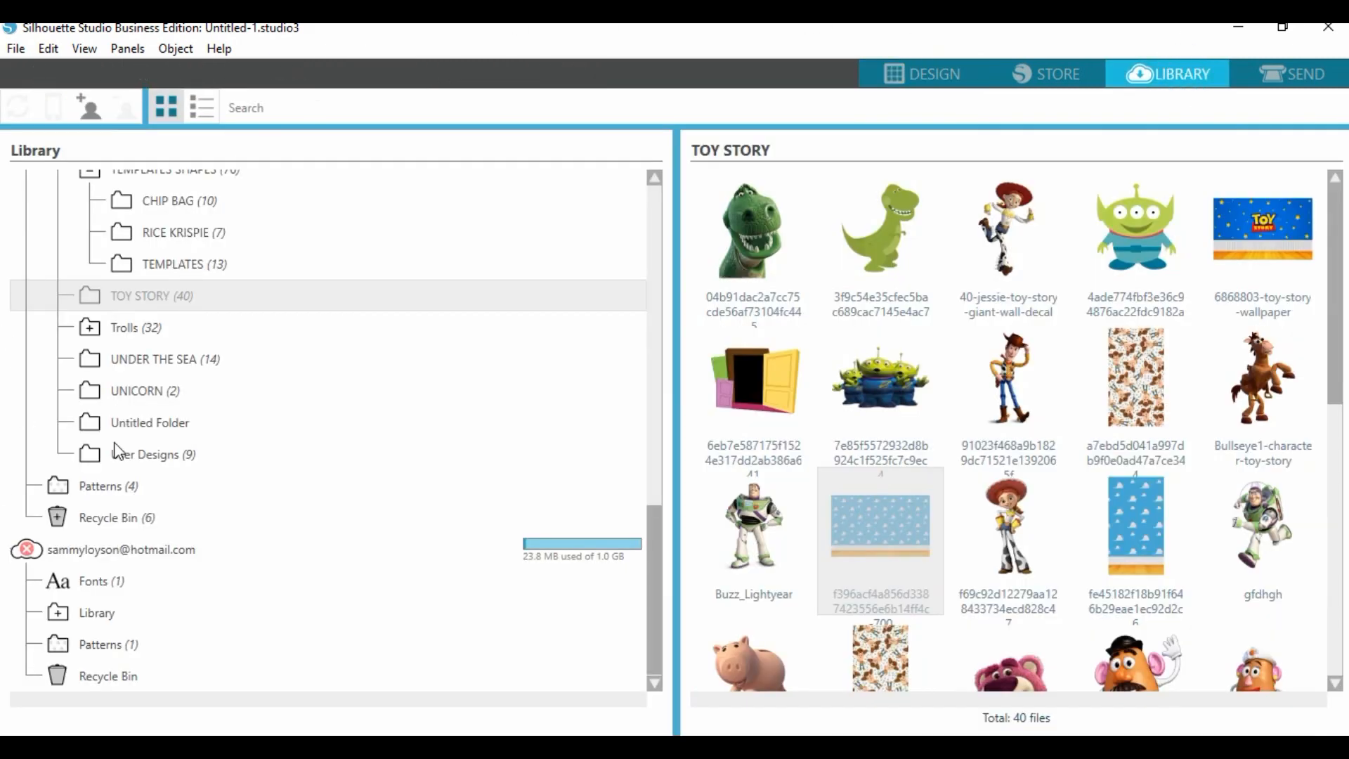
{"action": "scroll", "coordinate": [281, 484], "scroll_direction": "up", "scroll_amount": 4}
{"action": "left_click", "coordinate": [160, 500]}
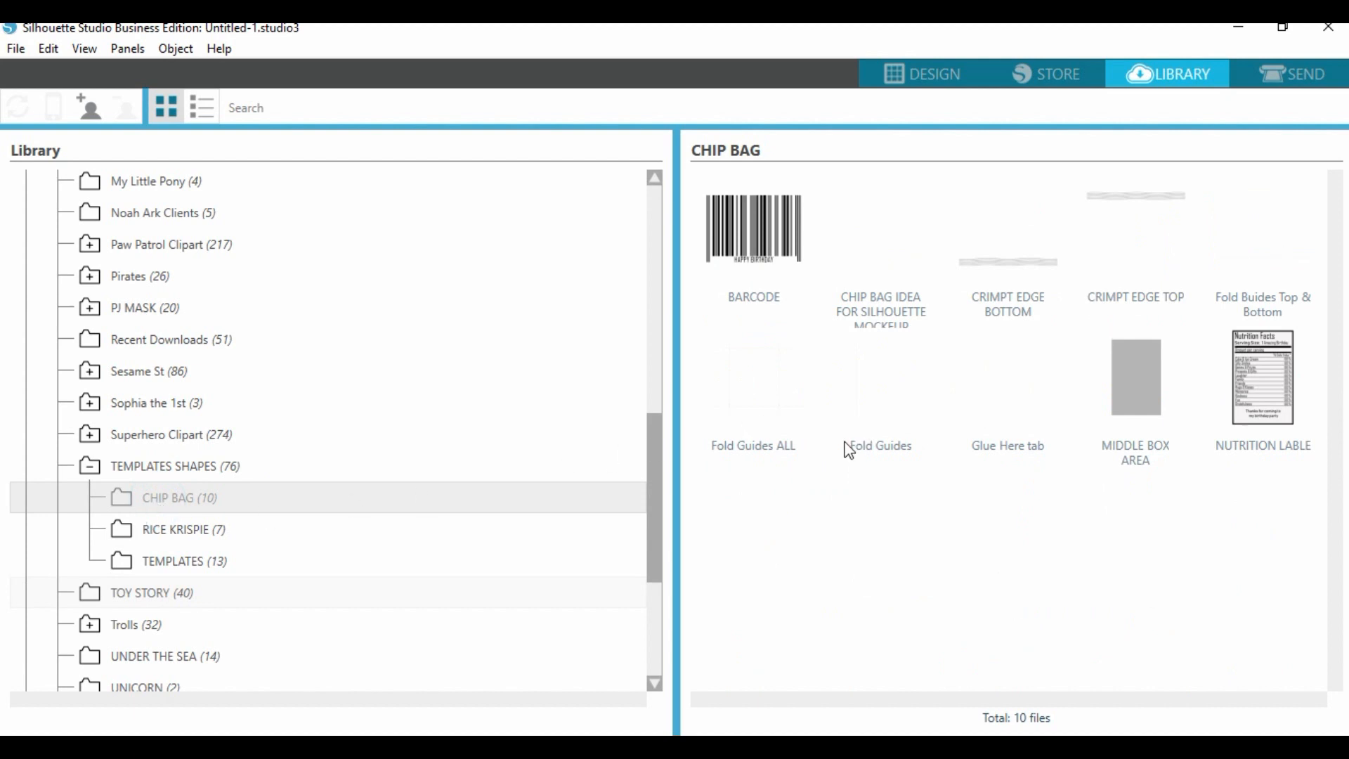
{"action": "left_click", "coordinate": [757, 402]}
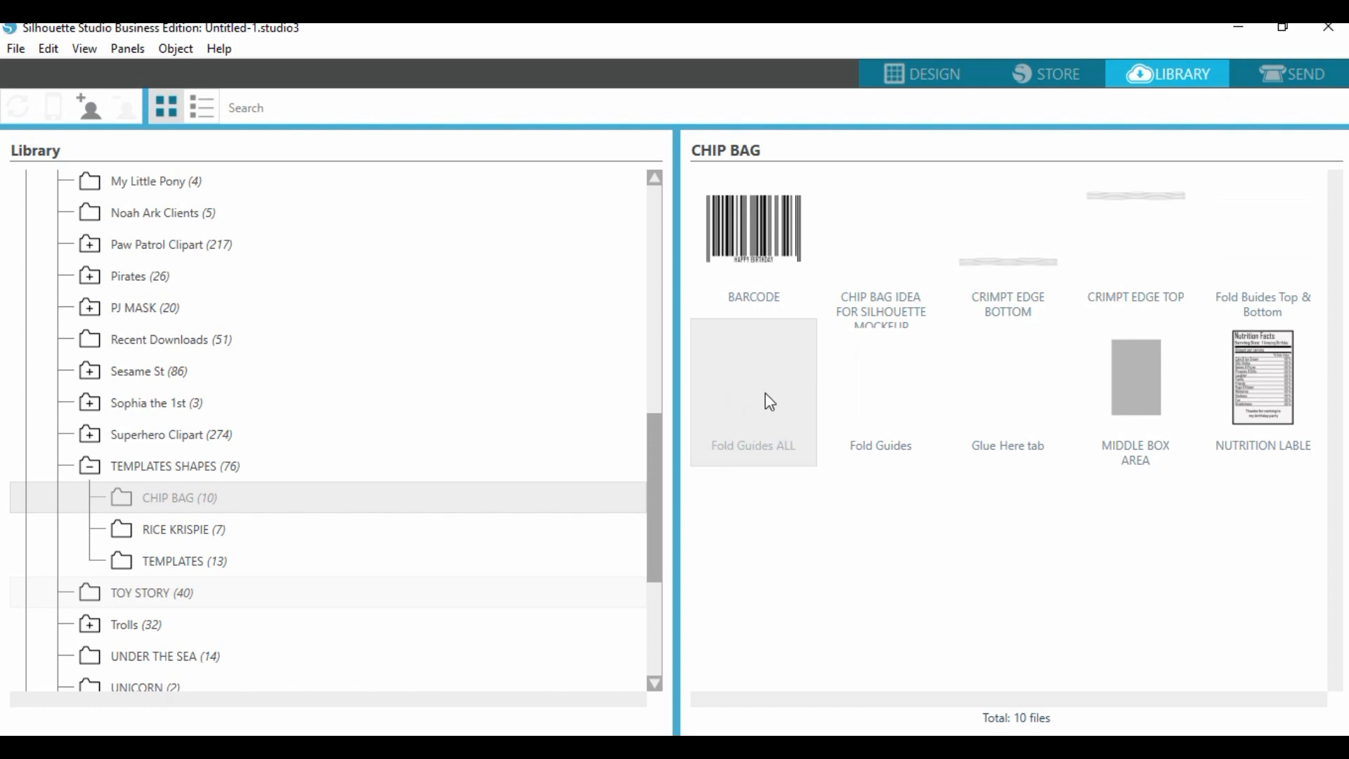
{"action": "right_click", "coordinate": [765, 395]}
{"action": "left_click", "coordinate": [810, 430]}
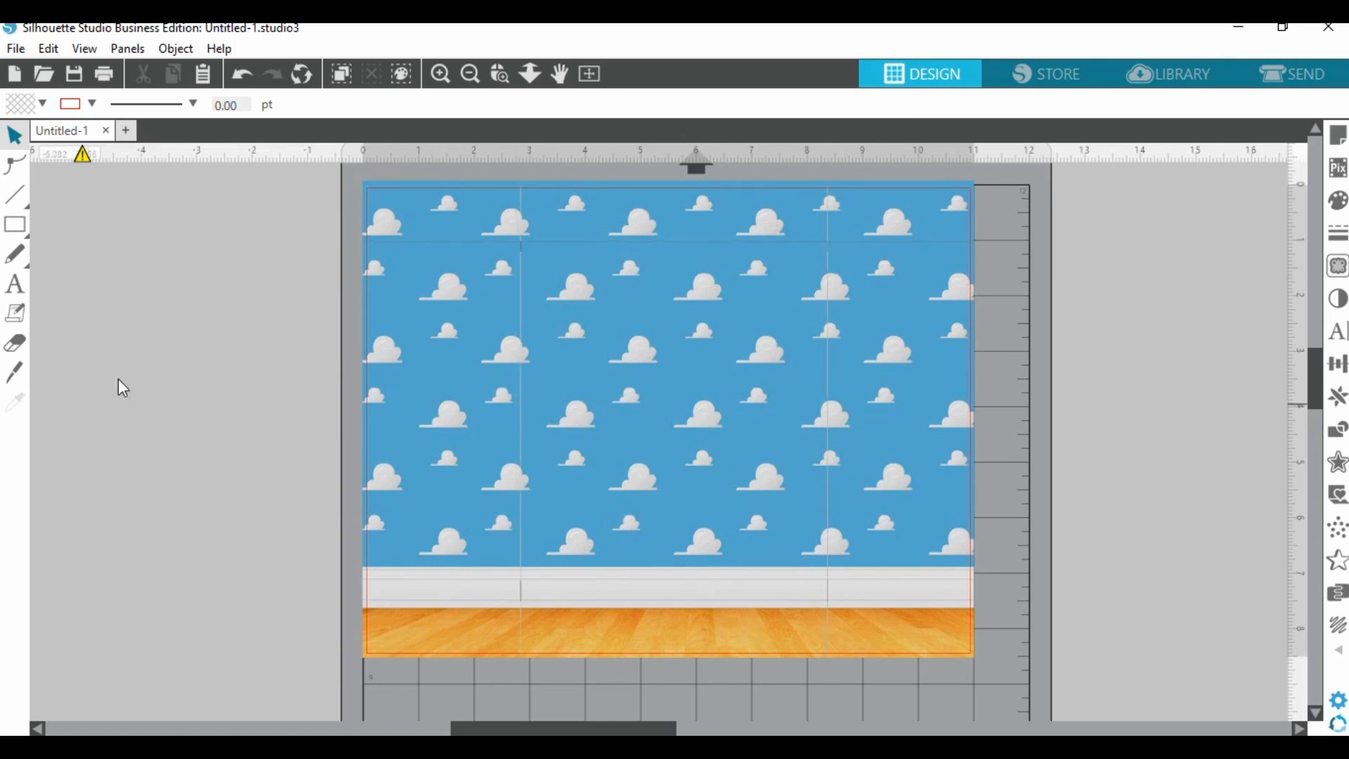
{"action": "left_click", "coordinate": [132, 374]}
Merge the BARCODE file from the CHIP BAG library folder into the design.
{"action": "left_click", "coordinate": [1174, 72]}
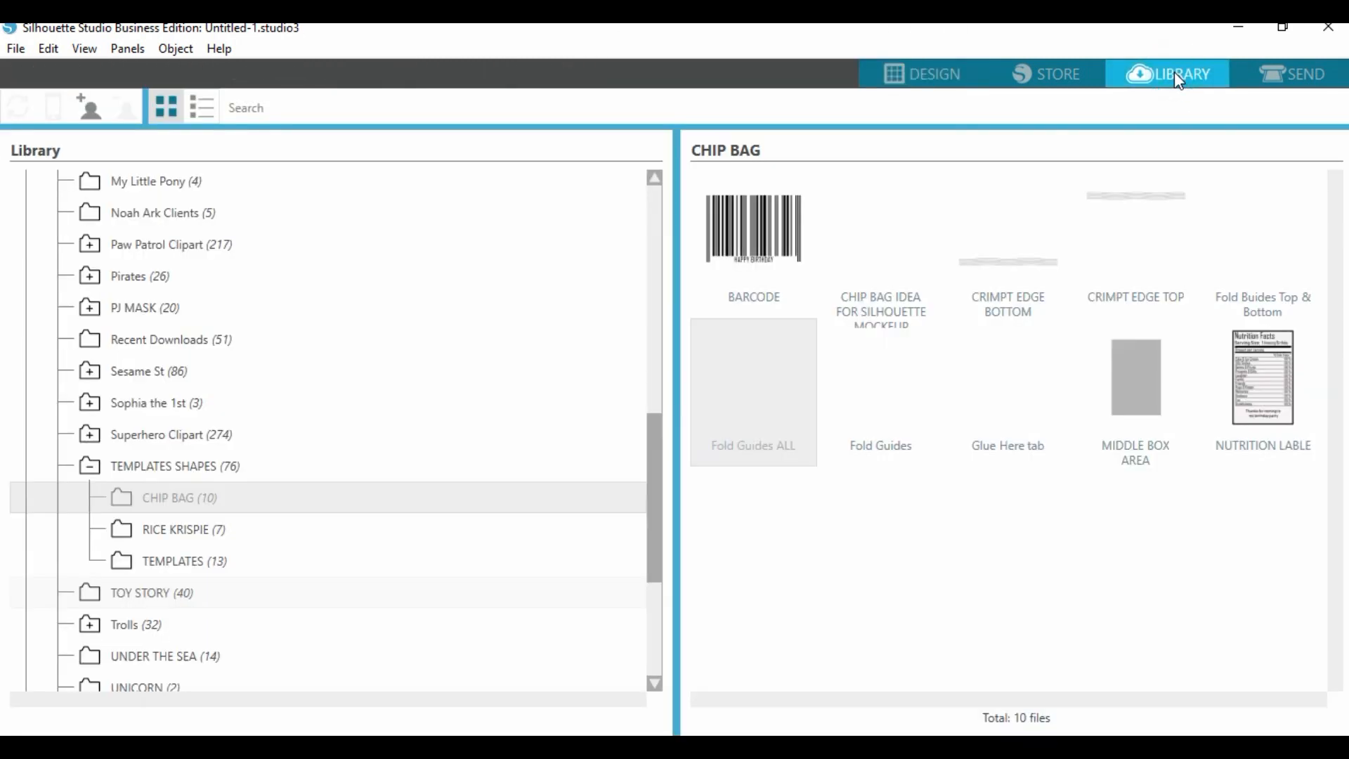
{"action": "left_click", "coordinate": [770, 206]}
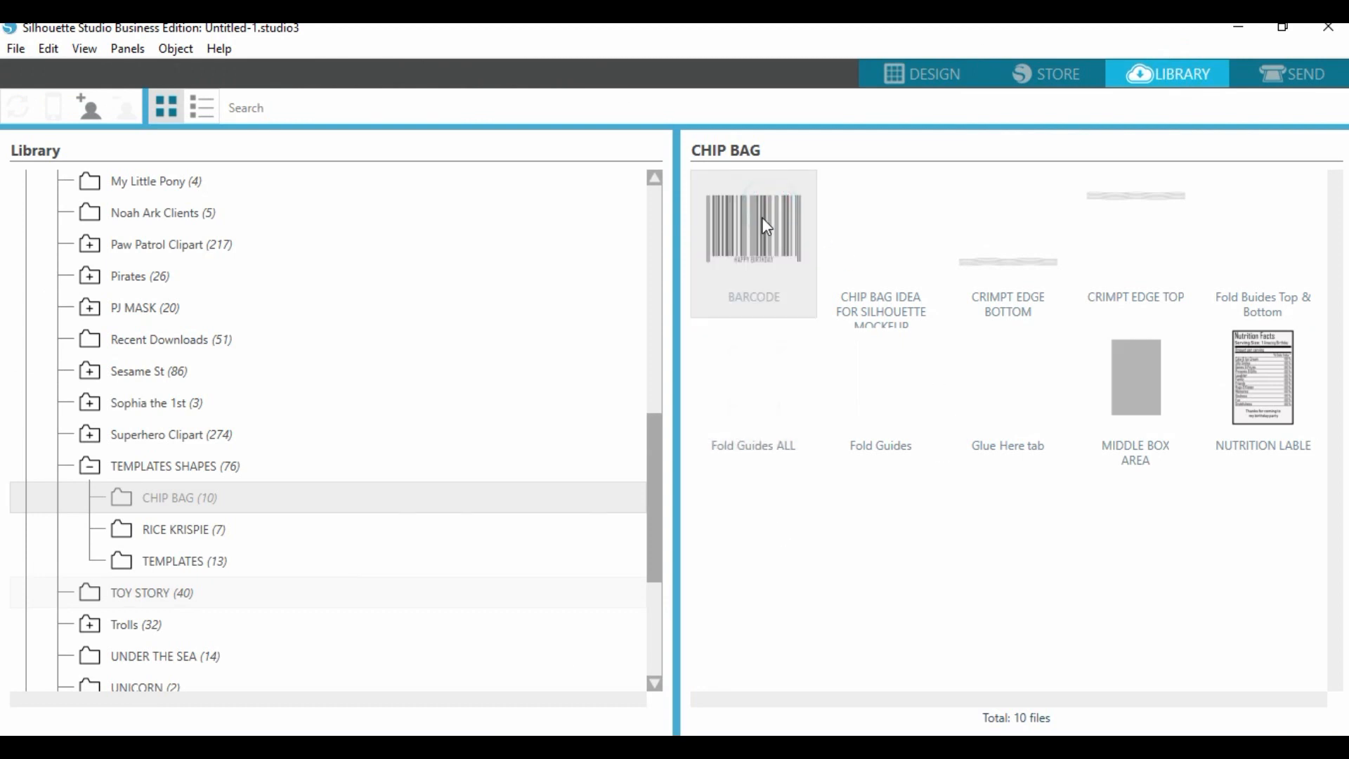
{"action": "right_click", "coordinate": [762, 218]}
{"action": "left_click", "coordinate": [808, 252]}
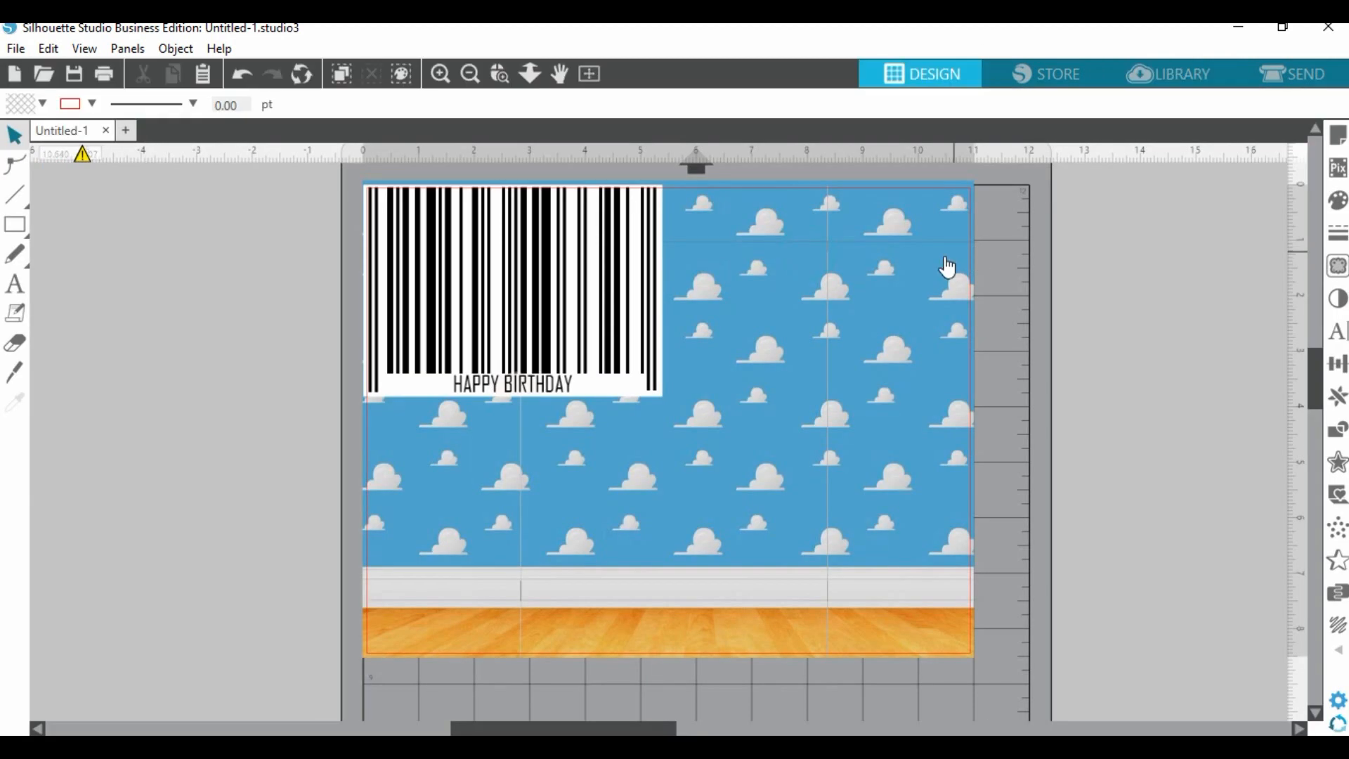
Shrink the barcode and place it near the lower right corner of the page, right of the right fold line.
{"action": "left_click", "coordinate": [463, 301]}
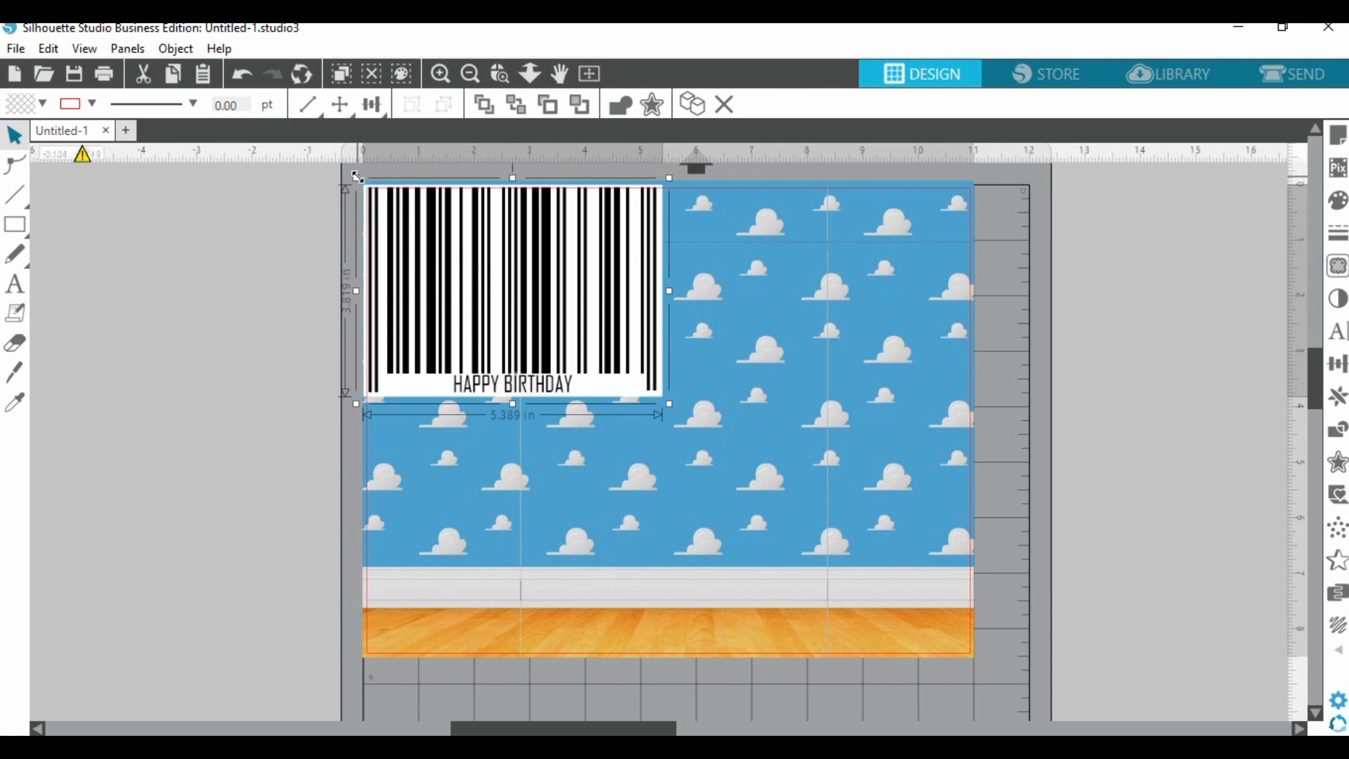
{"action": "left_click_drag", "start_coordinate": [357, 177], "coordinate": [556, 334]}
{"action": "left_click_drag", "start_coordinate": [619, 371], "coordinate": [905, 584]}
{"action": "left_click", "coordinate": [1119, 489]}
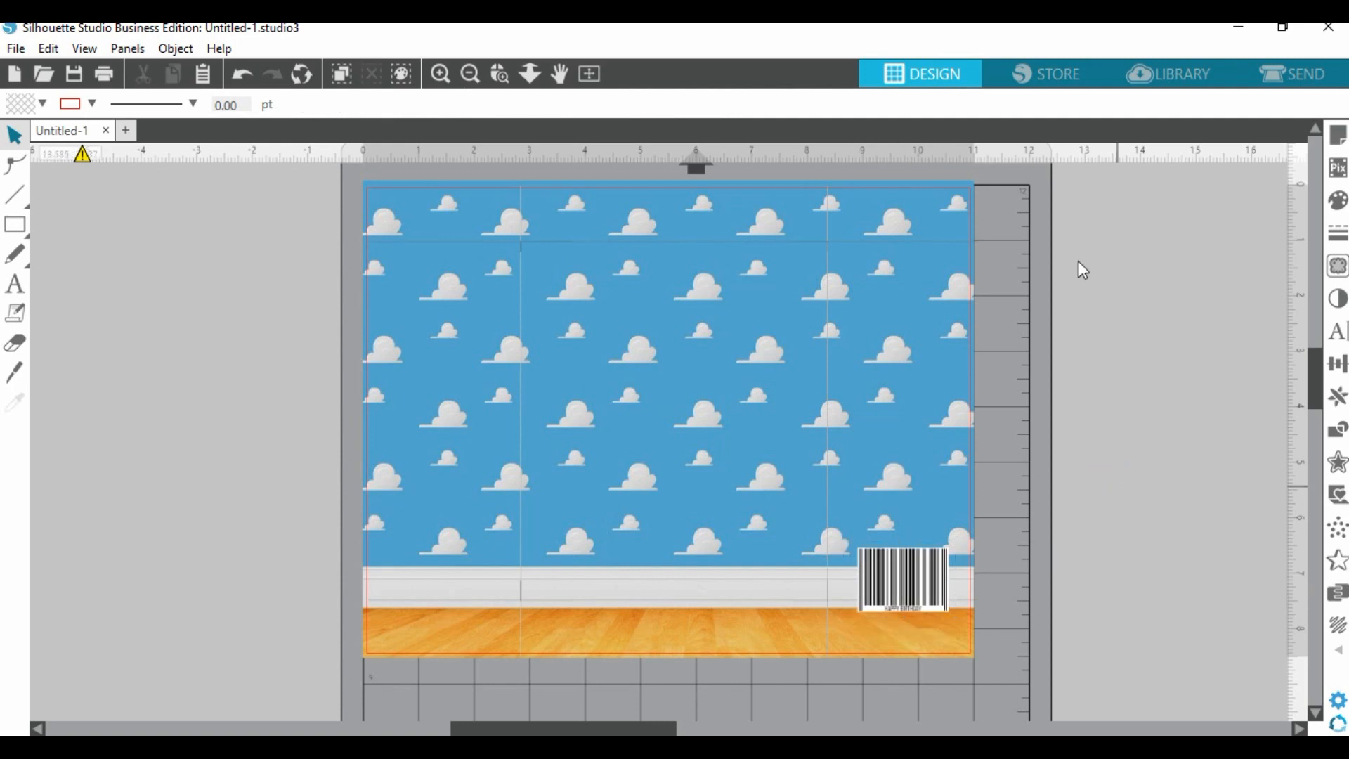
Merge the NUTRITION LABLE file from the CHIP BAG library folder into the design.
{"action": "left_click", "coordinate": [1168, 70]}
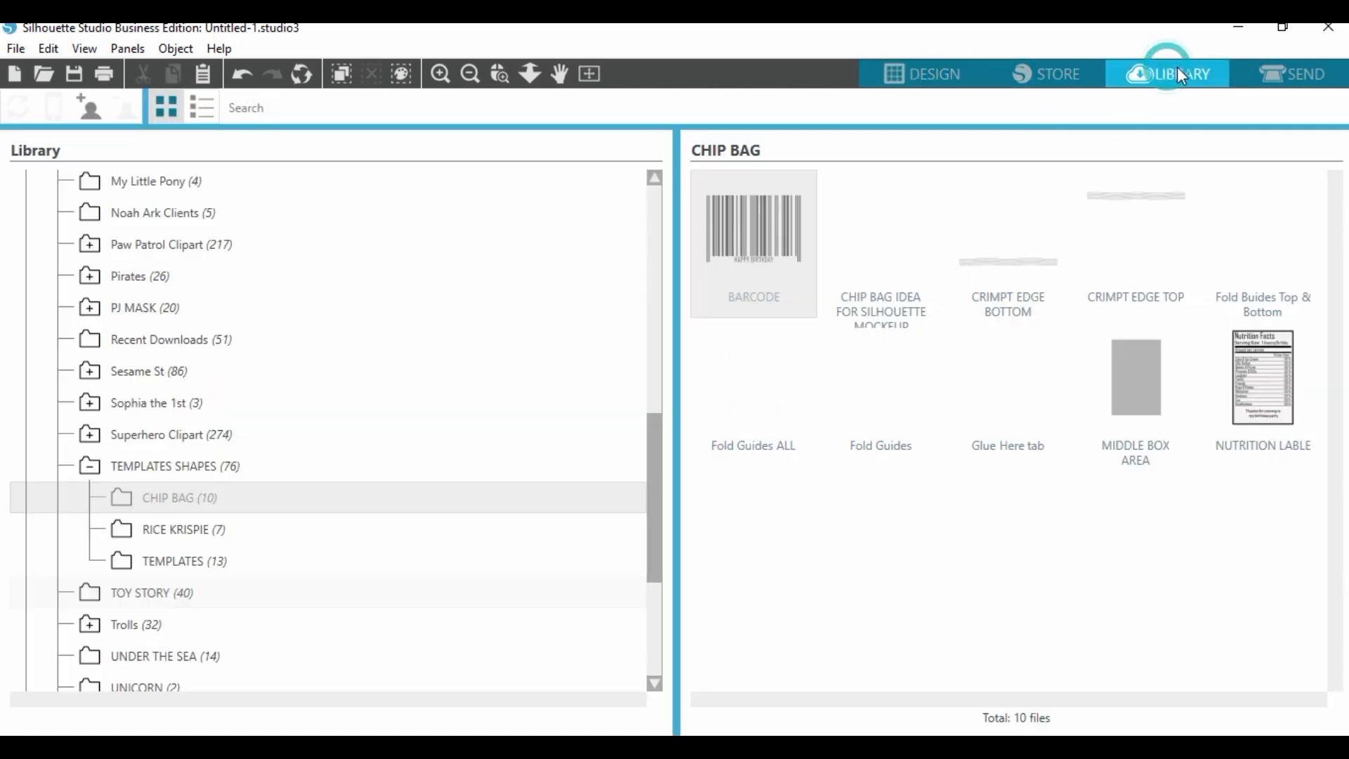
{"action": "right_click", "coordinate": [1275, 373]}
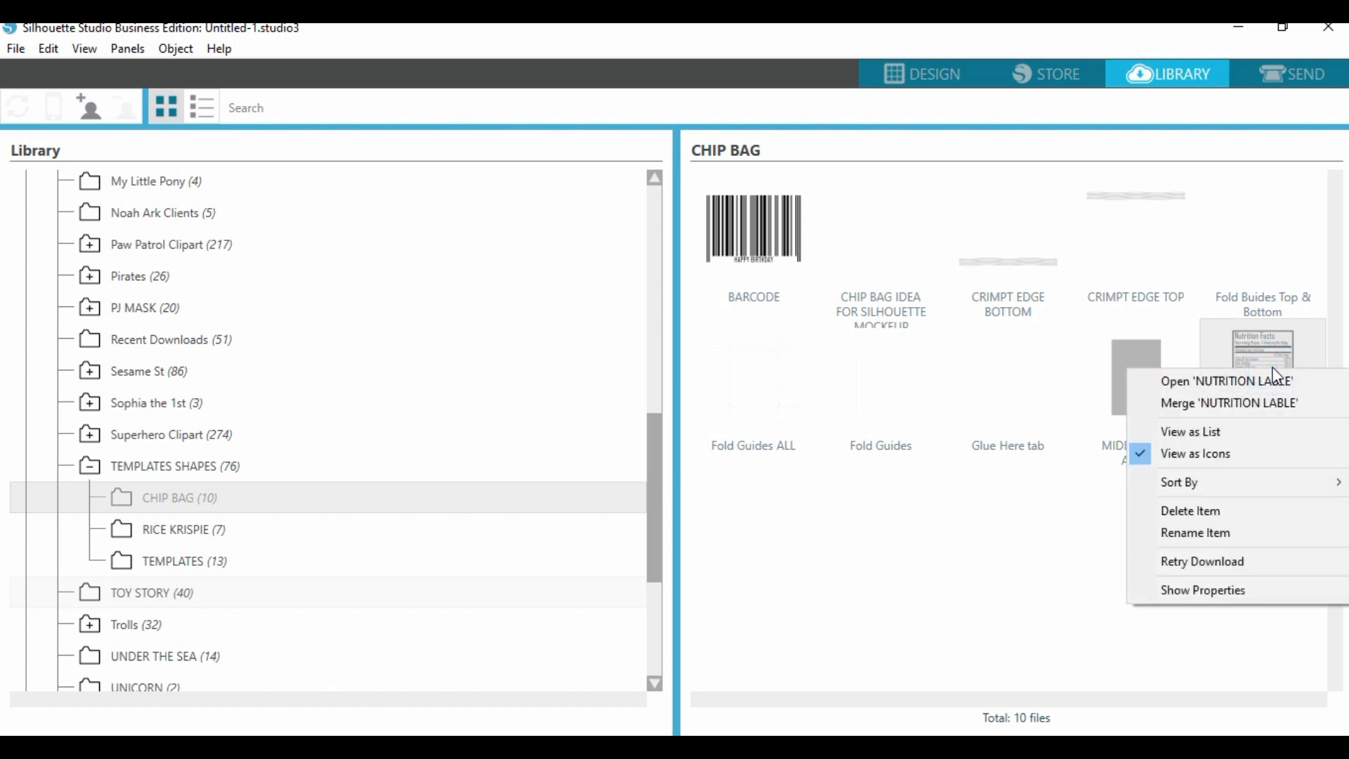
{"action": "left_click", "coordinate": [1185, 402]}
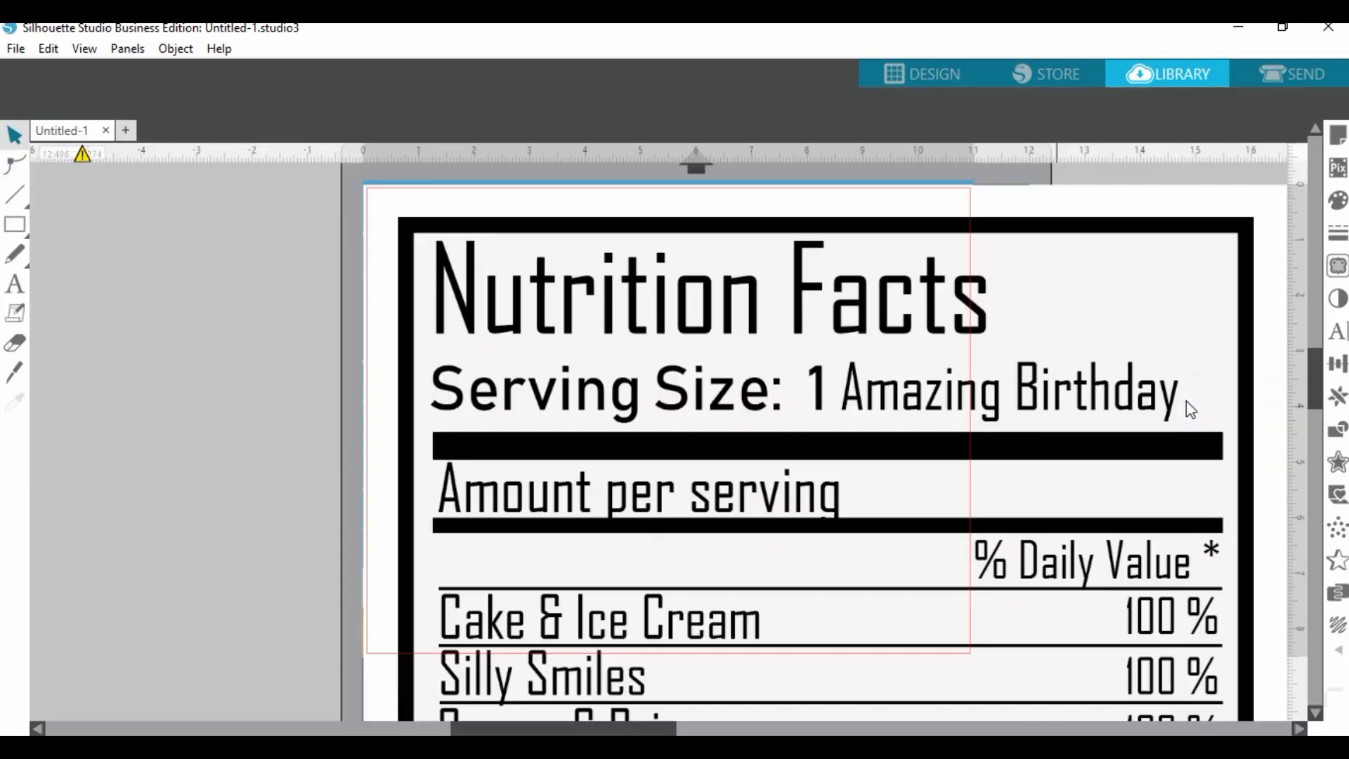
Shrink the nutrition label to fit the back panel and place it above the barcode, beside the right fold line.
{"action": "left_click", "coordinate": [503, 289]}
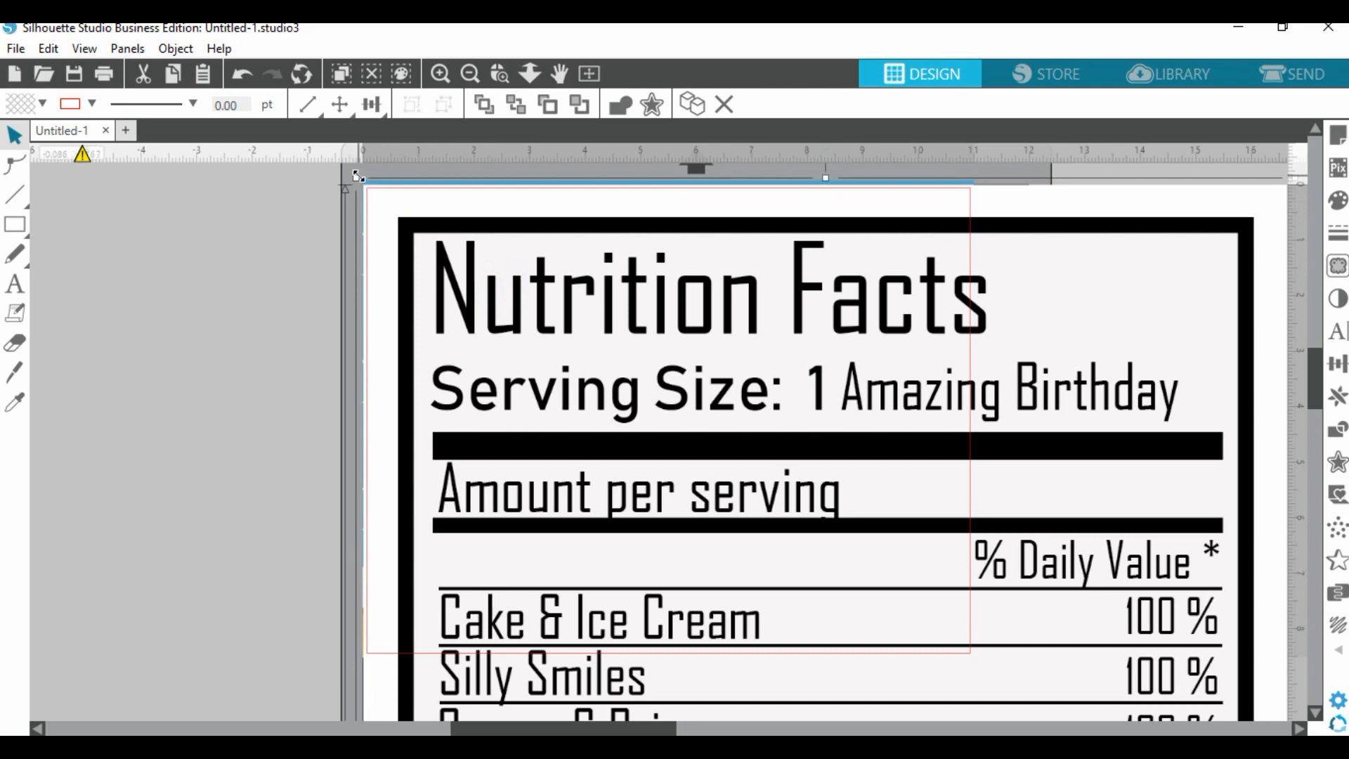
{"action": "left_click_drag", "start_coordinate": [359, 177], "coordinate": [531, 227]}
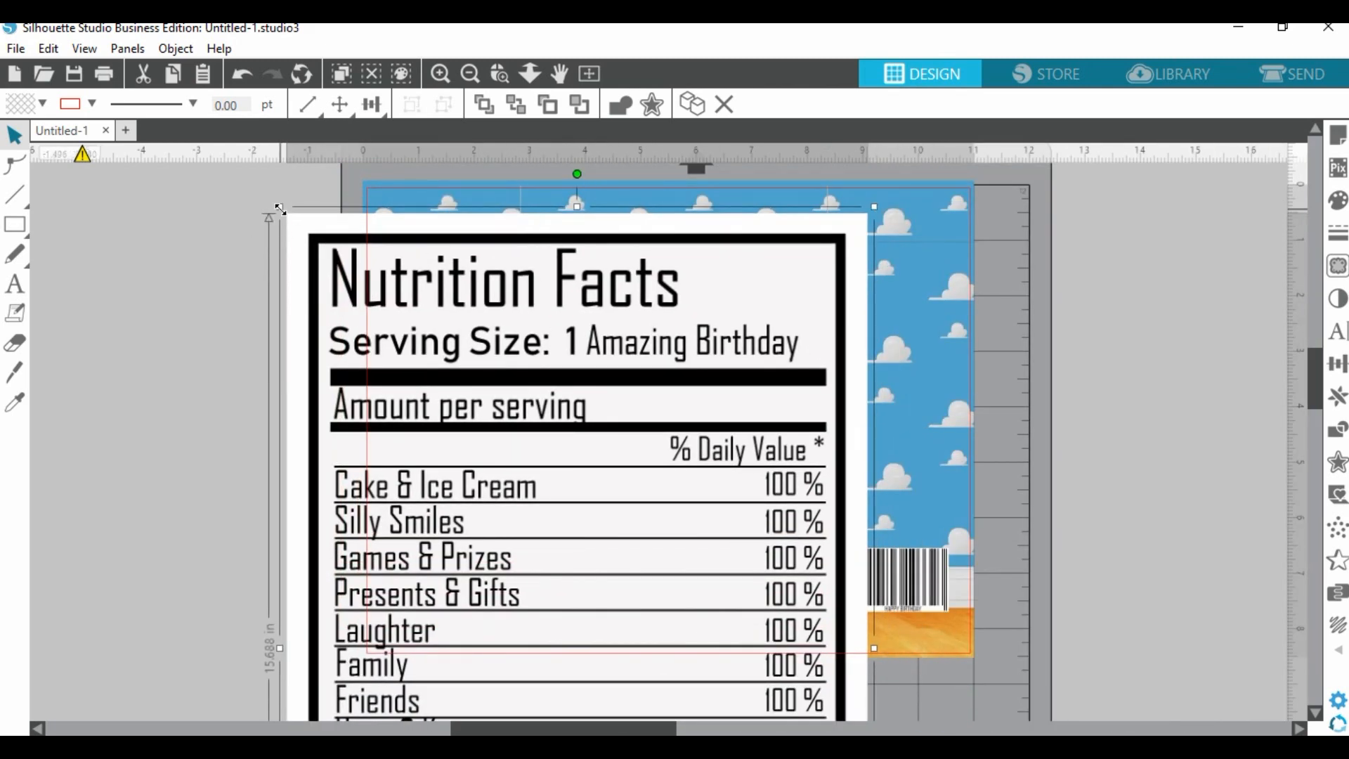
{"action": "left_click_drag", "start_coordinate": [283, 209], "coordinate": [641, 604]}
{"action": "left_click_drag", "start_coordinate": [633, 679], "coordinate": [517, 260]}
{"action": "left_click_drag", "start_coordinate": [453, 229], "coordinate": [678, 491]}
{"action": "left_click_drag", "start_coordinate": [715, 606], "coordinate": [911, 379]}
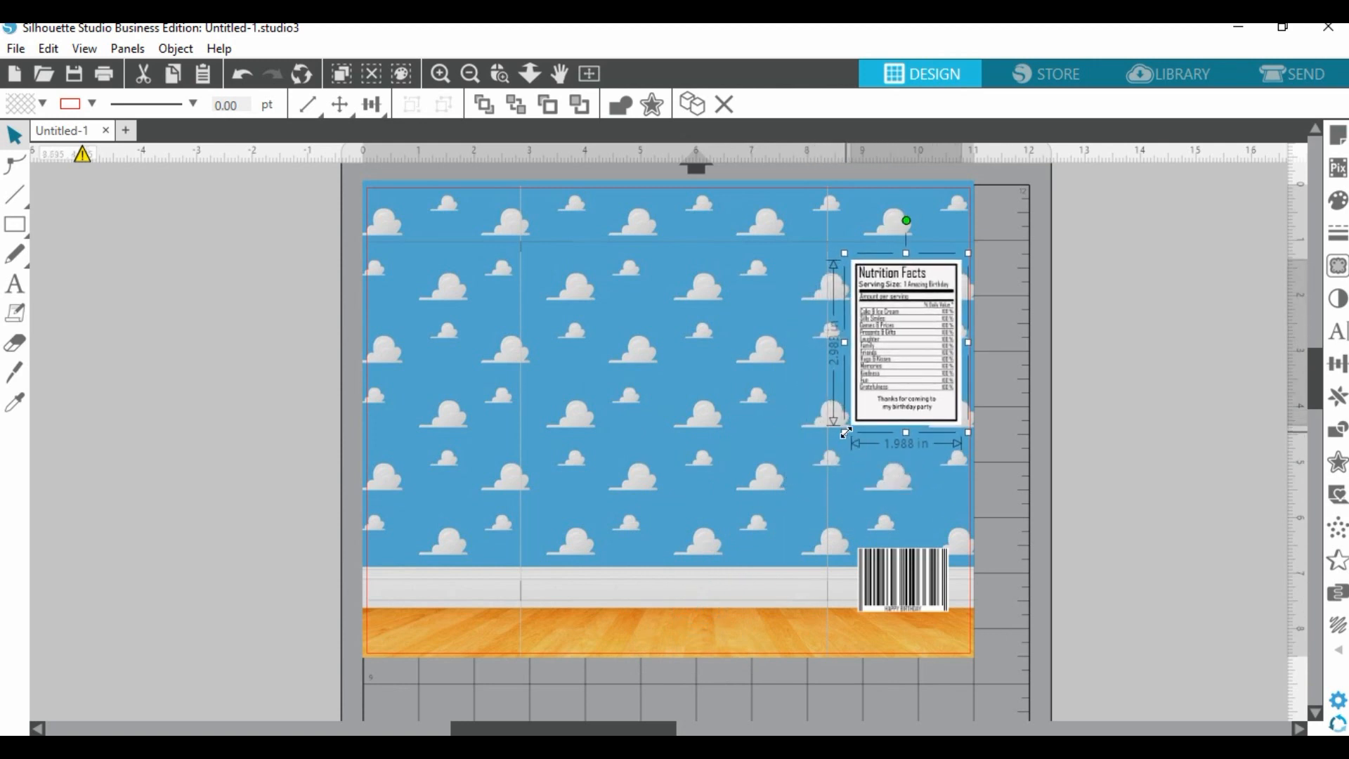
{"action": "left_click_drag", "start_coordinate": [845, 433], "coordinate": [836, 444]}
{"action": "left_click", "coordinate": [1118, 417]}
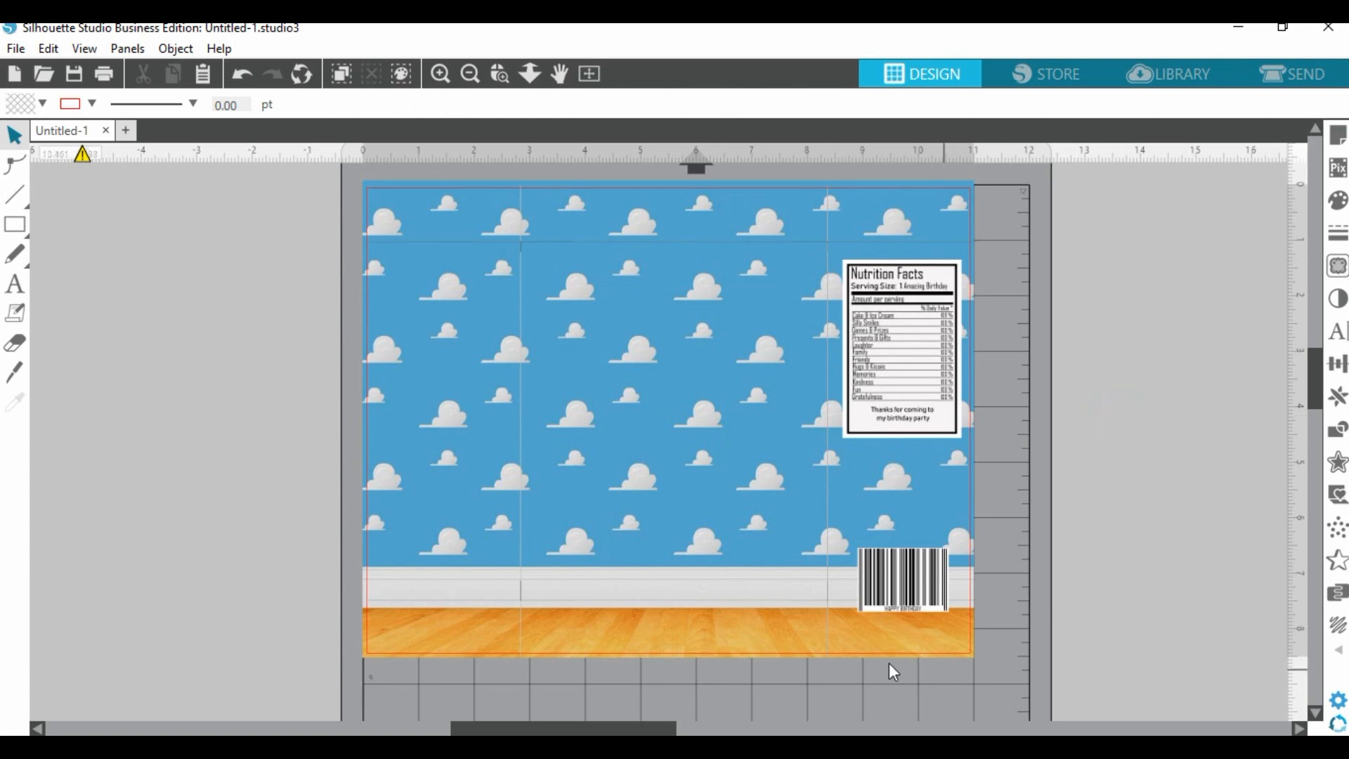
Nudge the barcode slightly upward.
{"action": "left_click_drag", "start_coordinate": [914, 608], "coordinate": [917, 602]}
{"action": "left_click", "coordinate": [1012, 587]}
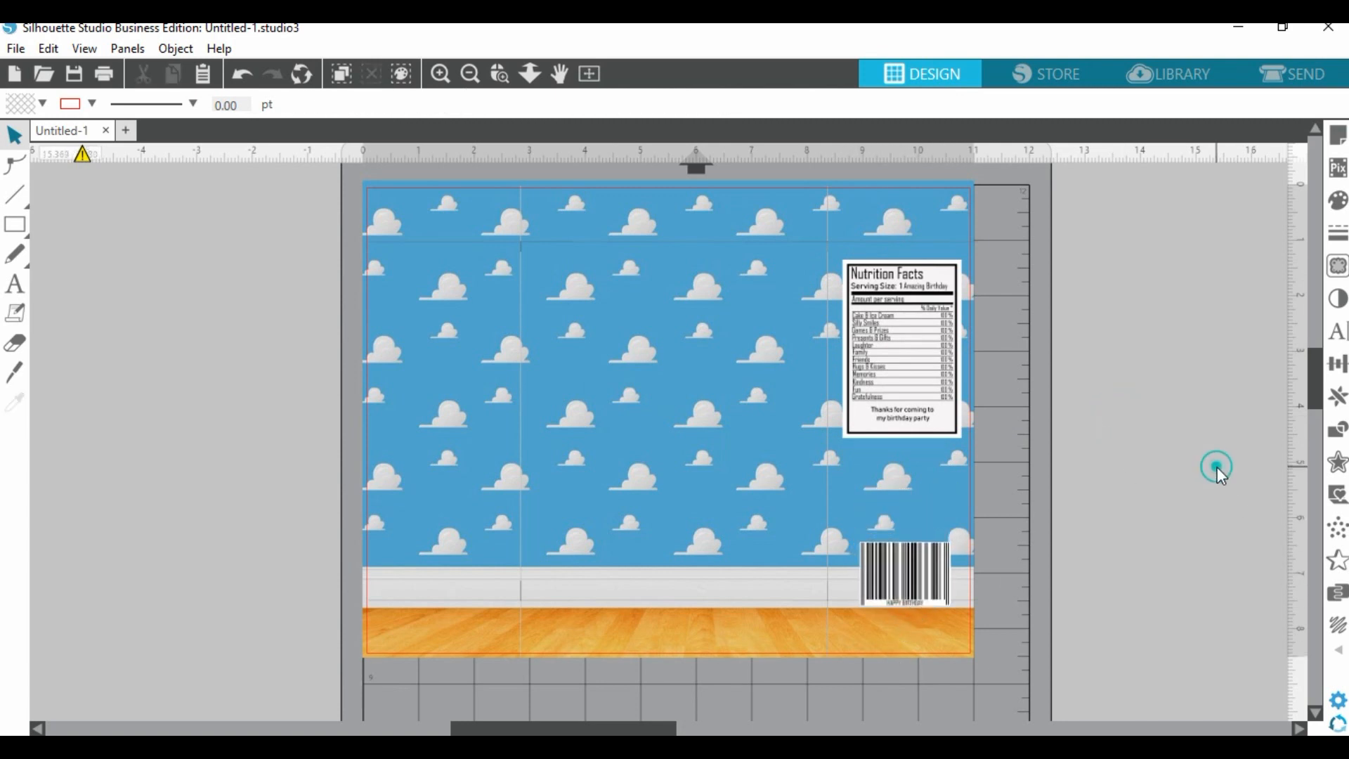
Merge the CRIMPT EDGE BOTTOM file from the CHIP BAG library folder into the design.
{"action": "left_click", "coordinate": [1180, 83]}
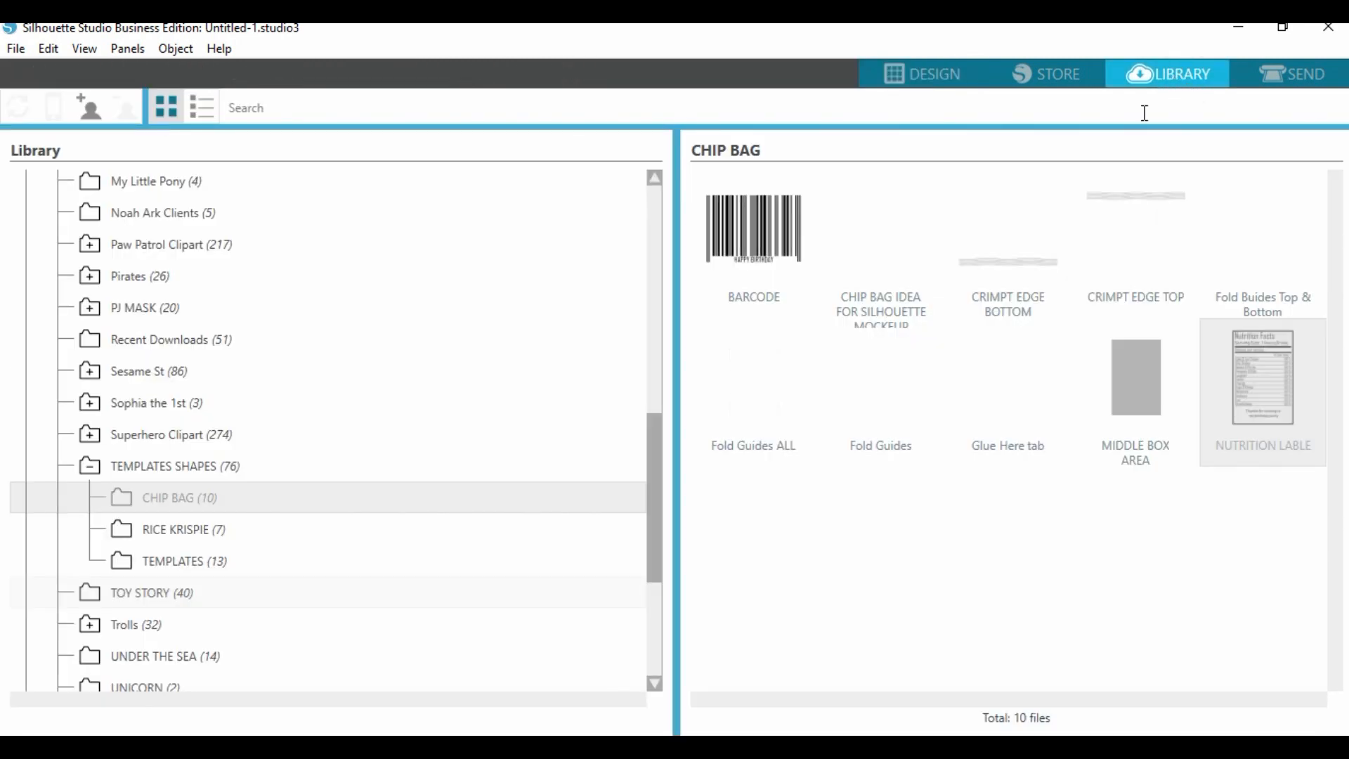
{"action": "left_click", "coordinate": [991, 313]}
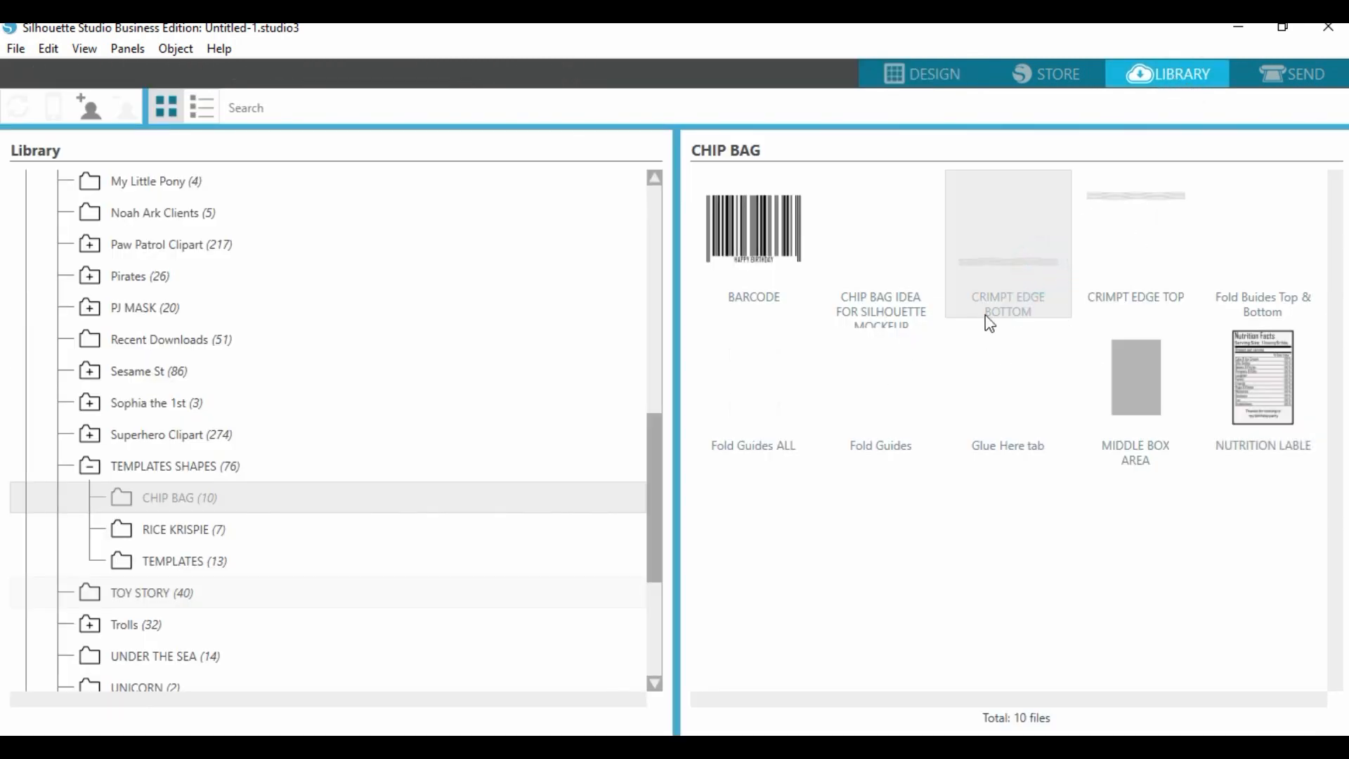
{"action": "right_click", "coordinate": [1019, 284]}
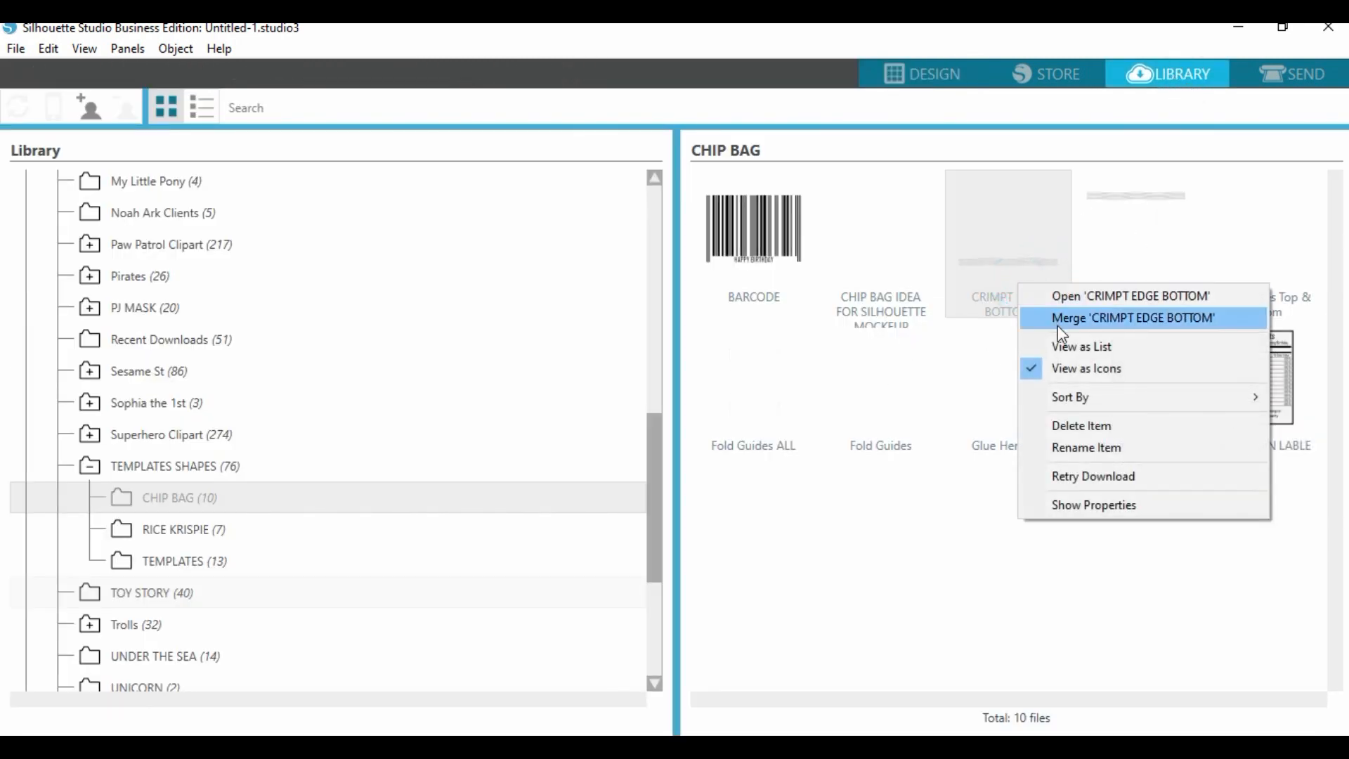
{"action": "left_click", "coordinate": [1057, 324]}
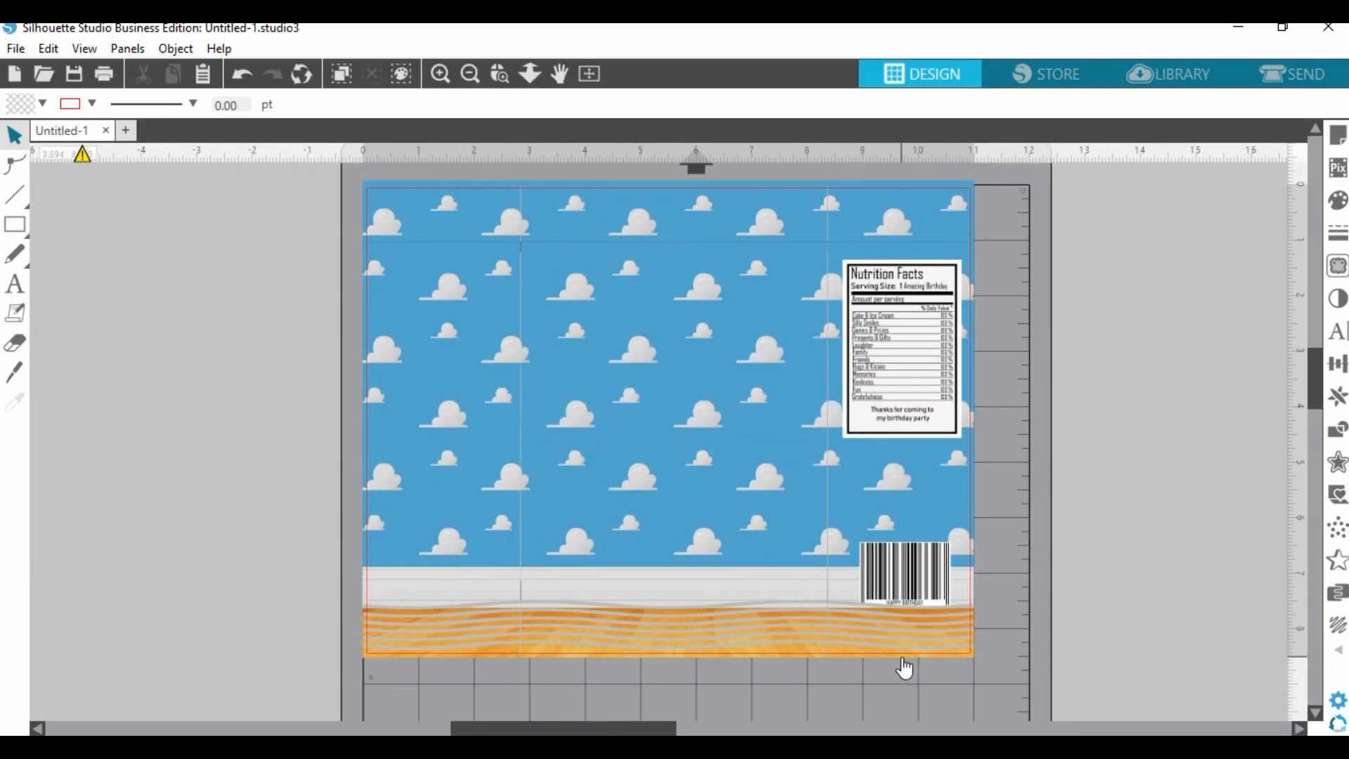
{"action": "left_click", "coordinate": [751, 647]}
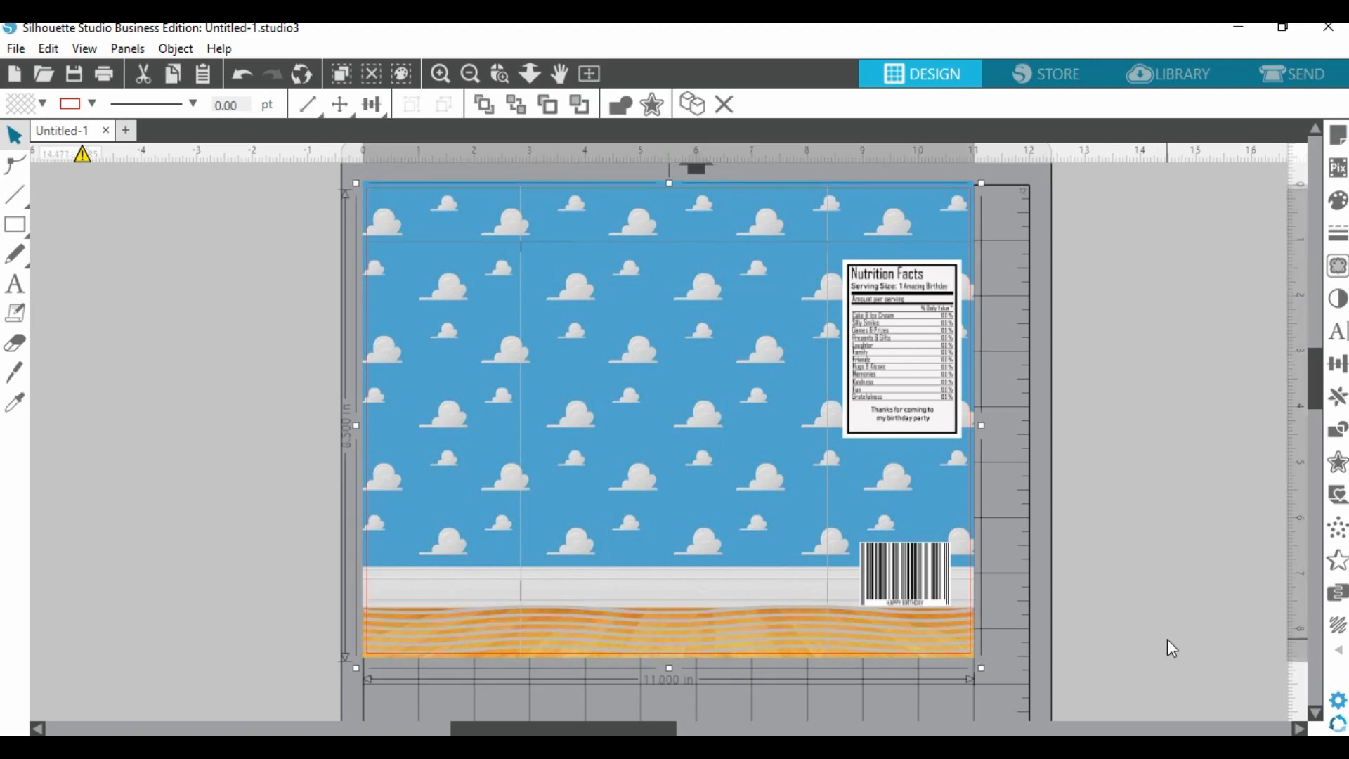
Merge the CRIMPT EDGE TOP file from the CHIP BAG library folder and return to the design page.
{"action": "left_click", "coordinate": [1157, 69]}
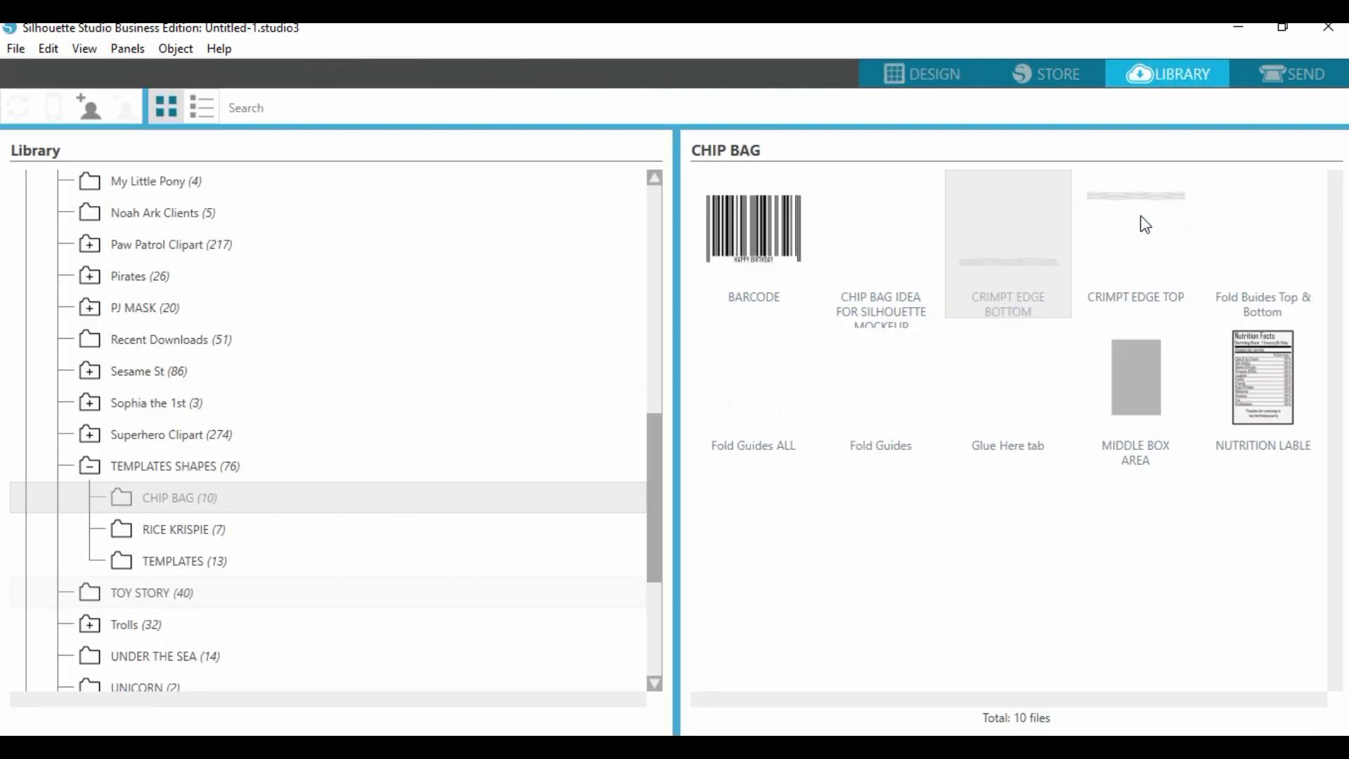
{"action": "right_click", "coordinate": [1128, 220]}
{"action": "left_click", "coordinate": [1178, 261]}
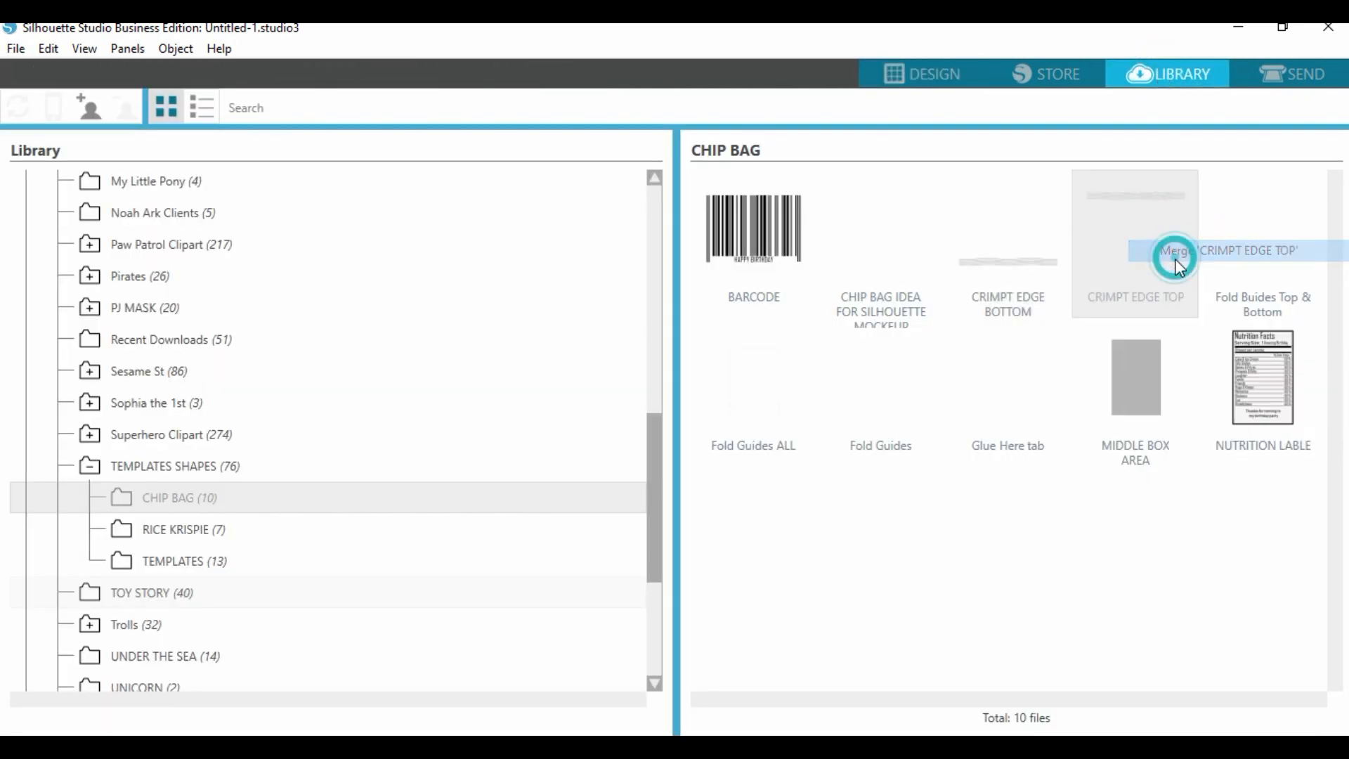
{"action": "left_click", "coordinate": [937, 79]}
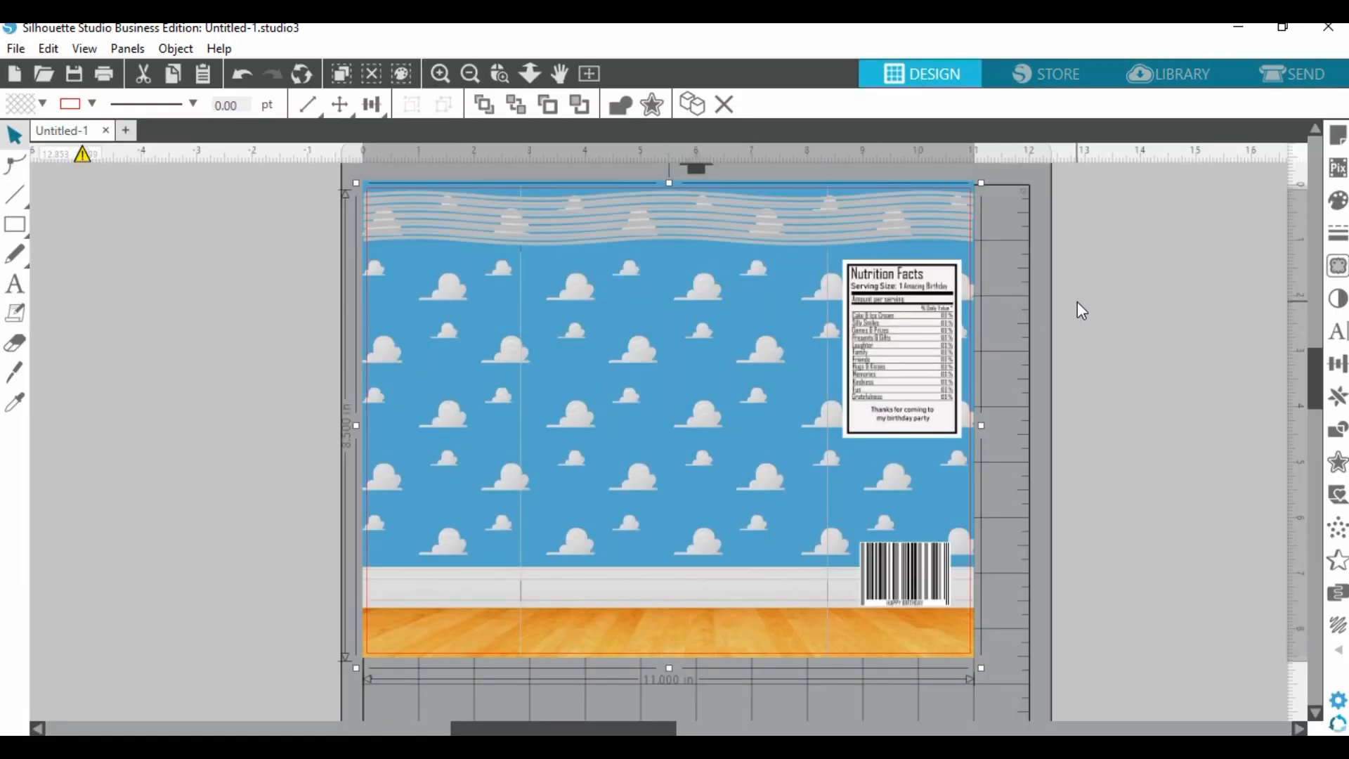
Adjust the crimped edges so they sit within the upper and lower fold areas of the page.
{"action": "mouse_move", "coordinate": [756, 242]}
{"action": "left_mouse_down"}
{"action": "mouse_move", "coordinate": [745, 455]}
{"action": "mouse_move", "coordinate": [785, 660]}
{"action": "mouse_move", "coordinate": [759, 665]}
{"action": "left_mouse_up"}
{"action": "left_click", "coordinate": [759, 665]}
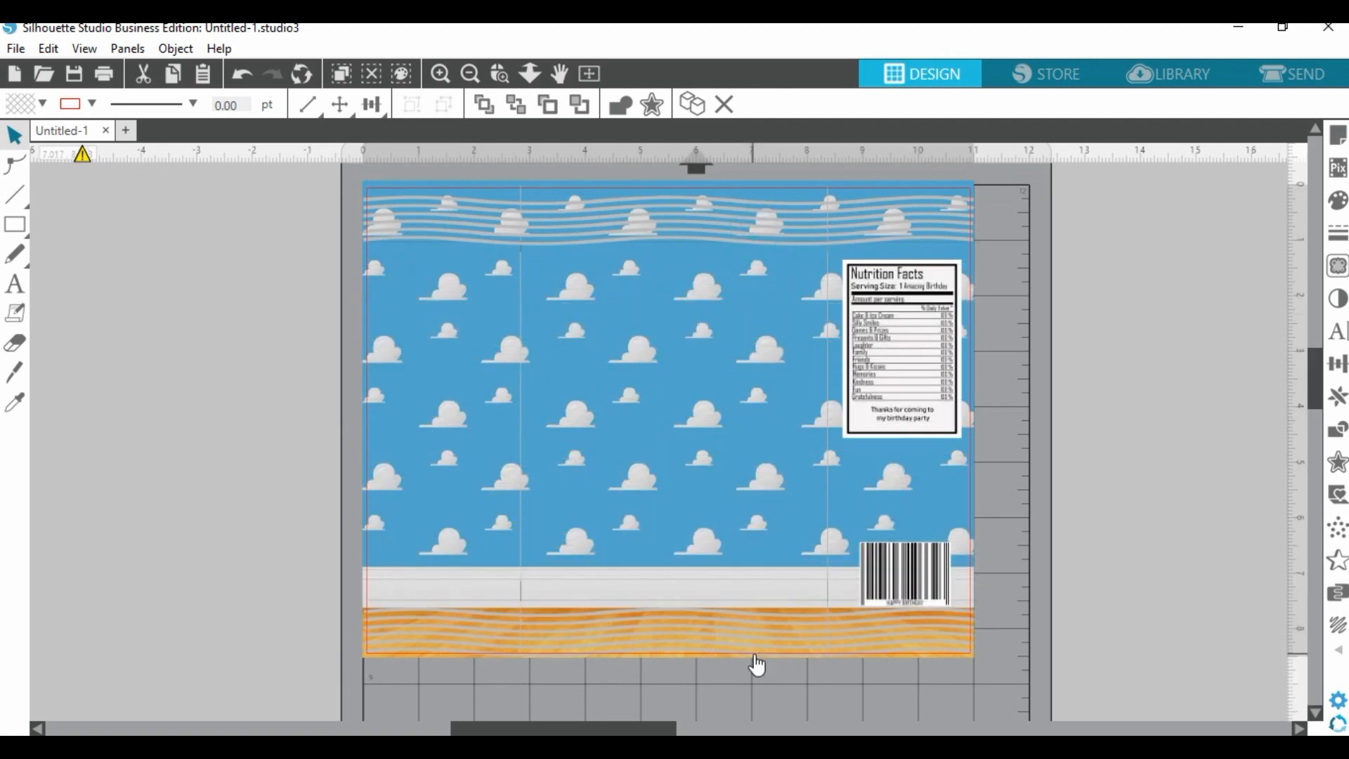
{"action": "left_click", "coordinate": [894, 208]}
{"action": "left_click_drag", "start_coordinate": [892, 205], "coordinate": [890, 199]}
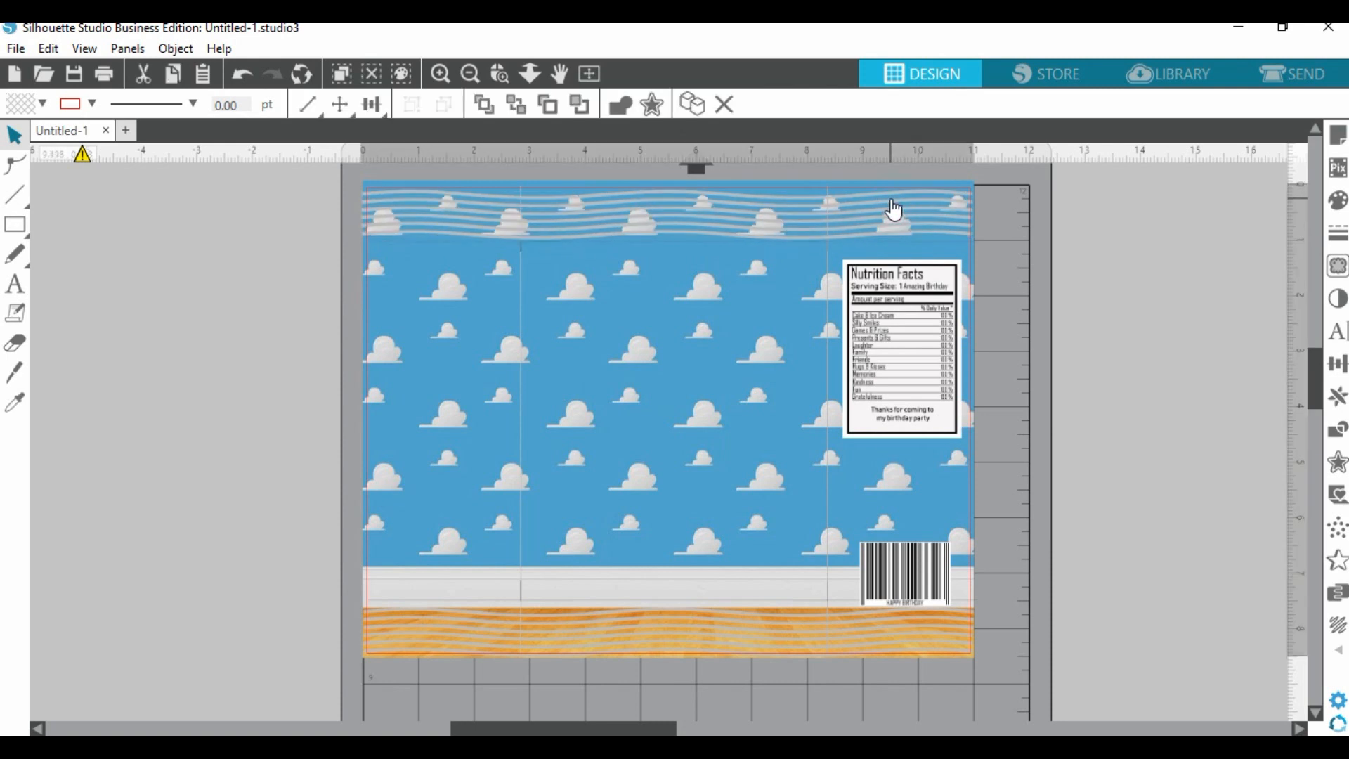
{"action": "left_click", "coordinate": [891, 199]}
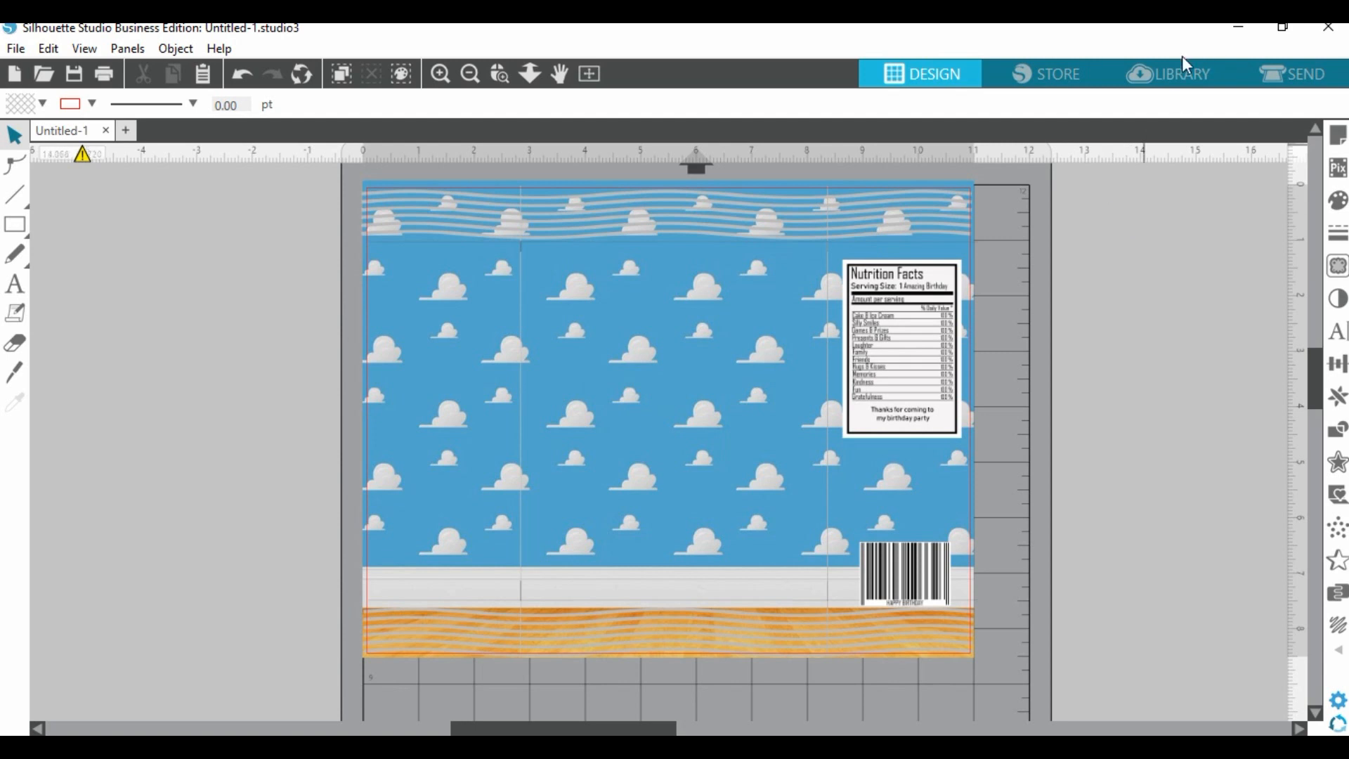
Merge the Toy-Story-Characters-PNG-Image file from the TOY STORY library folder into the design.
{"action": "left_click", "coordinate": [1177, 77]}
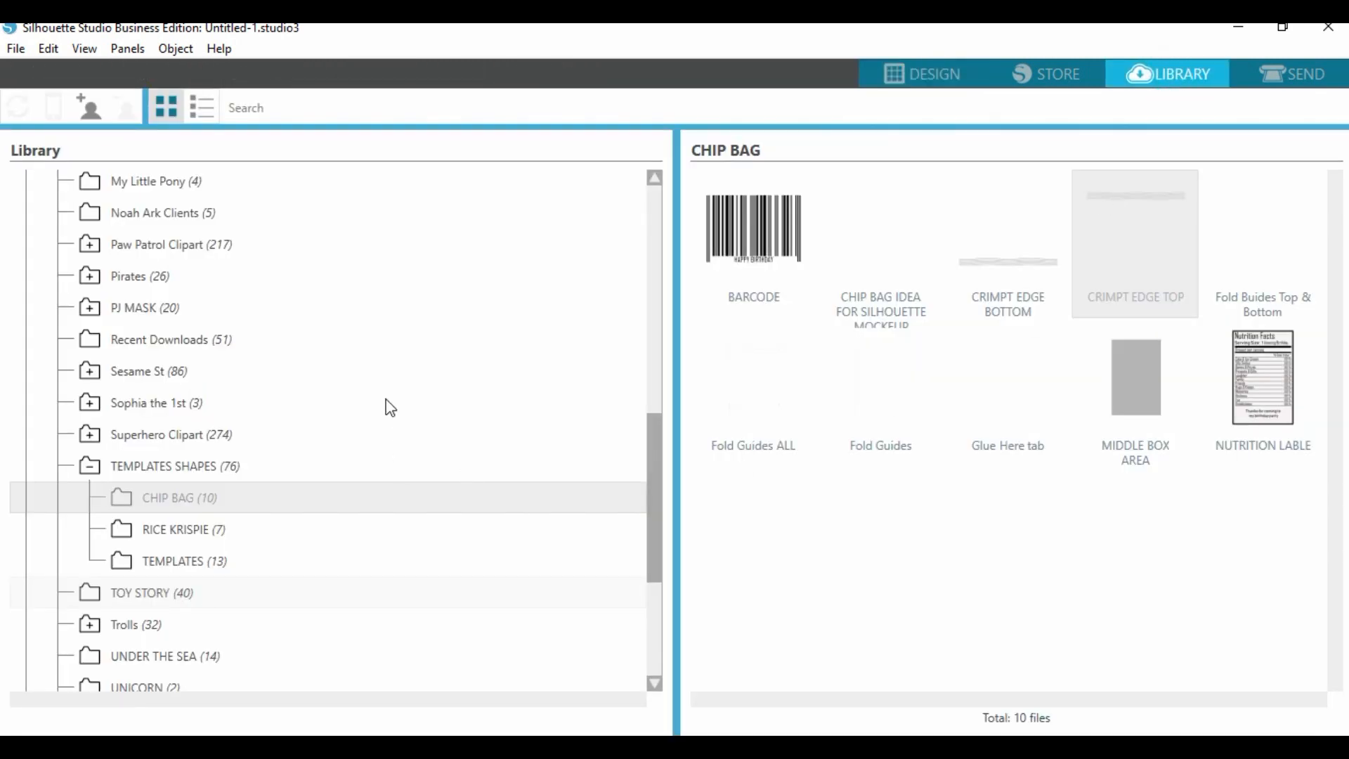
{"action": "scroll", "coordinate": [381, 400], "scroll_direction": "down", "scroll_amount": 3}
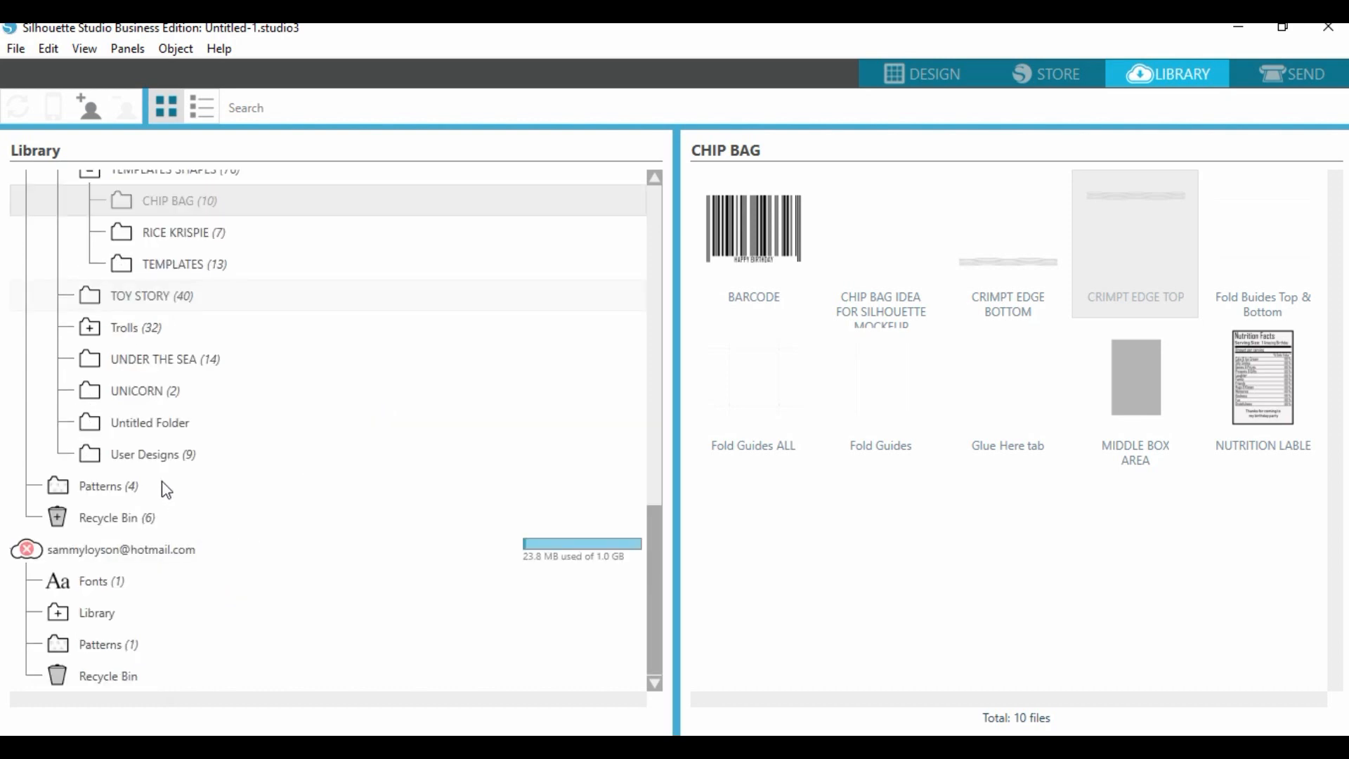
{"action": "left_click", "coordinate": [137, 296]}
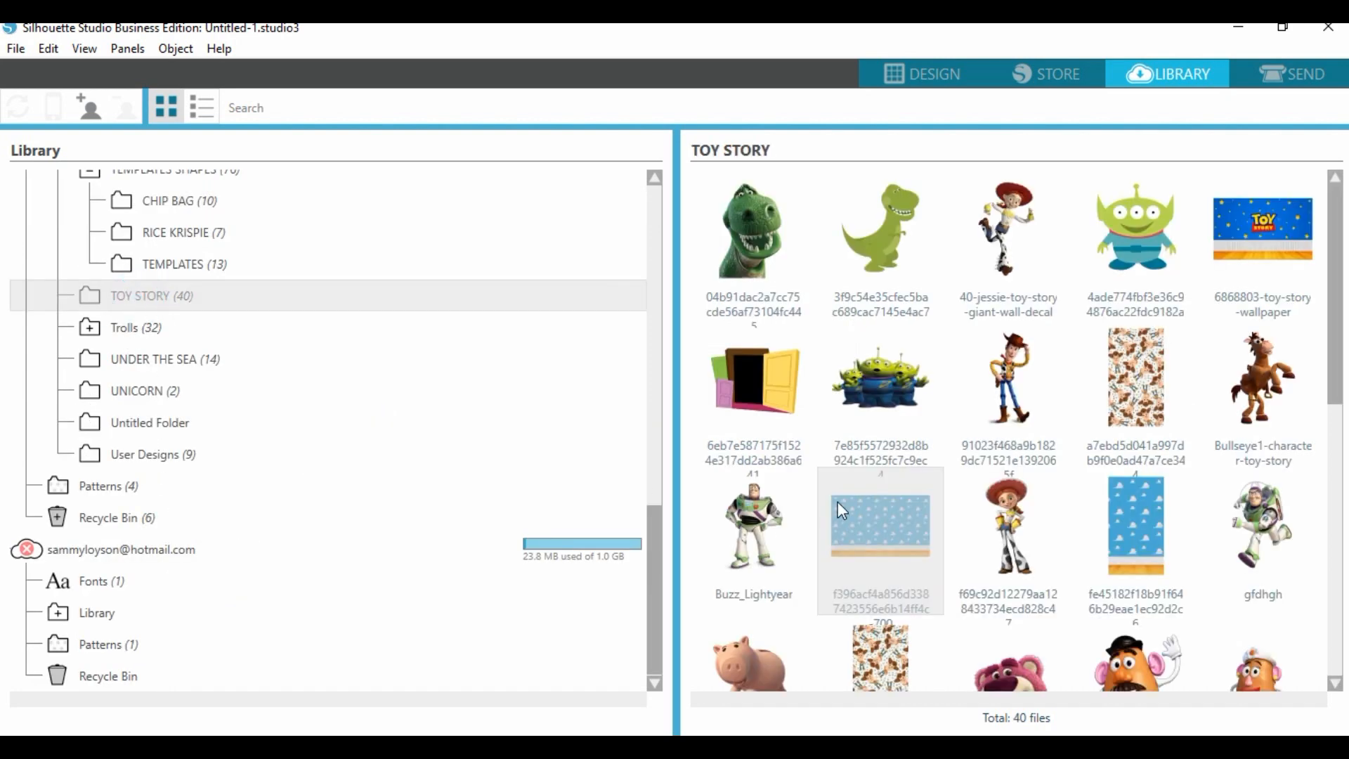
{"action": "scroll", "coordinate": [1015, 516], "scroll_direction": "down", "scroll_amount": 3}
{"action": "scroll", "coordinate": [1014, 516], "scroll_direction": "down", "scroll_amount": 5}
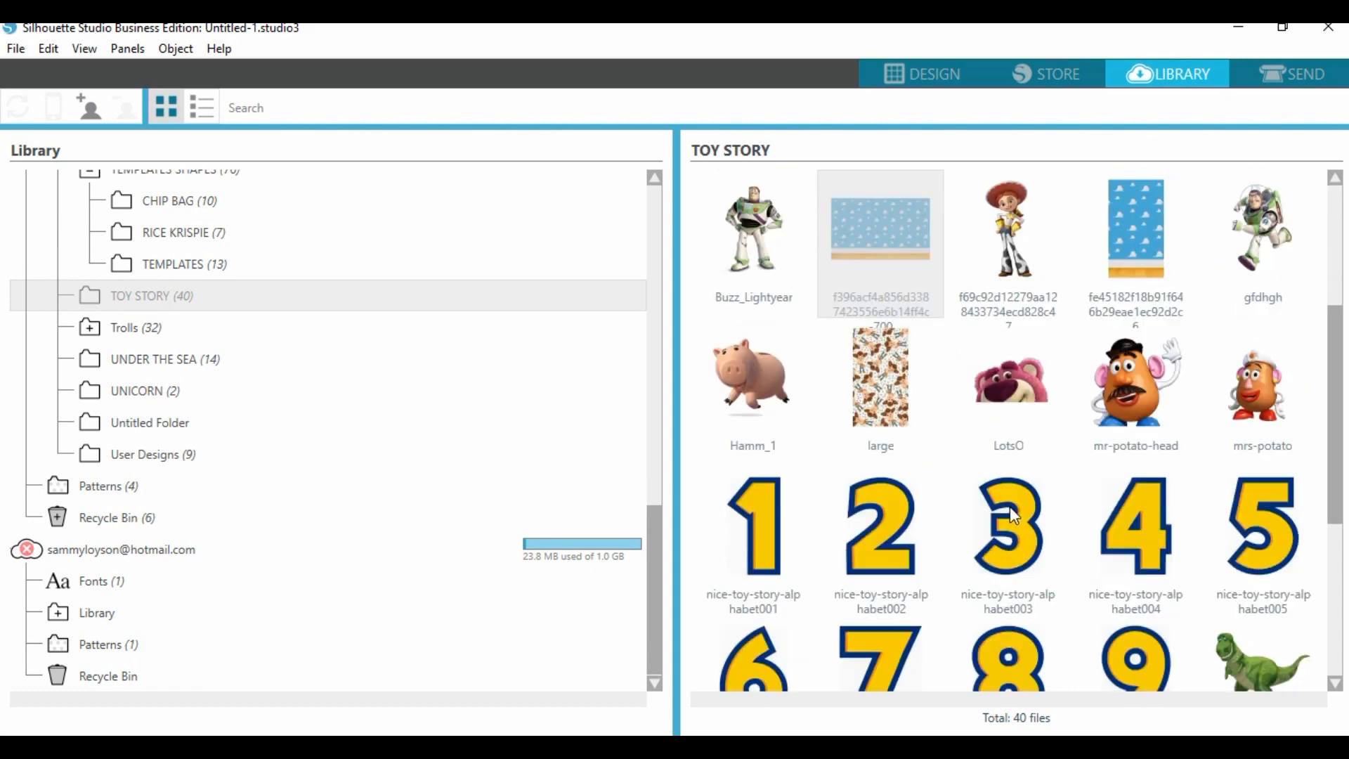
{"action": "scroll", "coordinate": [1012, 518], "scroll_direction": "down", "scroll_amount": 1}
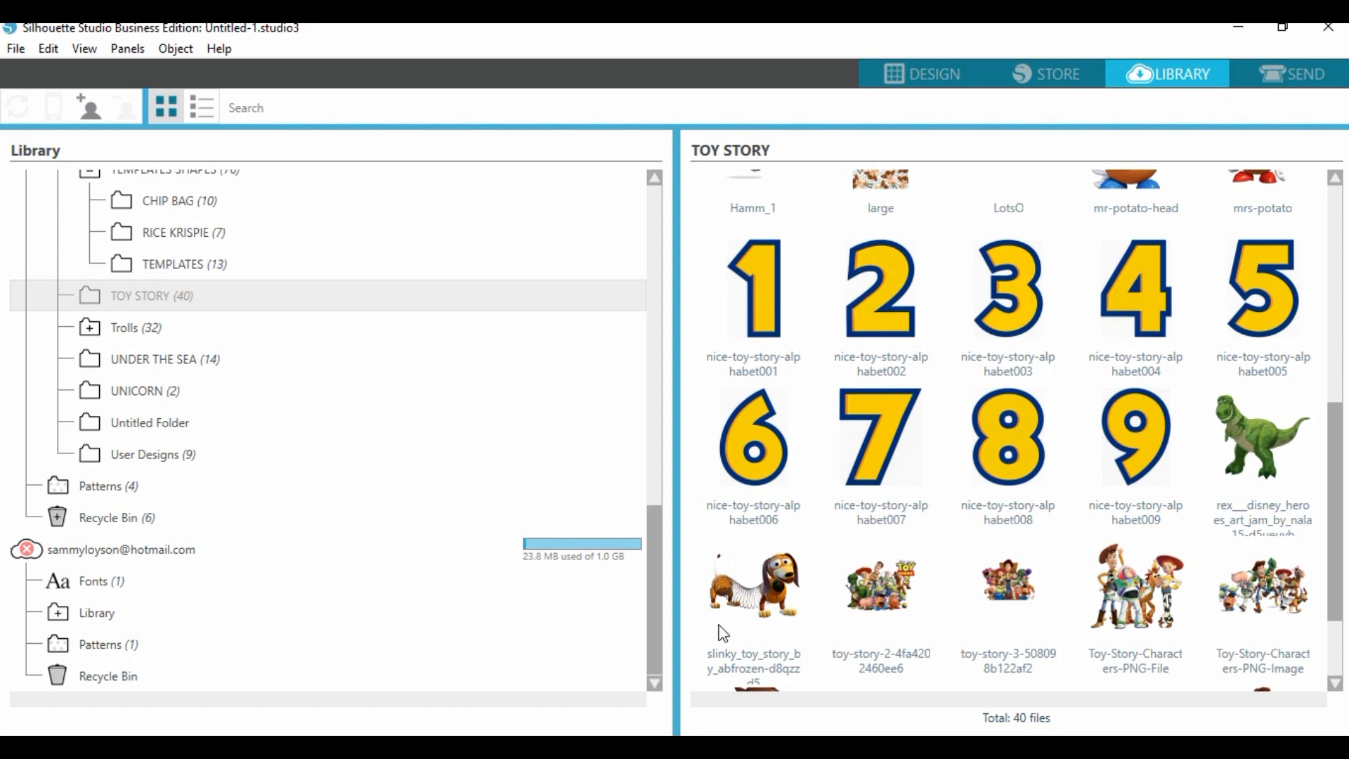
{"action": "left_click", "coordinate": [1276, 607]}
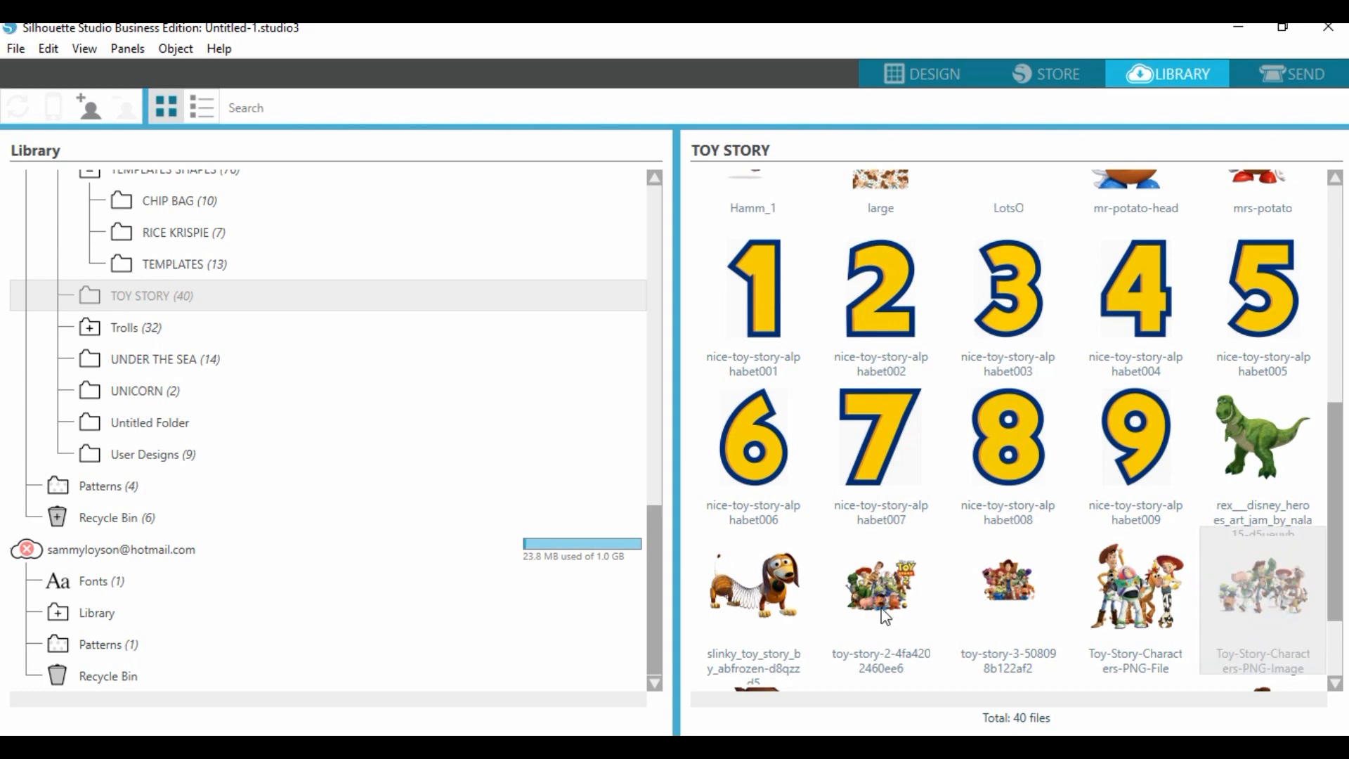
{"action": "right_click", "coordinate": [1251, 561]}
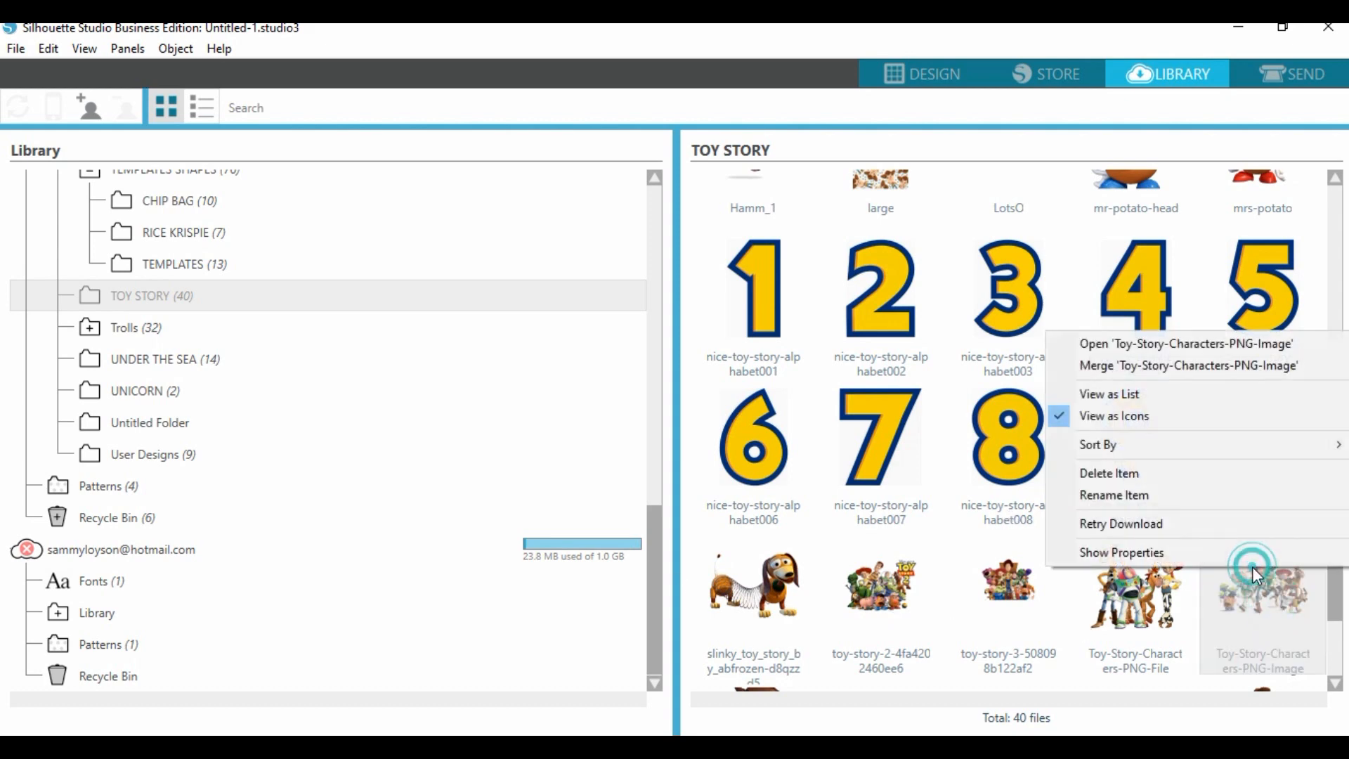
{"action": "left_click", "coordinate": [1105, 366]}
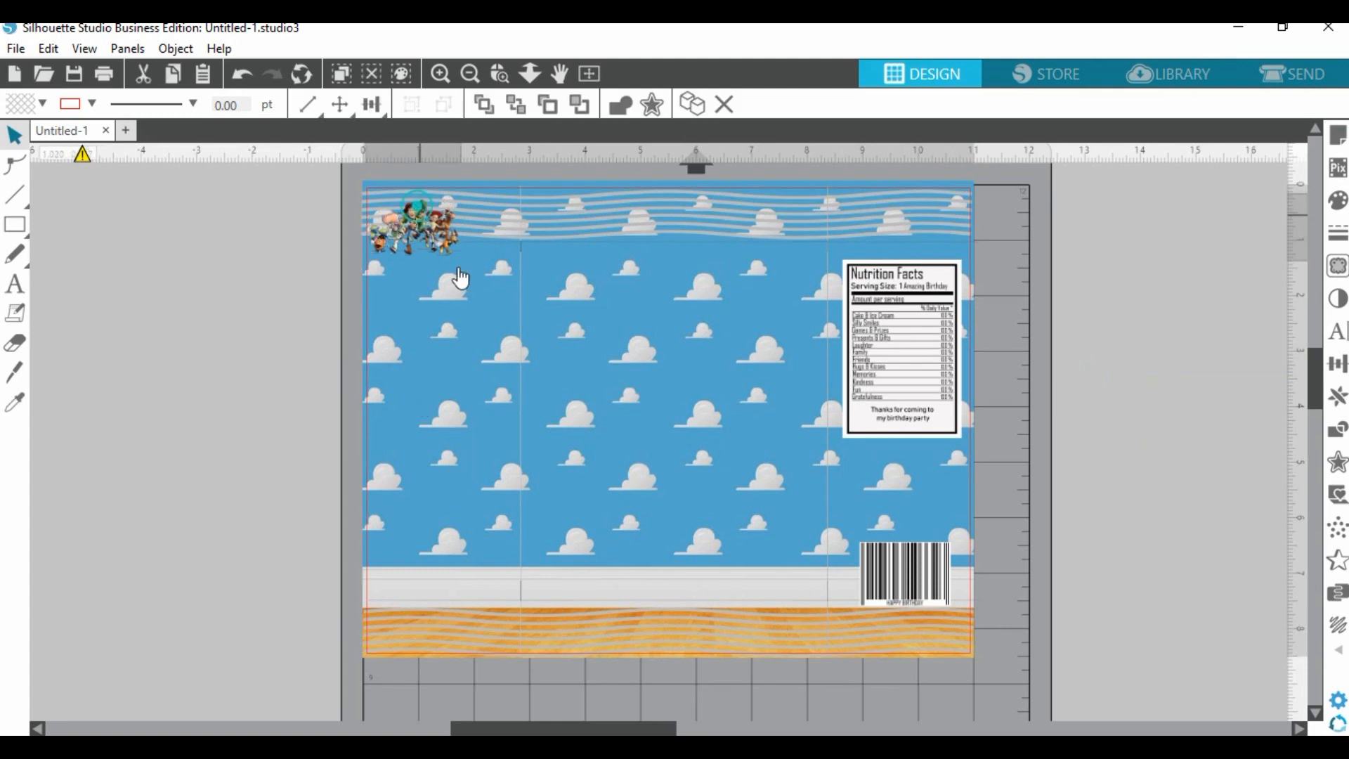
Move the characters image to the lower part of the bag and enlarge it to about 4.46 in wide.
{"action": "left_click_drag", "start_coordinate": [420, 215], "coordinate": [652, 453]}
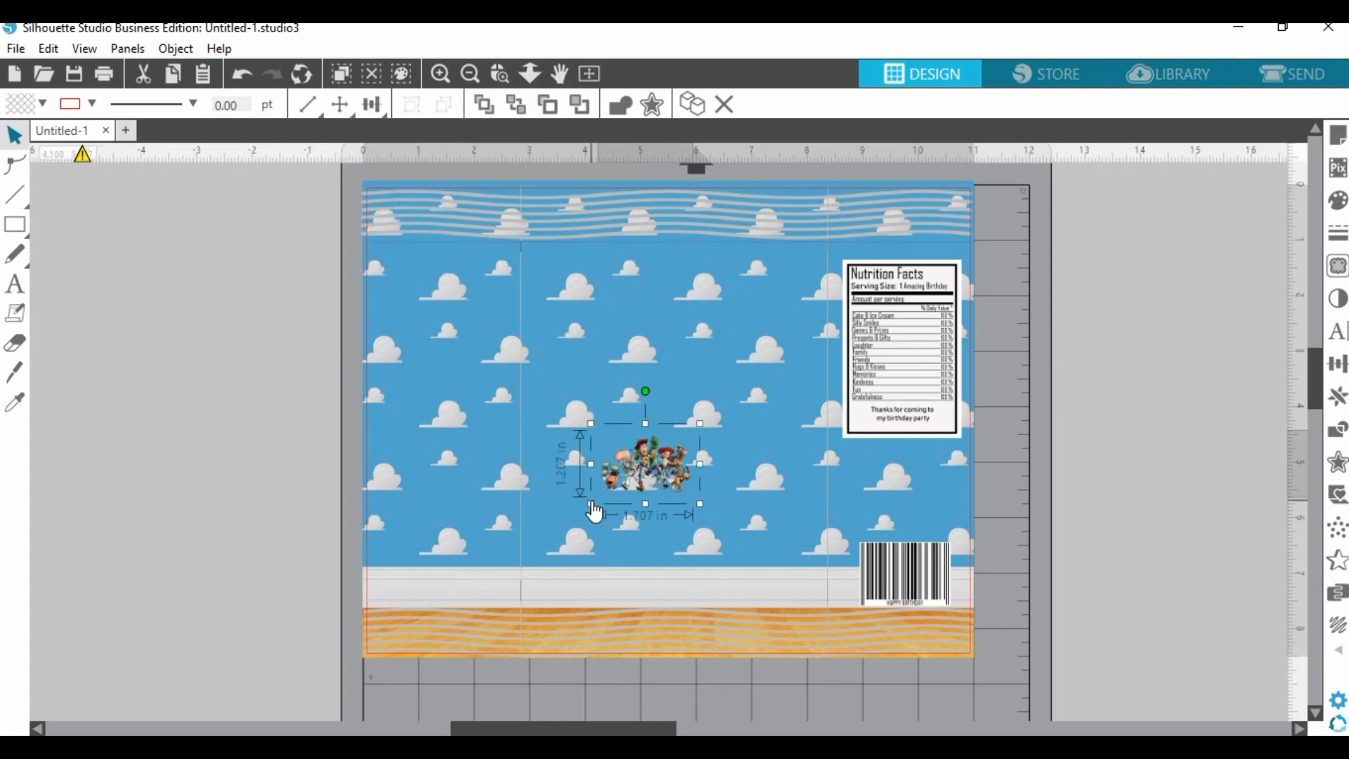
{"action": "left_click_drag", "start_coordinate": [591, 508], "coordinate": [439, 611]}
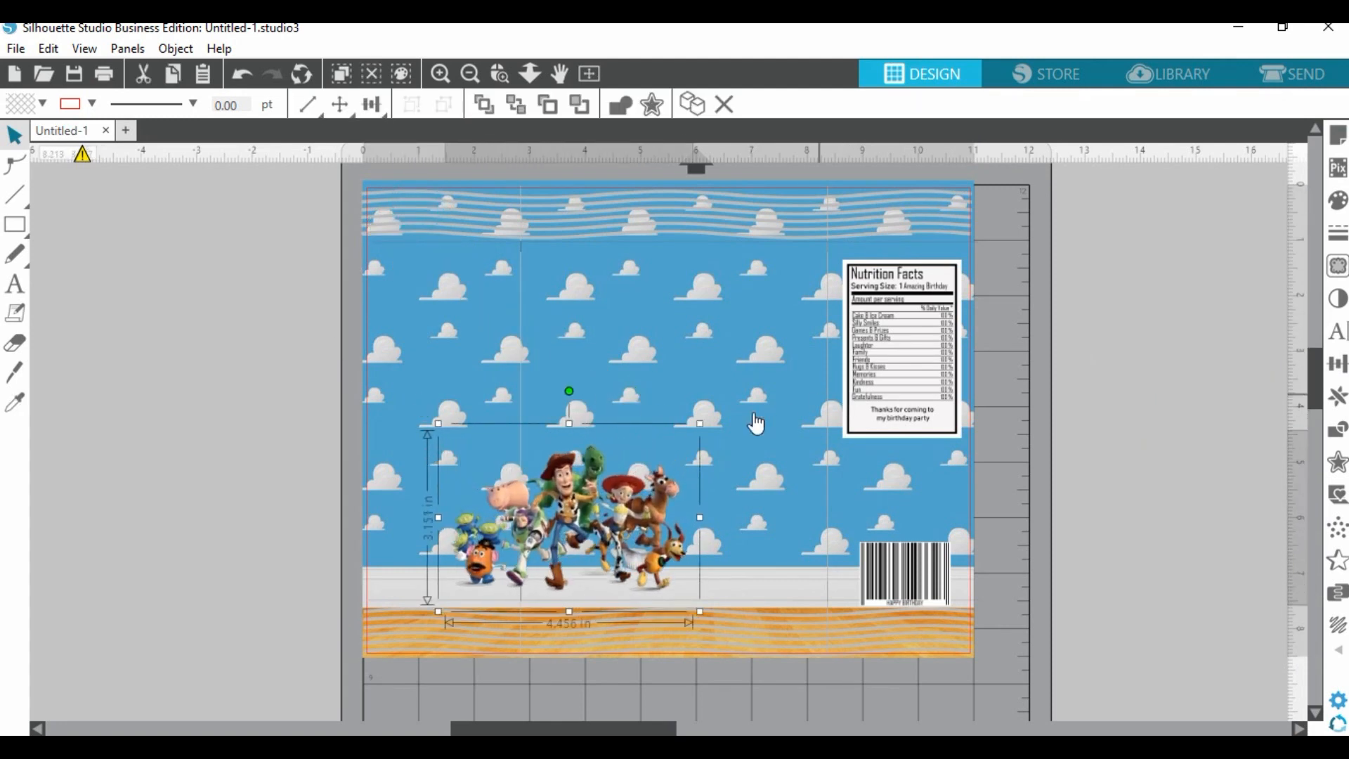
{"action": "left_click_drag", "start_coordinate": [701, 435], "coordinate": [726, 416]}
{"action": "left_click", "coordinate": [656, 460]}
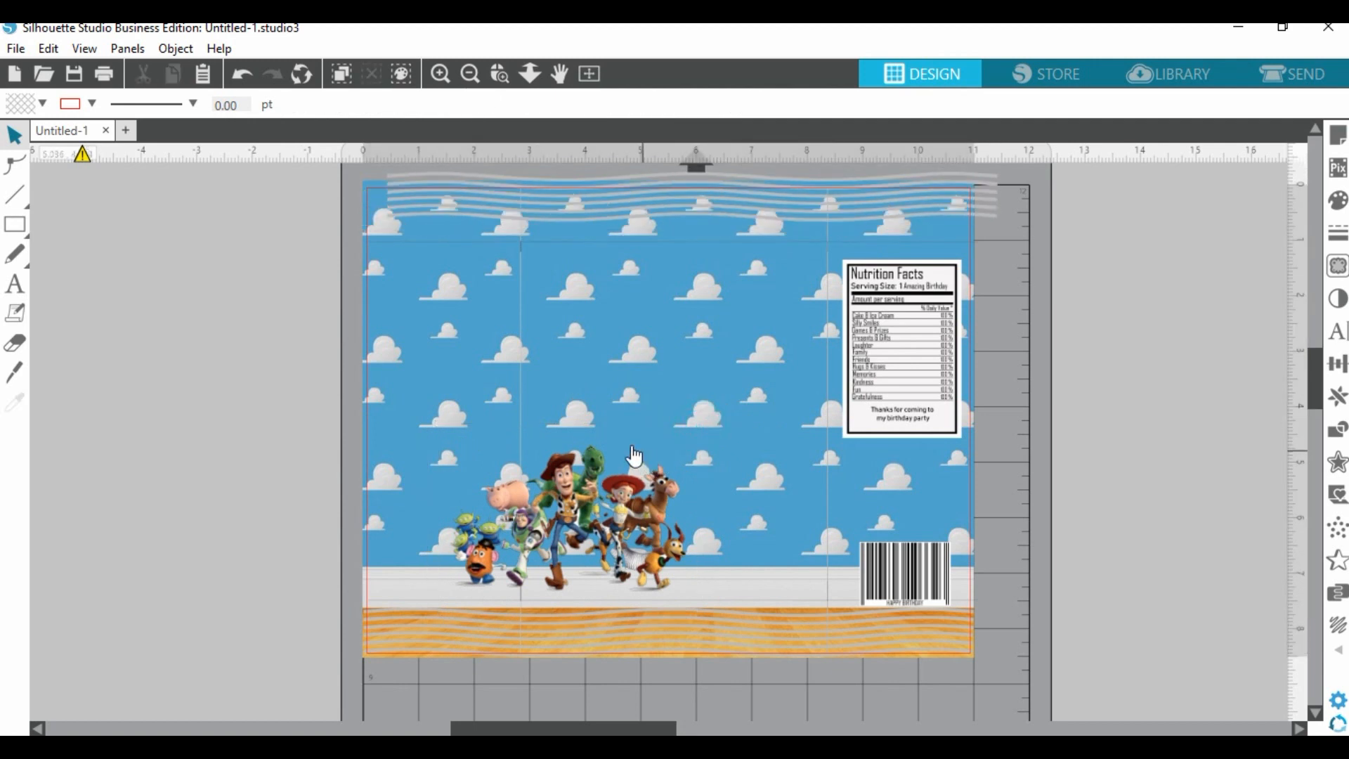
{"action": "left_click", "coordinate": [239, 75]}
Move the characters image so it is centered between the two side fold lines.
{"action": "mouse_move", "coordinate": [586, 532]}
{"action": "left_mouse_down"}
{"action": "mouse_move", "coordinate": [715, 538]}
{"action": "mouse_move", "coordinate": [698, 535]}
{"action": "left_mouse_up"}
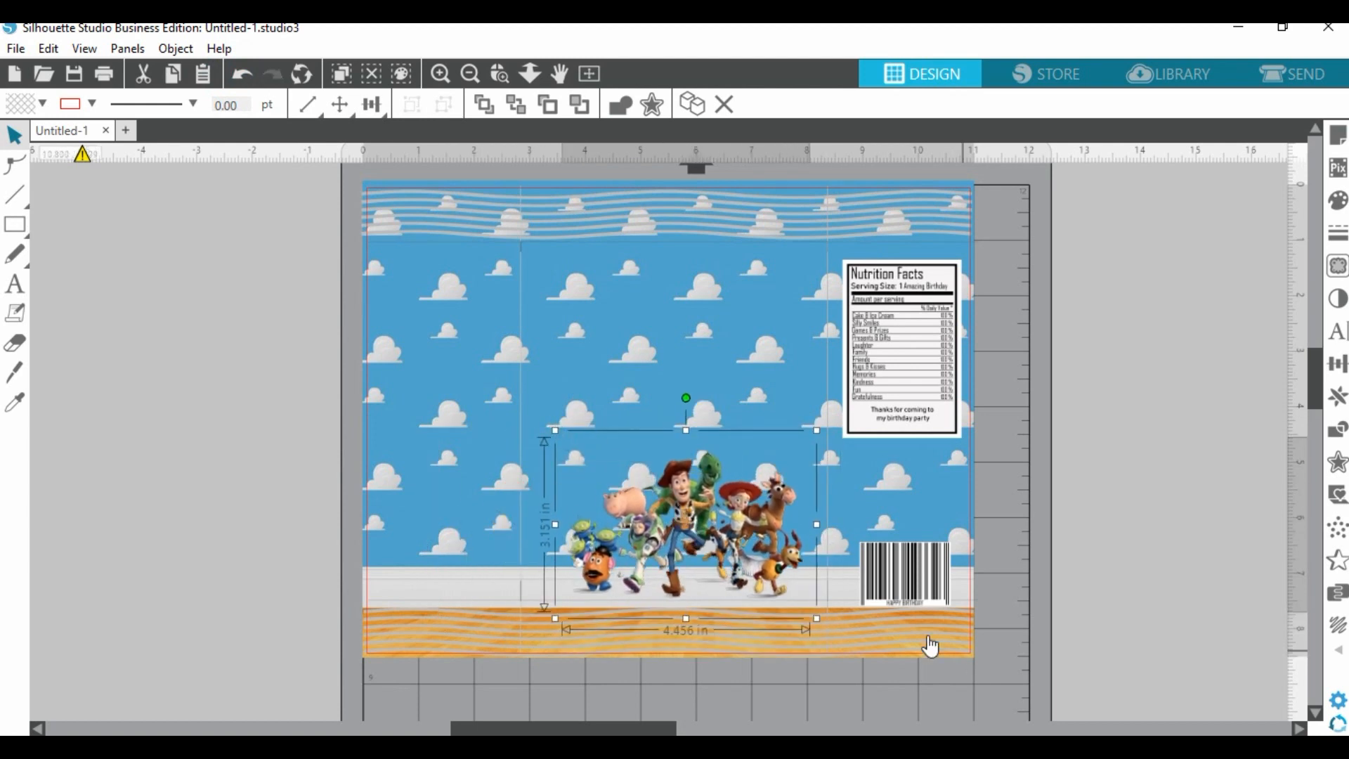
Delete the bottom and top crimped edges from the design.
{"action": "left_click", "coordinate": [929, 644]}
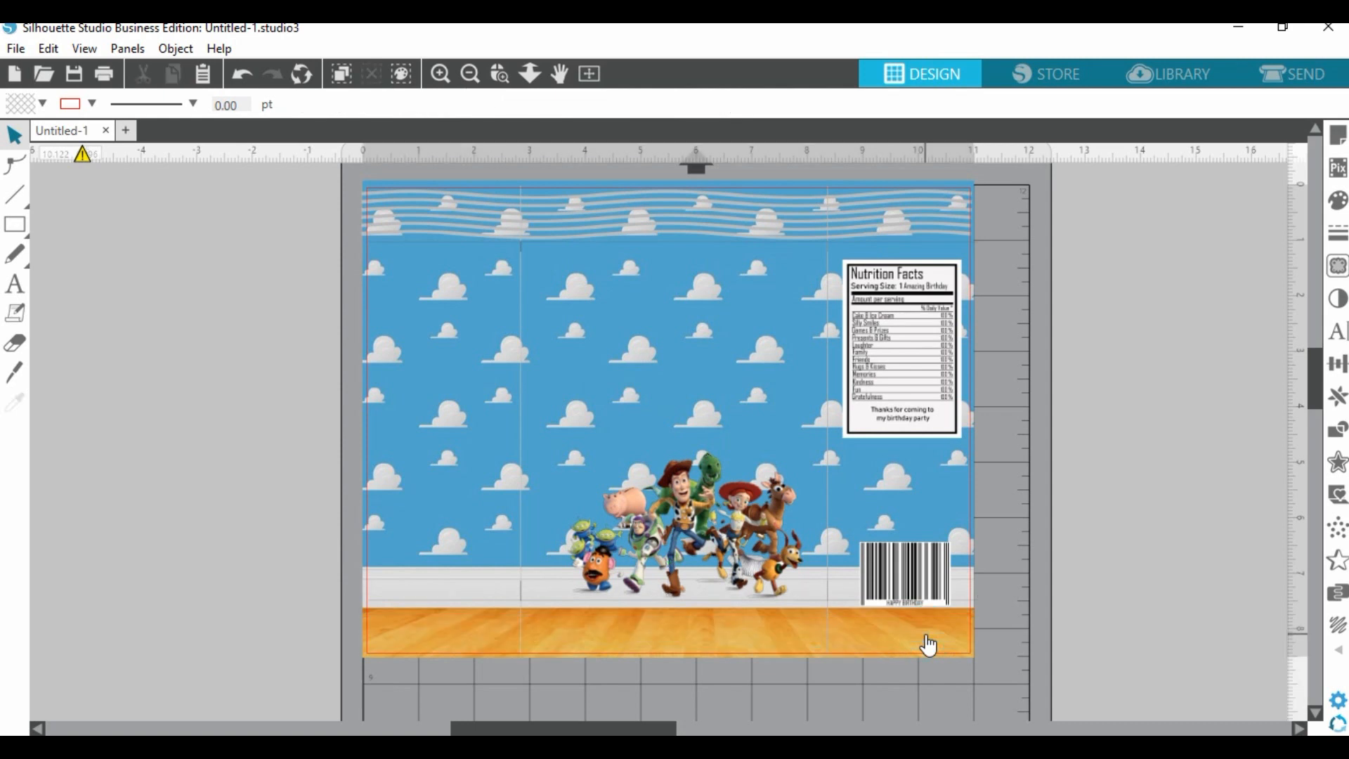
{"action": "left_click", "coordinate": [724, 217]}
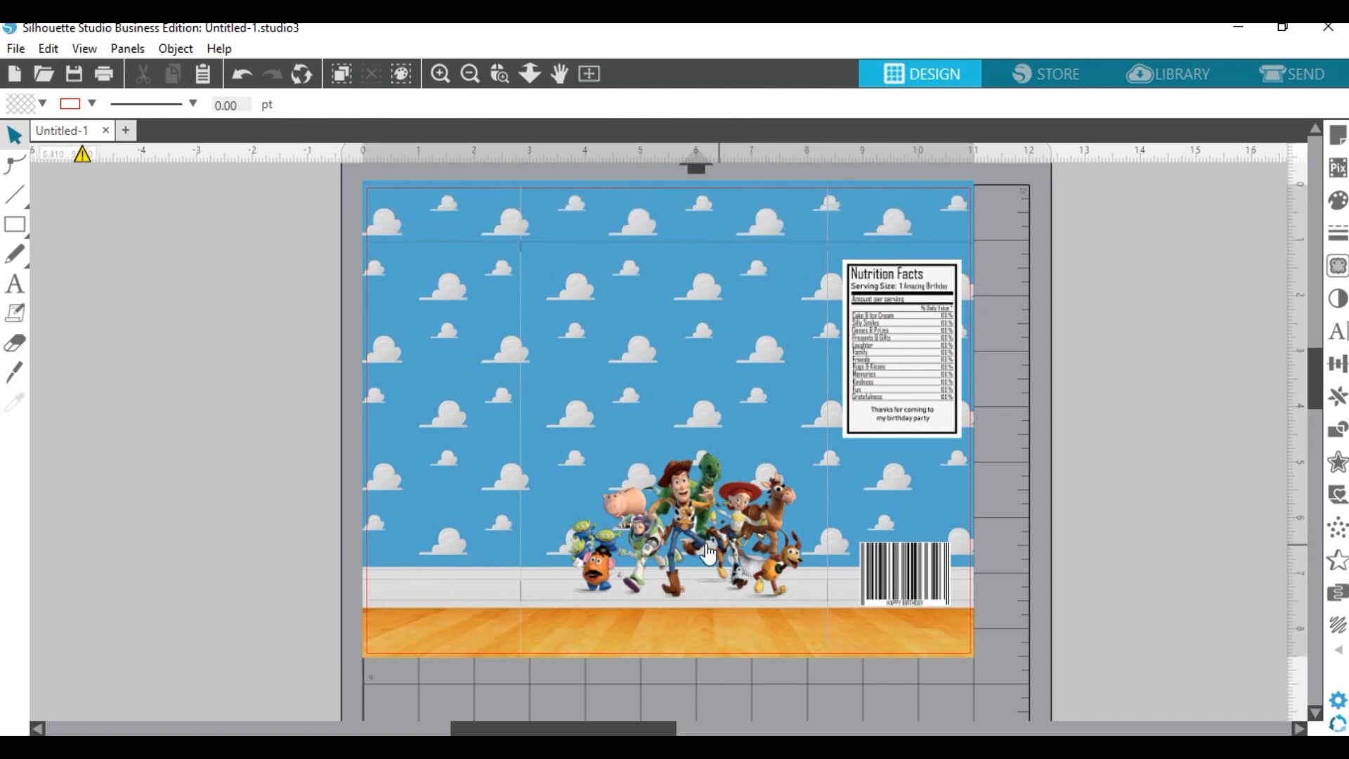
Enlarge the characters image to about 5.36 in wide, extending it down onto the wooden floor.
{"action": "left_click", "coordinate": [688, 524]}
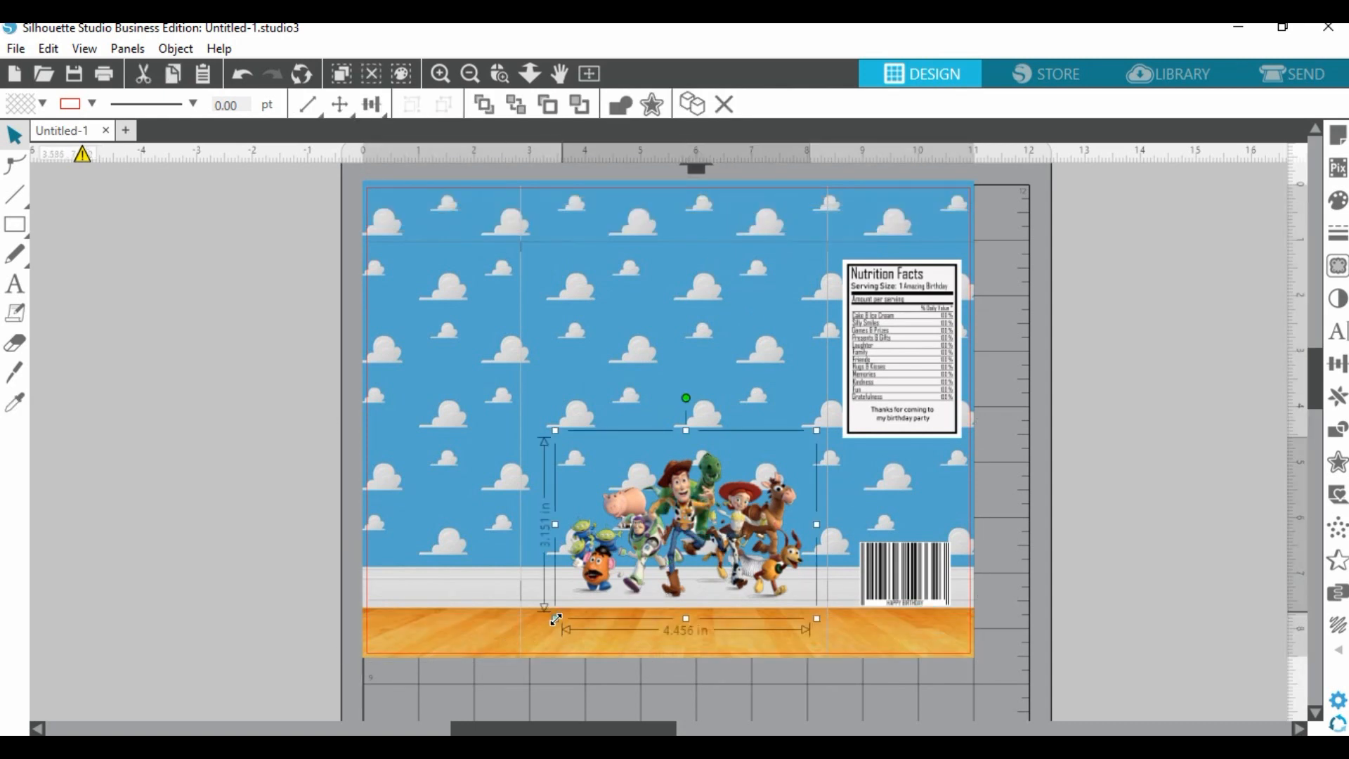
{"action": "left_click_drag", "start_coordinate": [554, 624], "coordinate": [506, 659]}
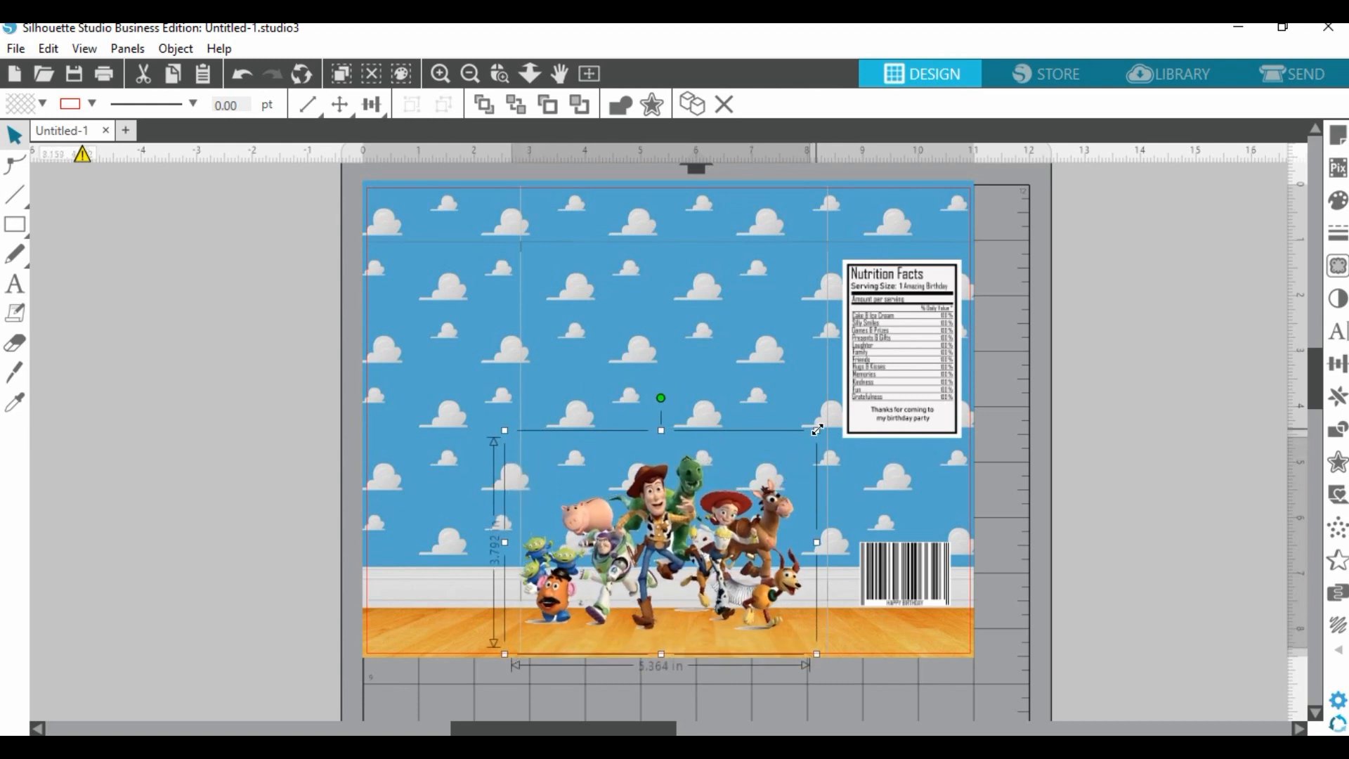
Enlarge the characters image to about 6.74 in wide and position it across the bag's front at floor level.
{"action": "left_click_drag", "start_coordinate": [817, 430], "coordinate": [855, 404]}
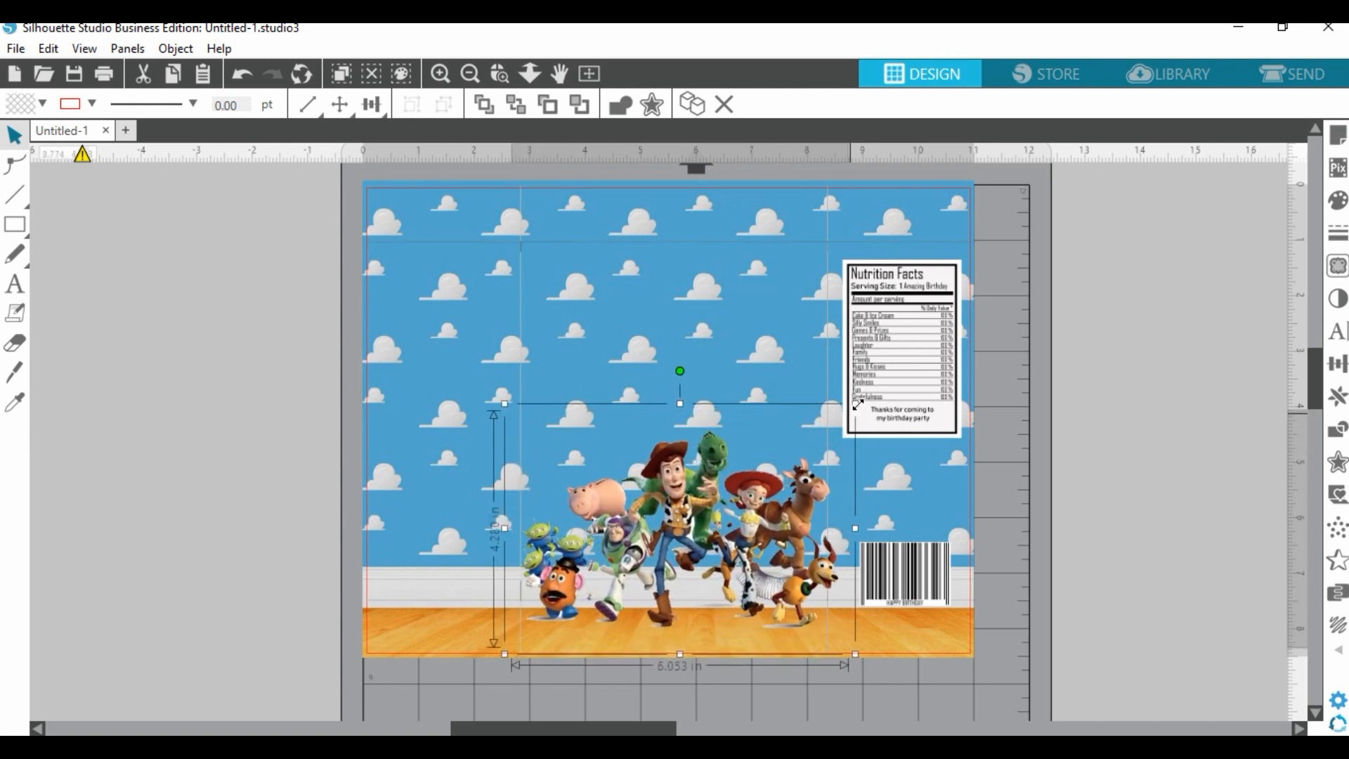
{"action": "left_click_drag", "start_coordinate": [505, 403], "coordinate": [470, 380]}
{"action": "left_click_drag", "start_coordinate": [738, 570], "coordinate": [746, 566]}
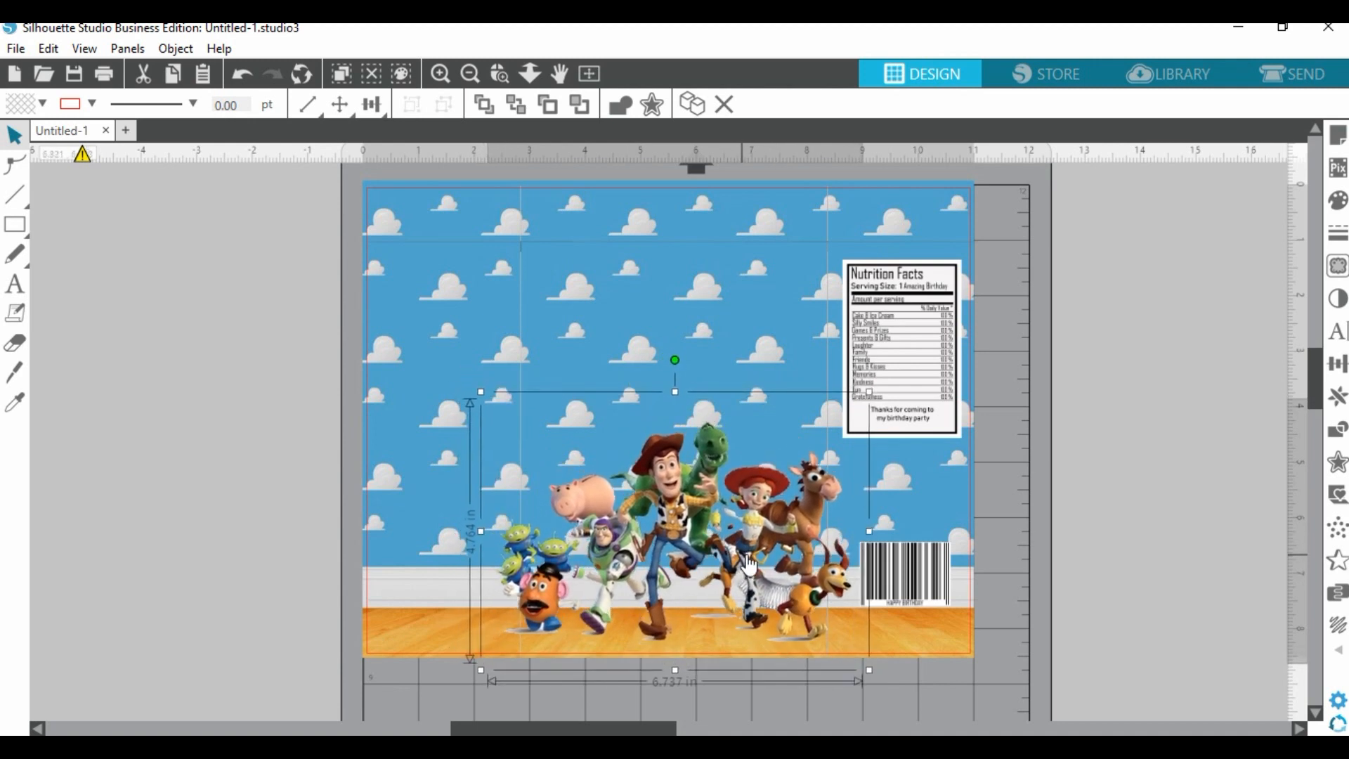
{"action": "left_click", "coordinate": [1194, 445]}
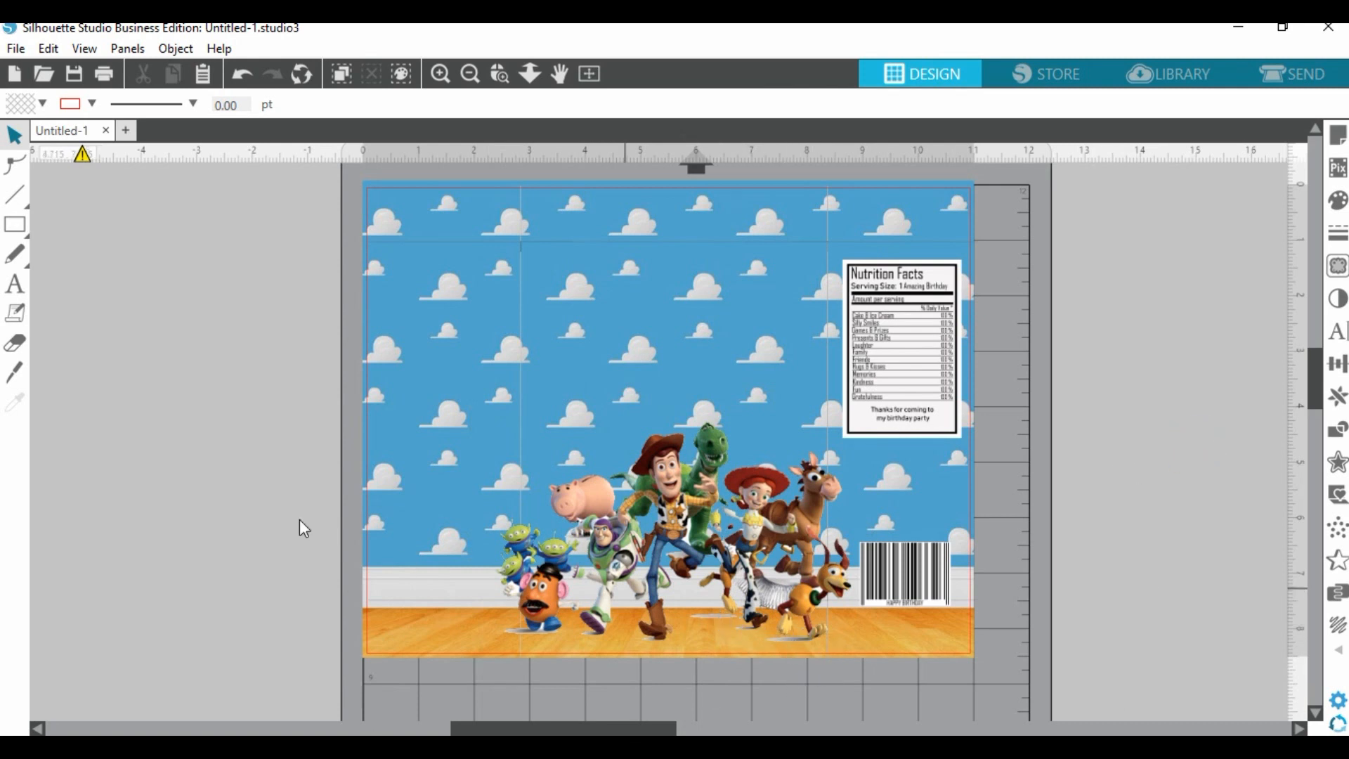
{"action": "left_click", "coordinate": [15, 343]}
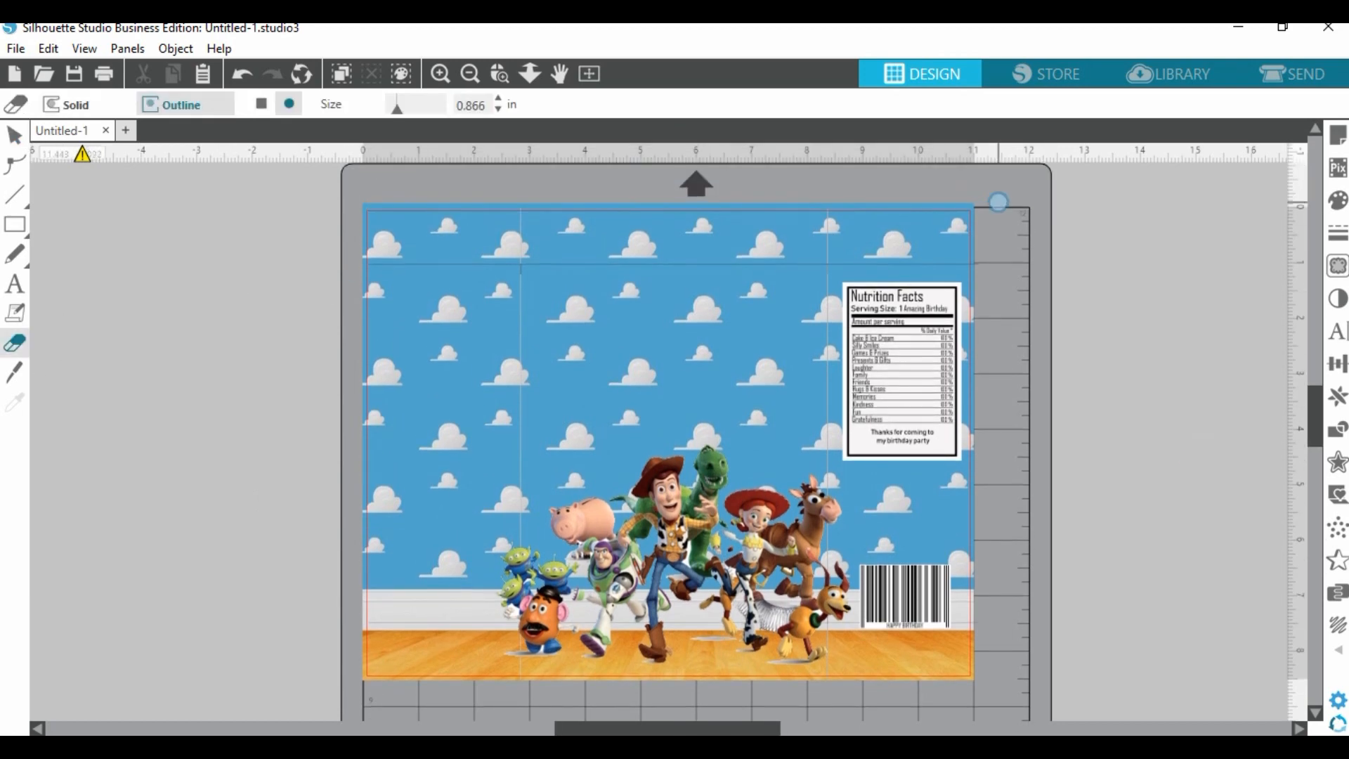
Merge Toy-Story-Characters-PNG-File from the library's TOY STORY folder into the design.
{"action": "left_click", "coordinate": [1201, 78]}
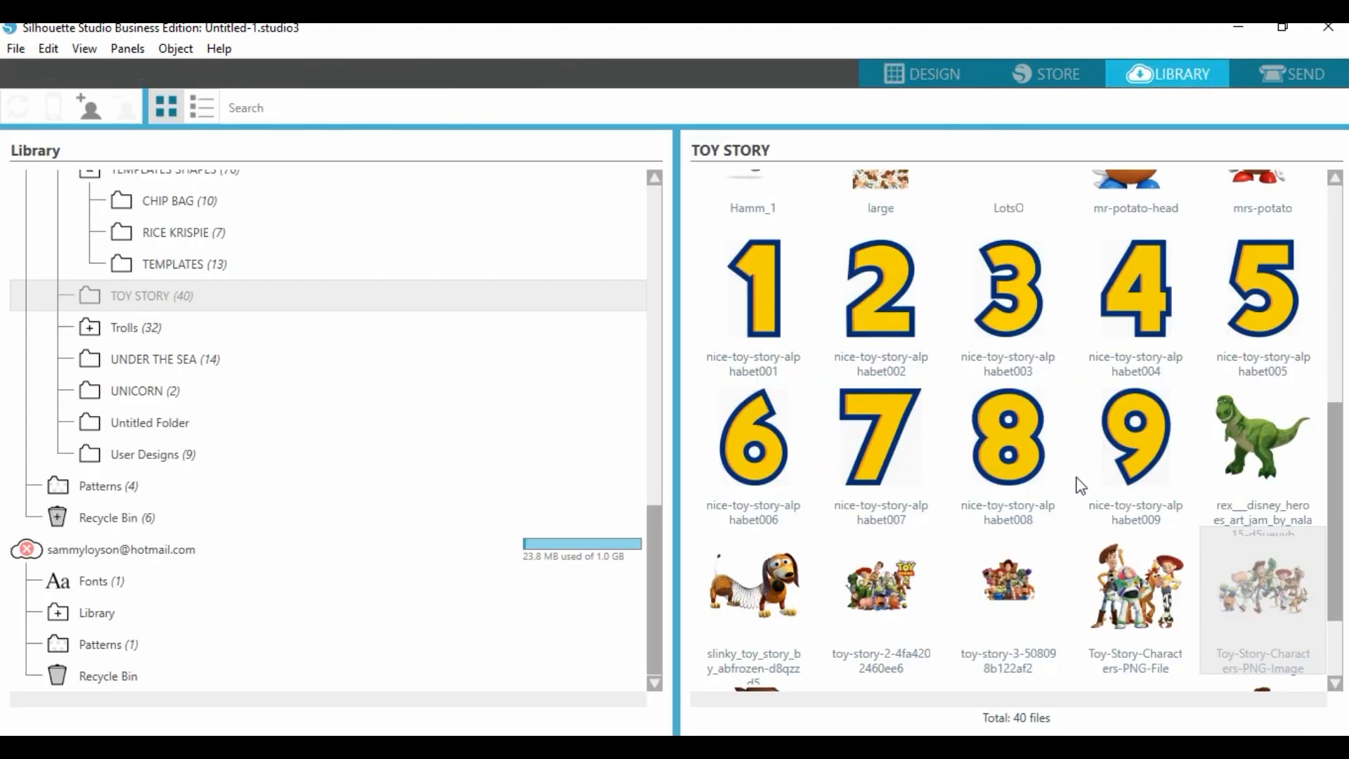
{"action": "left_click", "coordinate": [1135, 598]}
{"action": "right_click", "coordinate": [1135, 599]}
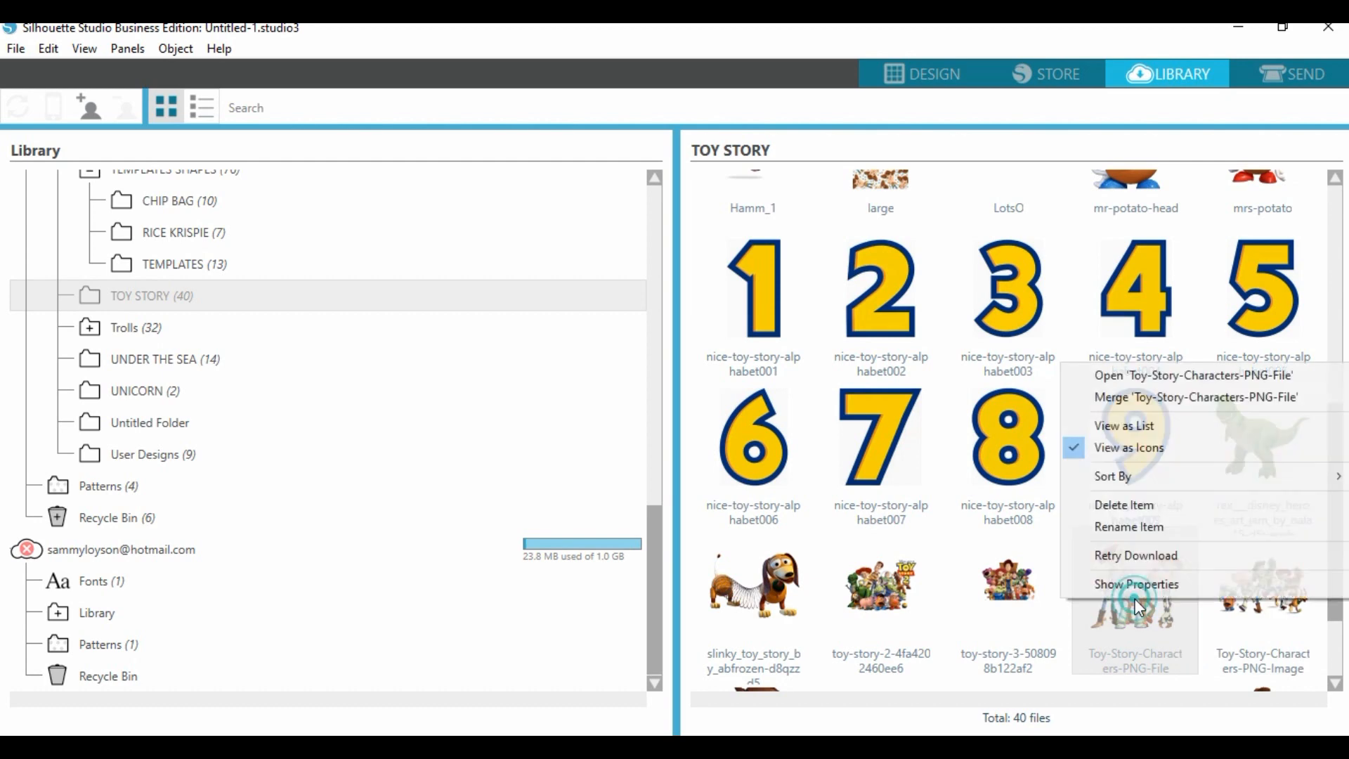
{"action": "left_click", "coordinate": [1144, 398]}
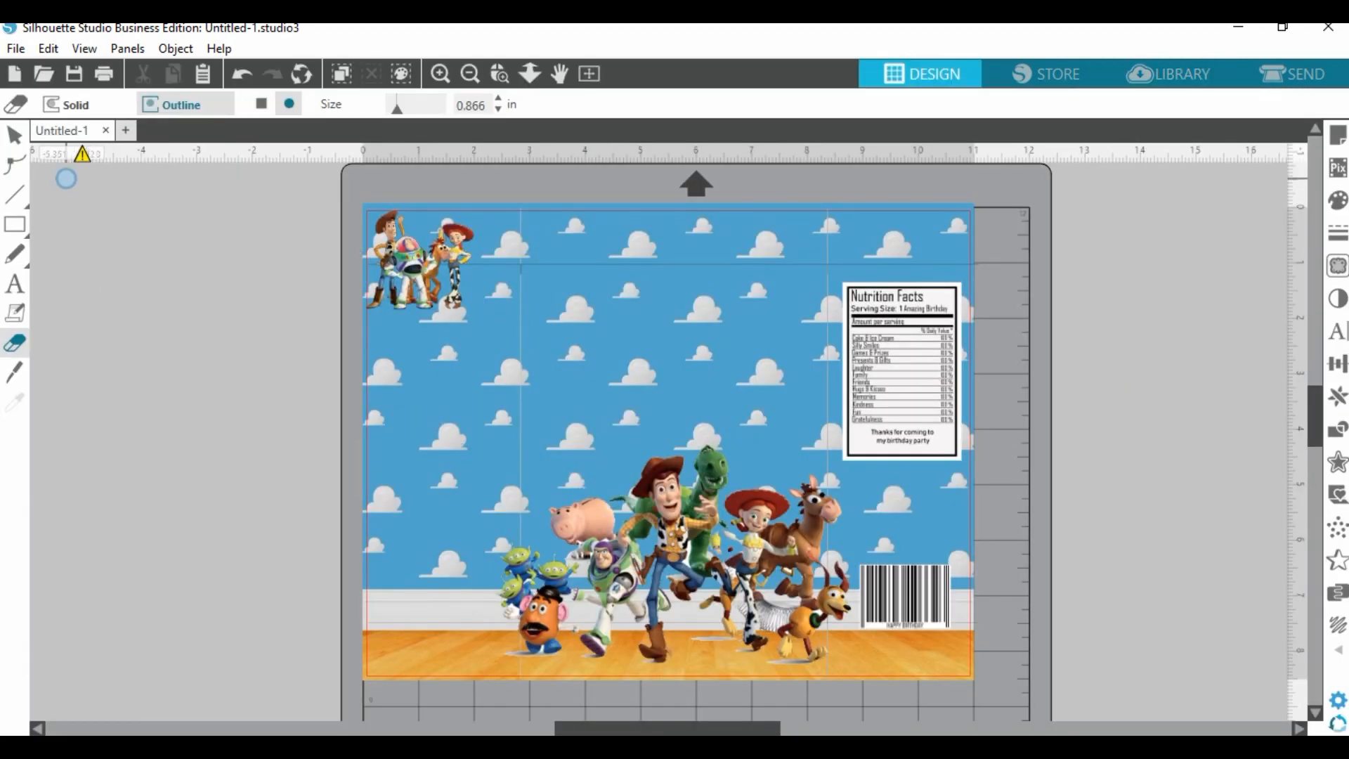
Move the large running characters image off the page, onto the empty area beside the mat.
{"action": "left_click", "coordinate": [14, 134]}
{"action": "left_click", "coordinate": [687, 546]}
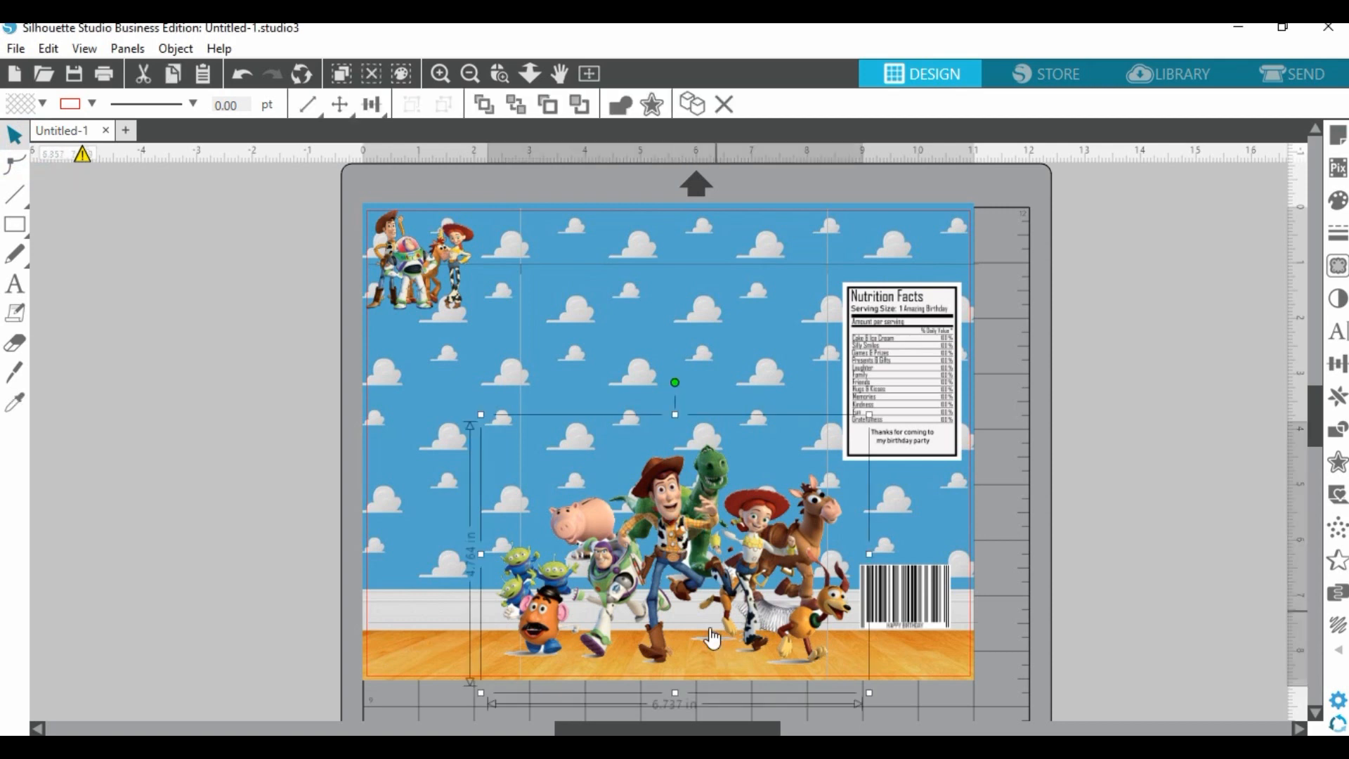
{"action": "left_click_drag", "start_coordinate": [687, 546], "coordinate": [96, 517]}
Place the new characters image on the bag's front, sized to fit between the side fold lines and above the bottom one.
{"action": "left_click_drag", "start_coordinate": [432, 270], "coordinate": [697, 625]}
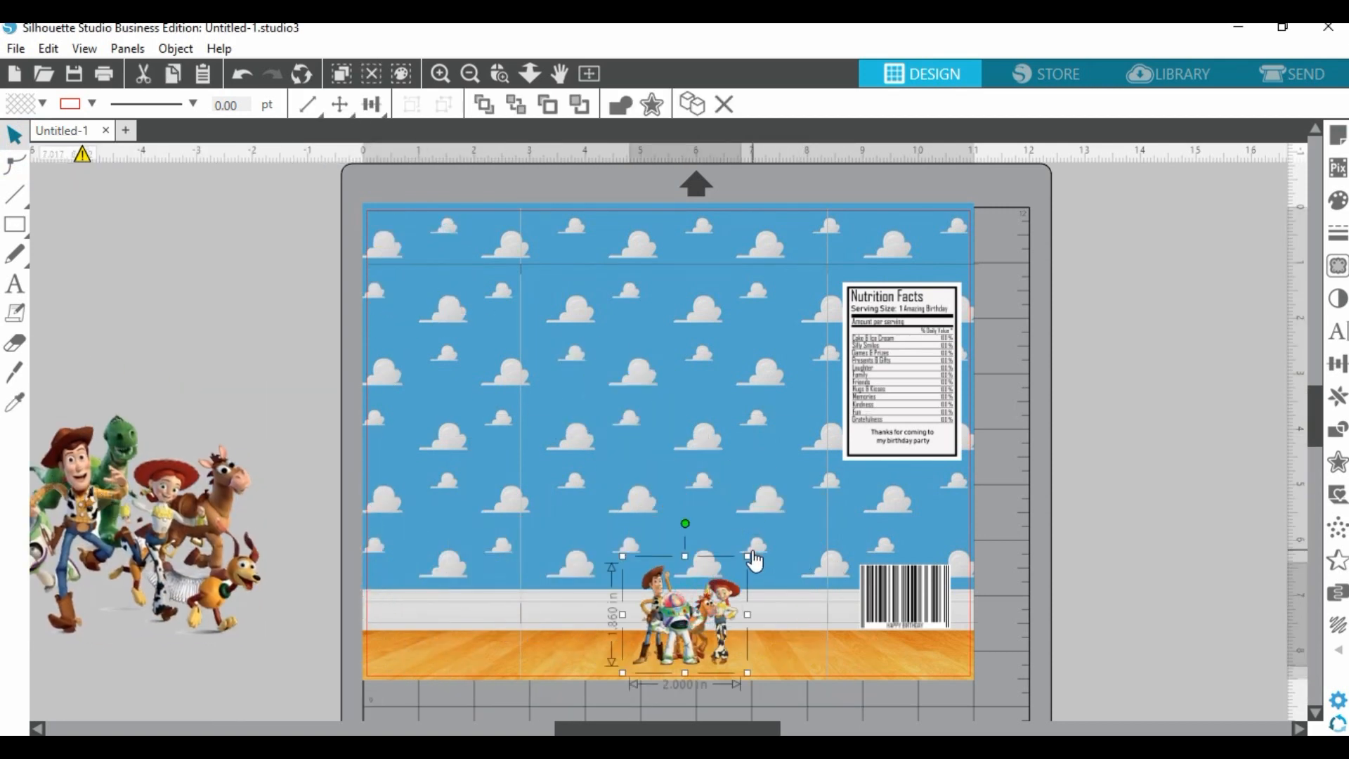
{"action": "left_click_drag", "start_coordinate": [747, 555], "coordinate": [852, 460]}
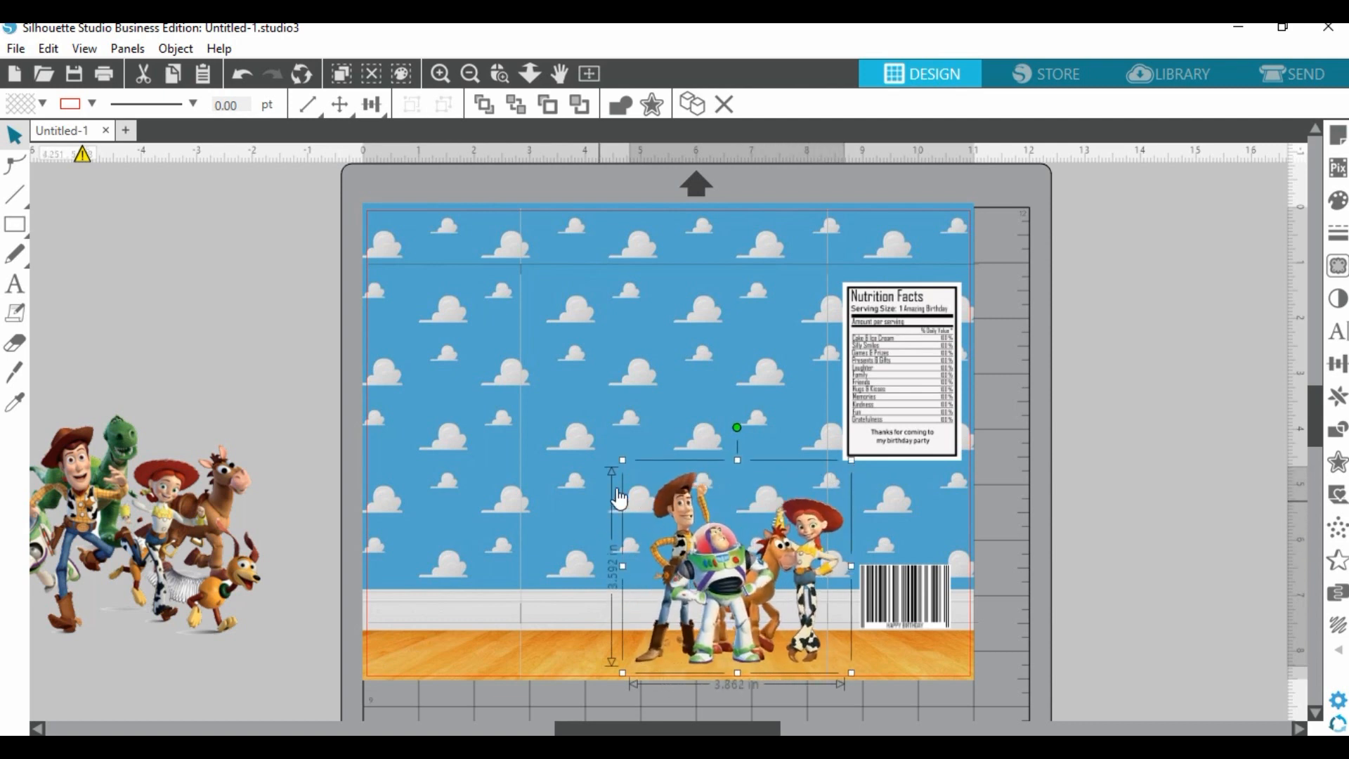
{"action": "left_click_drag", "start_coordinate": [623, 460], "coordinate": [508, 355]}
{"action": "mouse_move", "coordinate": [667, 532]}
{"action": "left_mouse_down"}
{"action": "mouse_move", "coordinate": [661, 518]}
{"action": "mouse_move", "coordinate": [669, 541]}
{"action": "left_mouse_up"}
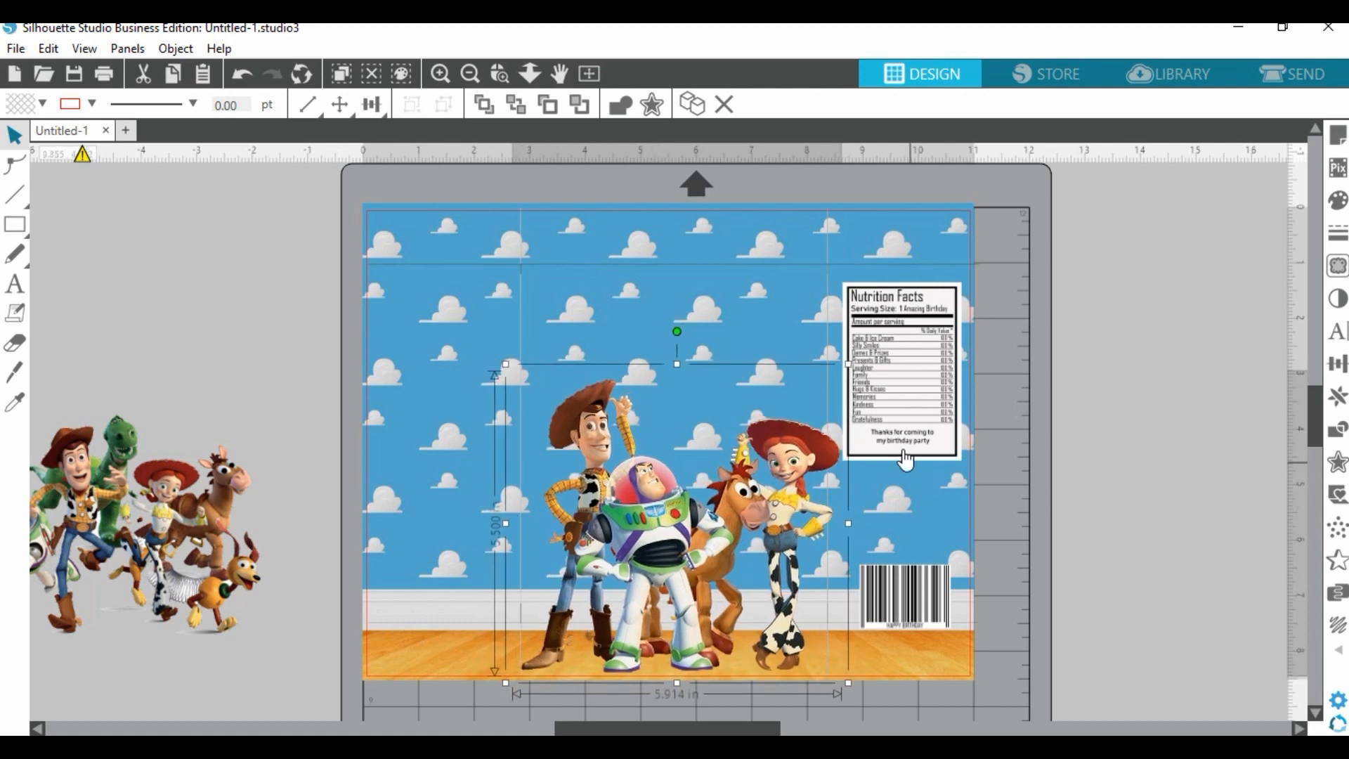
{"action": "left_click_drag", "start_coordinate": [849, 365], "coordinate": [804, 401]}
{"action": "left_click_drag", "start_coordinate": [803, 402], "coordinate": [798, 413]}
Send the 11 x 8.5 in fold guide outline to the back, behind the clouds background.
{"action": "left_click", "coordinate": [603, 298]}
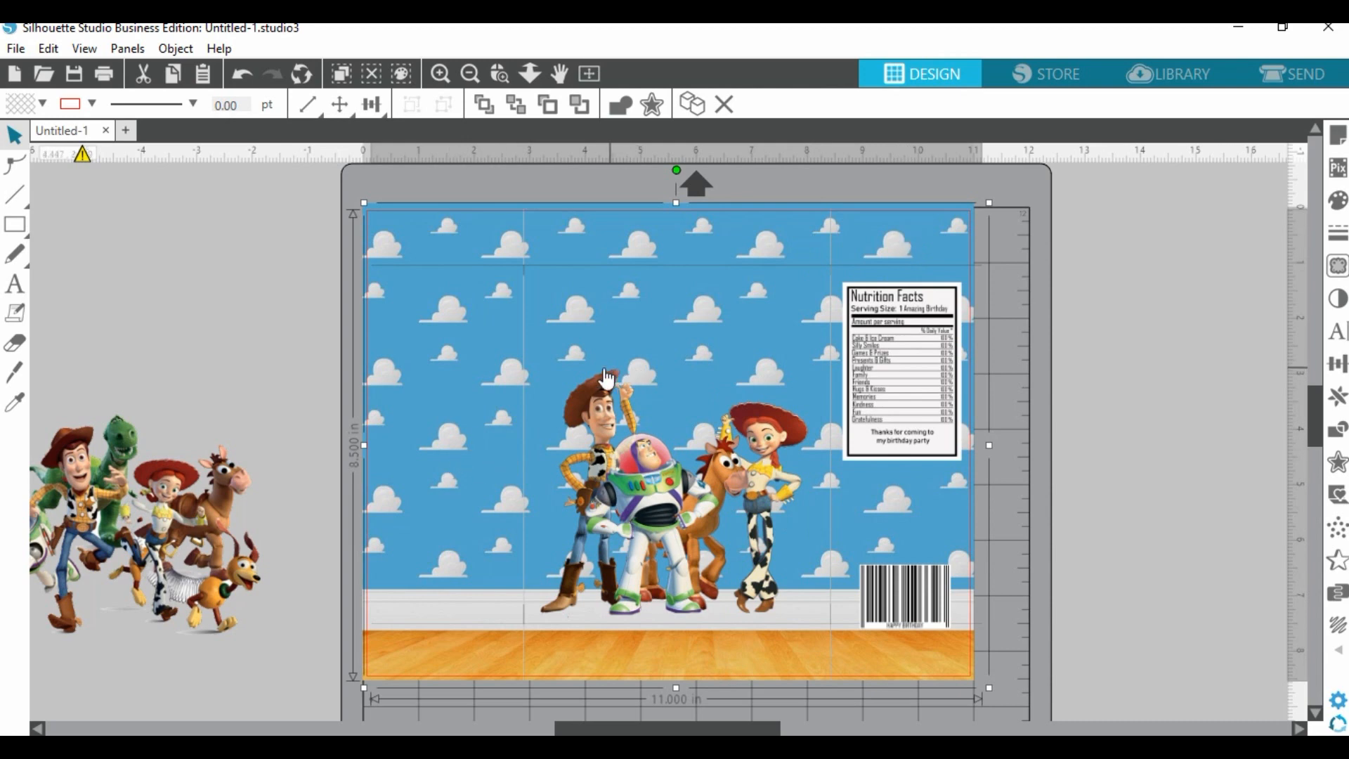
{"action": "right_click", "coordinate": [586, 268]}
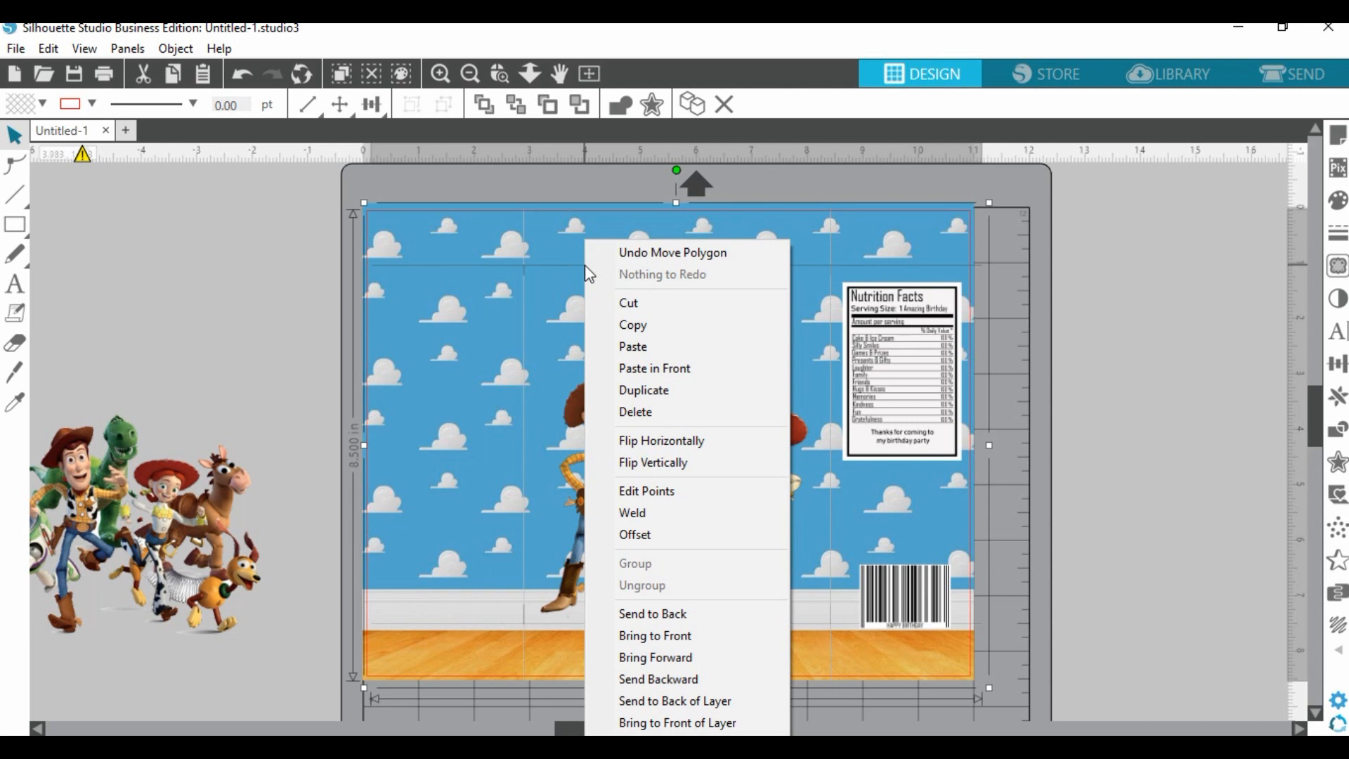
{"action": "left_click", "coordinate": [656, 612]}
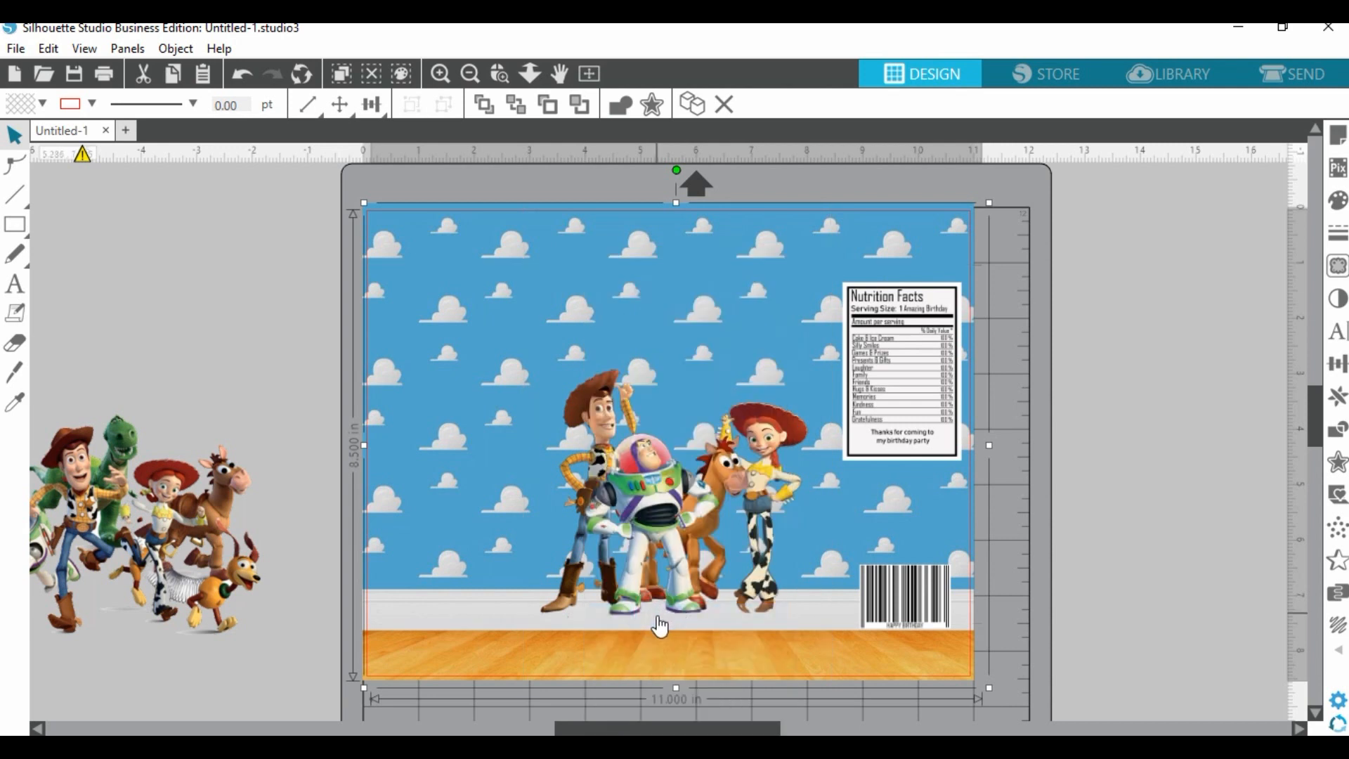
Shrink the clouds background to about 8.25 x 6.44 in so its height fits between the top and bottom fold lines.
{"action": "left_click", "coordinate": [619, 270]}
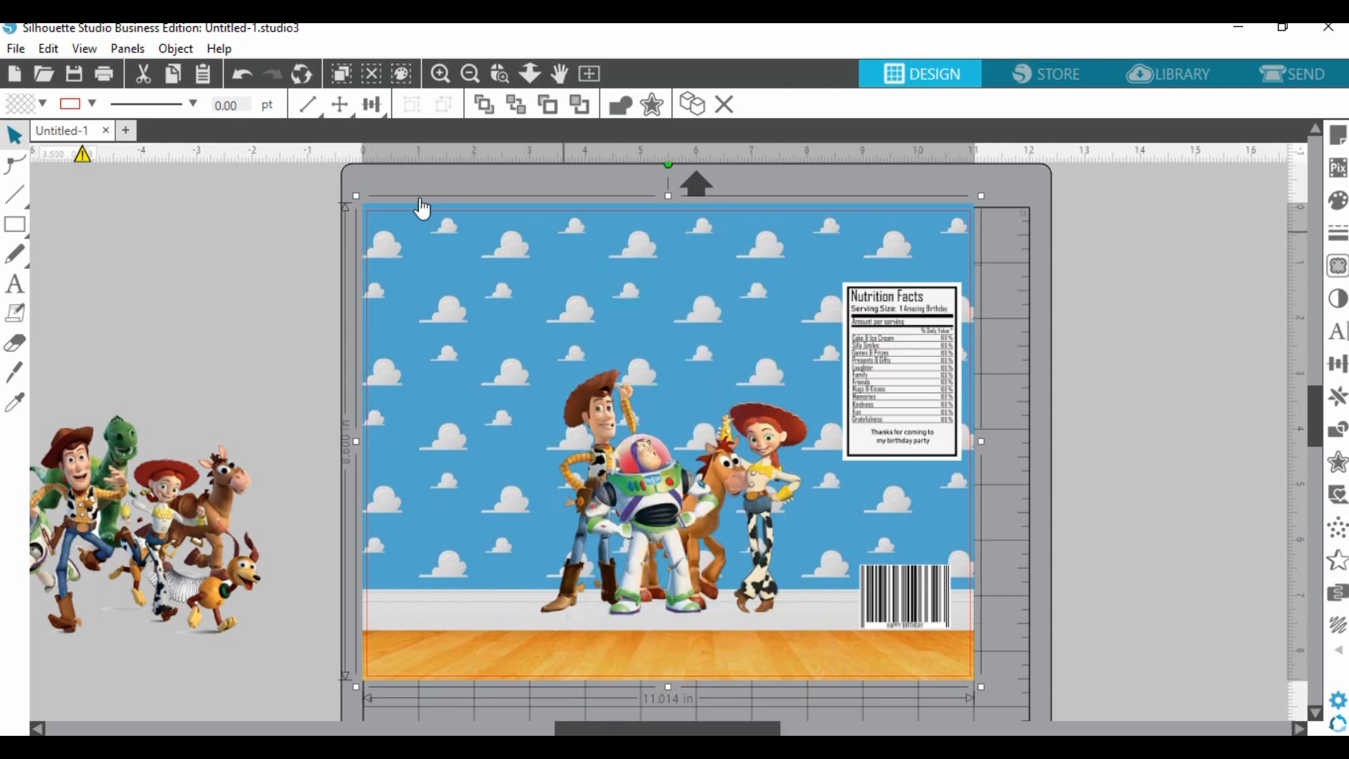
{"action": "left_click_drag", "start_coordinate": [357, 198], "coordinate": [418, 282]}
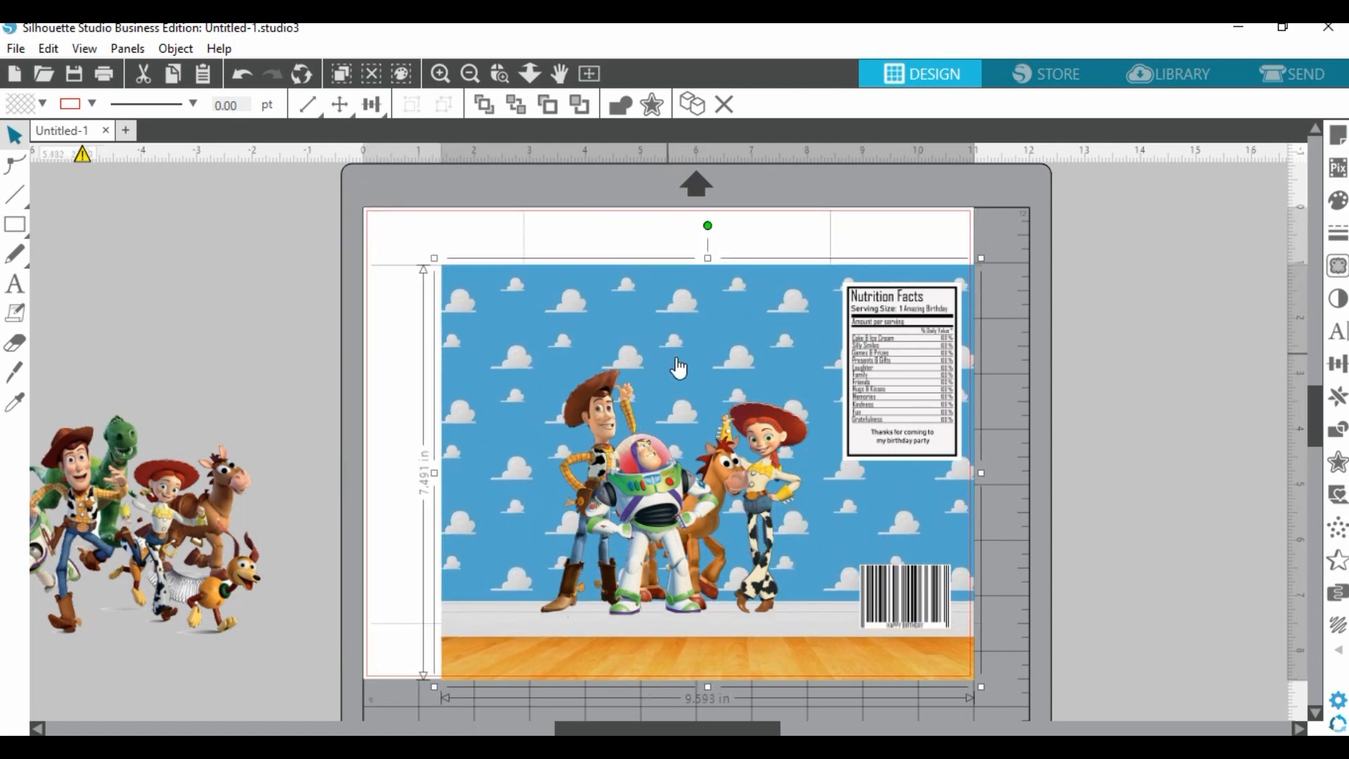
{"action": "left_click_drag", "start_coordinate": [677, 370], "coordinate": [642, 310]}
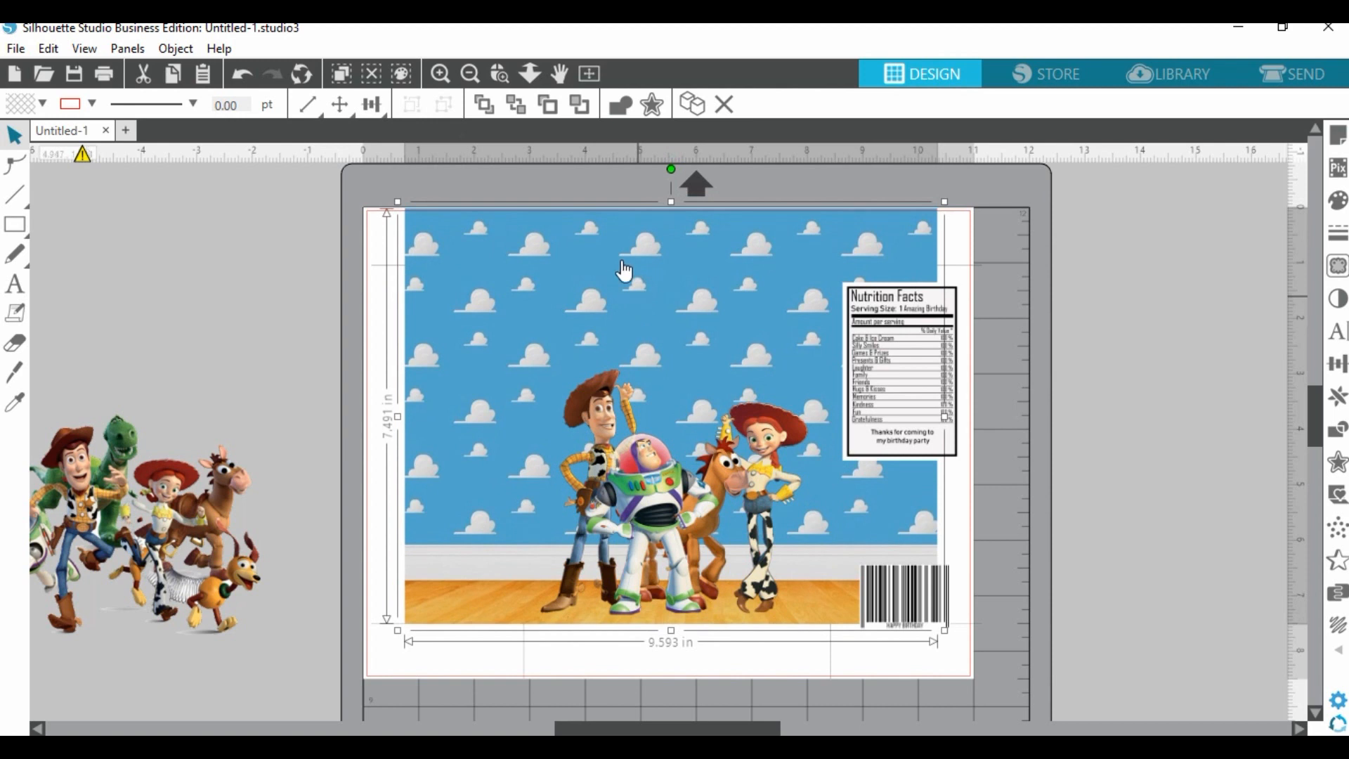
{"action": "left_click_drag", "start_coordinate": [400, 203], "coordinate": [458, 281]}
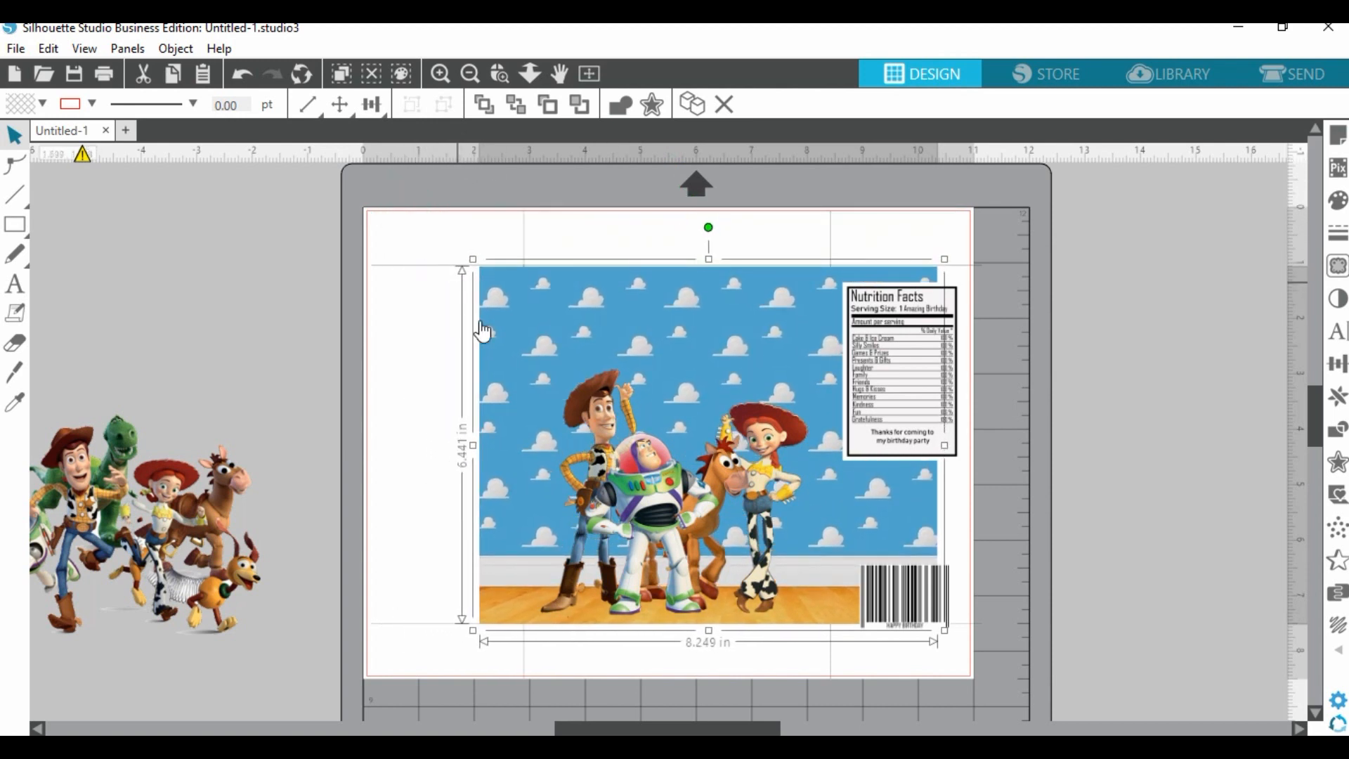
Shift the characters image slightly down and right, and center the clouds background between the side fold lines, aligned with the top fold.
{"action": "mouse_move", "coordinate": [798, 377]}
{"action": "left_mouse_down"}
{"action": "mouse_move", "coordinate": [783, 386]}
{"action": "mouse_move", "coordinate": [814, 385]}
{"action": "left_mouse_up"}
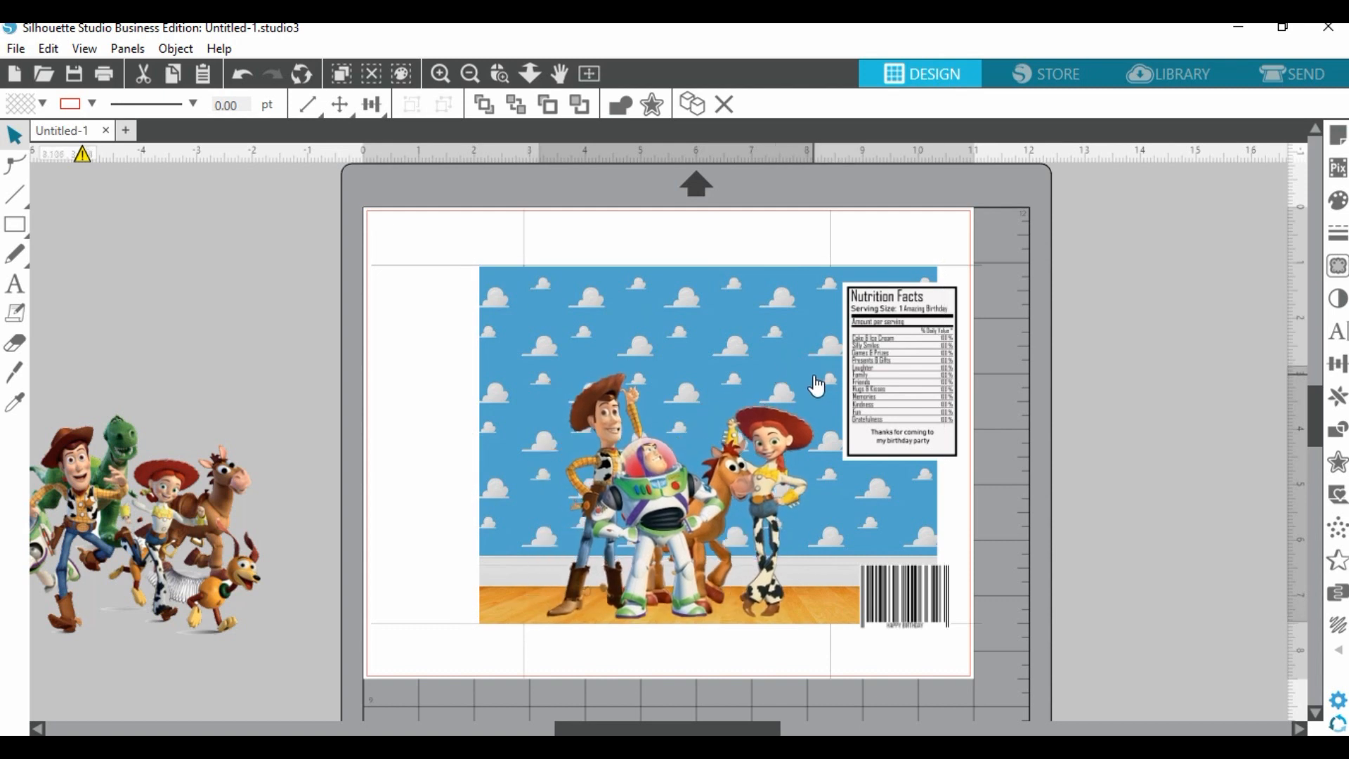
{"action": "left_click_drag", "start_coordinate": [774, 326], "coordinate": [738, 326]}
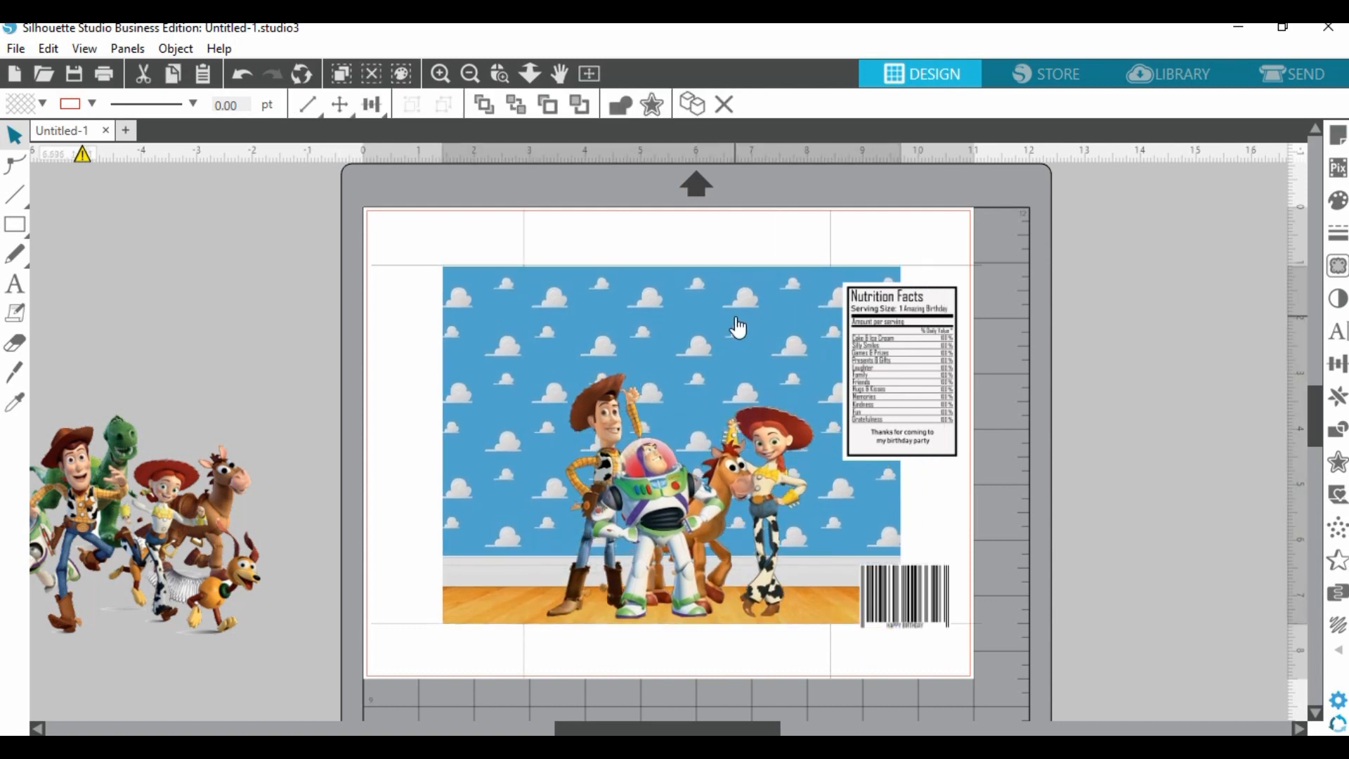
{"action": "key", "text": "Up"}
{"action": "key", "text": "Escape"}
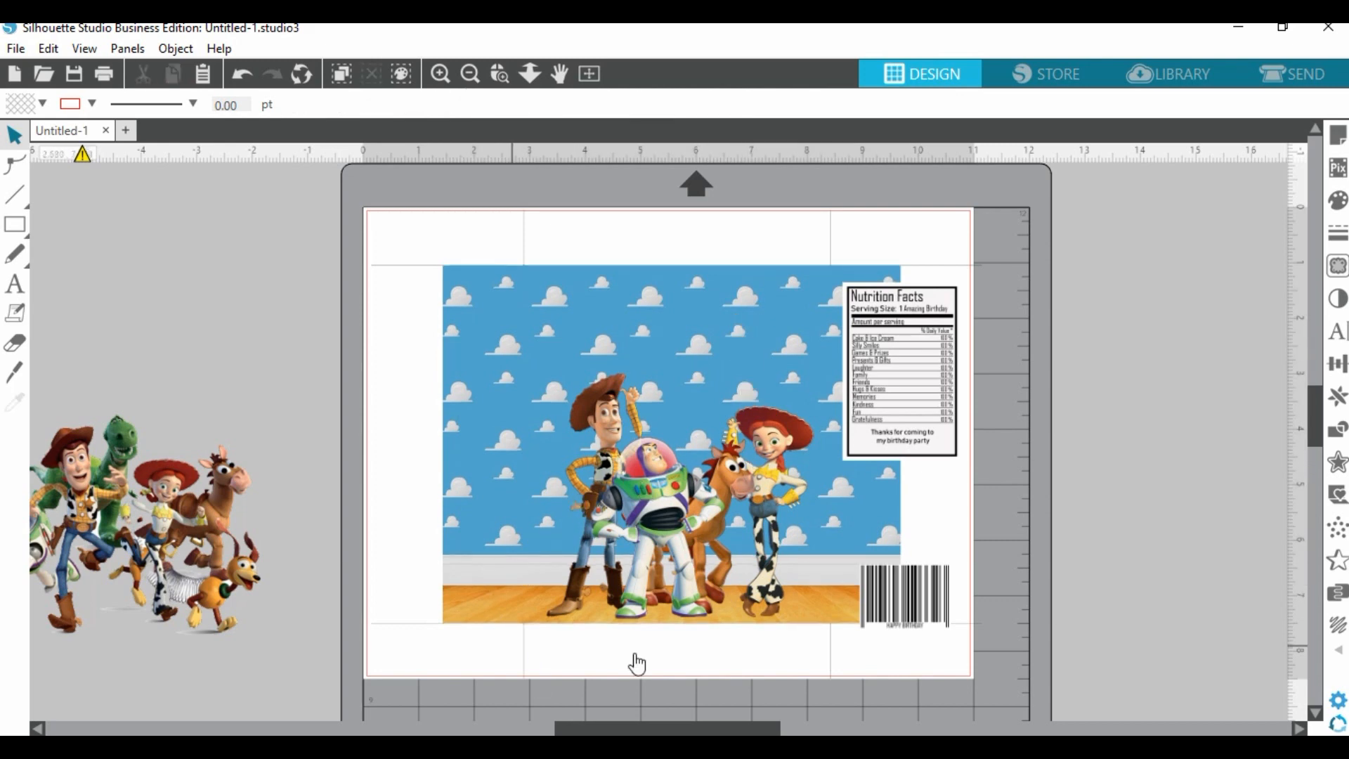
Duplicate the clouds background and place the copy level with the original, extending it past the page's left edge.
{"action": "left_click", "coordinate": [546, 329]}
{"action": "right_click", "coordinate": [545, 320]}
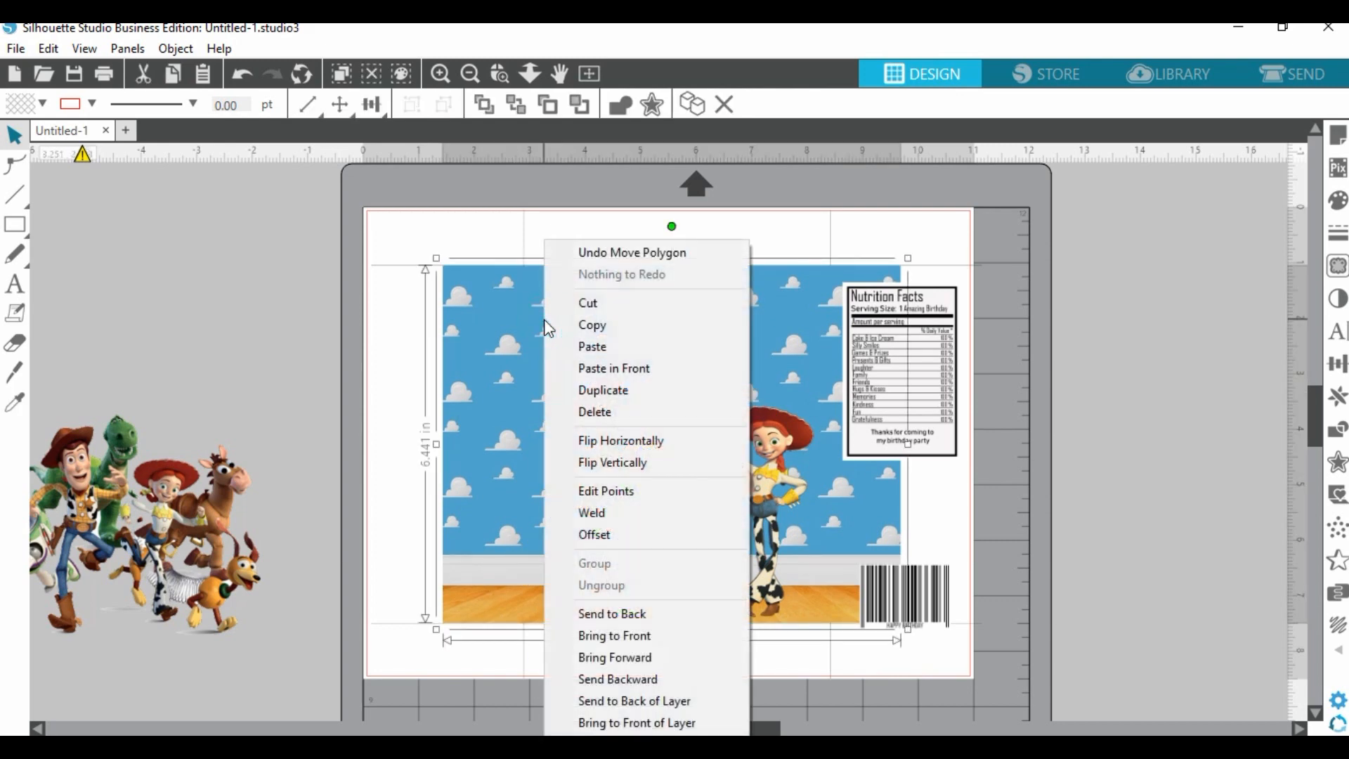
{"action": "left_click", "coordinate": [652, 407]}
{"action": "left_click_drag", "start_coordinate": [692, 344], "coordinate": [248, 345]}
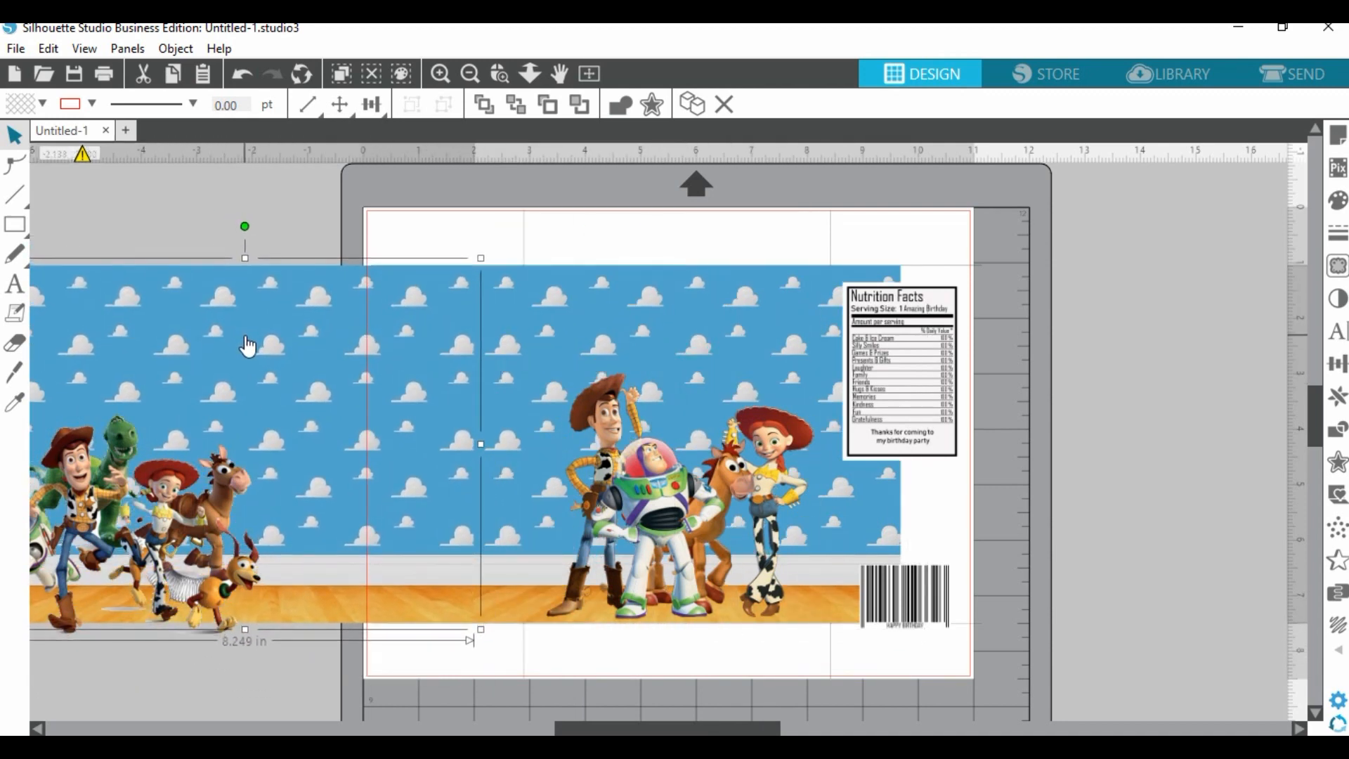
{"action": "left_click", "coordinate": [1112, 359]}
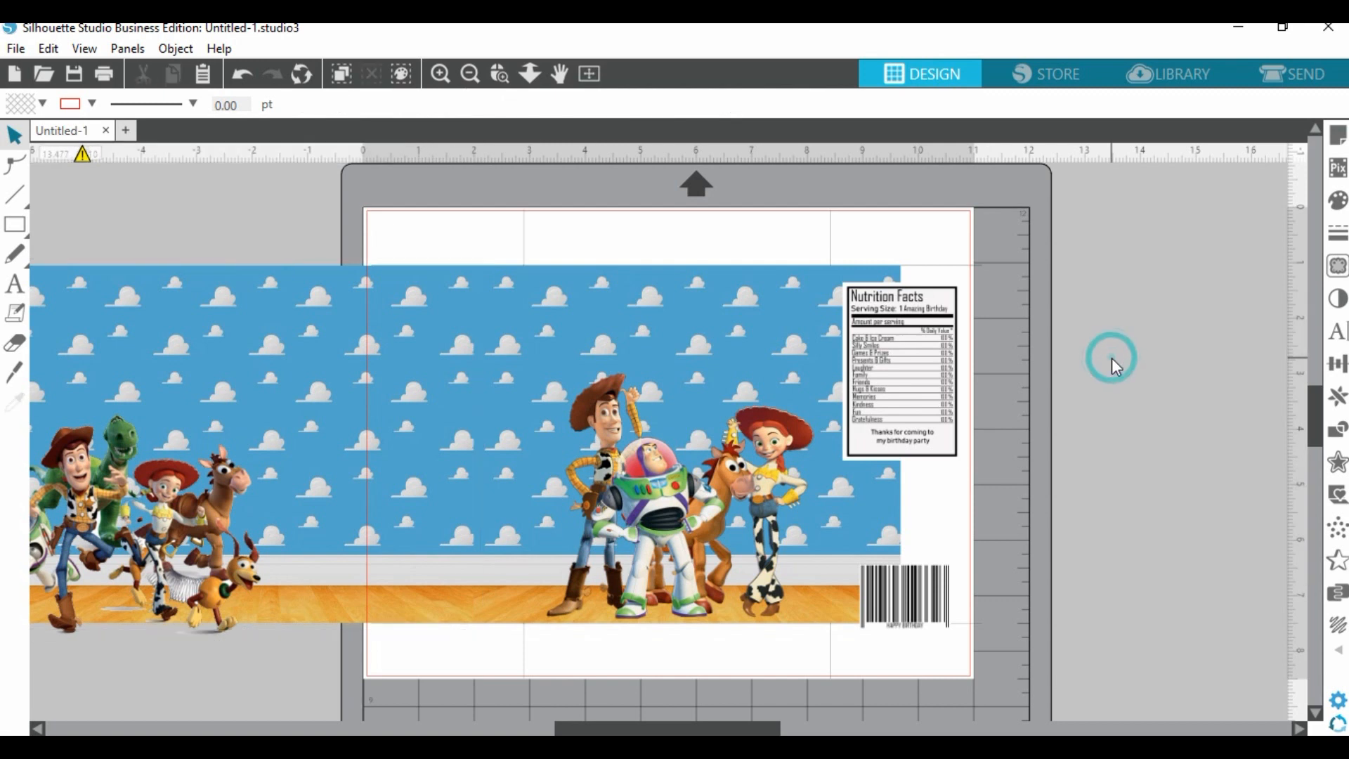
Cut the left background copy vertically along the page's left edge with the straight Knife.
{"action": "left_click", "coordinate": [267, 333]}
{"action": "left_click", "coordinate": [15, 372]}
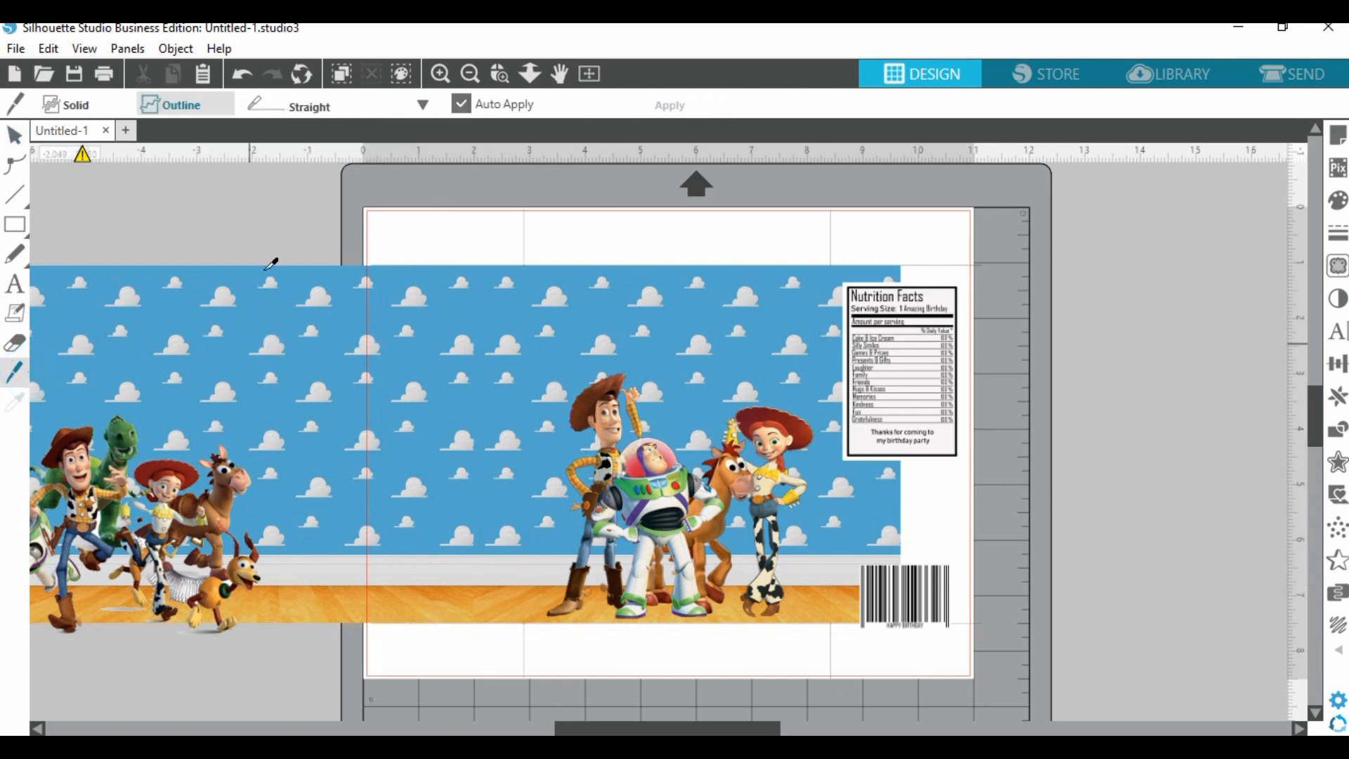
{"action": "mouse_move", "coordinate": [368, 257]}
{"action": "left_mouse_down"}
{"action": "mouse_move", "coordinate": [369, 687]}
{"action": "mouse_move", "coordinate": [373, 638]}
{"action": "left_mouse_up"}
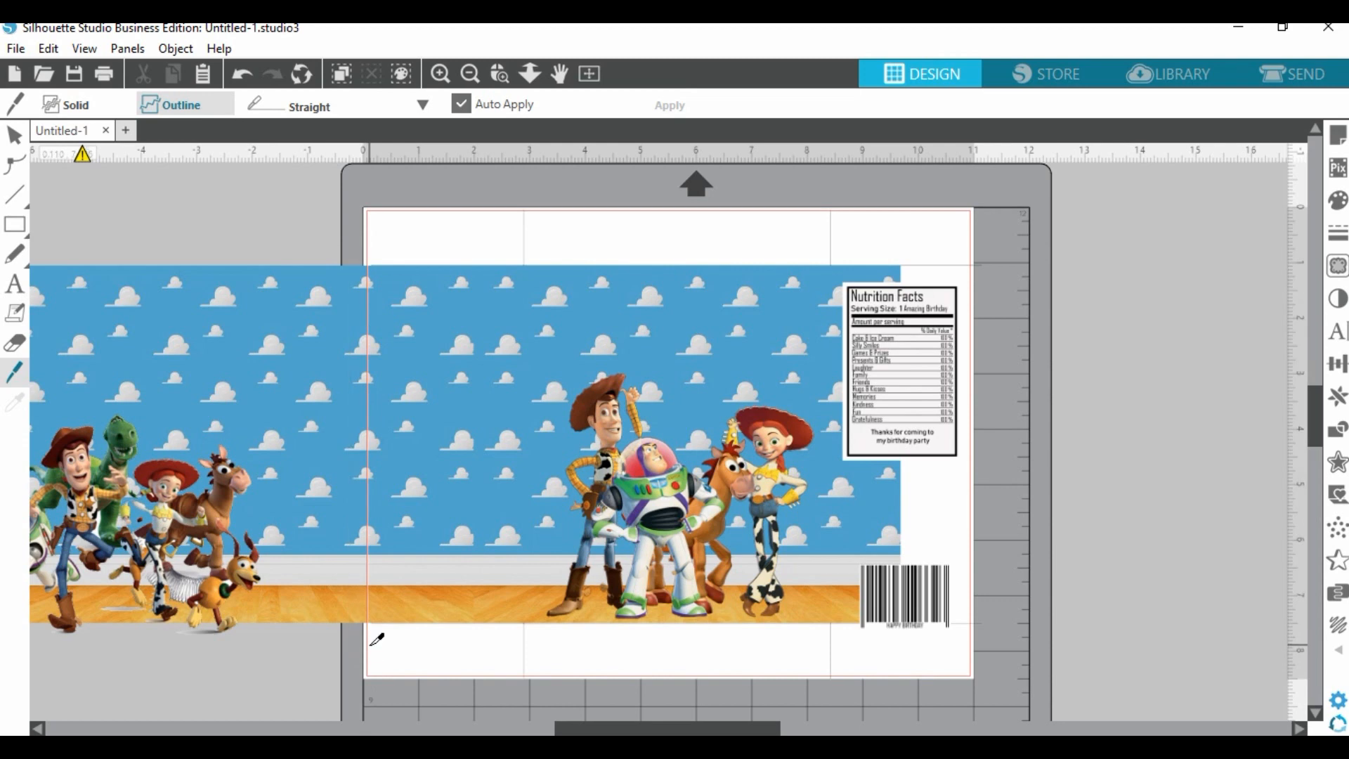
{"action": "left_click", "coordinate": [16, 137]}
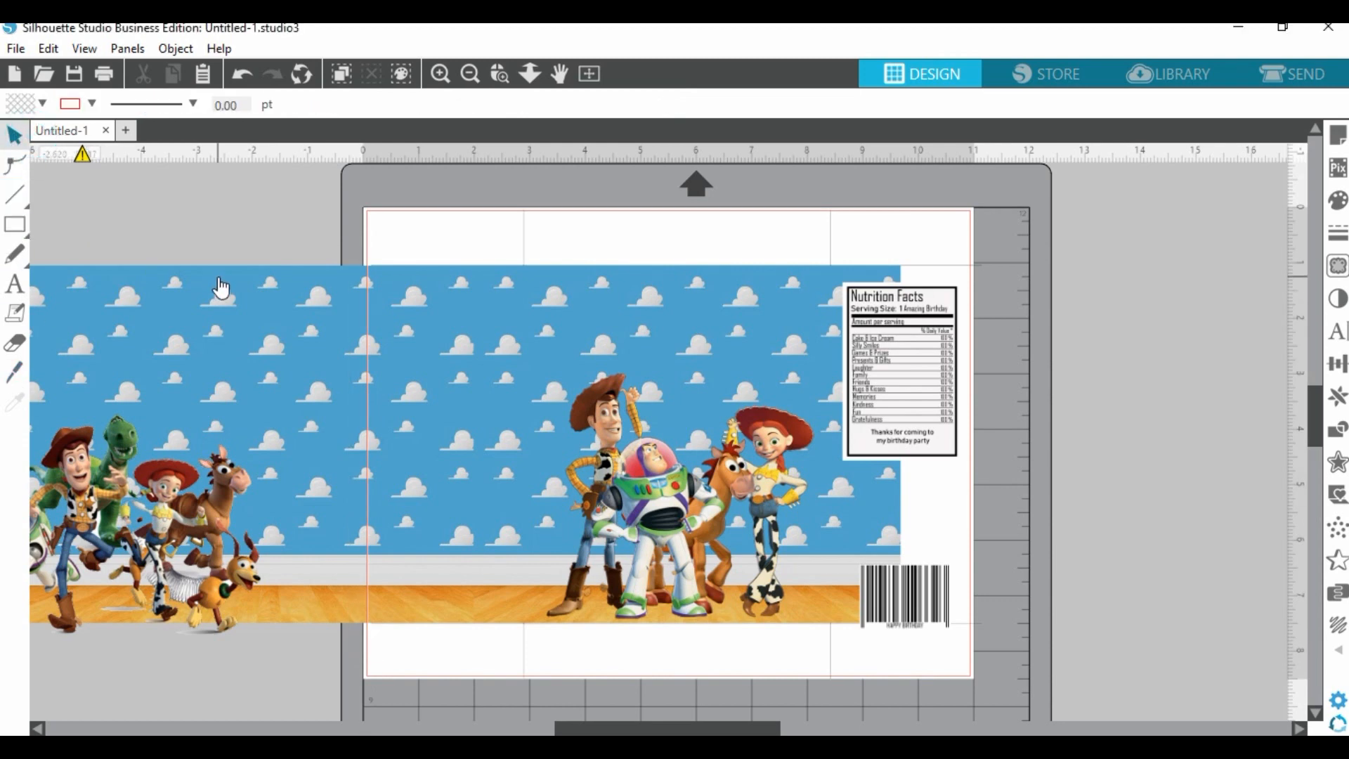
Move the cut-off background piece to the right end of the original background and align its top and bottom edges.
{"action": "left_click_drag", "start_coordinate": [235, 329], "coordinate": [1086, 340]}
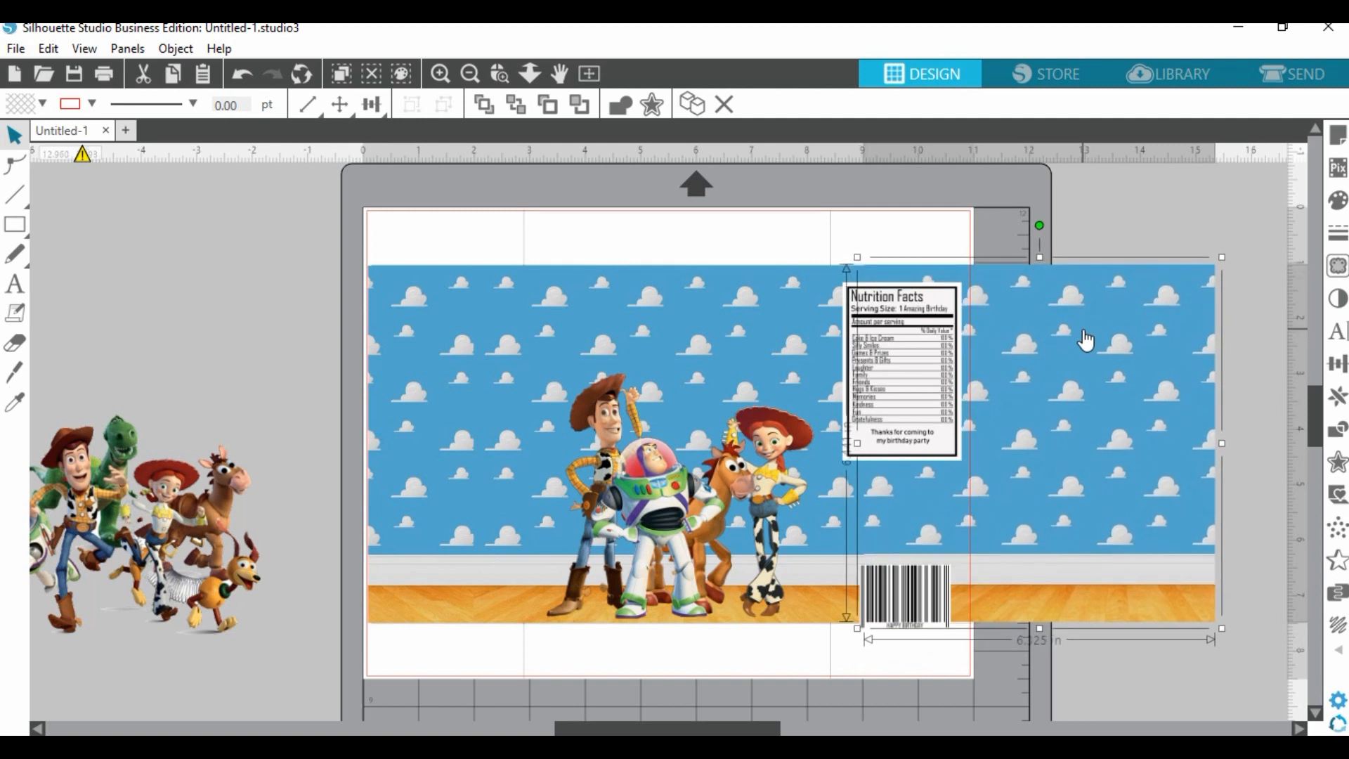
{"action": "key", "text": "Down"}
{"action": "key", "text": "Down"}
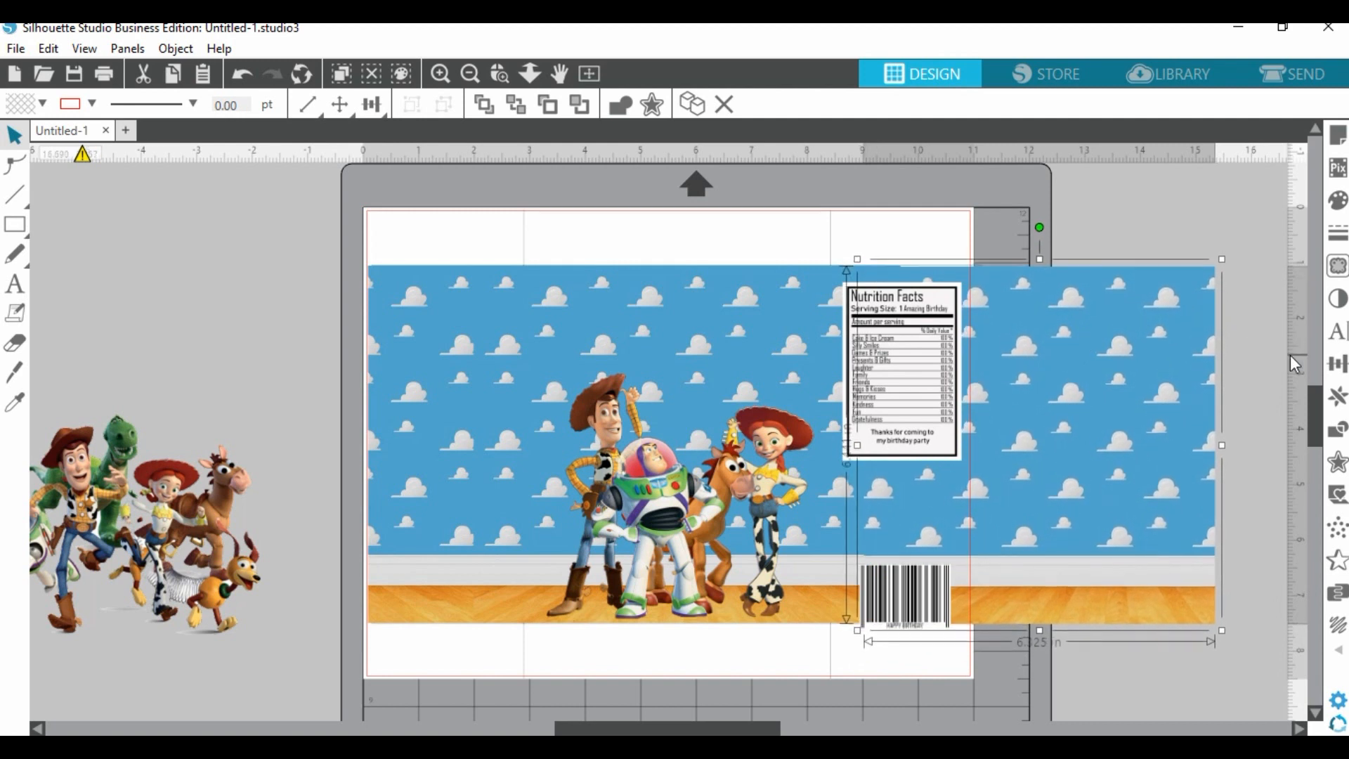
{"action": "key", "text": "Up"}
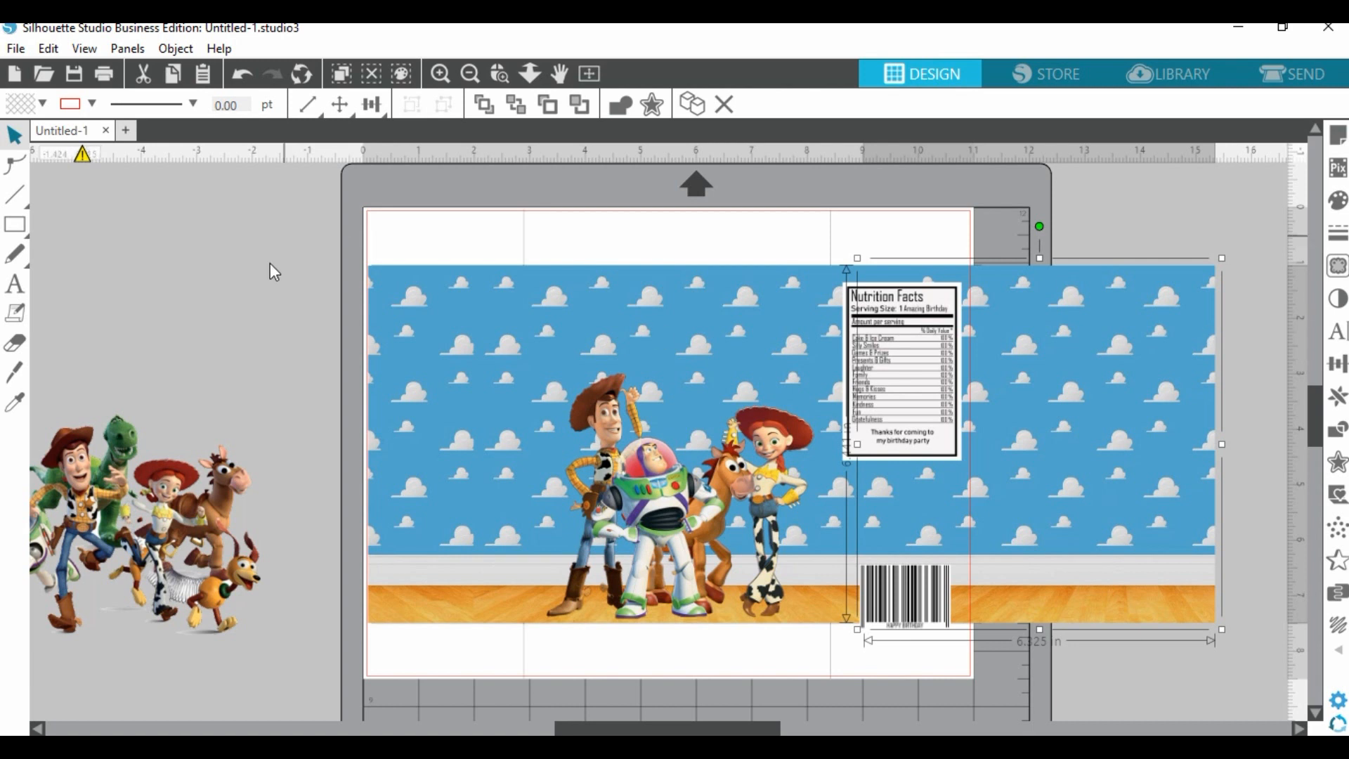
{"action": "left_click", "coordinate": [256, 280]}
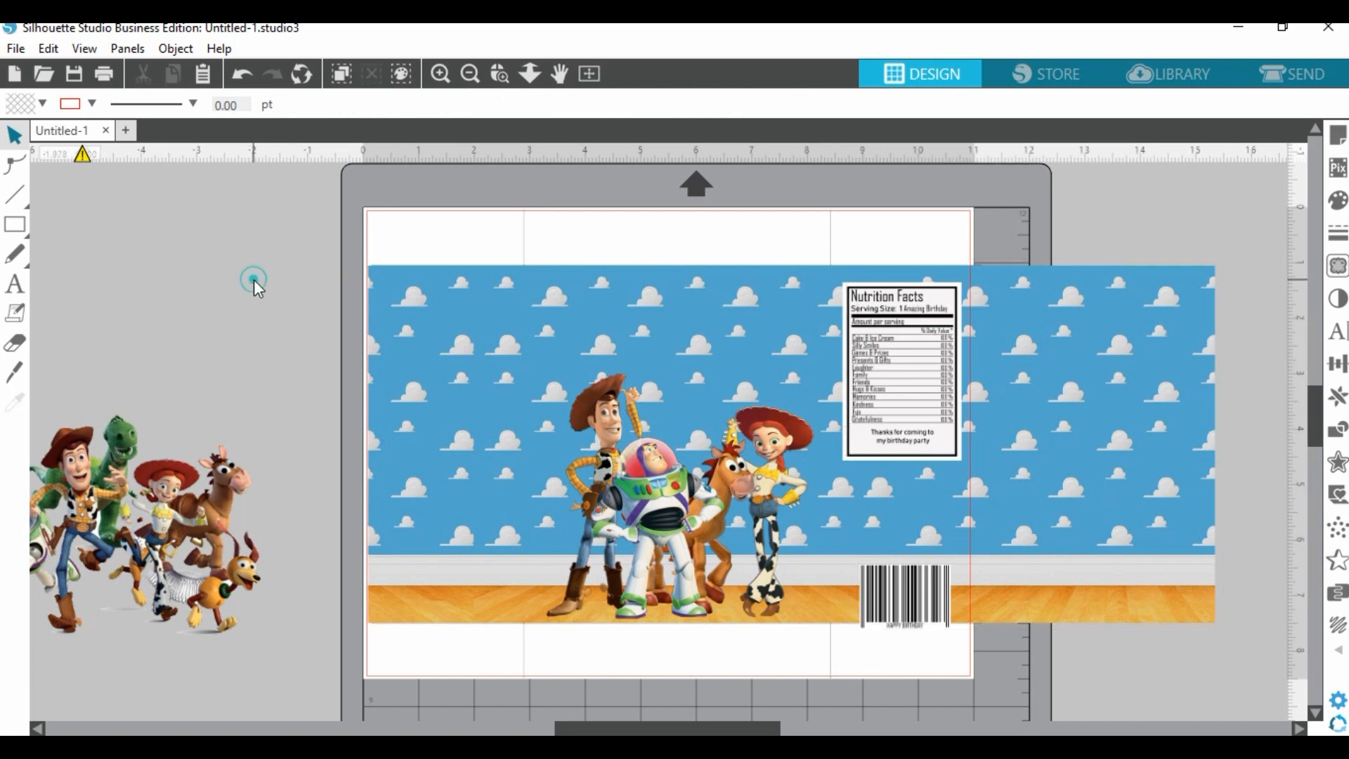
Cut the right background piece vertically along the page's right edge and delete the part outside the page.
{"action": "left_click", "coordinate": [14, 371]}
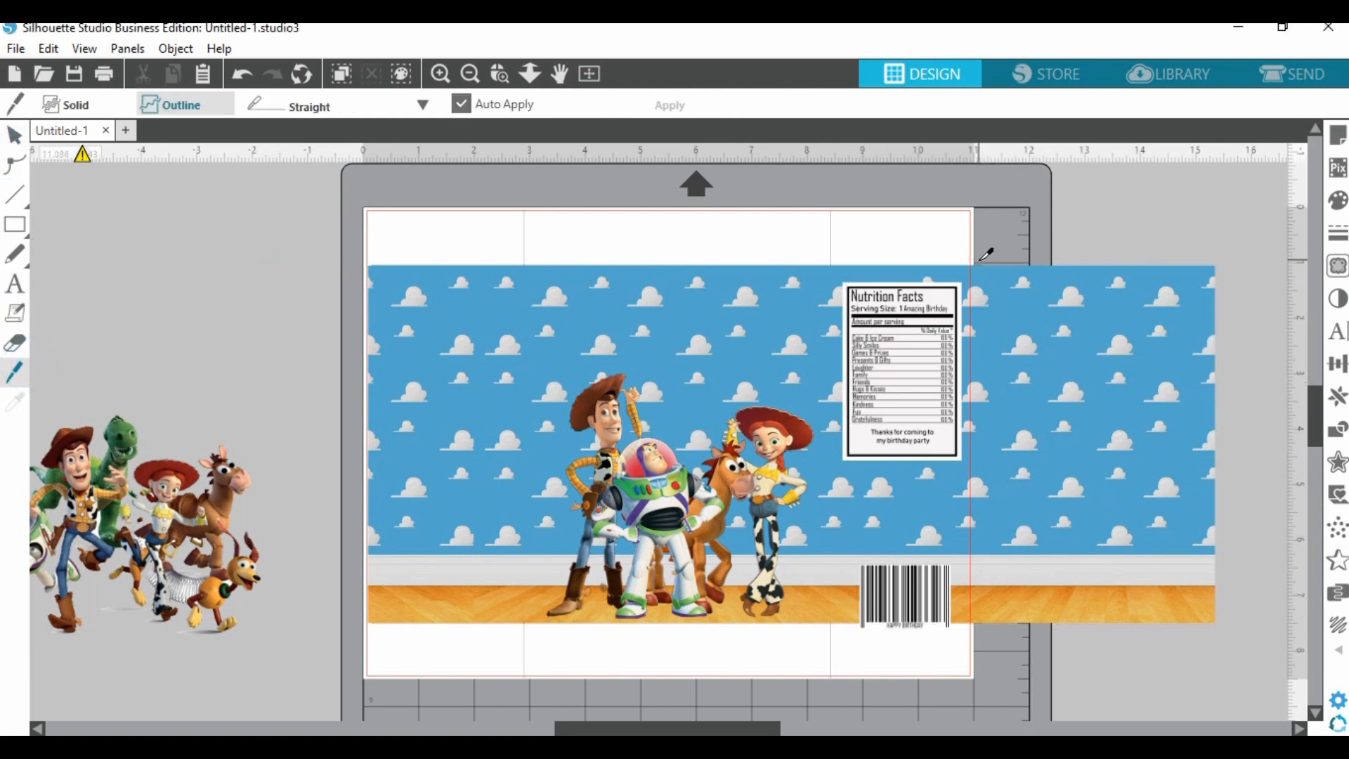
{"action": "left_click_drag", "start_coordinate": [978, 261], "coordinate": [994, 657]}
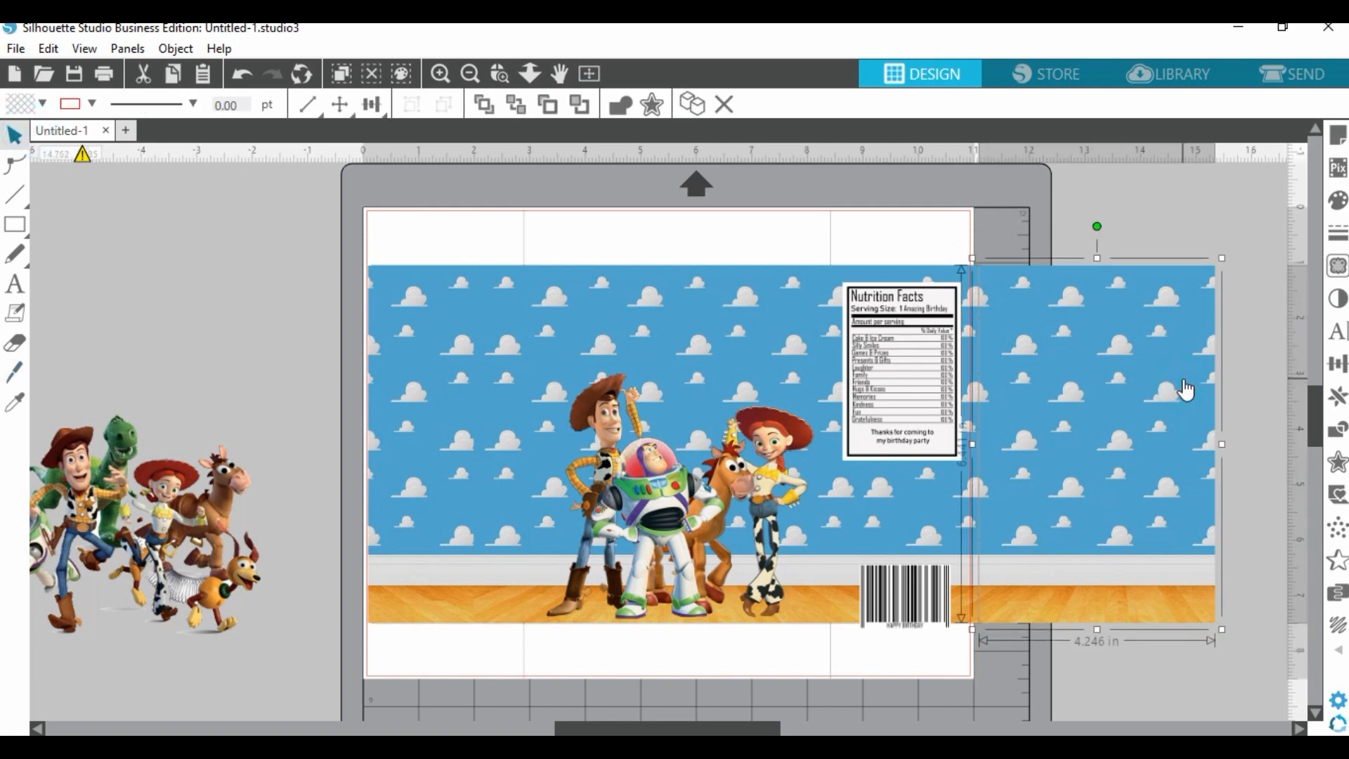
{"action": "key", "text": "Delete"}
Nudge the leftmost background strip slightly left to the page's edge.
{"action": "left_click", "coordinate": [392, 316]}
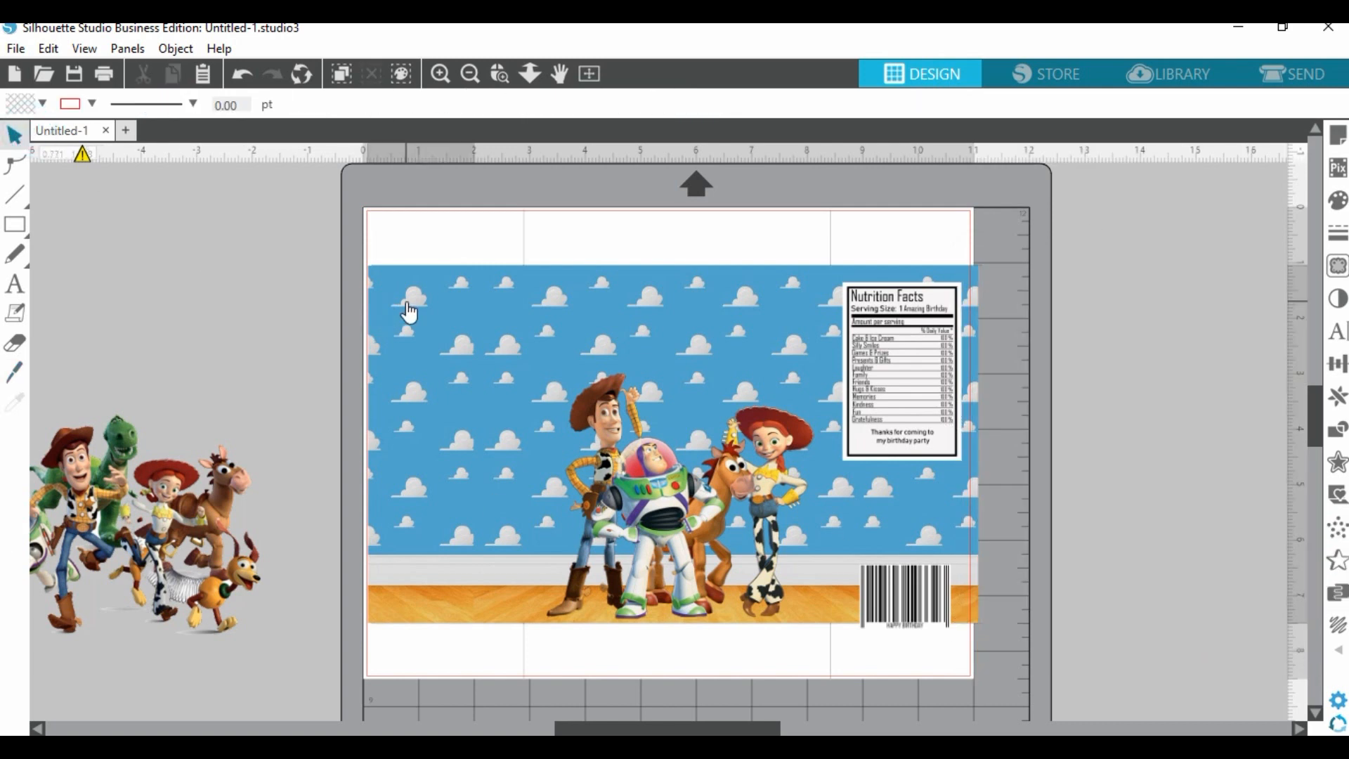
{"action": "key", "text": "Left"}
{"action": "key", "text": "Left"}
{"action": "key", "text": "Left"}
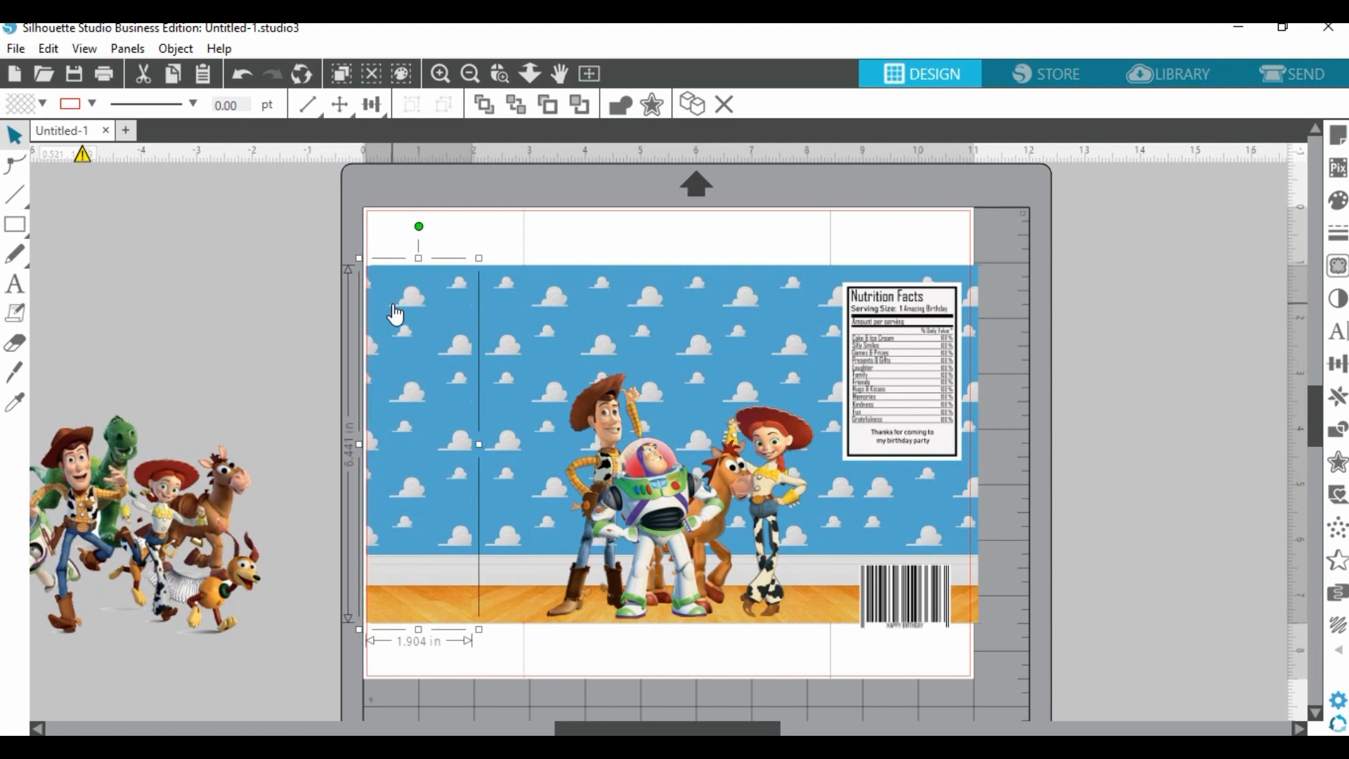
Nudge the leftmost background strip slightly right to close up against the adjoining background.
{"action": "key", "text": "Right"}
{"action": "key", "text": "Right"}
{"action": "key", "text": "Right"}
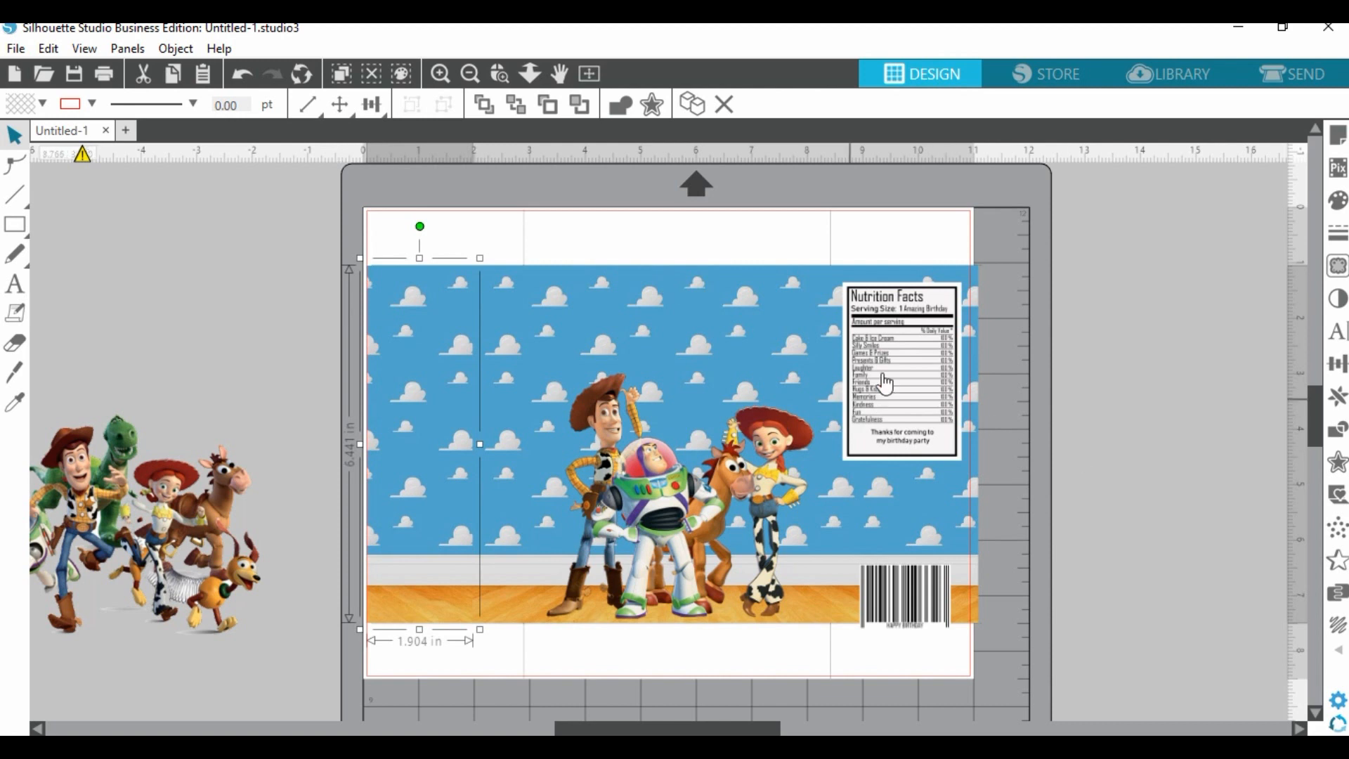
{"action": "left_click", "coordinate": [1131, 337]}
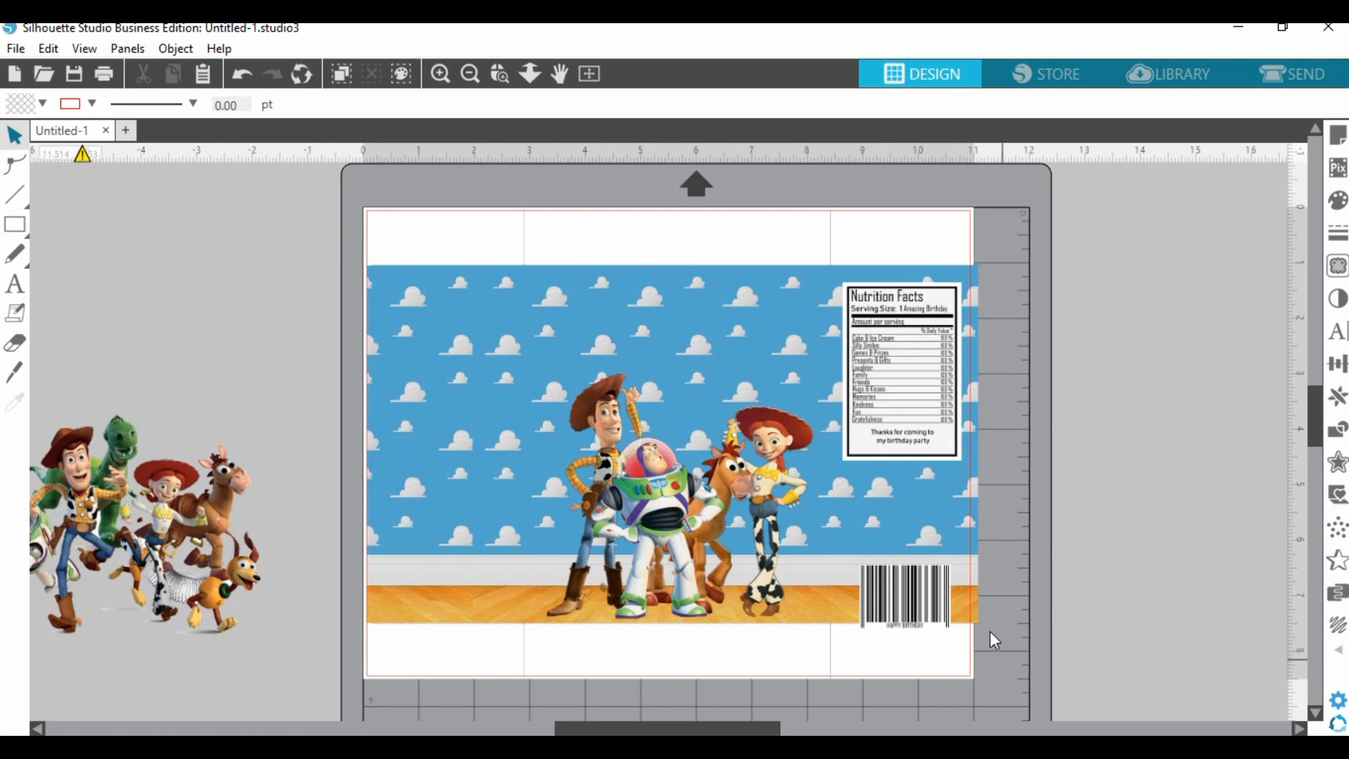
Move the barcode slightly up and left, and lower the nutrition label slightly on the back panel.
{"action": "left_click_drag", "start_coordinate": [907, 604], "coordinate": [898, 589]}
{"action": "left_click_drag", "start_coordinate": [895, 417], "coordinate": [895, 427]}
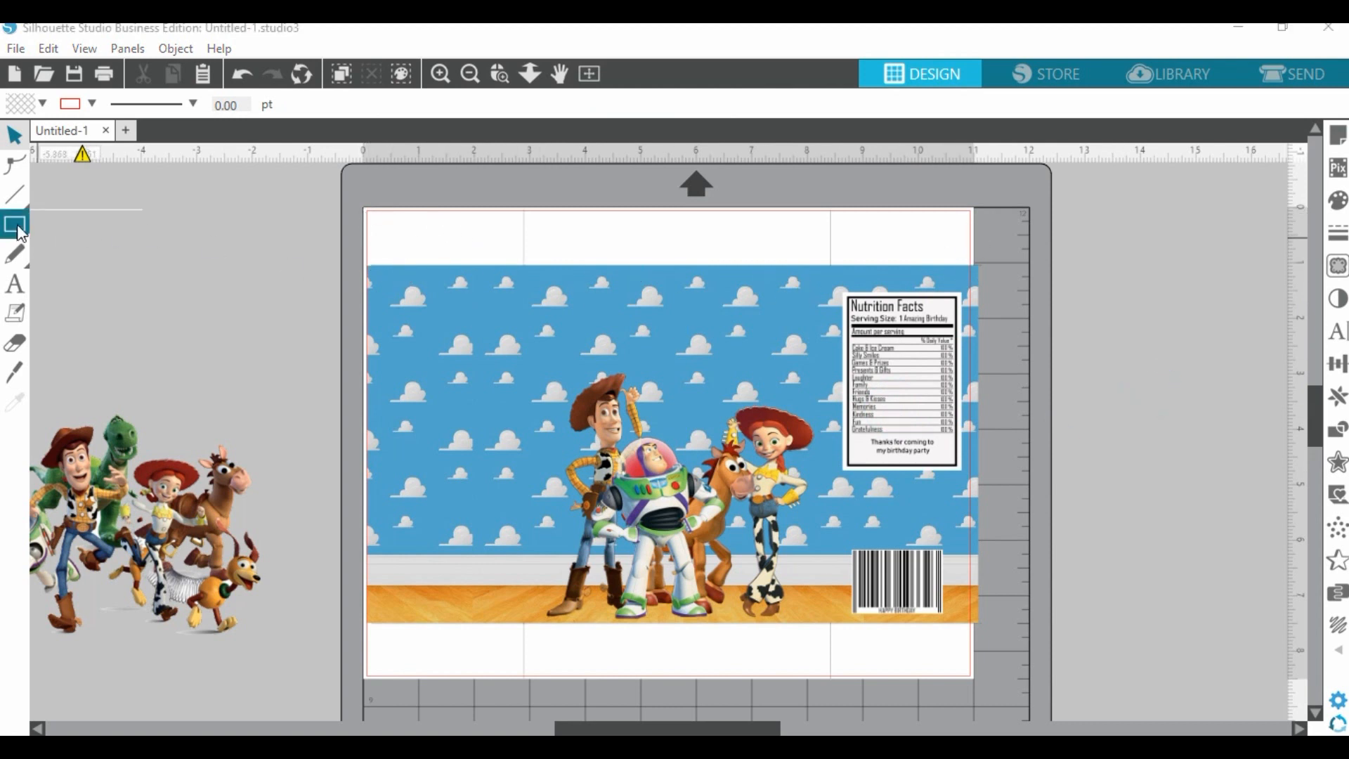
Undo the stray shape and draw a rectangle covering the whole page, about 10.98 in wide and 8.48 in high.
{"action": "key", "text": "ctrl+z"}
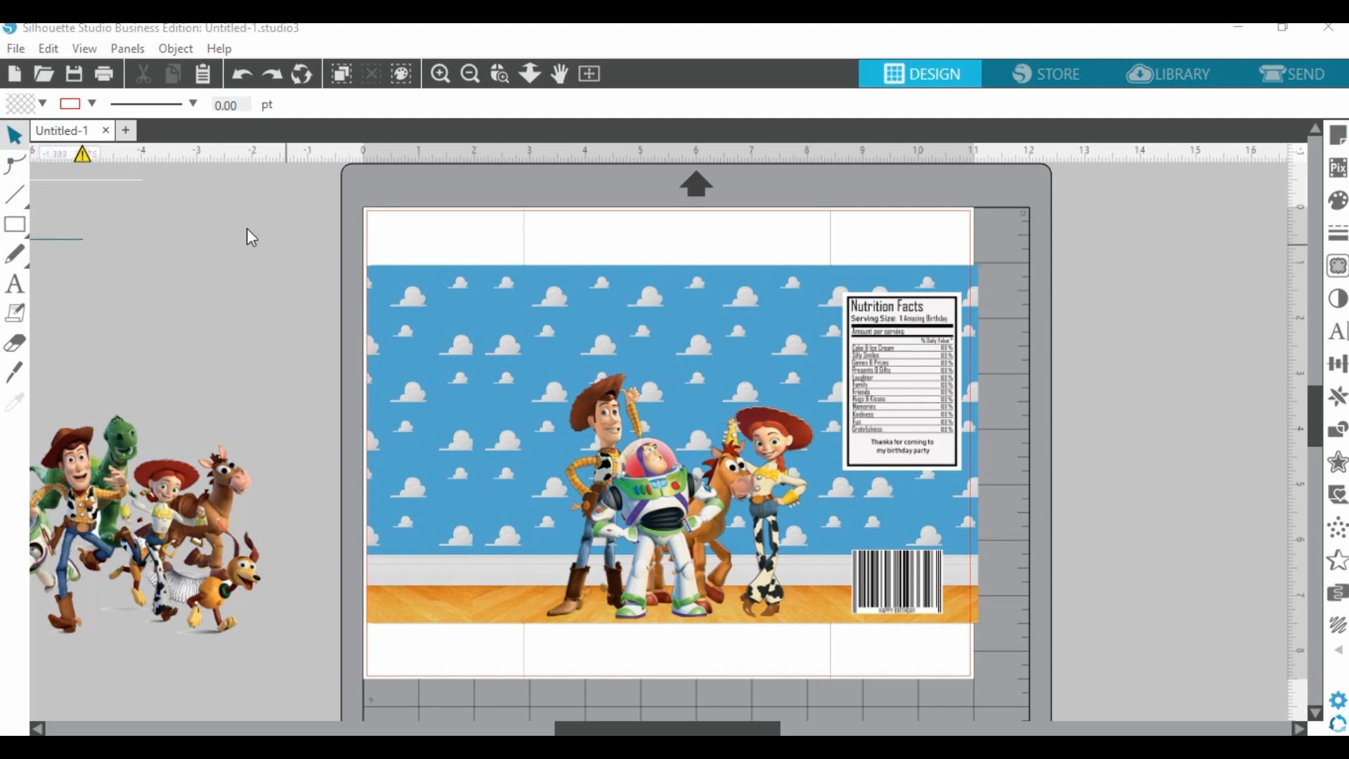
{"action": "left_click", "coordinate": [19, 231]}
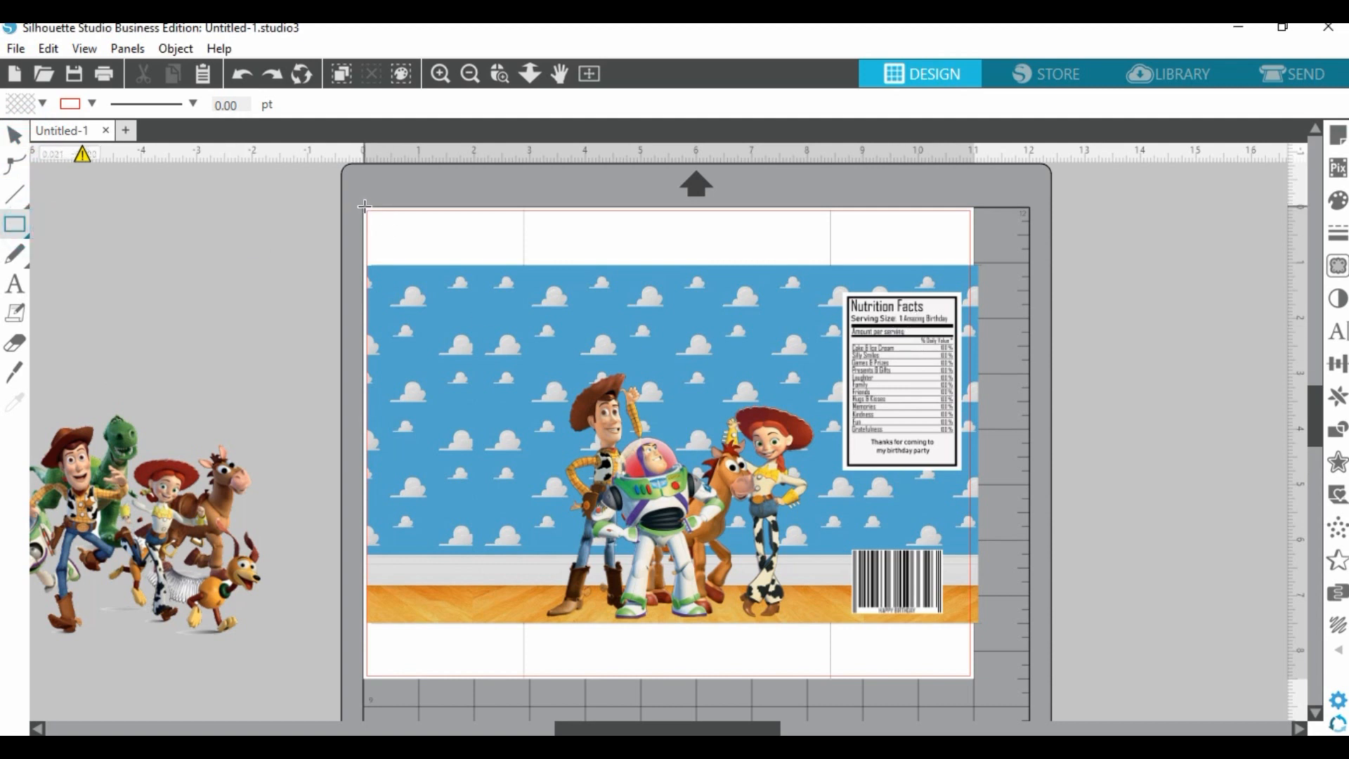
{"action": "mouse_move", "coordinate": [364, 205]}
{"action": "left_mouse_down"}
{"action": "mouse_move", "coordinate": [509, 245]}
{"action": "mouse_move", "coordinate": [734, 699]}
{"action": "mouse_move", "coordinate": [981, 675]}
{"action": "left_mouse_up"}
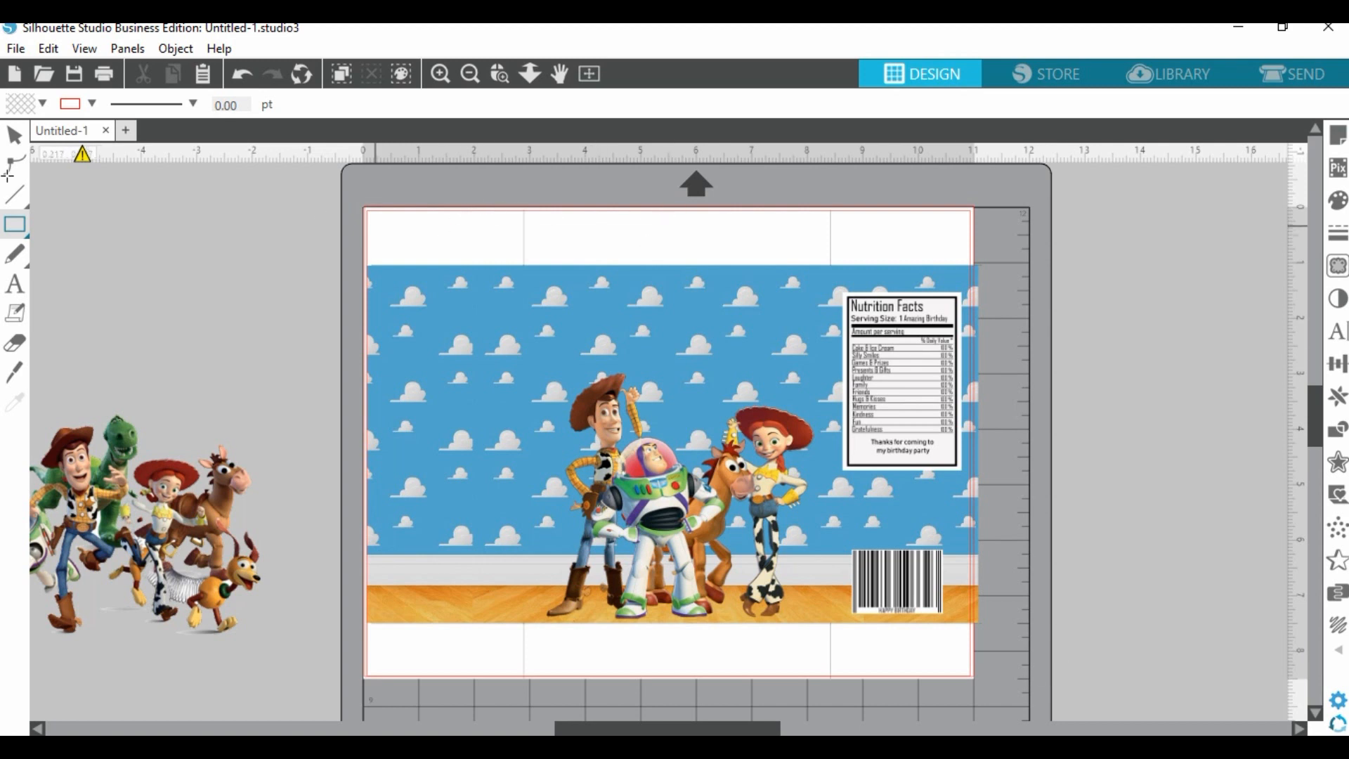
{"action": "left_click", "coordinate": [14, 134]}
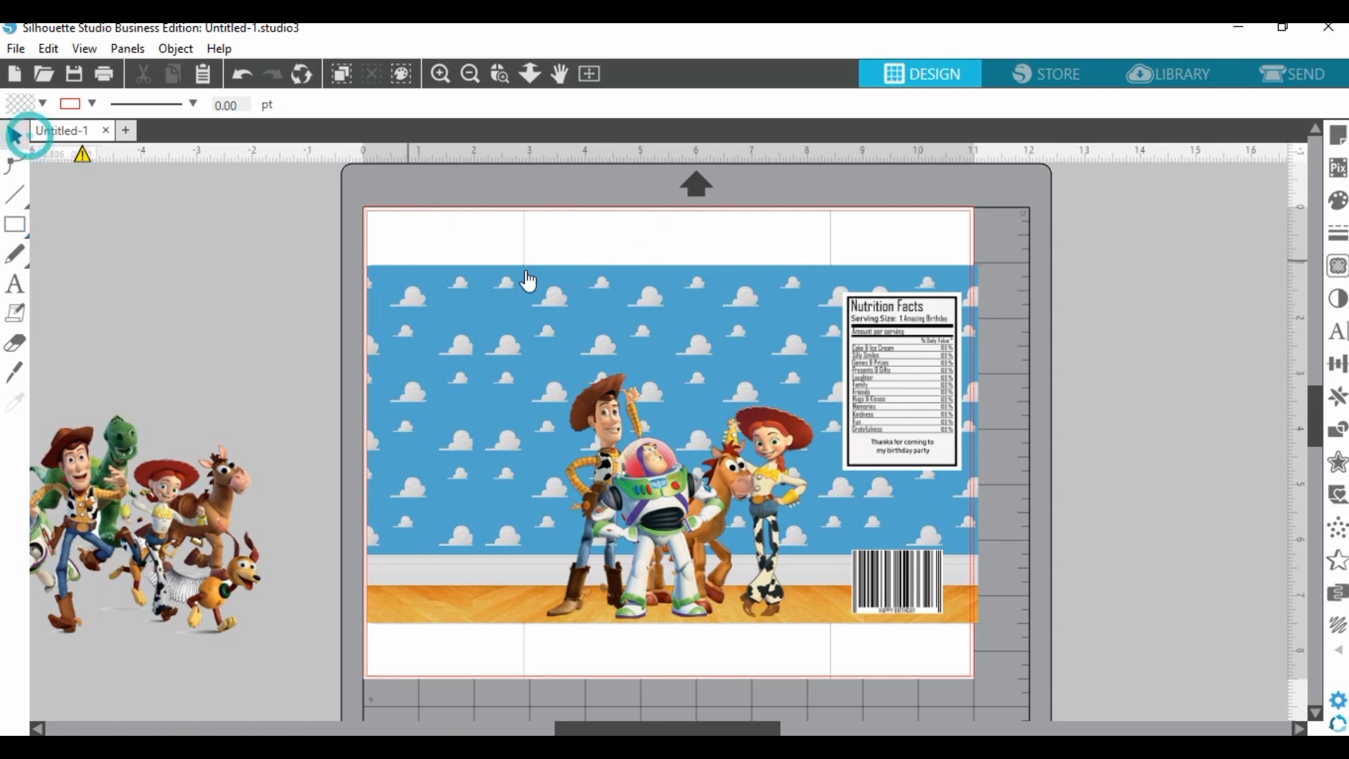
Fill the page-sized rectangle with the blue sampled from the cloud wallpaper background.
{"action": "left_click", "coordinate": [541, 219]}
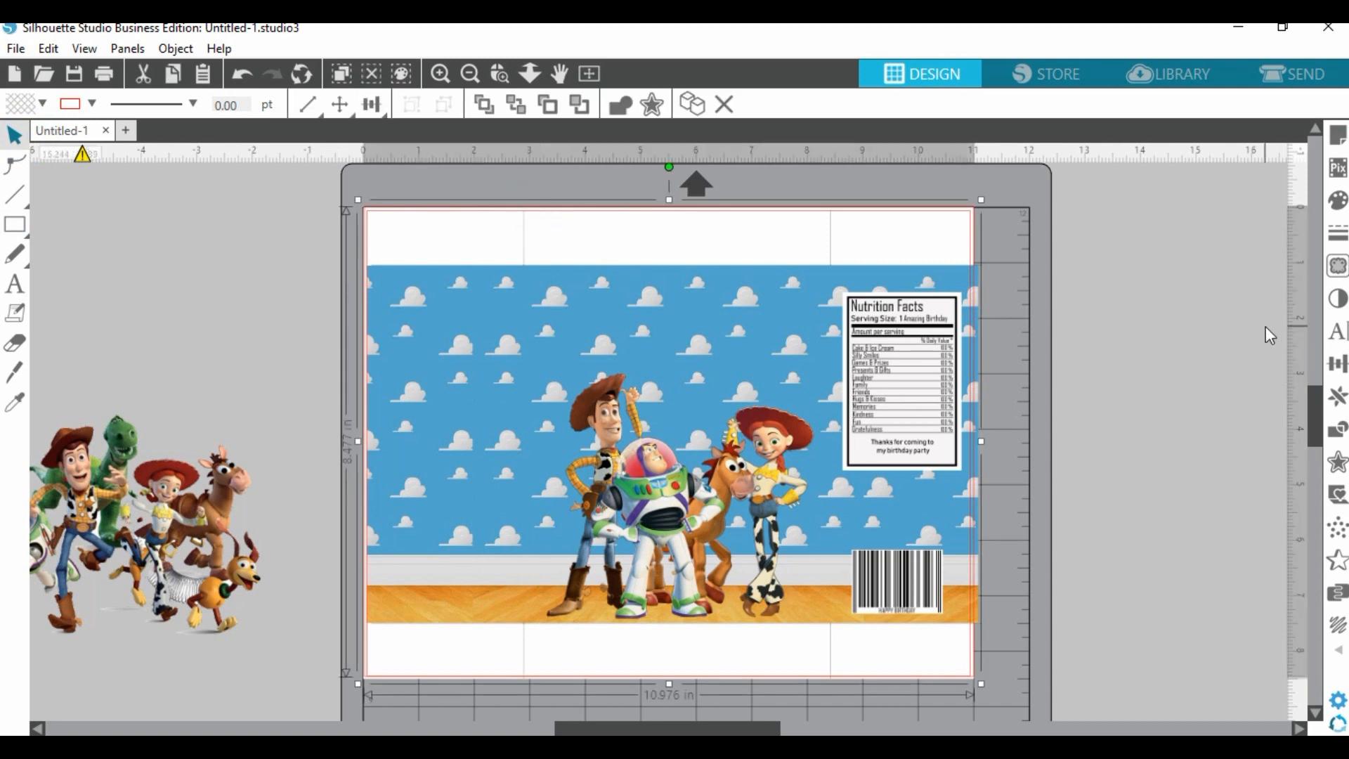
{"action": "left_click", "coordinate": [1339, 206]}
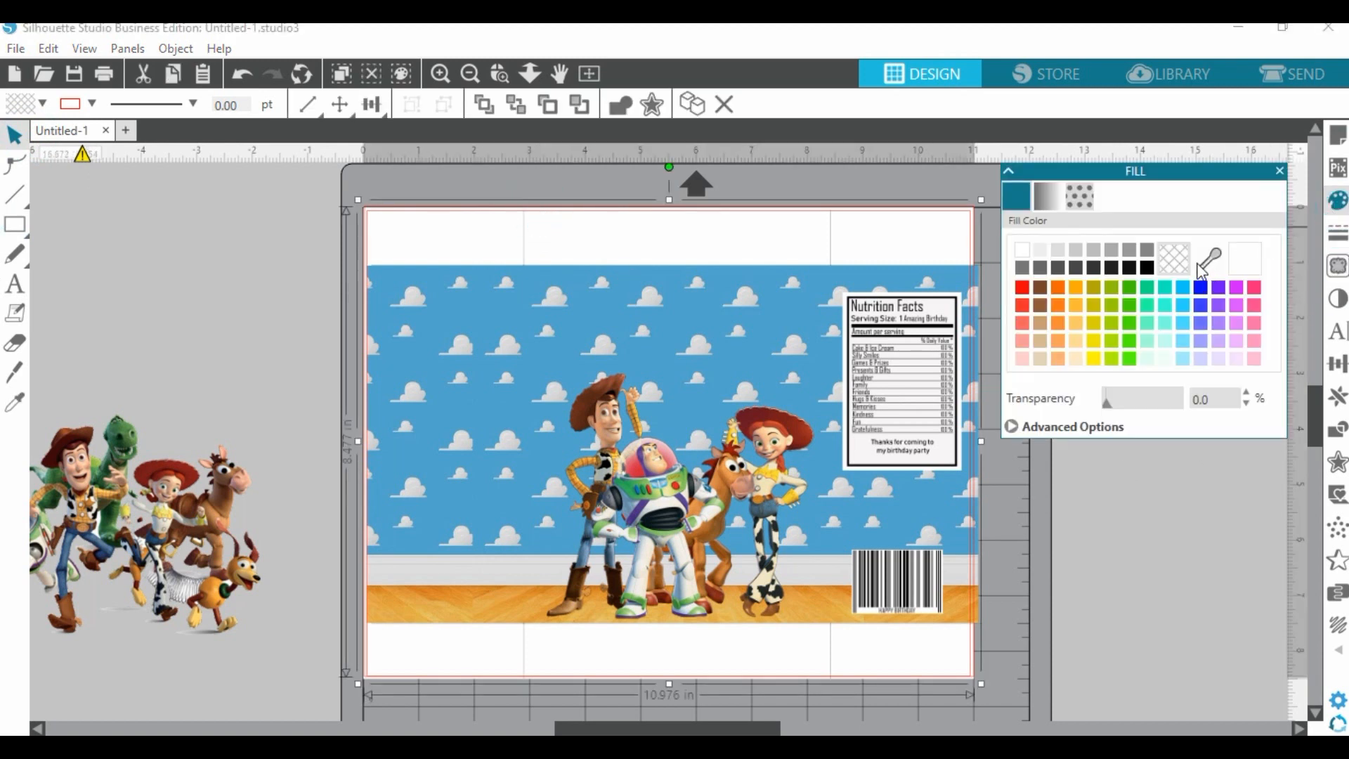
{"action": "left_click", "coordinate": [1211, 259]}
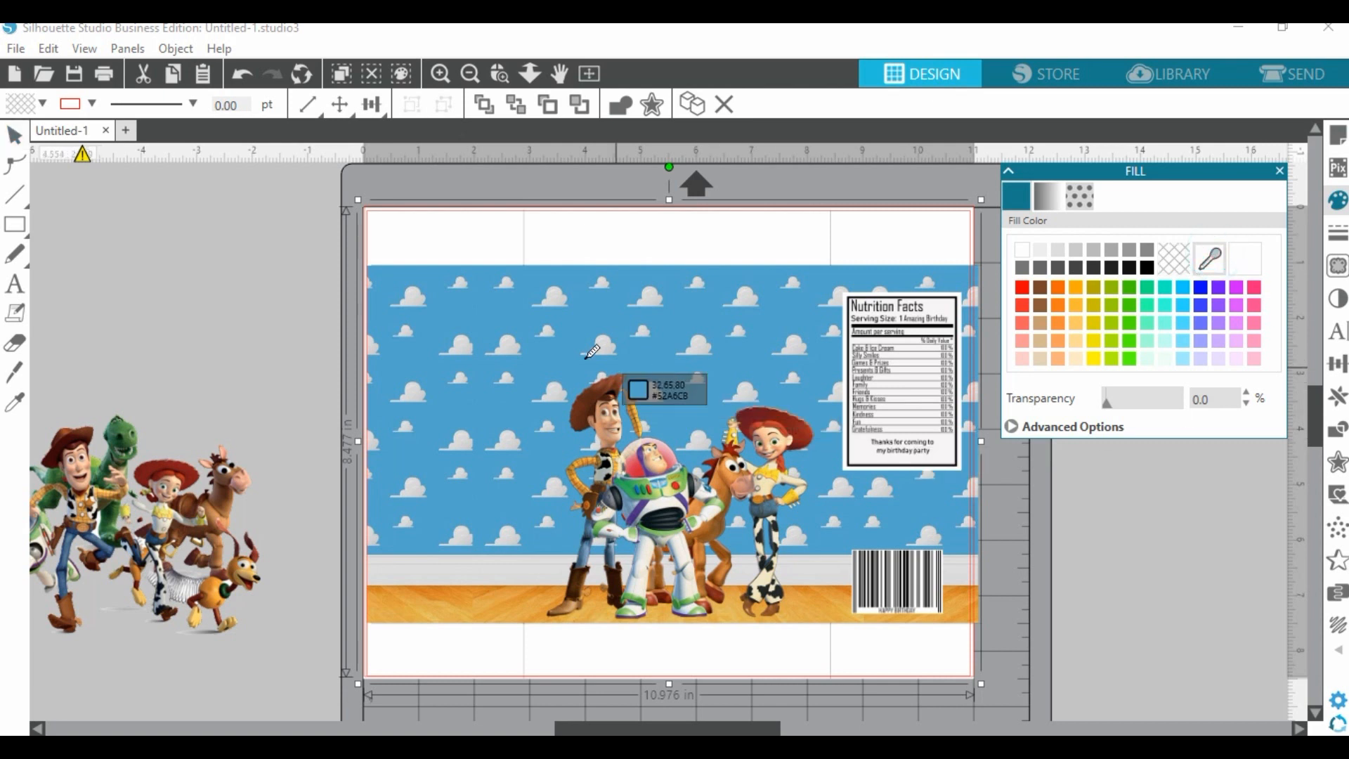
{"action": "left_click", "coordinate": [556, 352]}
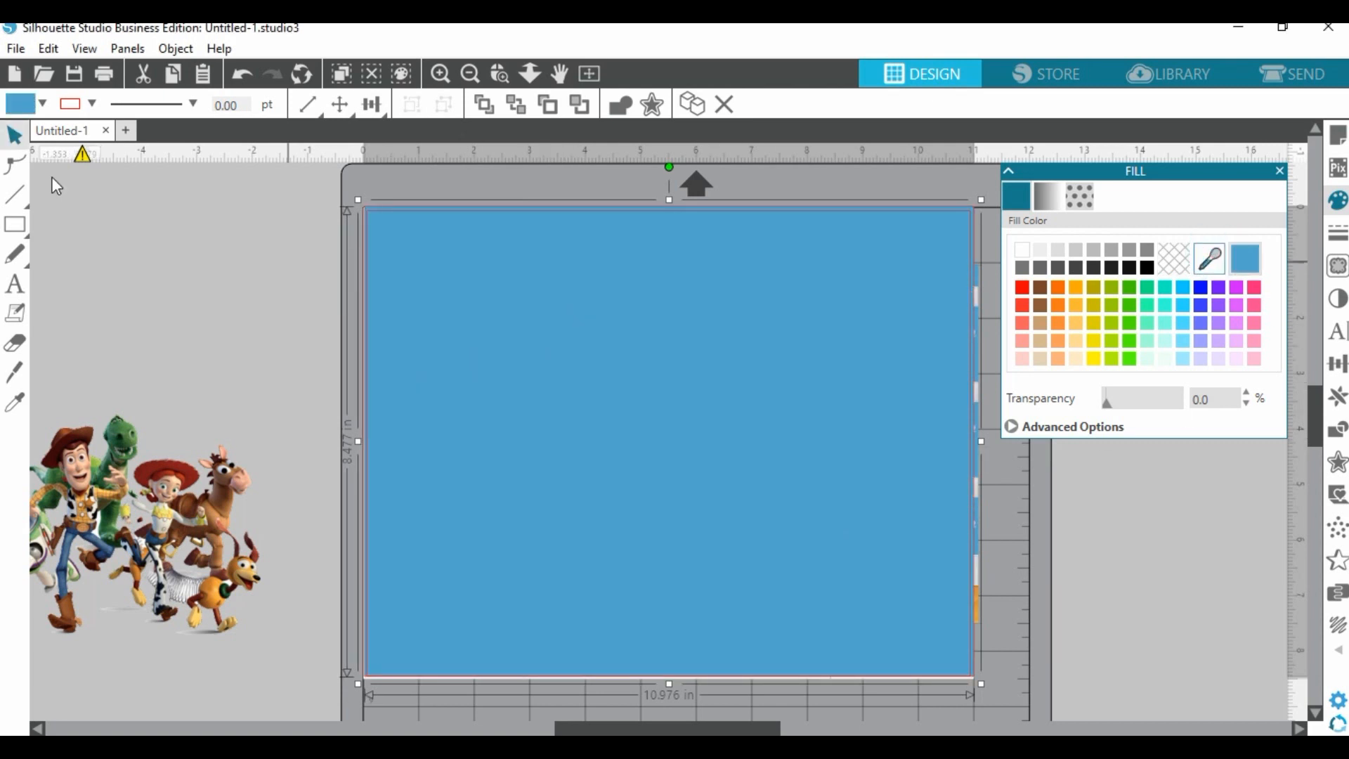
Send the blue rectangle to the back, behind the background, characters and labels.
{"action": "right_click", "coordinate": [687, 328]}
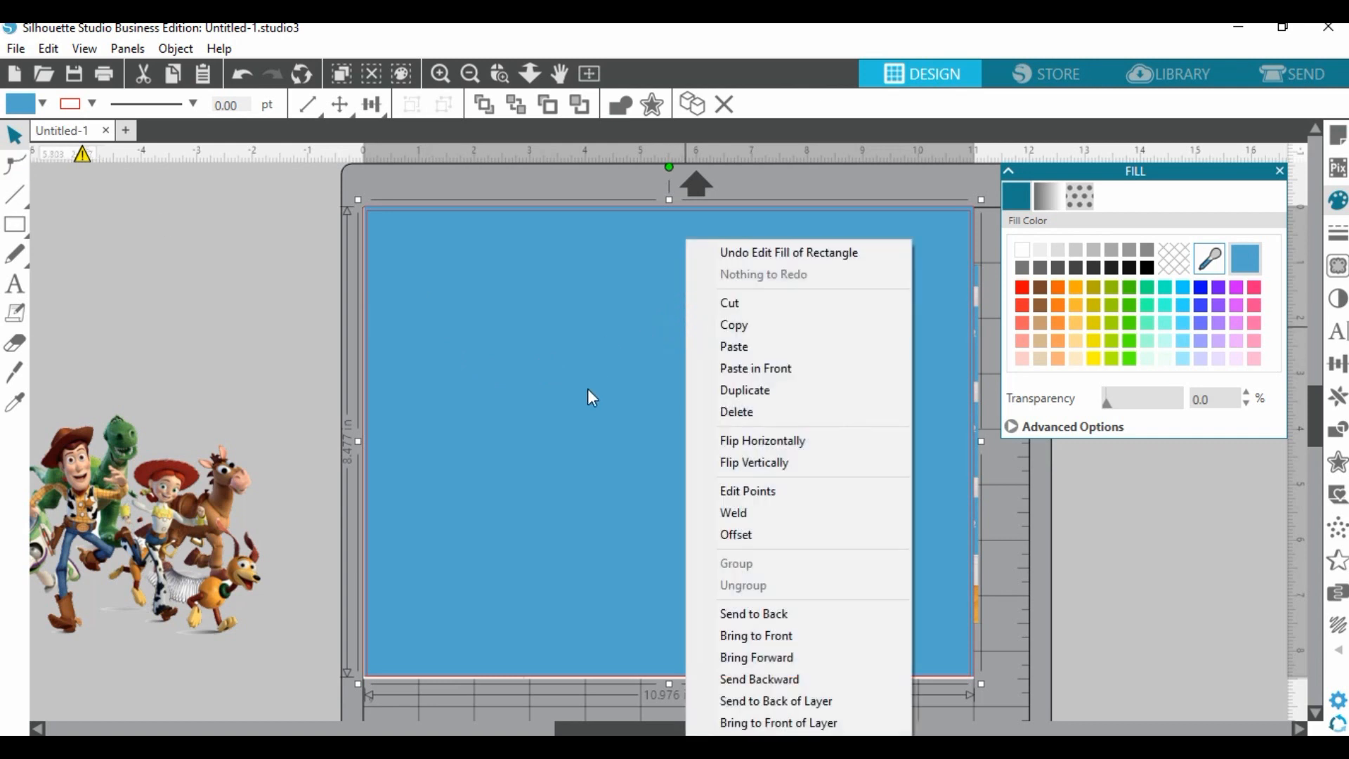
{"action": "left_click", "coordinate": [795, 613]}
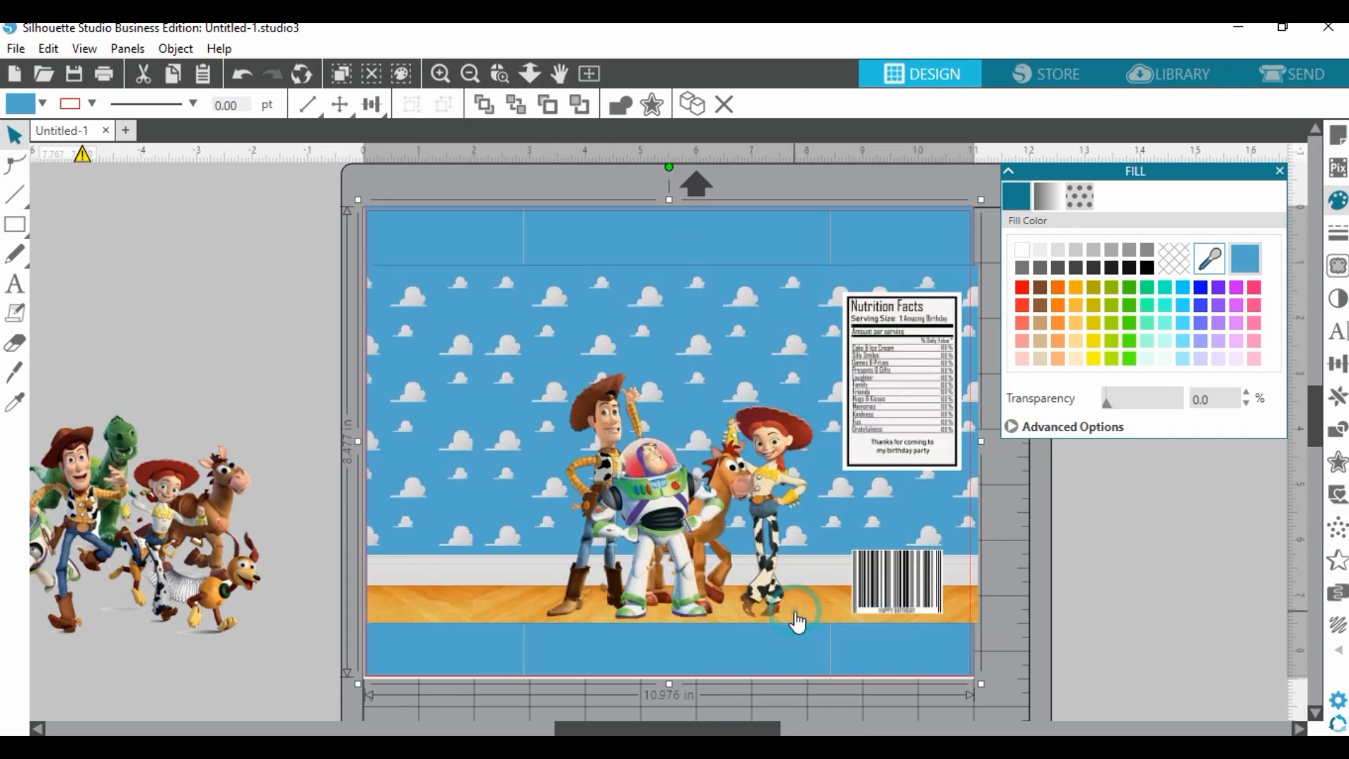
{"action": "left_click", "coordinate": [1265, 660]}
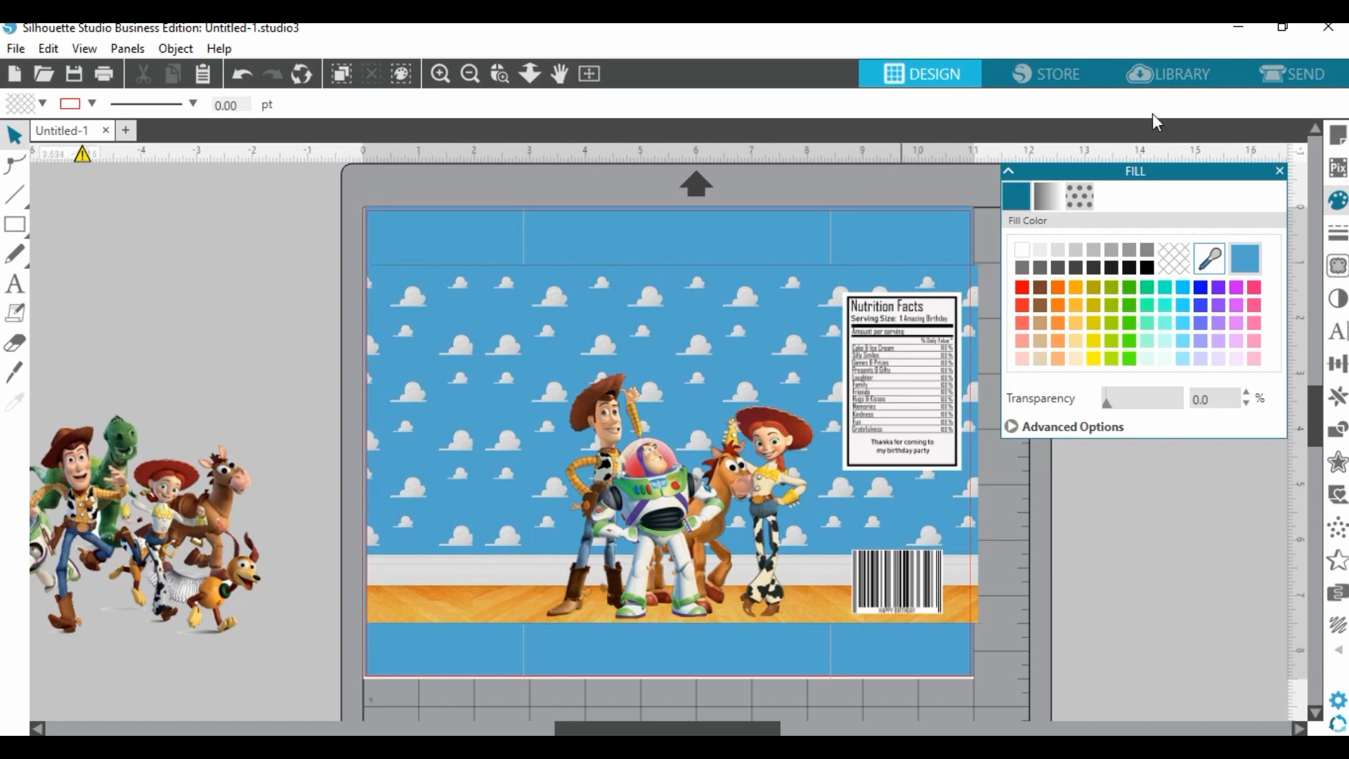
Merge the nice-toy-story-alphabet004 image from the TOY STORY library folder and place it left of the page.
{"action": "left_click", "coordinate": [1169, 70]}
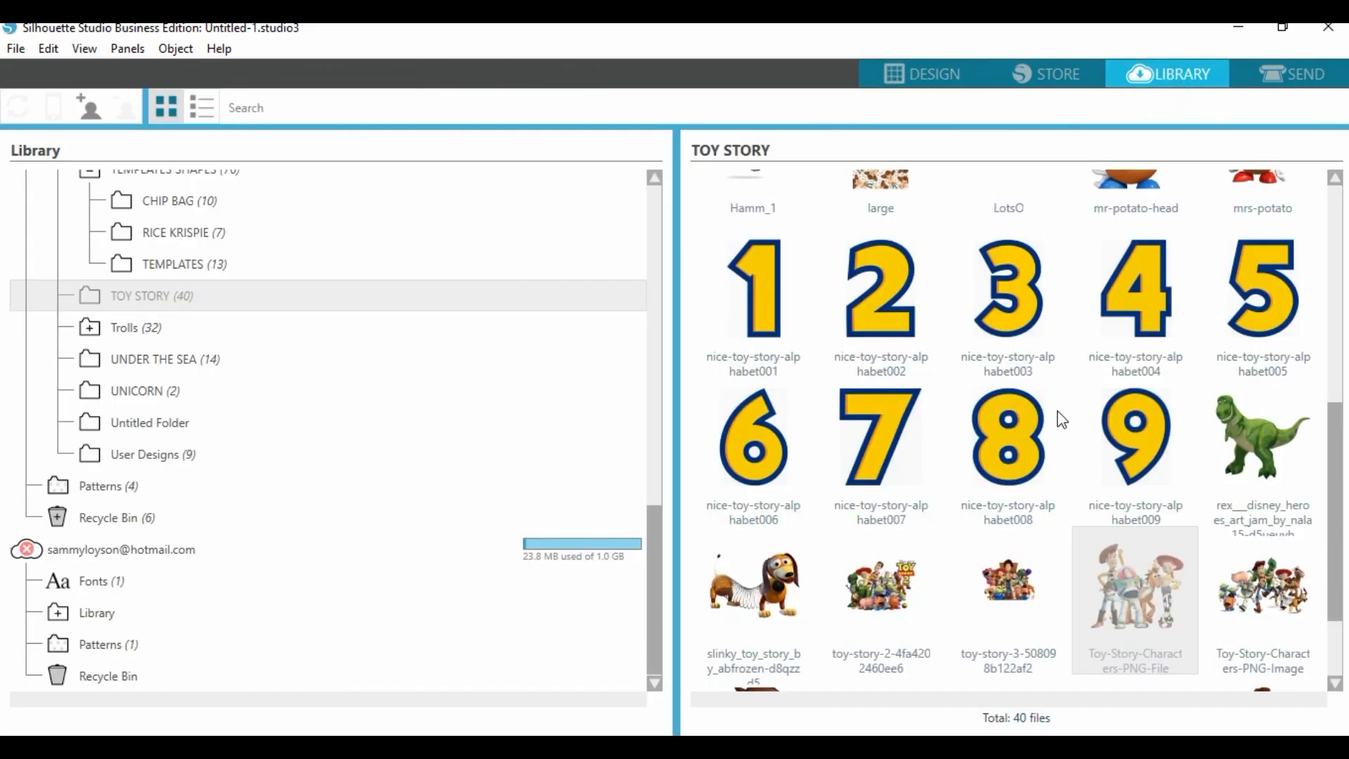
{"action": "right_click", "coordinate": [1142, 307]}
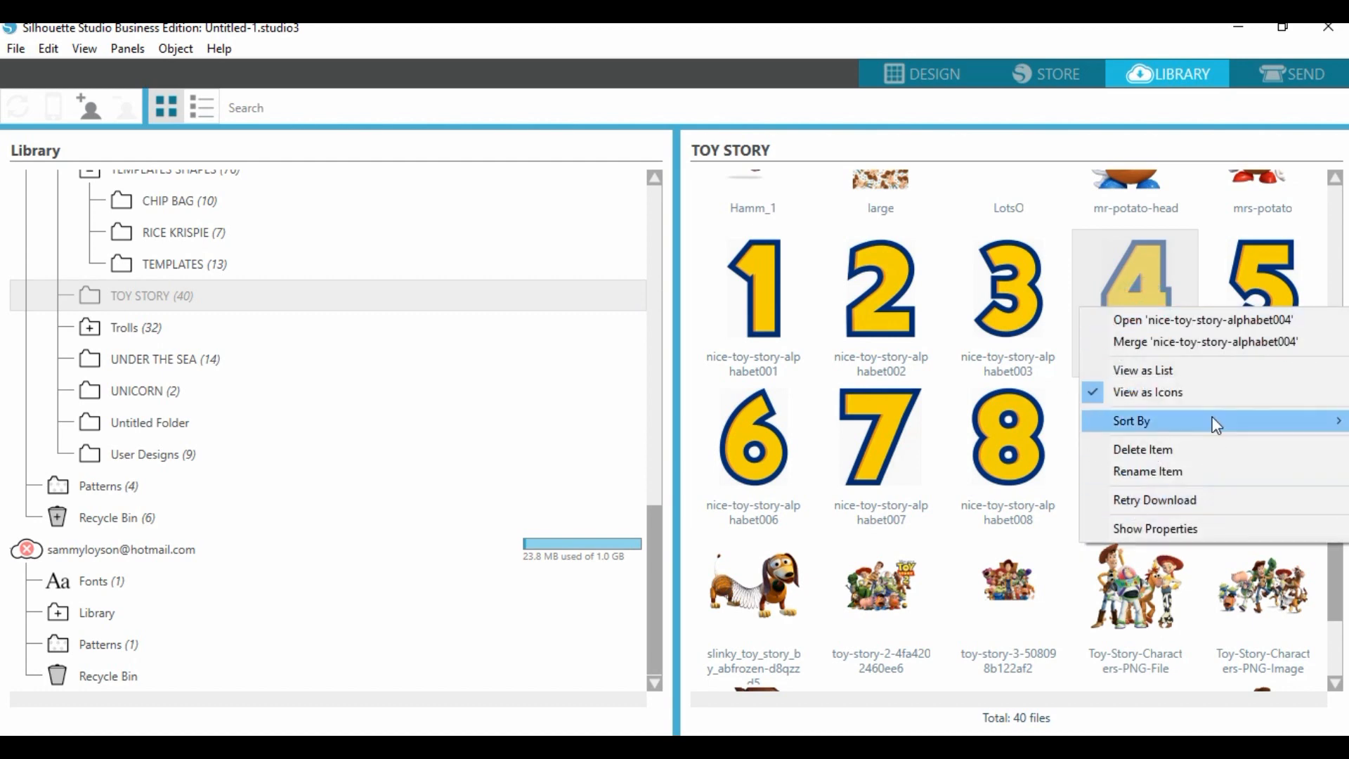
{"action": "left_click", "coordinate": [1163, 339]}
{"action": "left_click_drag", "start_coordinate": [472, 323], "coordinate": [262, 296]}
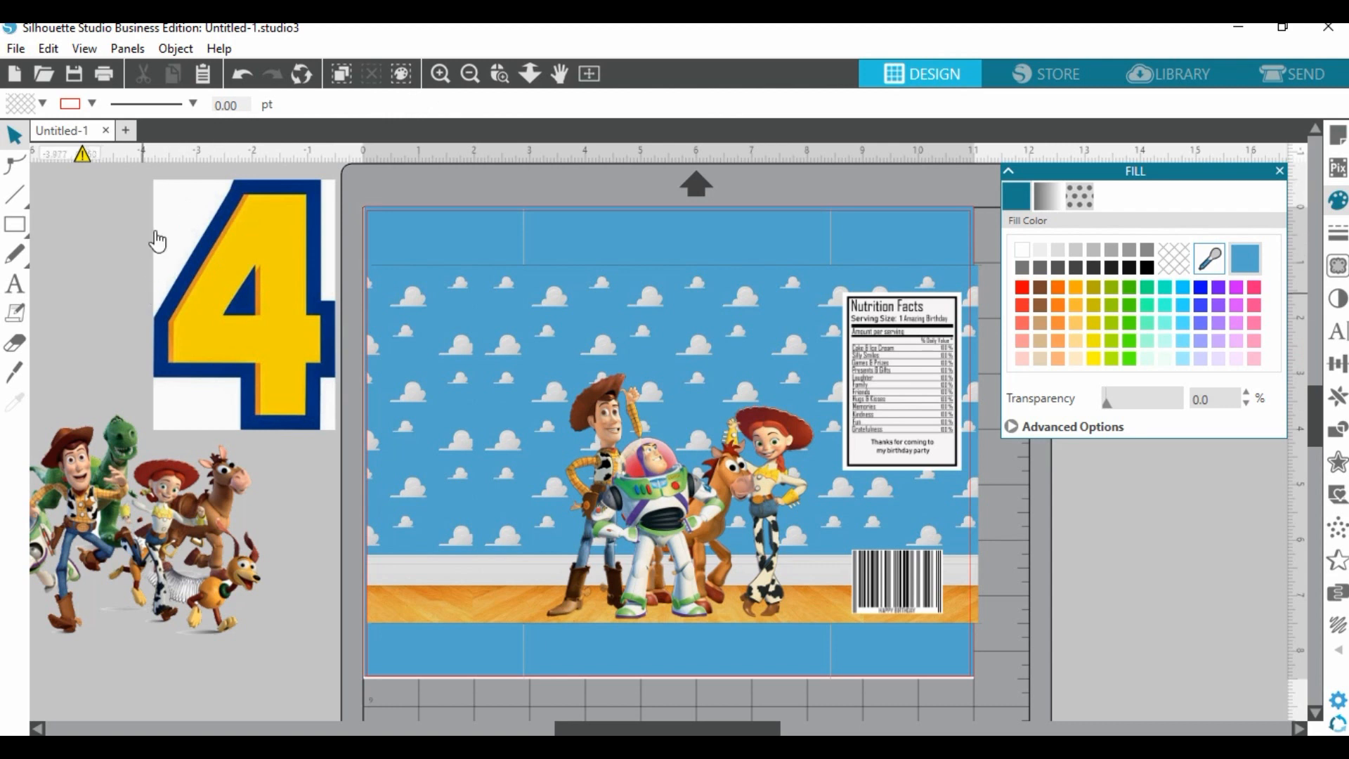
Trace and detach the number 4 image to separate it from its white background.
{"action": "left_click", "coordinate": [261, 289]}
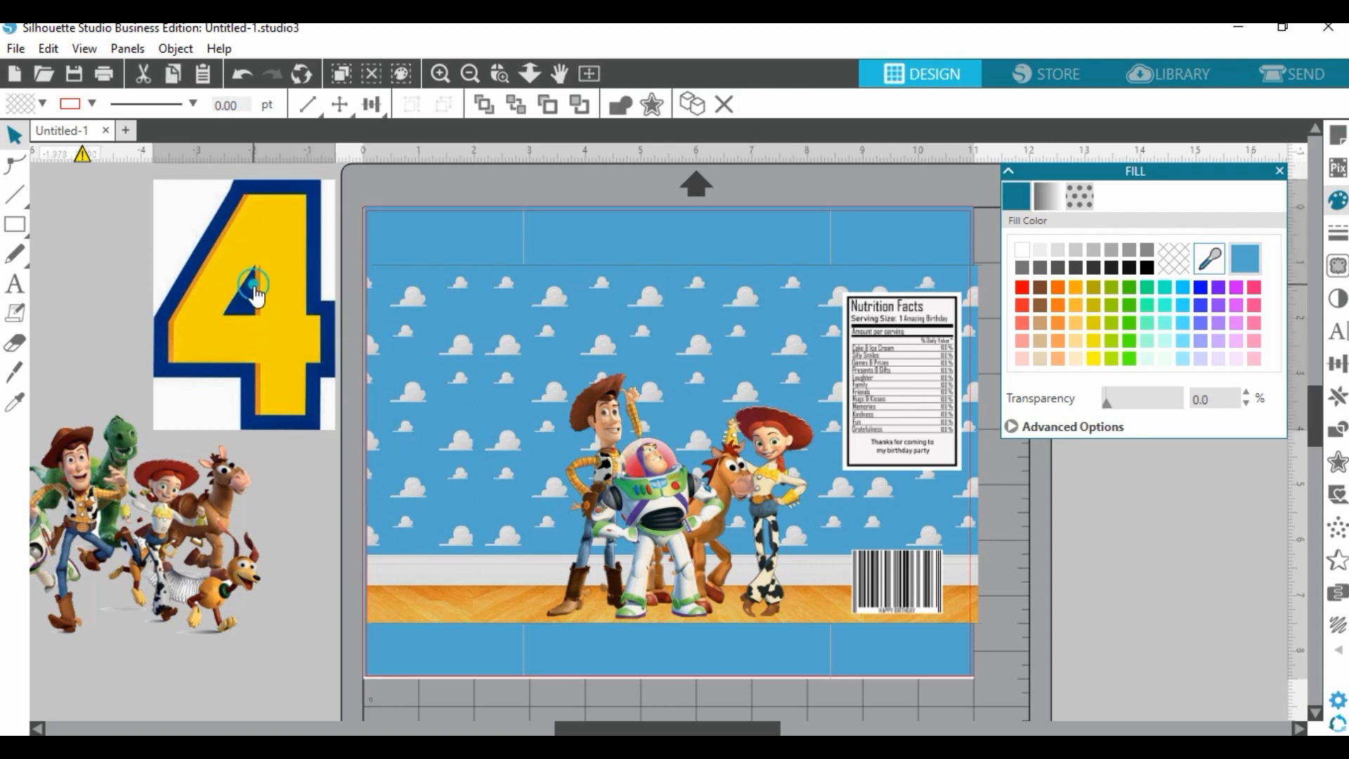
{"action": "left_click", "coordinate": [1337, 267]}
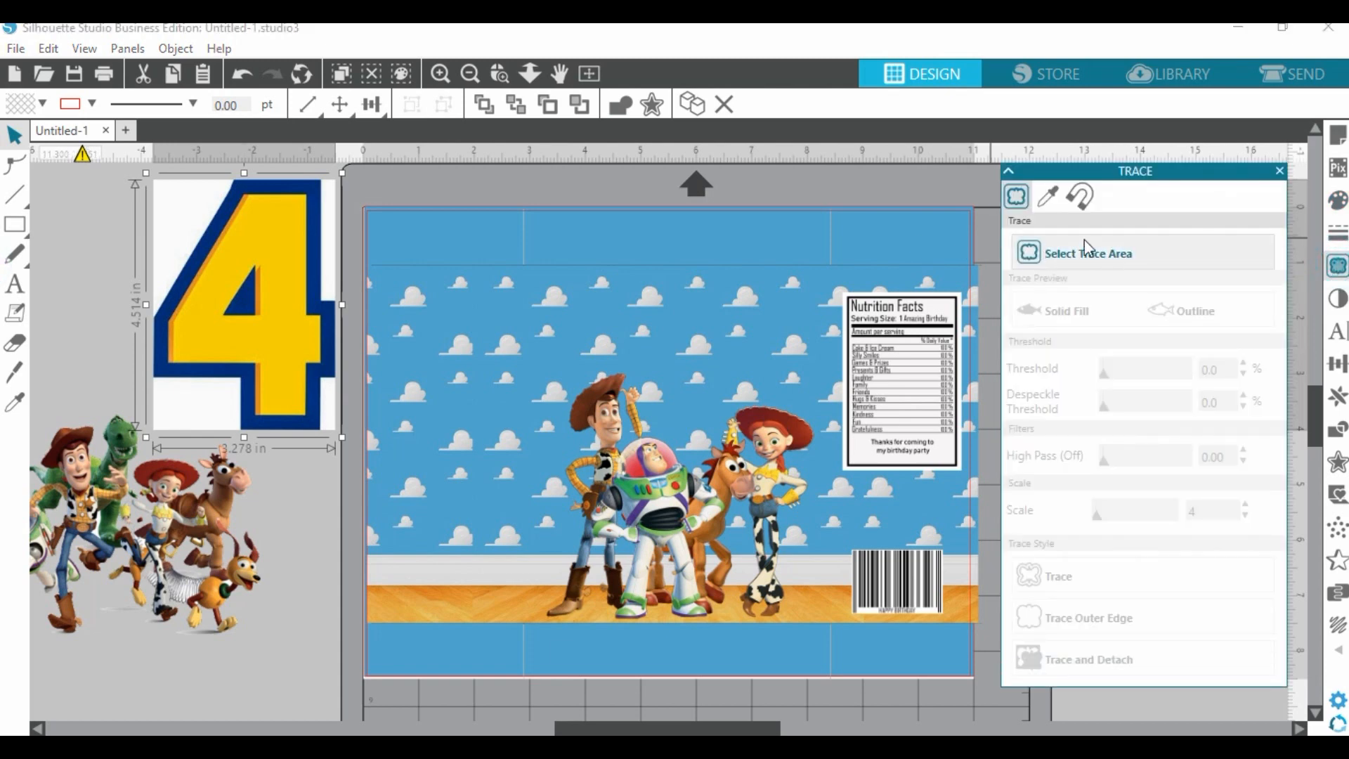
{"action": "left_click", "coordinate": [1108, 249]}
{"action": "mouse_move", "coordinate": [140, 179]}
{"action": "left_mouse_down"}
{"action": "mouse_move", "coordinate": [321, 235]}
{"action": "mouse_move", "coordinate": [351, 313]}
{"action": "mouse_move", "coordinate": [347, 440]}
{"action": "left_mouse_up"}
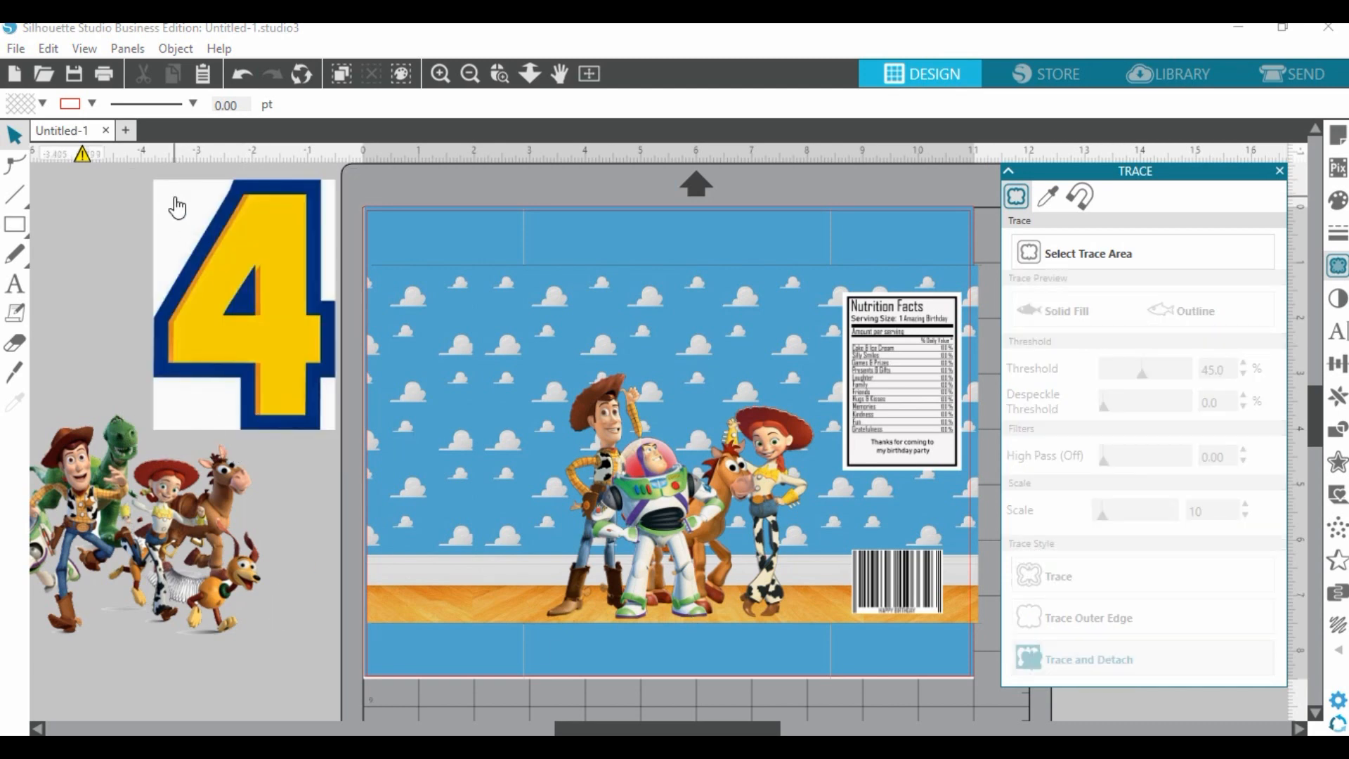
Delete the leftover white background pieces around the traced number 4.
{"action": "left_click", "coordinate": [177, 206]}
{"action": "key", "text": "Delete"}
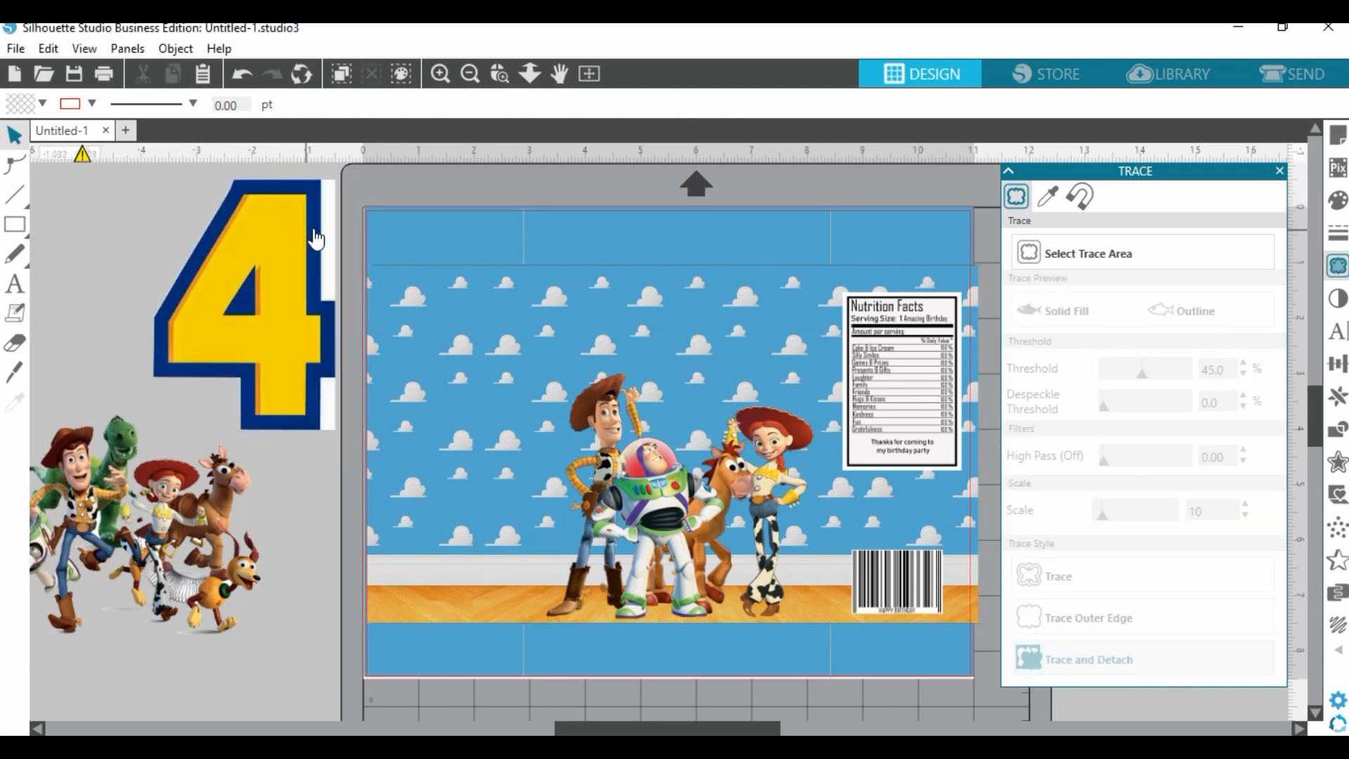
{"action": "left_click", "coordinate": [328, 235]}
{"action": "key", "text": "Delete"}
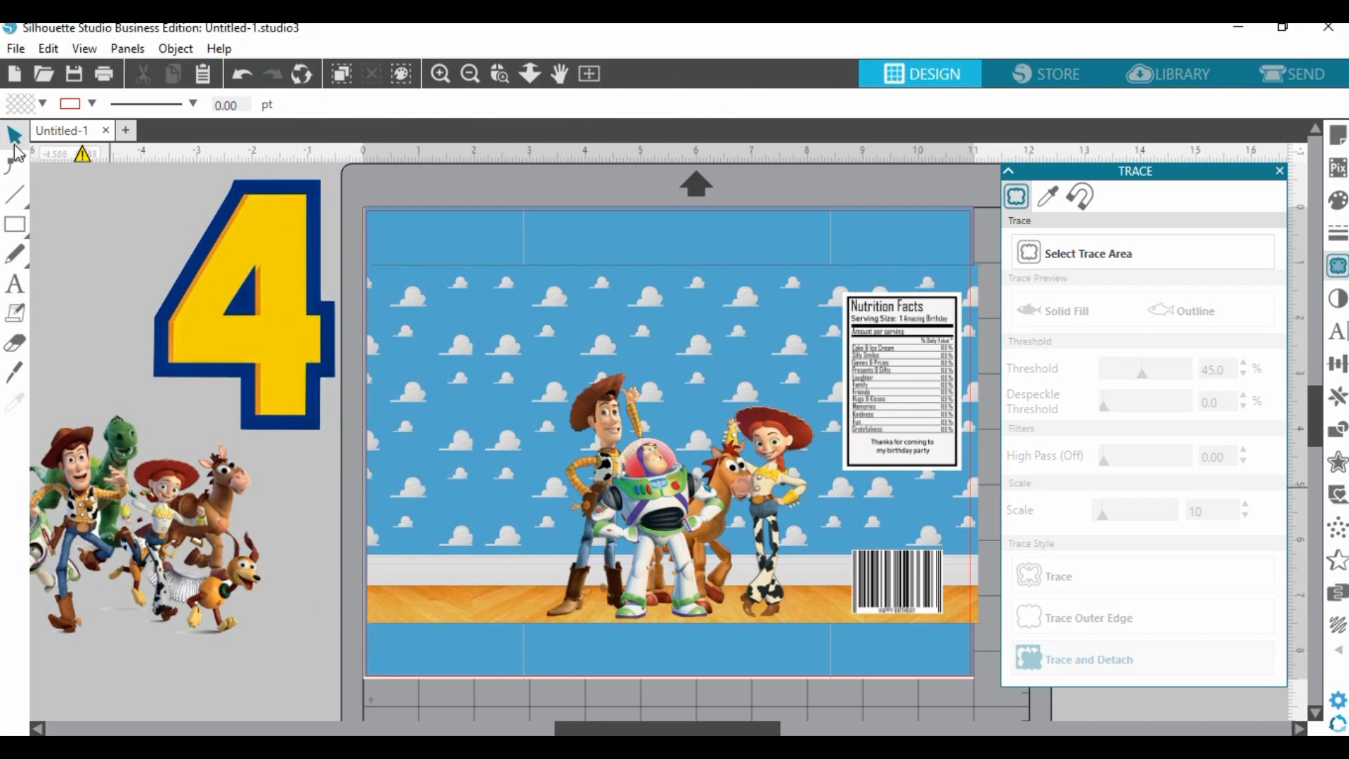
Shrink the number 4 to about 2.6 in high and place it above Jessie, beside the nutrition label.
{"action": "left_click", "coordinate": [292, 277]}
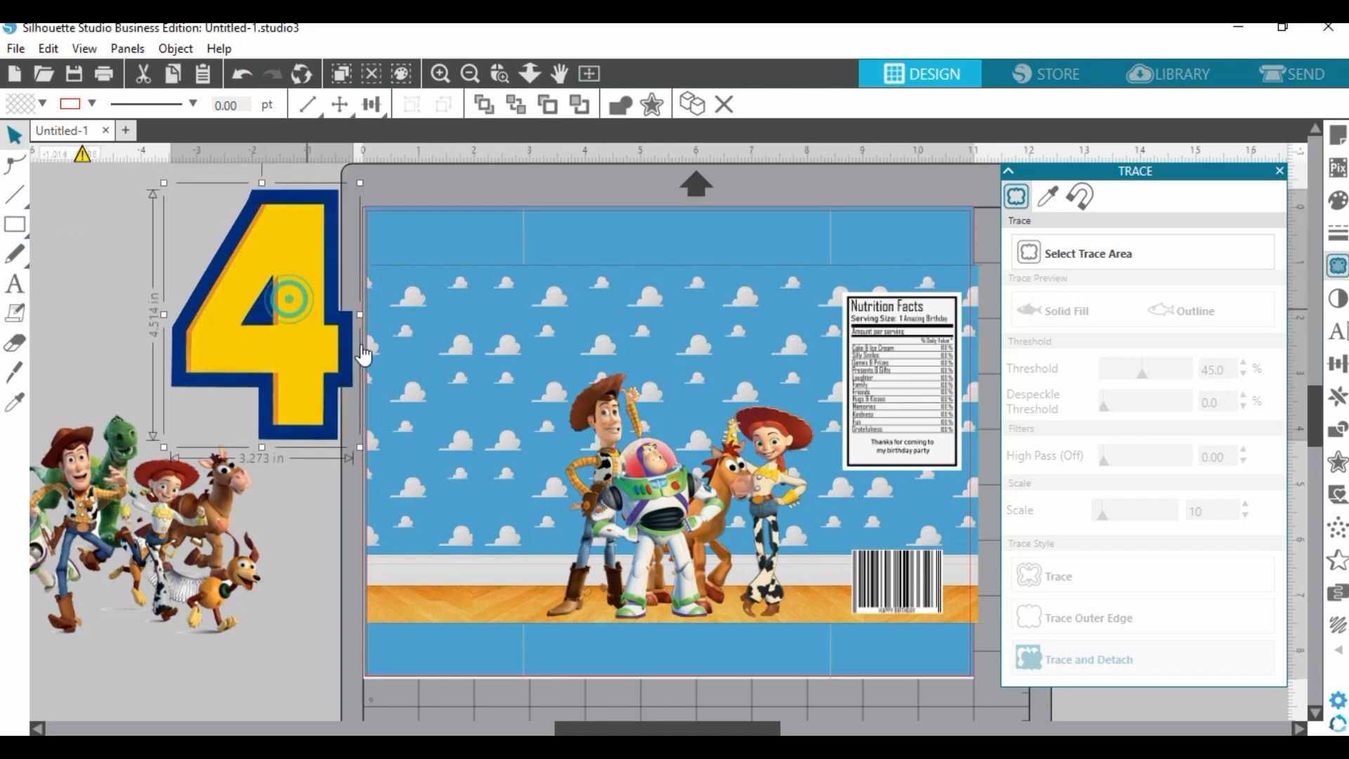
{"action": "left_click_drag", "start_coordinate": [286, 295], "coordinate": [777, 492]}
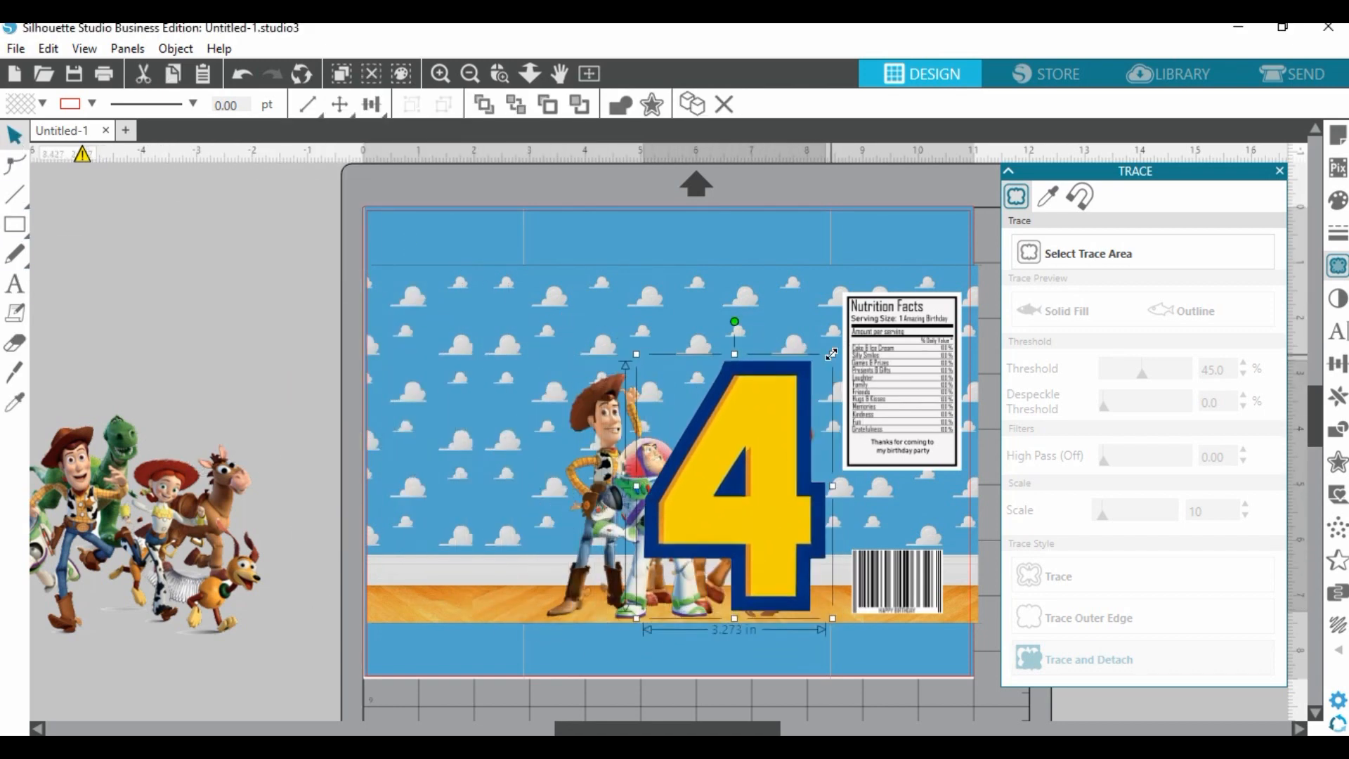
{"action": "left_click_drag", "start_coordinate": [830, 352], "coordinate": [779, 427]}
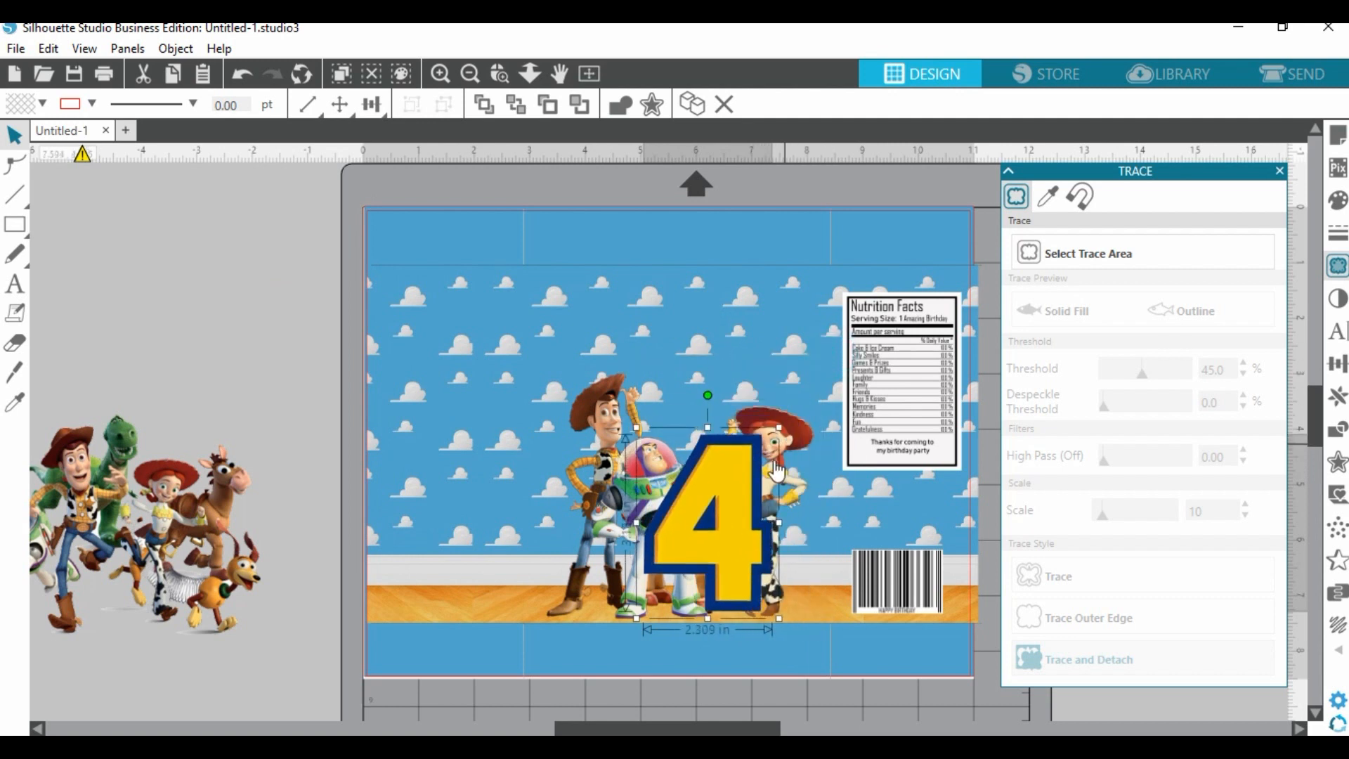
{"action": "left_click_drag", "start_coordinate": [727, 531], "coordinate": [788, 386]}
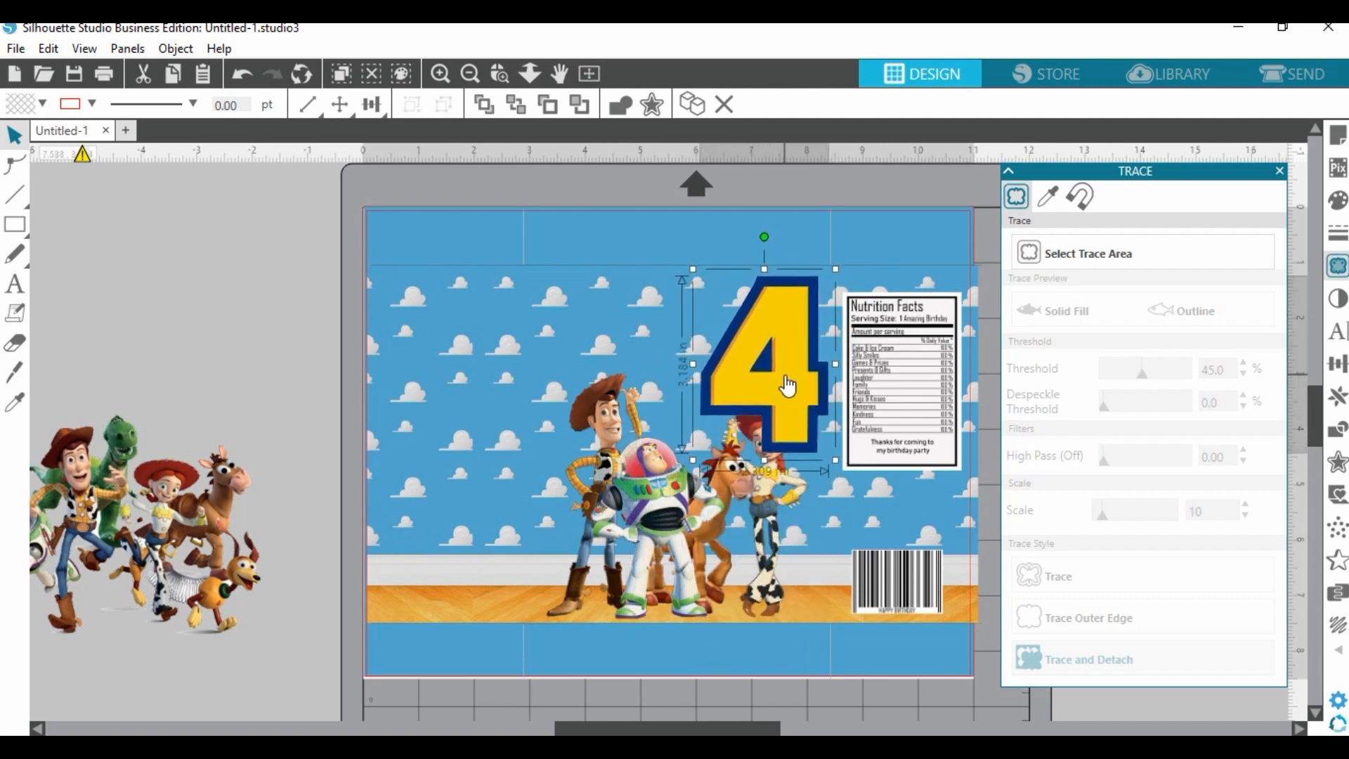
{"action": "left_click_drag", "start_coordinate": [836, 269], "coordinate": [812, 301]}
{"action": "left_click_drag", "start_coordinate": [779, 416], "coordinate": [804, 384]}
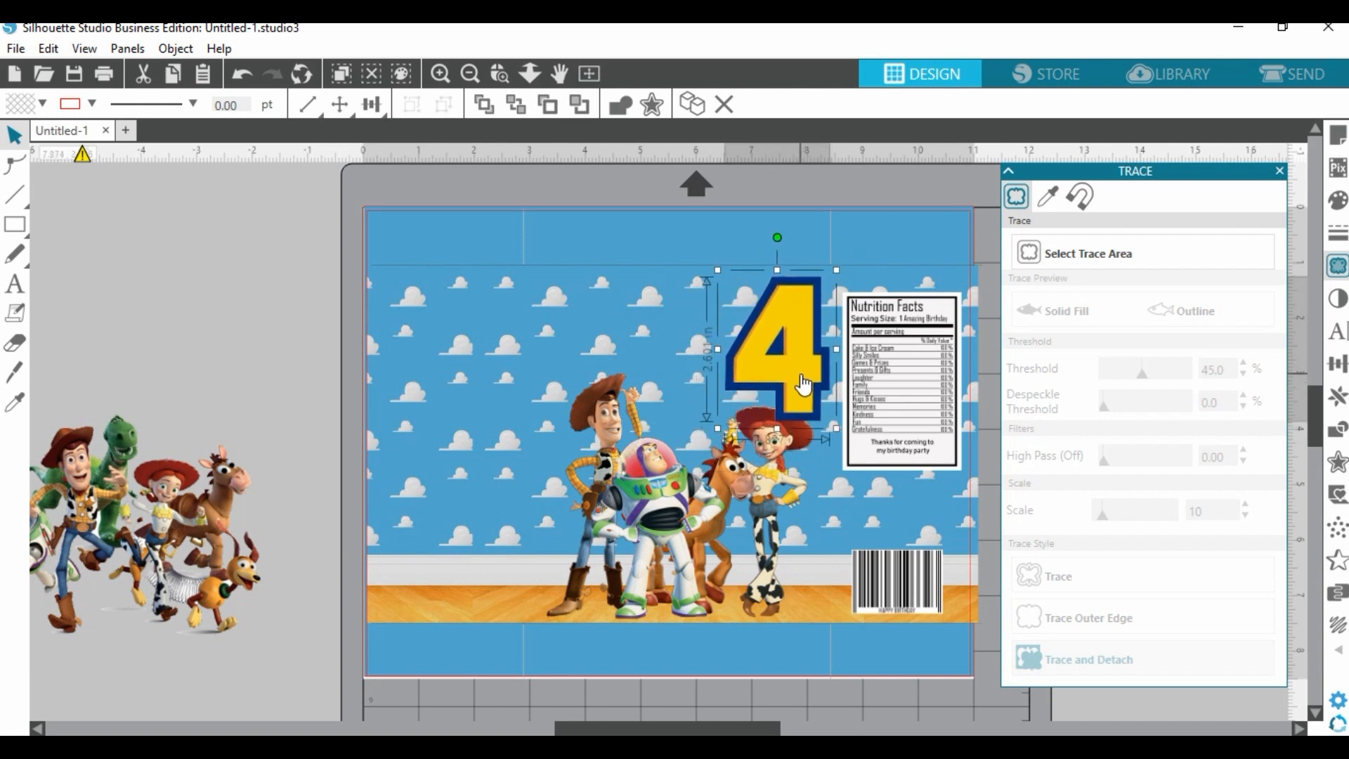
Put the number 4 behind the character clipart by bringing the characters to the front, and close the Trace settings.
{"action": "right_click", "coordinate": [805, 385]}
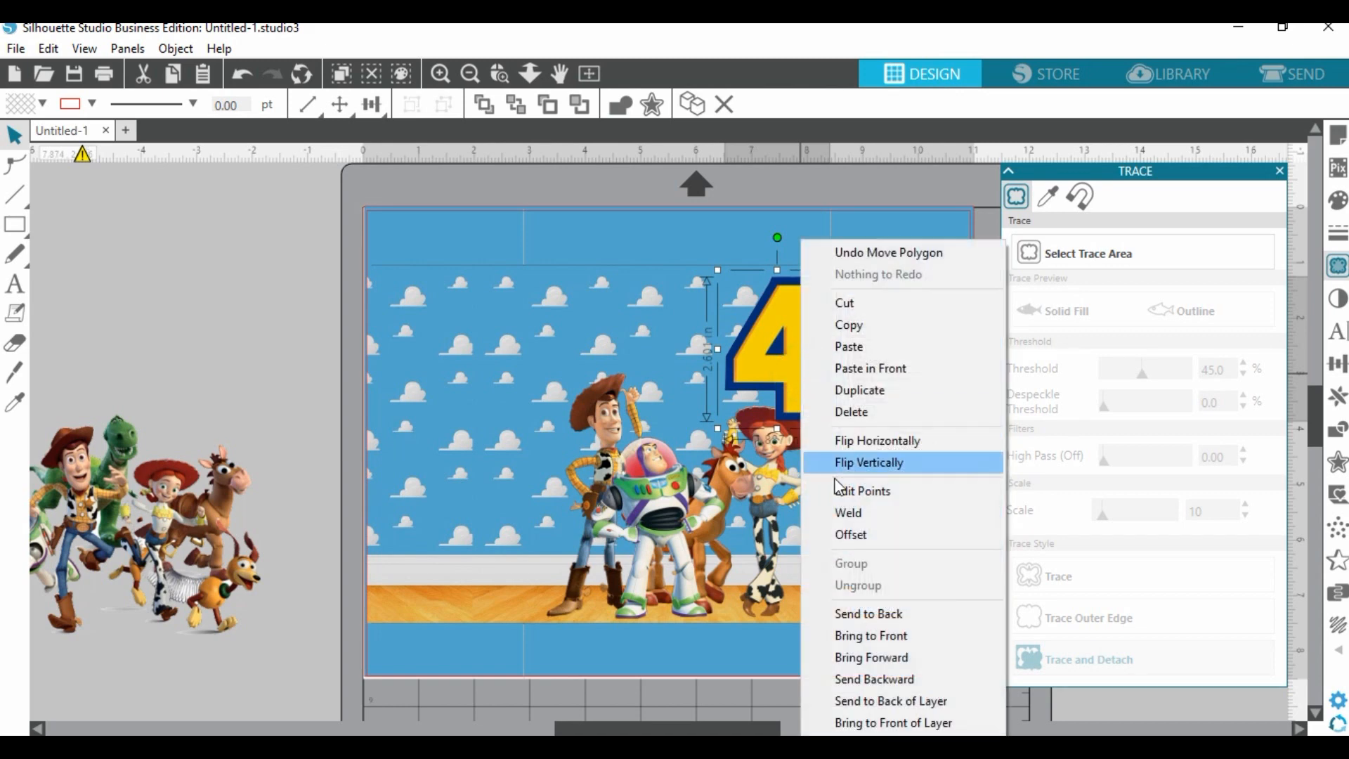
{"action": "left_click", "coordinate": [878, 680]}
{"action": "right_click", "coordinate": [802, 383]}
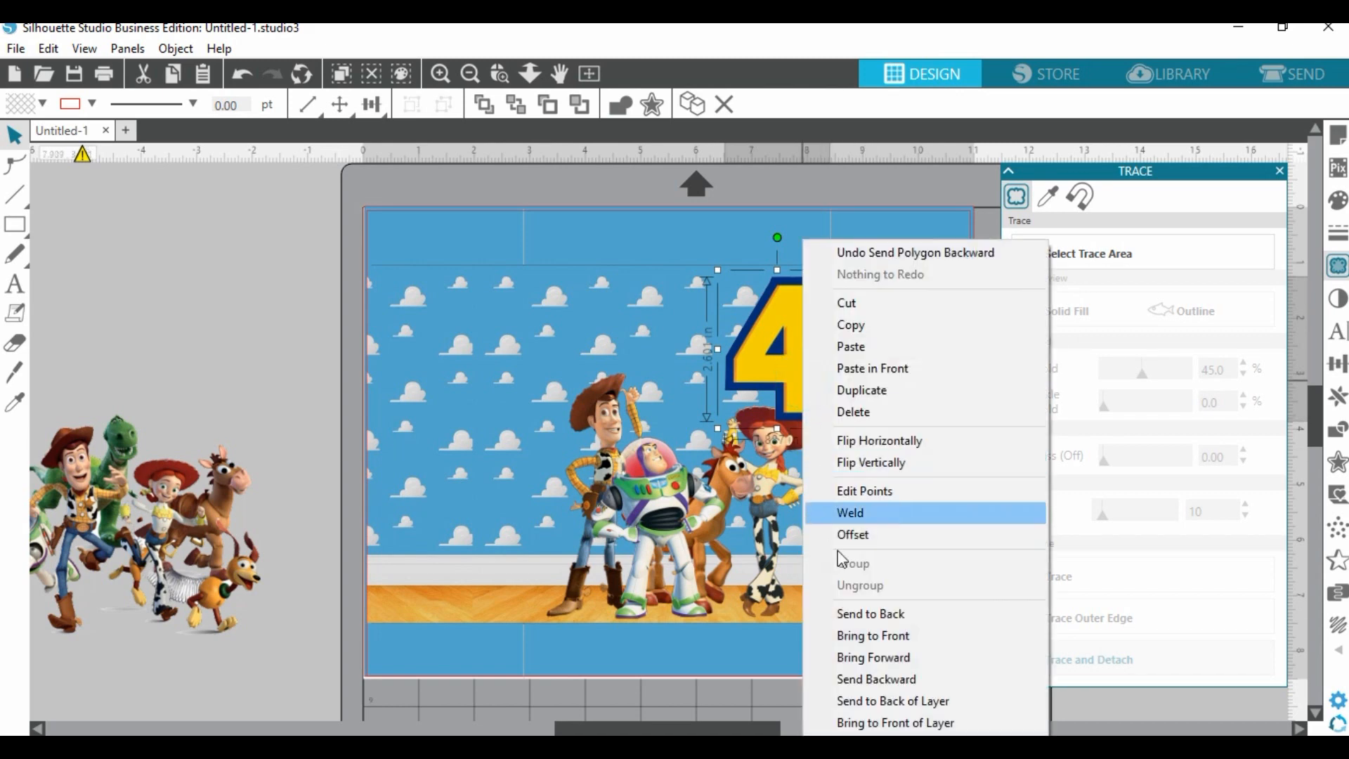
{"action": "left_click", "coordinate": [673, 490]}
{"action": "left_click", "coordinate": [673, 490]}
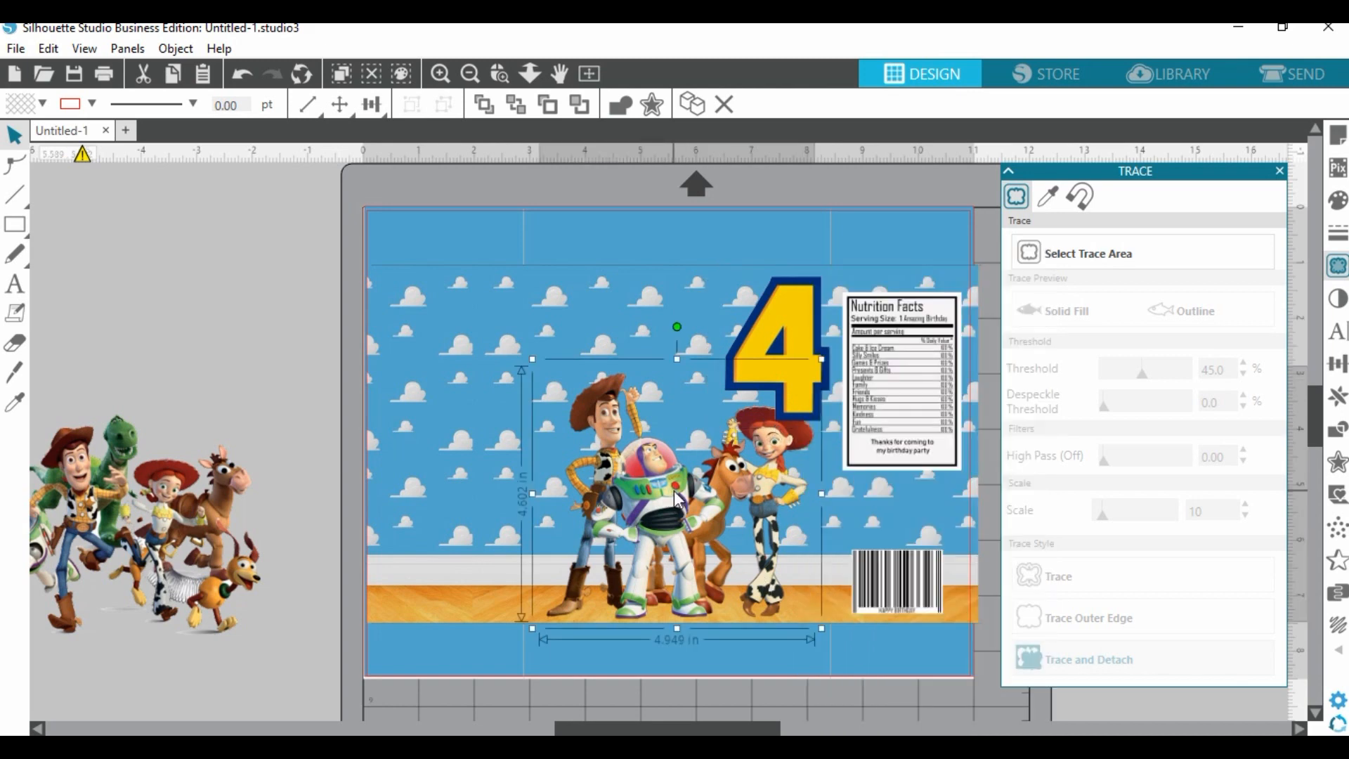
{"action": "right_click", "coordinate": [673, 490]}
{"action": "left_click", "coordinate": [769, 635]}
{"action": "left_click", "coordinate": [138, 248]}
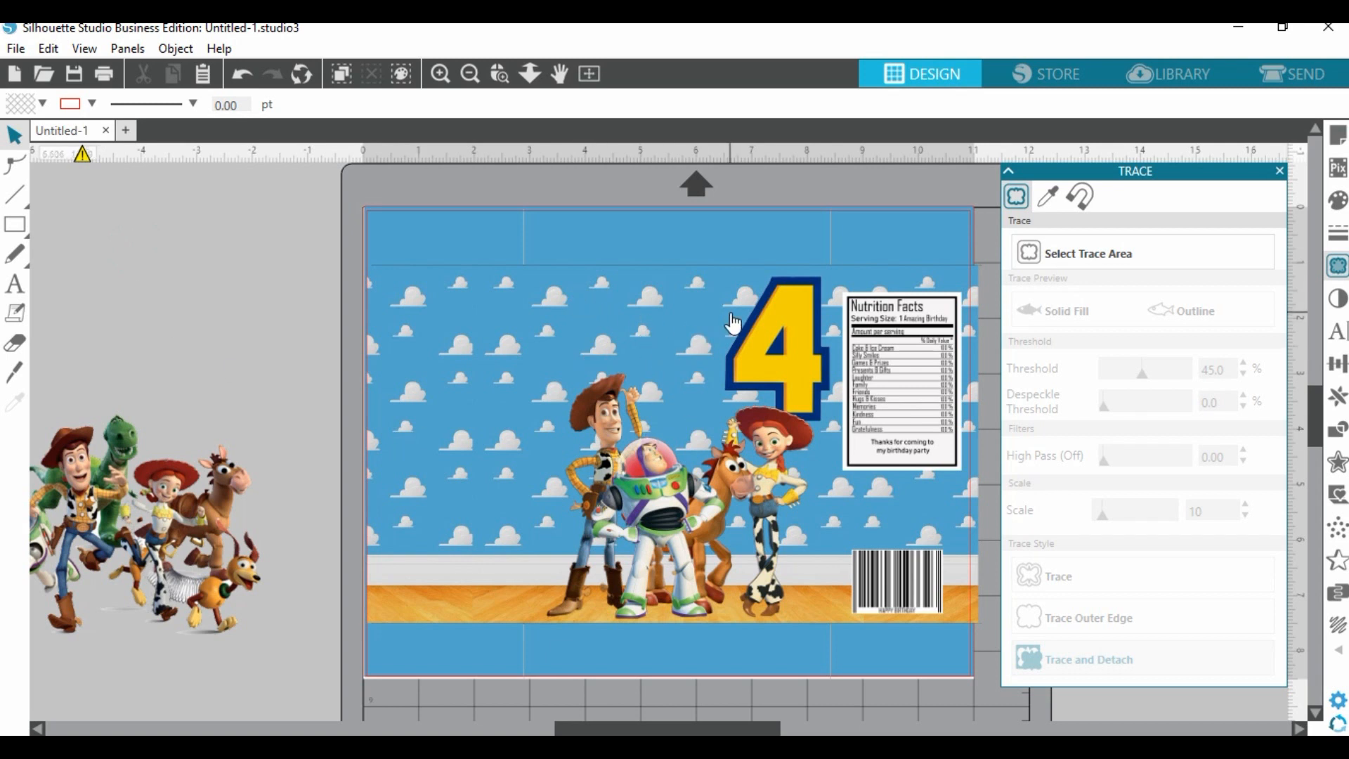
{"action": "left_click", "coordinate": [1282, 172]}
{"action": "left_click", "coordinate": [1280, 173]}
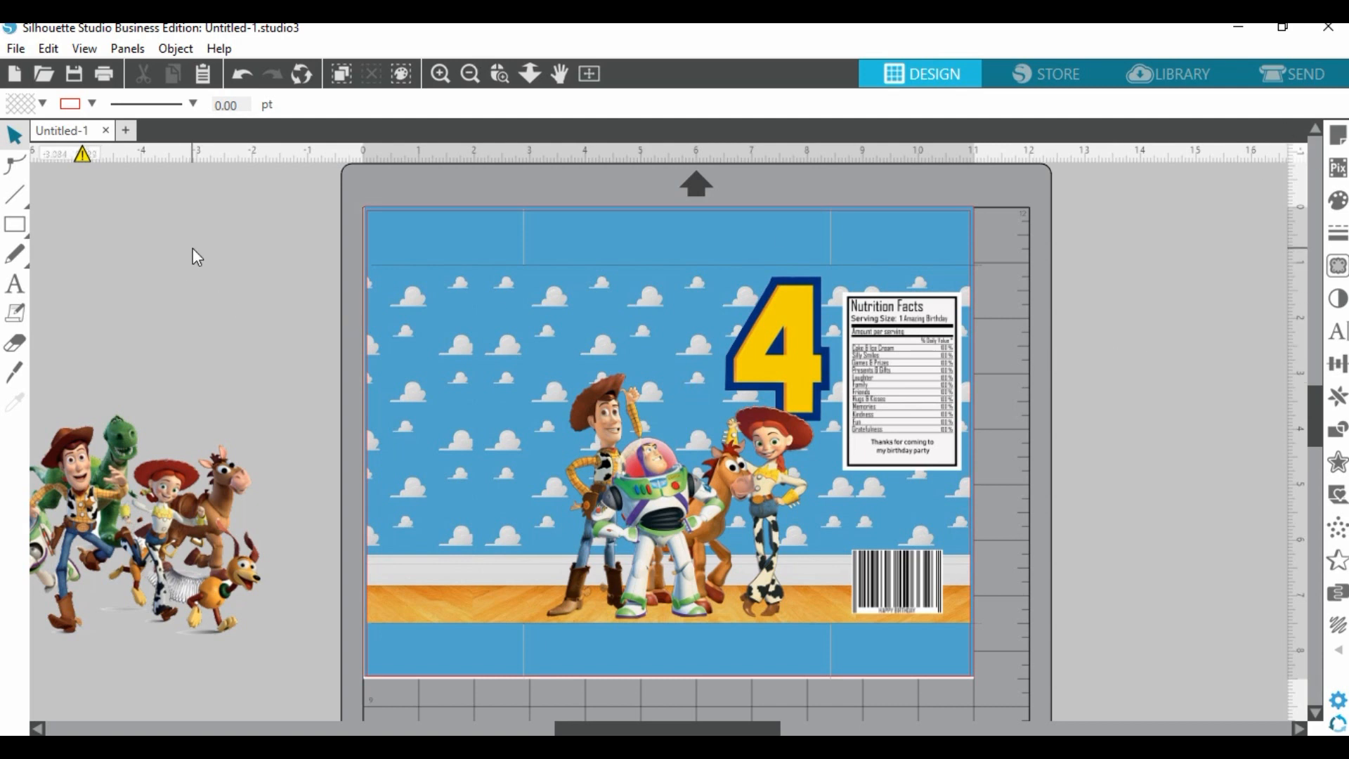
Add the capital letter C in the Futura Condensed Extra font and place it above the running characters beside the page.
{"action": "left_click", "coordinate": [15, 284]}
{"action": "left_click", "coordinate": [23, 291]}
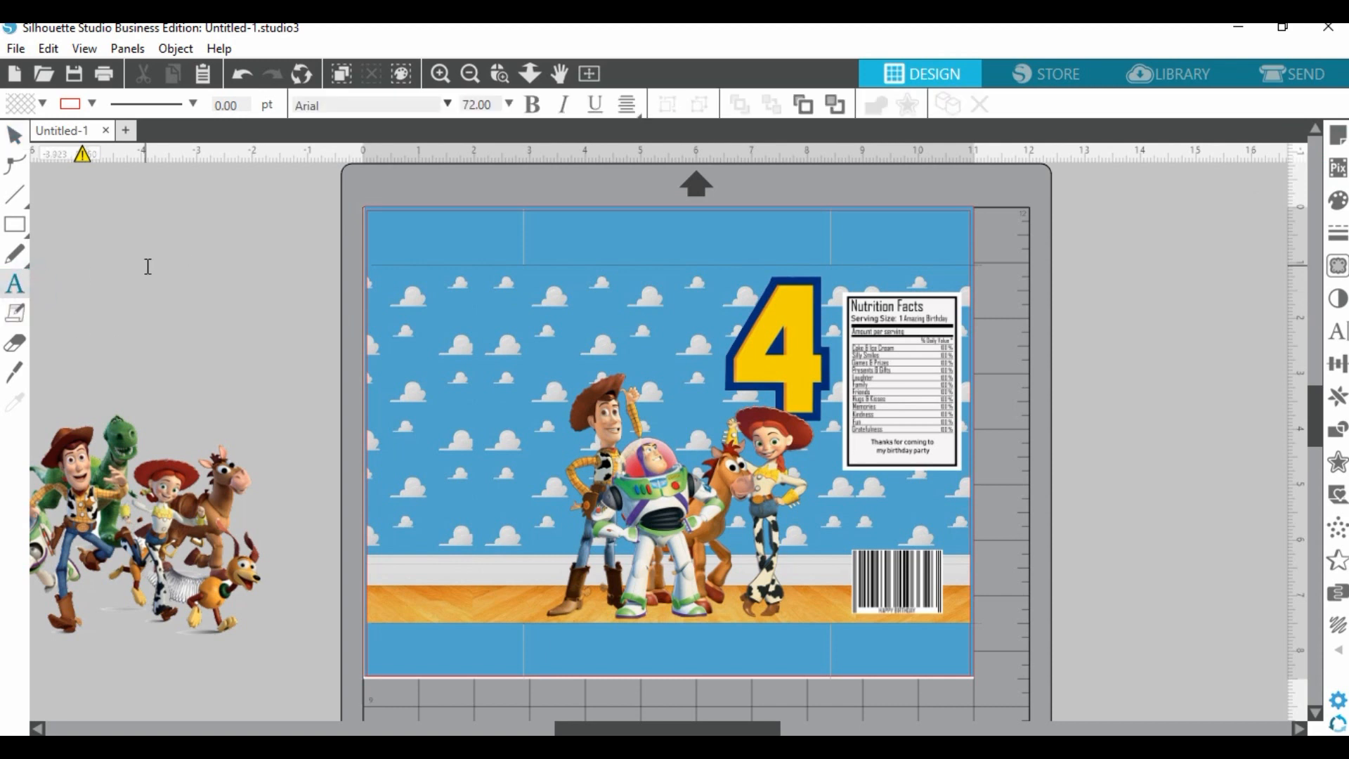
{"action": "left_click", "coordinate": [448, 105]}
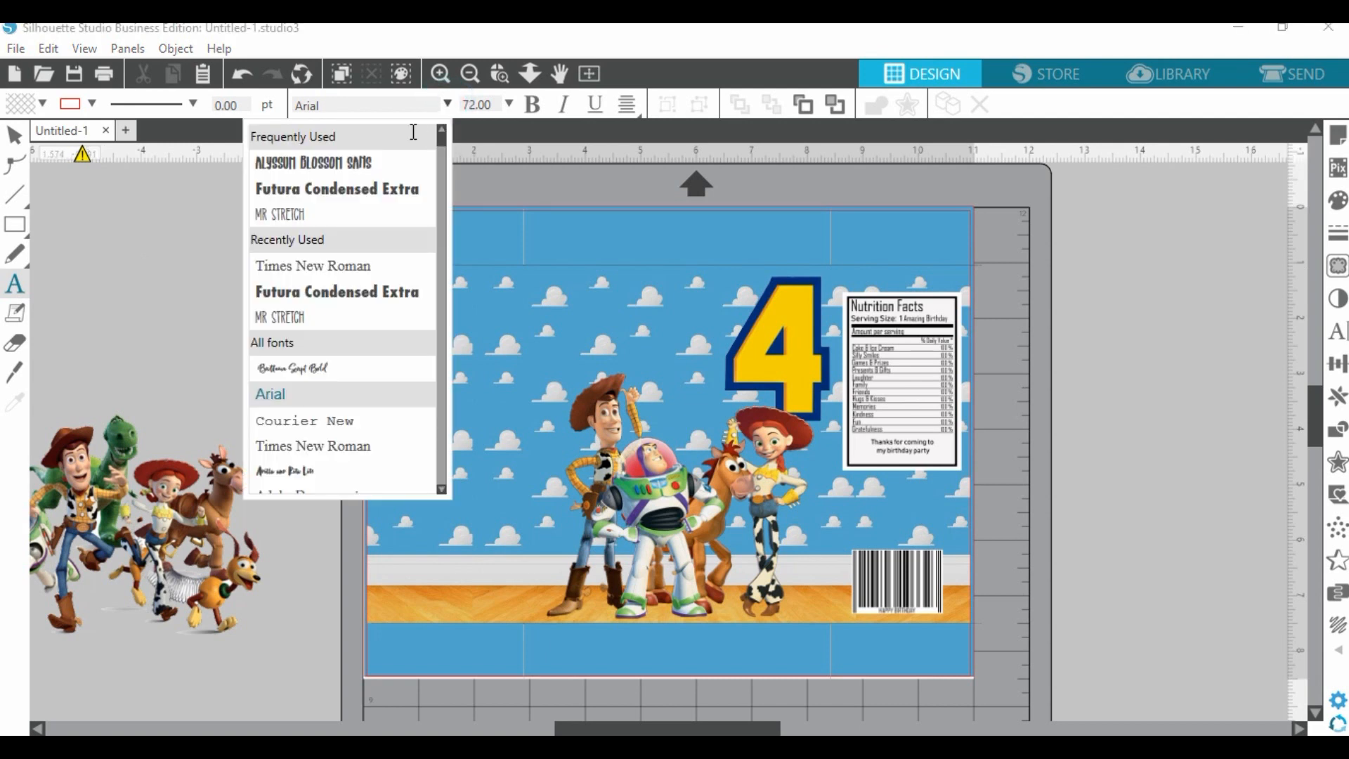
{"action": "left_click", "coordinate": [355, 188]}
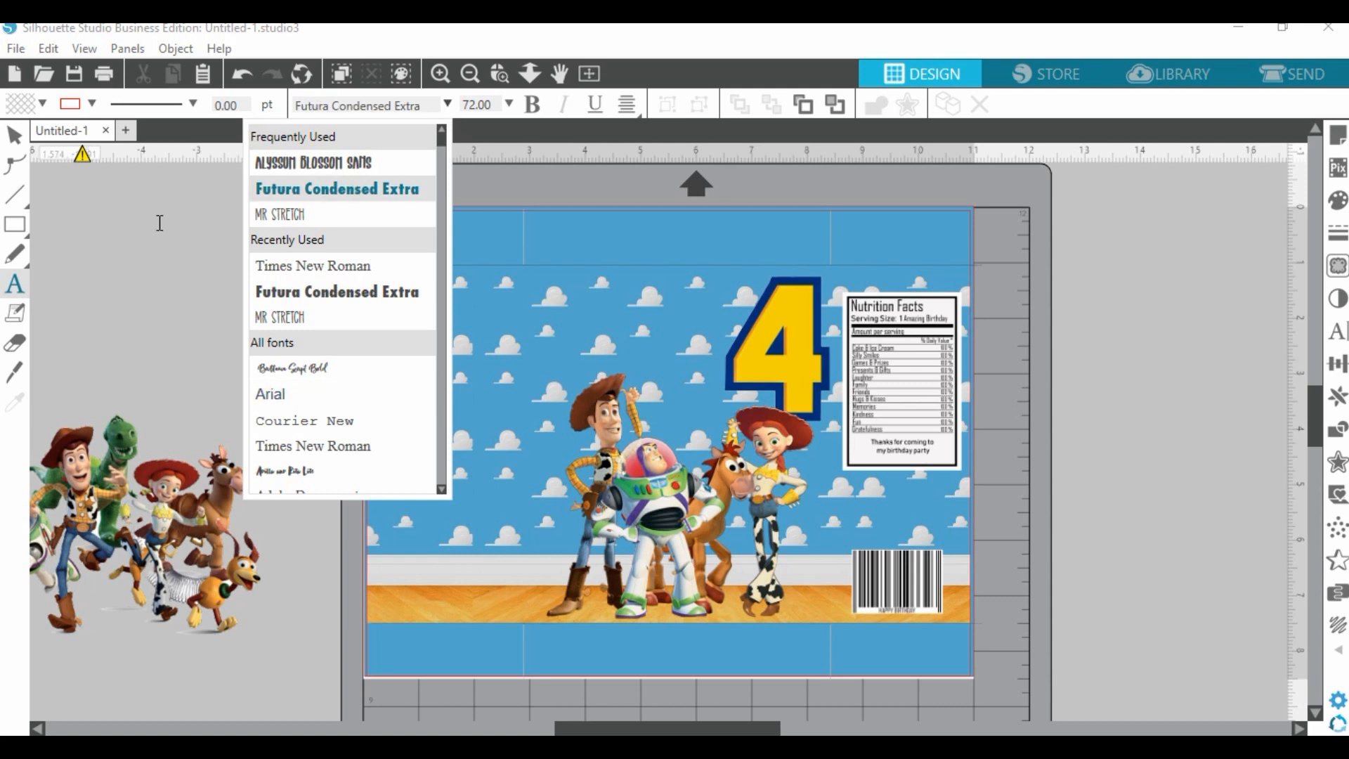
{"action": "left_click", "coordinate": [125, 265]}
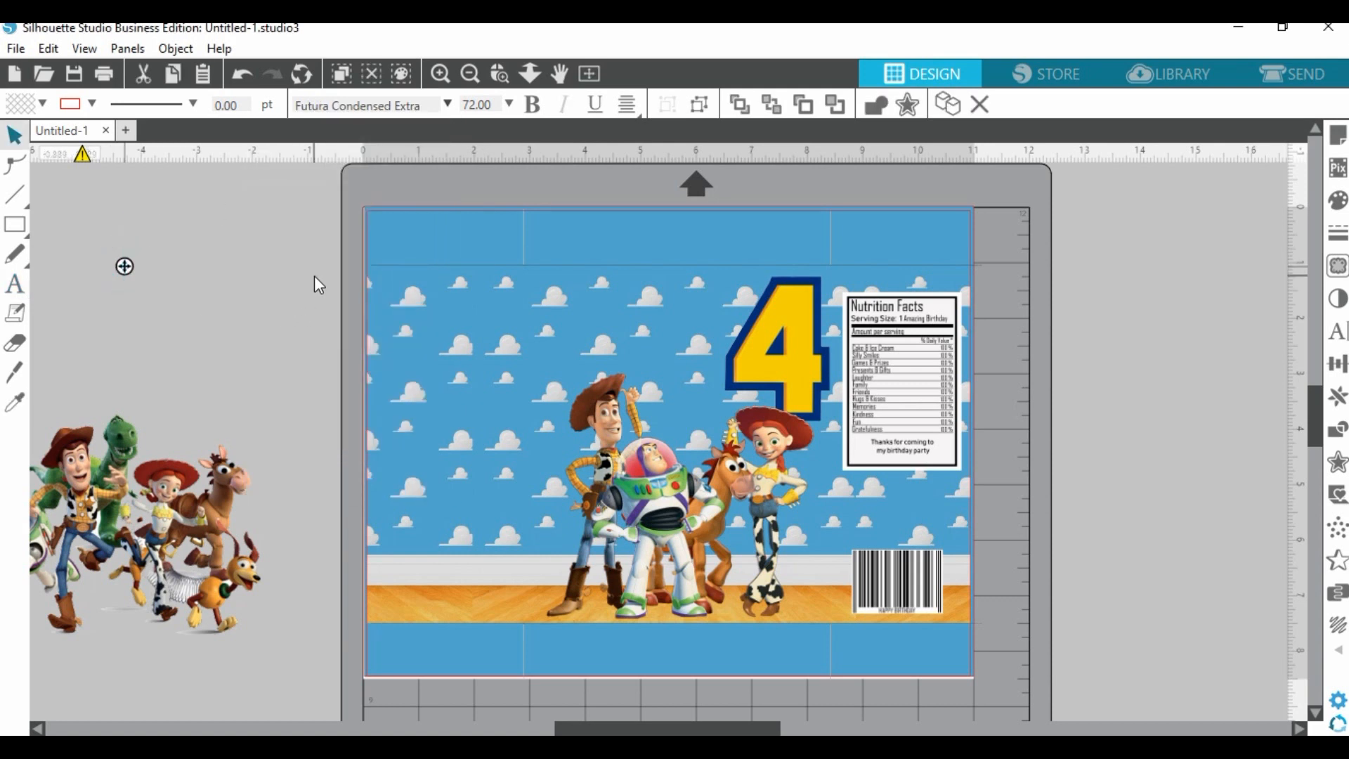
{"action": "type", "text": "C"}
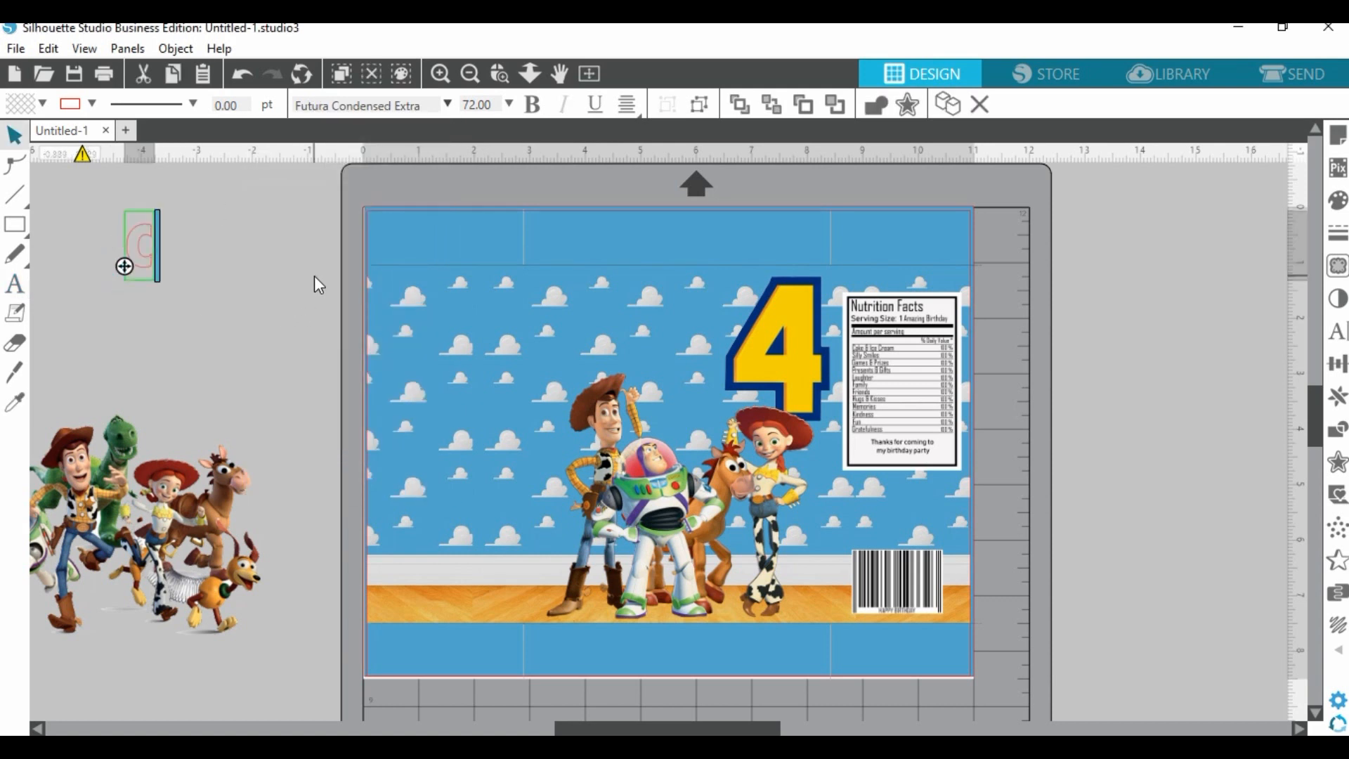
{"action": "left_click", "coordinate": [15, 133]}
{"action": "left_click_drag", "start_coordinate": [142, 279], "coordinate": [211, 300]}
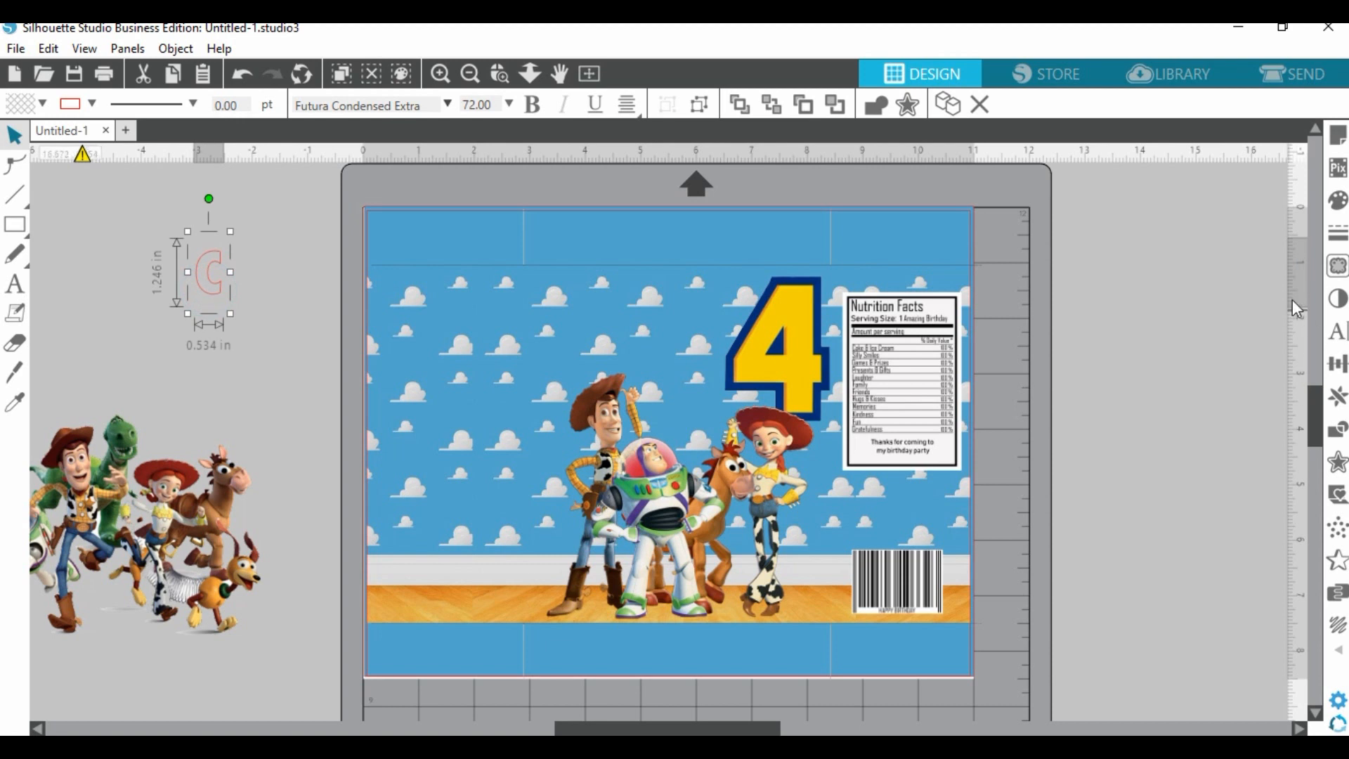
Fill the letter C with the yellow sampled from the number 4.
{"action": "left_click", "coordinate": [1338, 201]}
{"action": "left_click", "coordinate": [1215, 258]}
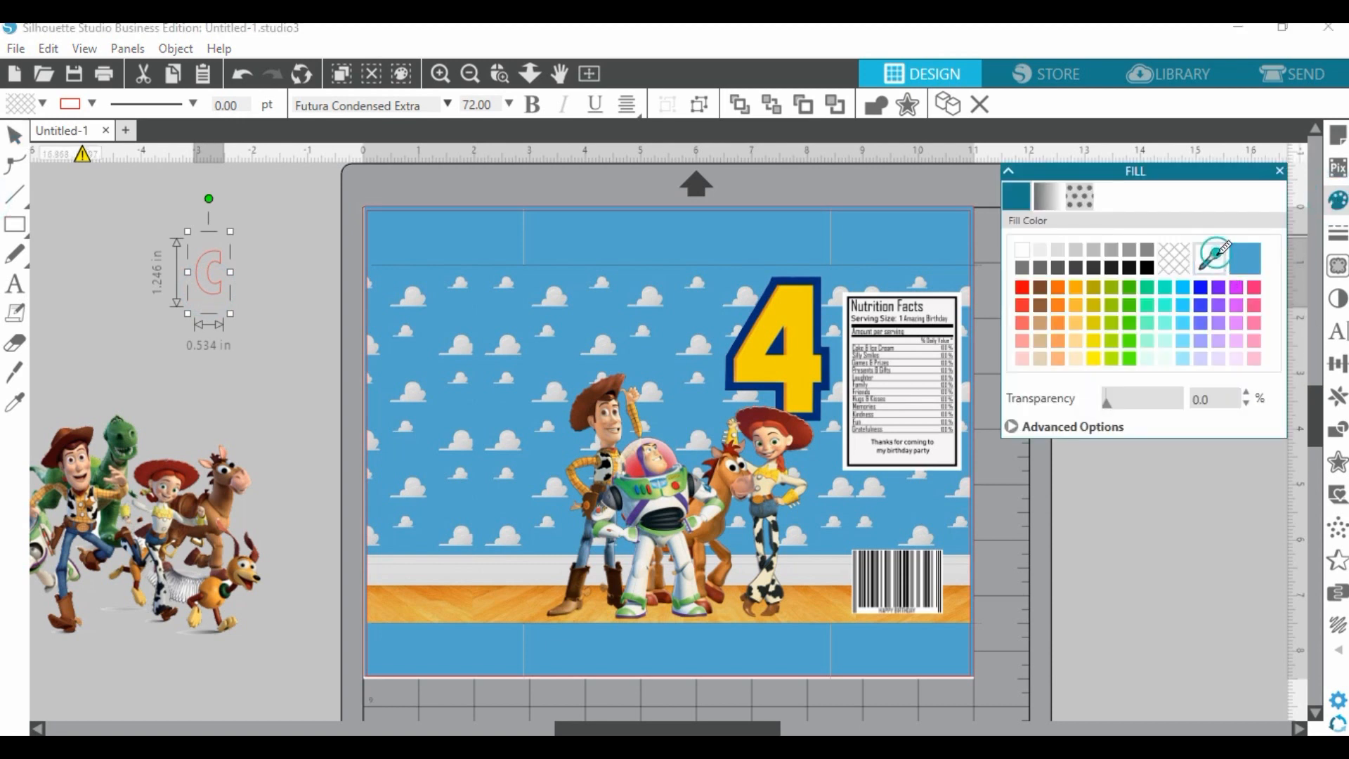
{"action": "left_click", "coordinate": [798, 314]}
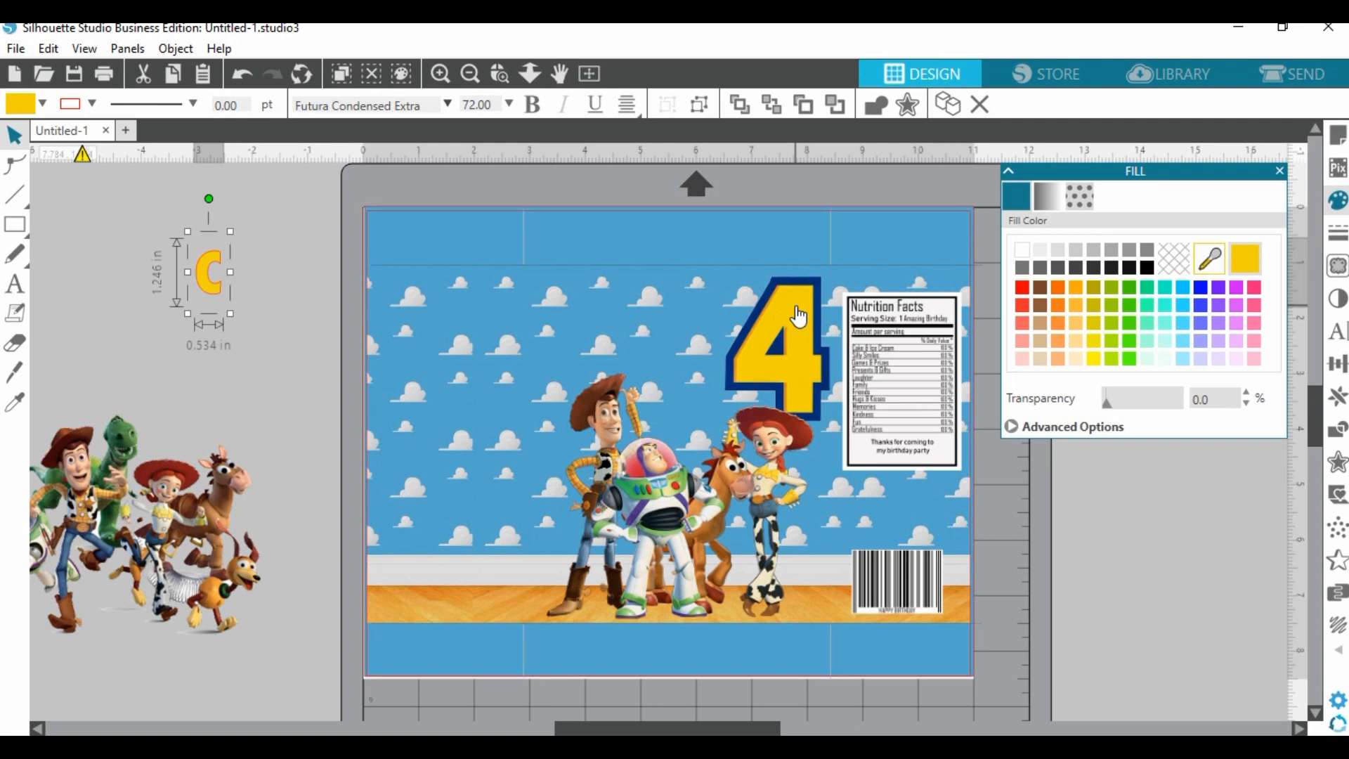
Color the C's outline with the gold edge shade sampled from the number 4 and set its thickness to 2 pt.
{"action": "left_click", "coordinate": [93, 105]}
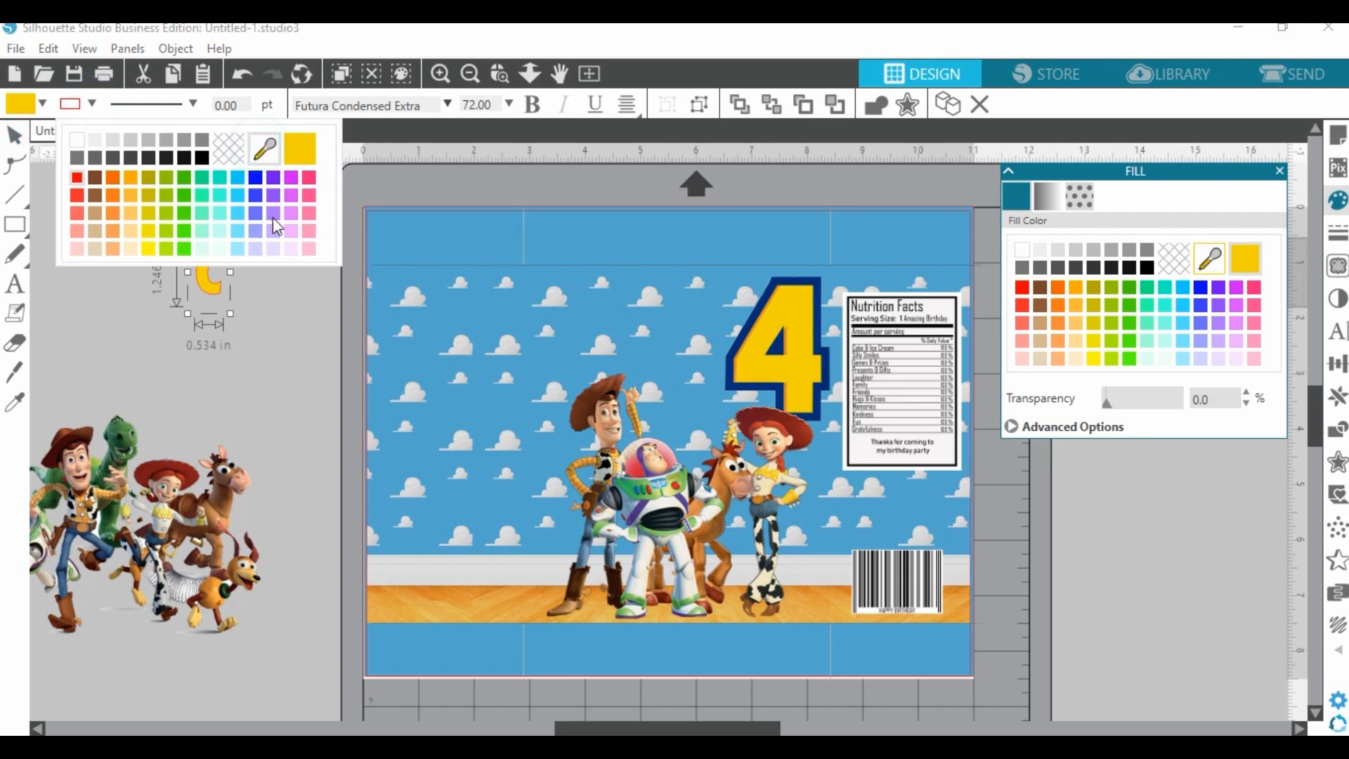
{"action": "left_click", "coordinate": [260, 147]}
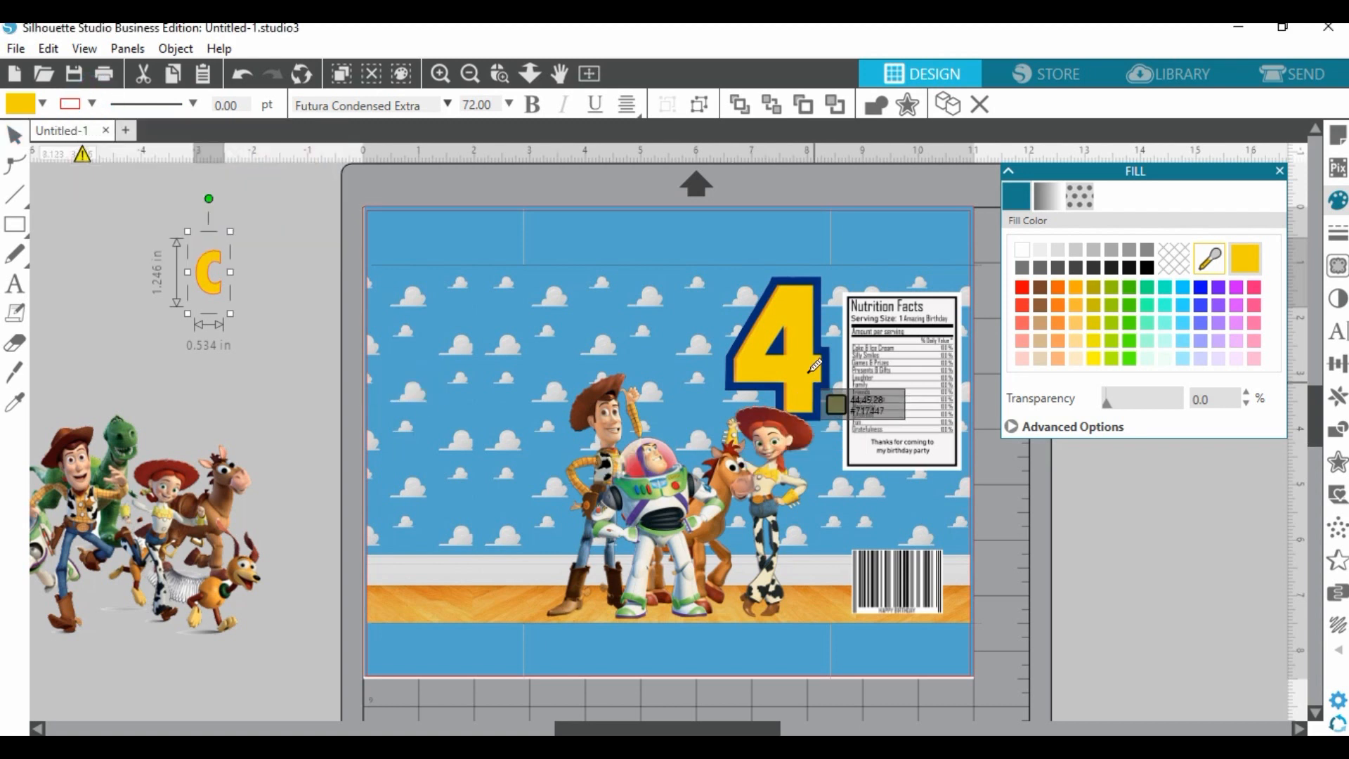
{"action": "left_click", "coordinate": [774, 302]}
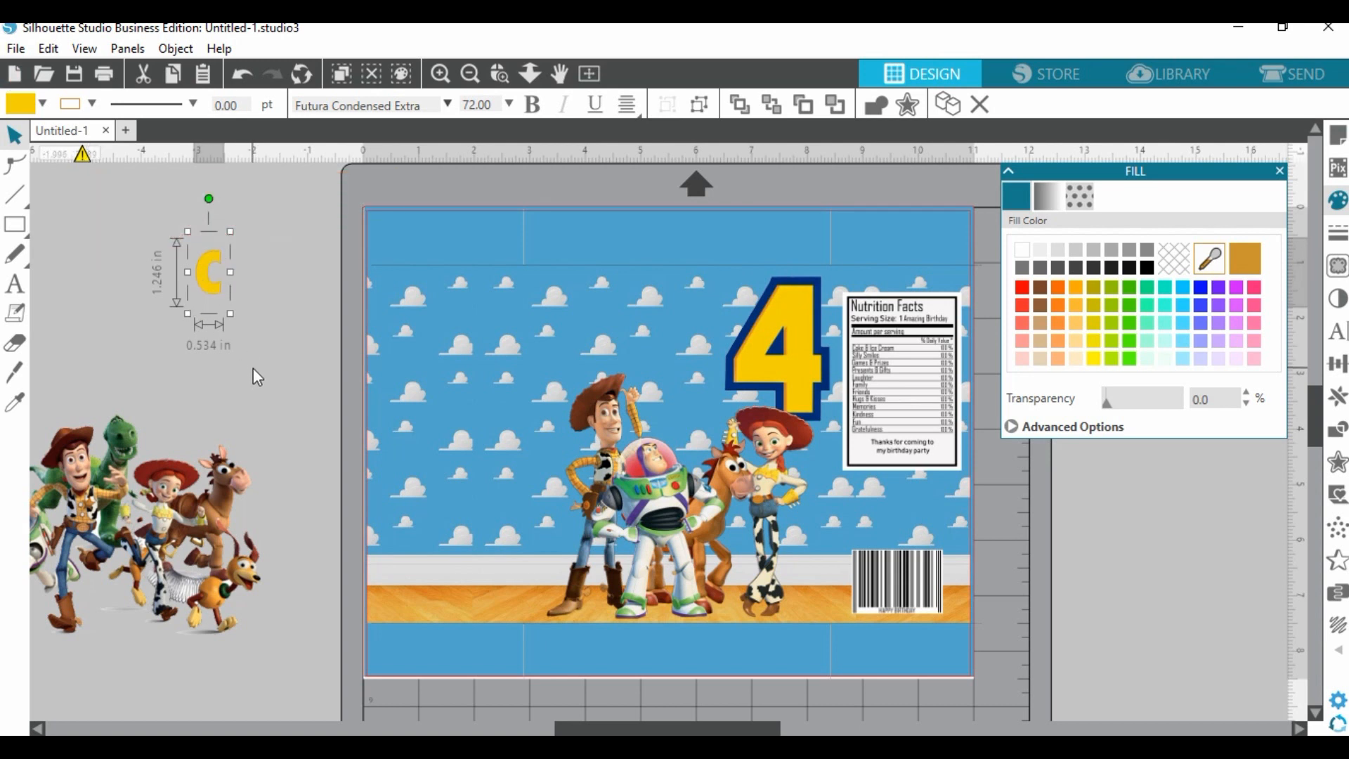
{"action": "left_click", "coordinate": [193, 106]}
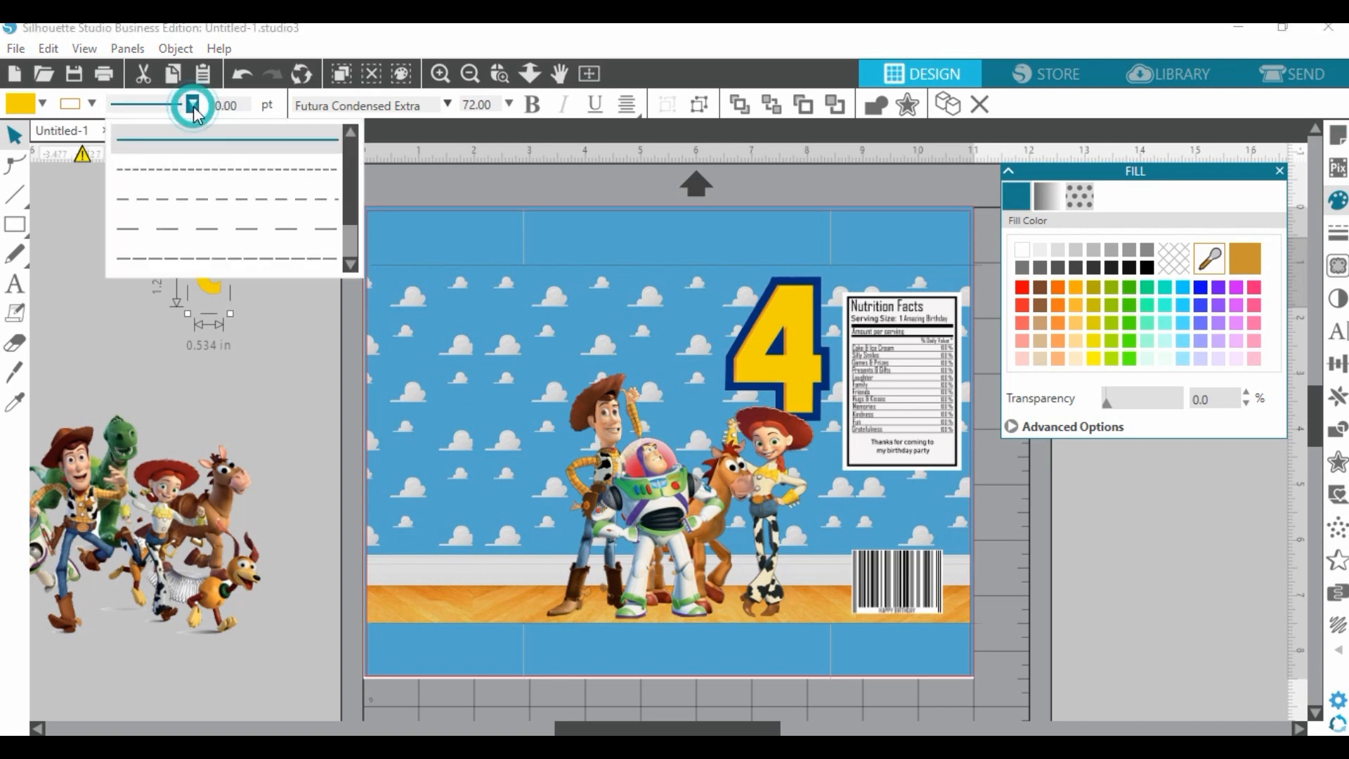
{"action": "left_click", "coordinate": [247, 107]}
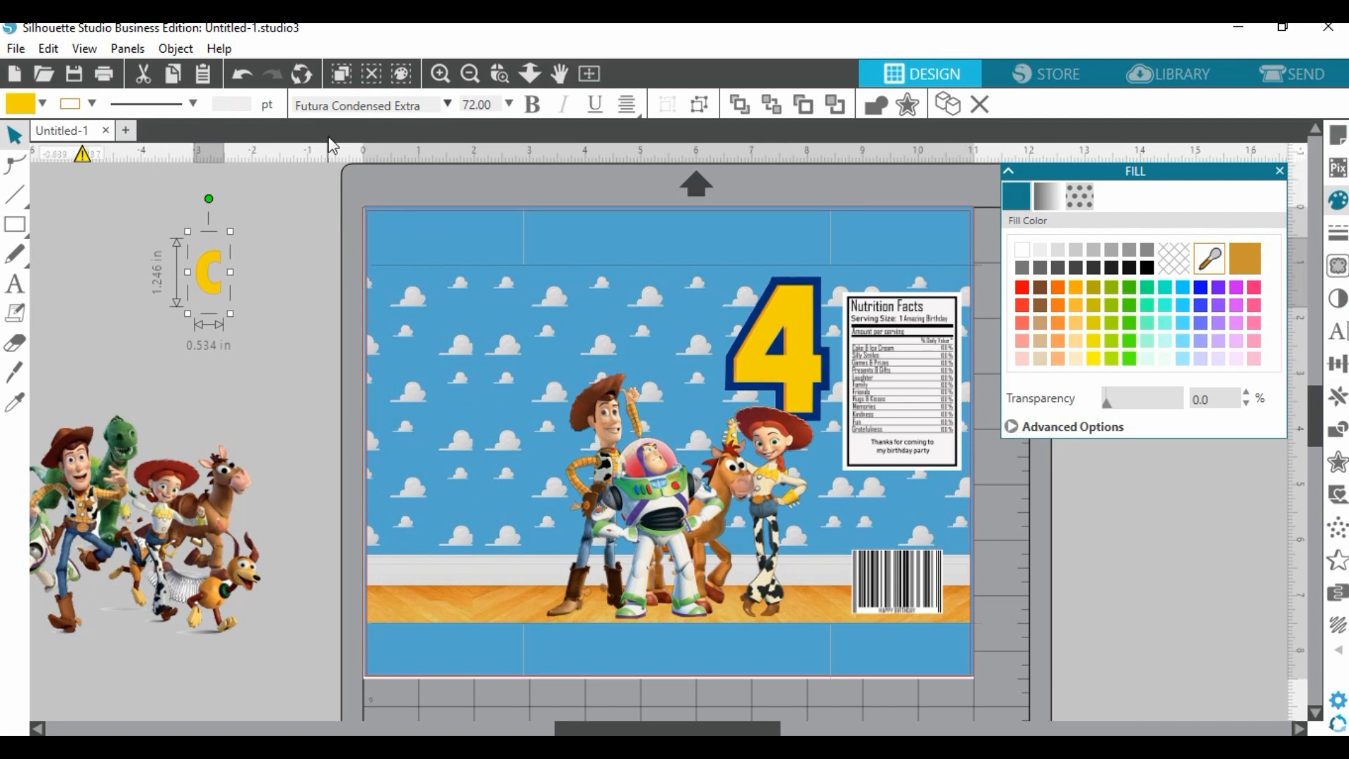
{"action": "key", "text": "Return"}
{"action": "left_click", "coordinate": [301, 357]}
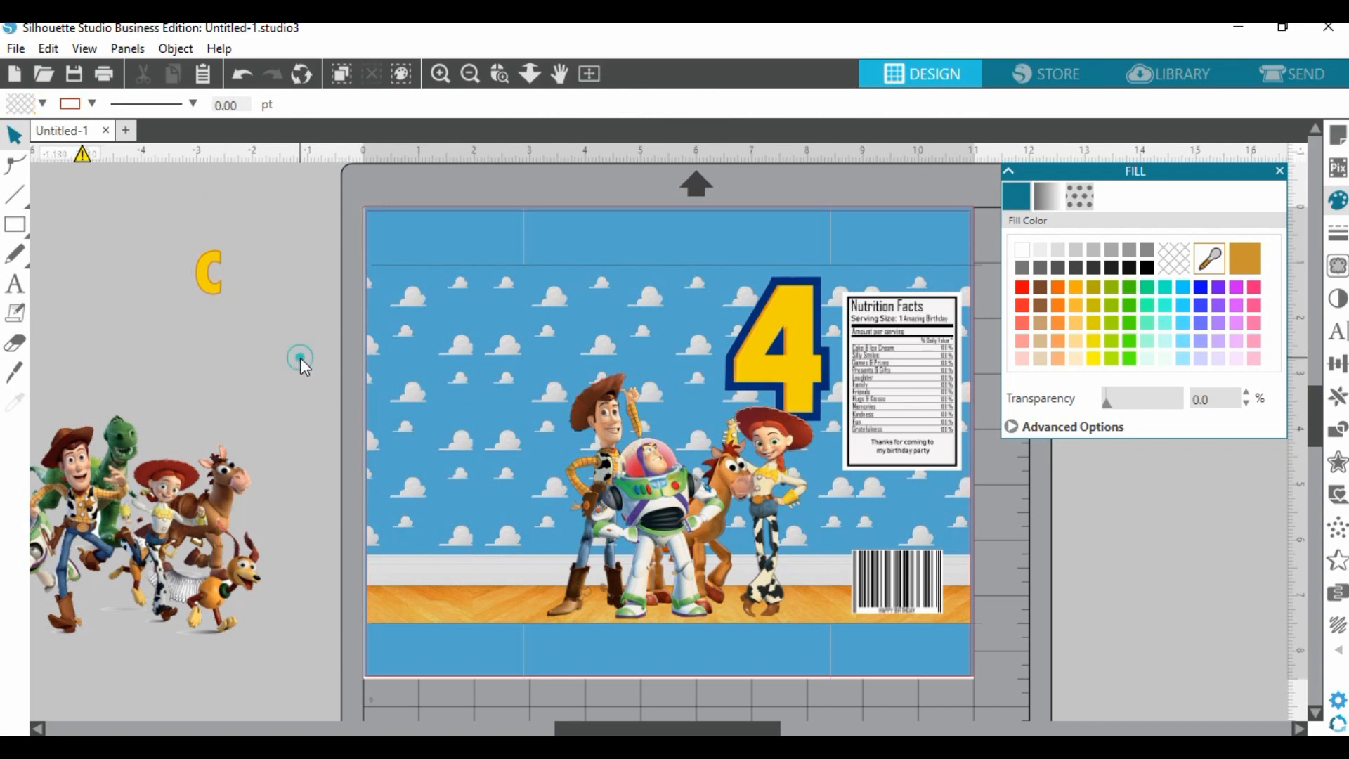
Create a narrow offset with rounded corners around the letter C.
{"action": "left_click", "coordinate": [206, 281]}
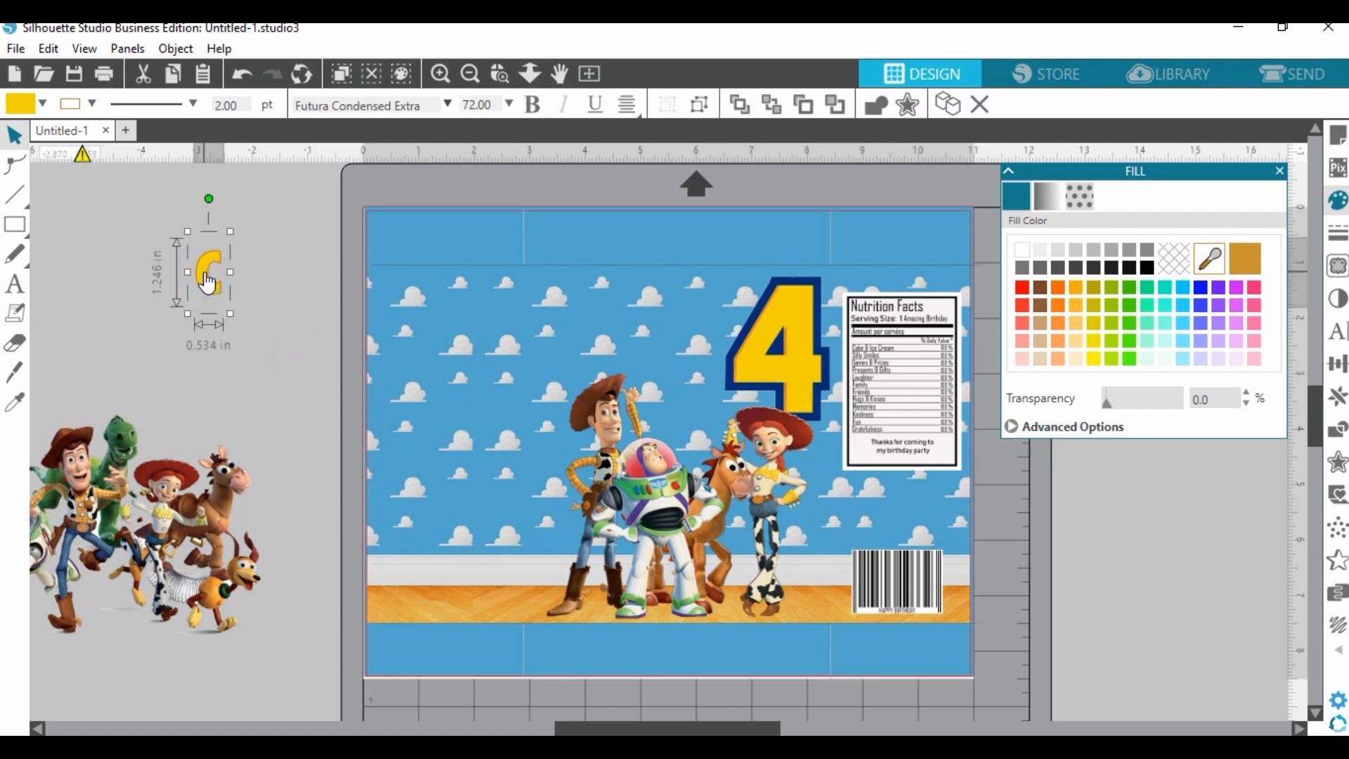
{"action": "left_click", "coordinate": [911, 106]}
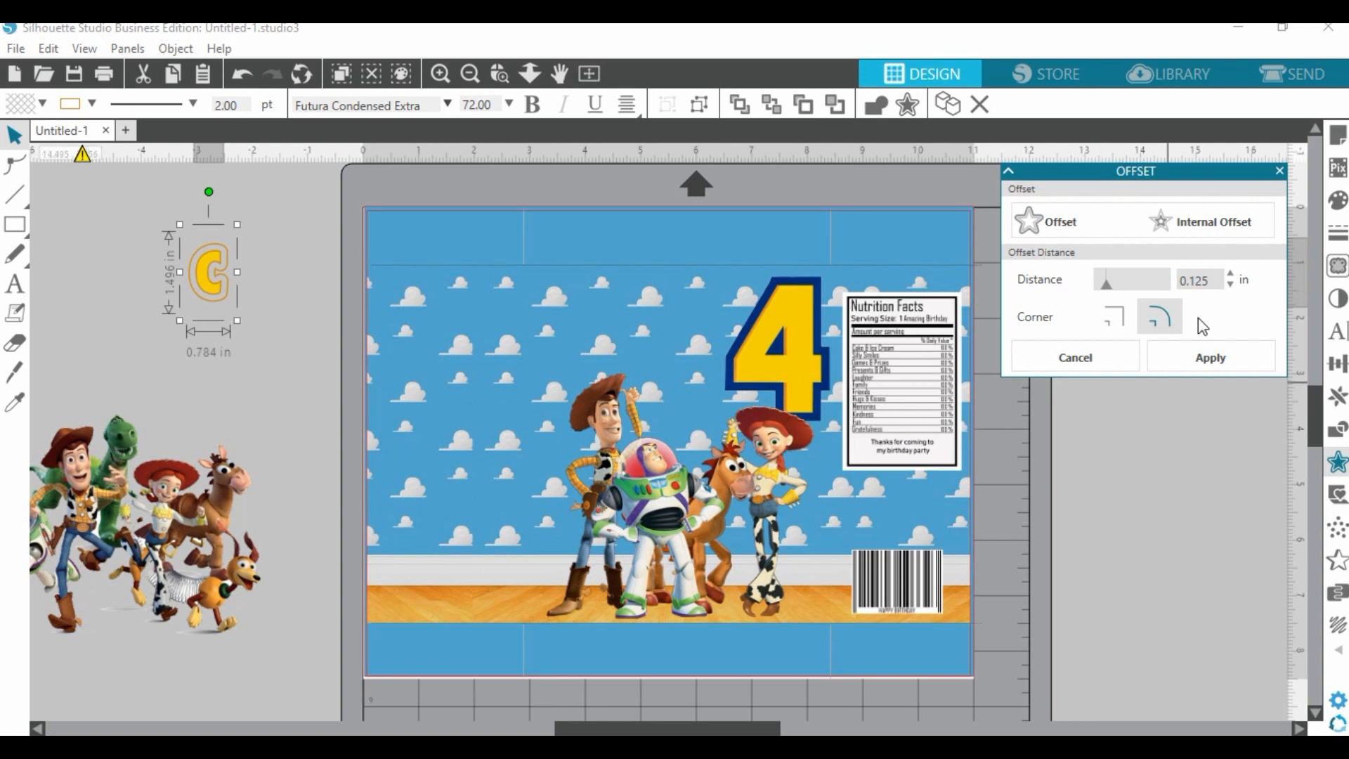
{"action": "left_click", "coordinate": [1214, 278]}
{"action": "left_click", "coordinate": [1223, 360]}
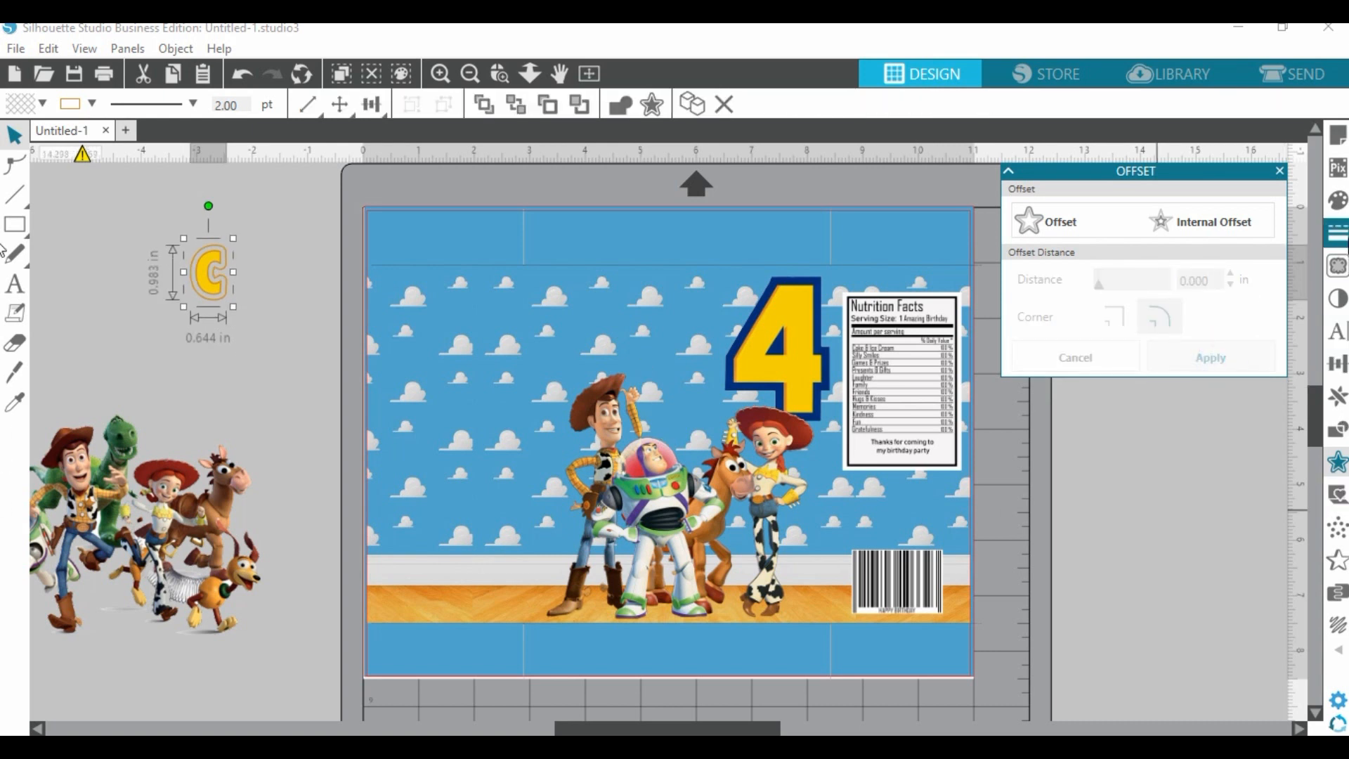
Give the C's offset a fill and outline in the dark blue sampled from the number 4's border.
{"action": "left_click", "coordinate": [1340, 209]}
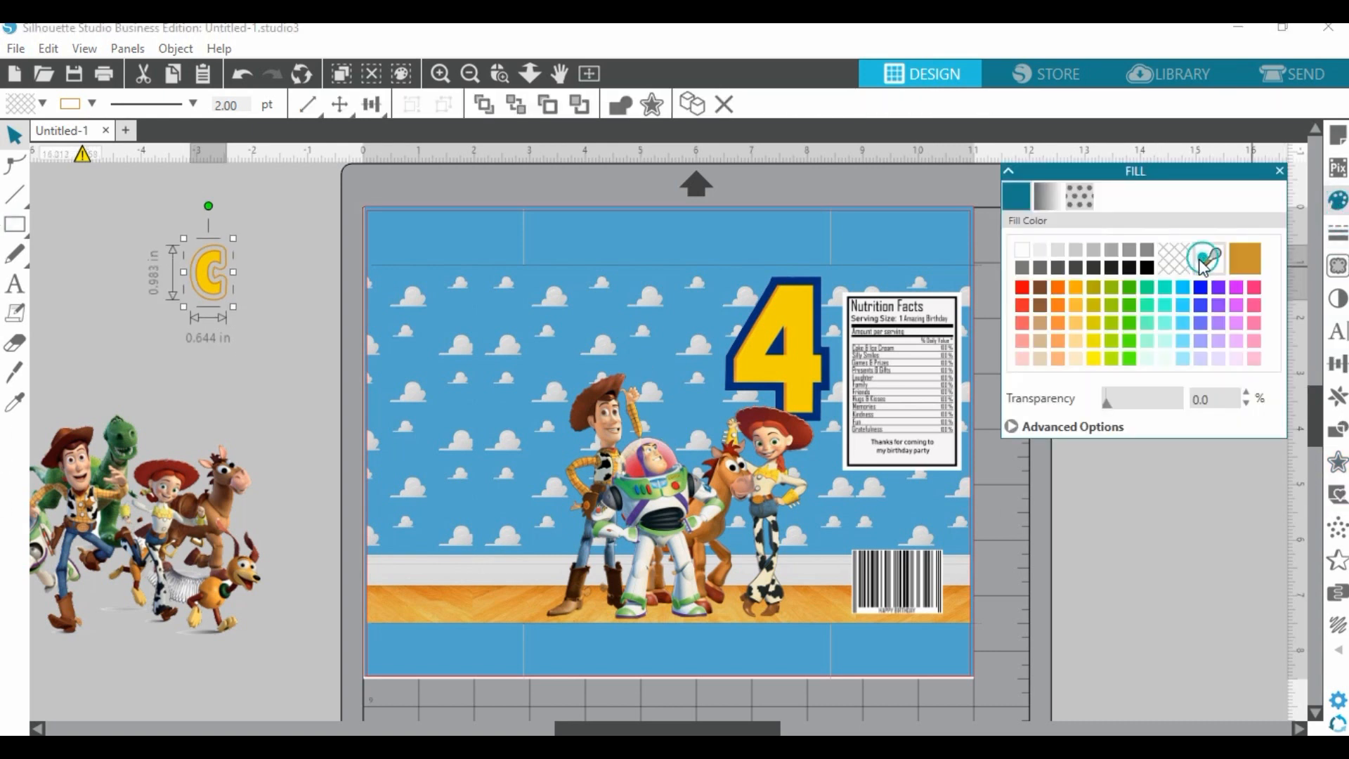
{"action": "left_click", "coordinate": [1208, 258]}
{"action": "left_click", "coordinate": [774, 283]}
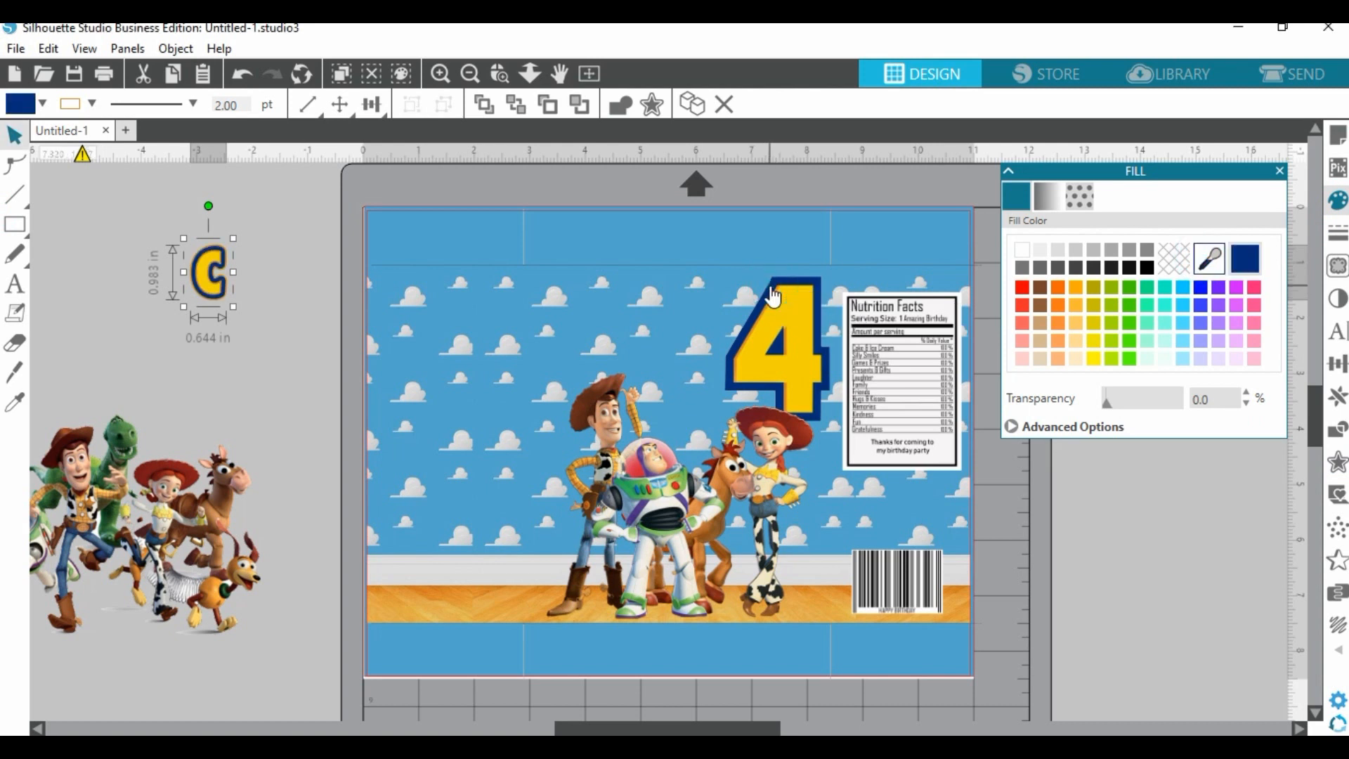
{"action": "left_click", "coordinate": [1337, 239]}
{"action": "left_click", "coordinate": [1048, 198]}
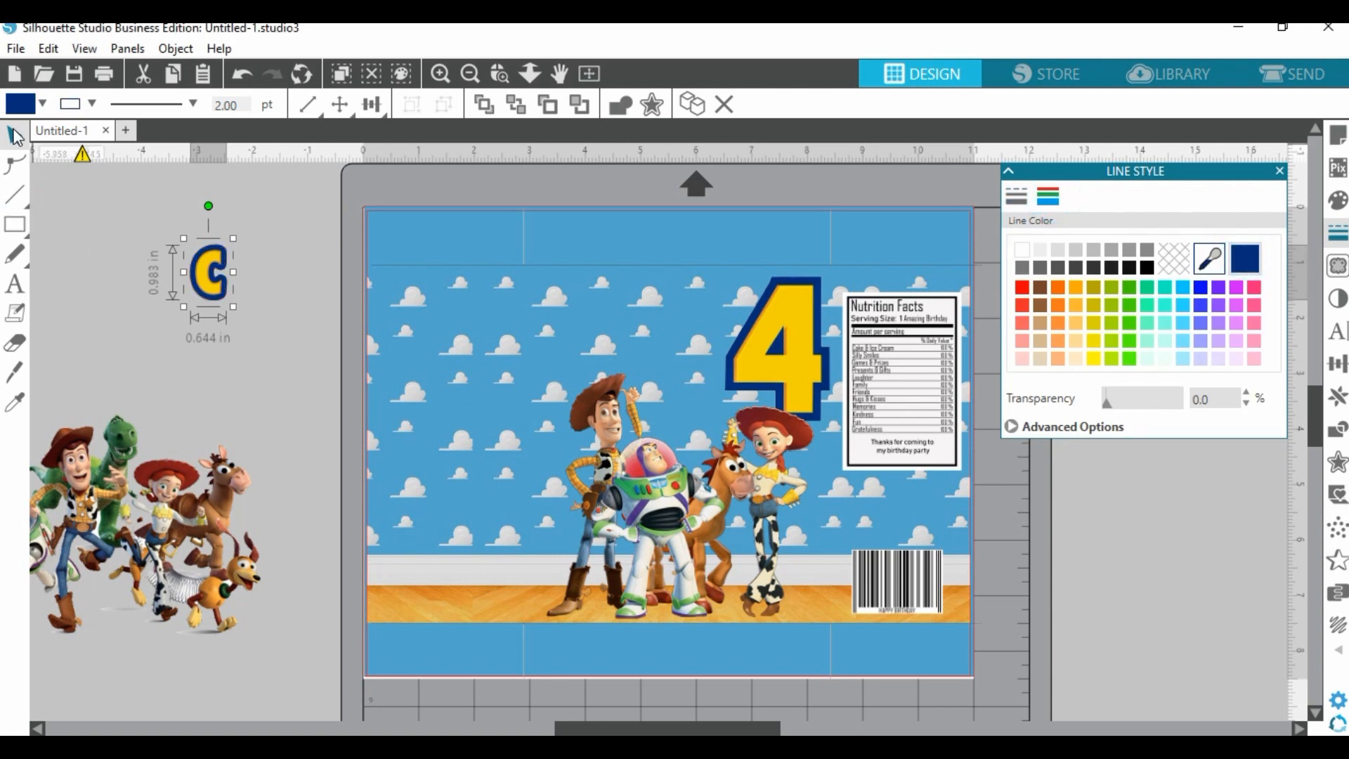
{"action": "left_click", "coordinate": [205, 402]}
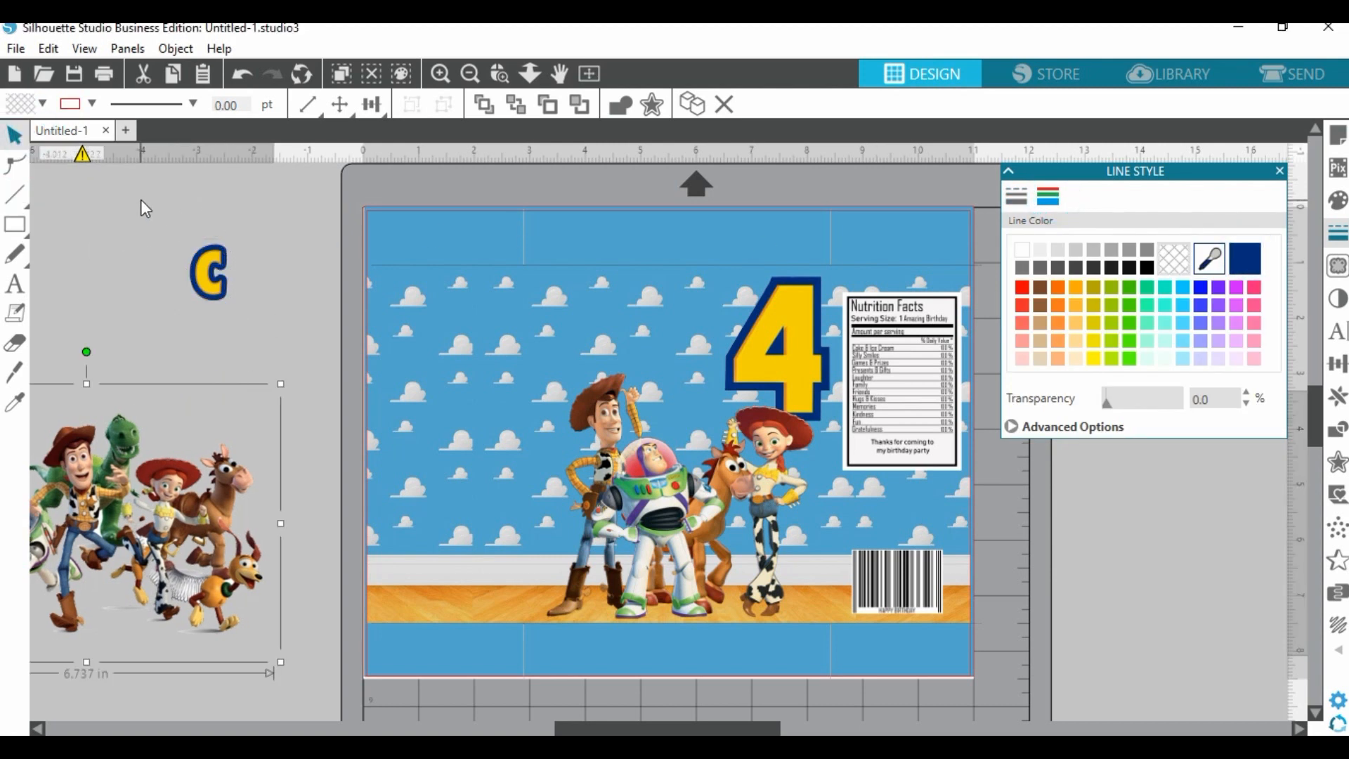
Try pulling the yellow C and its blue offset apart, and undo both moves.
{"action": "left_click_drag", "start_coordinate": [140, 199], "coordinate": [239, 374]}
{"action": "left_click", "coordinate": [228, 351]}
{"action": "left_click", "coordinate": [230, 323]}
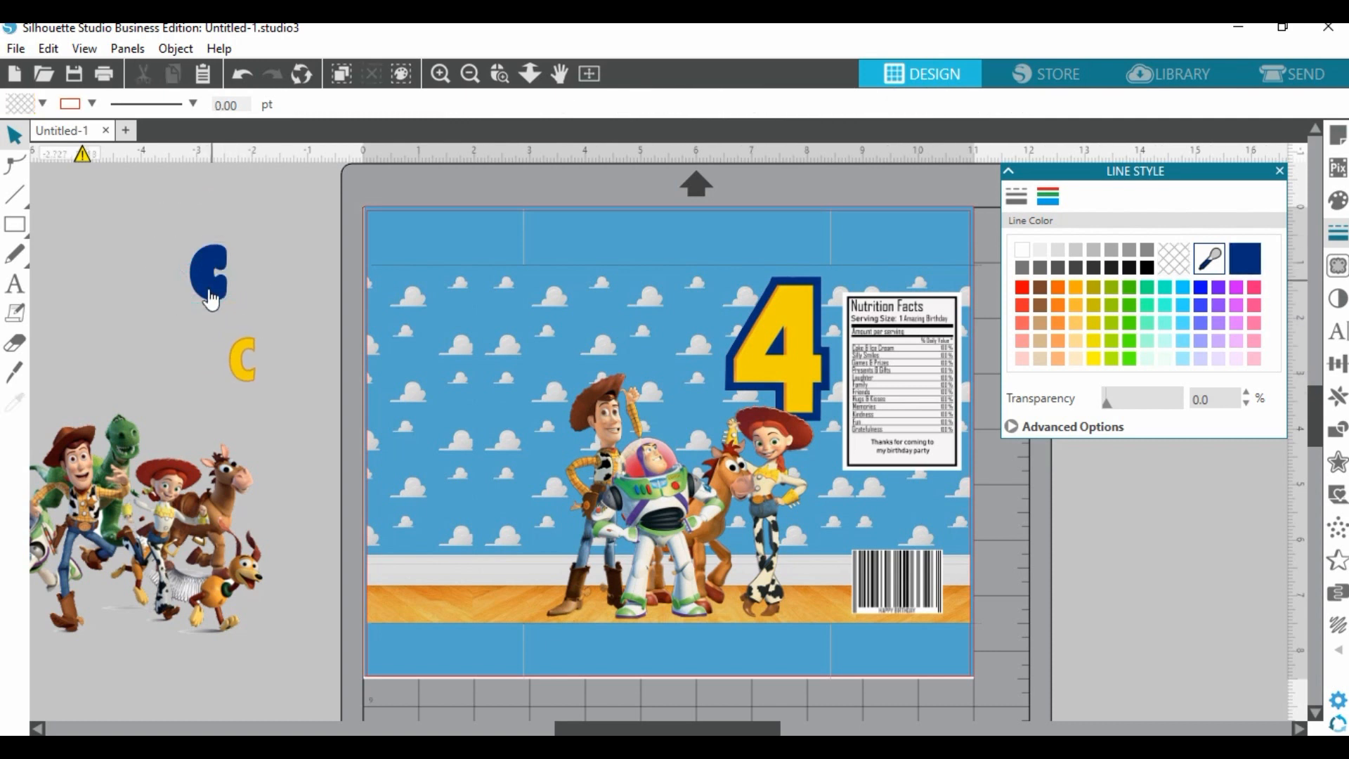
{"action": "mouse_move", "coordinate": [209, 291]}
{"action": "left_mouse_down"}
{"action": "mouse_move", "coordinate": [202, 312]}
{"action": "mouse_move", "coordinate": [197, 294]}
{"action": "left_mouse_up"}
{"action": "left_click", "coordinate": [226, 266]}
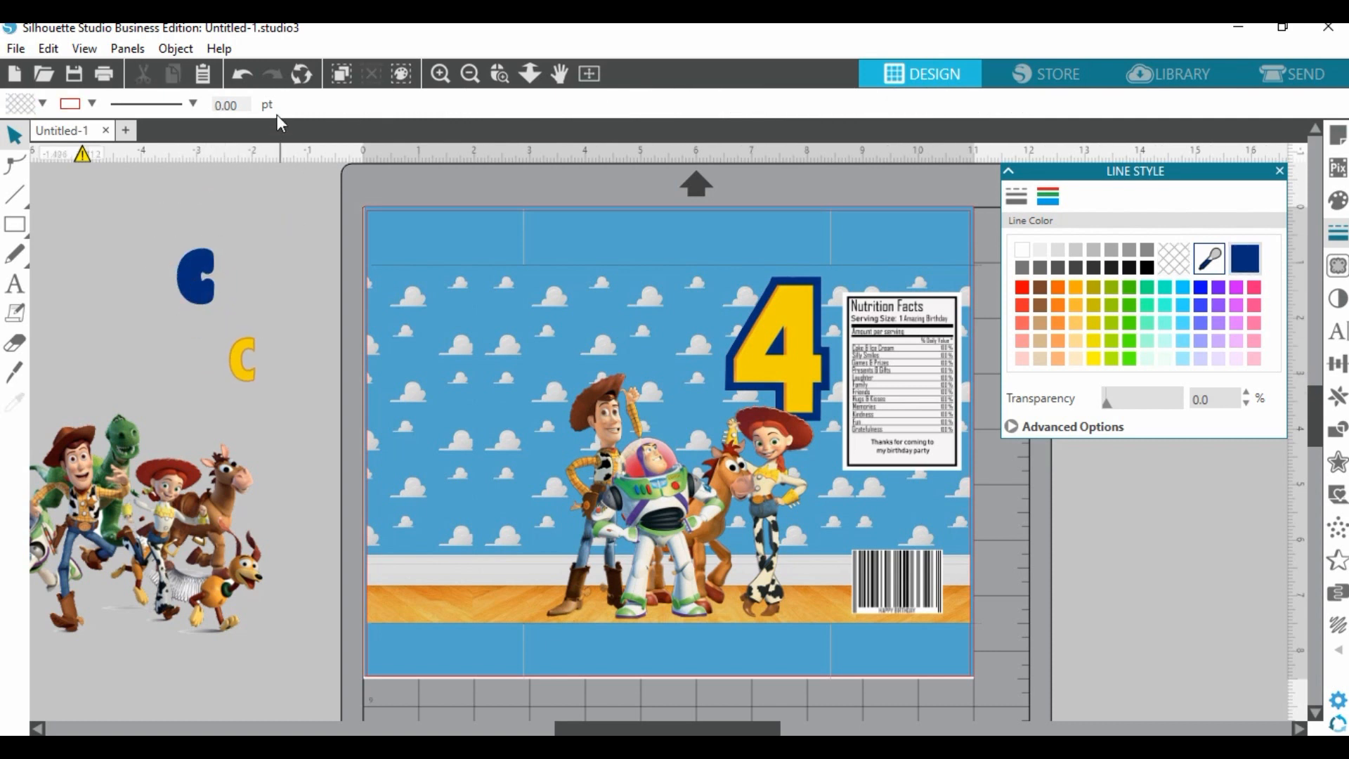
{"action": "left_click", "coordinate": [241, 73]}
{"action": "left_click", "coordinate": [242, 73]}
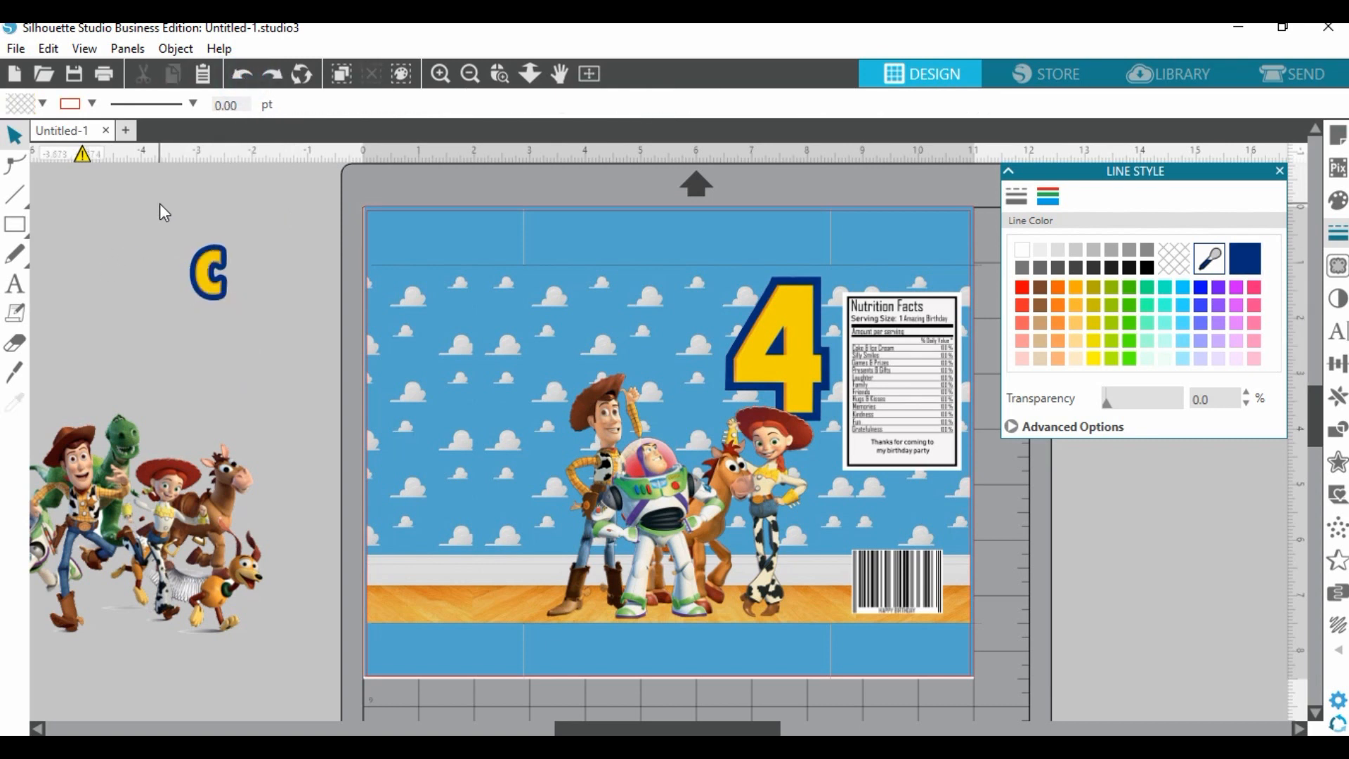
Group the yellow C with its blue offset, and enlarge and reposition the group above the running characters.
{"action": "left_click_drag", "start_coordinate": [159, 204], "coordinate": [268, 306]}
{"action": "left_click", "coordinate": [708, 104]}
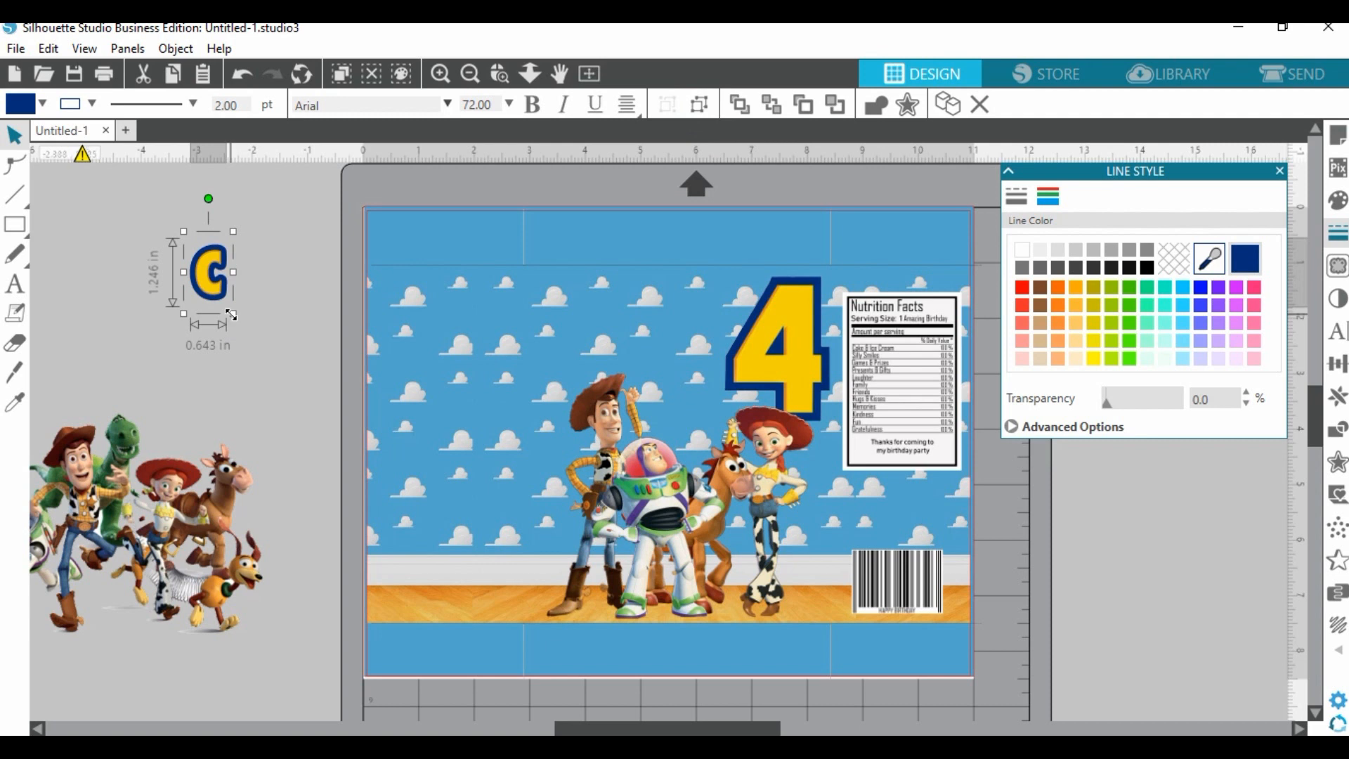
{"action": "left_click_drag", "start_coordinate": [227, 319], "coordinate": [110, 309]}
{"action": "left_click", "coordinate": [196, 319]}
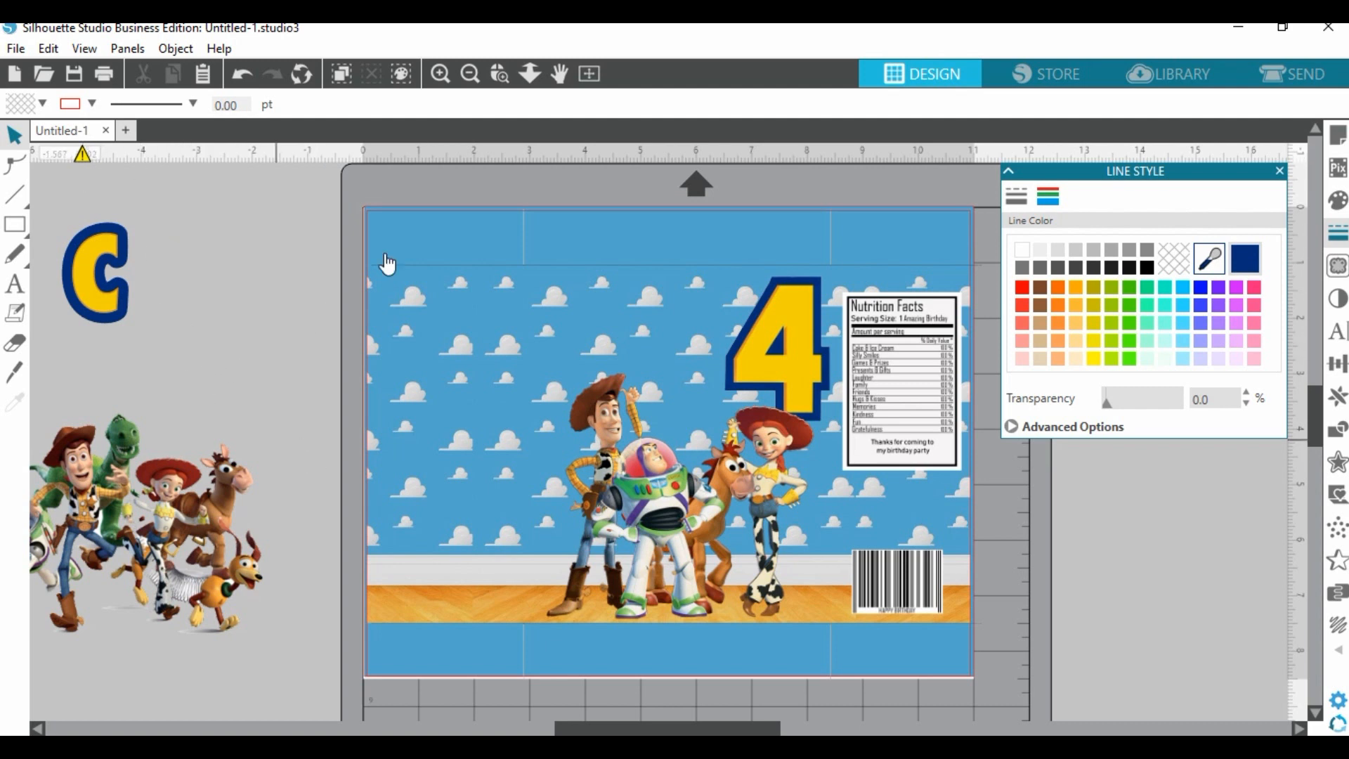
Add the remaining letters of the child's name in capitals as separate text beside the C, in Futura Condensed Extra.
{"action": "left_click", "coordinate": [15, 283]}
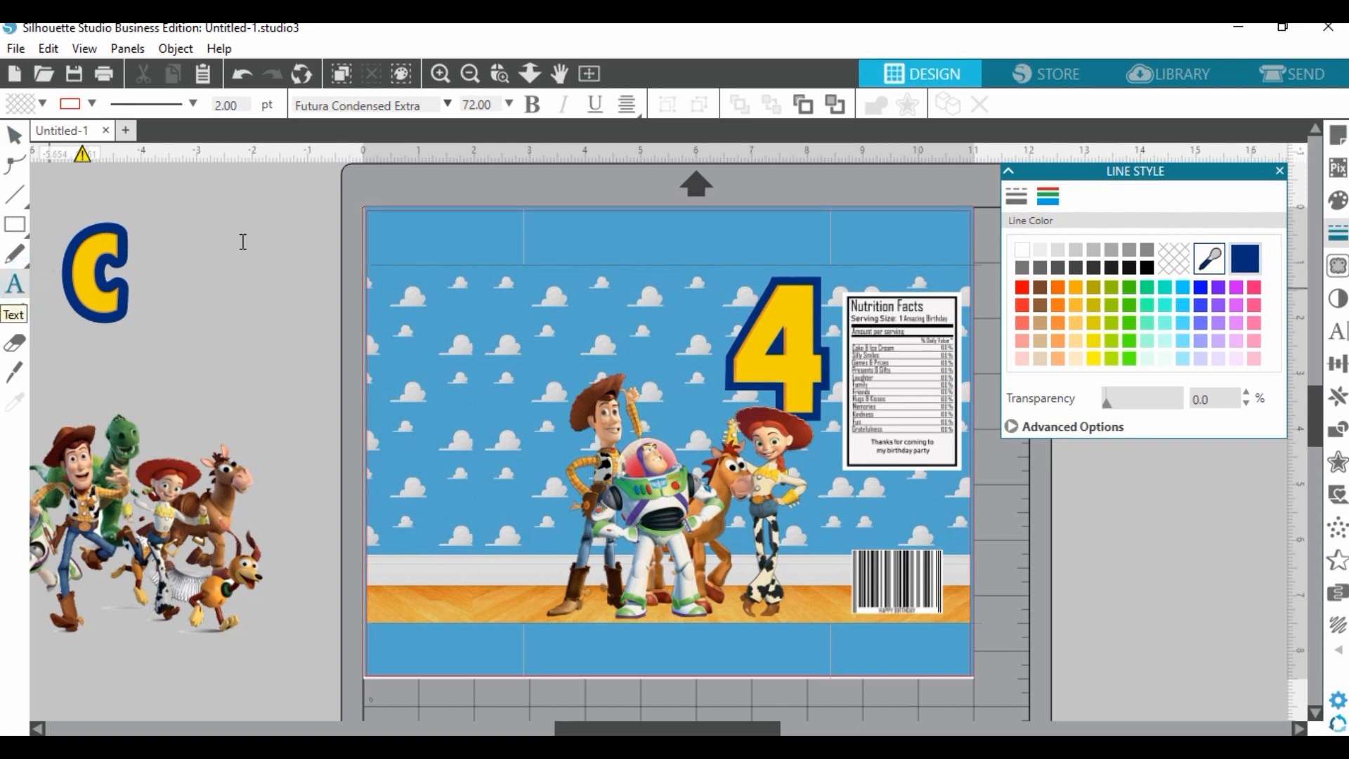
{"action": "left_click", "coordinate": [184, 260]}
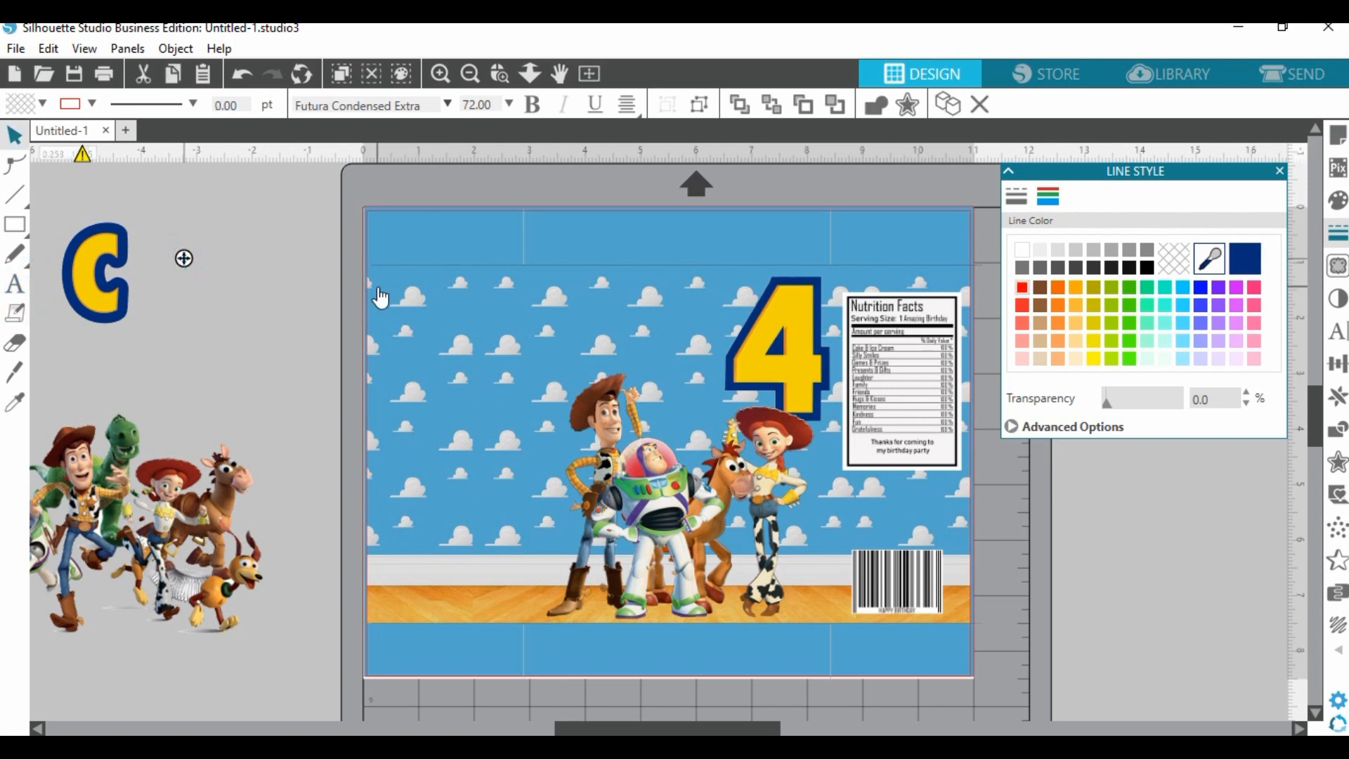
{"action": "type", "text": "ONY"}
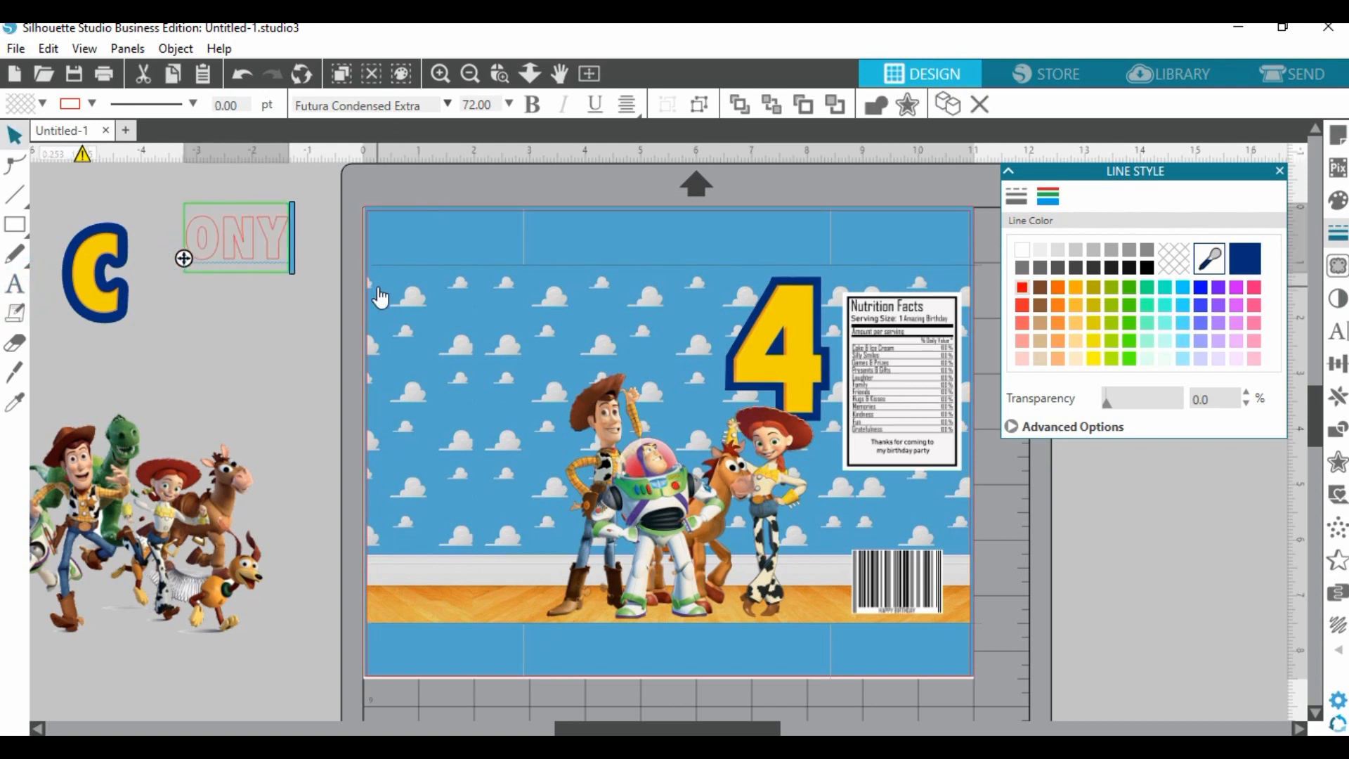
{"action": "key", "text": "BackSpace"}
{"action": "key", "text": "BackSpace"}
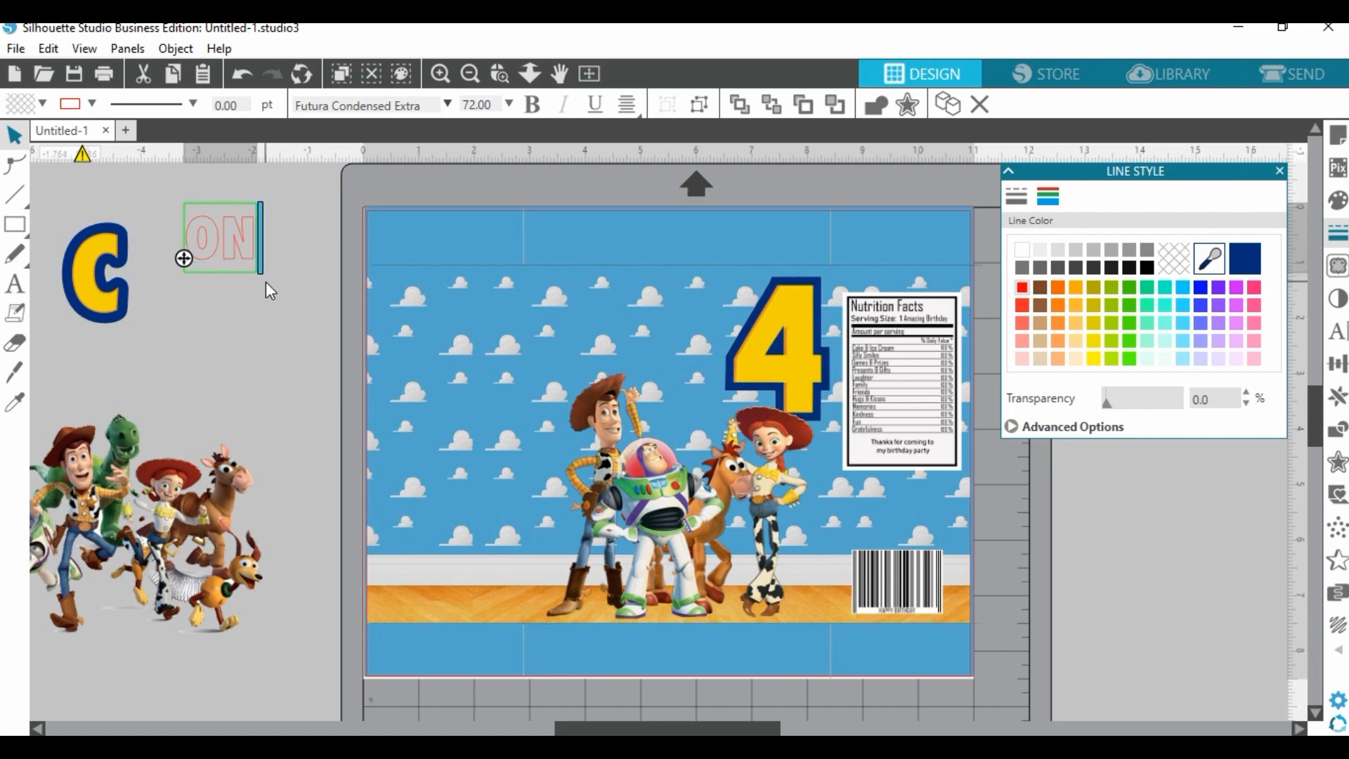
{"action": "type", "text": "DY"}
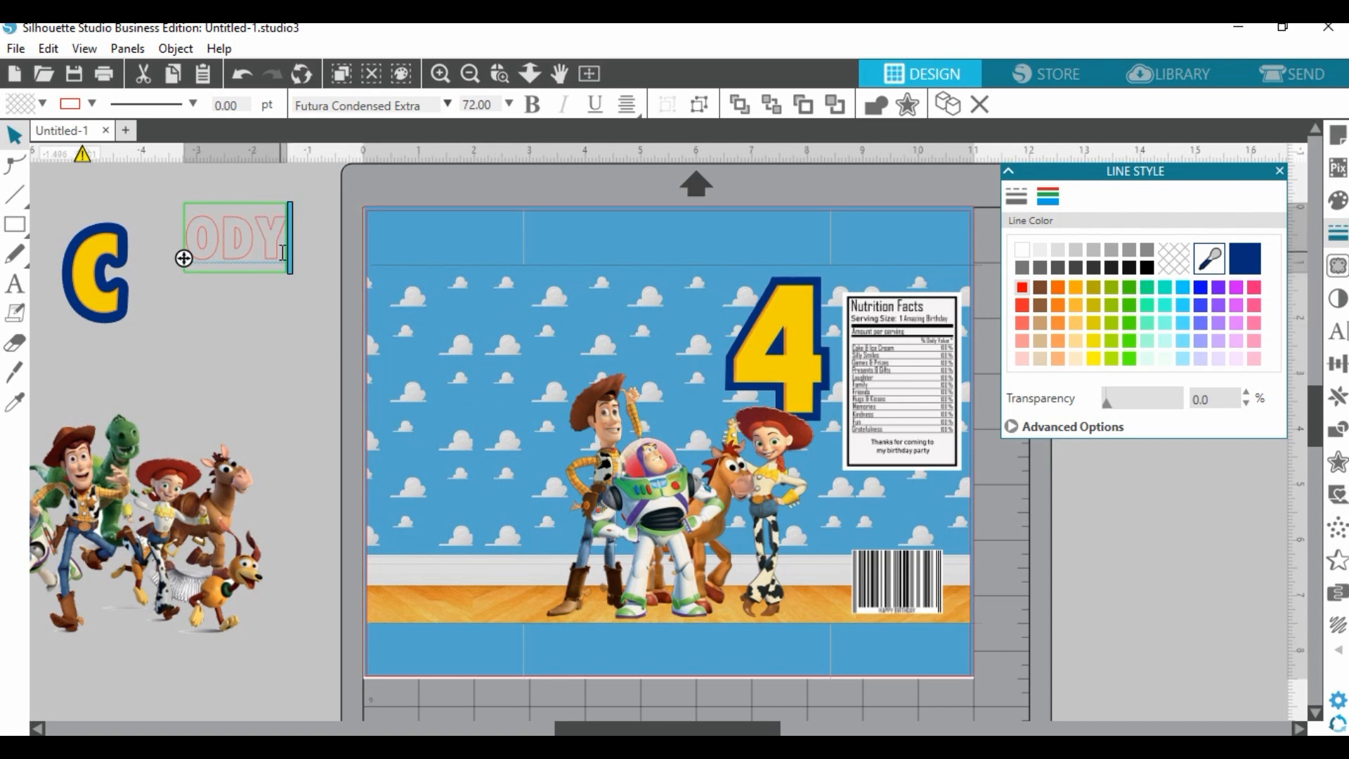
Fill the remaining name letters with yellow sampled from the number 4, and outline them 2 pt in brown sampled from its inner edge.
{"action": "left_click_drag", "start_coordinate": [283, 248], "coordinate": [195, 244]}
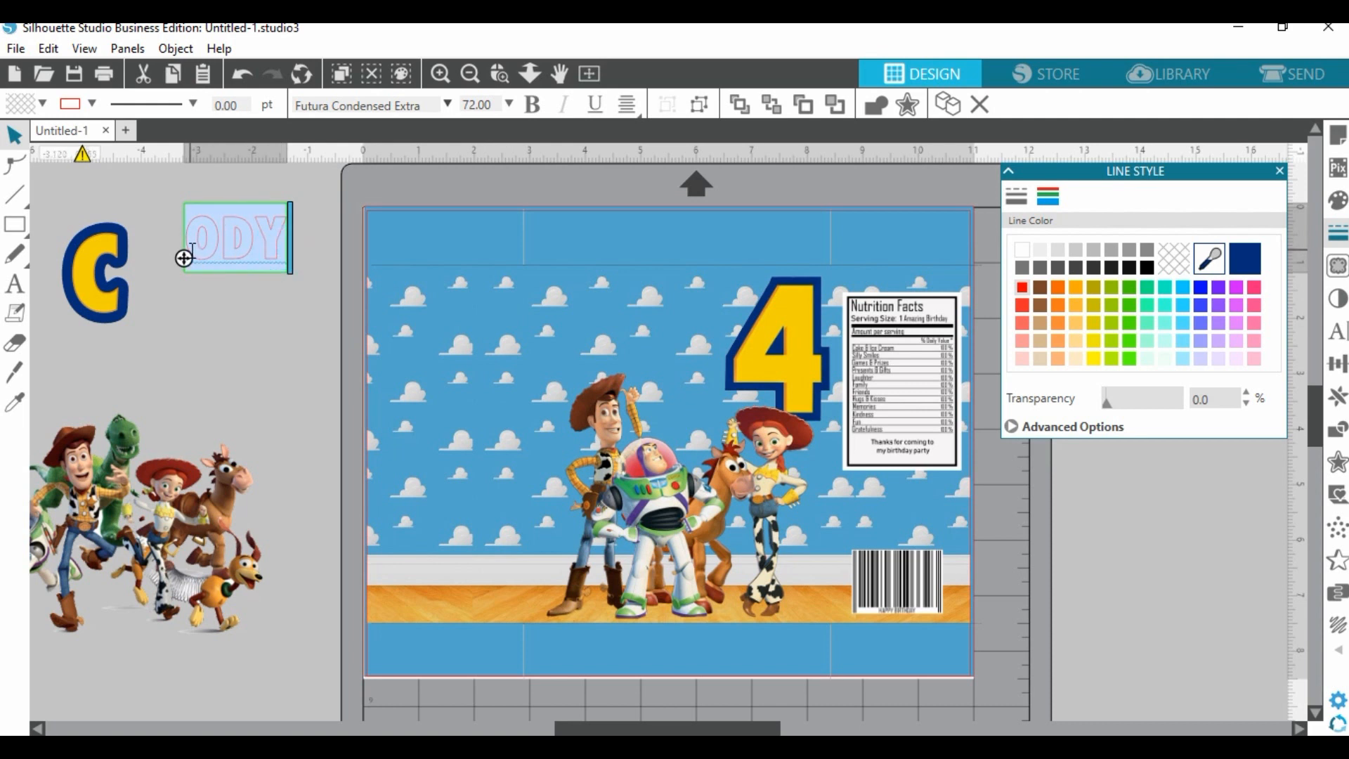
{"action": "left_click", "coordinate": [41, 105]}
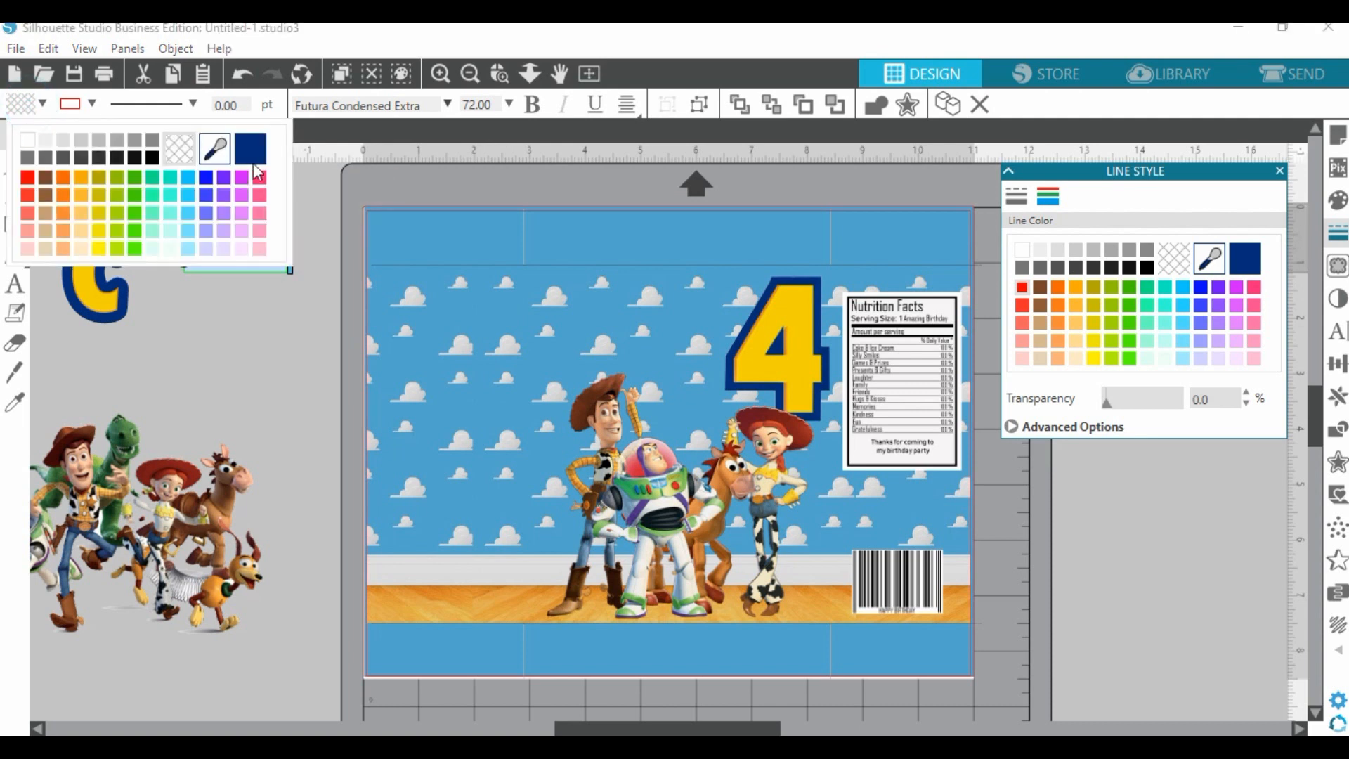
{"action": "left_click", "coordinate": [214, 148]}
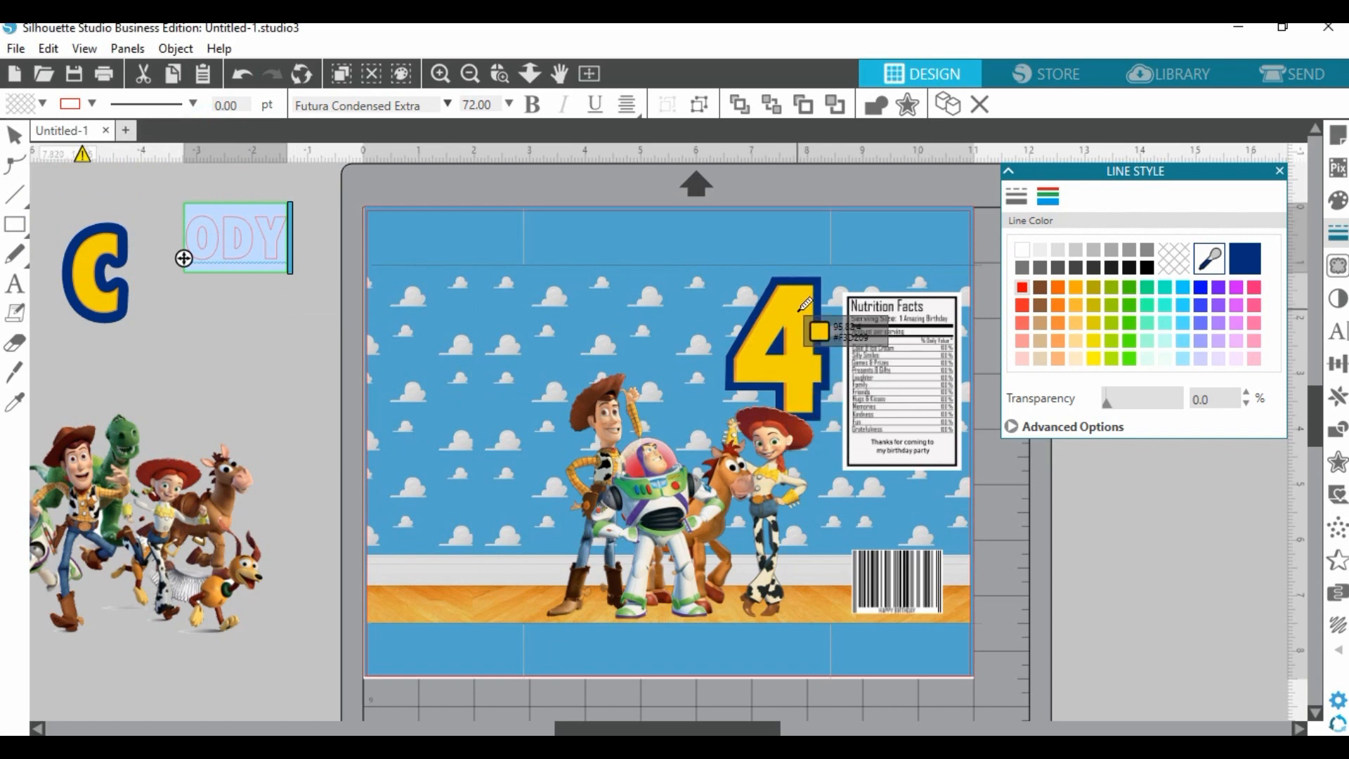
{"action": "left_click", "coordinate": [800, 319]}
{"action": "left_click", "coordinate": [68, 104]}
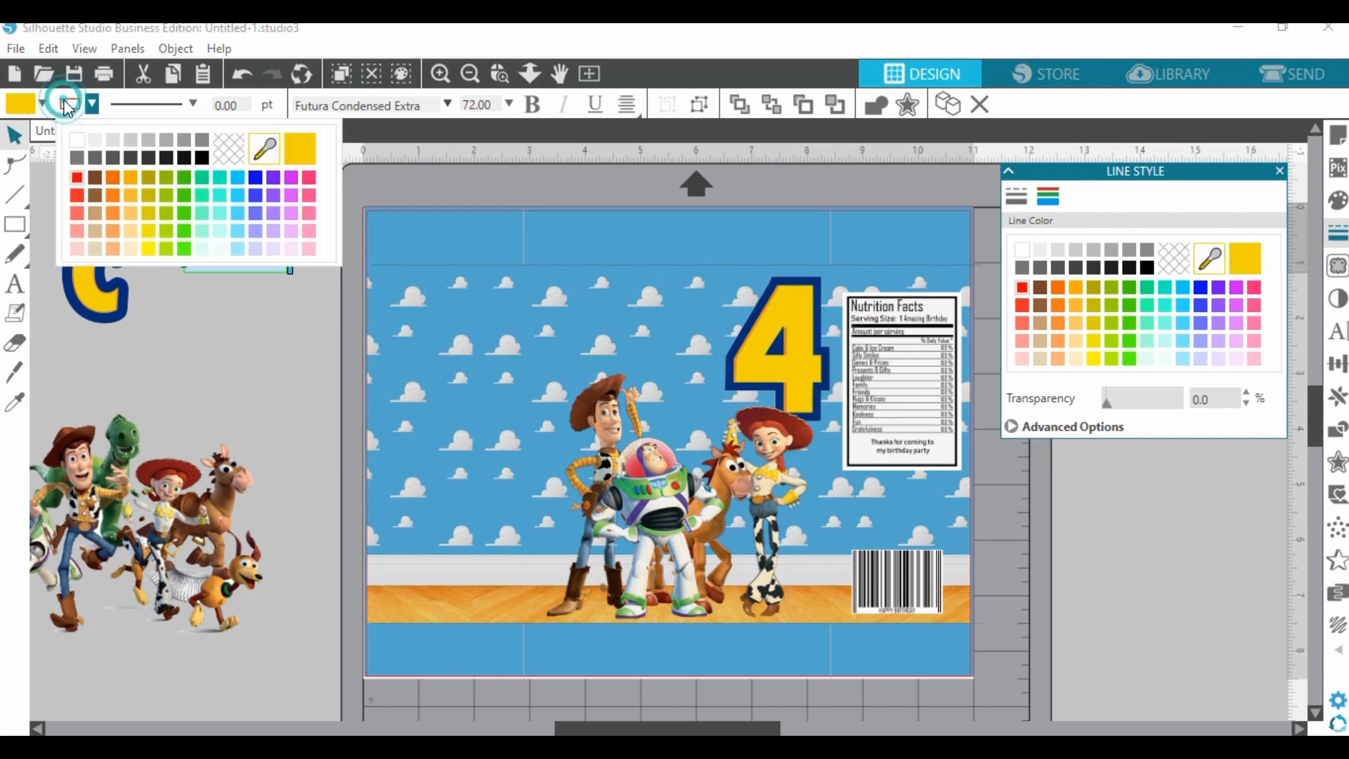
{"action": "left_click", "coordinate": [271, 144]}
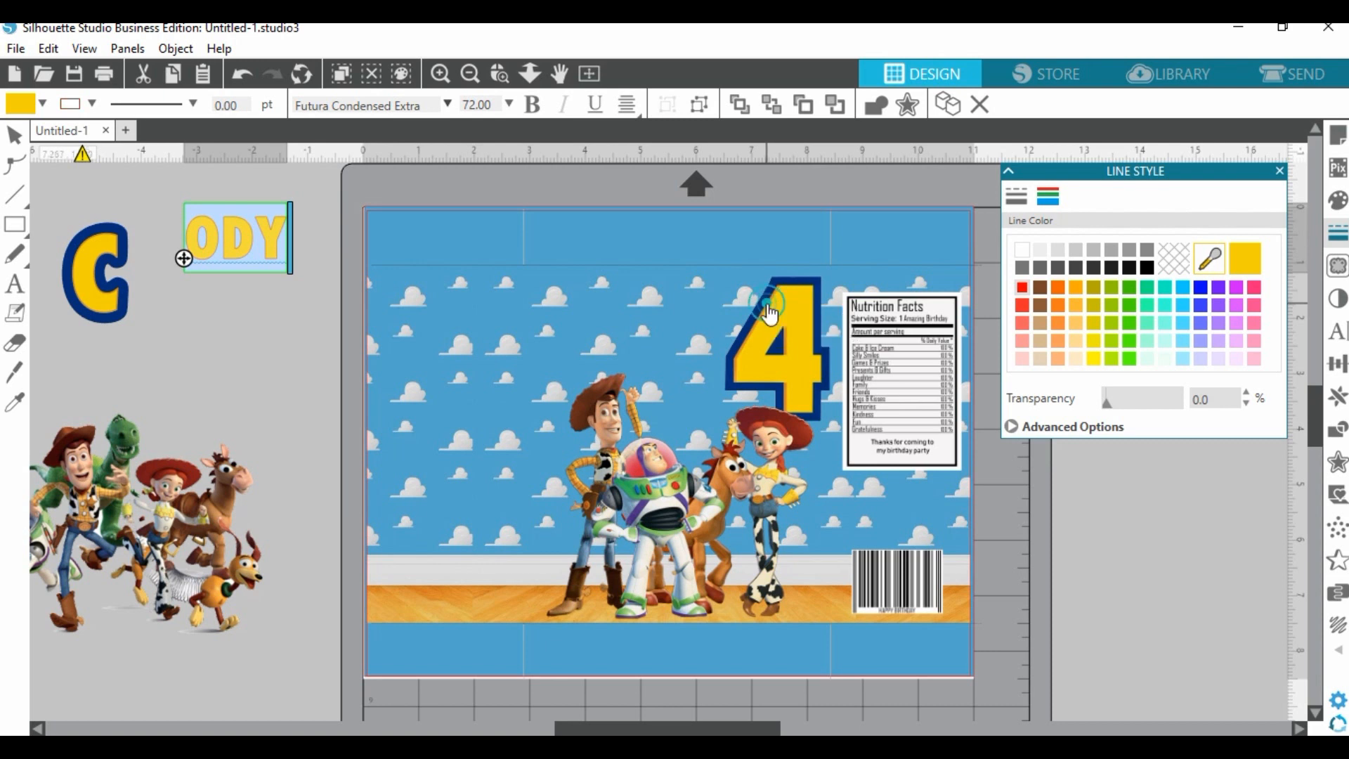
{"action": "left_click", "coordinate": [770, 301]}
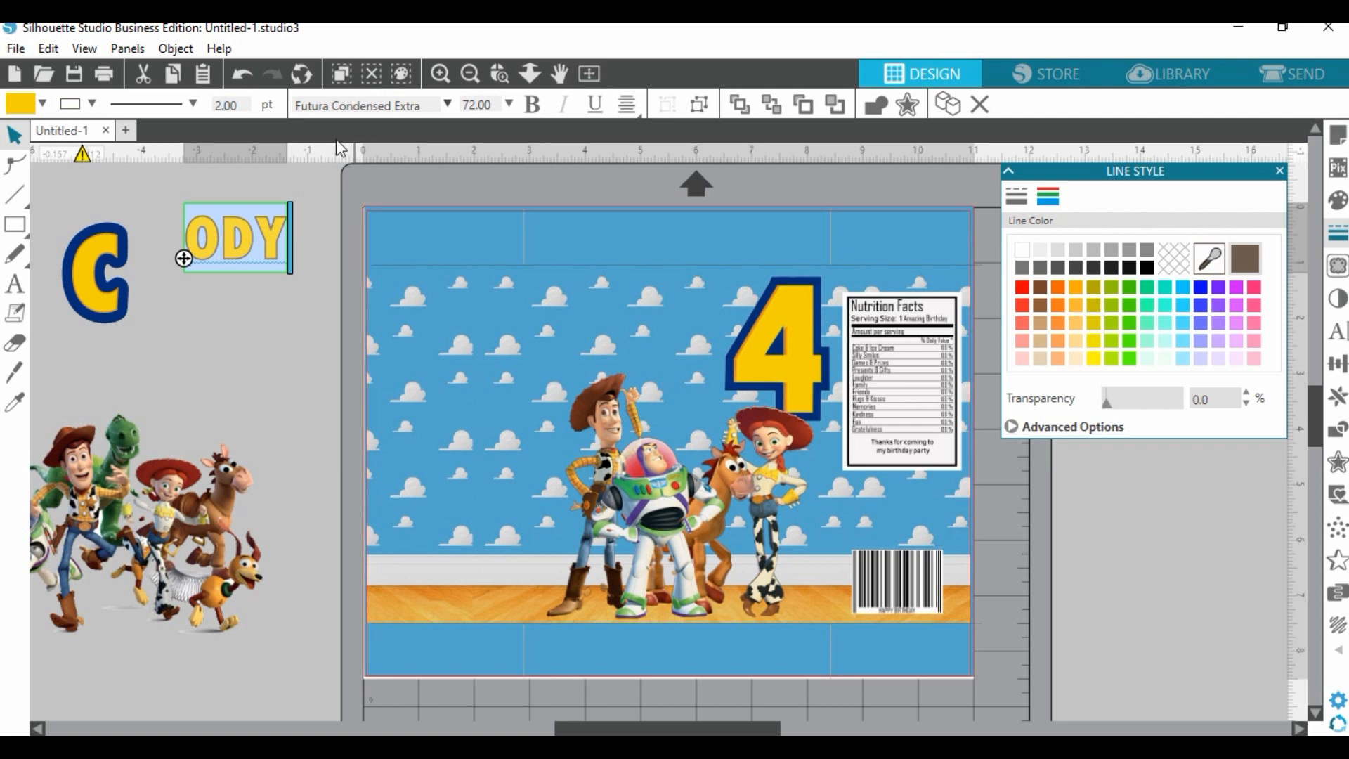
{"action": "left_click", "coordinate": [262, 328]}
Create a 0.080 in rounded-corner offset around the remaining name letters.
{"action": "left_click", "coordinate": [239, 245]}
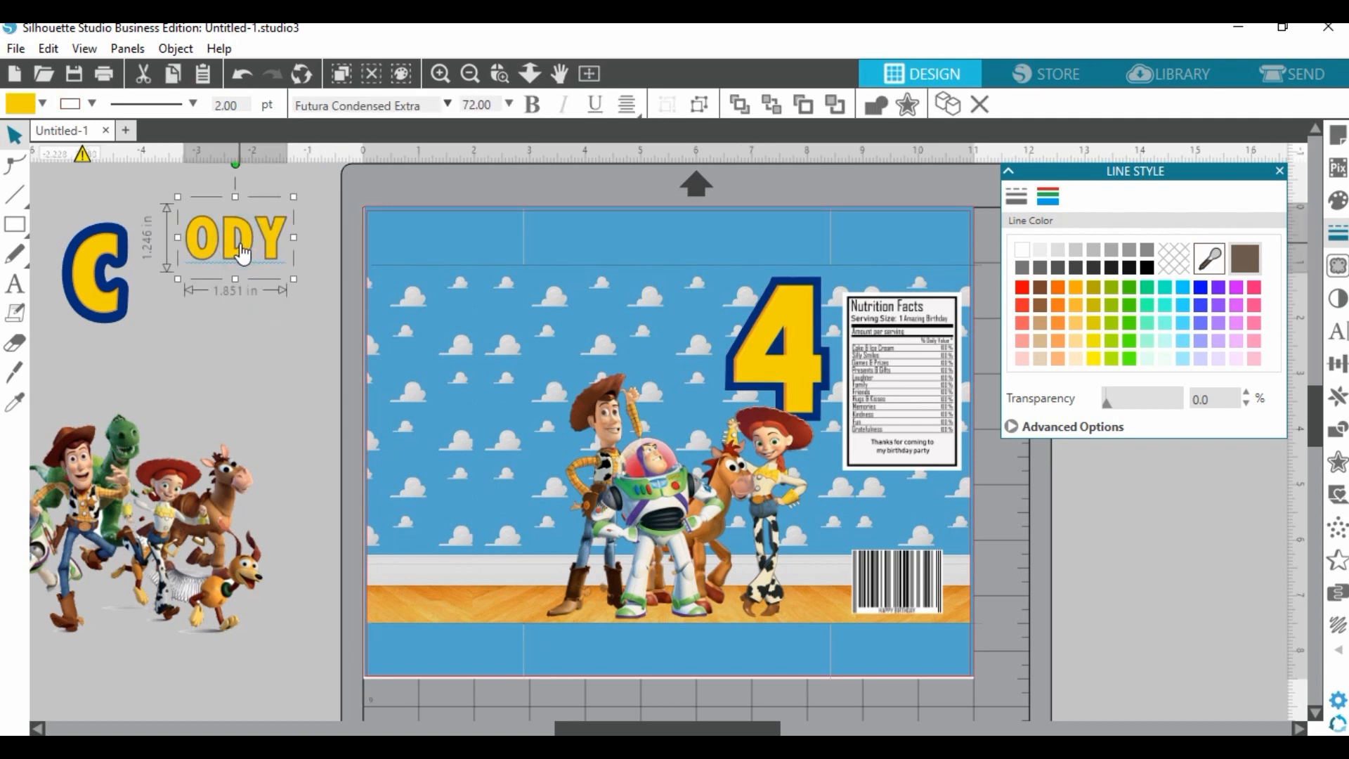
{"action": "left_click", "coordinate": [907, 104]}
{"action": "double_click", "coordinate": [1213, 279]}
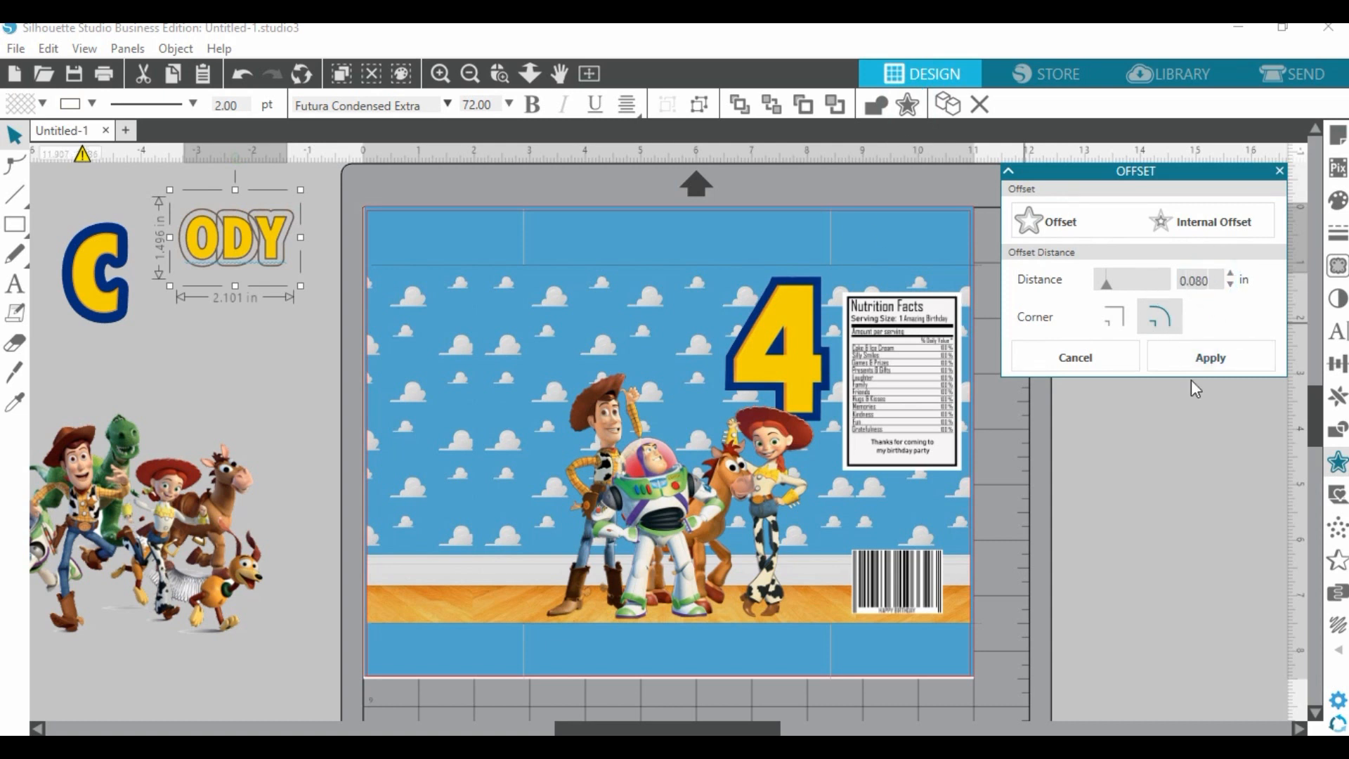
{"action": "left_click", "coordinate": [1192, 358]}
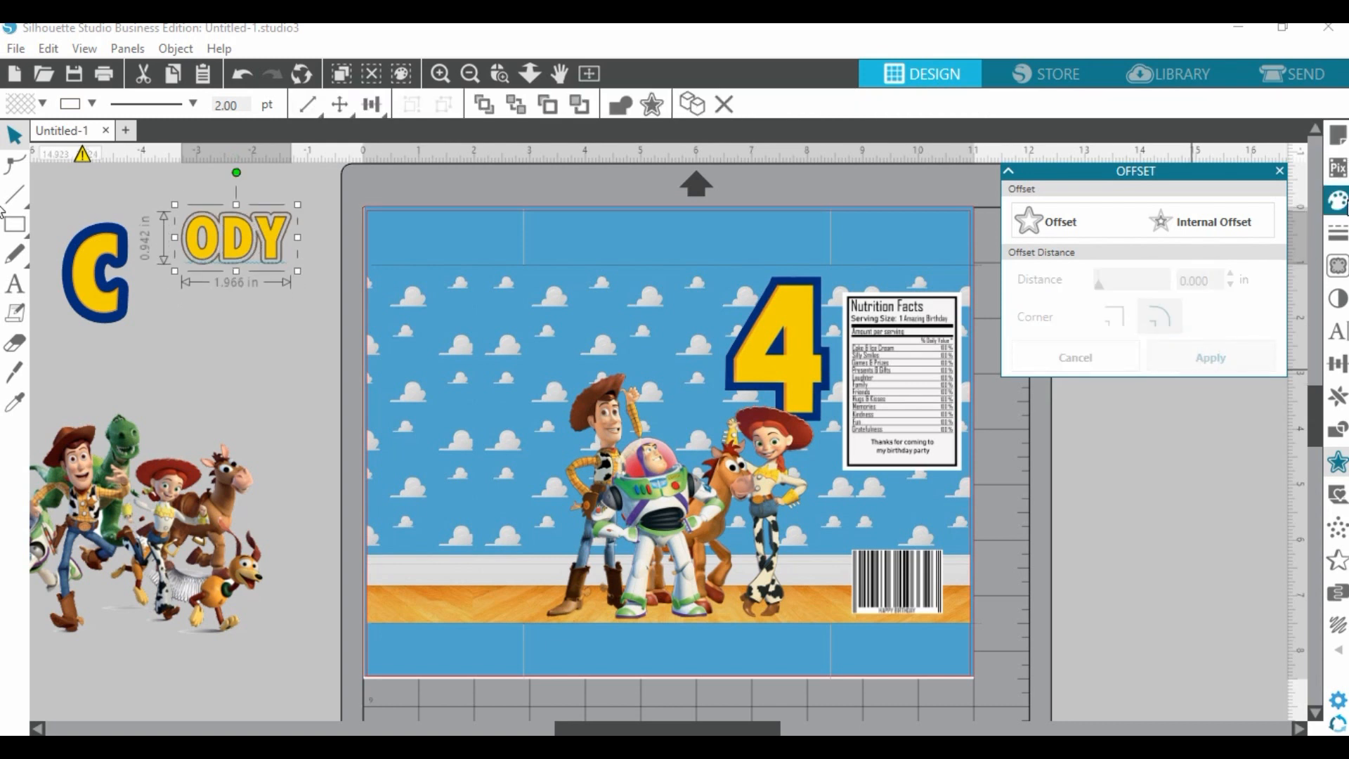
Give the new letters' offset a fill and line colour in the dark blue sampled from the number 4's border.
{"action": "left_click", "coordinate": [1338, 200]}
{"action": "left_click", "coordinate": [1210, 258]}
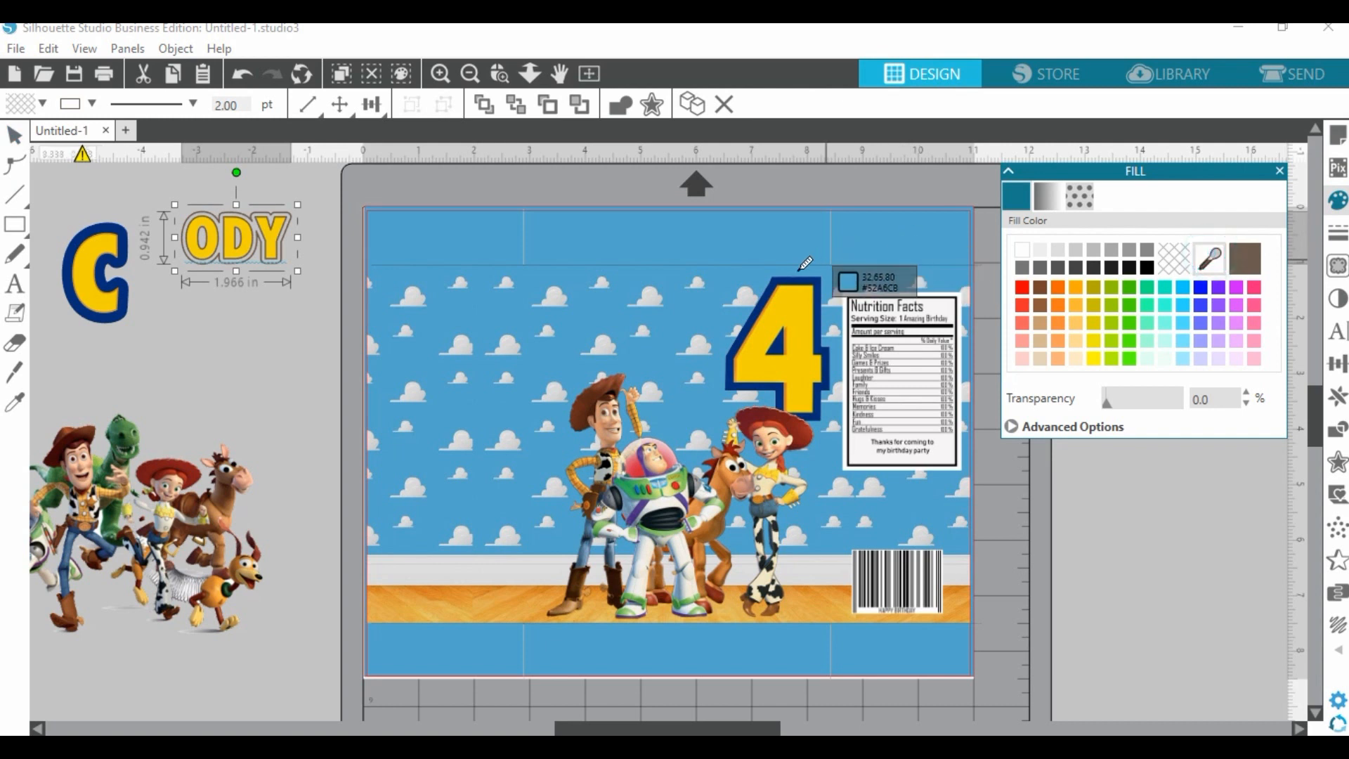
{"action": "left_click", "coordinate": [796, 284]}
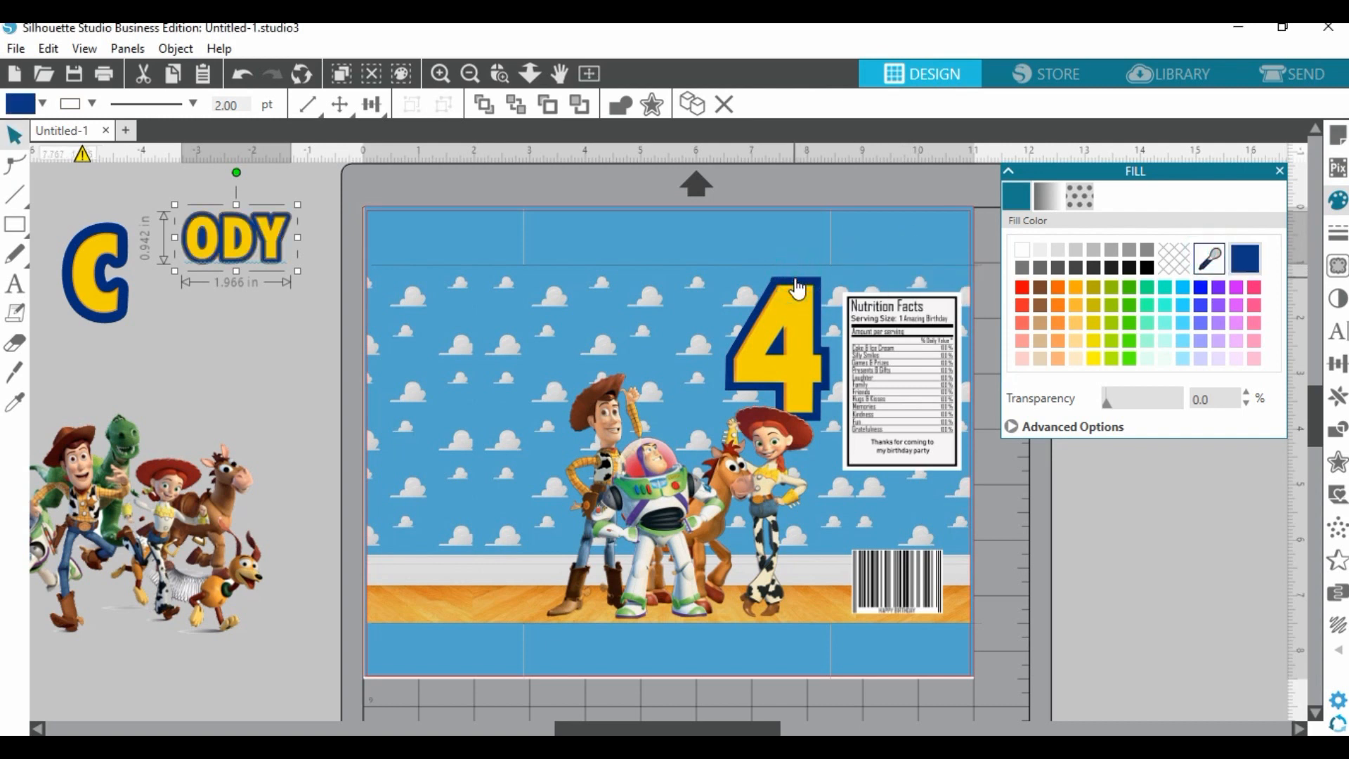
{"action": "left_click", "coordinate": [1336, 232]}
{"action": "left_click", "coordinate": [1047, 197]}
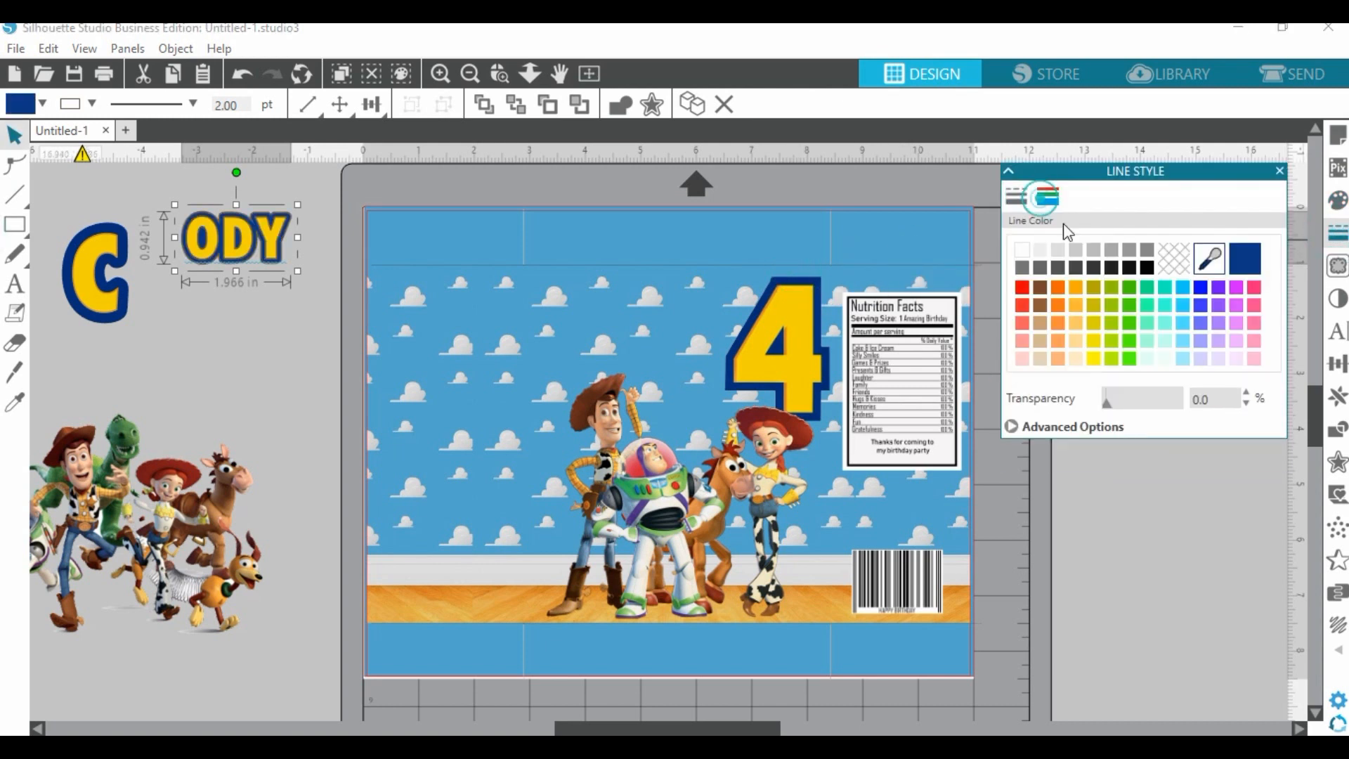
{"action": "left_click", "coordinate": [1245, 258]}
{"action": "left_click", "coordinate": [303, 361]}
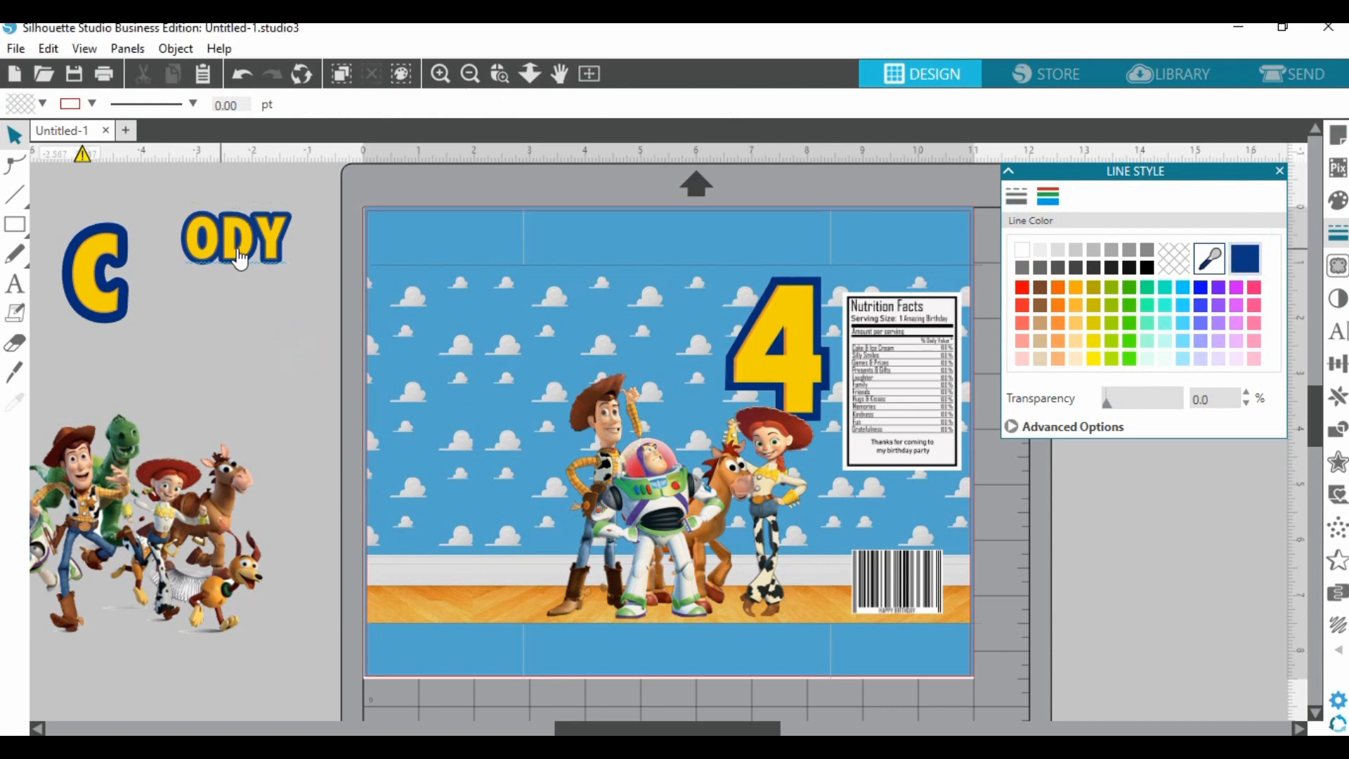
Try enlarging the yellow letters without their blue offset, and undo the resize.
{"action": "left_click", "coordinate": [243, 261]}
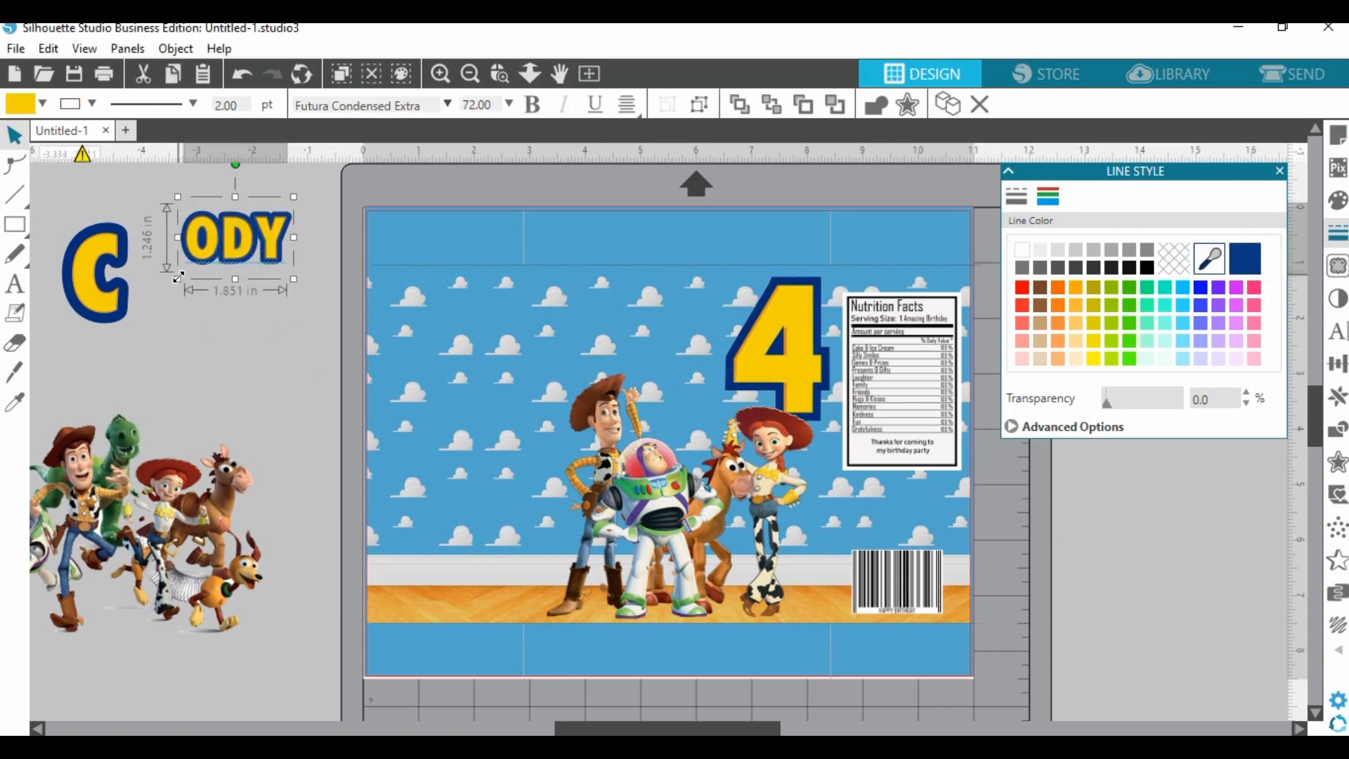
{"action": "left_click_drag", "start_coordinate": [178, 278], "coordinate": [137, 307]}
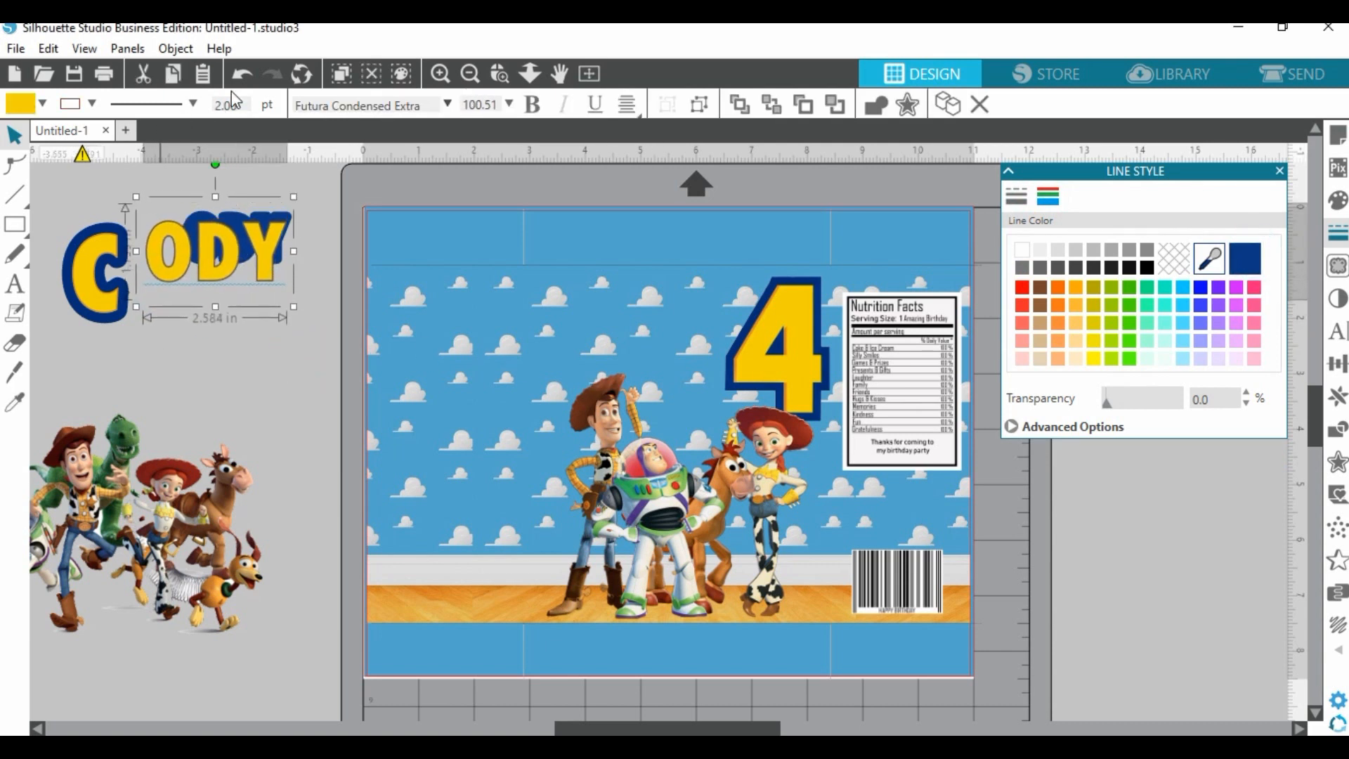
{"action": "left_click", "coordinate": [243, 73]}
{"action": "left_click", "coordinate": [221, 357]}
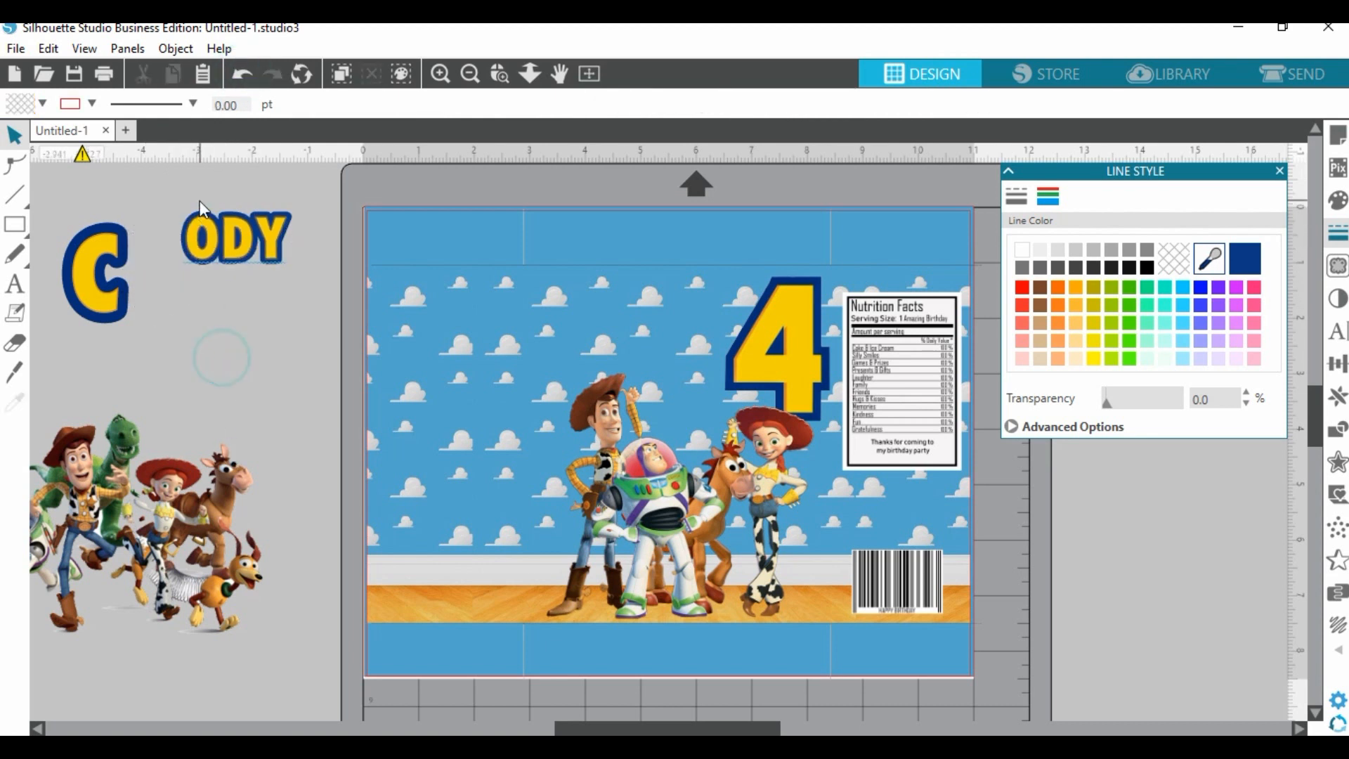
Group the yellow letters with their blue offset, and enlarge the group to about 3.7 in wide beside the C to match its height.
{"action": "left_click", "coordinate": [201, 211]}
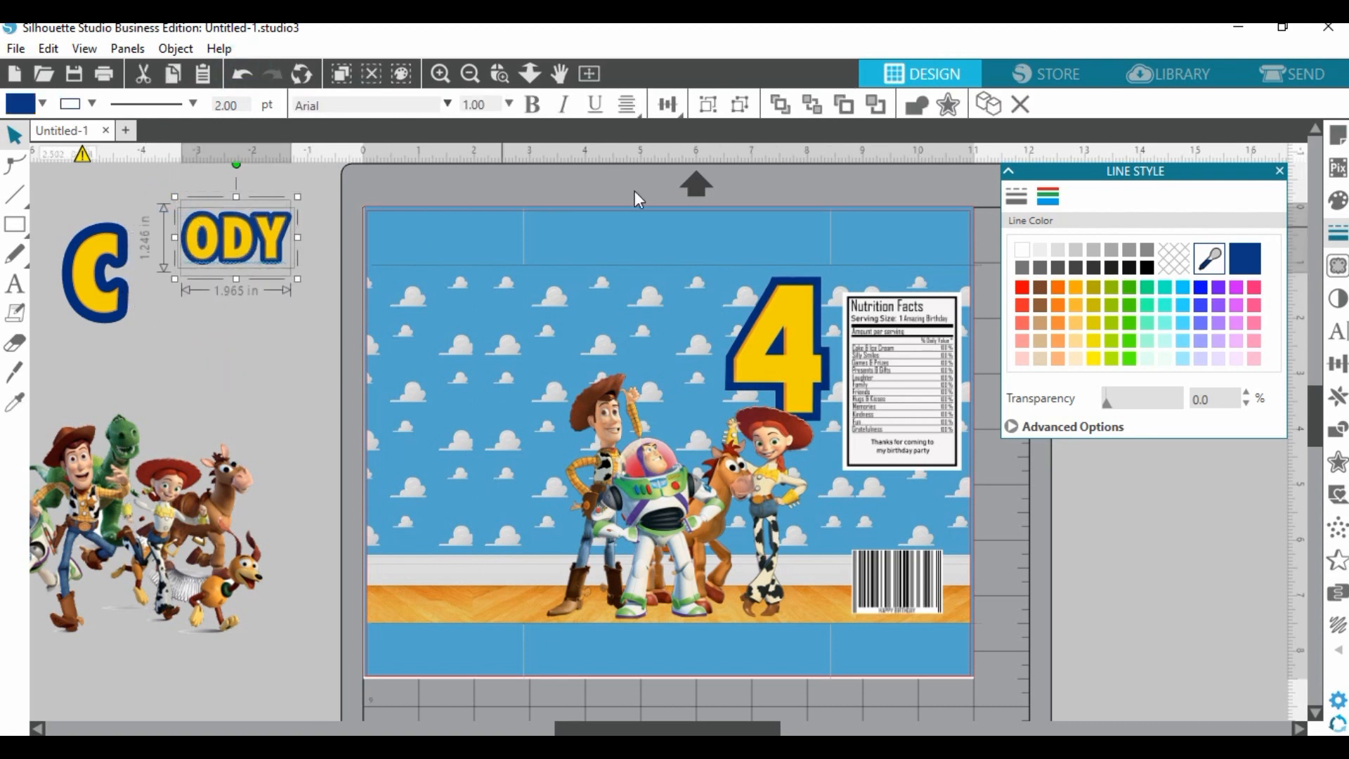
{"action": "left_click", "coordinate": [703, 106]}
{"action": "left_click_drag", "start_coordinate": [299, 280], "coordinate": [380, 332]}
{"action": "left_click_drag", "start_coordinate": [284, 302], "coordinate": [235, 314]}
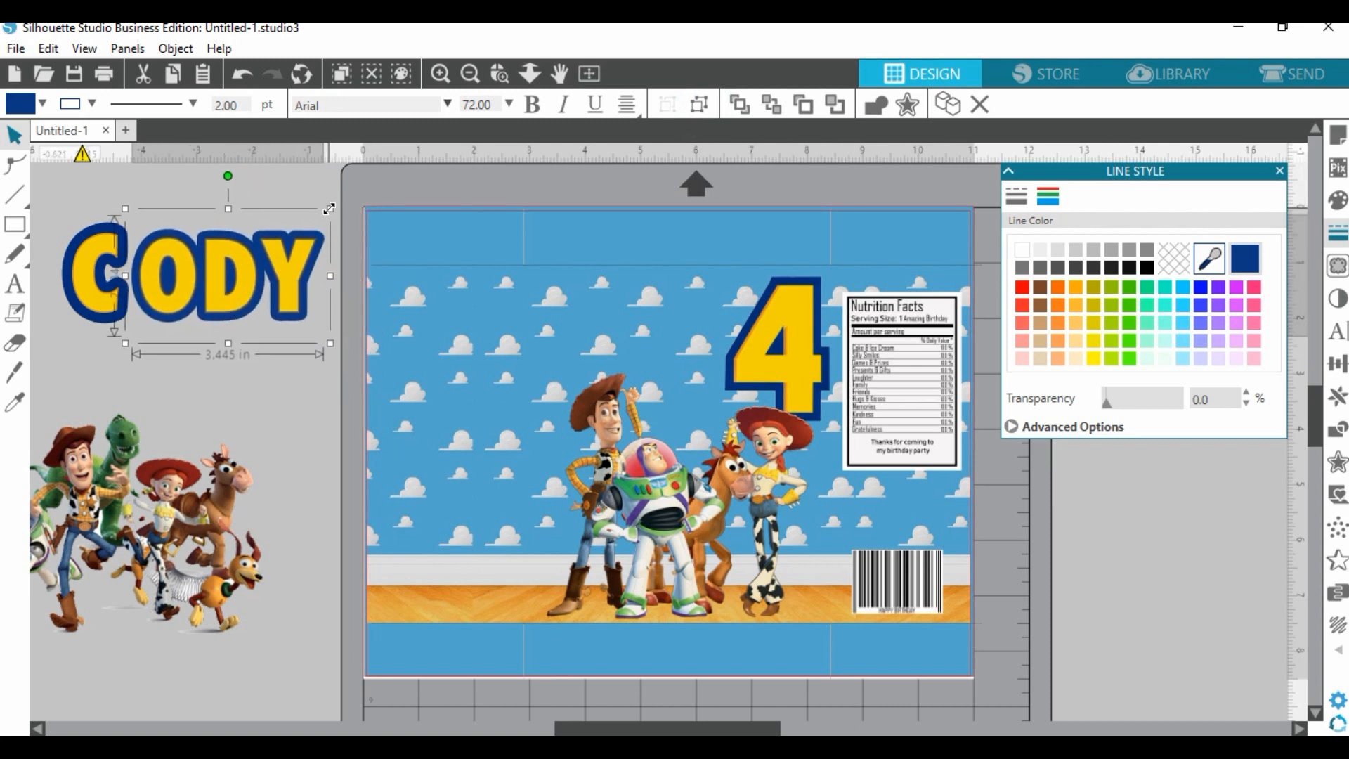
{"action": "left_click_drag", "start_coordinate": [329, 209], "coordinate": [345, 199]}
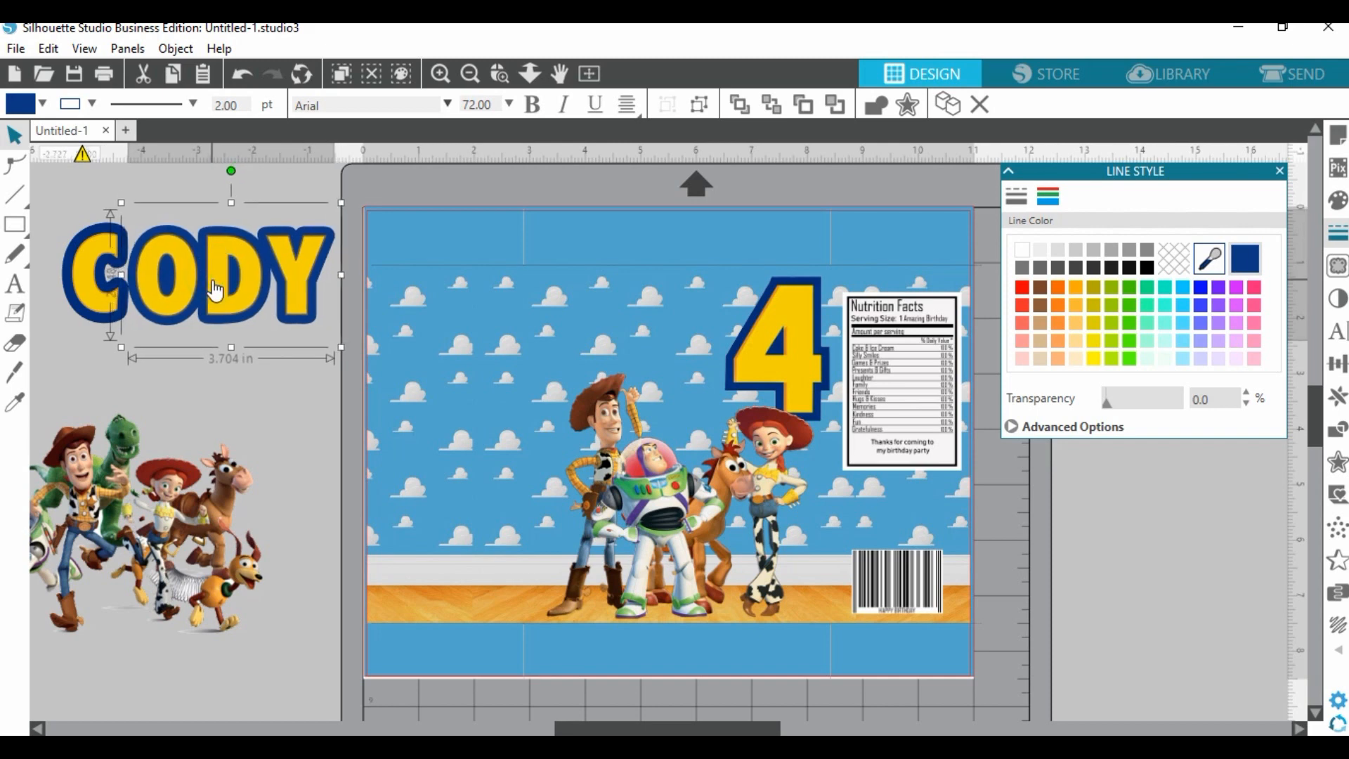
Move the letter group and the C onto the bag above the characters, closing the gap so they form the child's name.
{"action": "left_click_drag", "start_coordinate": [219, 287], "coordinate": [754, 340]}
{"action": "left_click_drag", "start_coordinate": [79, 287], "coordinate": [658, 370]}
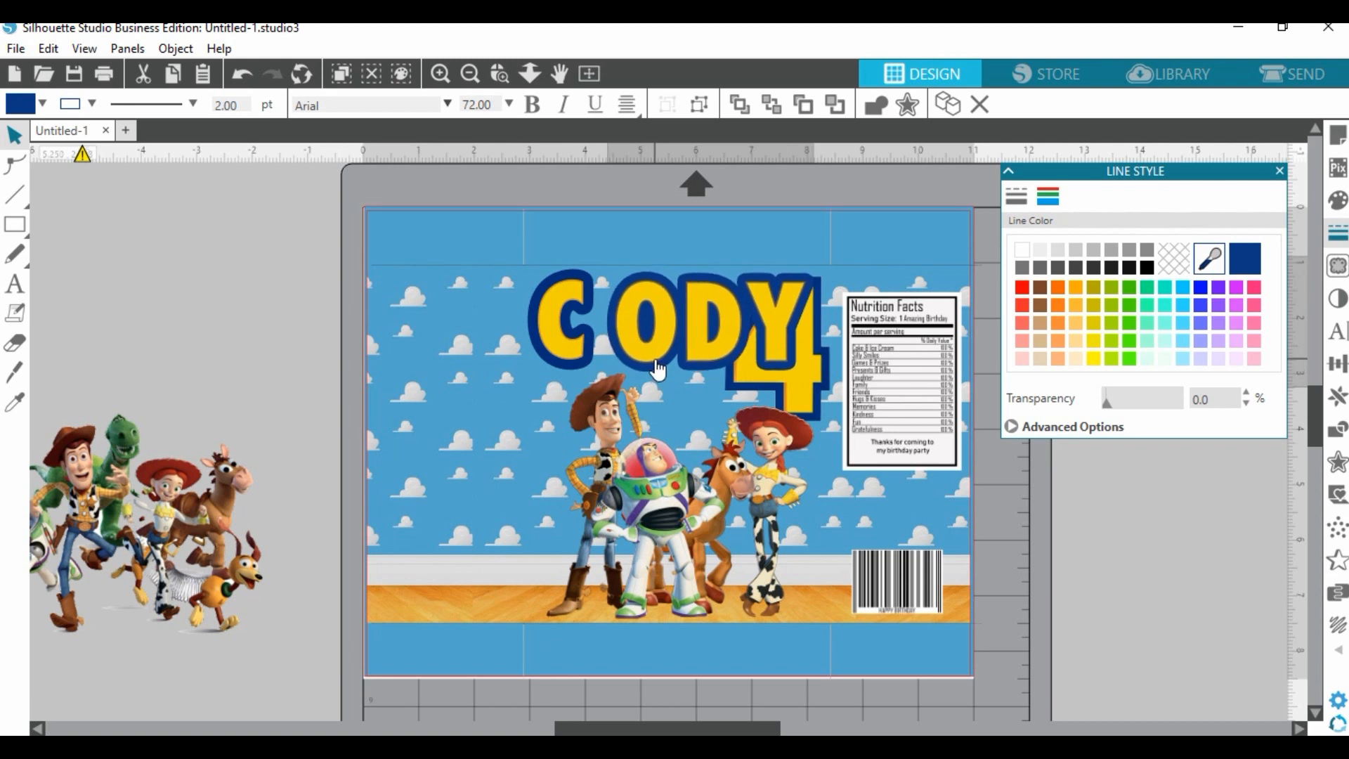
{"action": "left_click_drag", "start_coordinate": [572, 369], "coordinate": [636, 361]}
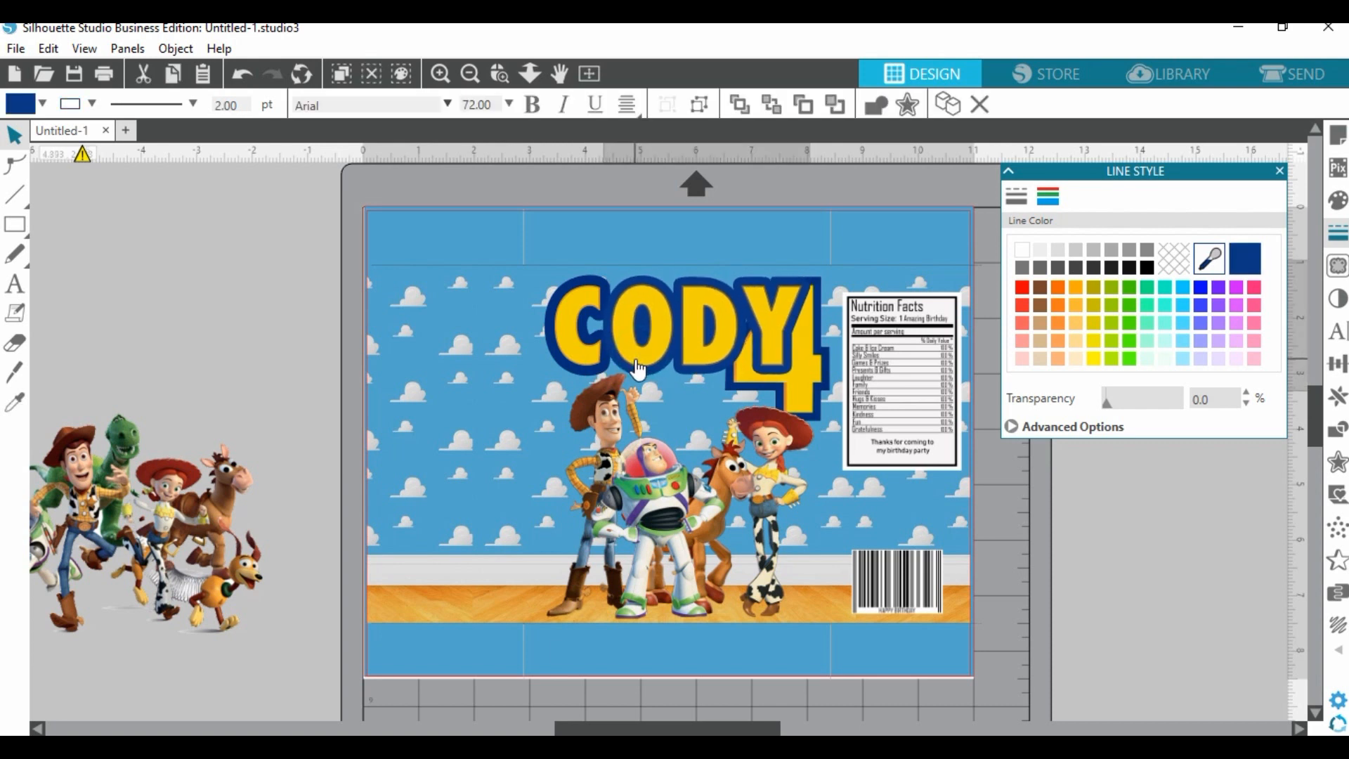
Move the number 4 down to Jessie's legs, and send the character group backward.
{"action": "mouse_move", "coordinate": [821, 382]}
{"action": "left_mouse_down"}
{"action": "mouse_move", "coordinate": [835, 557]}
{"action": "mouse_move", "coordinate": [824, 573]}
{"action": "mouse_move", "coordinate": [820, 562]}
{"action": "left_mouse_up"}
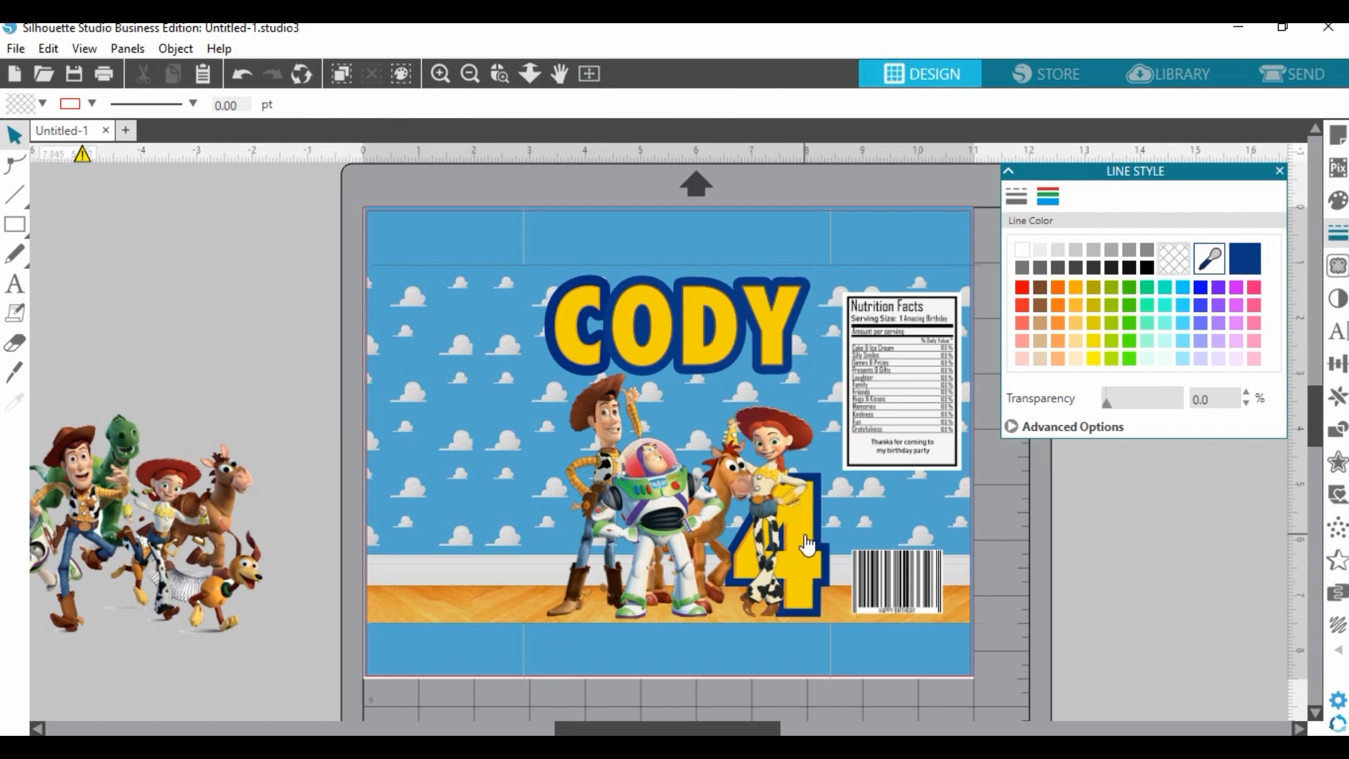
{"action": "right_click", "coordinate": [805, 545]}
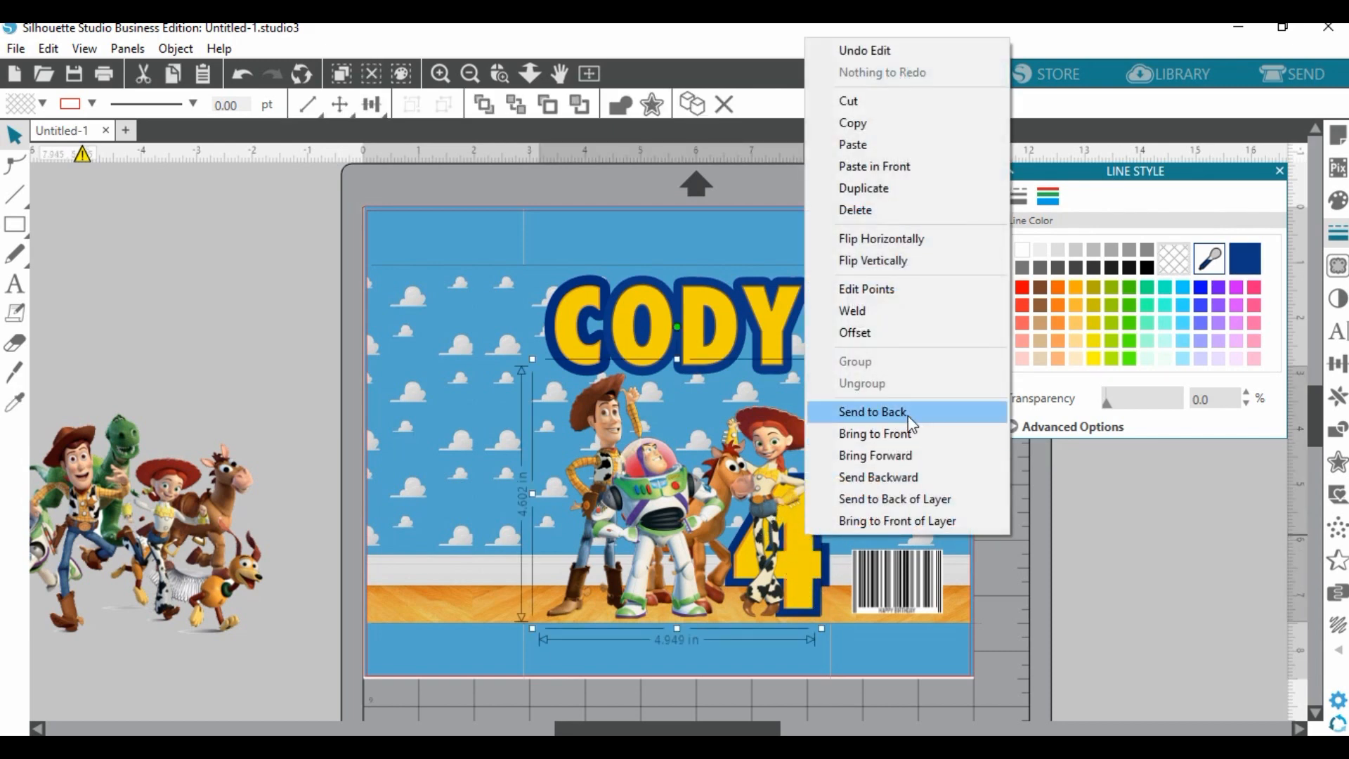
{"action": "left_click", "coordinate": [897, 463]}
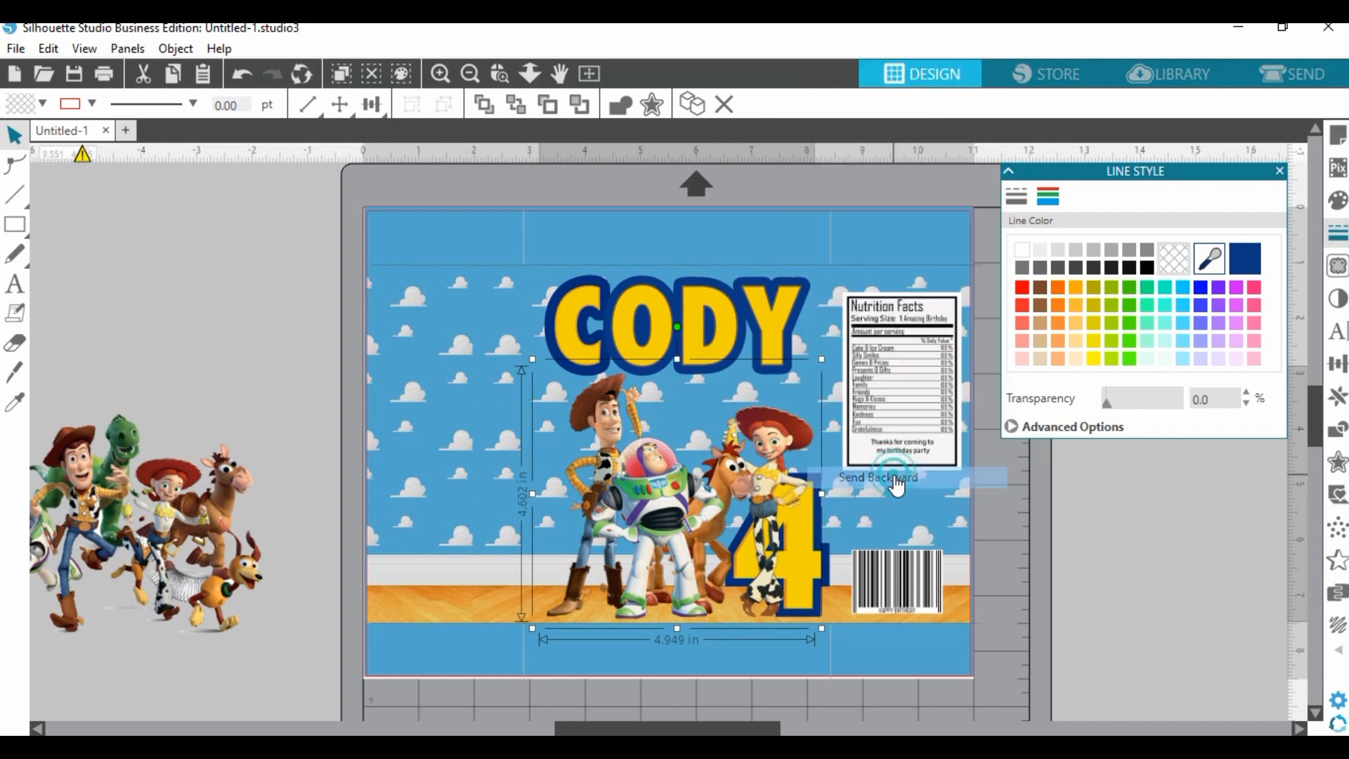
Bring the number 4 to the front, and position the character group so Jessie stands partly behind it.
{"action": "left_click", "coordinate": [809, 562]}
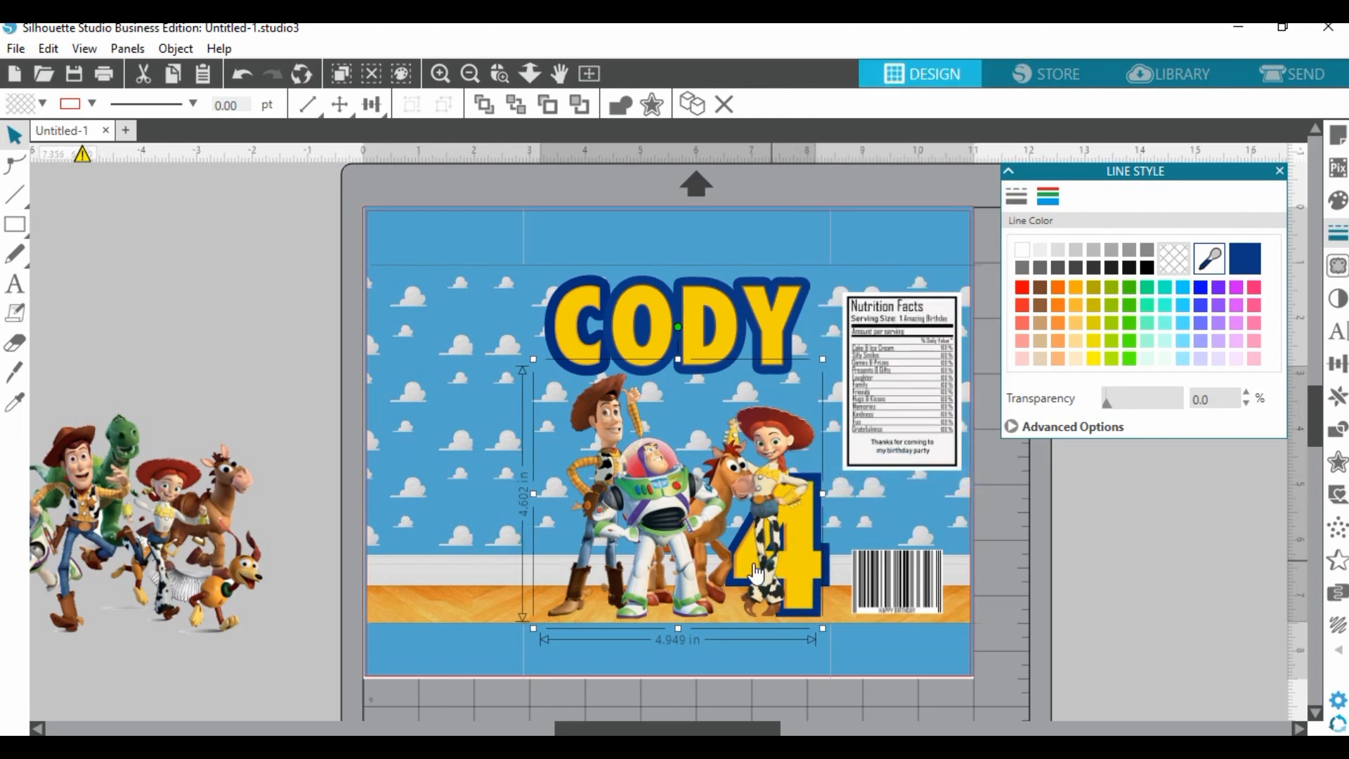
{"action": "right_click", "coordinate": [778, 557]}
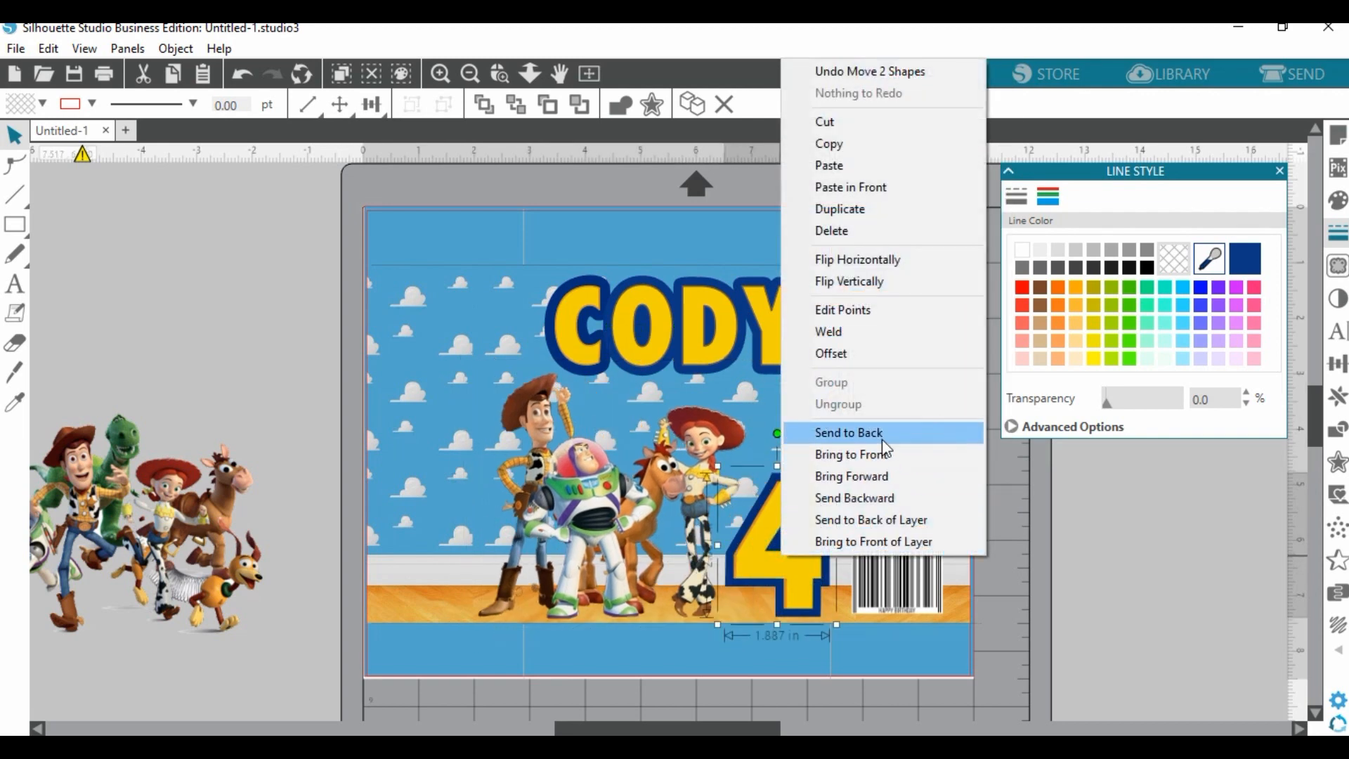
{"action": "left_click", "coordinate": [854, 432]}
{"action": "left_click_drag", "start_coordinate": [694, 478], "coordinate": [743, 483]}
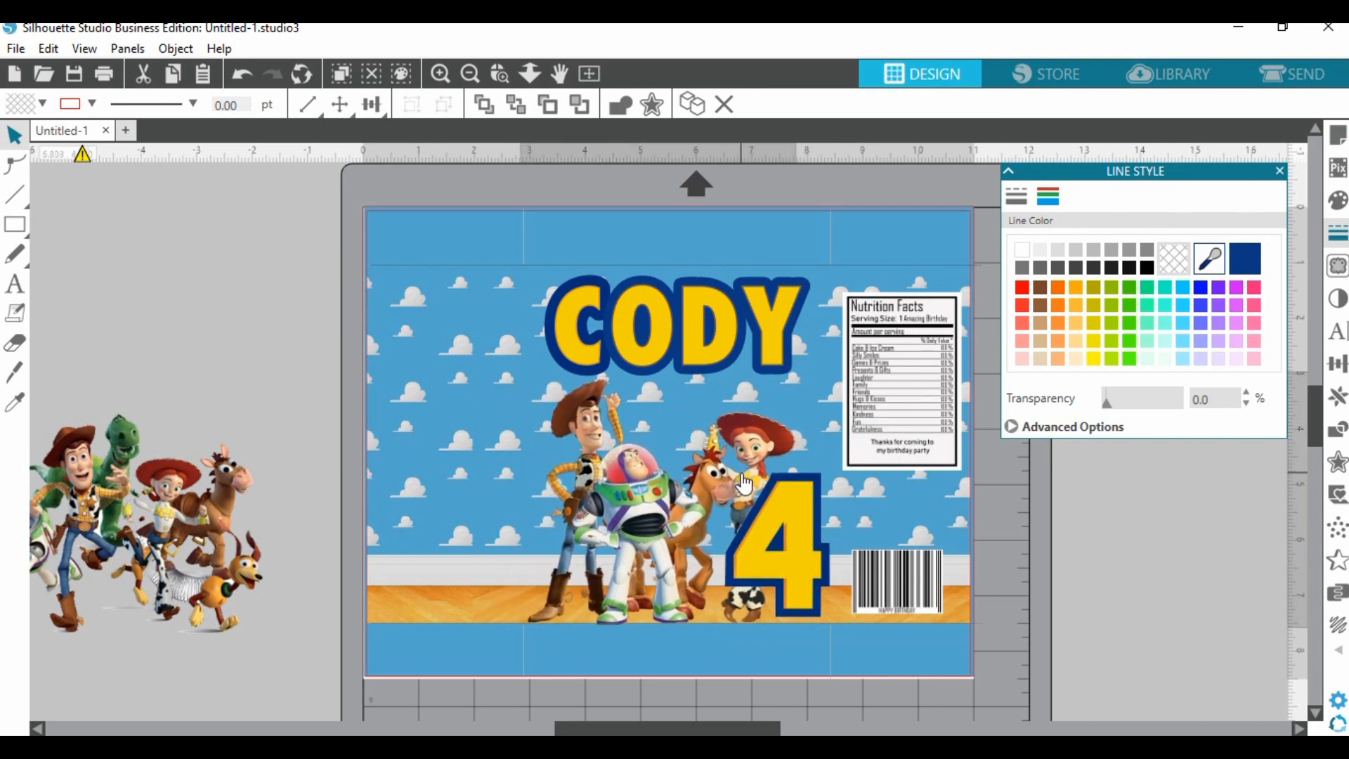
Shrink the number 4 to about 1.5 in wide in front of Jessie's legs, and nudge the character group into place.
{"action": "left_click", "coordinate": [769, 505]}
{"action": "left_click_drag", "start_coordinate": [836, 468], "coordinate": [789, 543]}
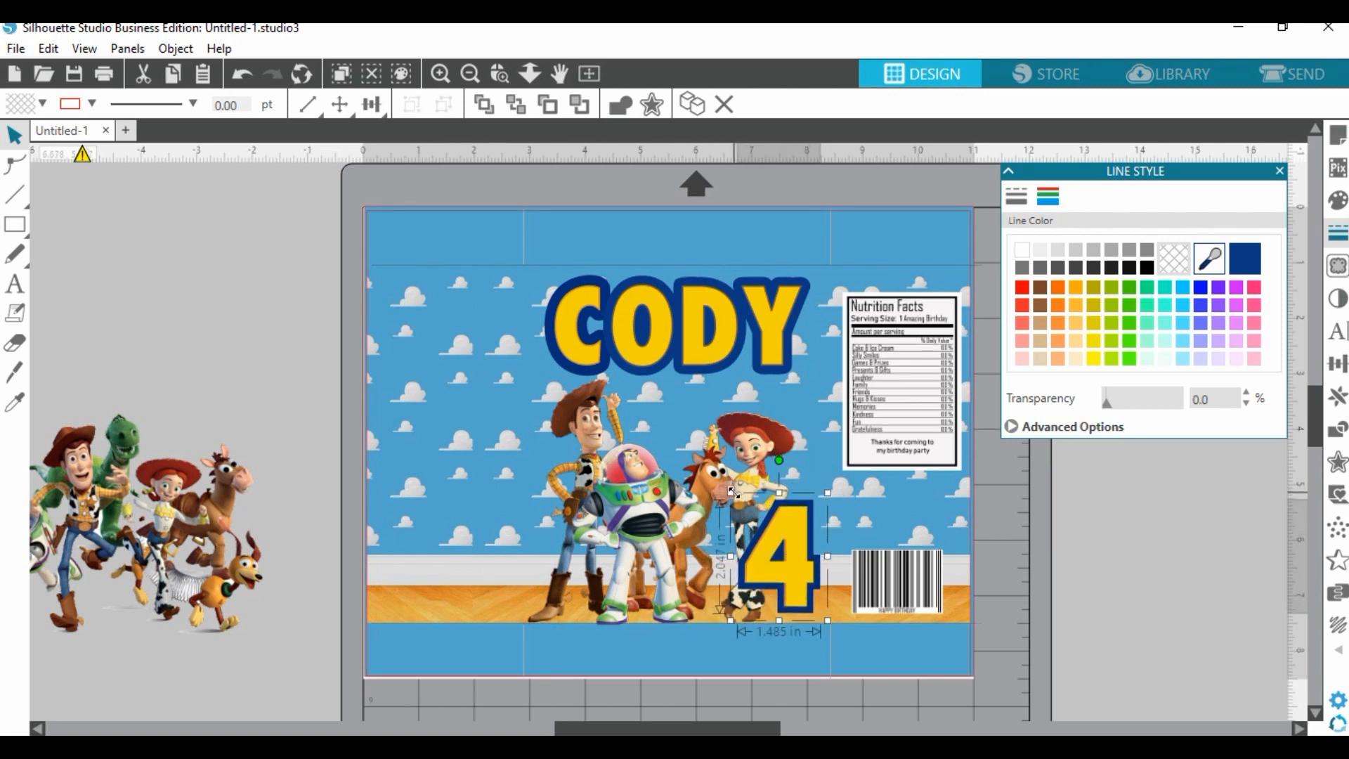
{"action": "left_click", "coordinate": [1107, 505]}
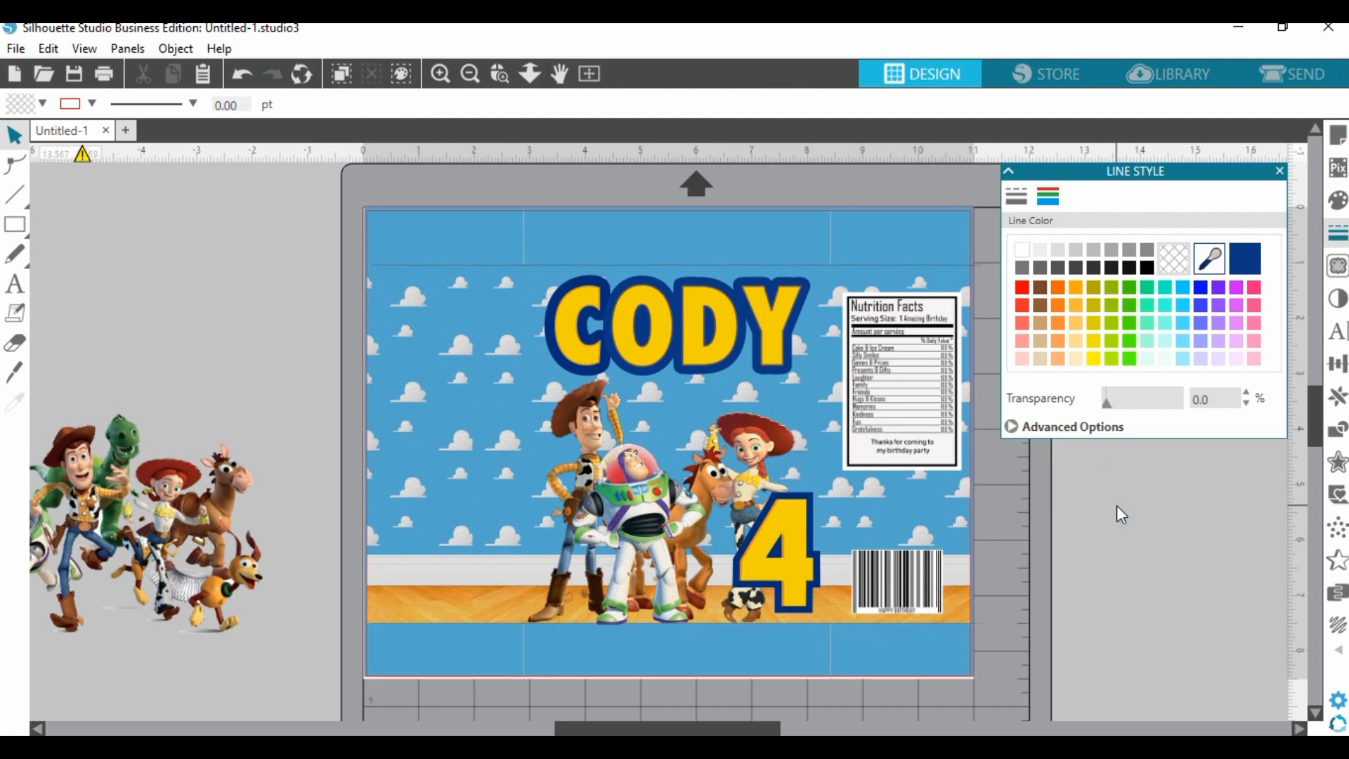
{"action": "left_click_drag", "start_coordinate": [647, 537], "coordinate": [647, 539]}
{"action": "left_click", "coordinate": [1153, 555]}
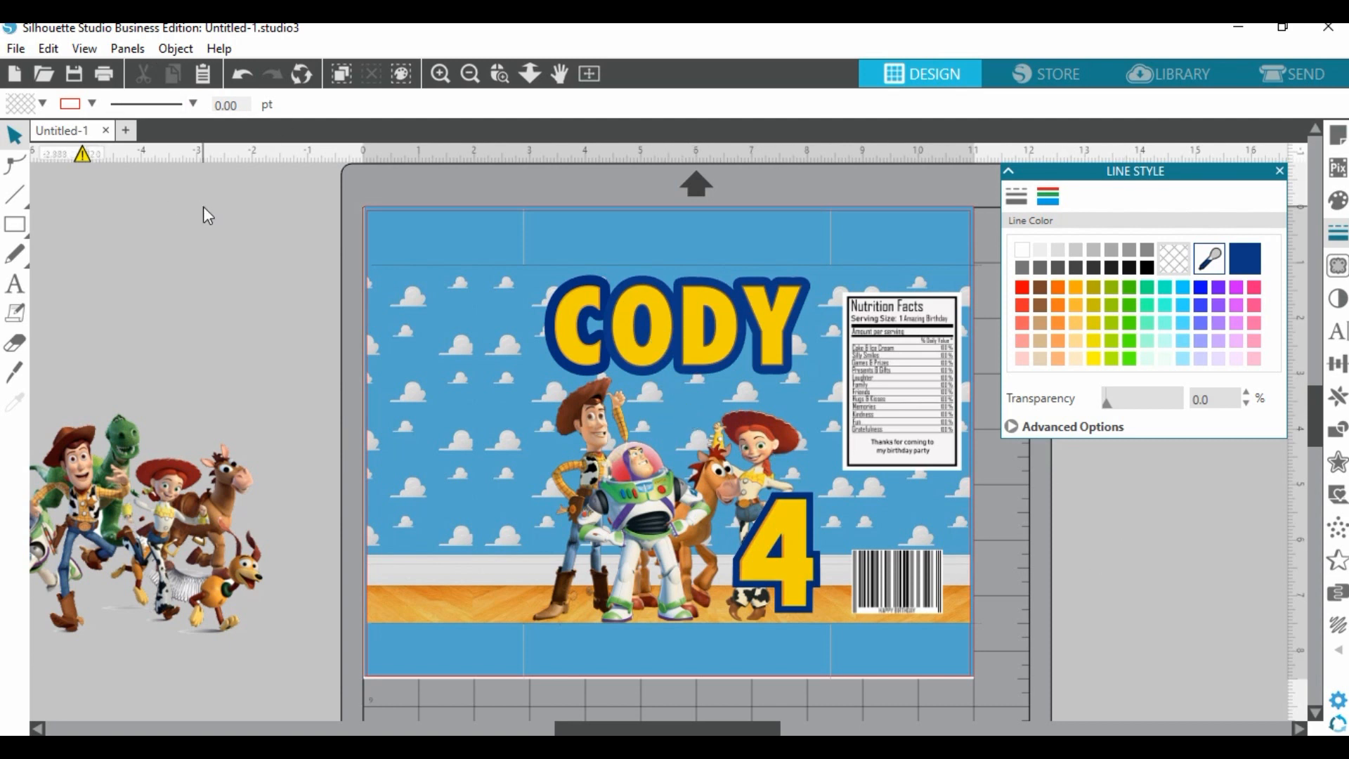
Add the text "is" in Futura Condensed Extra on the empty area above the running characters.
{"action": "left_click", "coordinate": [27, 292]}
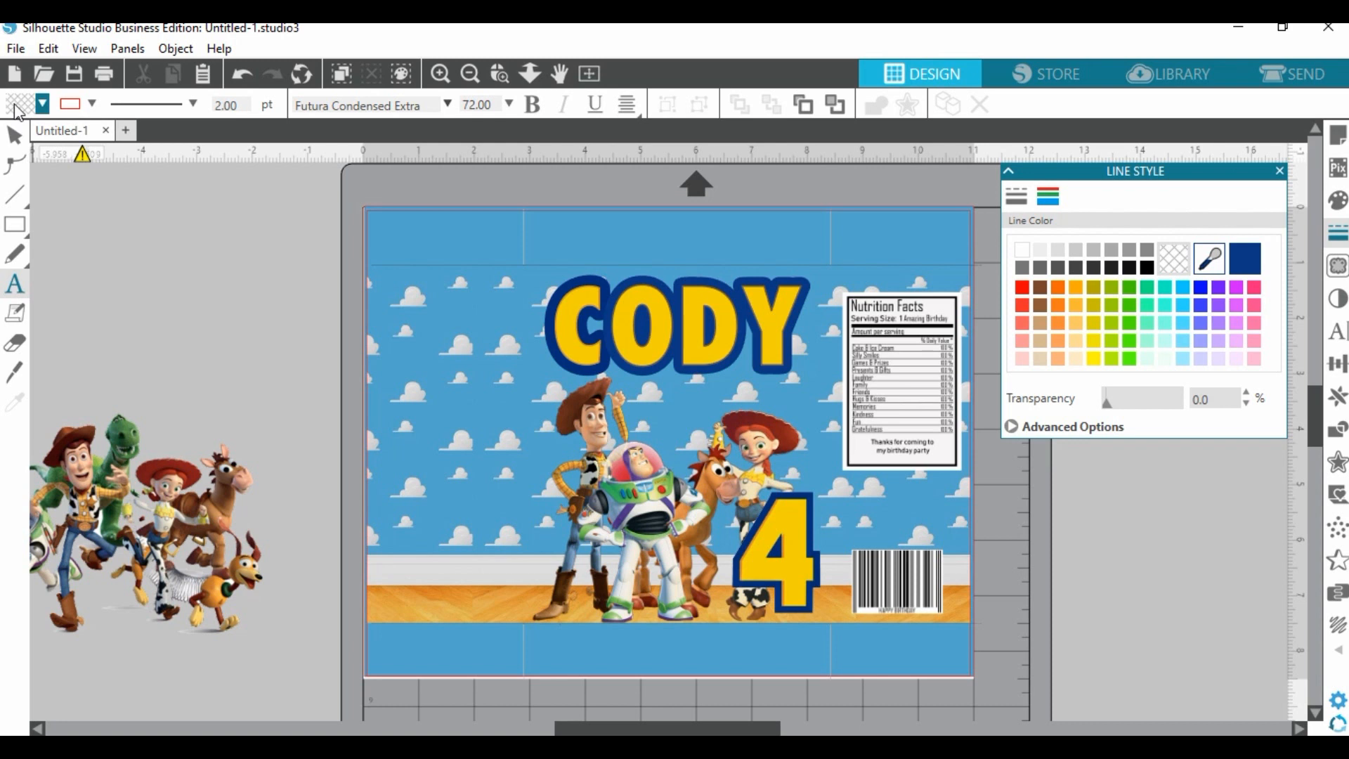
{"action": "left_click", "coordinate": [119, 241]}
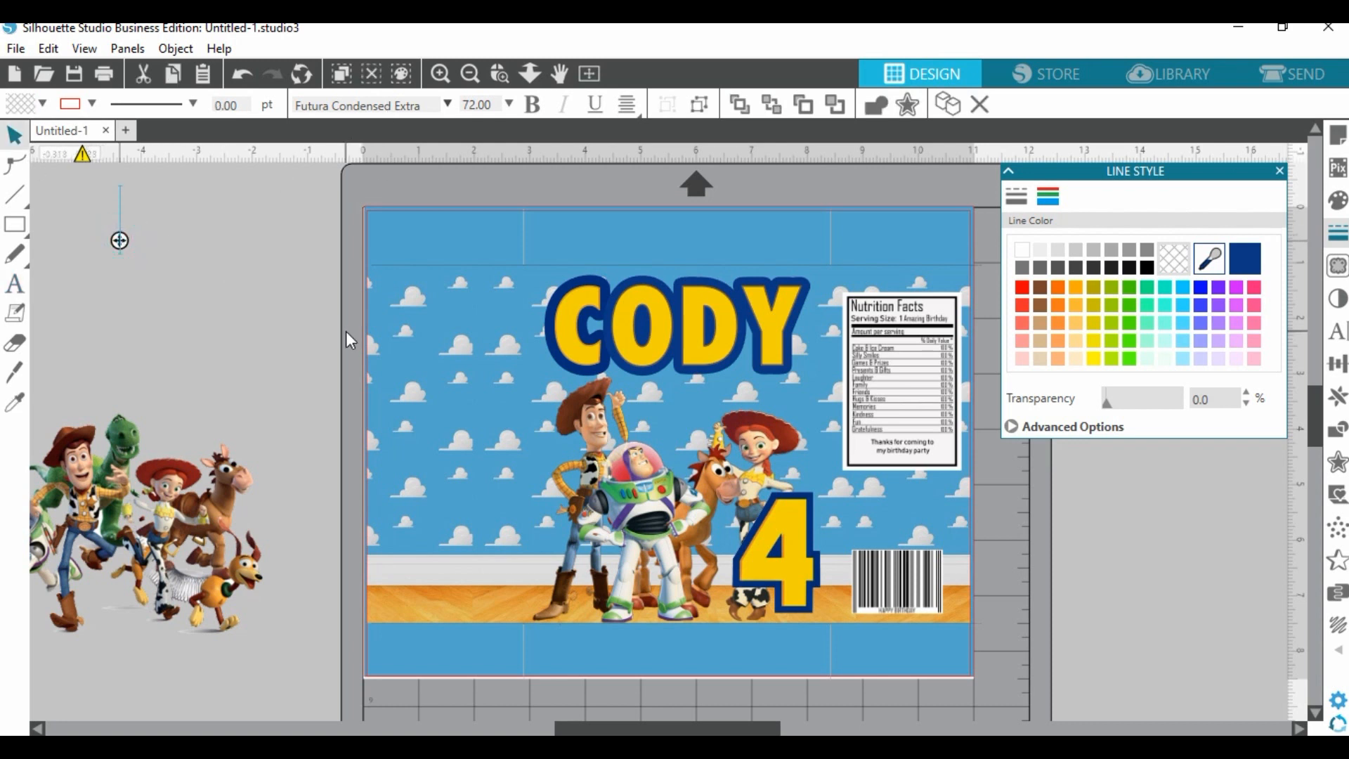
{"action": "type", "text": "is"}
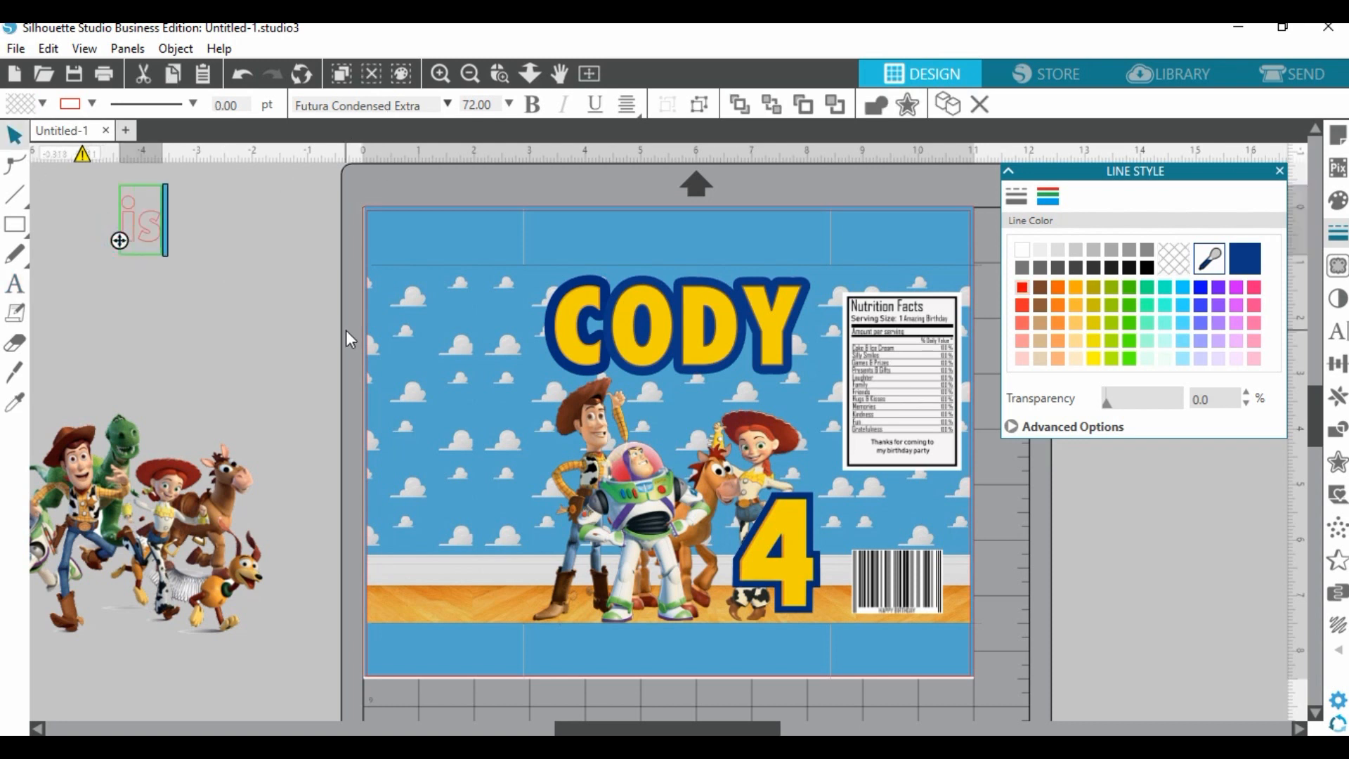
{"action": "left_click", "coordinate": [359, 411]}
Fill the "is" text with the red sampled from Buzz's suit, and place it between the child's name and the characters.
{"action": "left_click", "coordinate": [146, 239]}
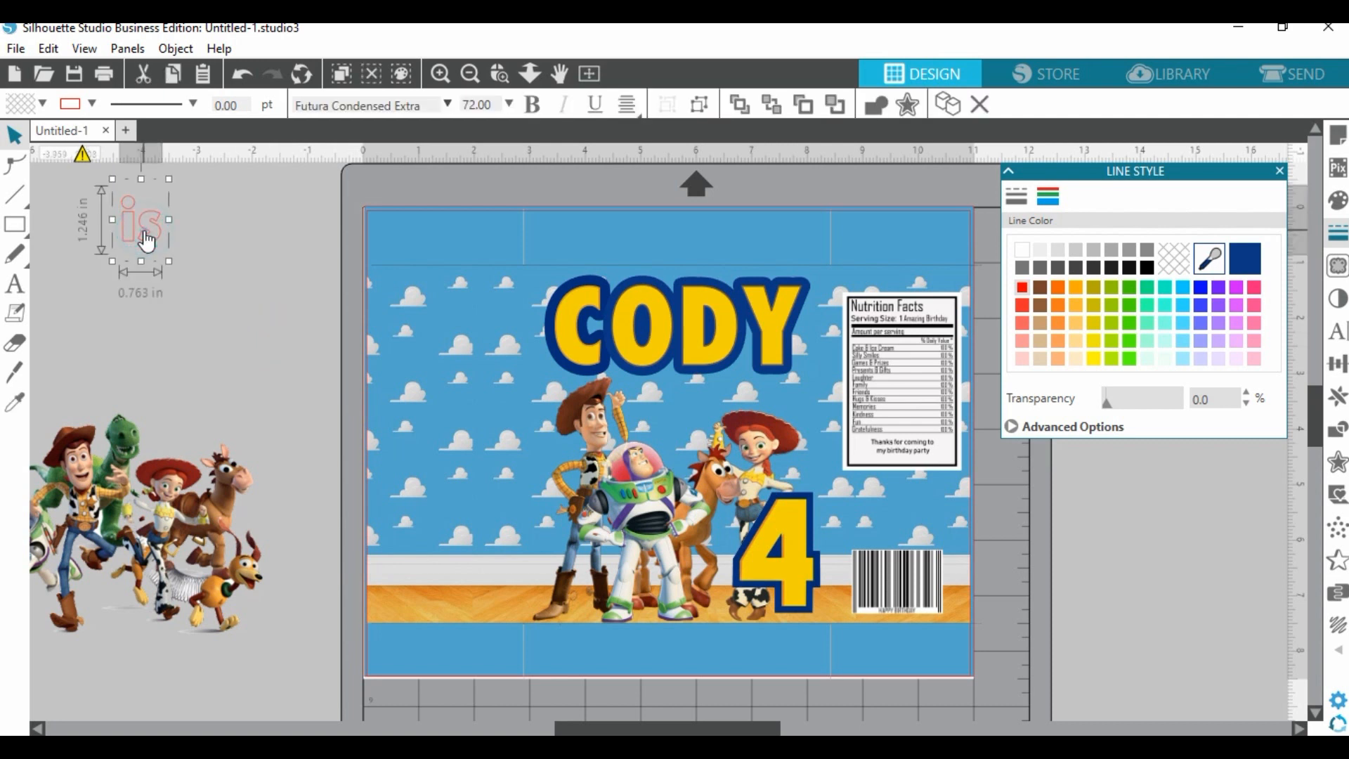
{"action": "left_click", "coordinate": [42, 104]}
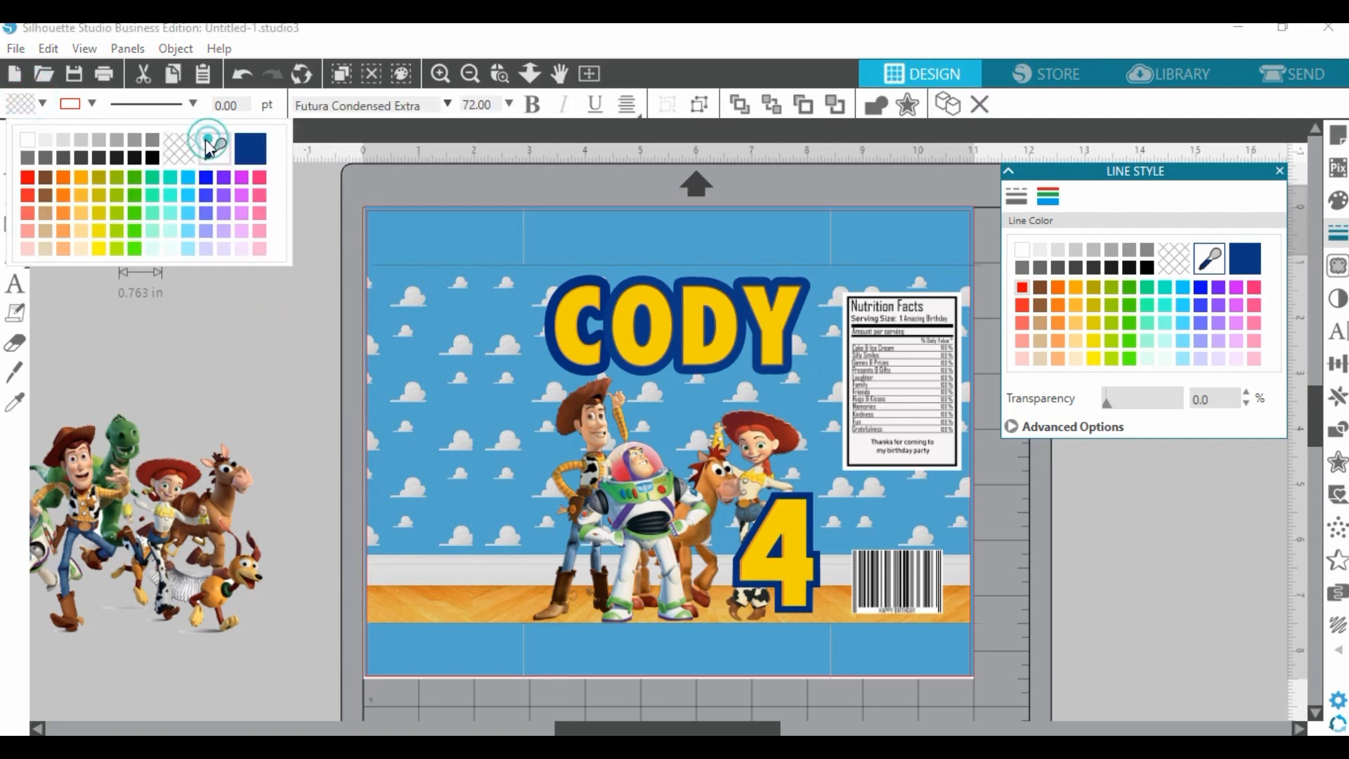
{"action": "left_click", "coordinate": [208, 138]}
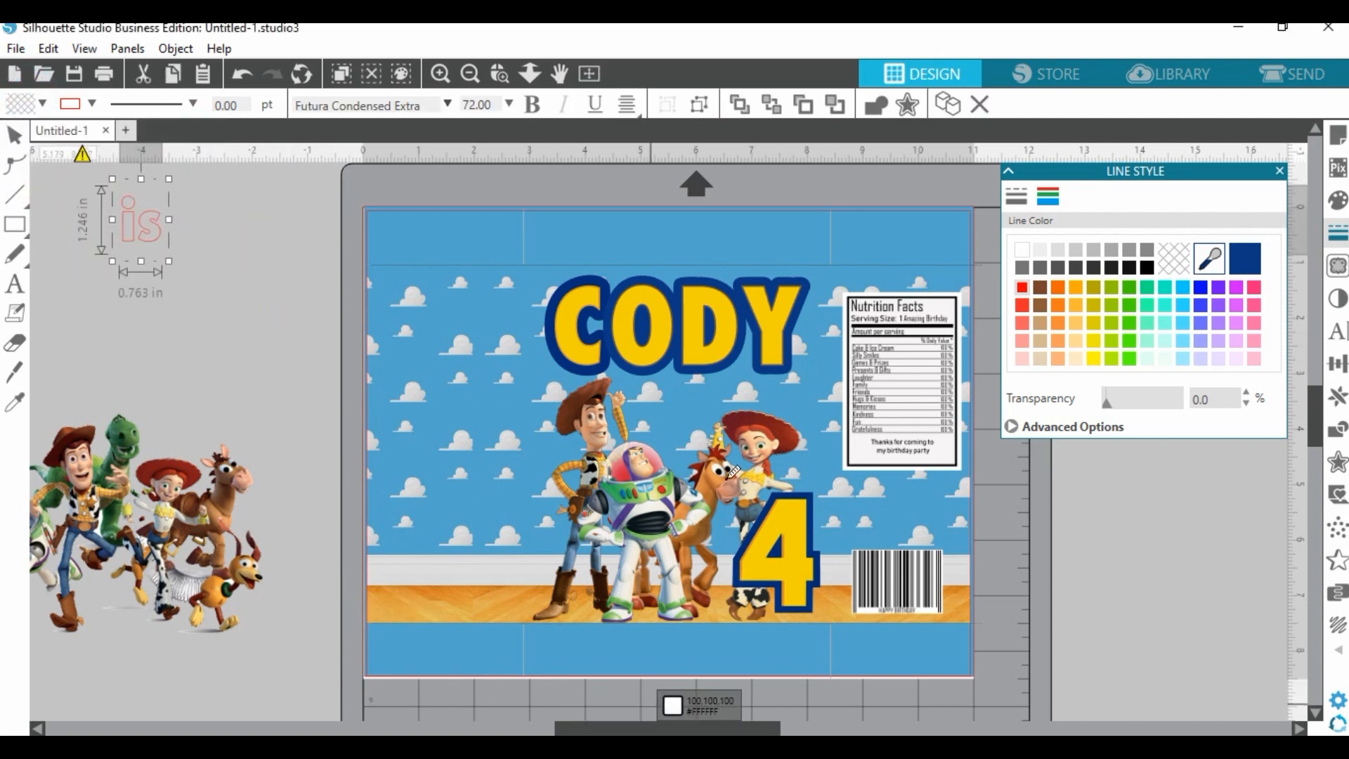
{"action": "left_click", "coordinate": [666, 485]}
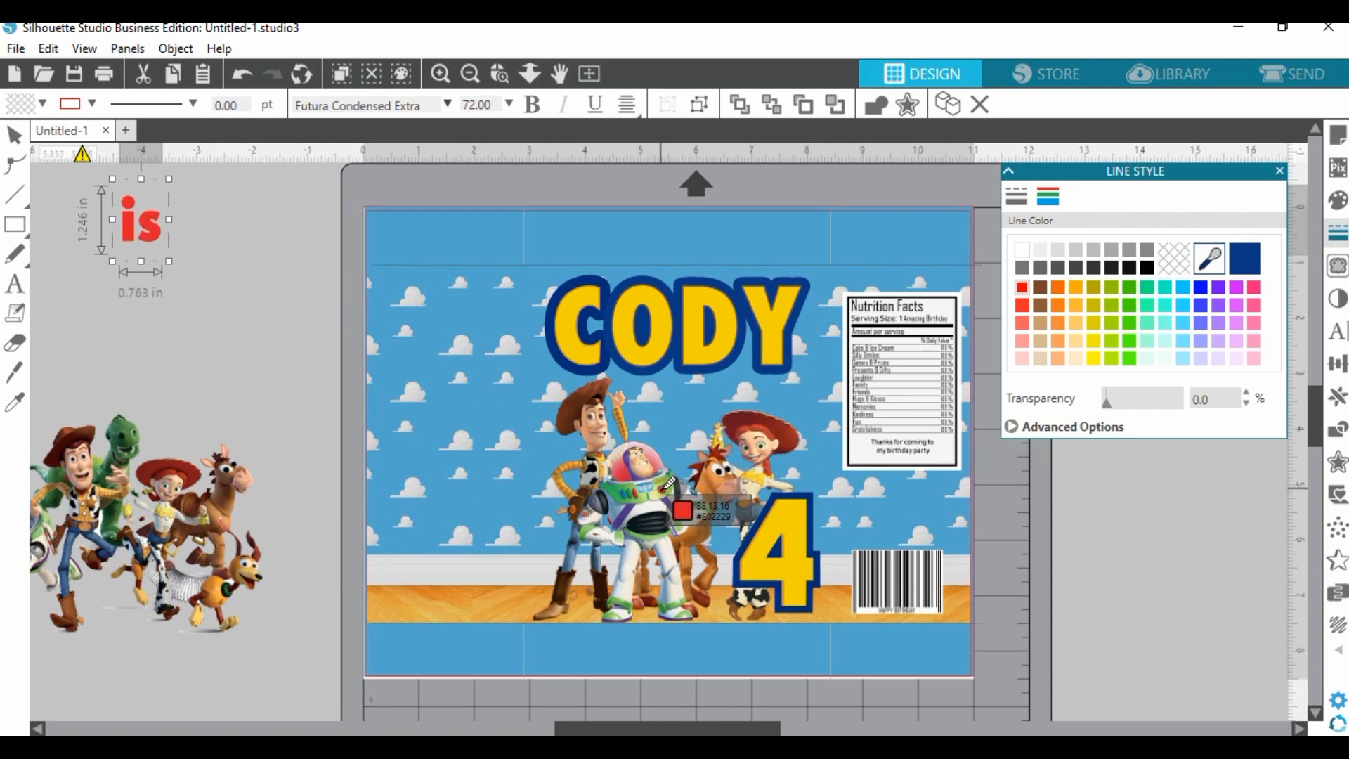
{"action": "left_click", "coordinate": [205, 292]}
{"action": "left_click_drag", "start_coordinate": [153, 235], "coordinate": [694, 437]}
{"action": "left_click", "coordinate": [235, 328]}
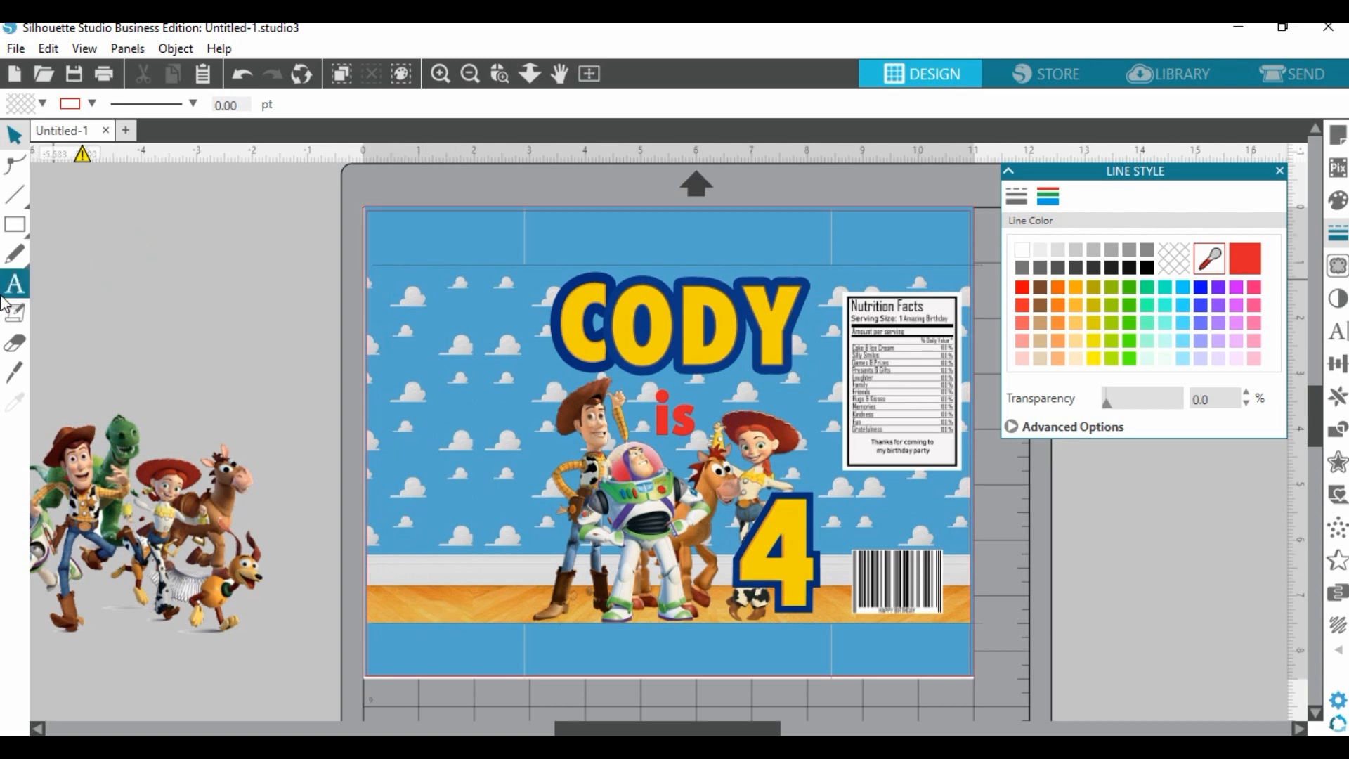
Add the center-justified text "Thank-You for coming to my party!" on five lines, filled with the same red as "is".
{"action": "left_click", "coordinate": [23, 286]}
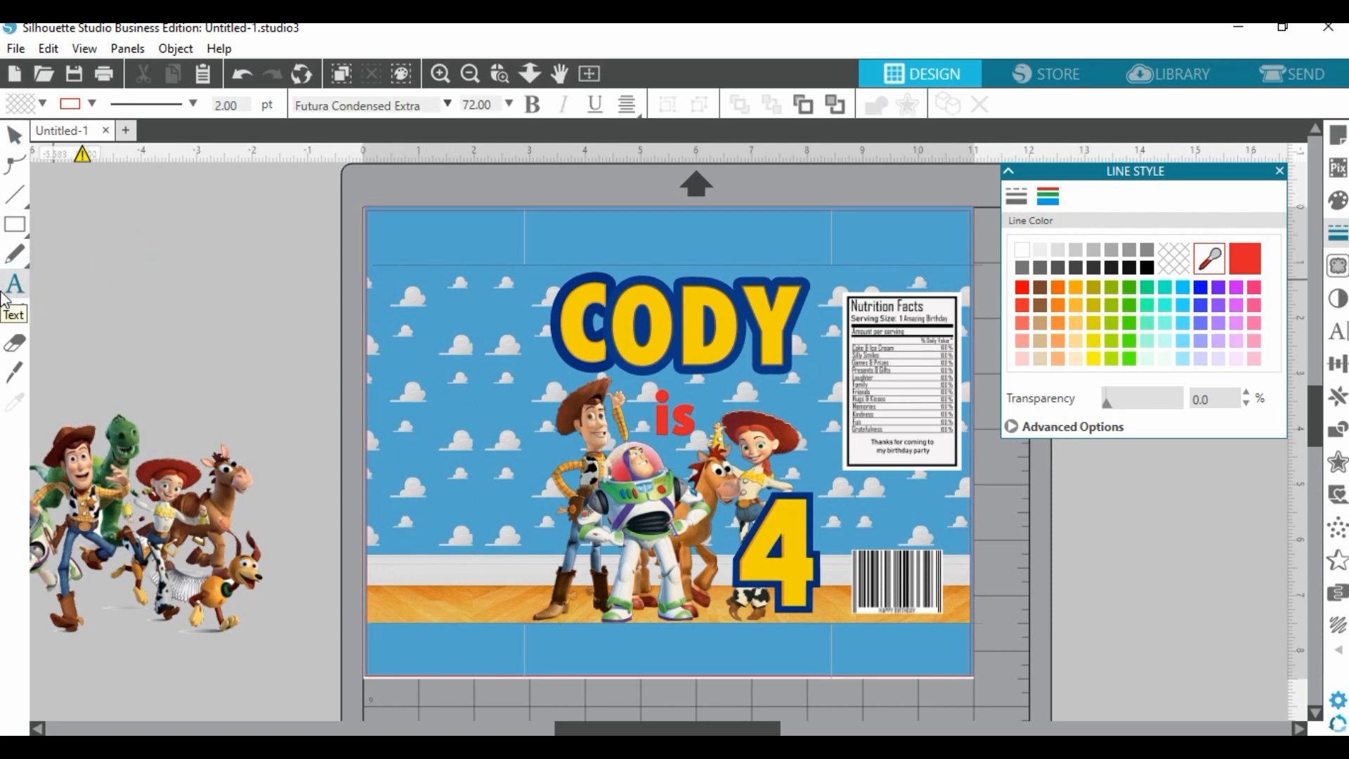
{"action": "left_click", "coordinate": [17, 107]}
{"action": "left_click", "coordinate": [261, 158]}
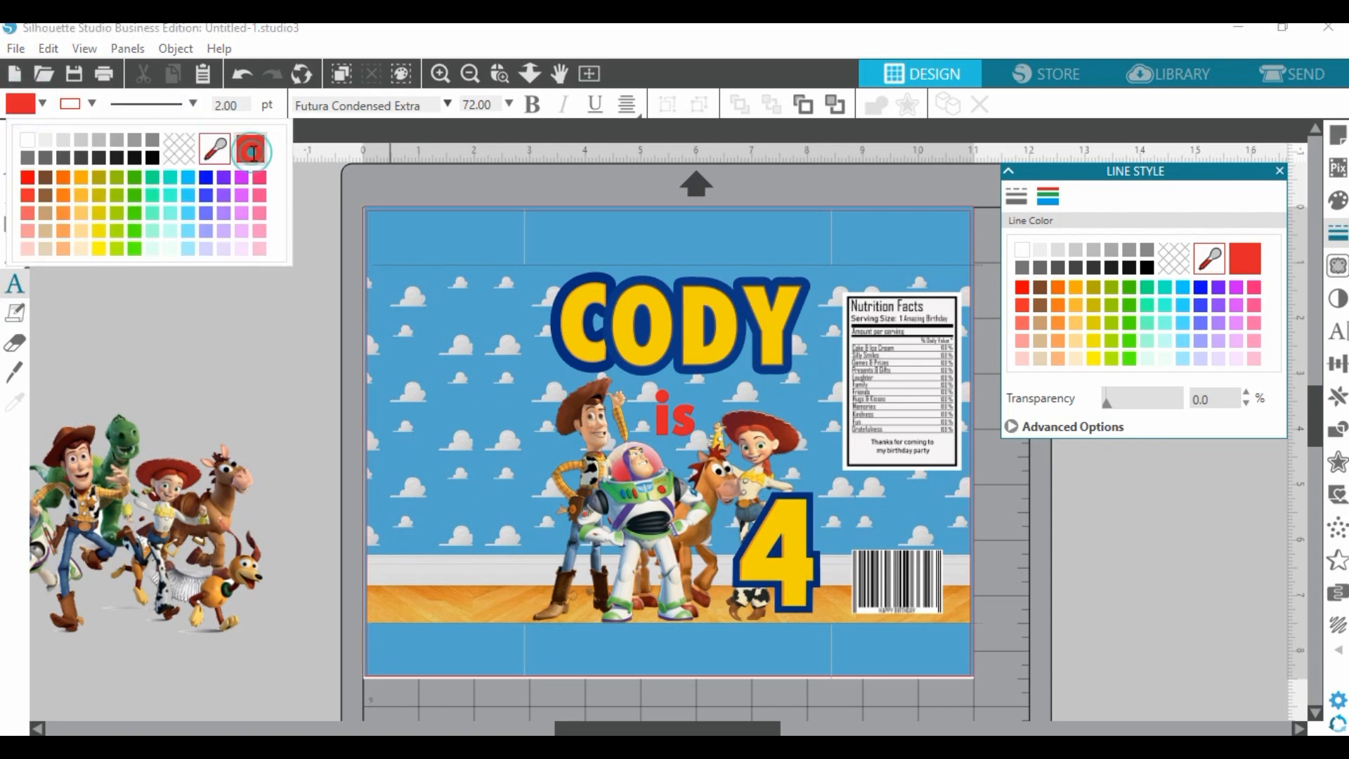
{"action": "left_click", "coordinate": [146, 295]}
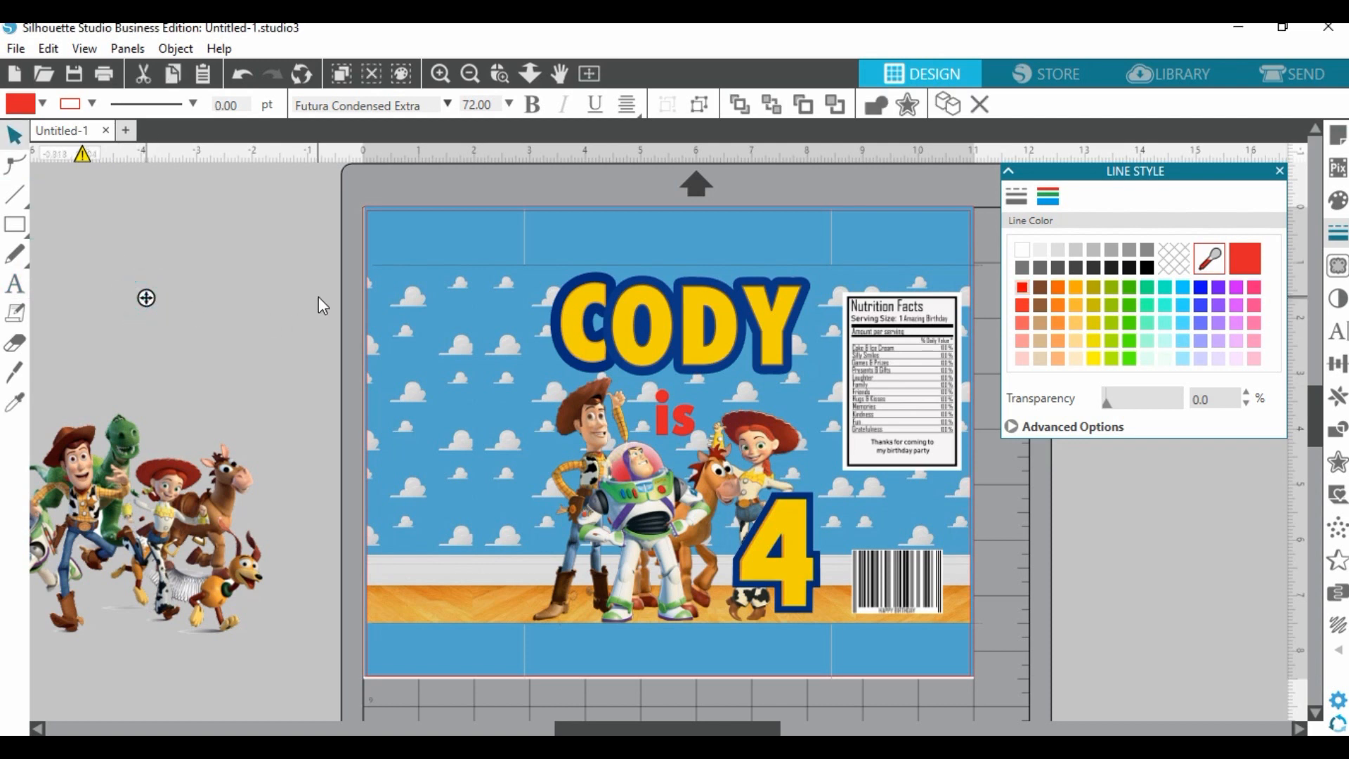
{"action": "type", "text": "Than"}
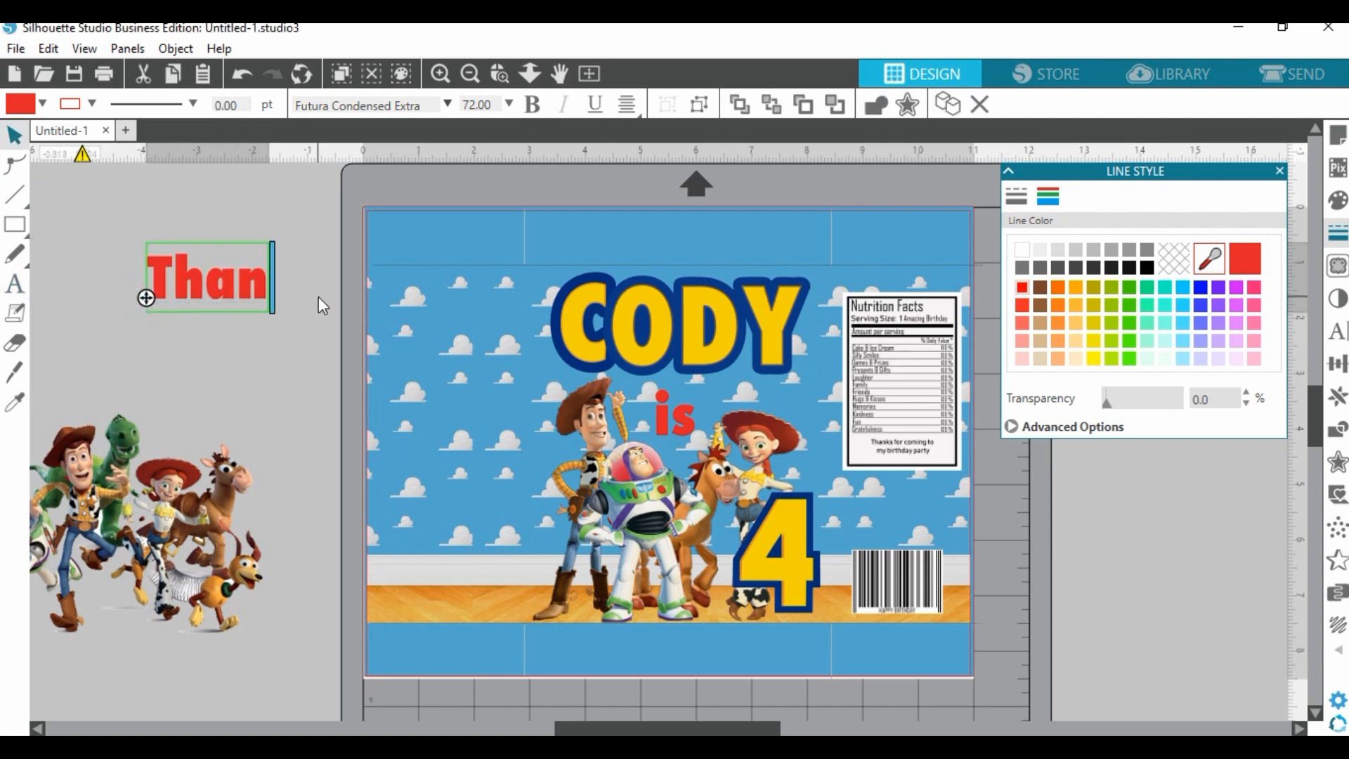
{"action": "type", "text": "k-You"}
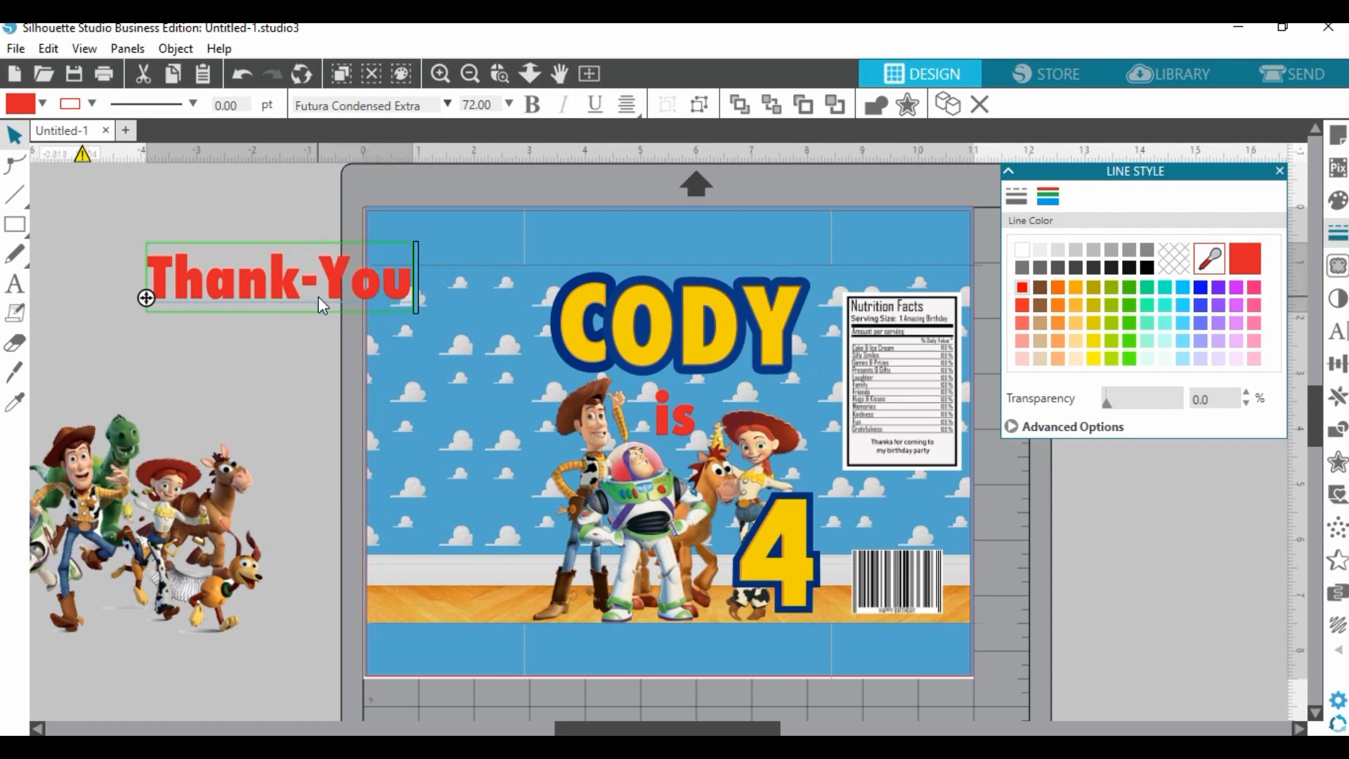
{"action": "key", "text": "Return"}
{"action": "type", "text": "for"}
{"action": "key", "text": "Return"}
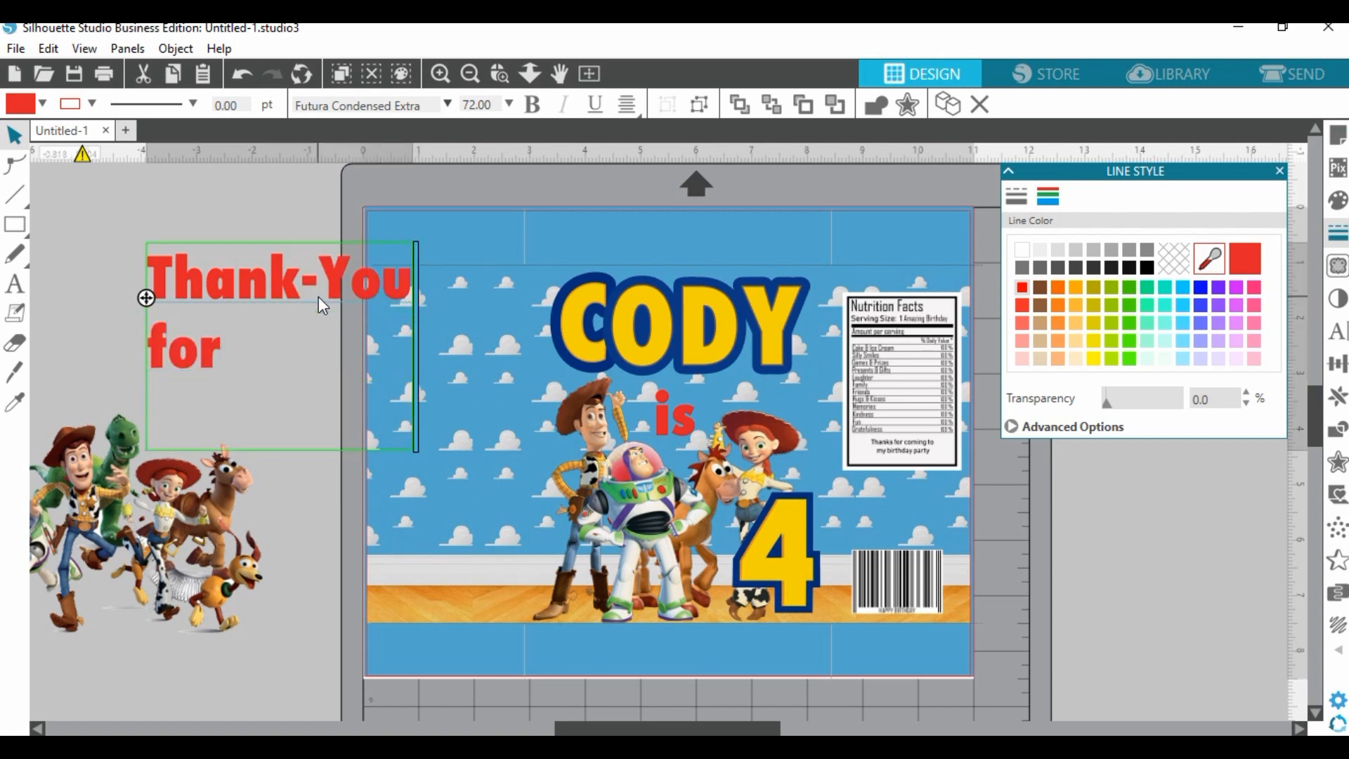
{"action": "type", "text": "coming"}
{"action": "key", "text": "Return"}
{"action": "type", "text": "to"}
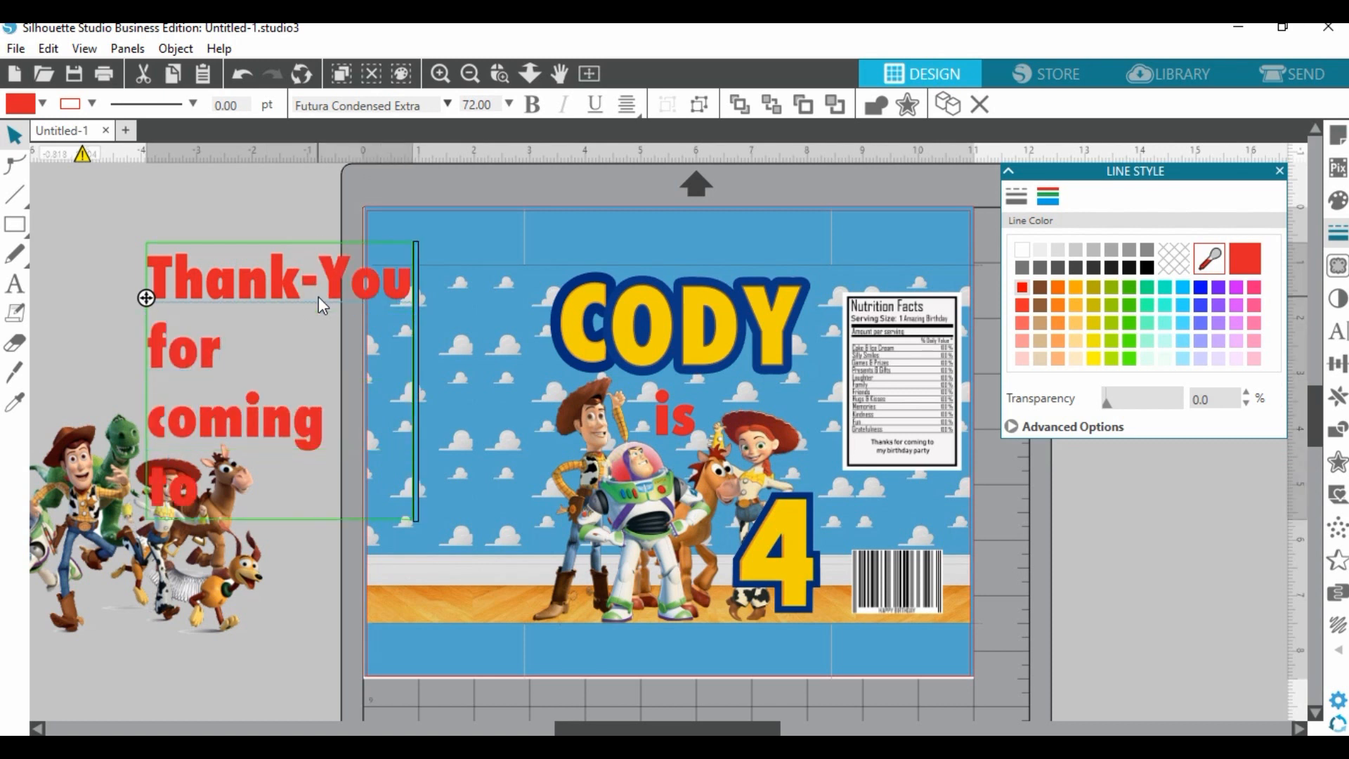
{"action": "type", "text": " mya"}
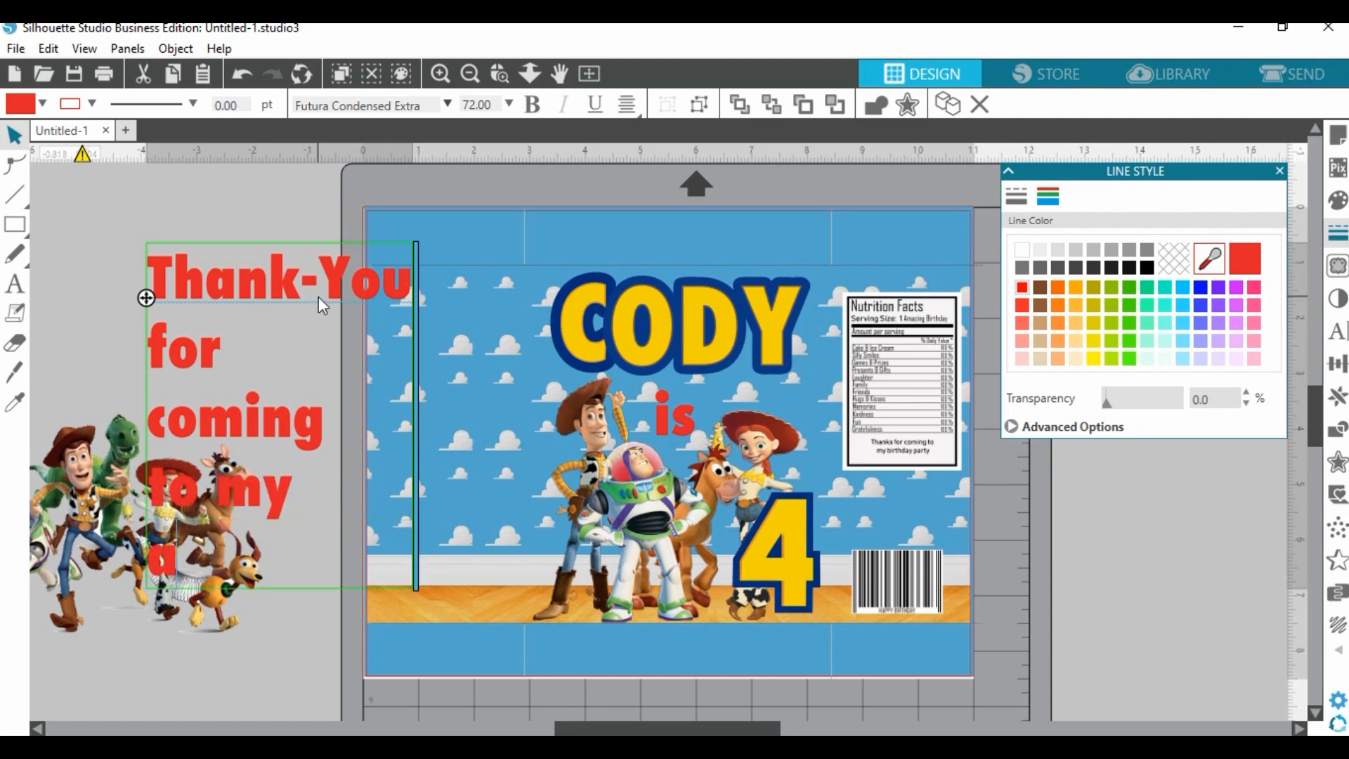
{"action": "key", "text": "BackSpace"}
{"action": "type", "text": "party"}
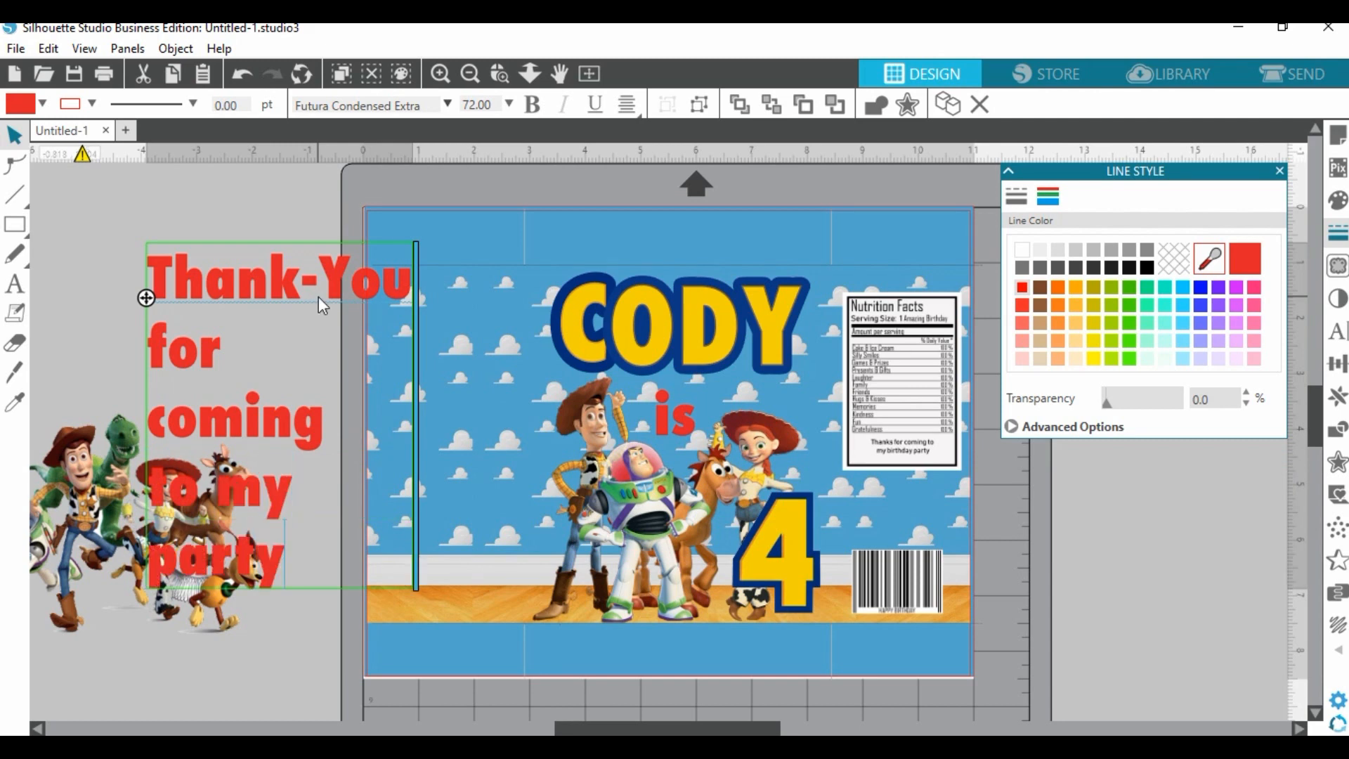
{"action": "type", "text": "!"}
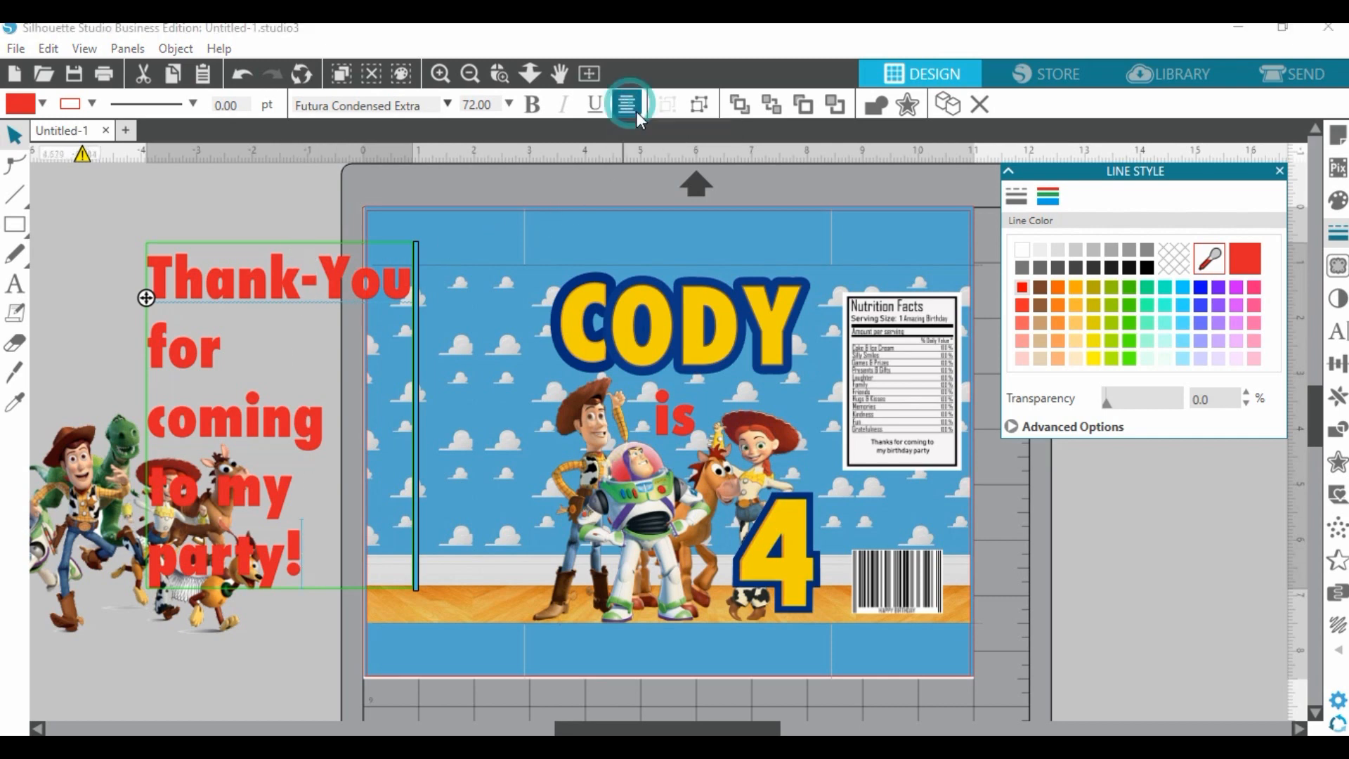
{"action": "mouse_move", "coordinate": [628, 107]}
{"action": "left_click", "coordinate": [658, 135]}
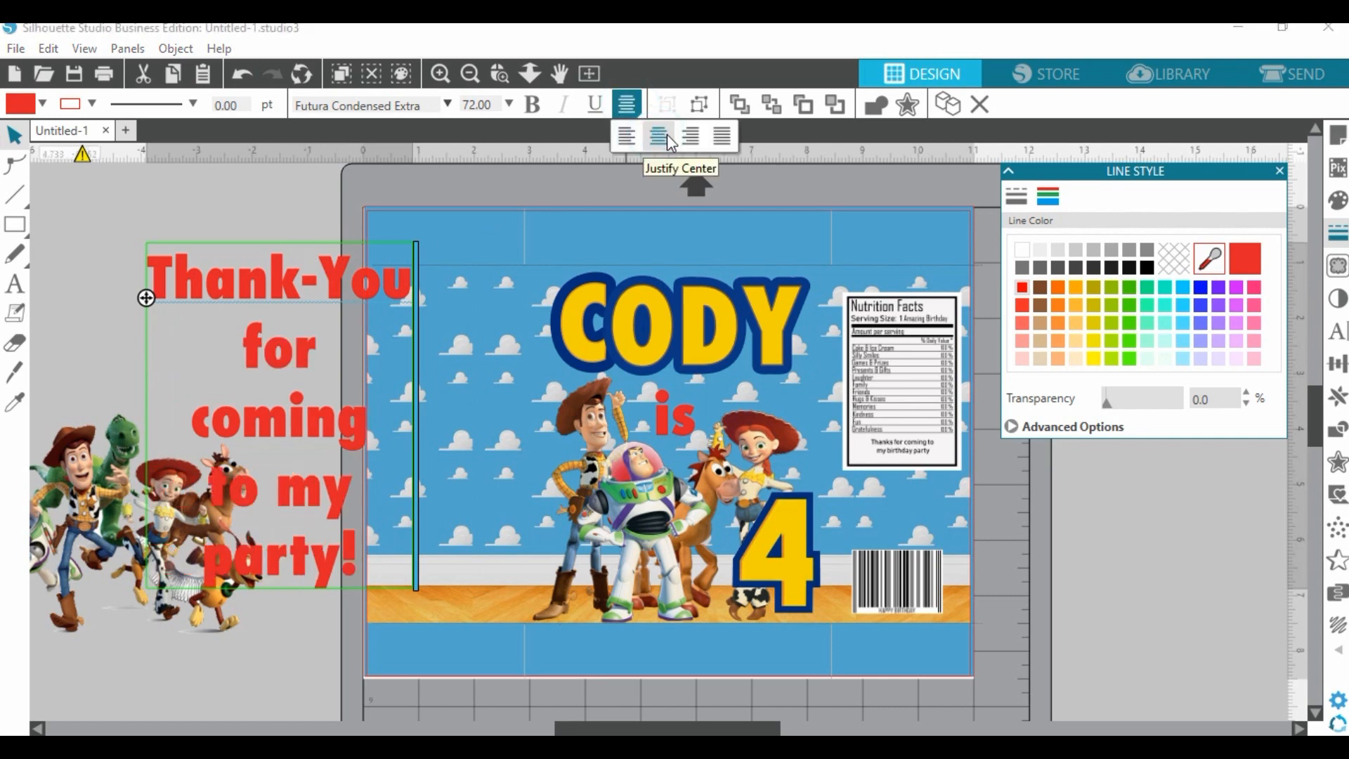
{"action": "left_click", "coordinate": [115, 313]}
Shrink the thank-you text to about 2.6 in wide, and place it on the blank panel beside the child's name.
{"action": "left_click", "coordinate": [246, 296]}
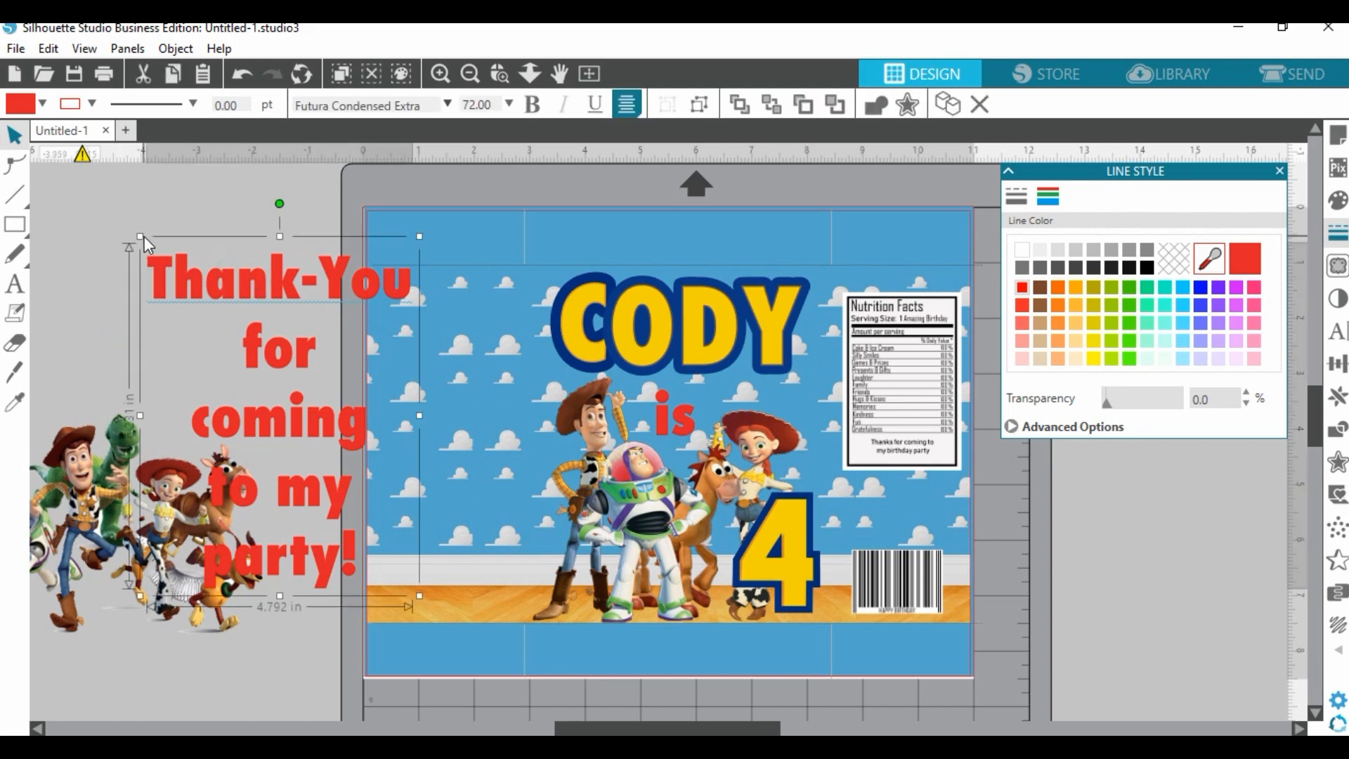
{"action": "left_click_drag", "start_coordinate": [122, 212], "coordinate": [285, 374]}
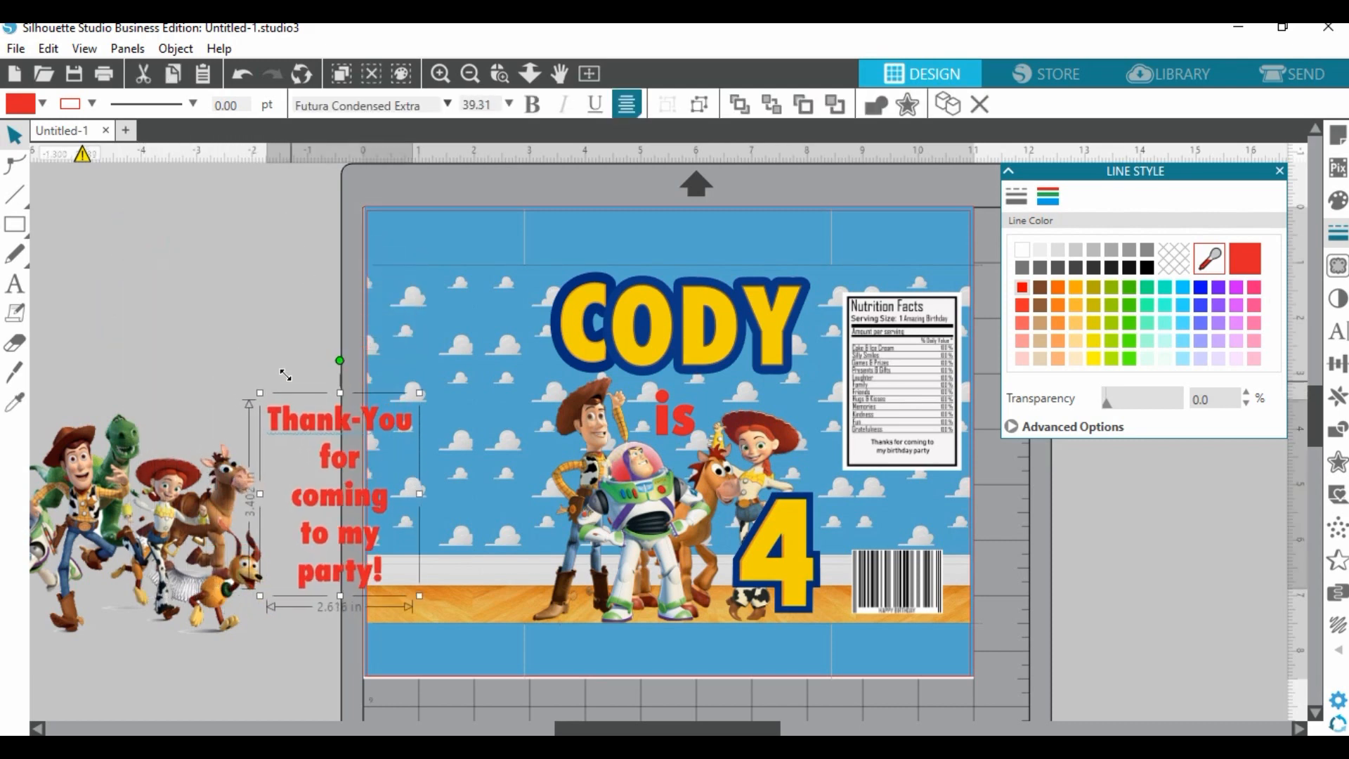
{"action": "left_click_drag", "start_coordinate": [325, 511], "coordinate": [434, 383]}
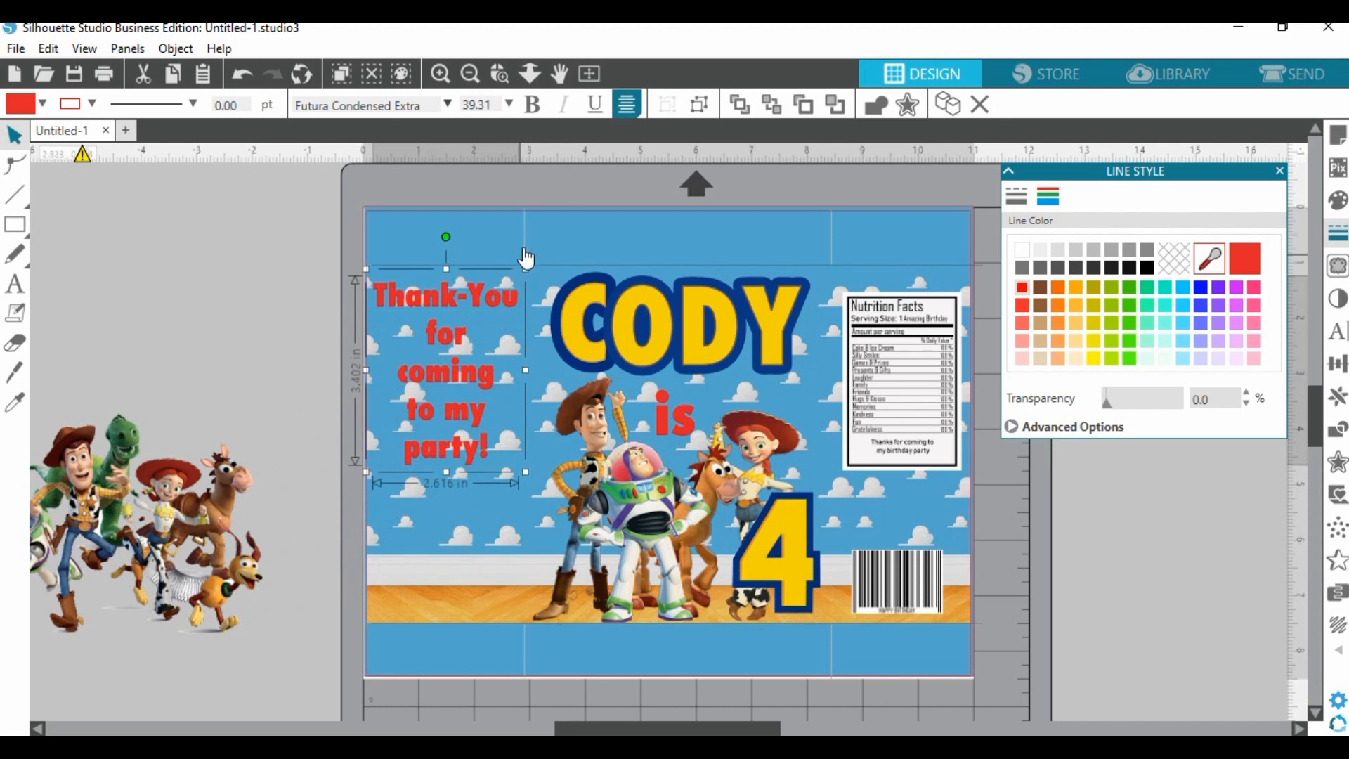
{"action": "left_click", "coordinate": [217, 301]}
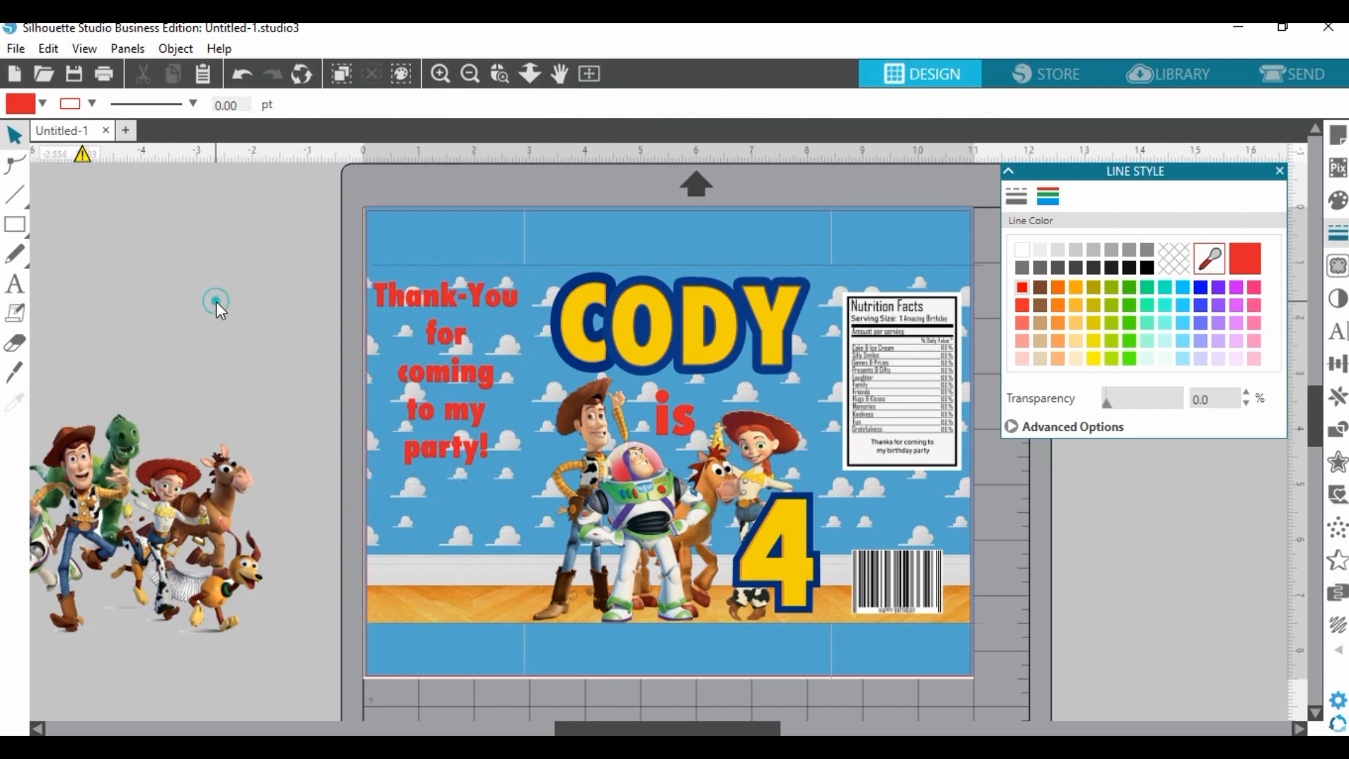
Create a 0.050 in offset with rounded corners around the thank-you text.
{"action": "left_click", "coordinate": [448, 450]}
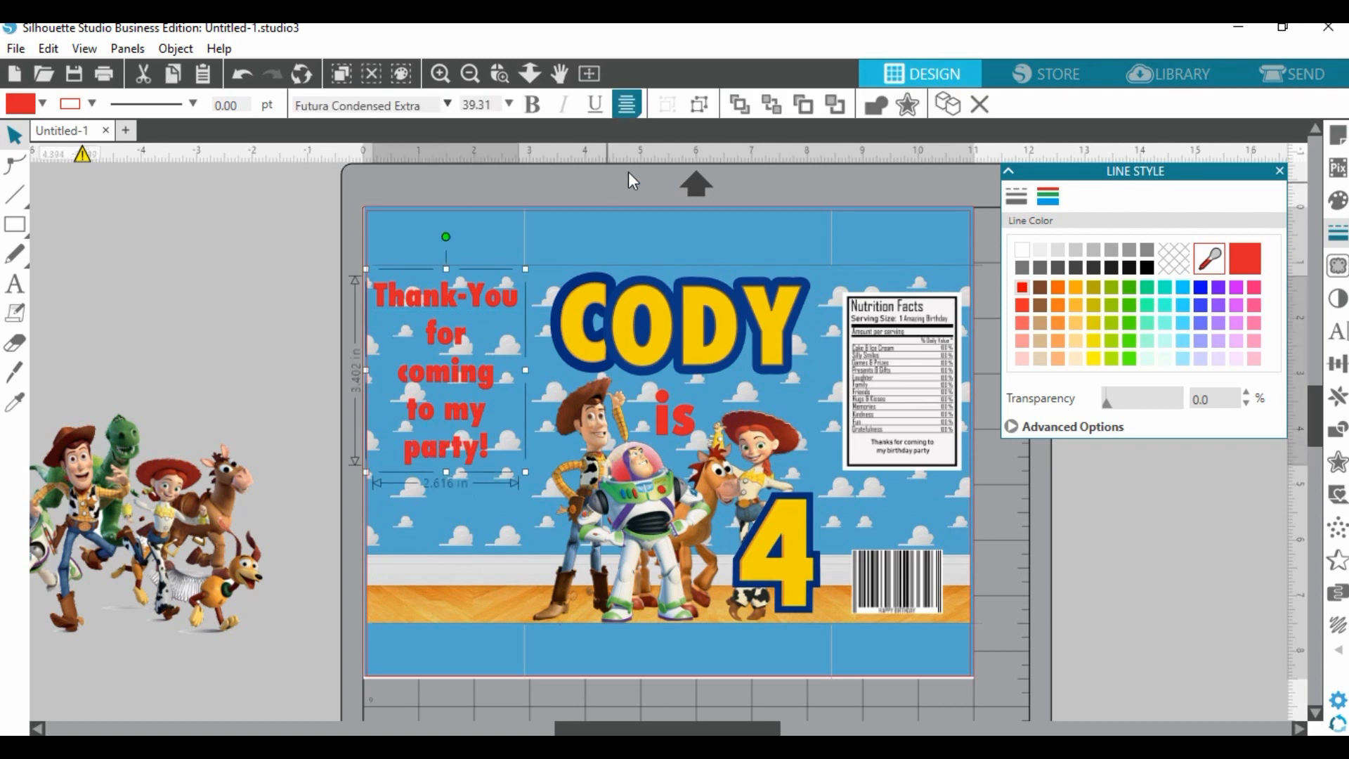
{"action": "left_click", "coordinate": [910, 106]}
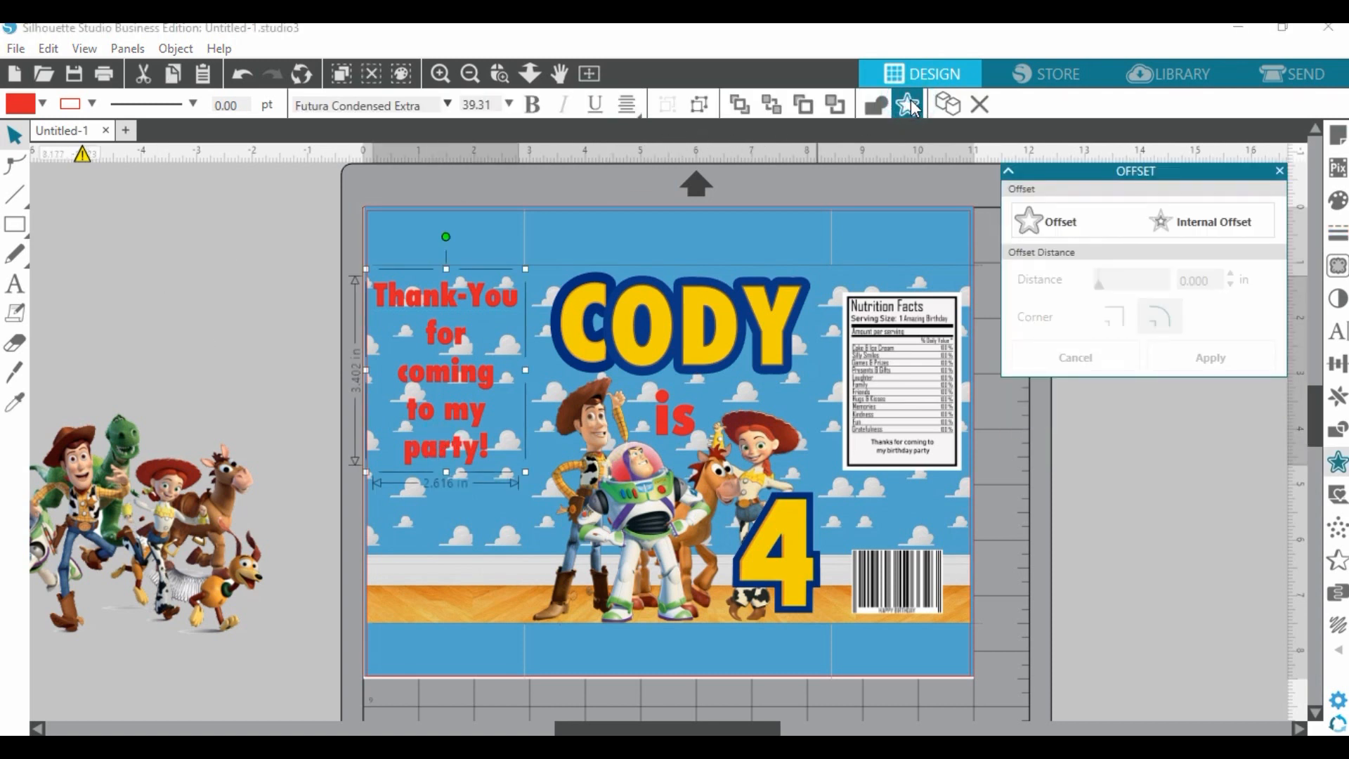
{"action": "left_click", "coordinate": [1038, 221]}
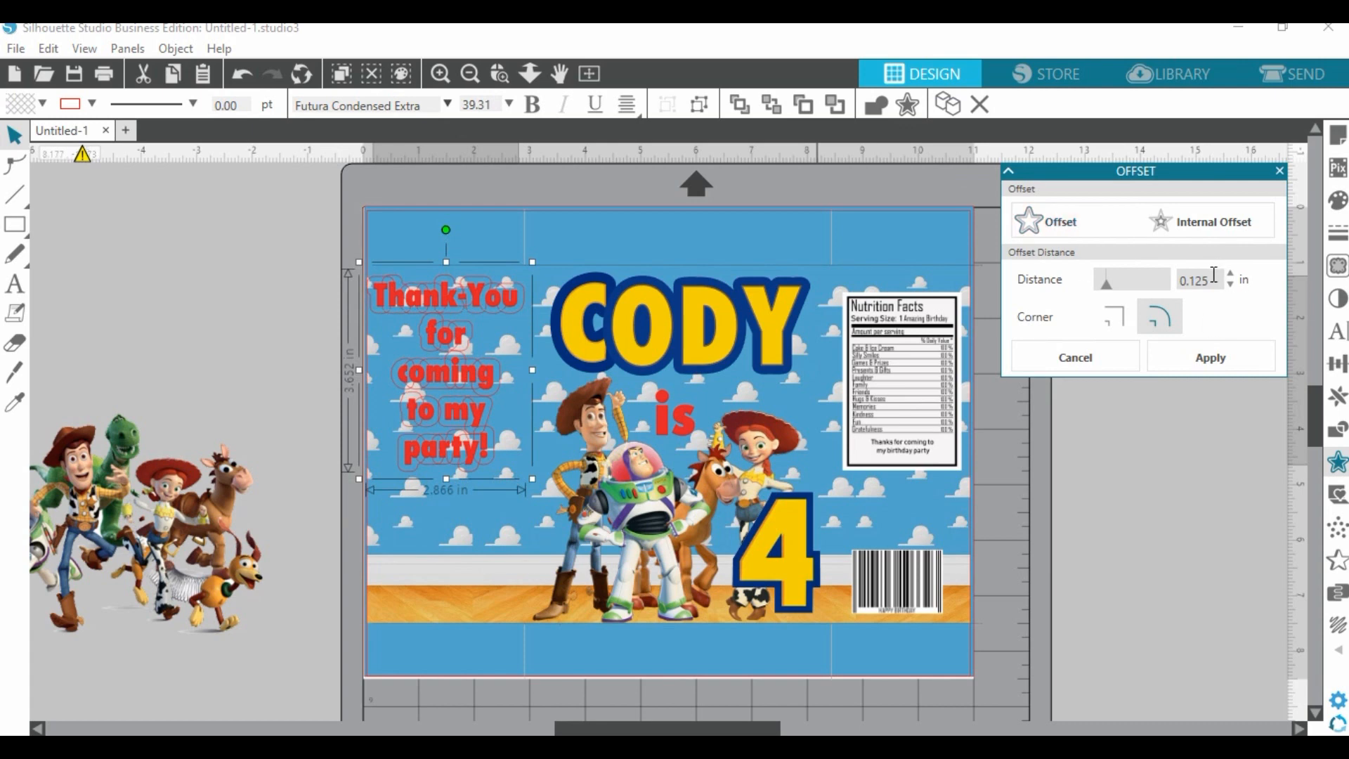
{"action": "double_click", "coordinate": [1214, 274]}
{"action": "key", "text": "BackSpace"}
{"action": "key", "text": "Return"}
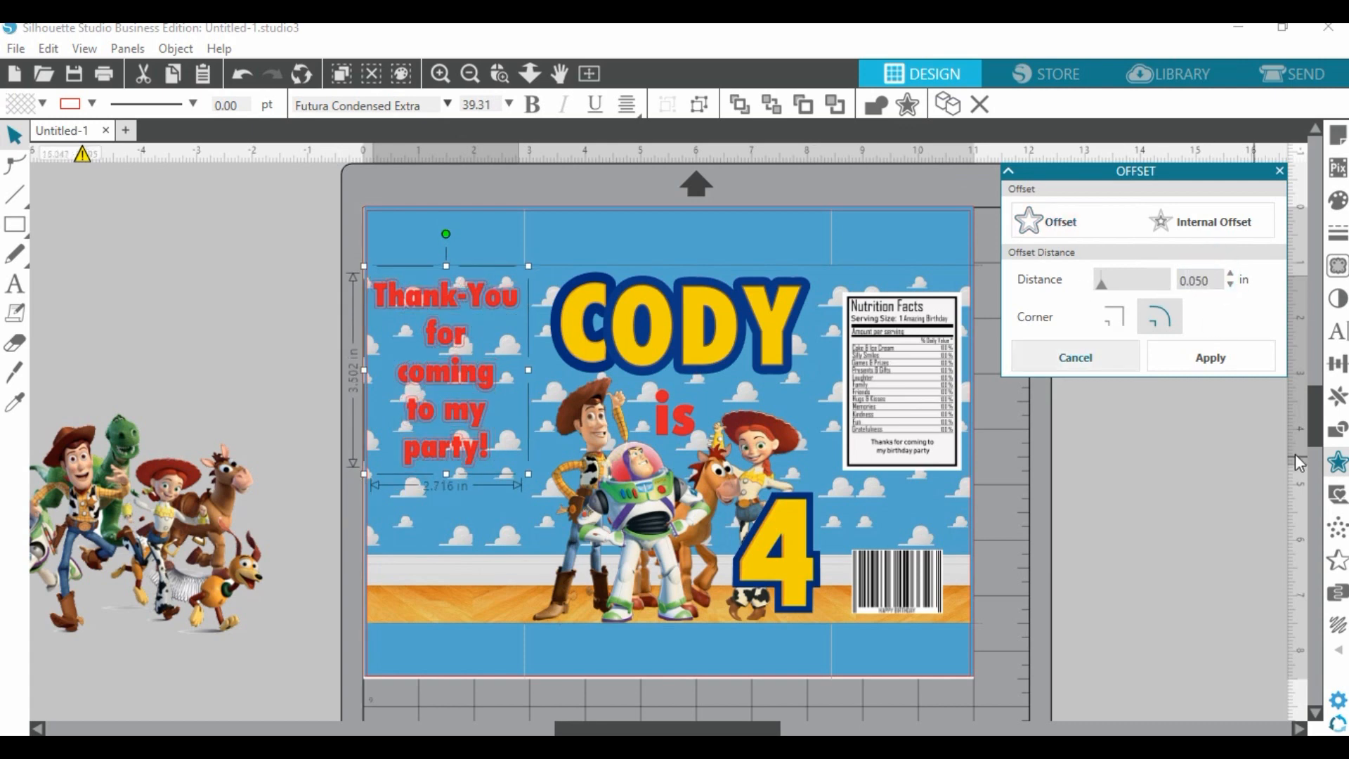
{"action": "left_click", "coordinate": [1230, 356]}
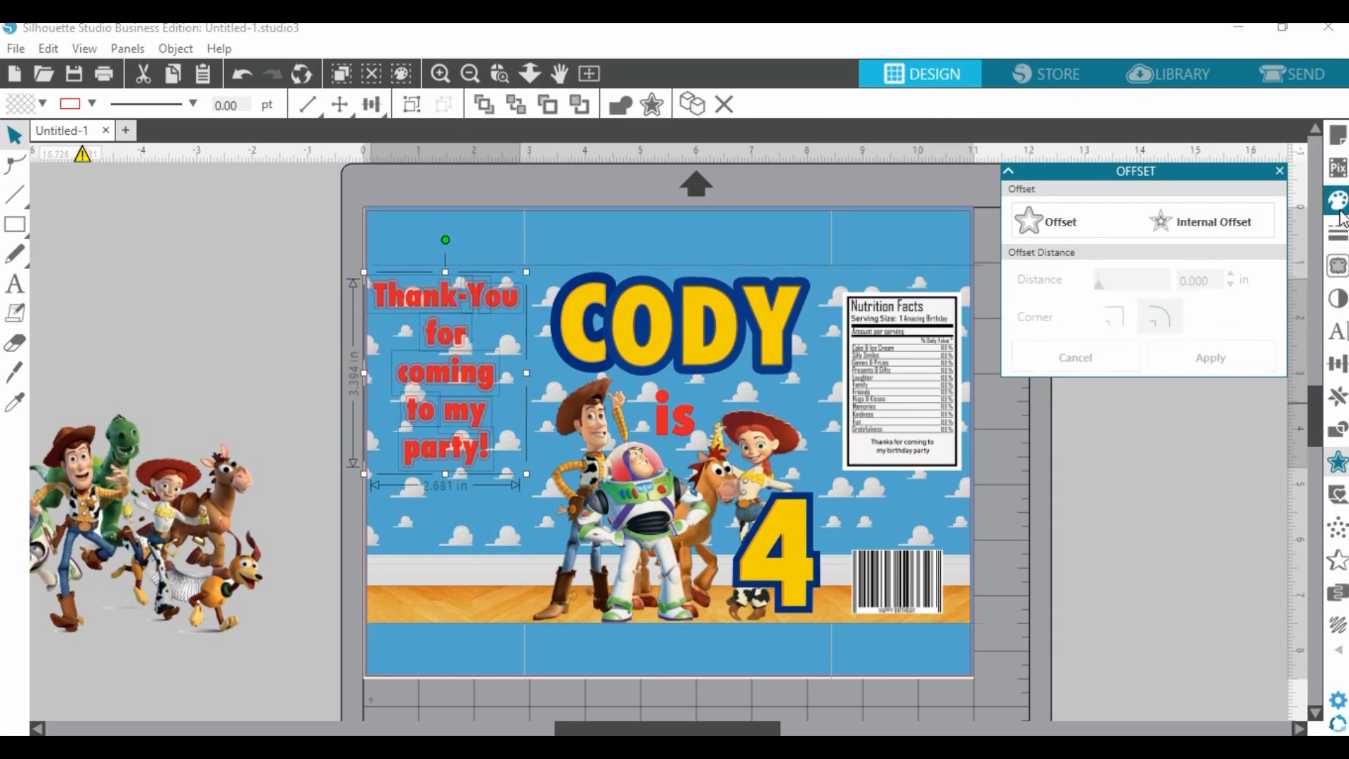
Give the thank-you text's offset a white fill and a white line color.
{"action": "left_click", "coordinate": [1339, 206]}
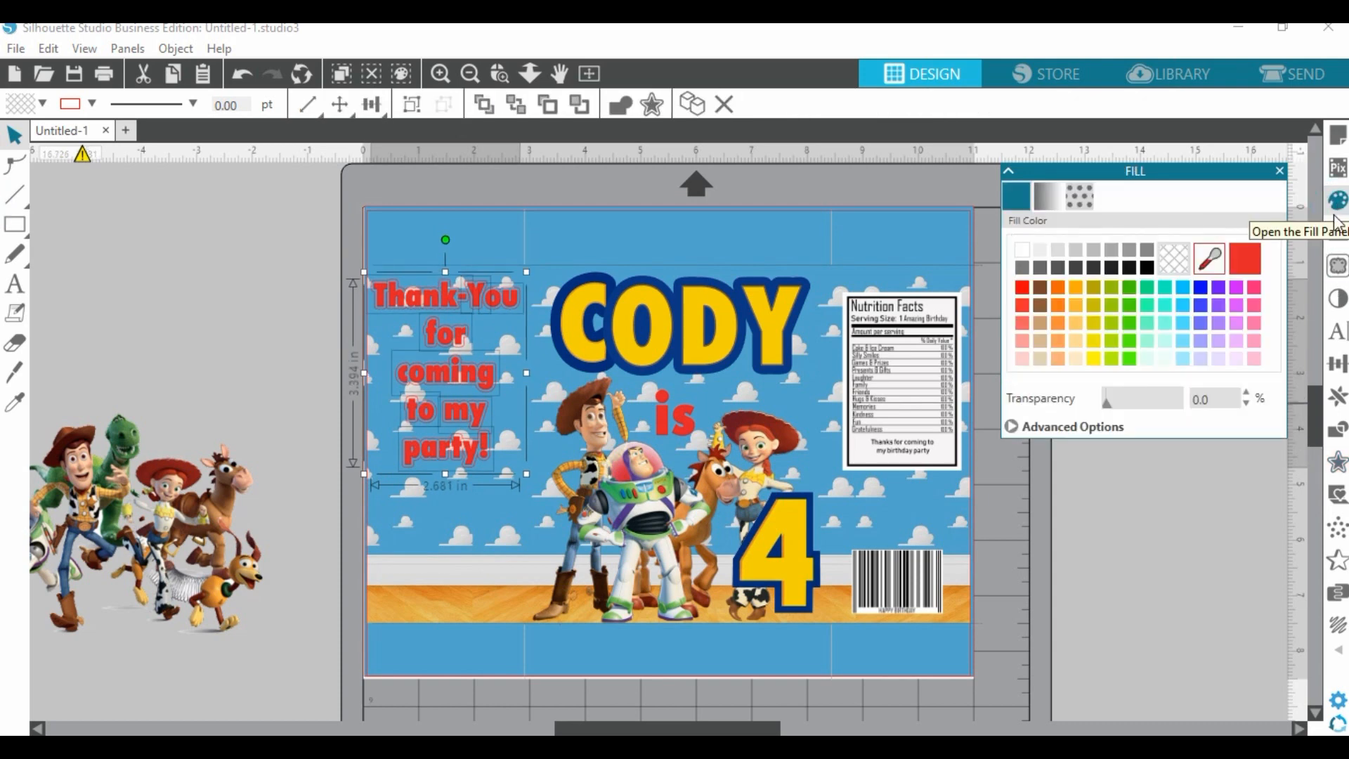
{"action": "left_click", "coordinate": [1026, 250]}
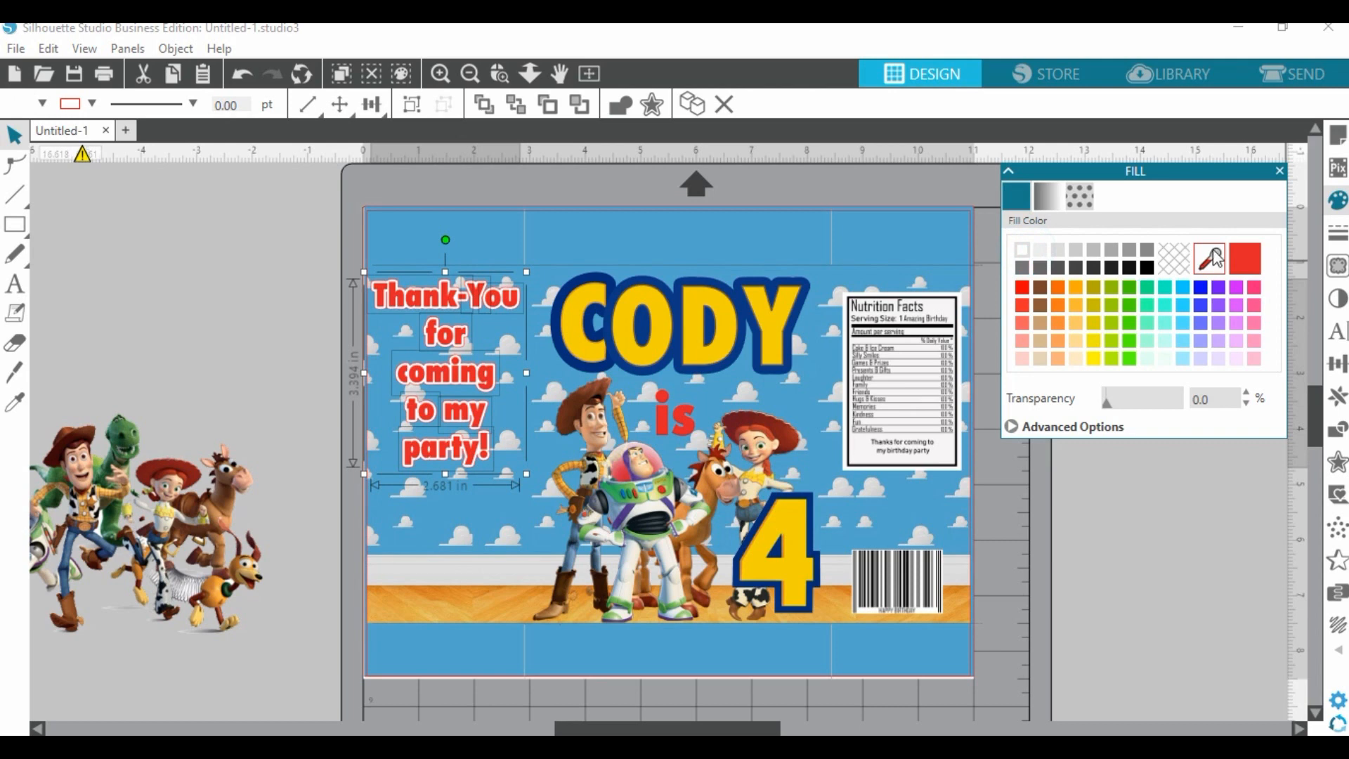
{"action": "left_click", "coordinate": [1338, 233]}
{"action": "left_click", "coordinate": [1050, 199]}
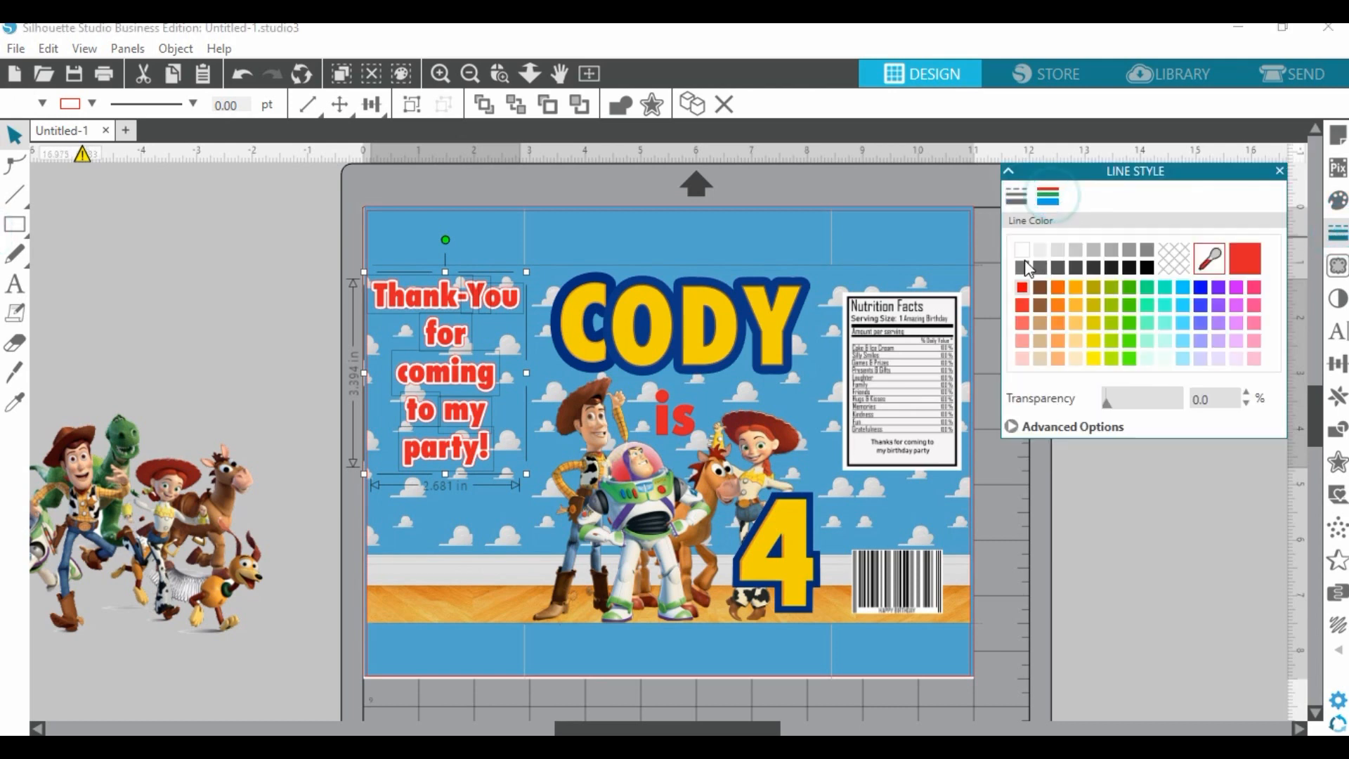
{"action": "left_click", "coordinate": [253, 289]}
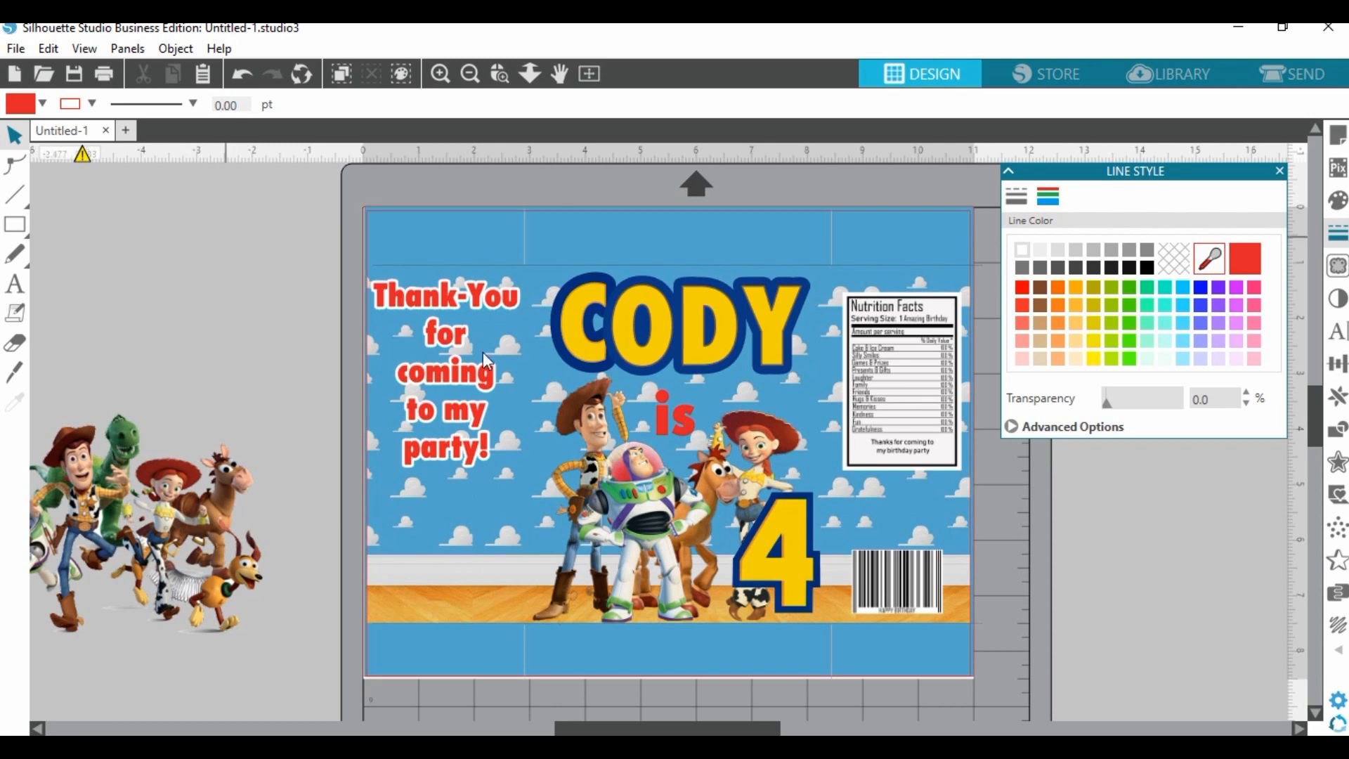
Duplicate both parts of the child's name lettering, assemble the copy off the page above the running characters, and group it.
{"action": "left_click", "coordinate": [701, 363]}
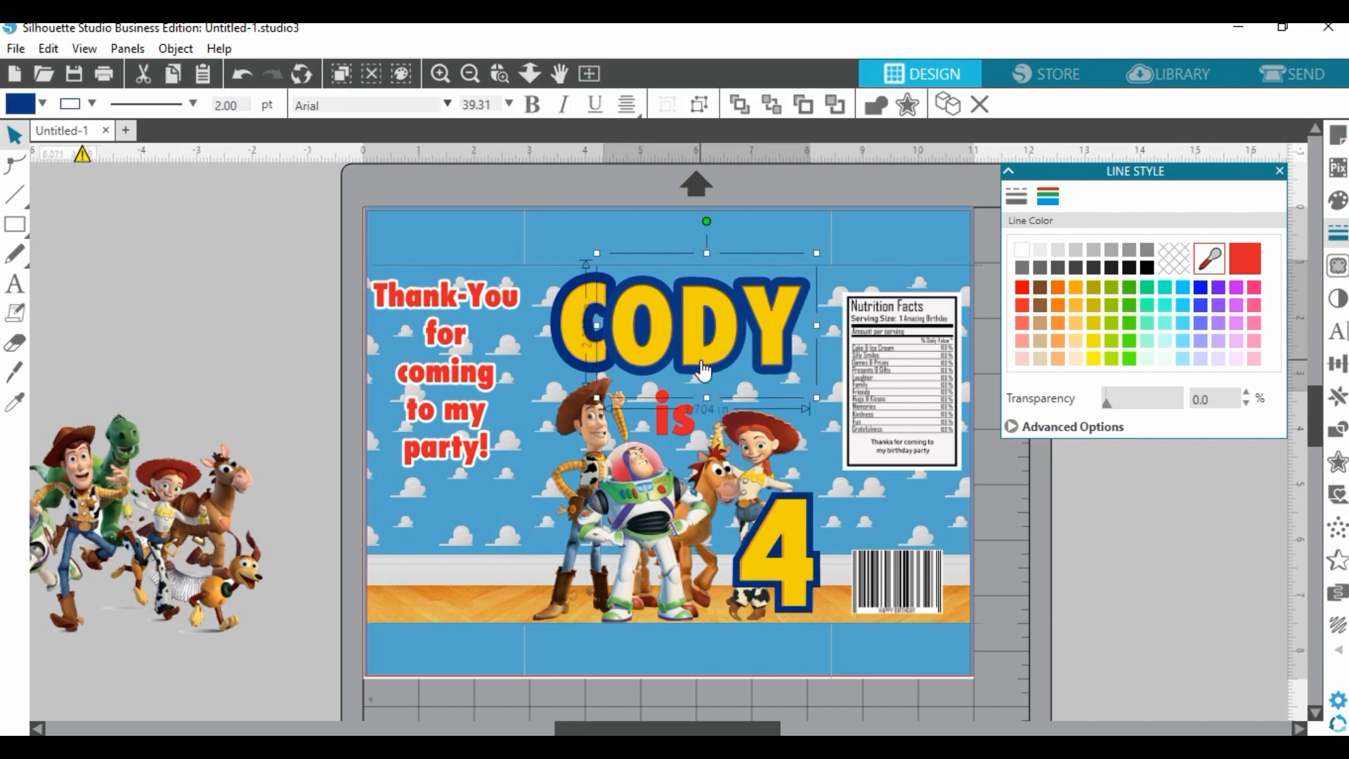
{"action": "right_click", "coordinate": [701, 367]}
{"action": "left_click", "coordinate": [748, 338]}
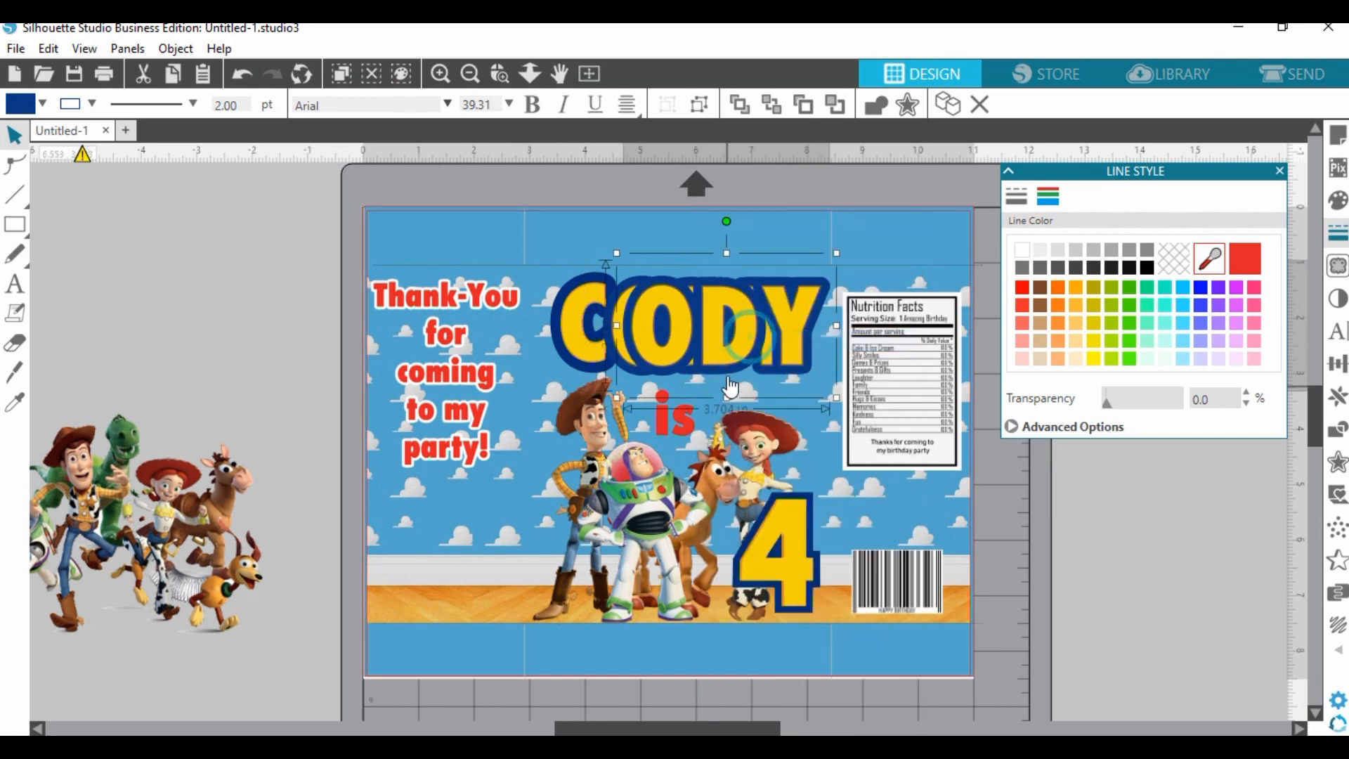
{"action": "left_click_drag", "start_coordinate": [728, 387], "coordinate": [549, 650]}
{"action": "left_click", "coordinate": [597, 362]}
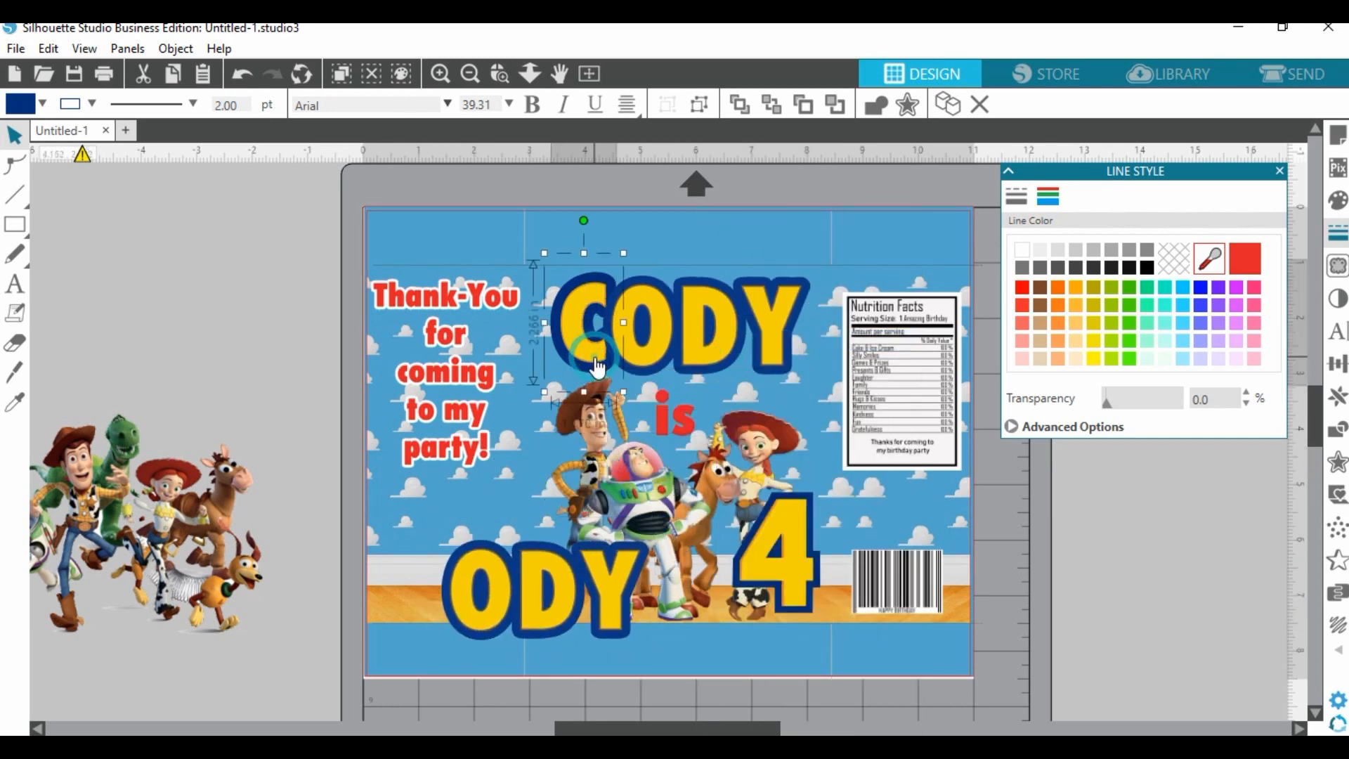
{"action": "right_click", "coordinate": [597, 365]}
{"action": "left_click_drag", "start_coordinate": [604, 376], "coordinate": [135, 328]}
{"action": "left_click_drag", "start_coordinate": [540, 611], "coordinate": [274, 299]}
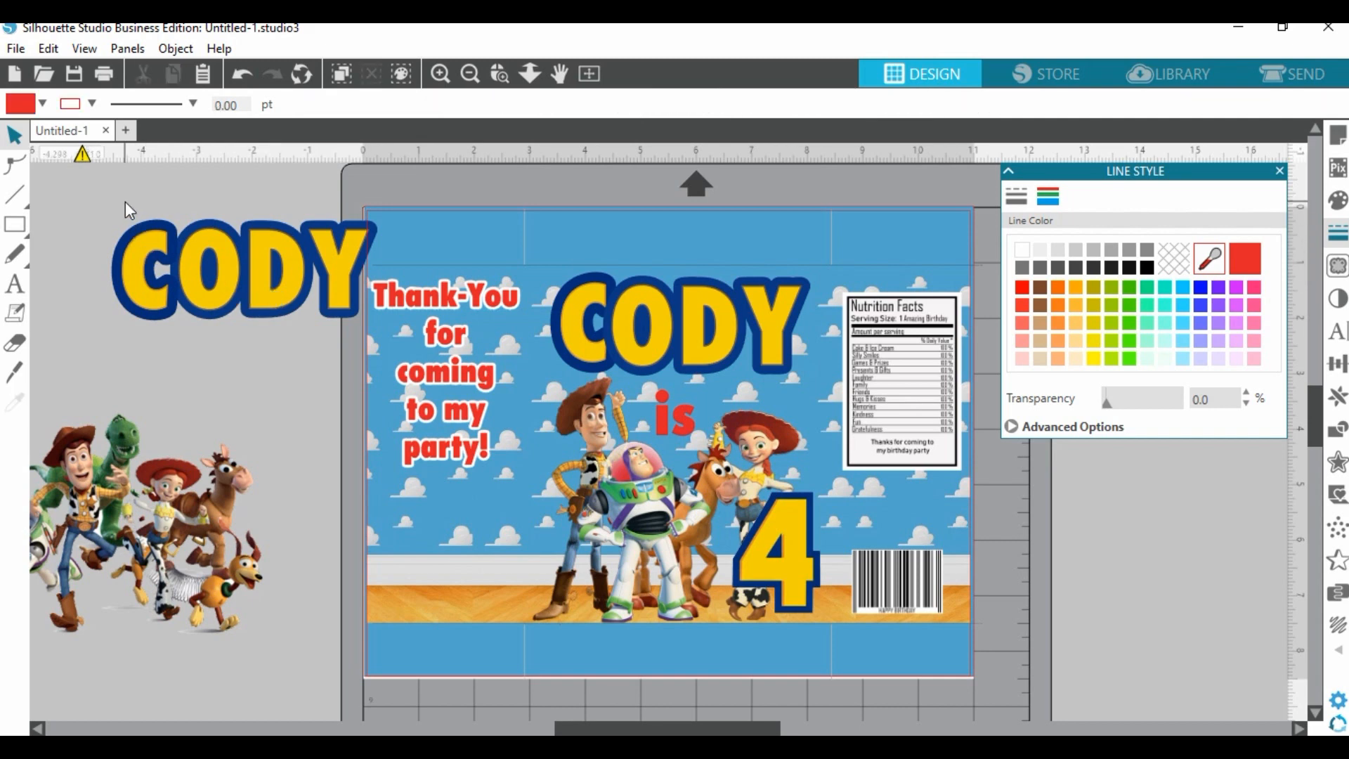
{"action": "left_click_drag", "start_coordinate": [125, 201], "coordinate": [252, 237]}
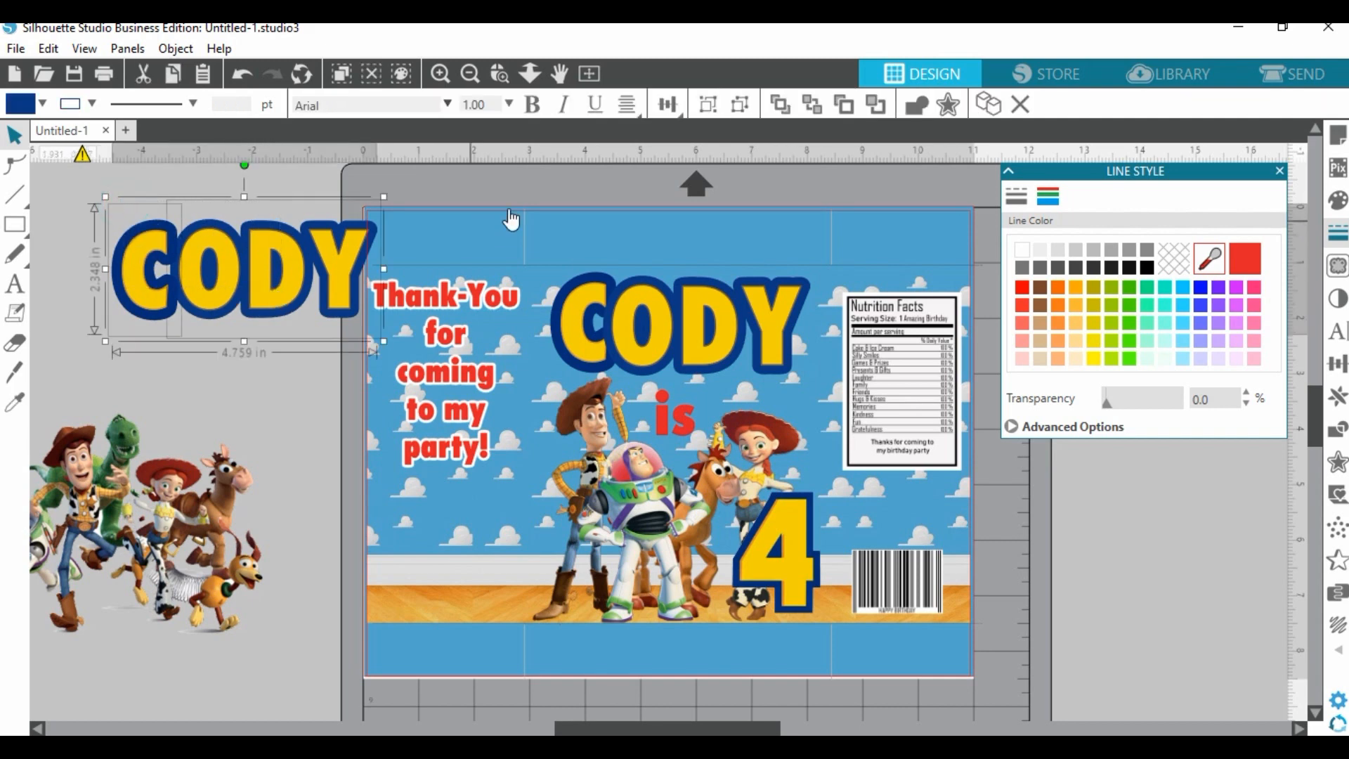
{"action": "left_click", "coordinate": [709, 105]}
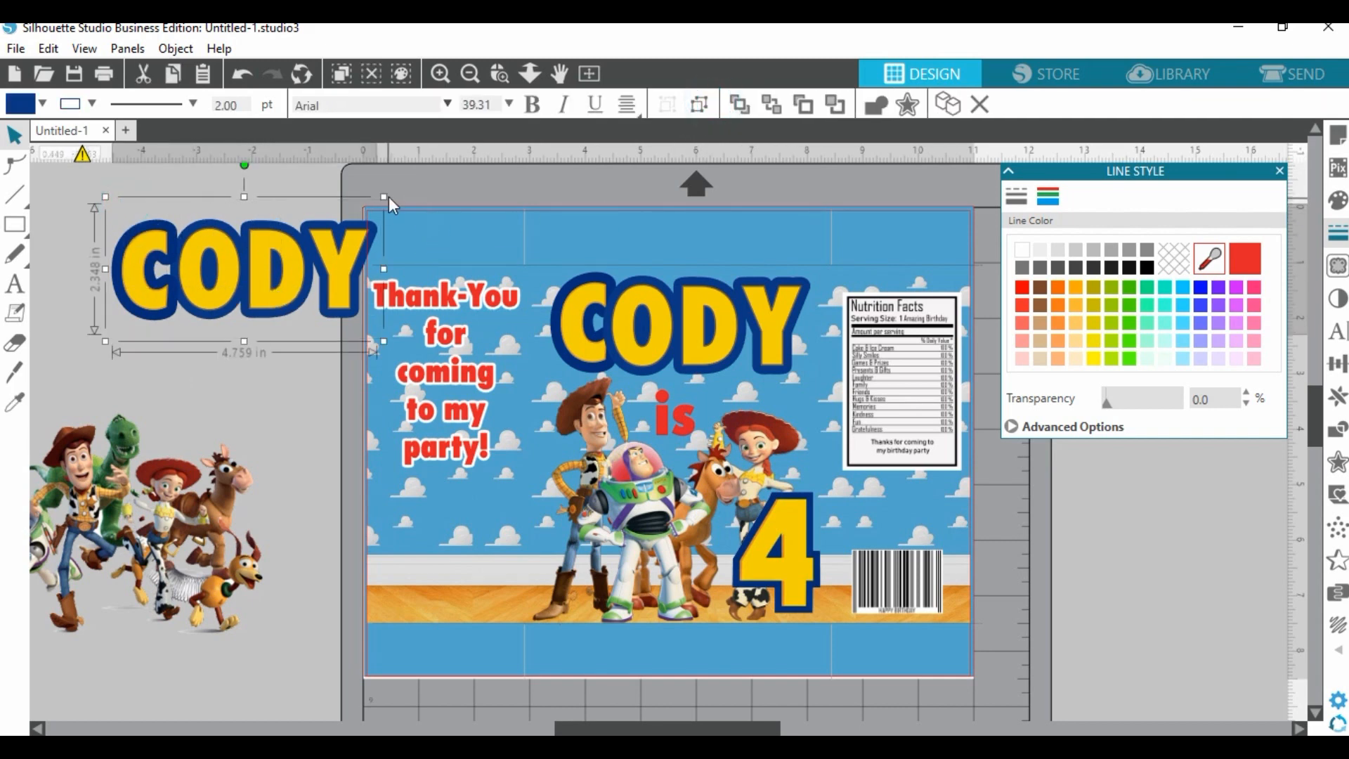
Shrink the grouped copy of the child's name to about 2.0 in wide and place it below the thank-you text.
{"action": "left_click_drag", "start_coordinate": [385, 197], "coordinate": [461, 532]}
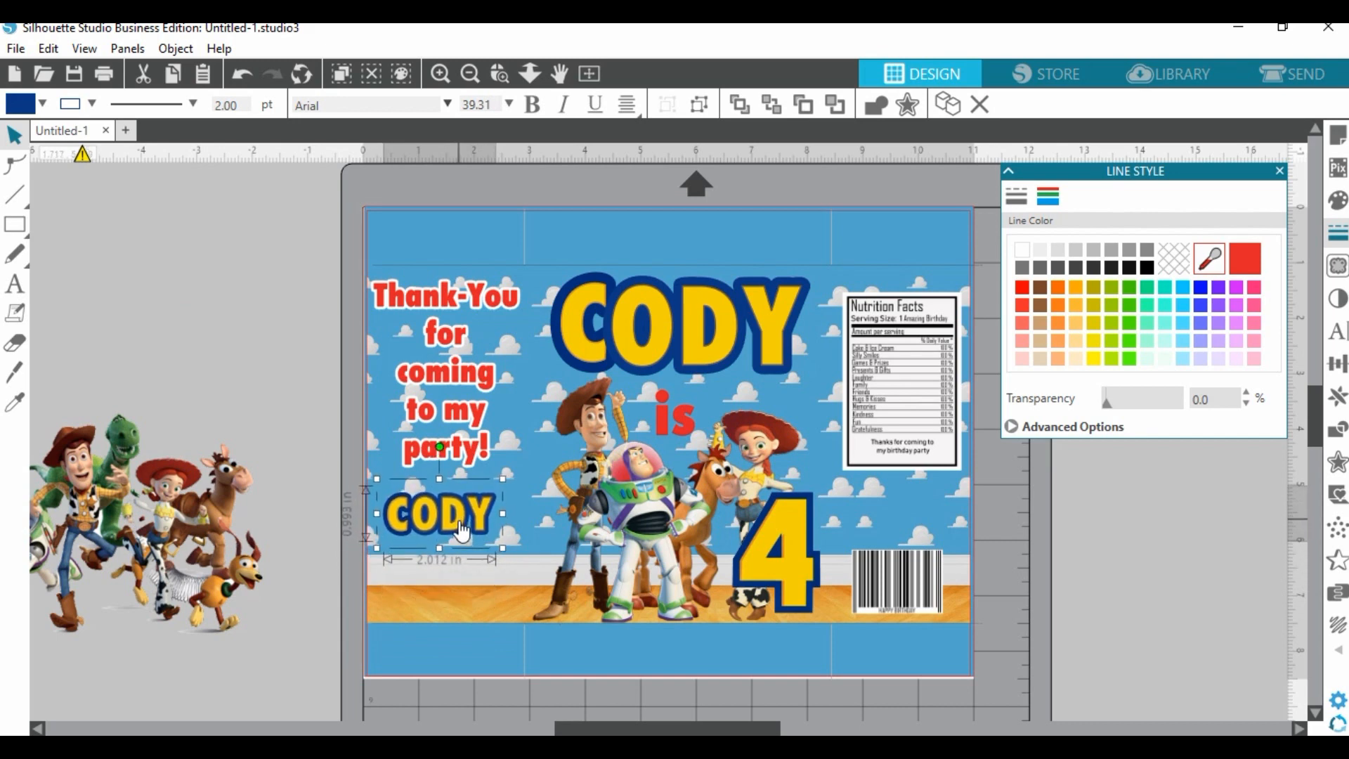
{"action": "left_click", "coordinate": [188, 329]}
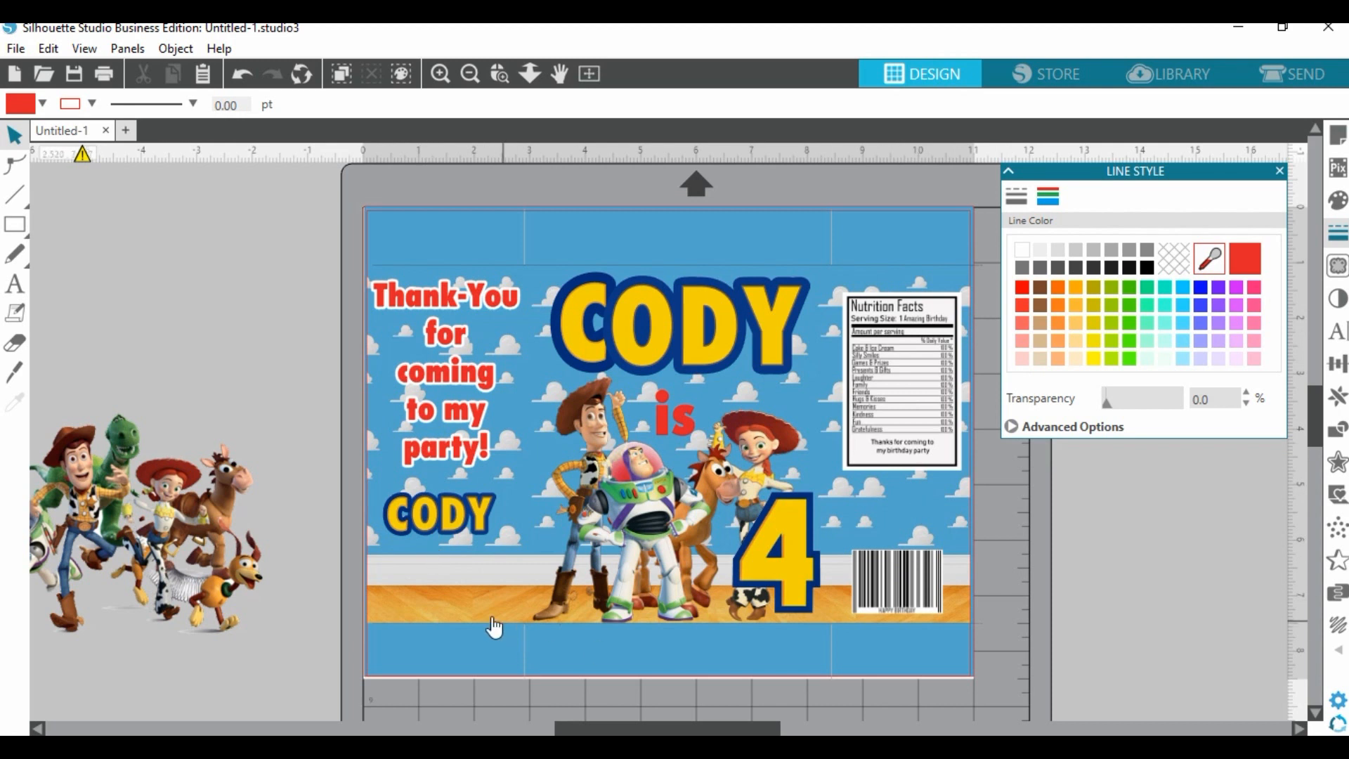
Shrink the running characters image to about 2.6 in wide and place it under the small name on the thank-you panel.
{"action": "left_click", "coordinate": [191, 523]}
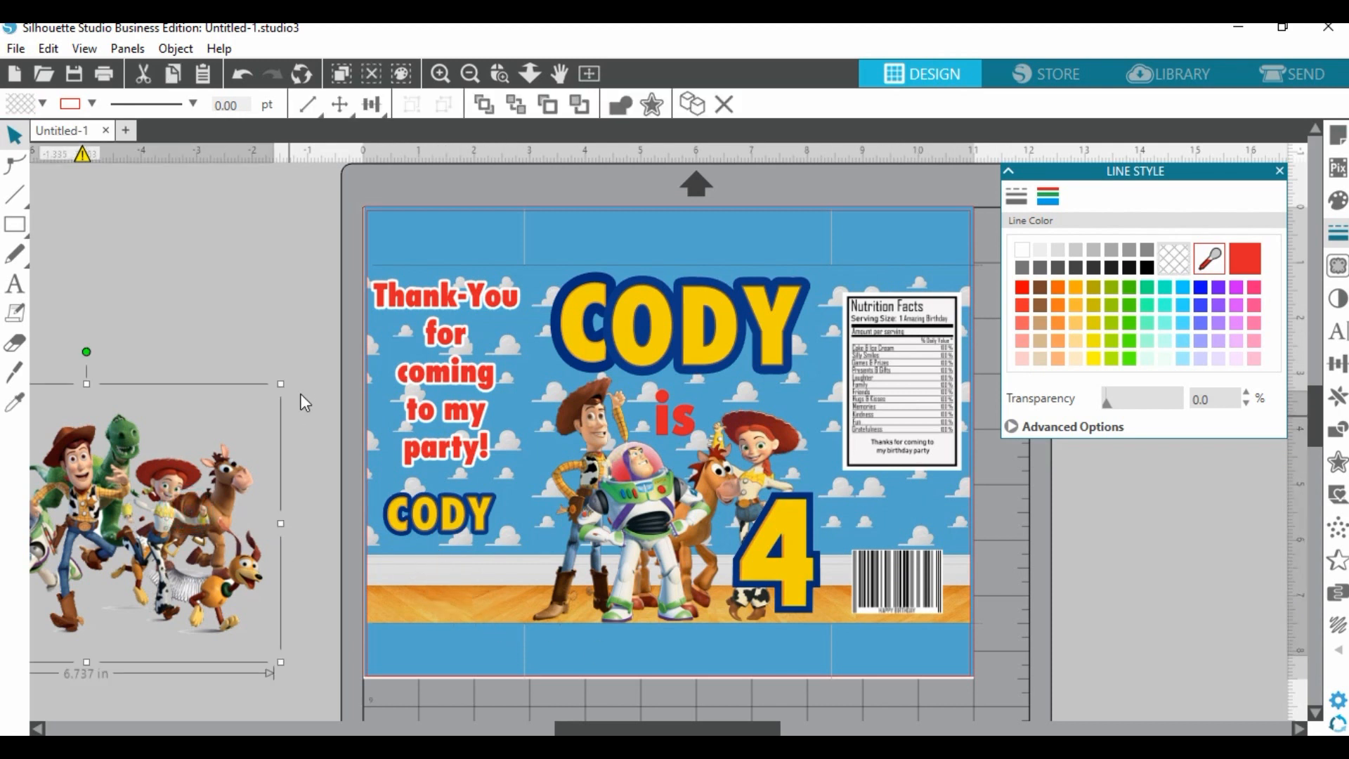
{"action": "left_click_drag", "start_coordinate": [284, 387], "coordinate": [267, 420]}
{"action": "left_click_drag", "start_coordinate": [299, 369], "coordinate": [211, 434]}
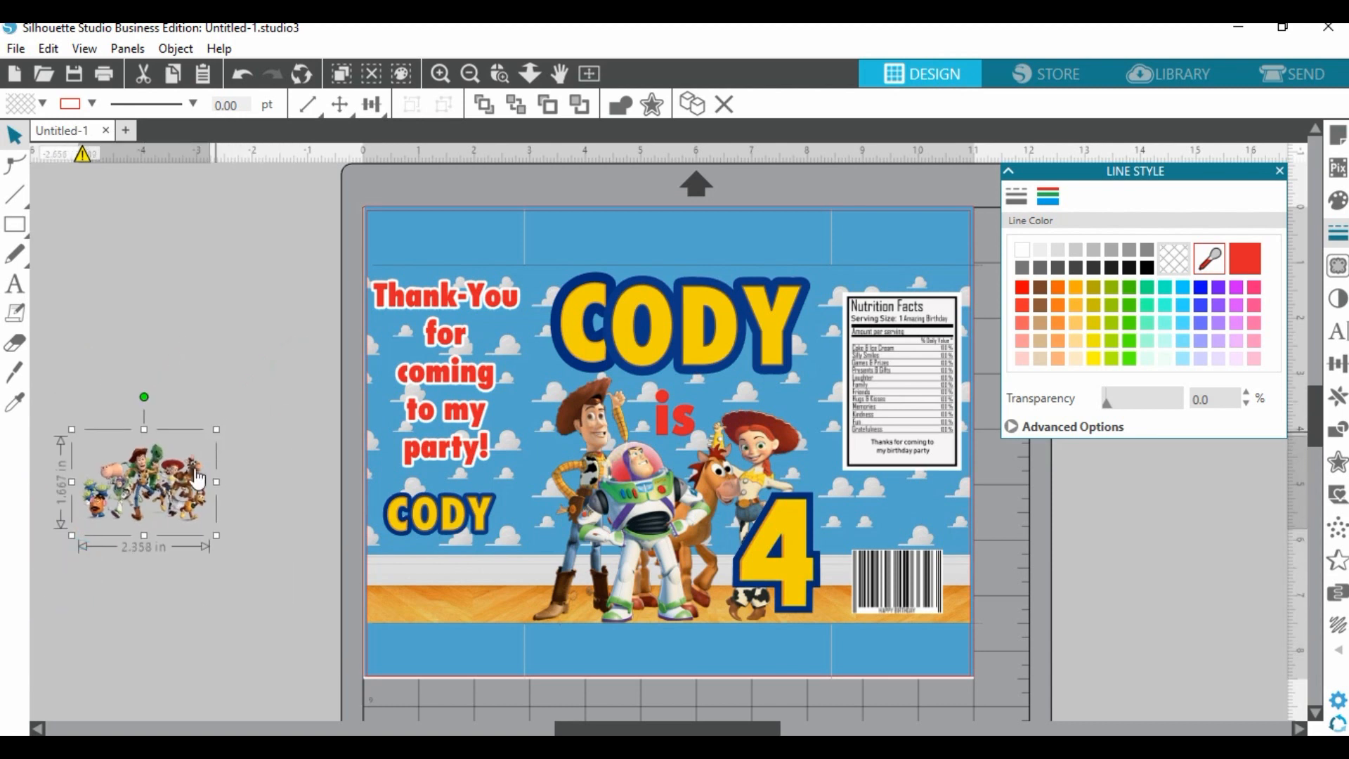
{"action": "left_click_drag", "start_coordinate": [165, 474], "coordinate": [434, 590]}
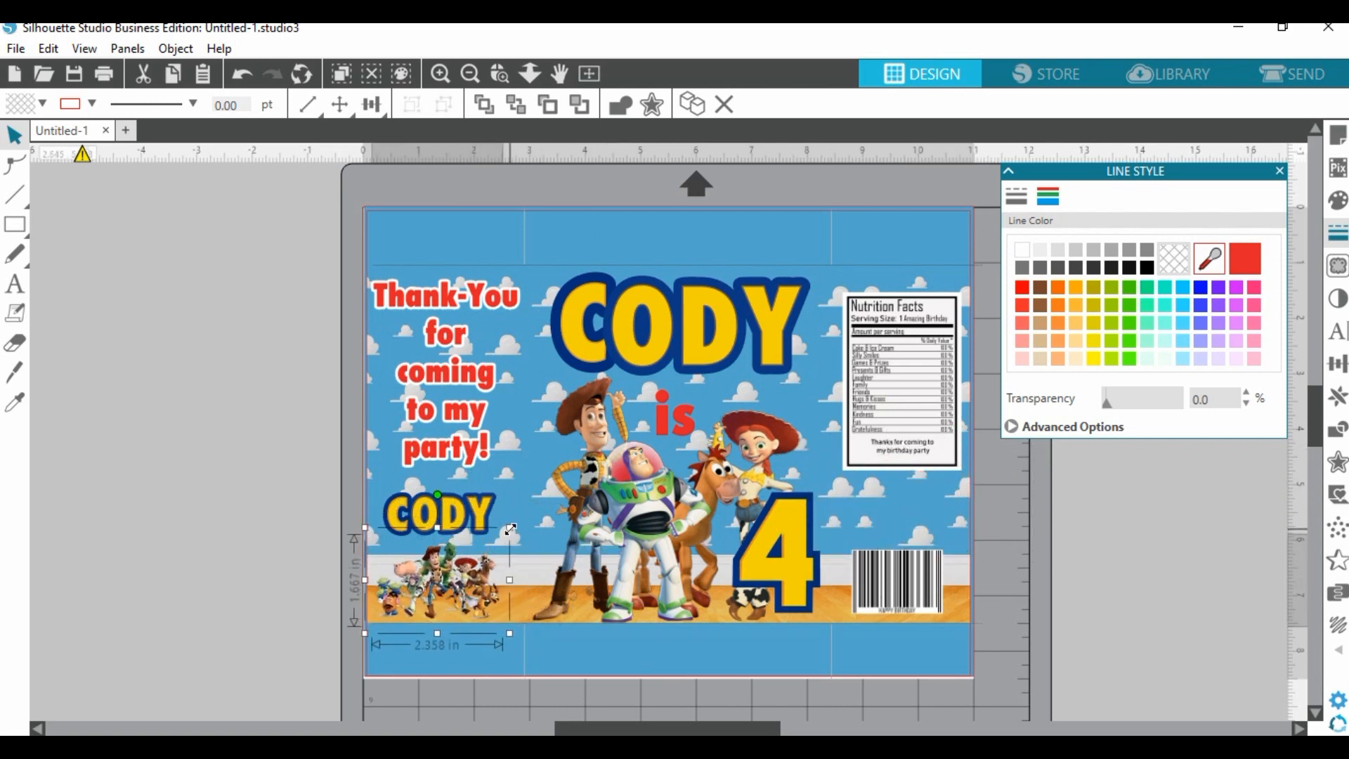
{"action": "left_click_drag", "start_coordinate": [510, 528], "coordinate": [525, 517]}
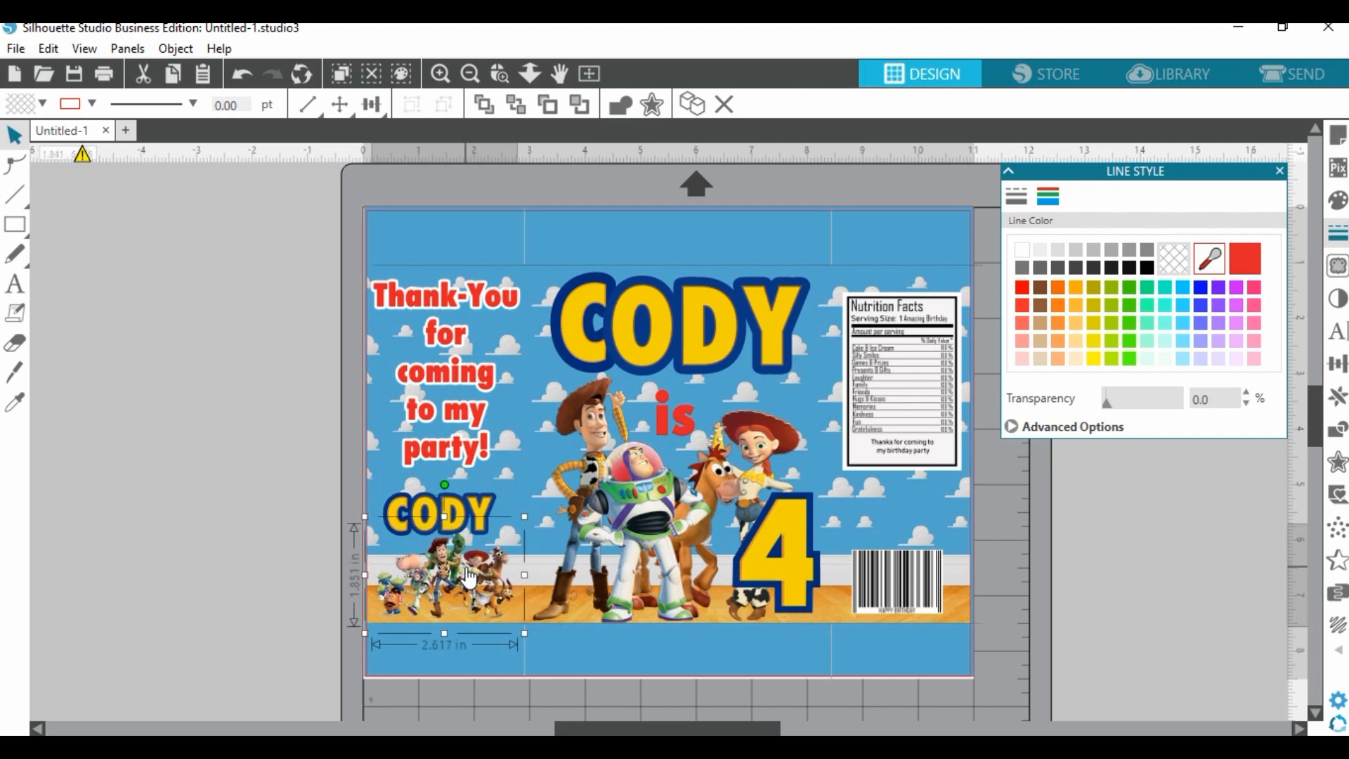
{"action": "left_click", "coordinate": [234, 552]}
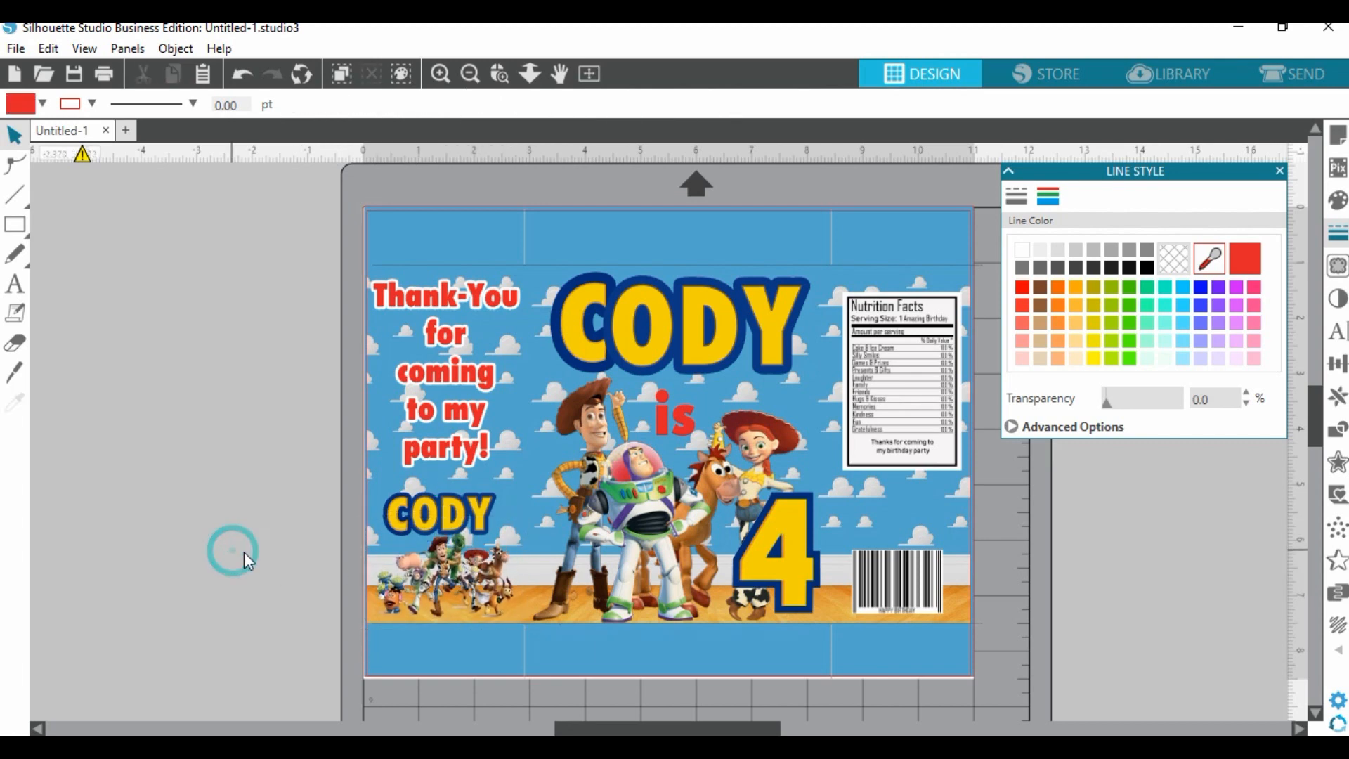
Bring the small running characters image to the front of the design.
{"action": "left_click", "coordinate": [458, 584]}
{"action": "right_click", "coordinate": [458, 585]}
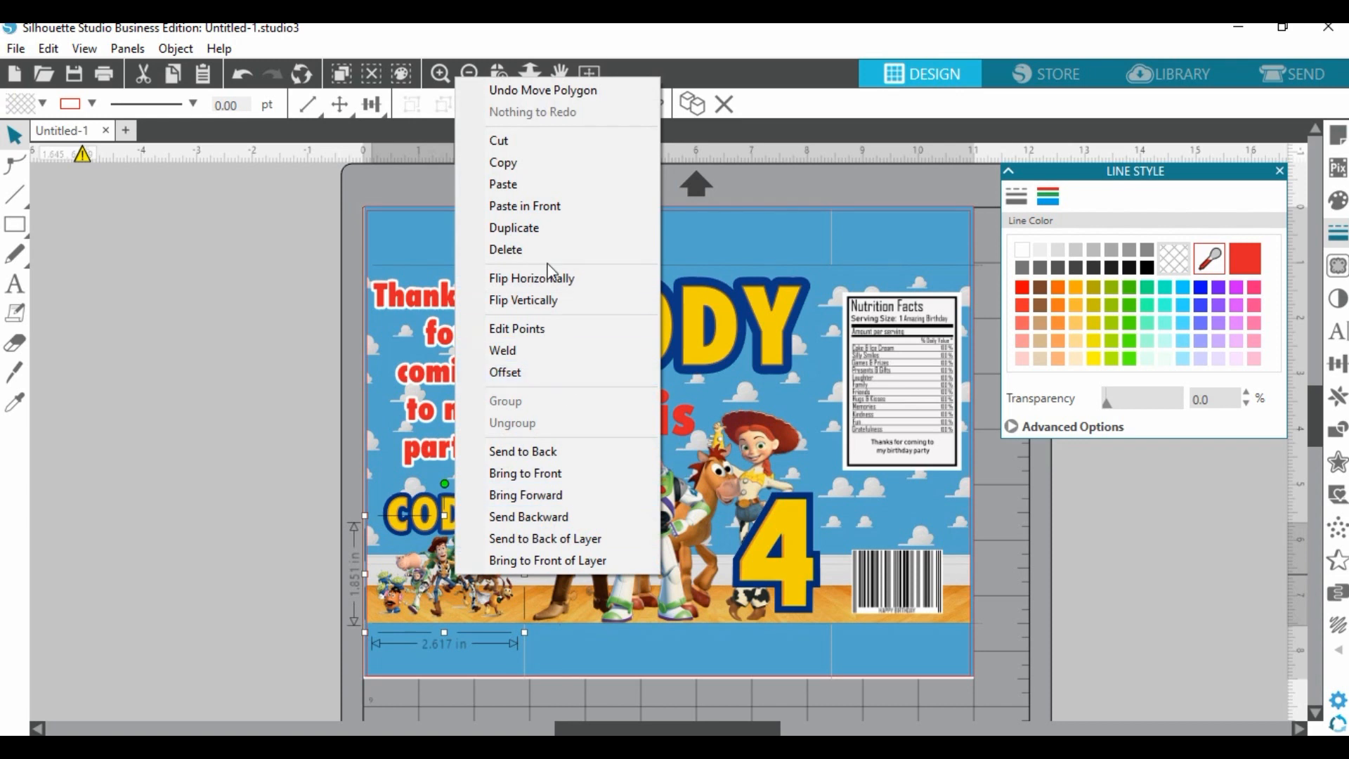
{"action": "left_click", "coordinate": [542, 473]}
{"action": "left_click", "coordinate": [198, 455]}
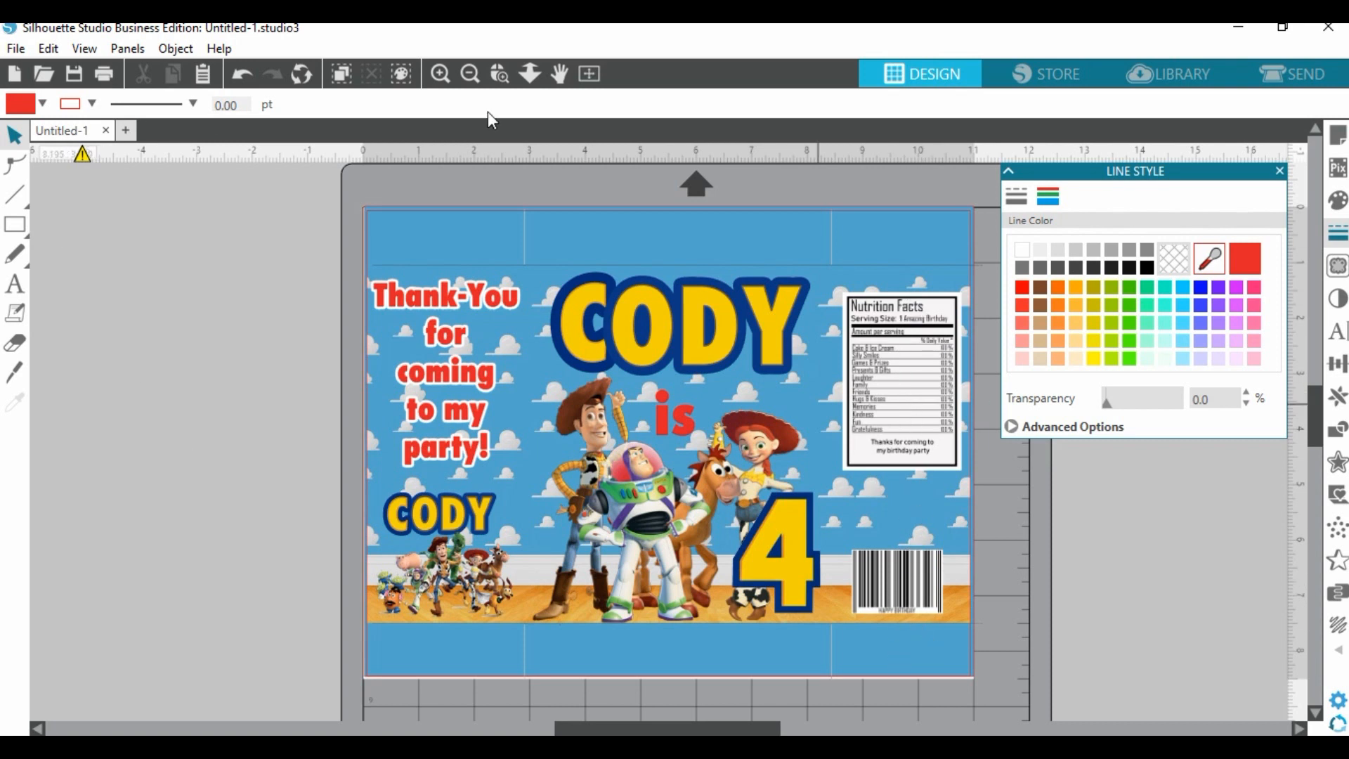
Draw a rectangle about 1.46 in wide over the "Thanks for coming to my birthday party" text on the nutrition label.
{"action": "left_click", "coordinate": [439, 74]}
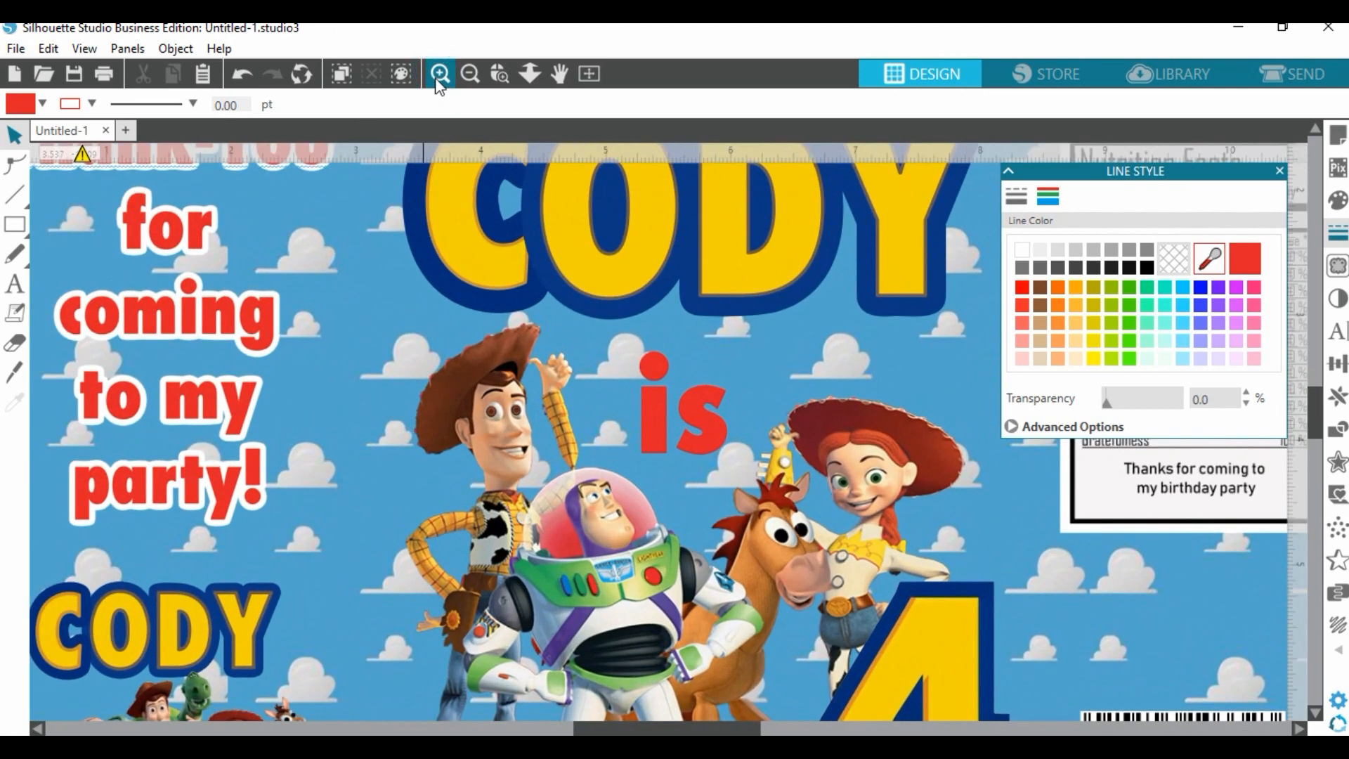
{"action": "left_click_drag", "start_coordinate": [716, 728], "coordinate": [852, 729]}
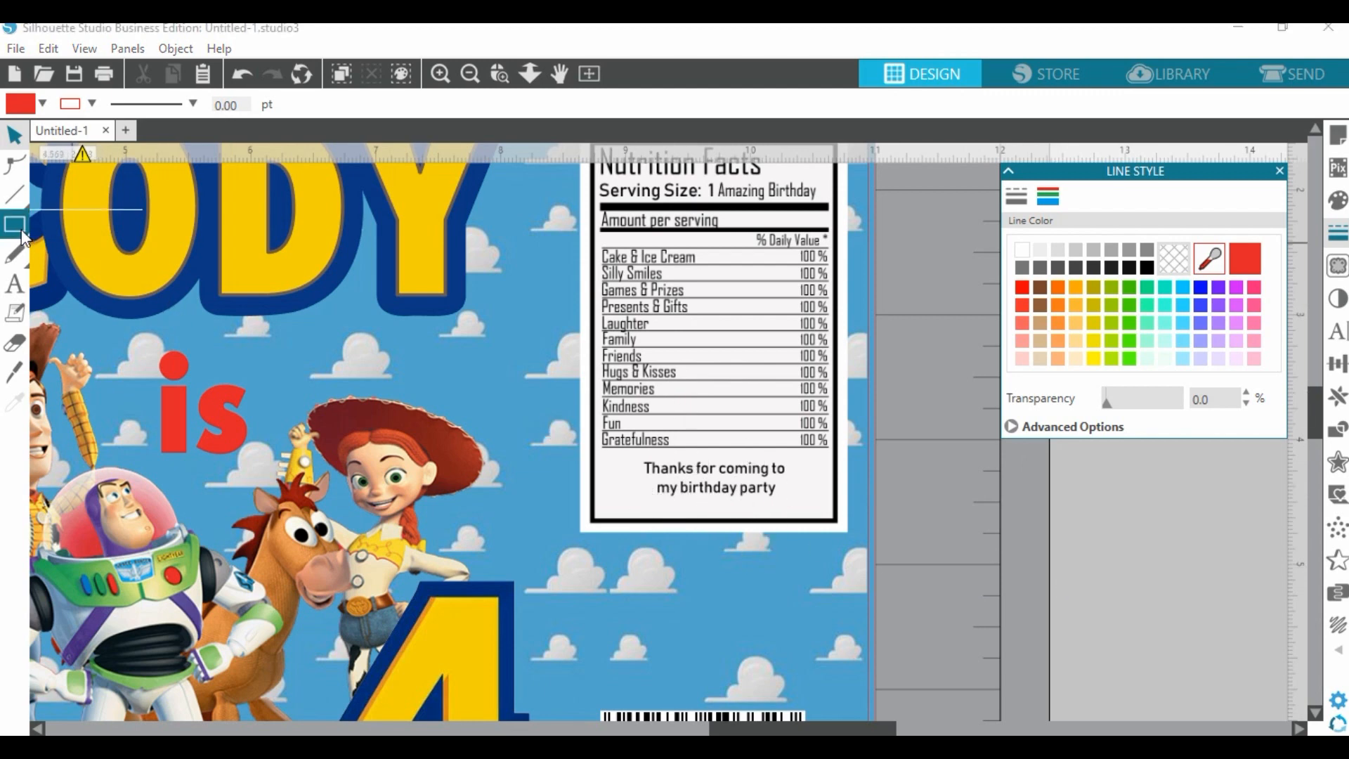
{"action": "left_click", "coordinate": [46, 232]}
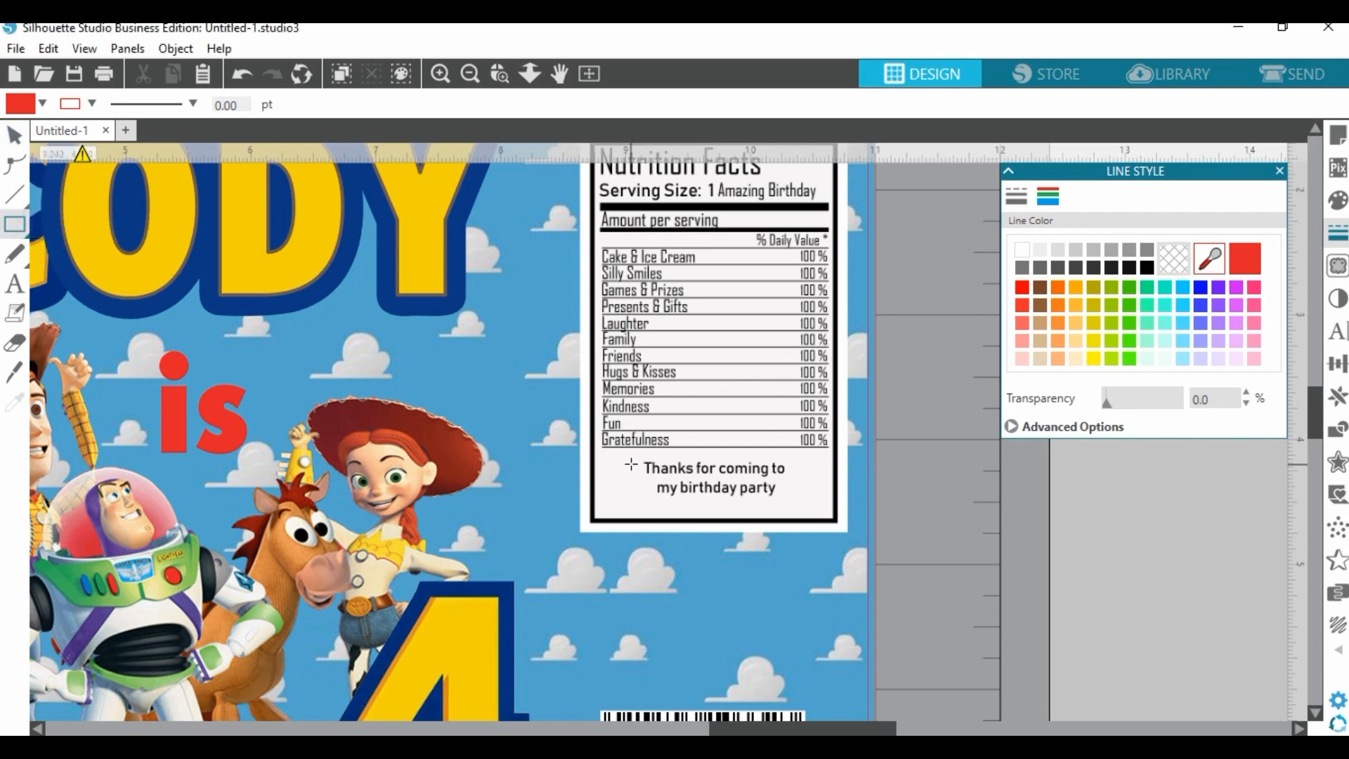
{"action": "left_click_drag", "start_coordinate": [630, 463], "coordinate": [814, 507]}
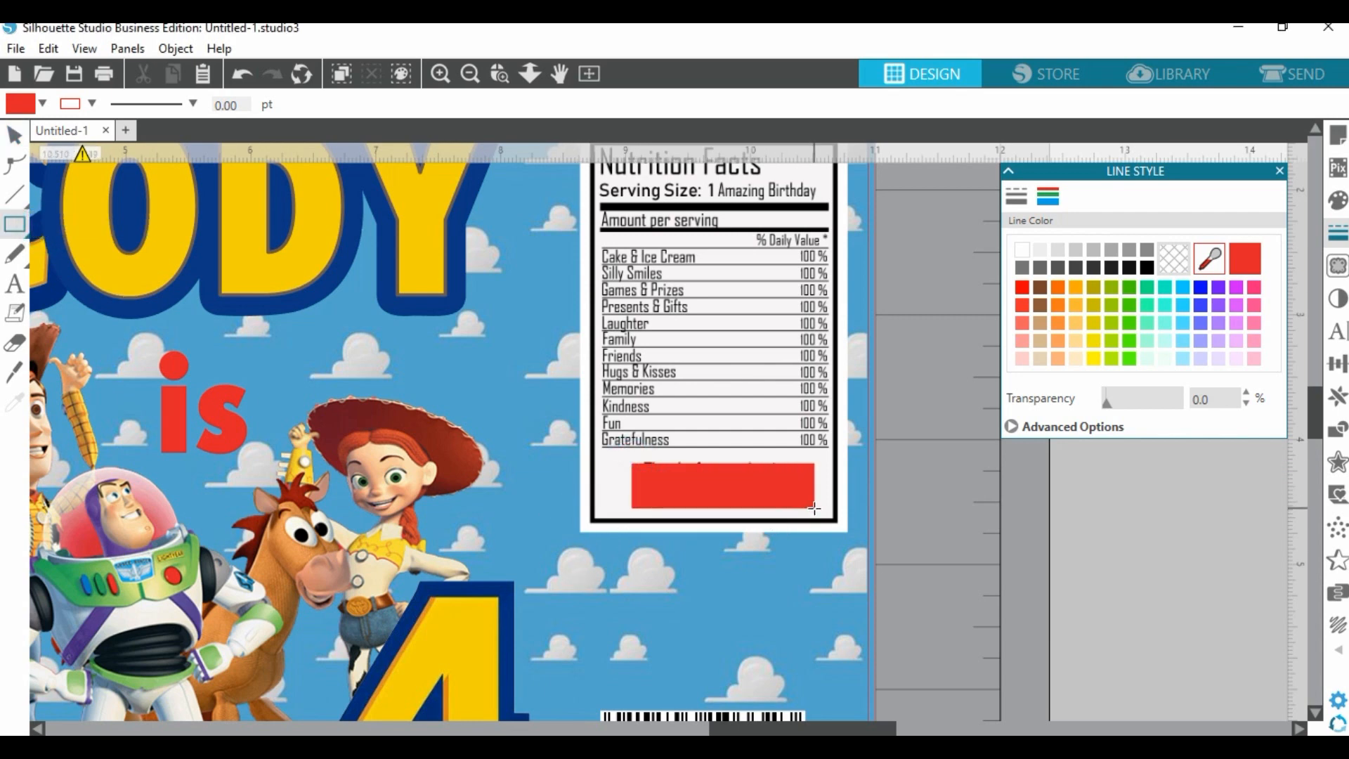
Try to fill the covering rectangle with the nutrition label's off-white background color sampled by the eyedropper.
{"action": "left_click", "coordinate": [26, 104]}
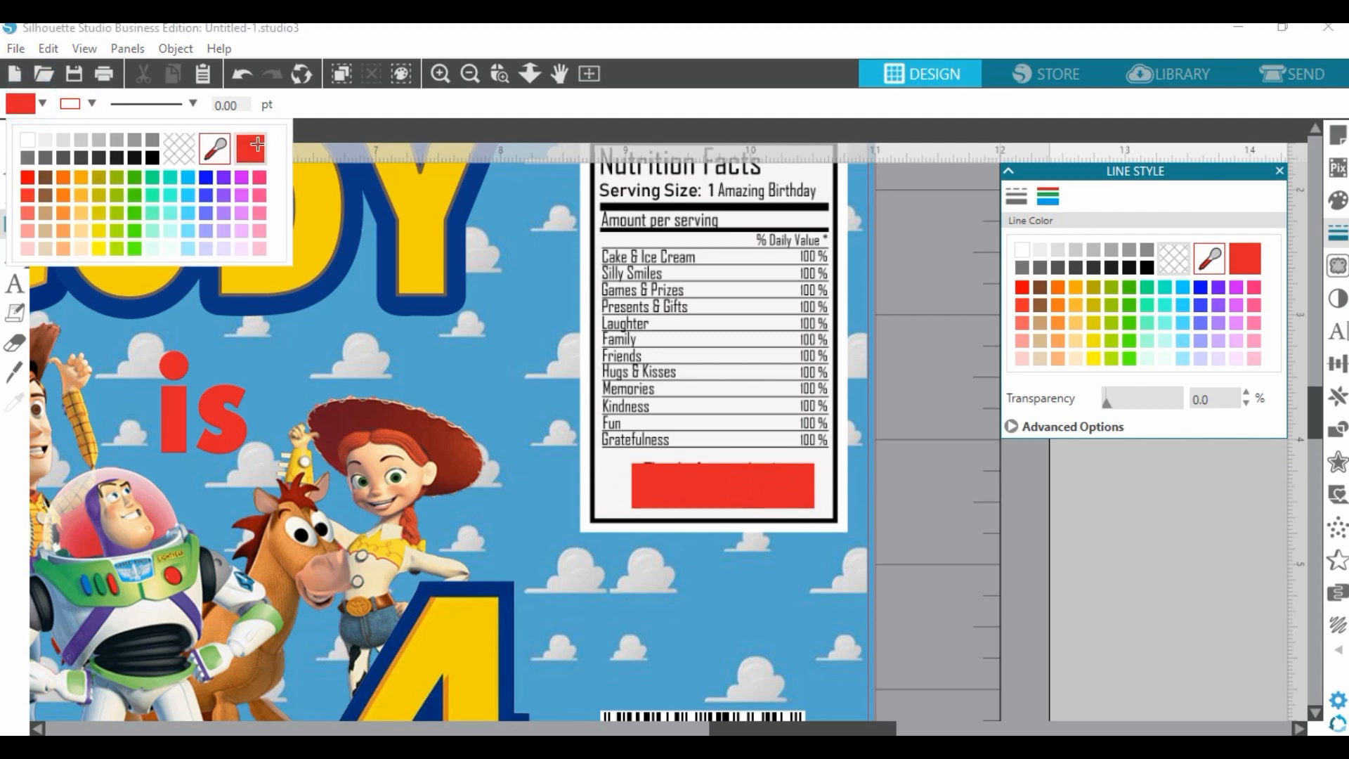
{"action": "left_click", "coordinate": [216, 148]}
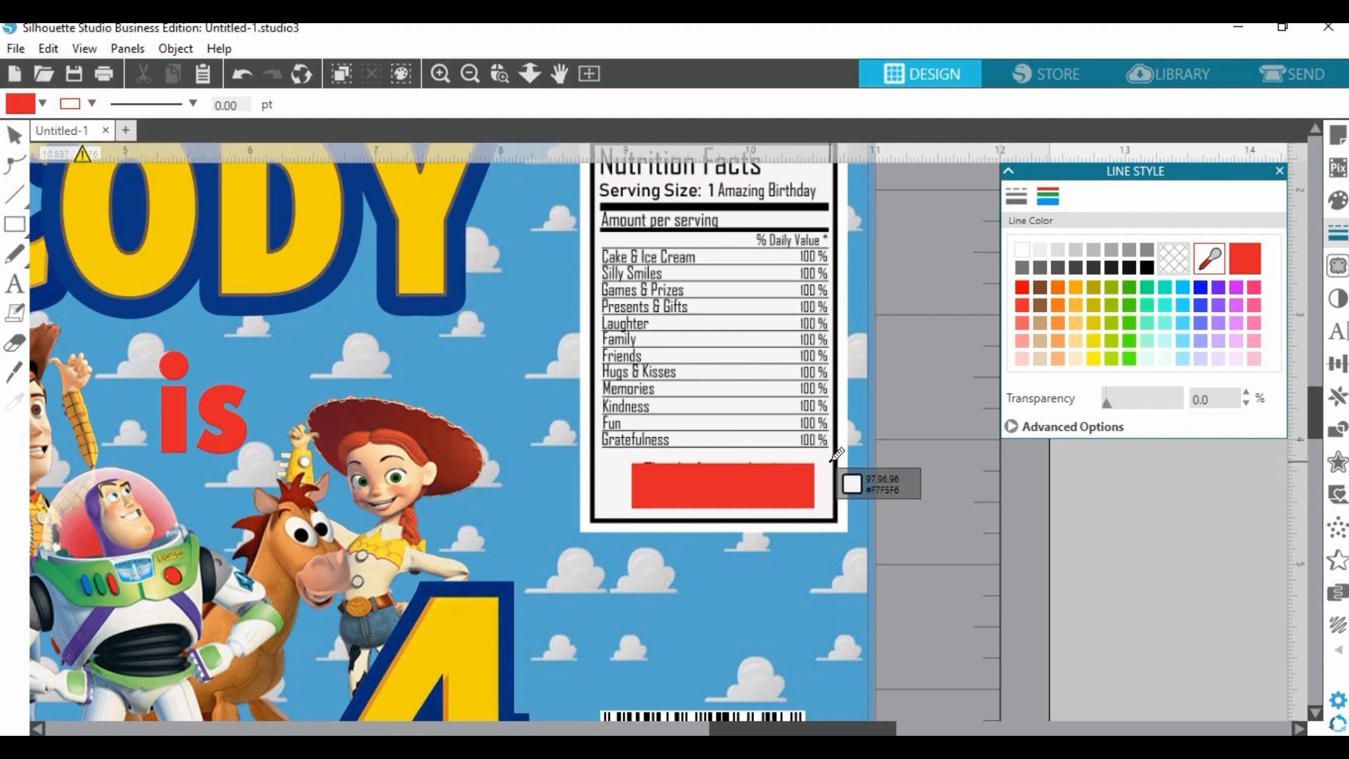
{"action": "left_click", "coordinate": [826, 461]}
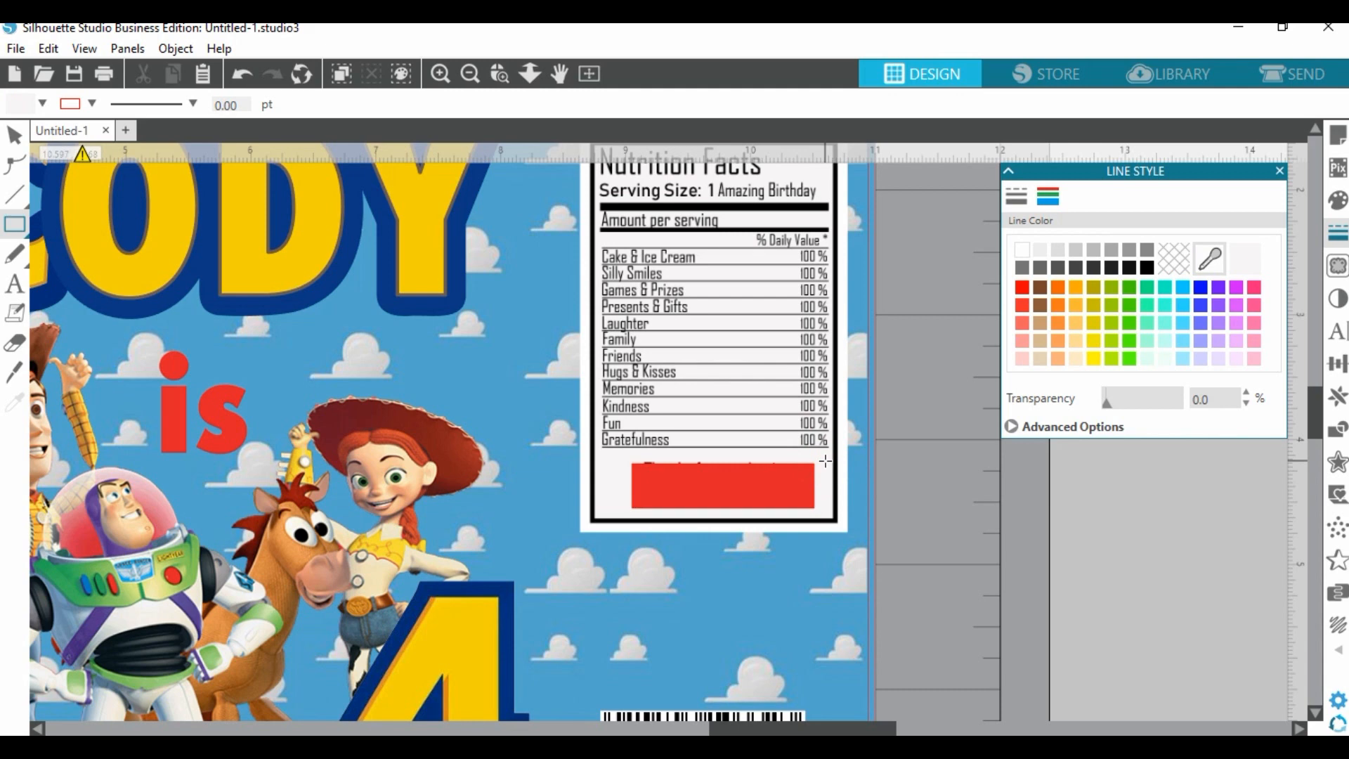
{"action": "left_click", "coordinate": [14, 134]}
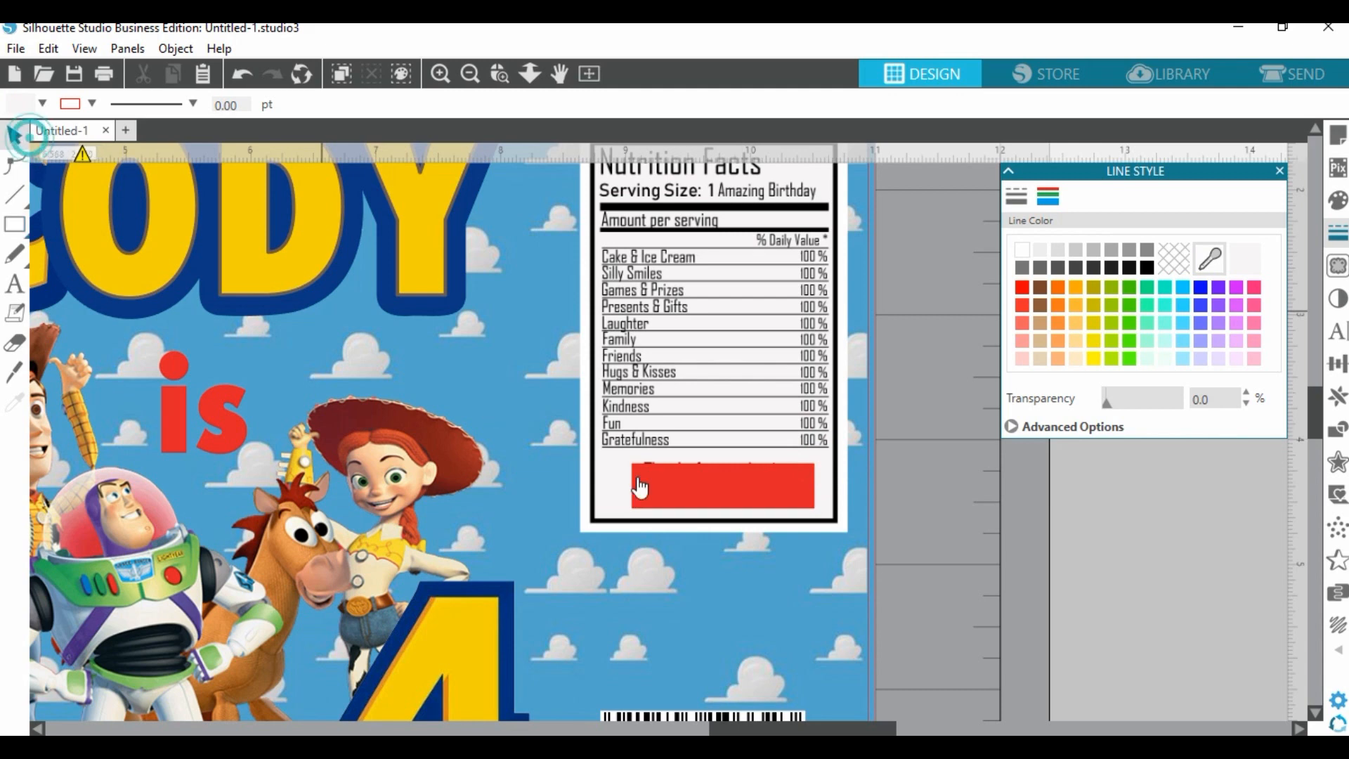
Select the covering rectangle and match both its fill and line color to the nutrition label's sampled off-white background.
{"action": "left_click", "coordinate": [685, 475]}
{"action": "left_click", "coordinate": [32, 111]}
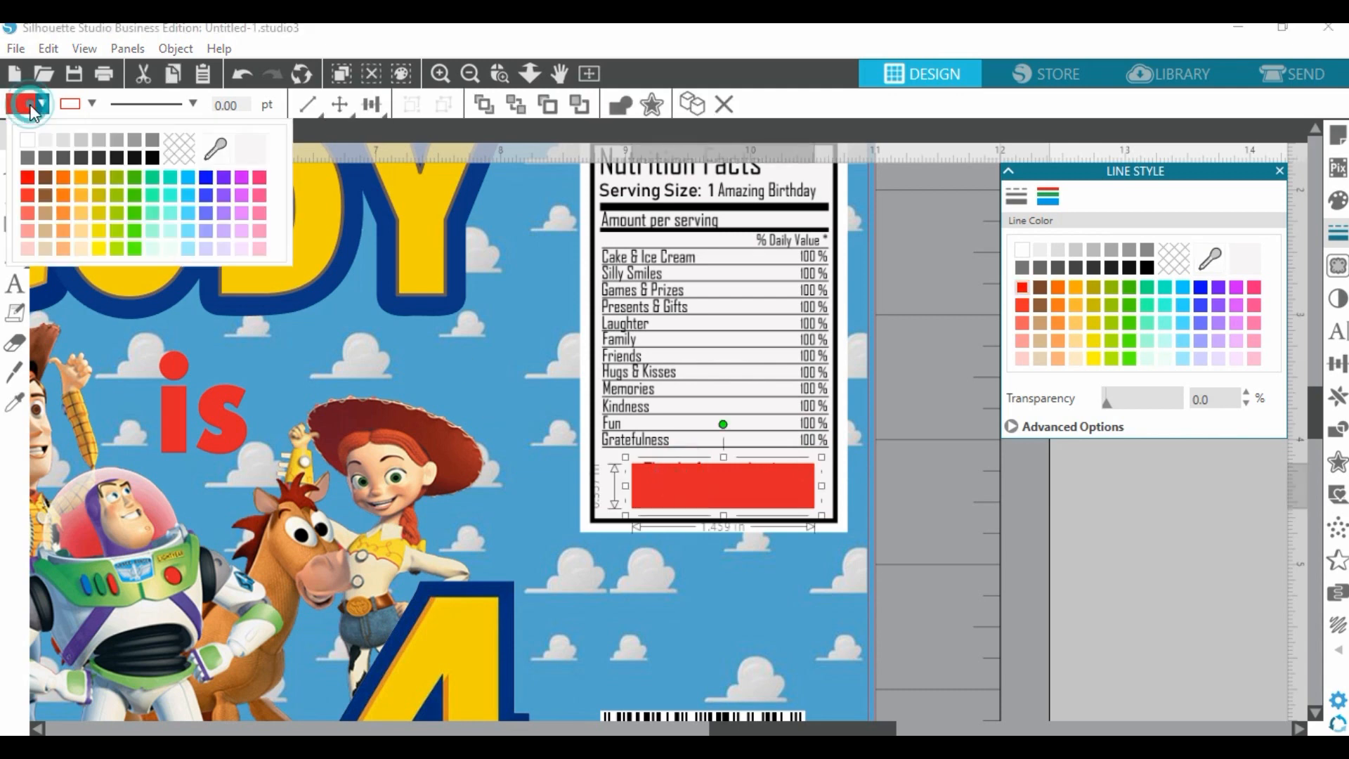
{"action": "left_click", "coordinate": [217, 146]}
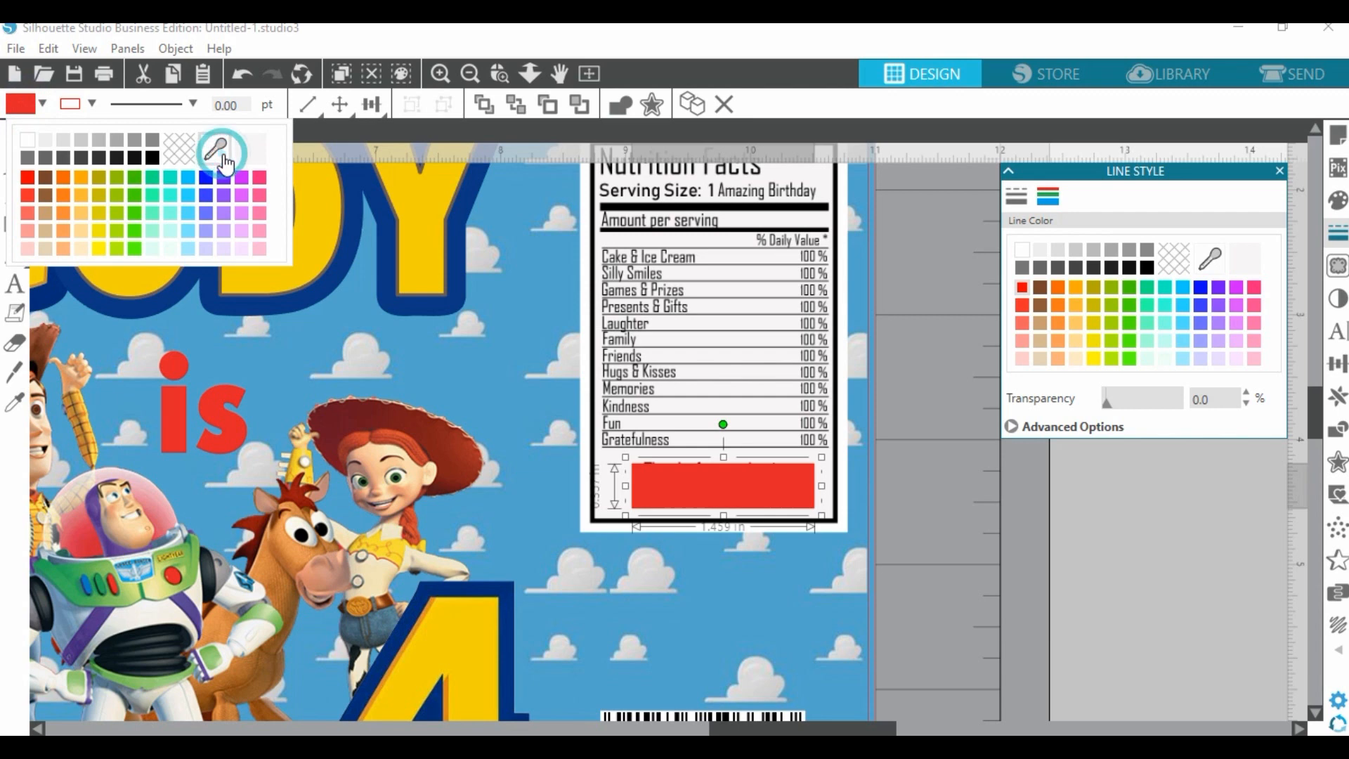
{"action": "left_click", "coordinate": [828, 461]}
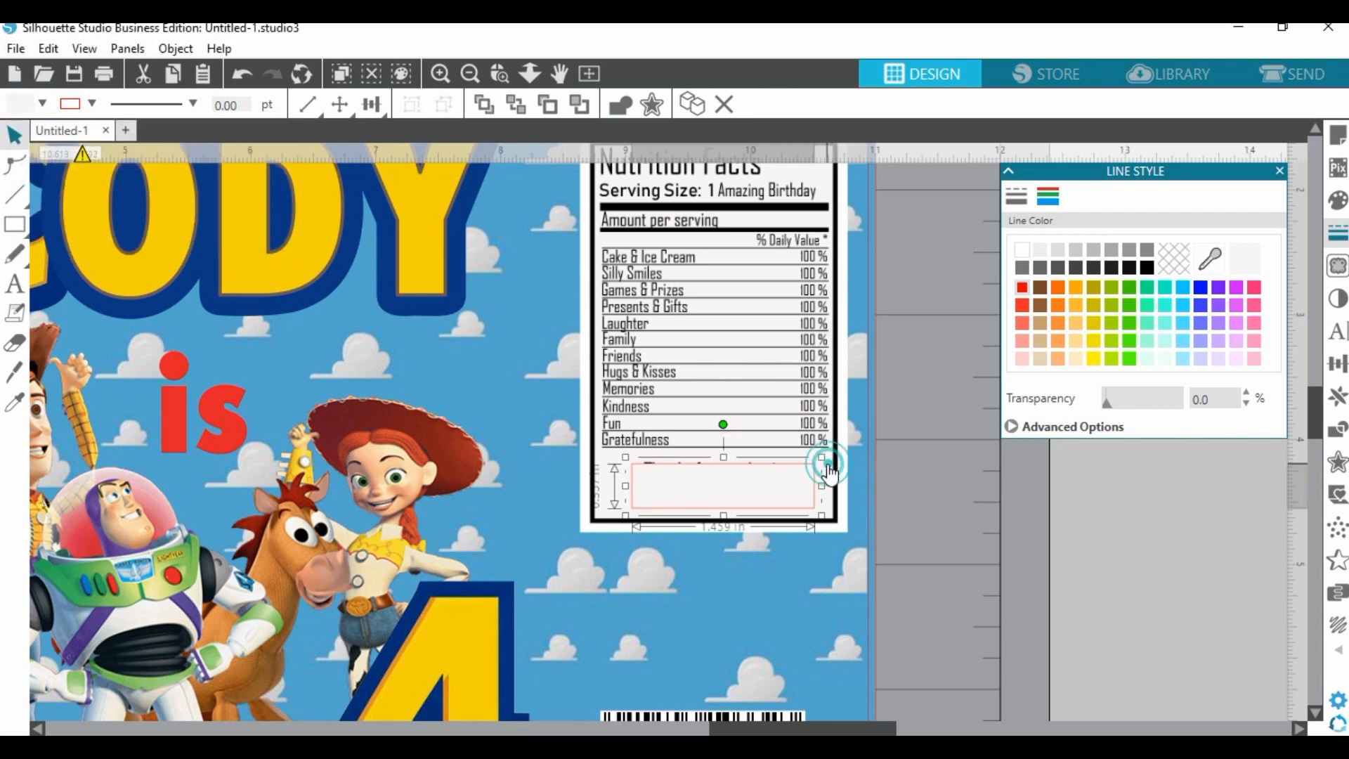
{"action": "left_click", "coordinate": [75, 105]}
{"action": "left_click", "coordinate": [299, 150]}
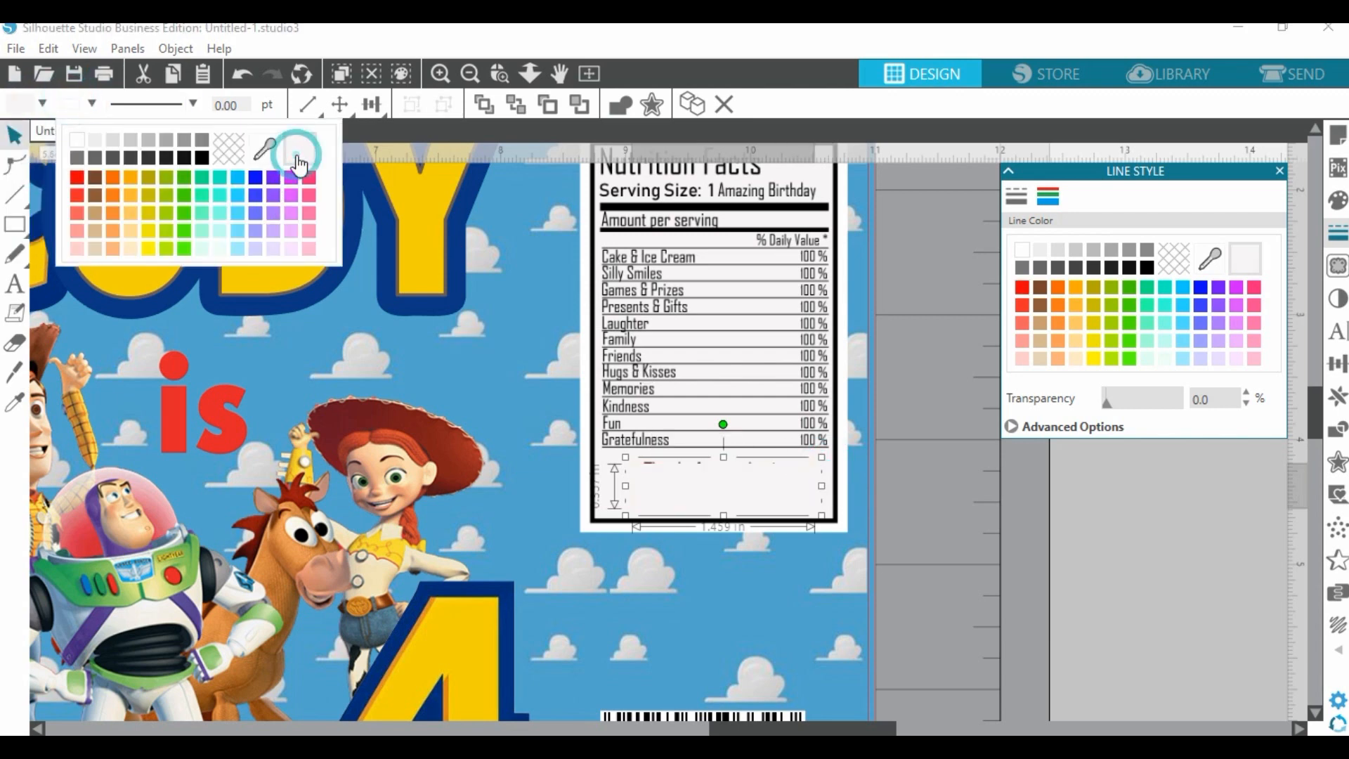
Nudge the off-white rectangle up so it fully hides the old thank-you wording on the nutrition label.
{"action": "left_click", "coordinate": [10, 137]}
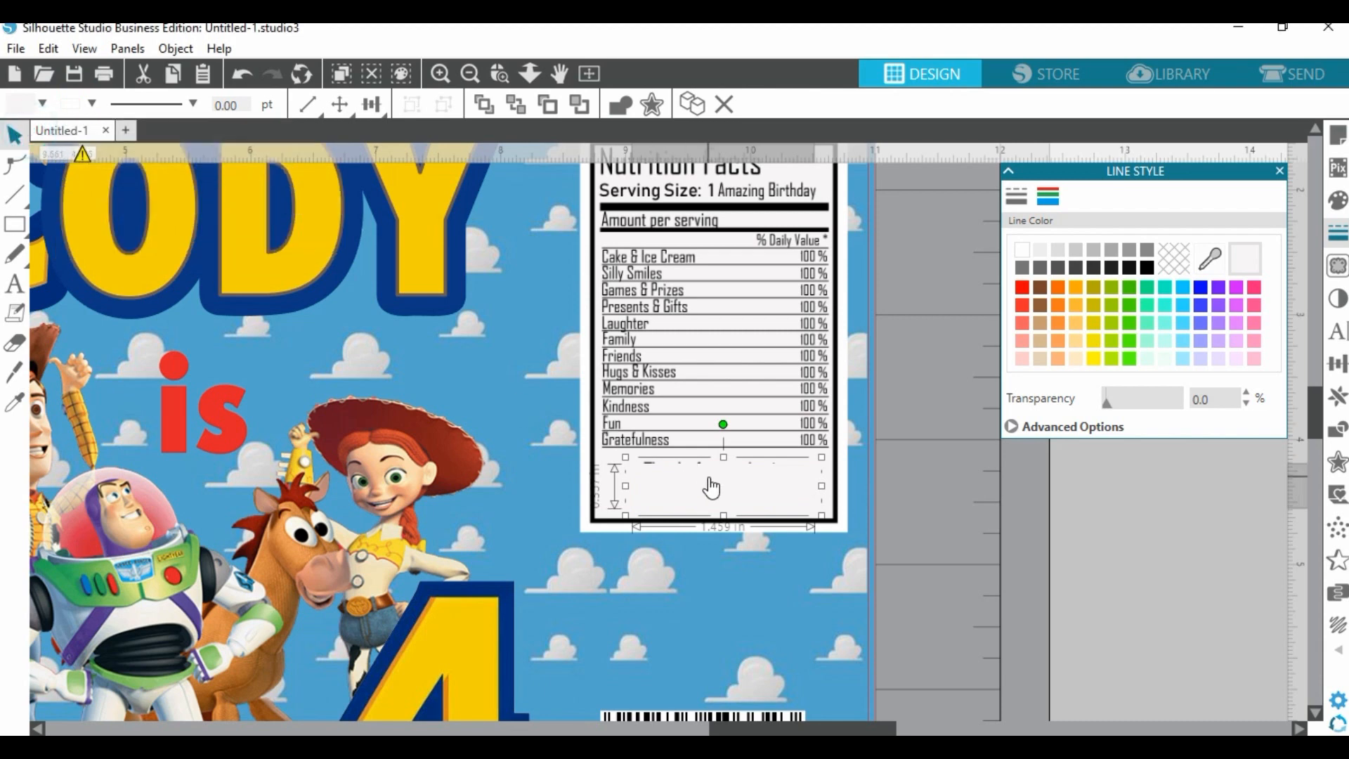
{"action": "left_click_drag", "start_coordinate": [712, 488], "coordinate": [708, 482]}
{"action": "left_click", "coordinate": [1128, 557]}
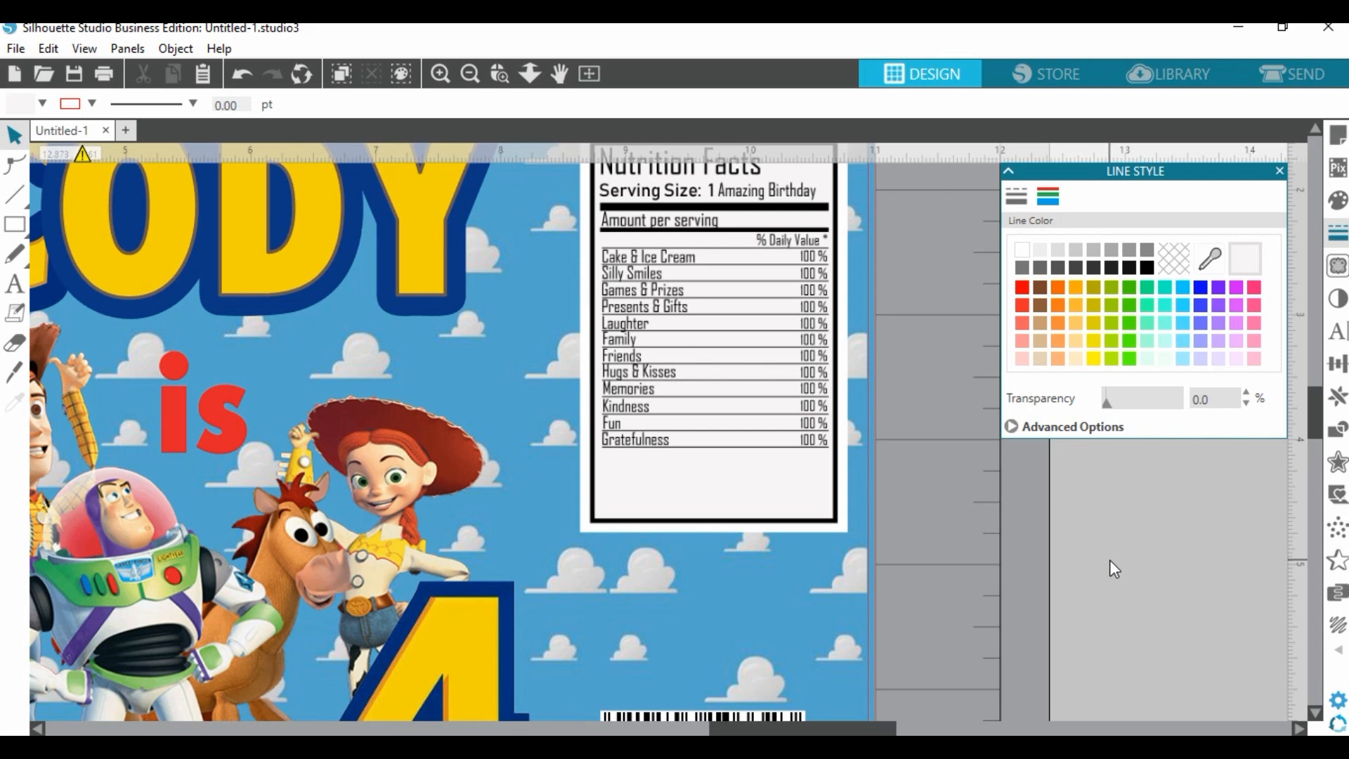
Start a new text object in the nutrition label's blank footer with a black fill and a 12 pt font size.
{"action": "left_click", "coordinate": [15, 283]}
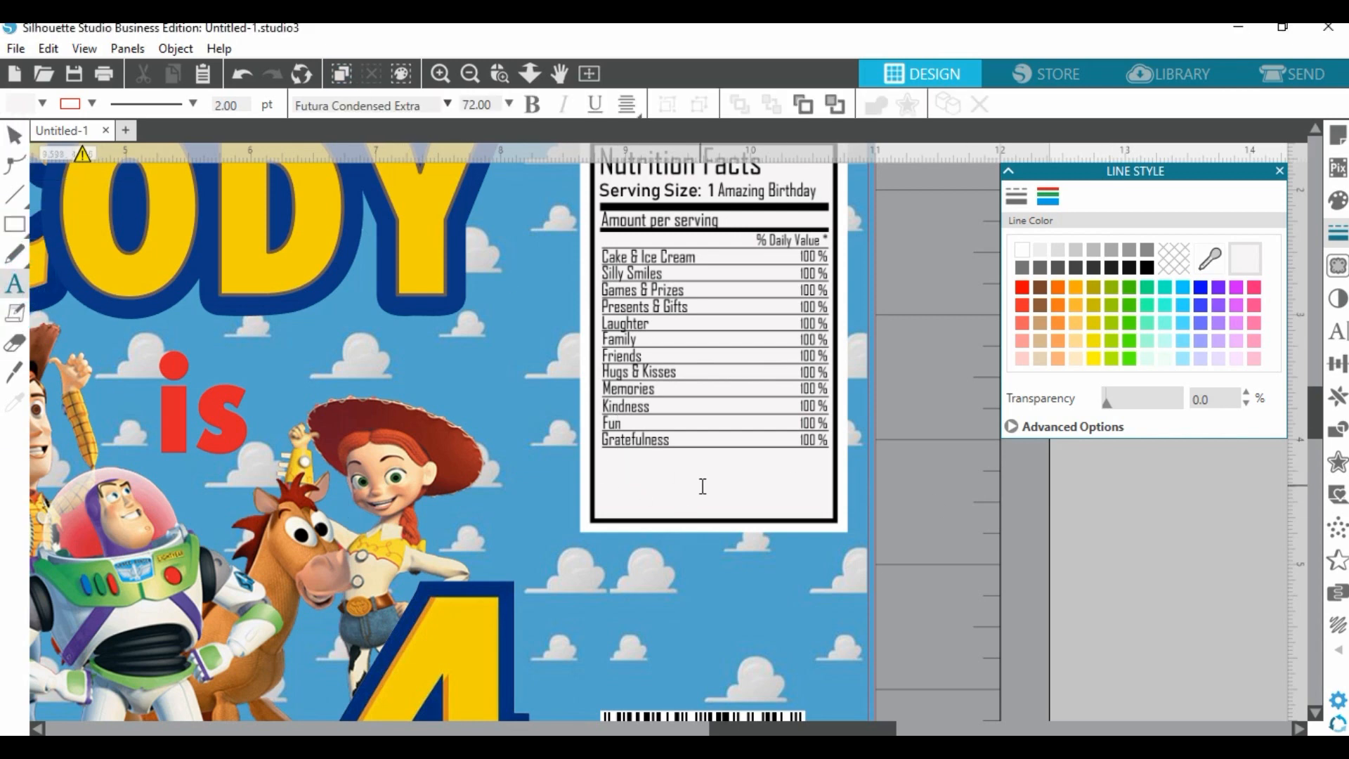
{"action": "left_click", "coordinate": [31, 105]}
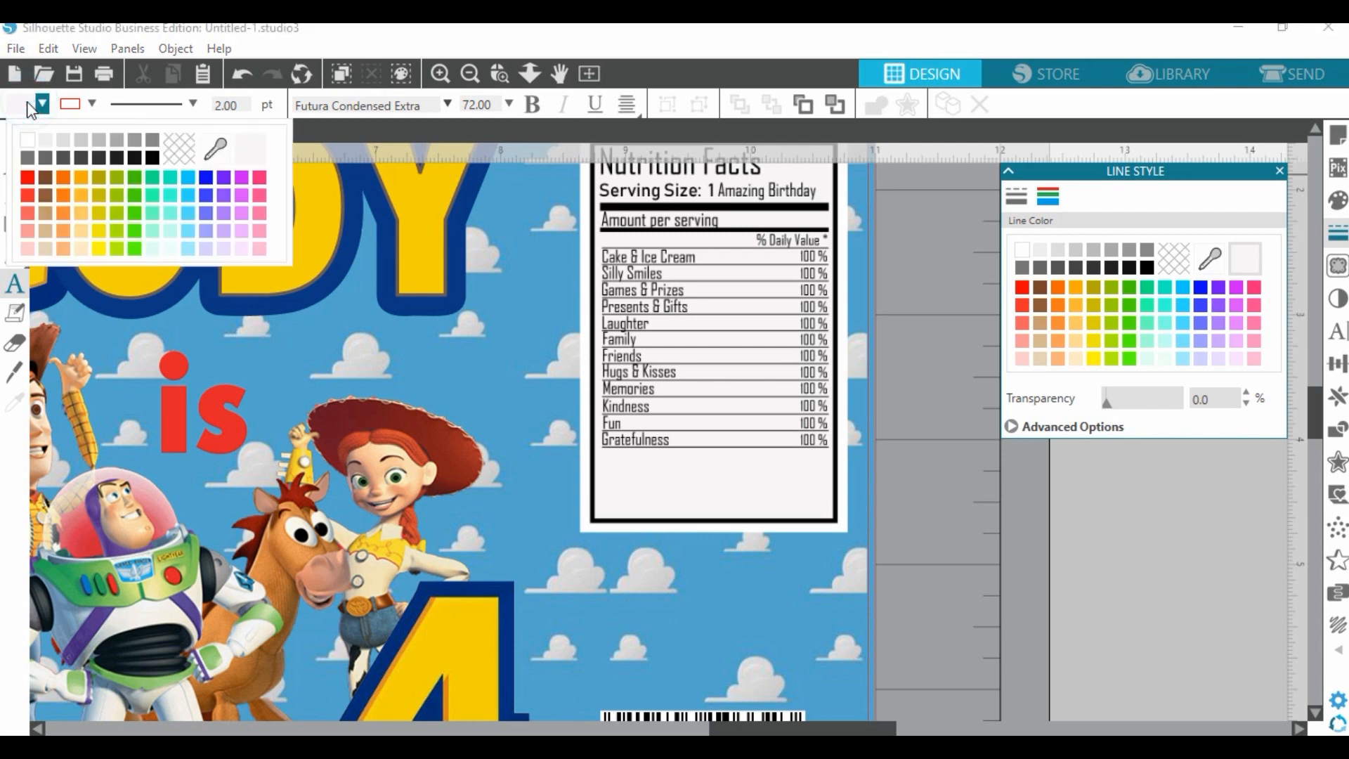
{"action": "left_click", "coordinate": [152, 157]}
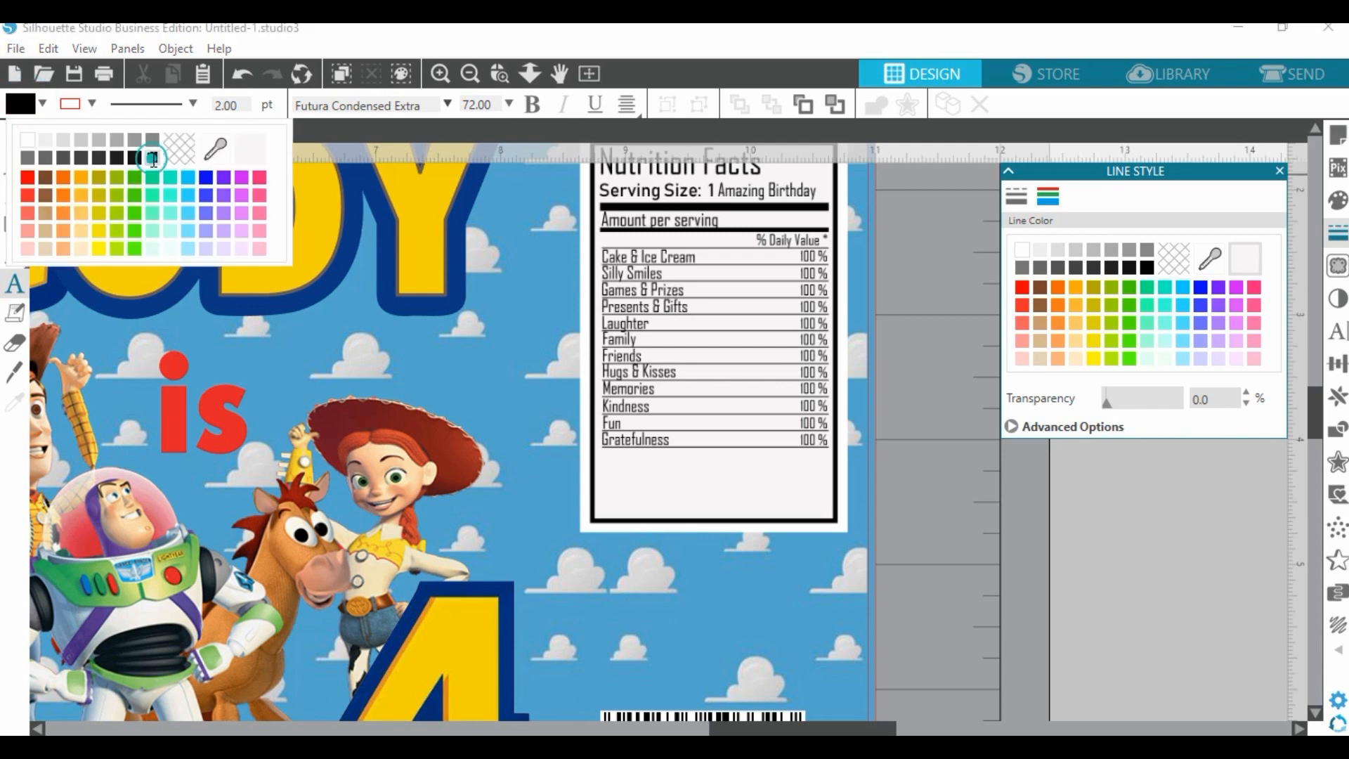
{"action": "left_click", "coordinate": [619, 479]}
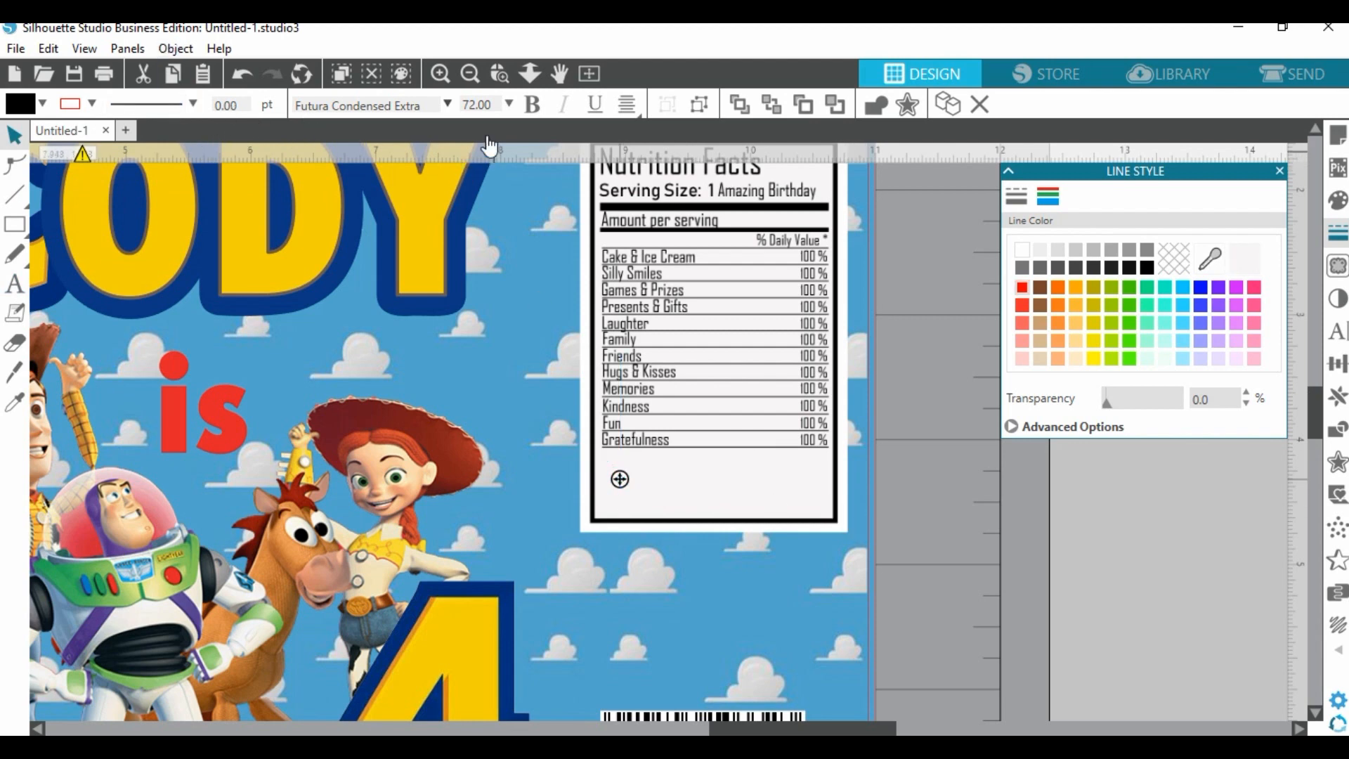
{"action": "left_click", "coordinate": [510, 110]}
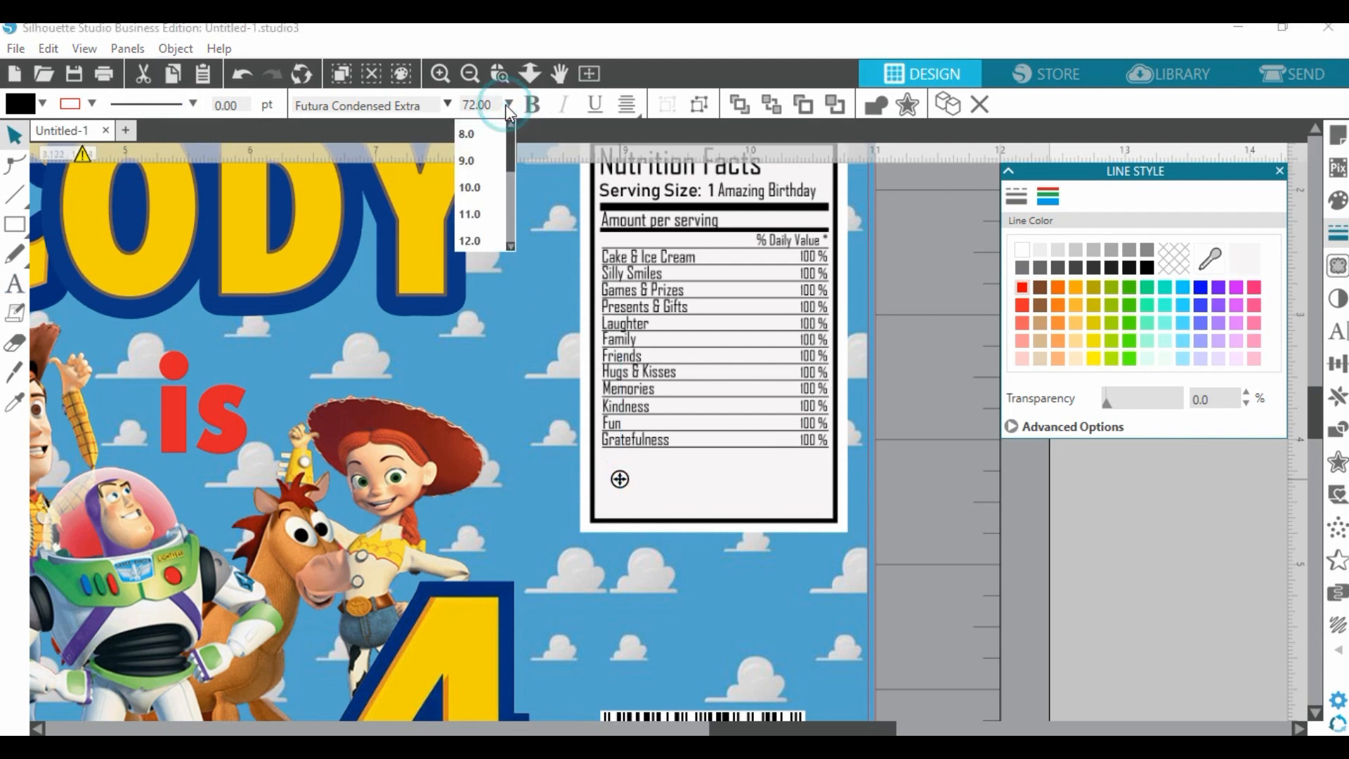
{"action": "left_click", "coordinate": [474, 241]}
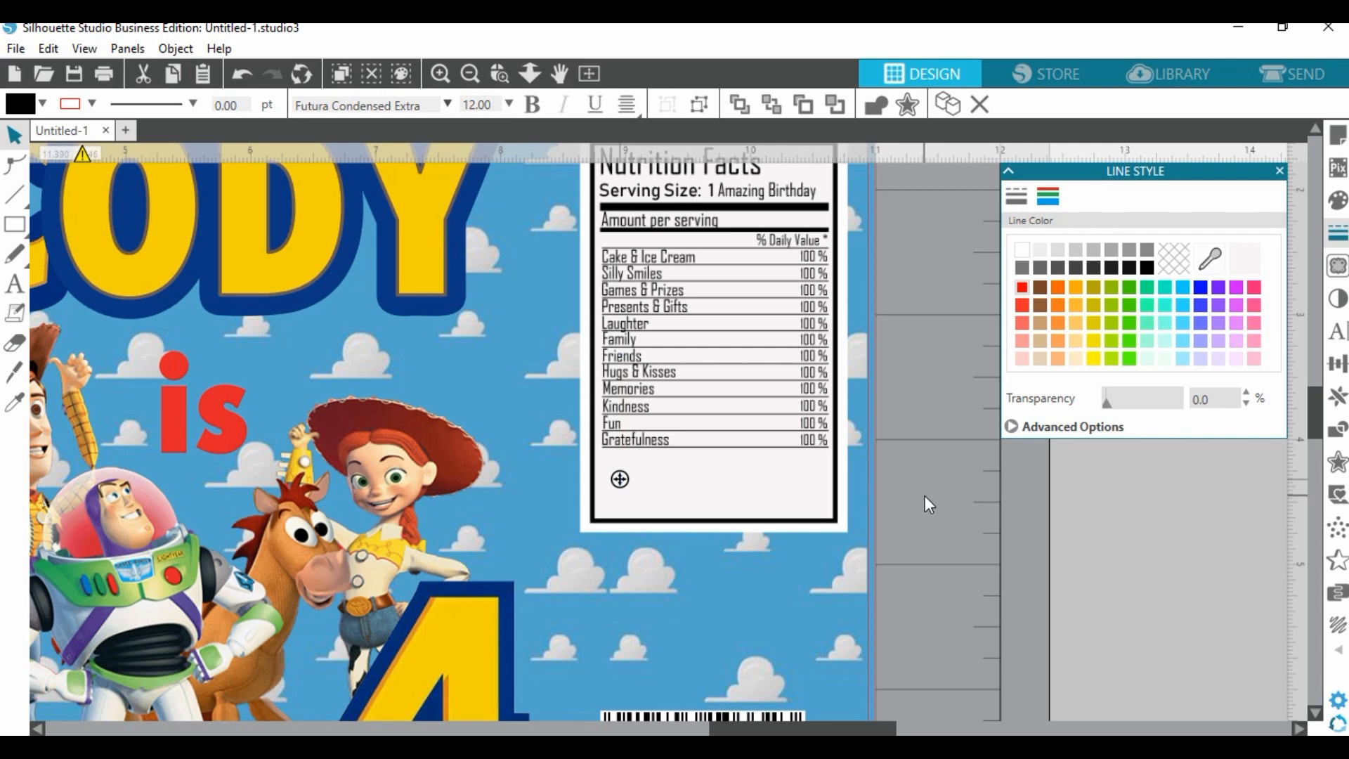
Enter "YOU ARE MY SUPERHERO" as the footer text and center it inside the nutrition label's border.
{"action": "type", "text": "YOU"}
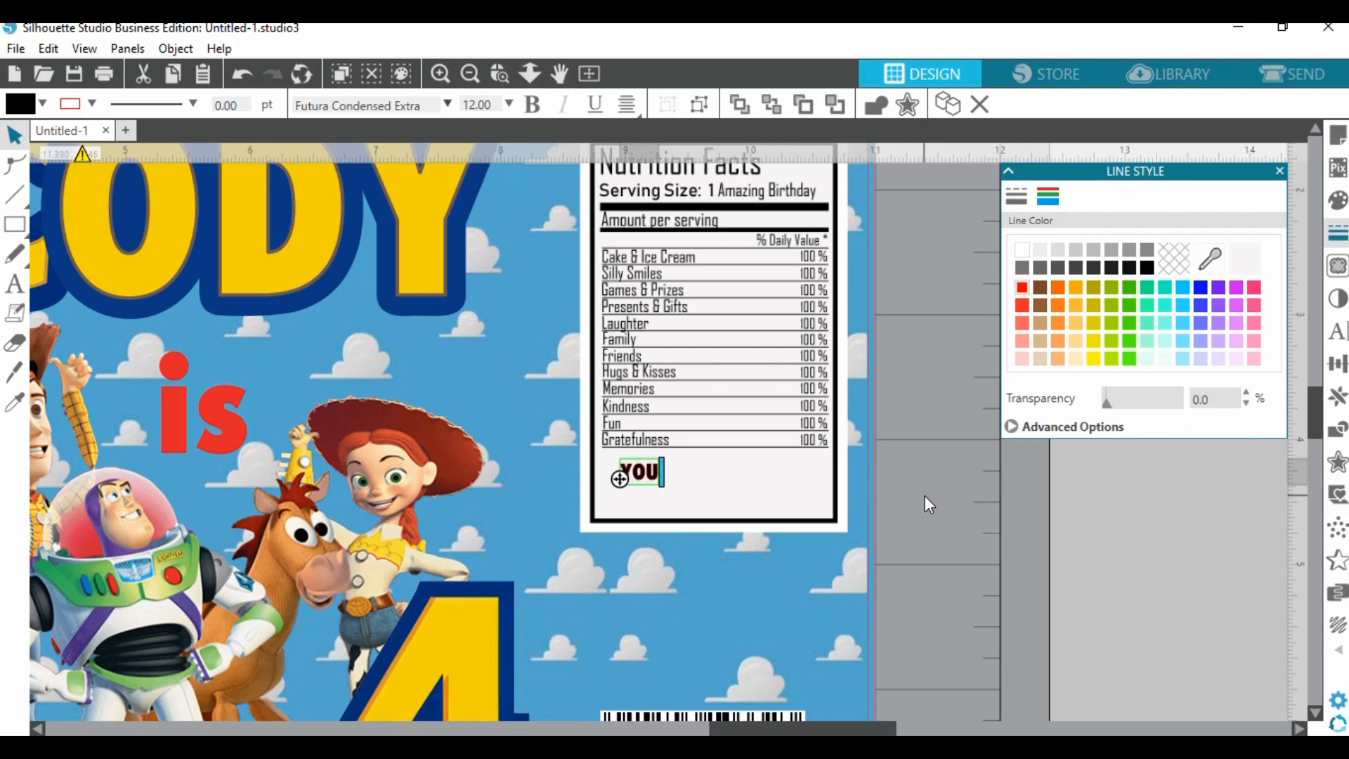
{"action": "type", "text": " ARE MY "}
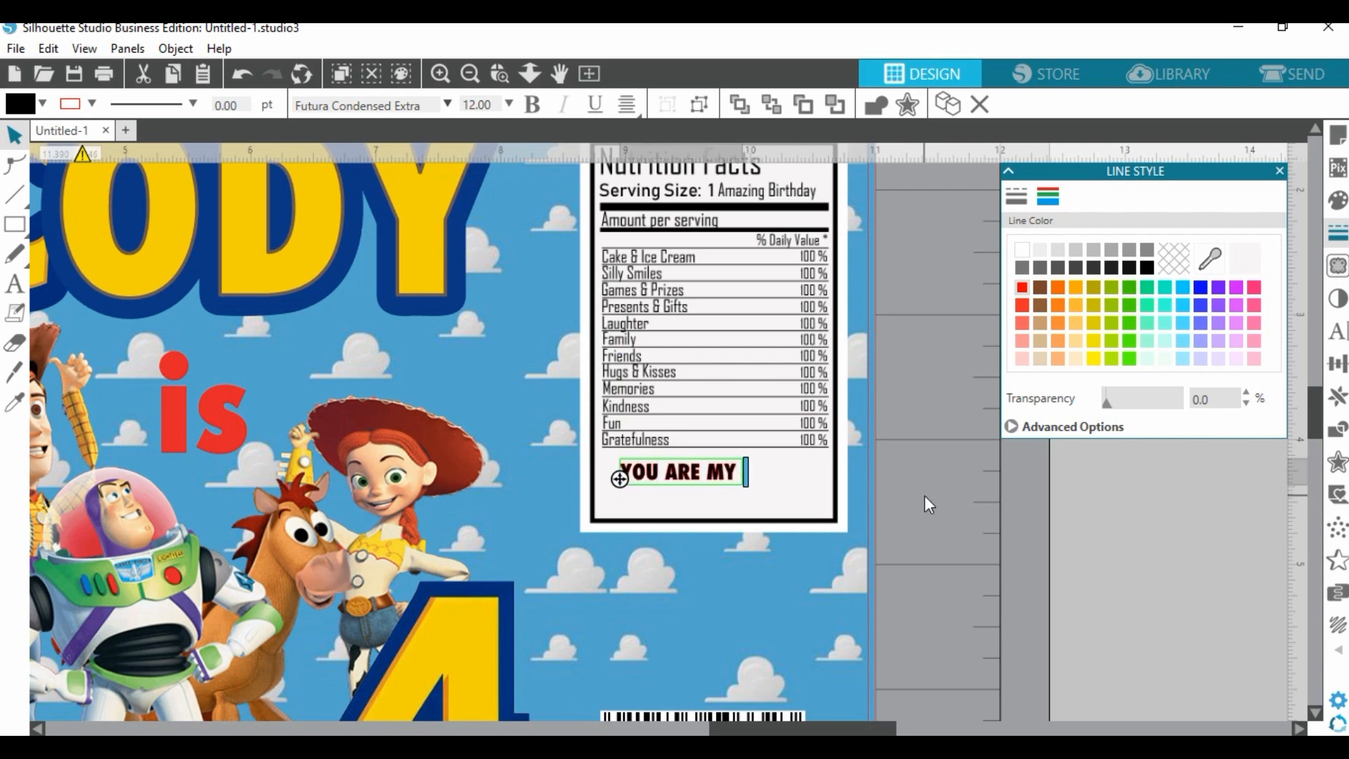
{"action": "type", "text": "SUPERHER"}
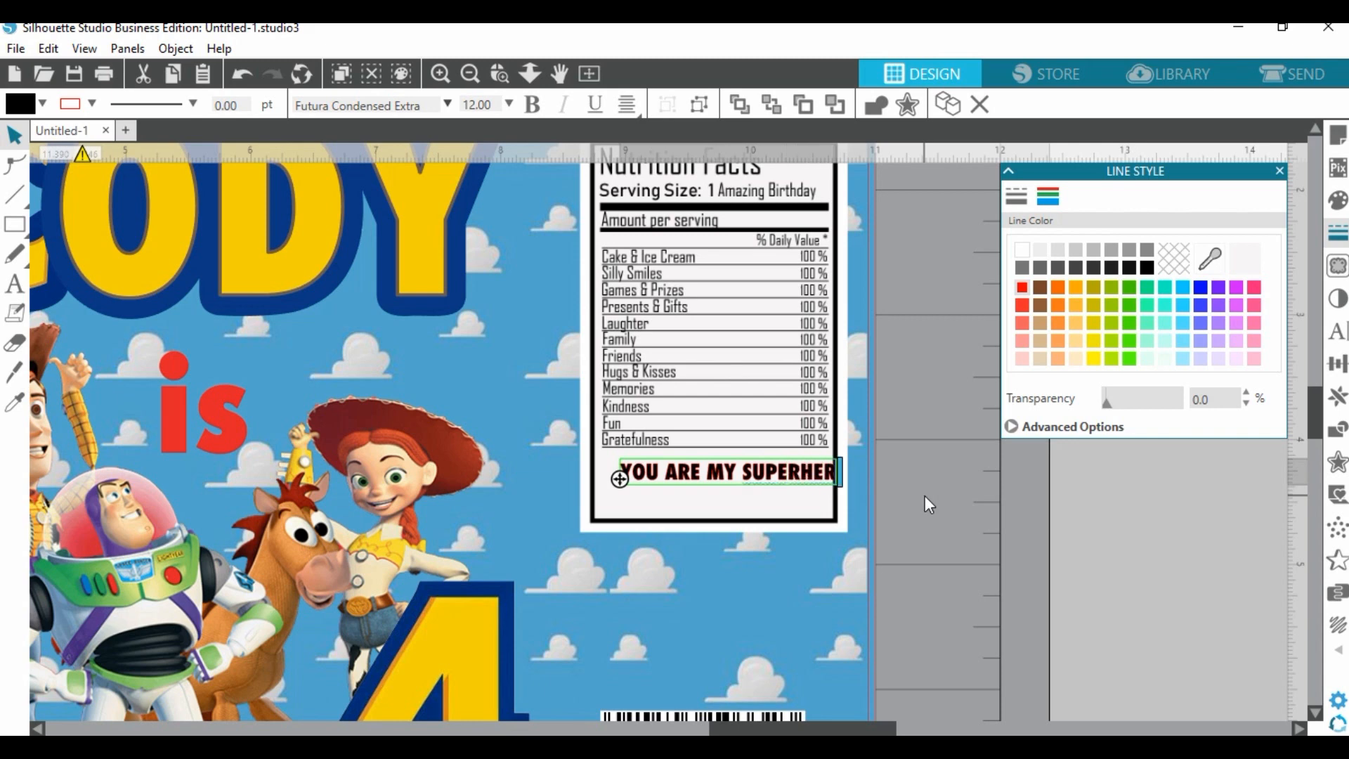
{"action": "type", "text": "O"}
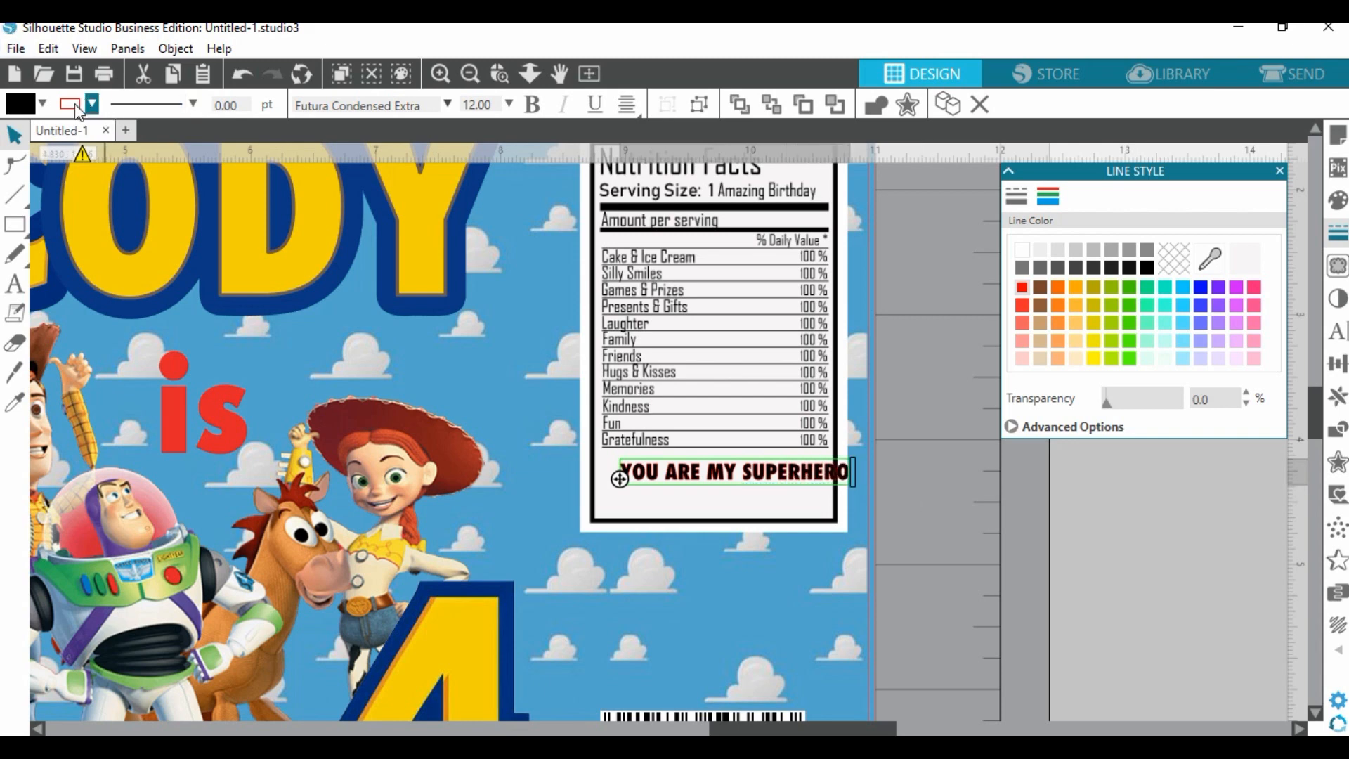
{"action": "left_click", "coordinate": [989, 538]}
{"action": "left_click_drag", "start_coordinate": [756, 472], "coordinate": [740, 484]}
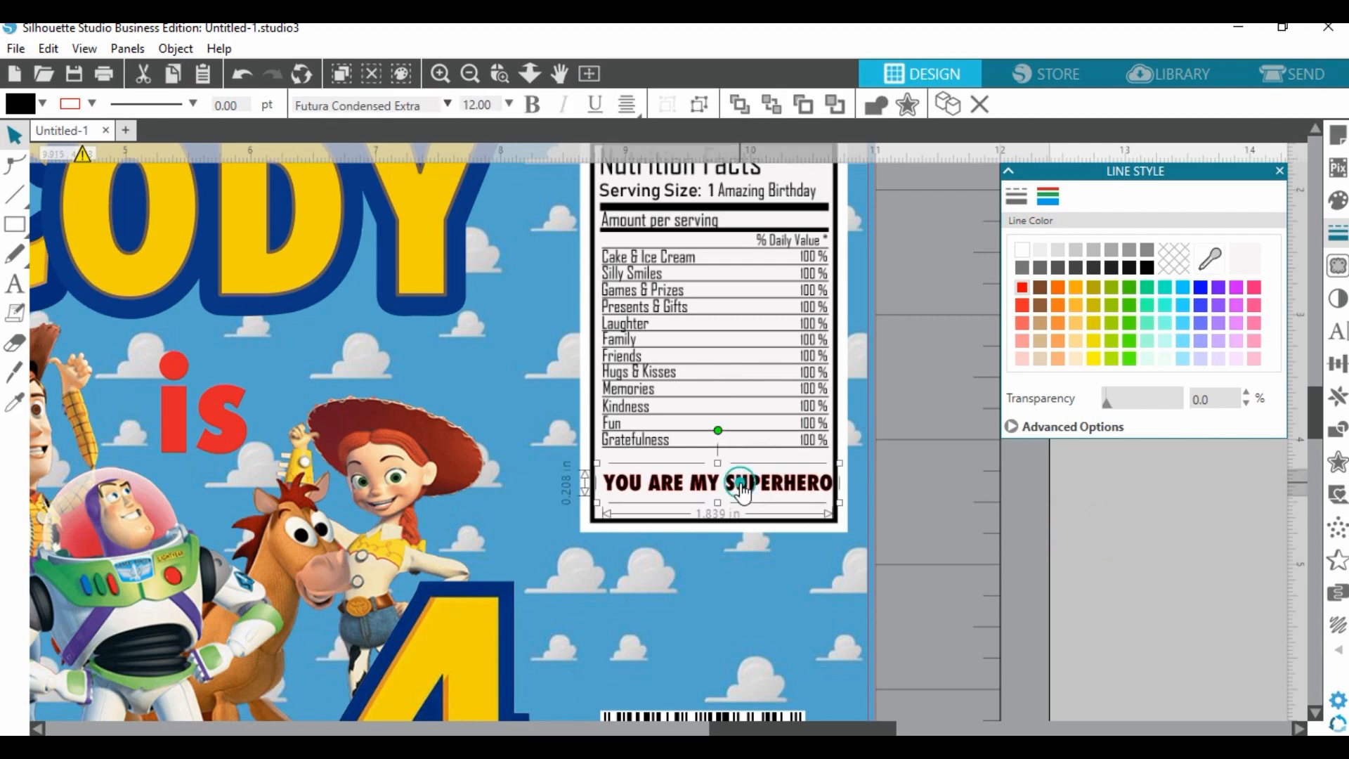
Set the footer text's line color to black and move the text up directly beneath the Gratefulness row.
{"action": "left_click", "coordinate": [92, 104]}
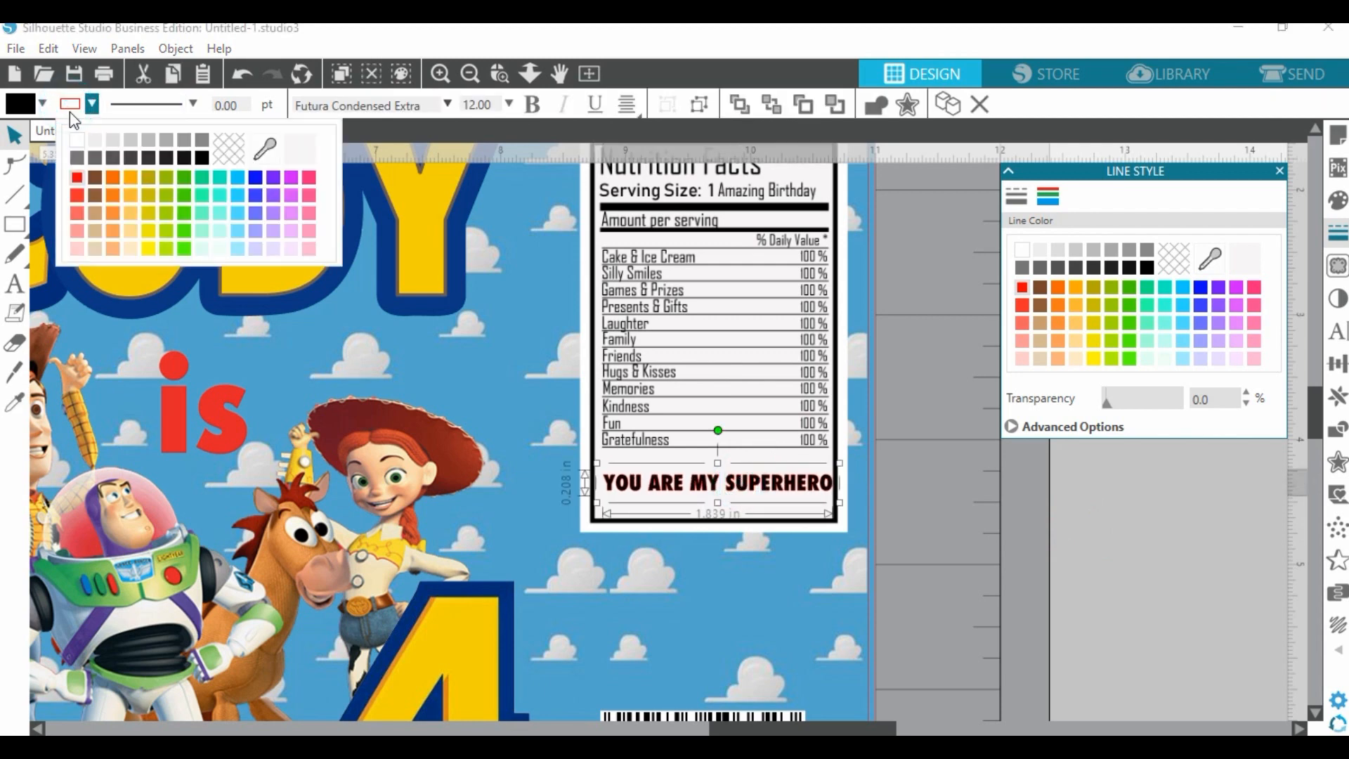
{"action": "left_click", "coordinate": [210, 159]}
{"action": "left_click", "coordinate": [1181, 622]}
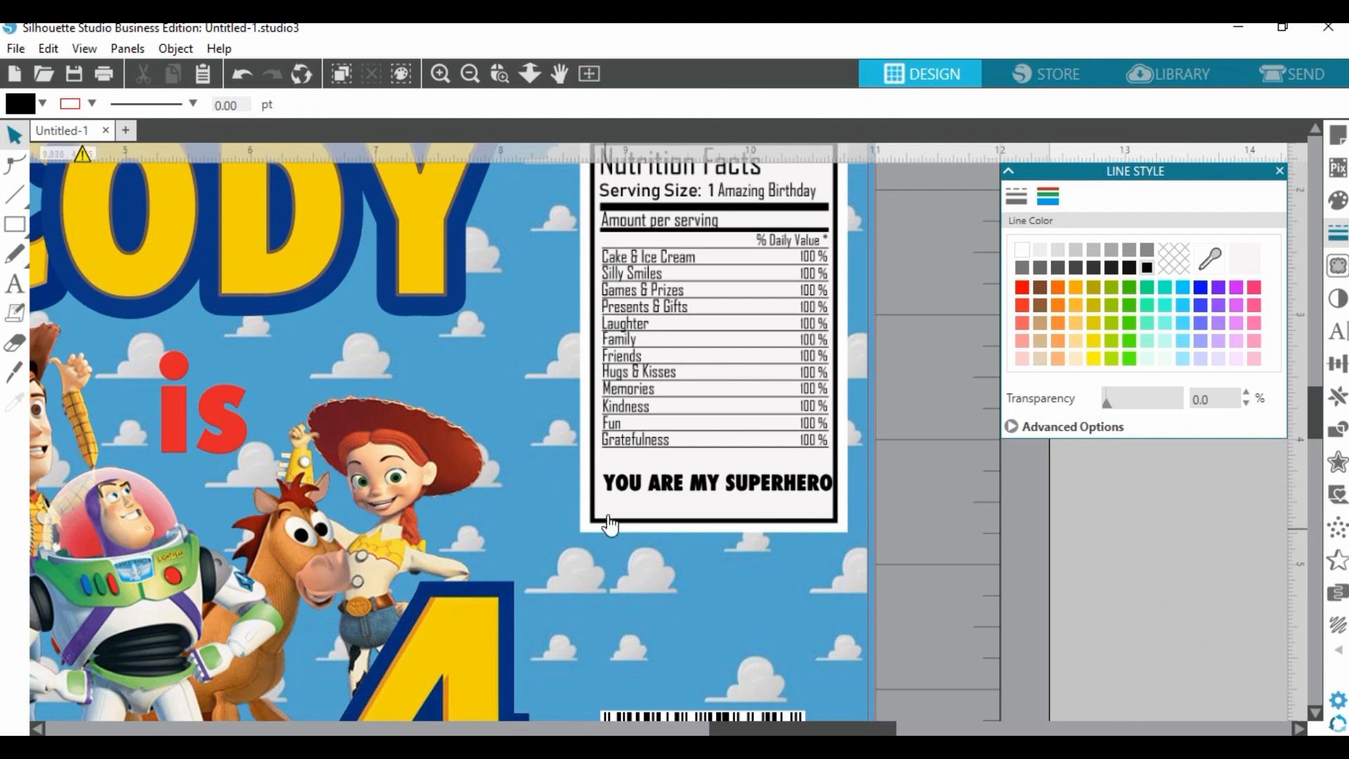
{"action": "left_click_drag", "start_coordinate": [742, 483], "coordinate": [747, 474]}
{"action": "key", "text": "Escape"}
{"action": "key", "text": "Escape"}
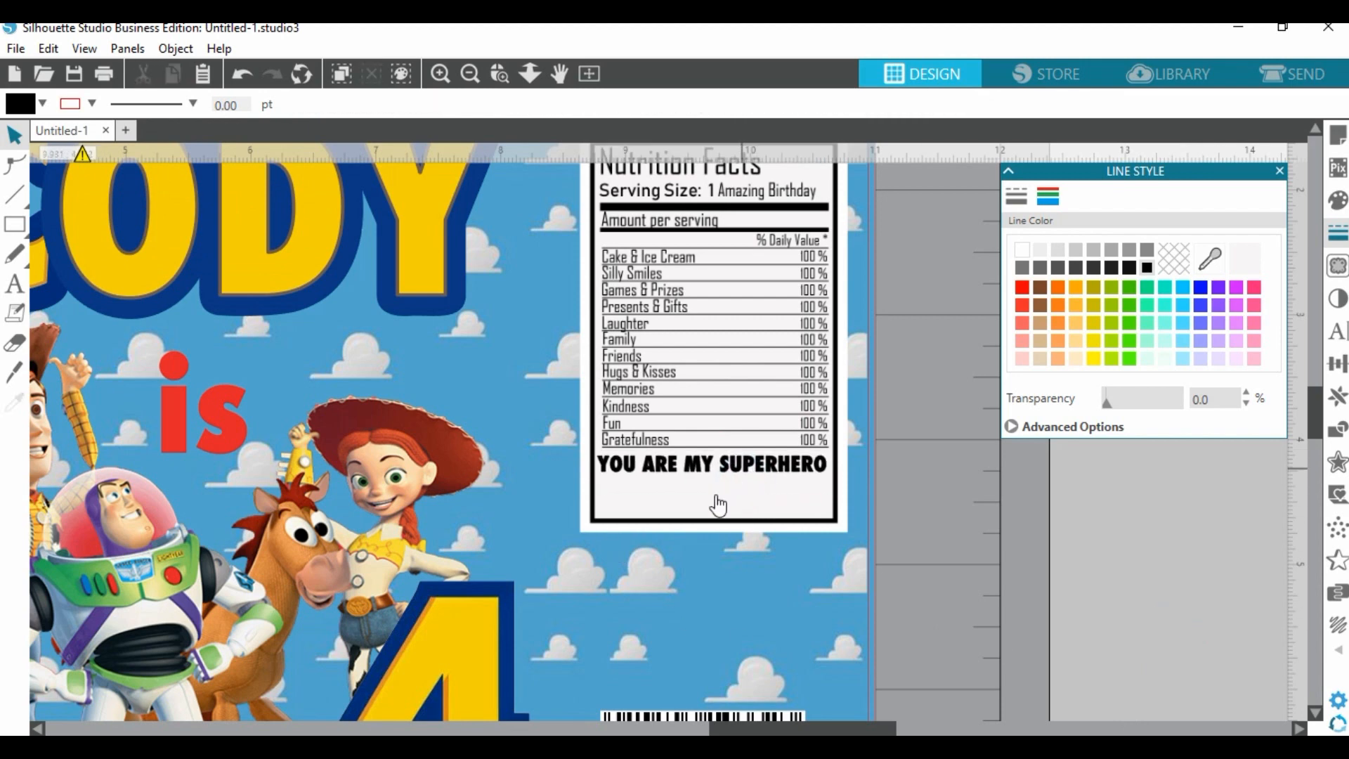
Duplicate the off-white covering rectangle in the nutrition label's footer and move the copy onto the barcode.
{"action": "scroll", "coordinate": [1033, 538], "scroll_direction": "down", "scroll_amount": 2}
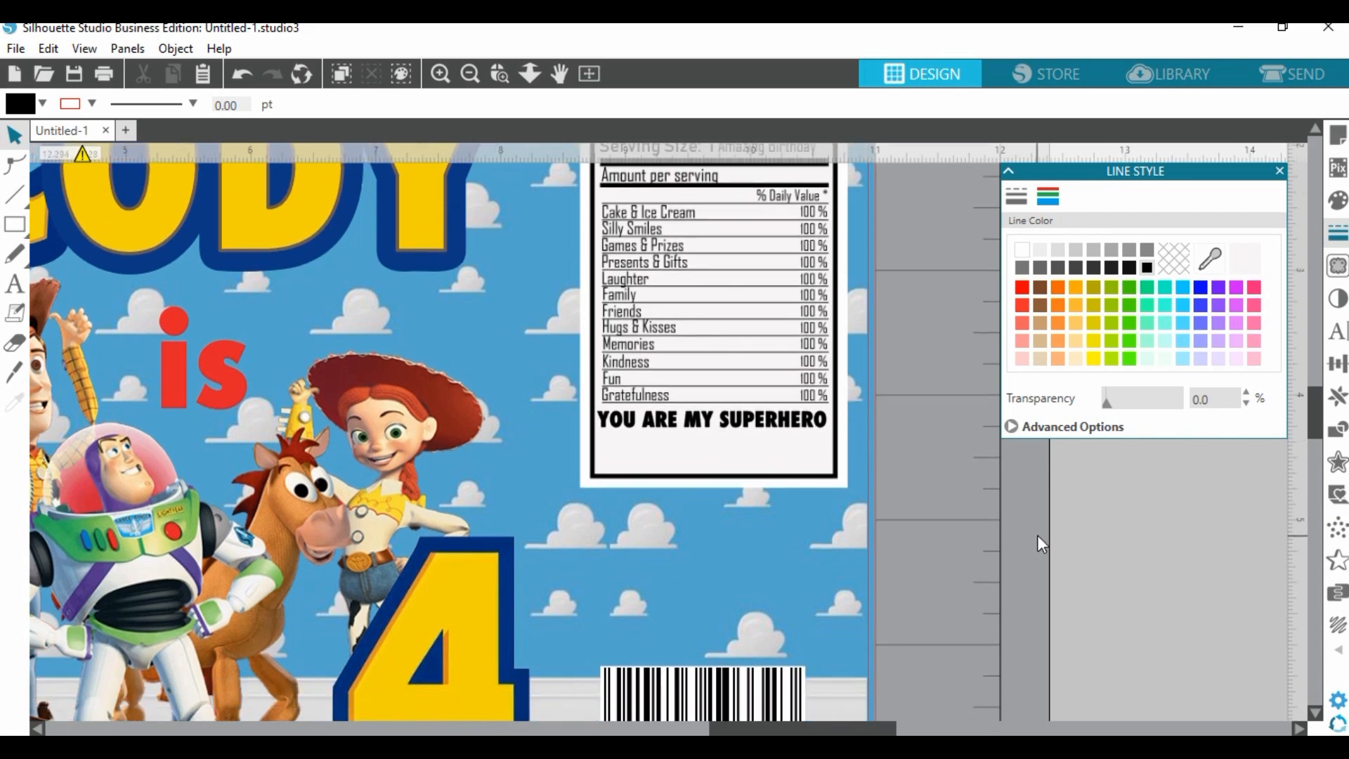
{"action": "left_click", "coordinate": [706, 446]}
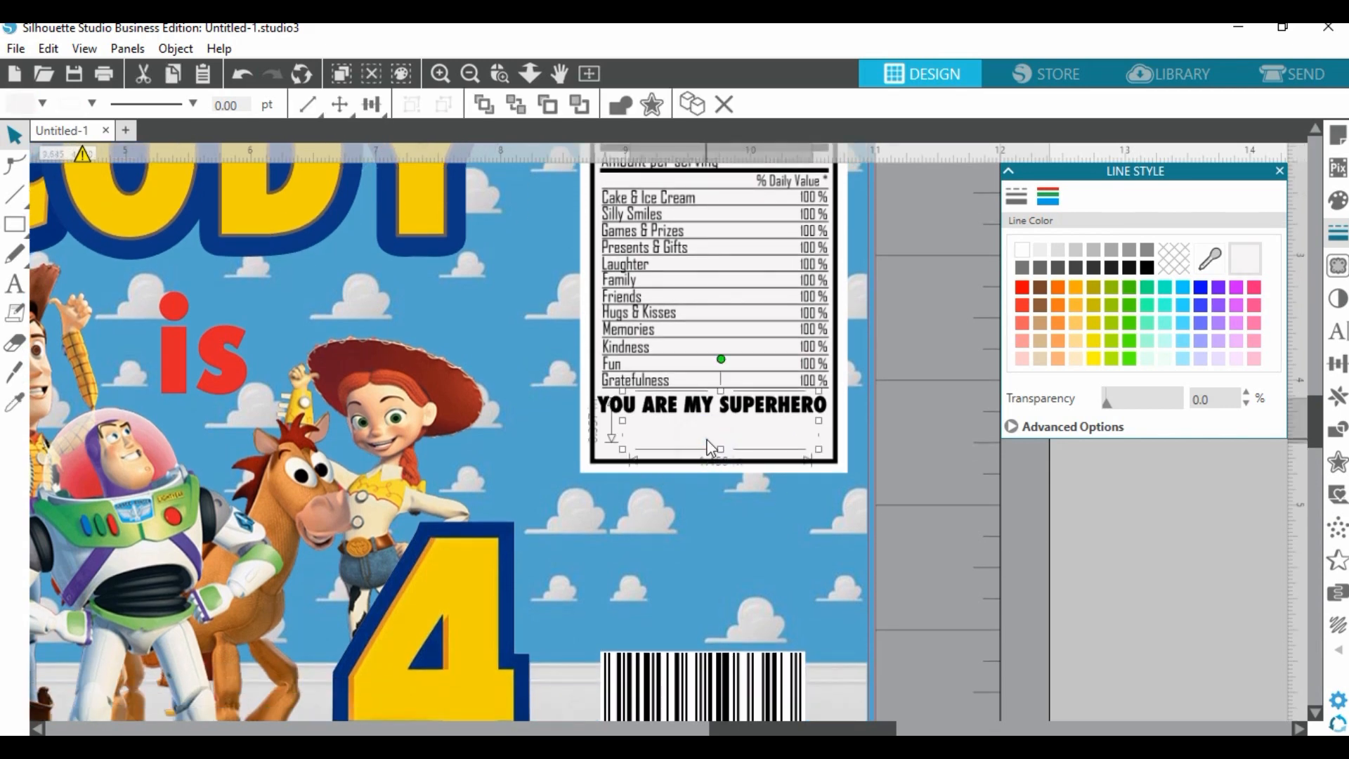
{"action": "right_click", "coordinate": [706, 450]}
{"action": "left_click", "coordinate": [776, 391]}
{"action": "left_click_drag", "start_coordinate": [731, 437], "coordinate": [721, 676]}
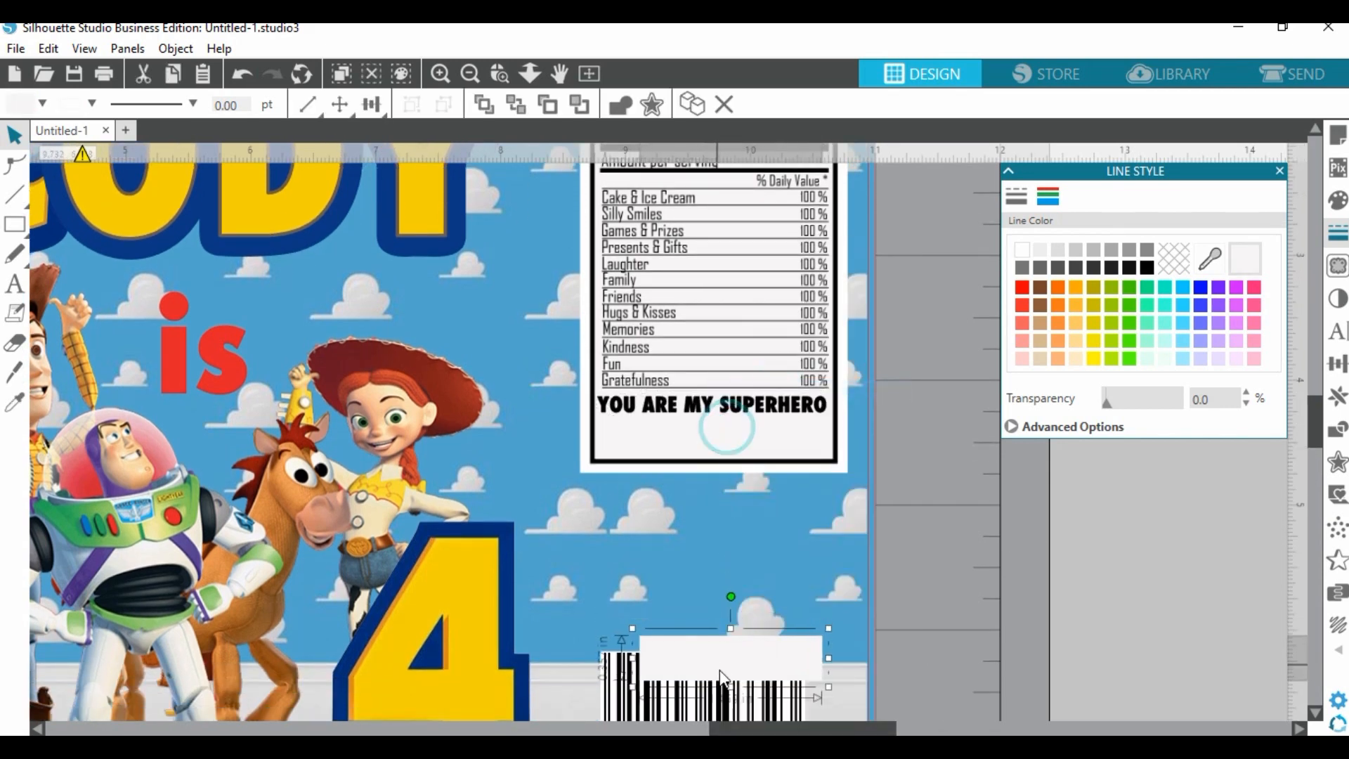
Shrink the off-white copy to about 1.41 by 0.11 in and fit it over the barcode's HAPPY BIRTHDAY caption.
{"action": "scroll", "coordinate": [975, 577], "scroll_direction": "down", "scroll_amount": 4}
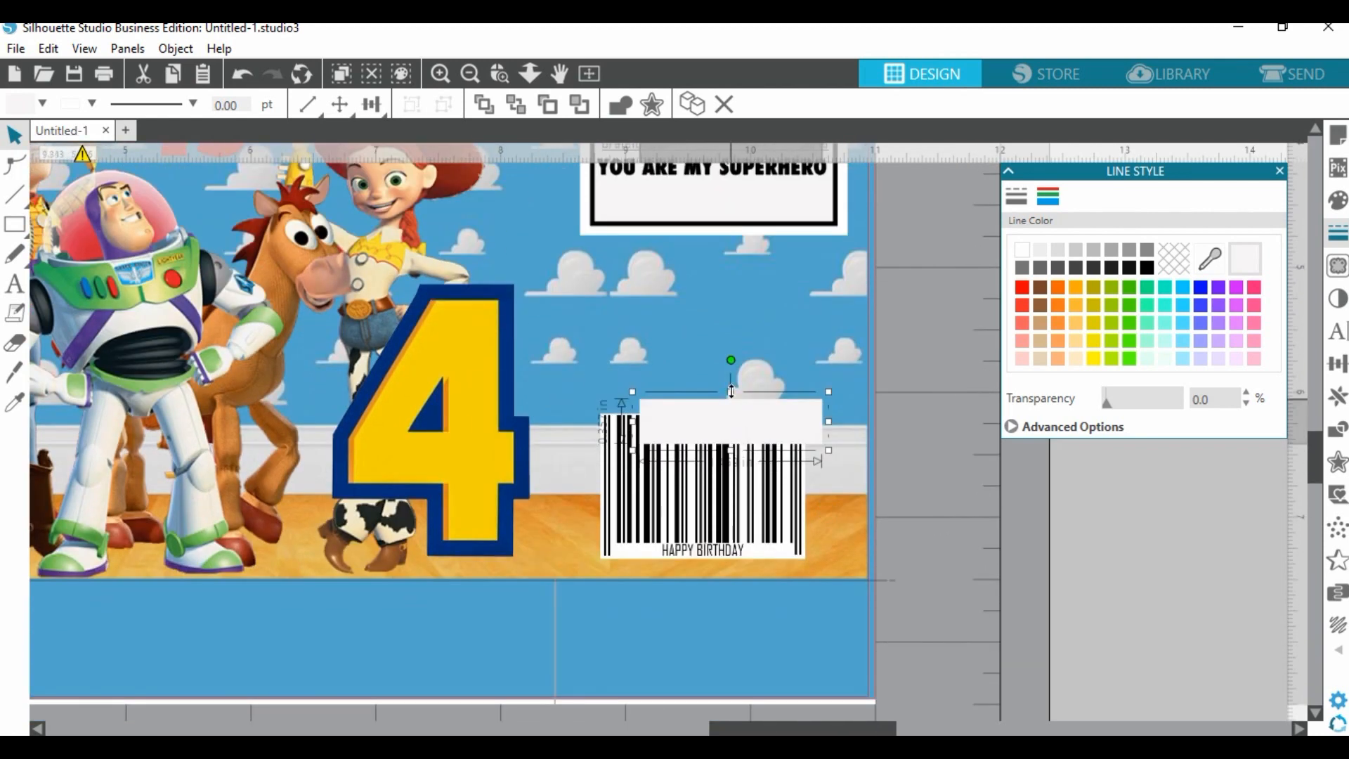
{"action": "left_click_drag", "start_coordinate": [733, 392], "coordinate": [734, 417]}
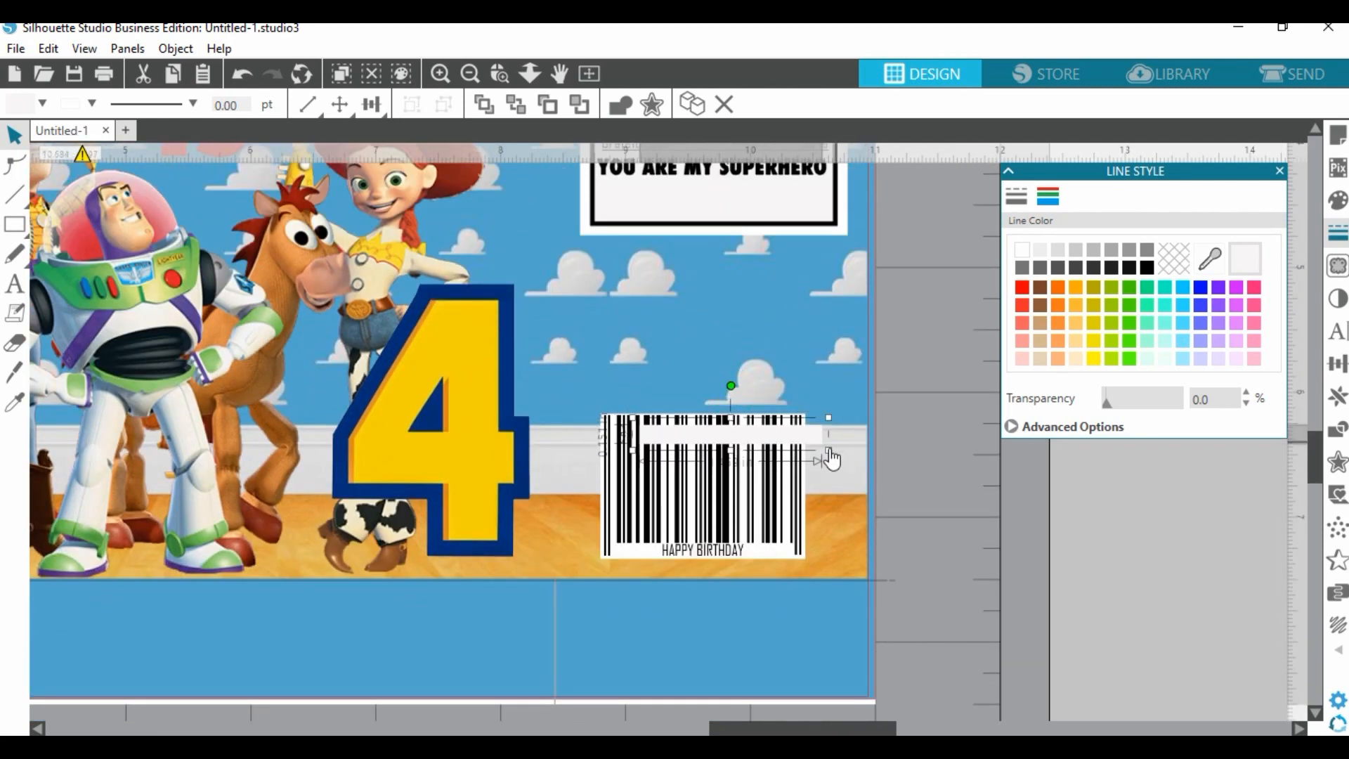
{"action": "left_click_drag", "start_coordinate": [749, 436], "coordinate": [725, 556]}
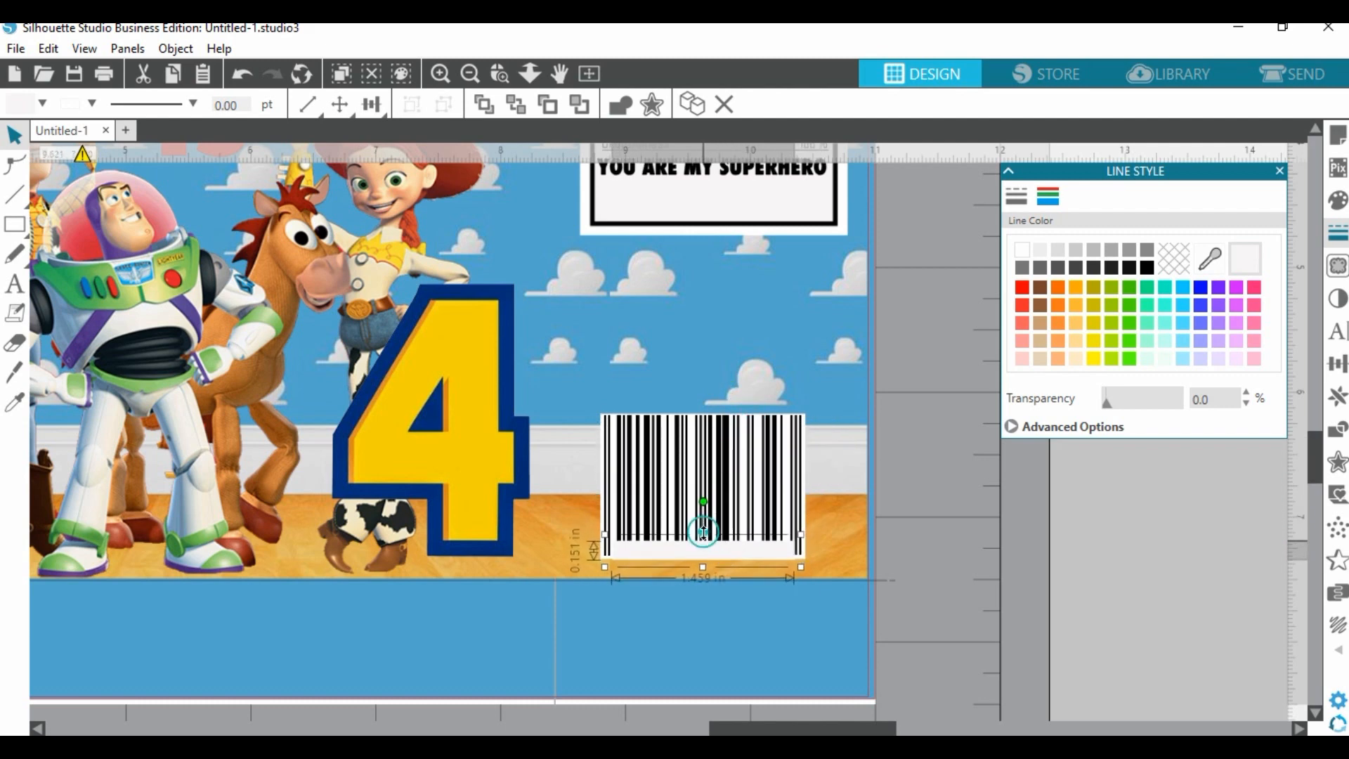
{"action": "left_click_drag", "start_coordinate": [704, 532], "coordinate": [759, 560]}
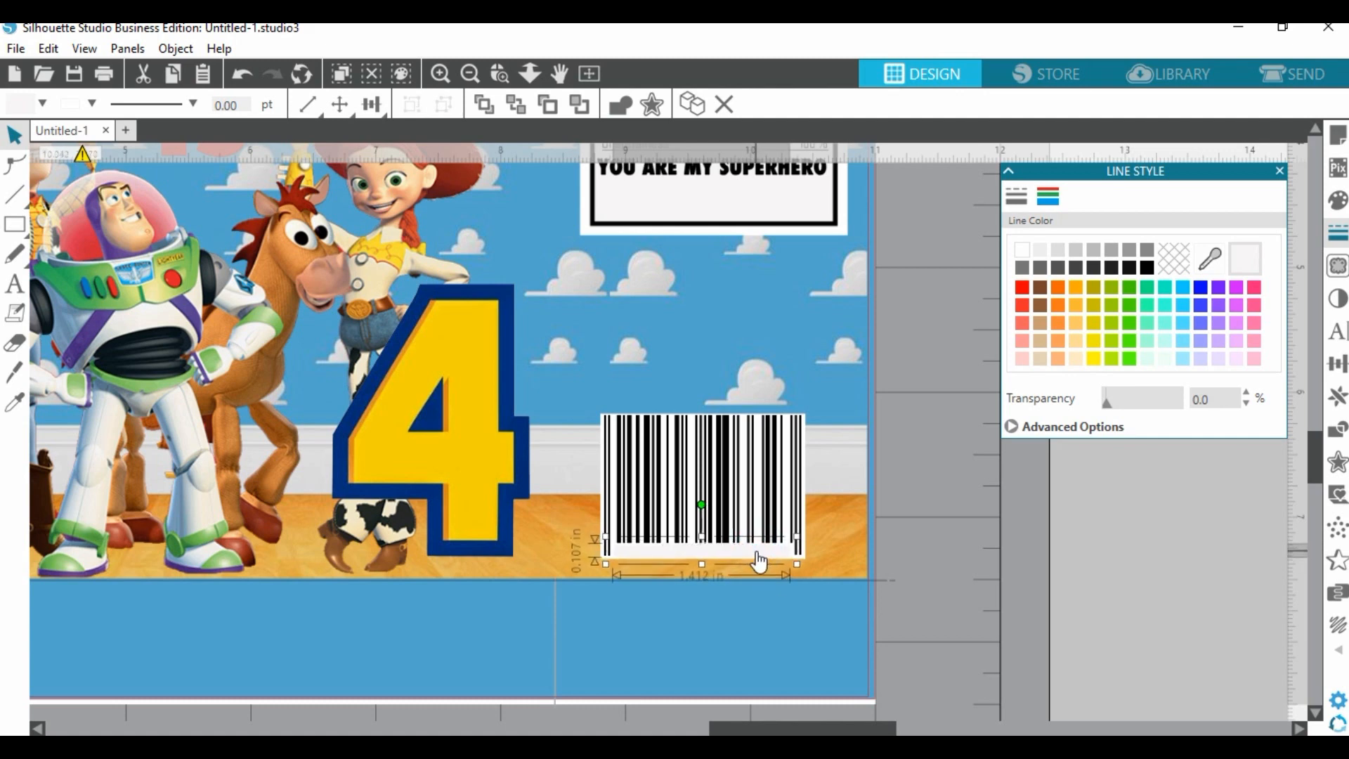
{"action": "left_click", "coordinate": [1040, 592]}
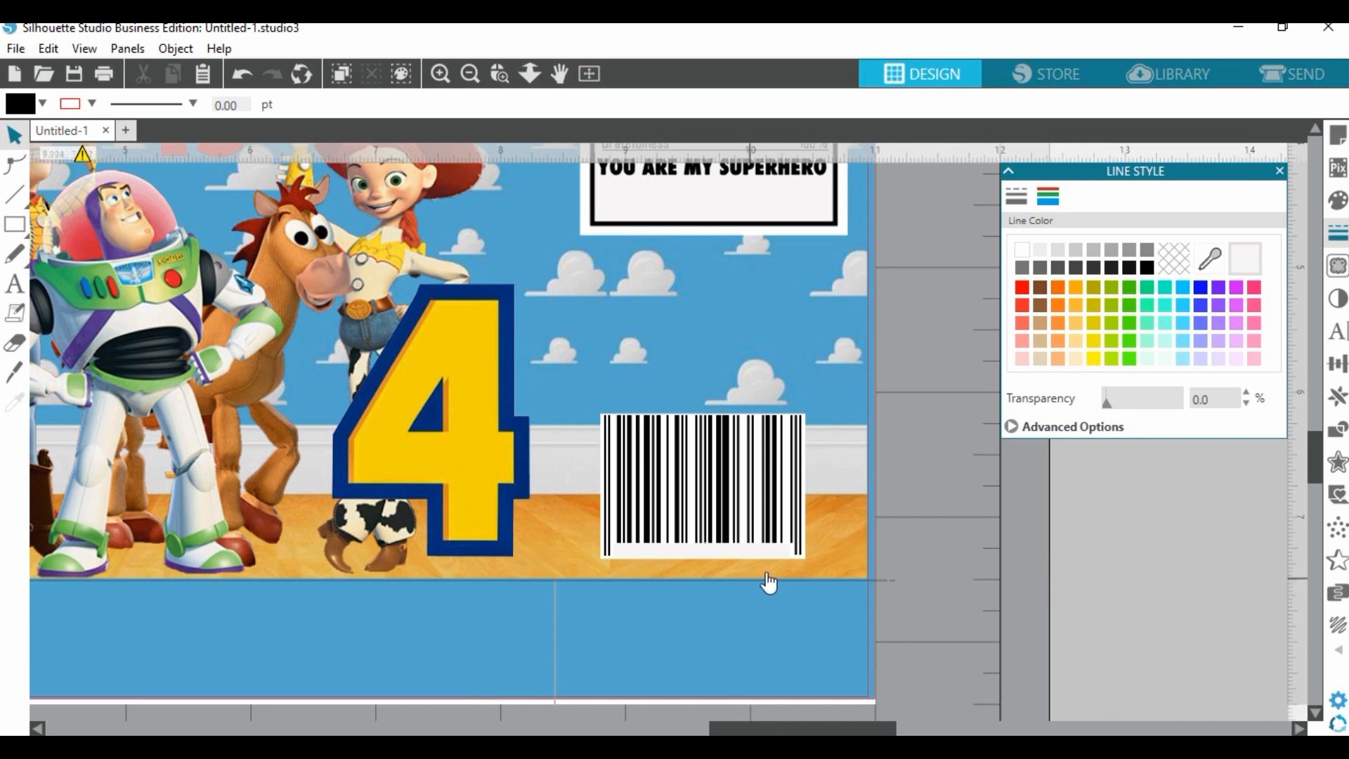
Delete the superhero text and off-white covering rectangle from the nutrition label, and the cover over the barcode caption.
{"action": "scroll", "coordinate": [768, 580], "scroll_direction": "up", "scroll_amount": 2}
{"action": "left_click", "coordinate": [773, 280]}
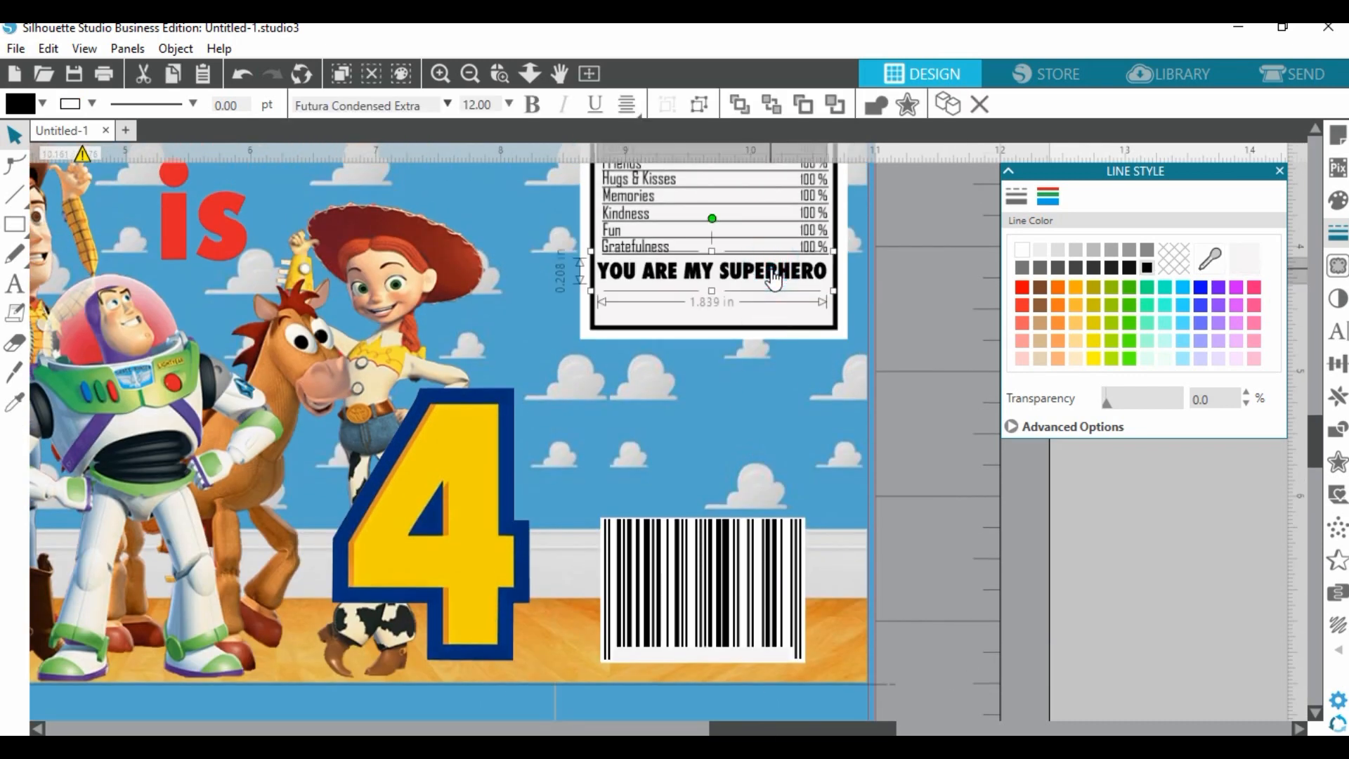
{"action": "key", "text": "Delete"}
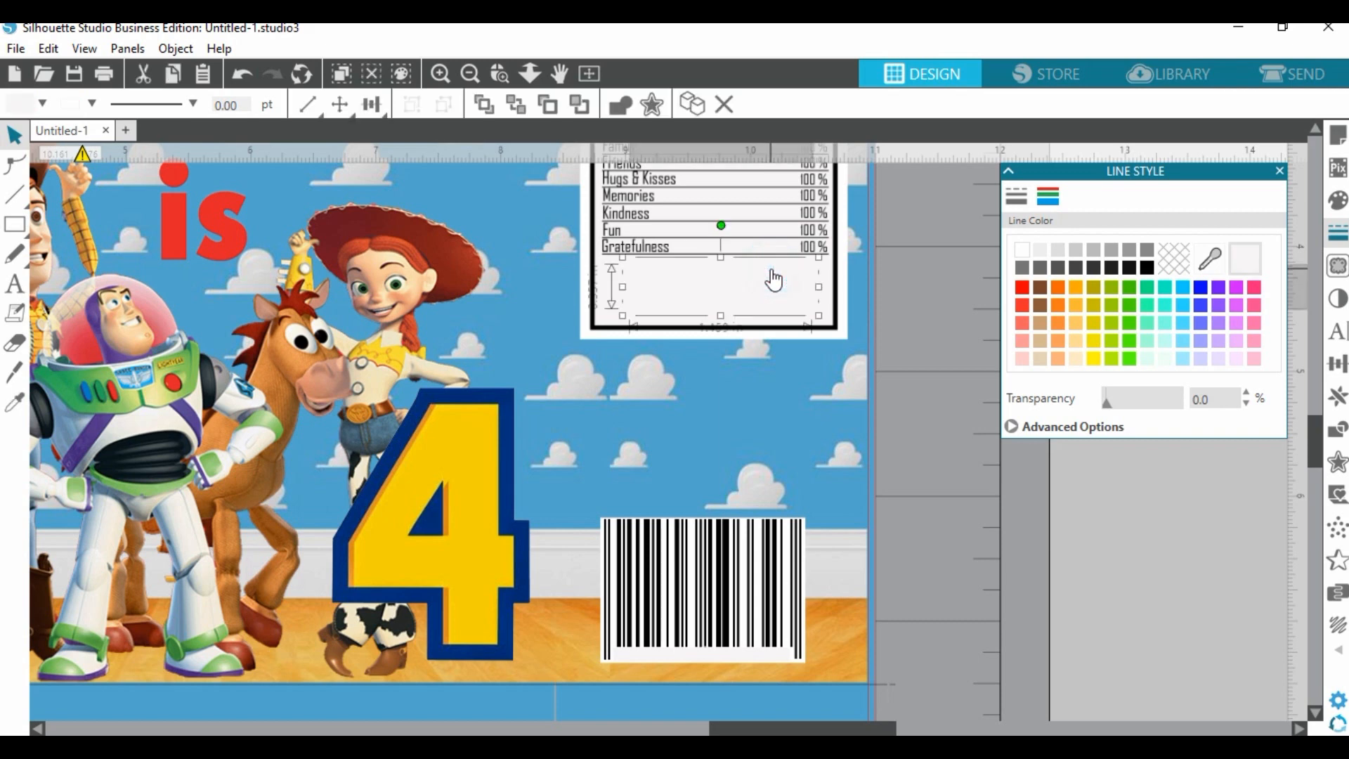
{"action": "type", "text": "Thanks for coming to my birthday party"}
{"action": "left_click", "coordinate": [707, 655]}
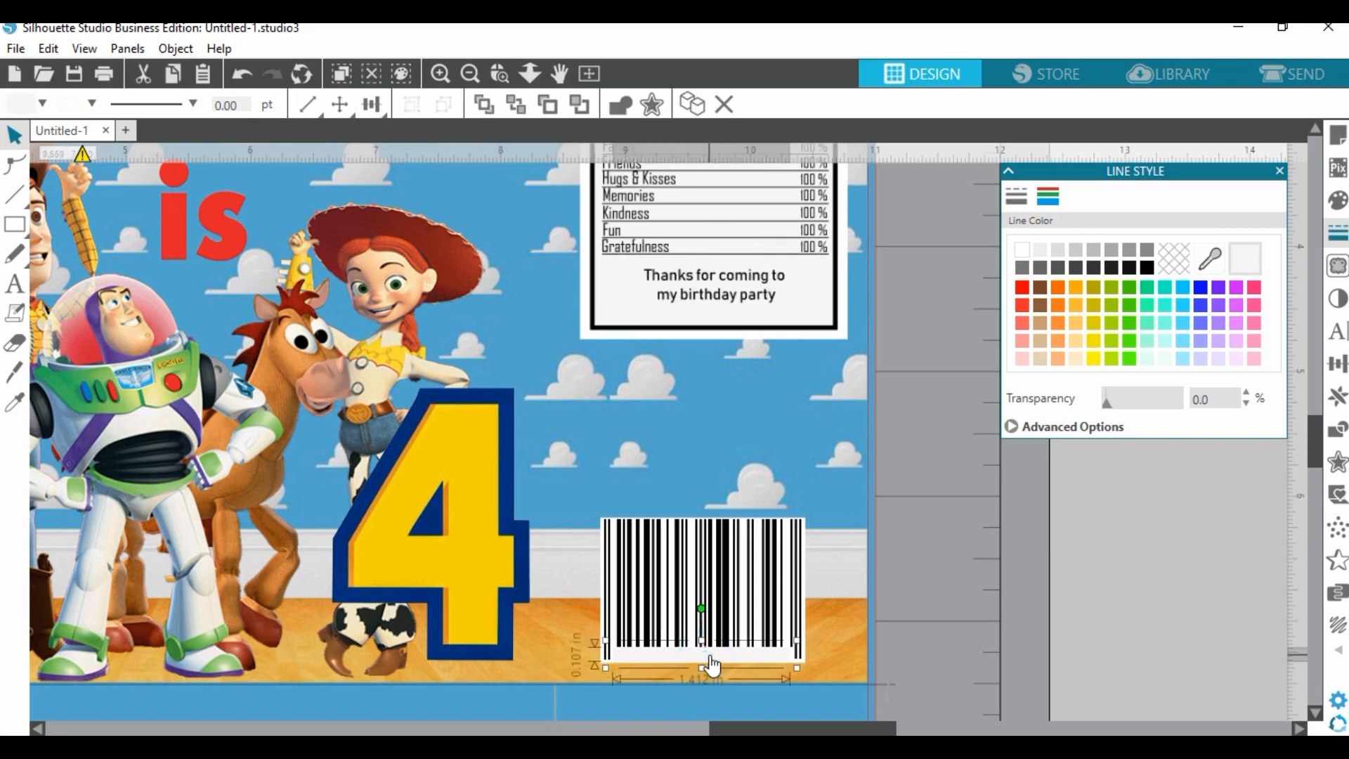
{"action": "key", "text": "Delete"}
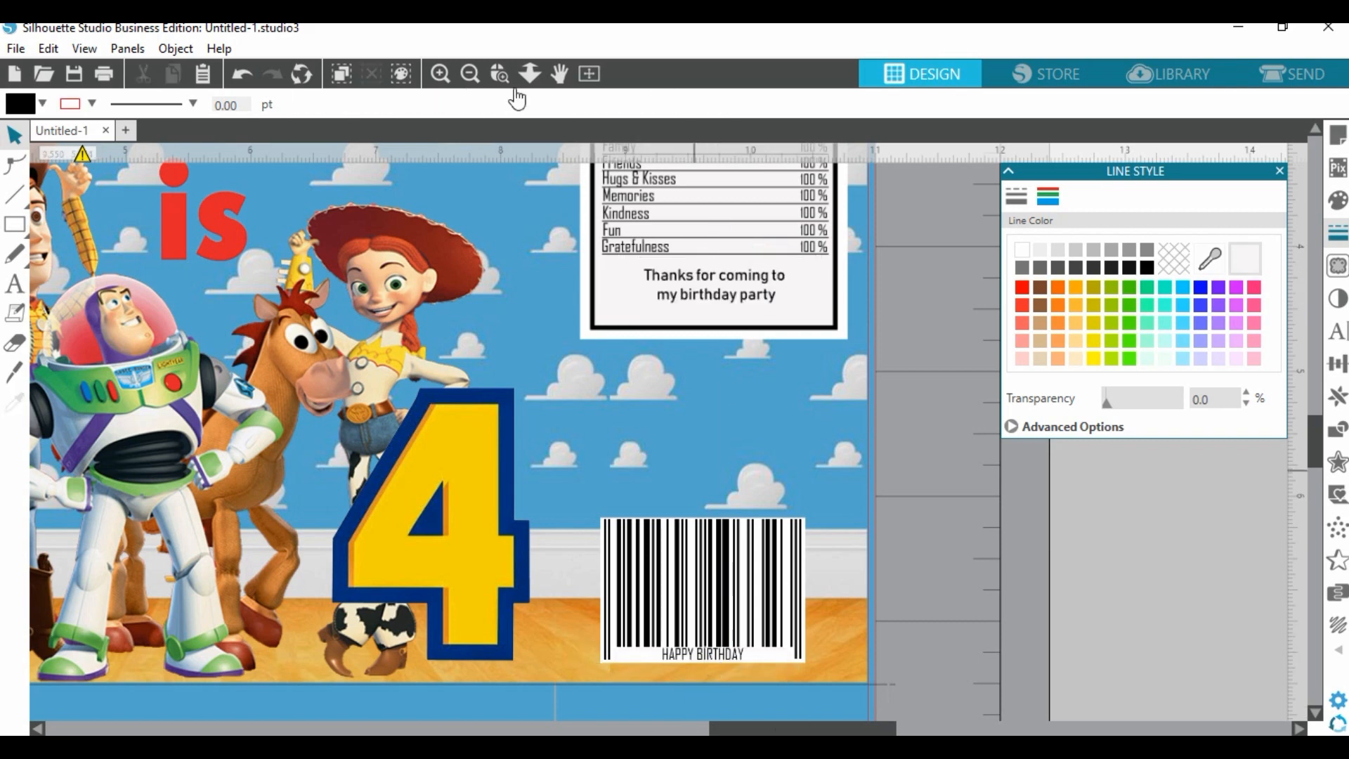
Merge the CRIMPT EDGE TOP design from the library's CHIP BAG folder into the chip bag layout.
{"action": "left_click", "coordinate": [477, 78]}
{"action": "left_click", "coordinate": [477, 78]}
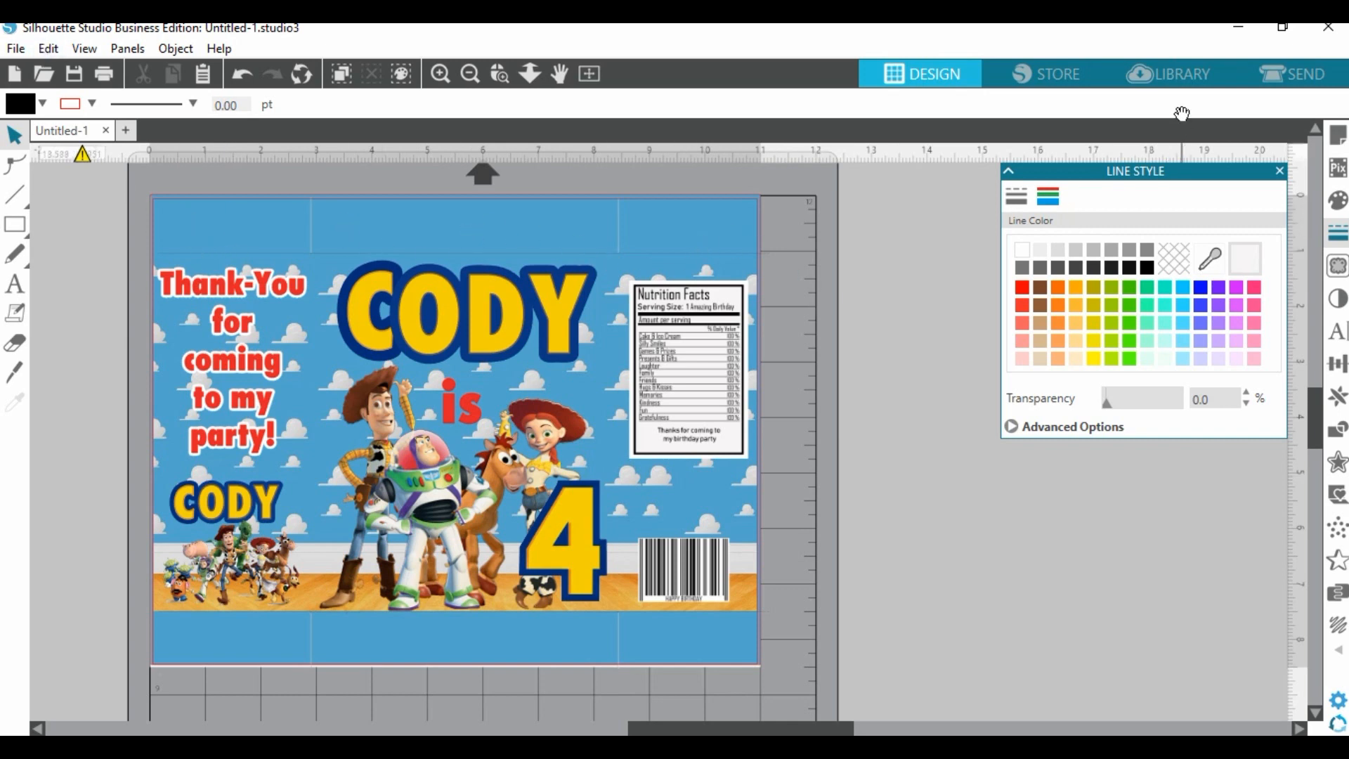
{"action": "left_click", "coordinate": [1174, 68]}
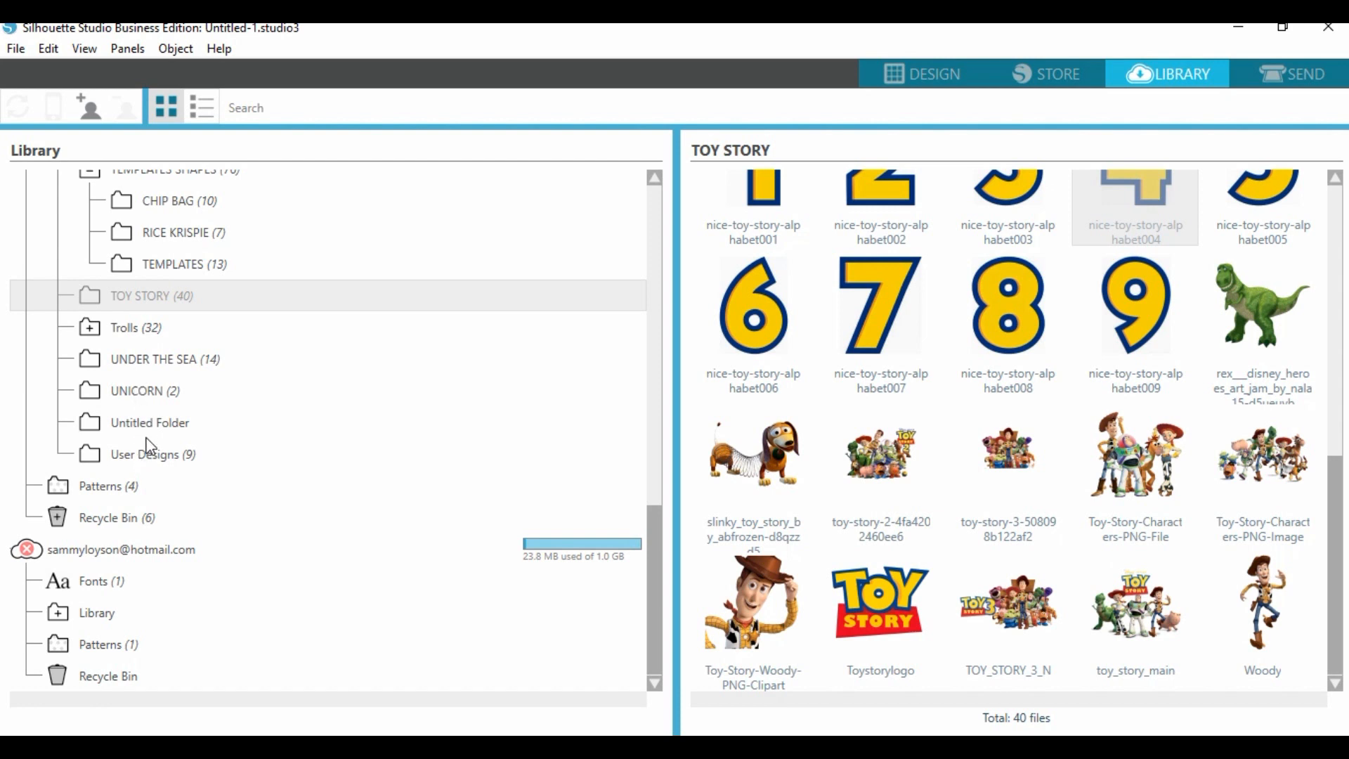
{"action": "scroll", "coordinate": [149, 445], "scroll_direction": "up", "scroll_amount": 2}
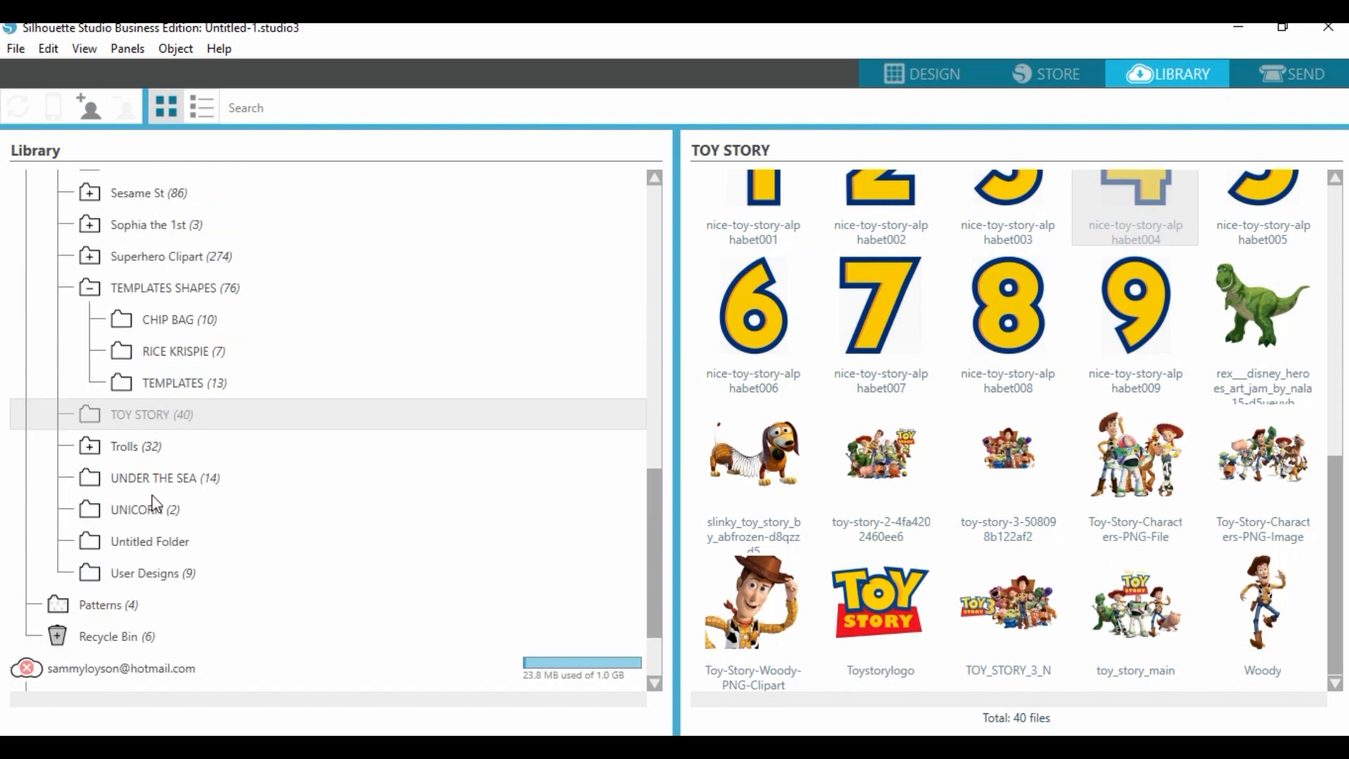
{"action": "left_click", "coordinate": [176, 322]}
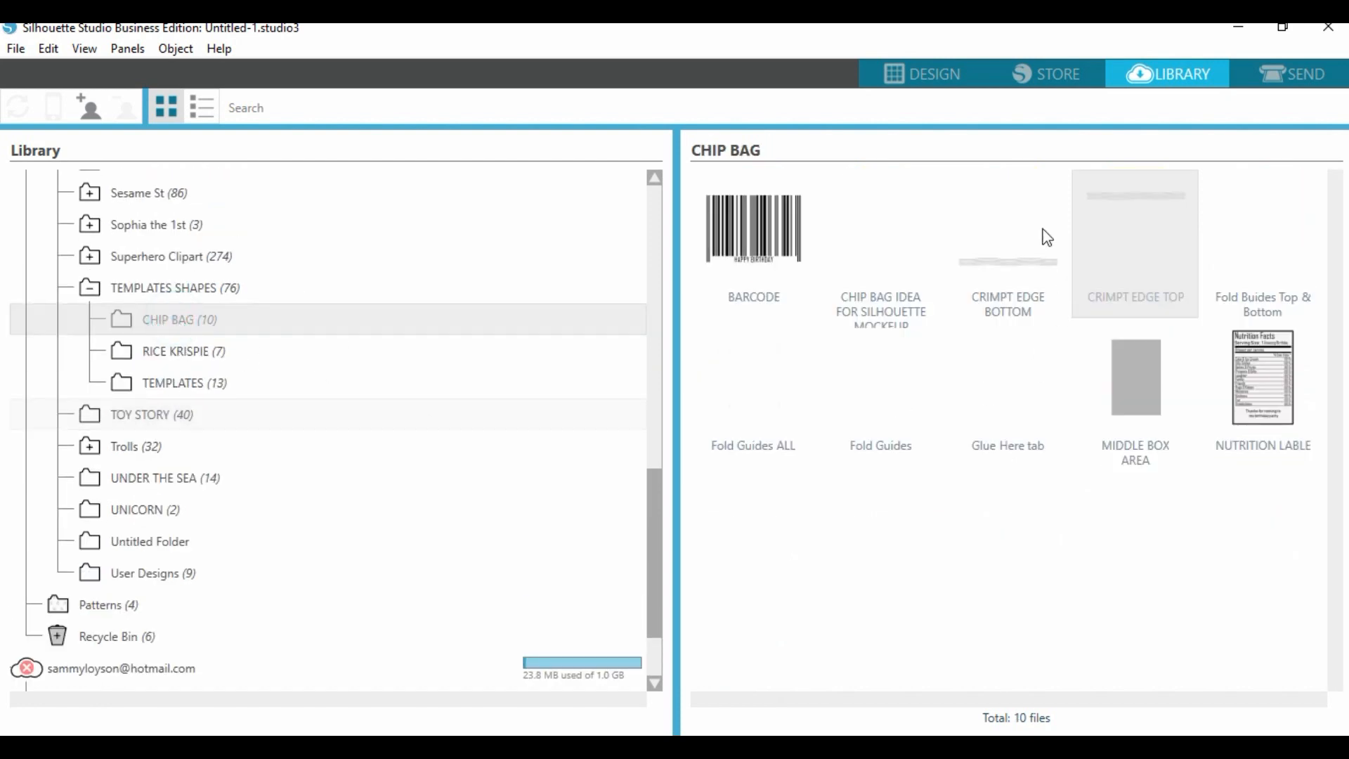
{"action": "right_click", "coordinate": [1128, 204]}
{"action": "left_click", "coordinate": [1171, 242]}
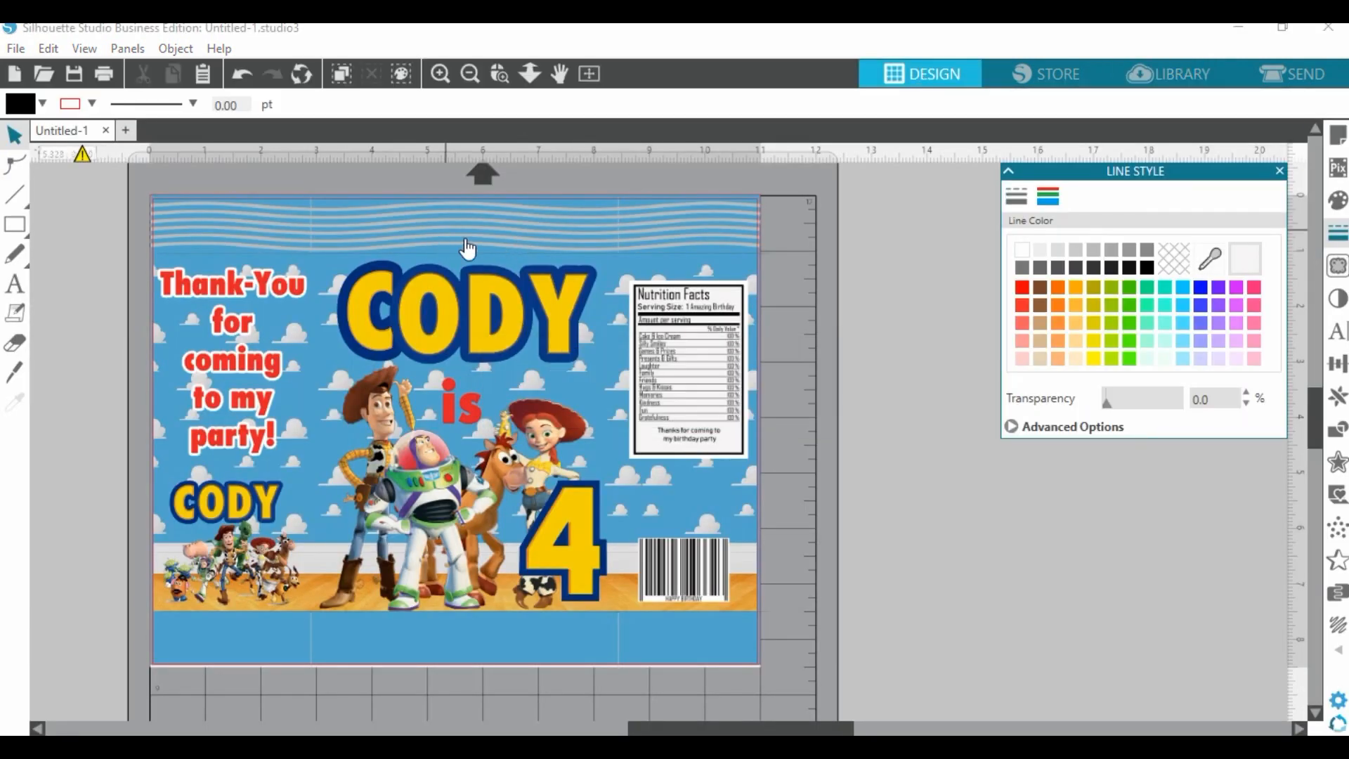
Merge the CRIMPT EDGE BOTTOM design from the CHIP BAG folder into the chip bag layout.
{"action": "left_click", "coordinate": [1149, 70]}
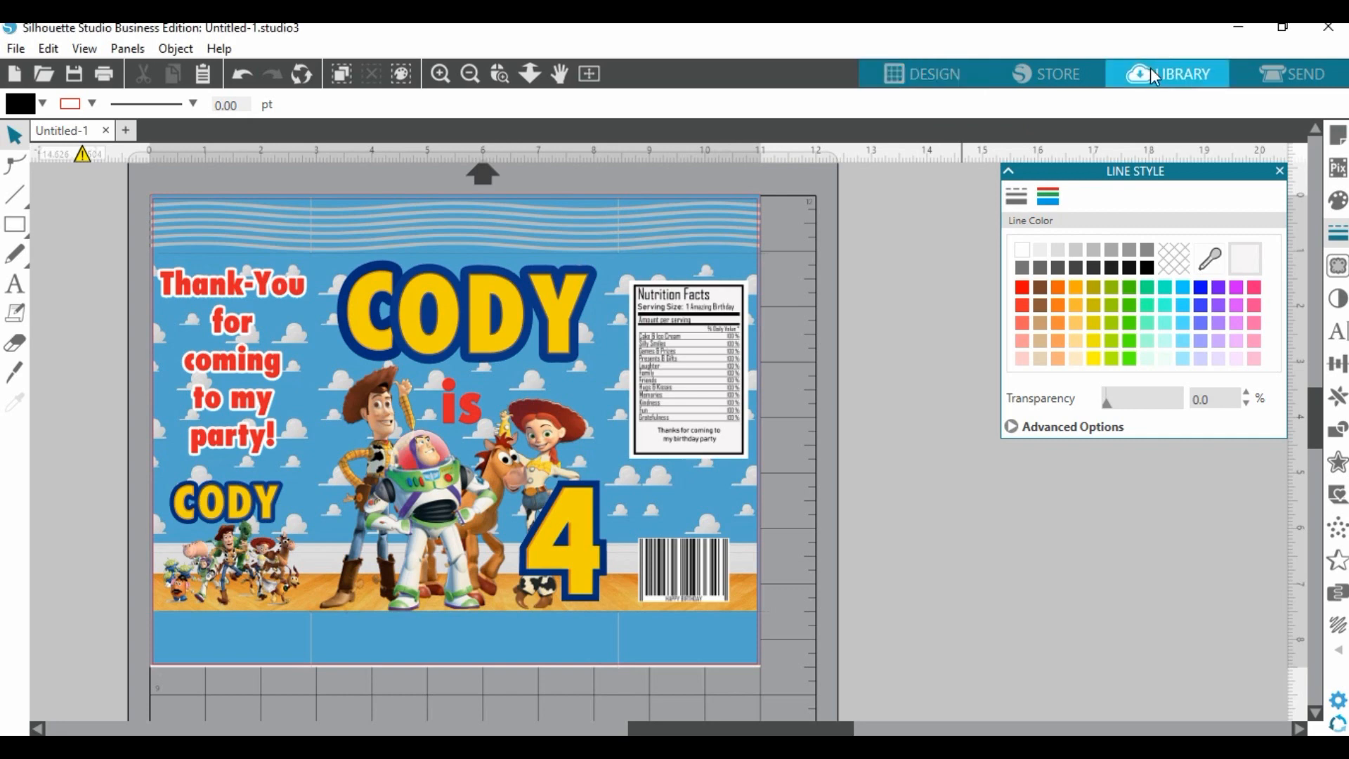
{"action": "right_click", "coordinate": [987, 236]}
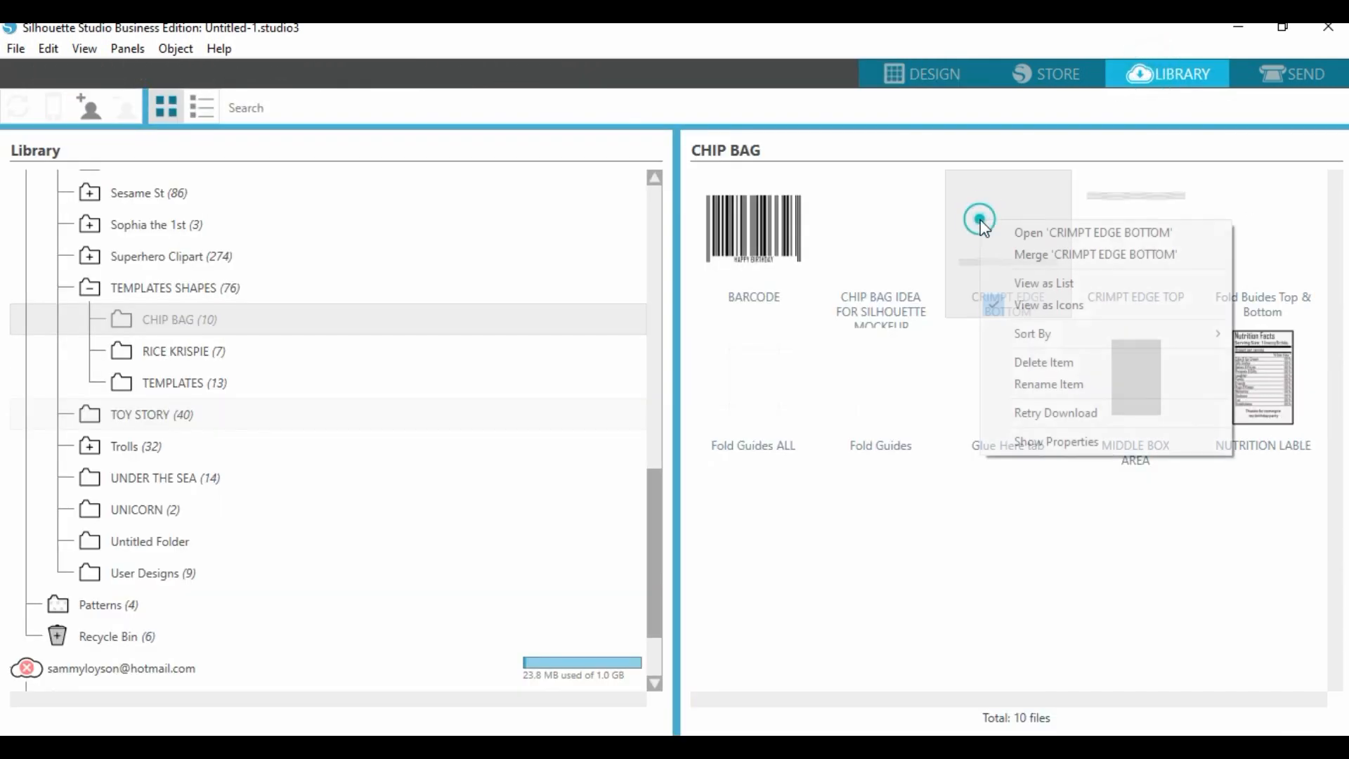
{"action": "left_click", "coordinate": [1027, 254]}
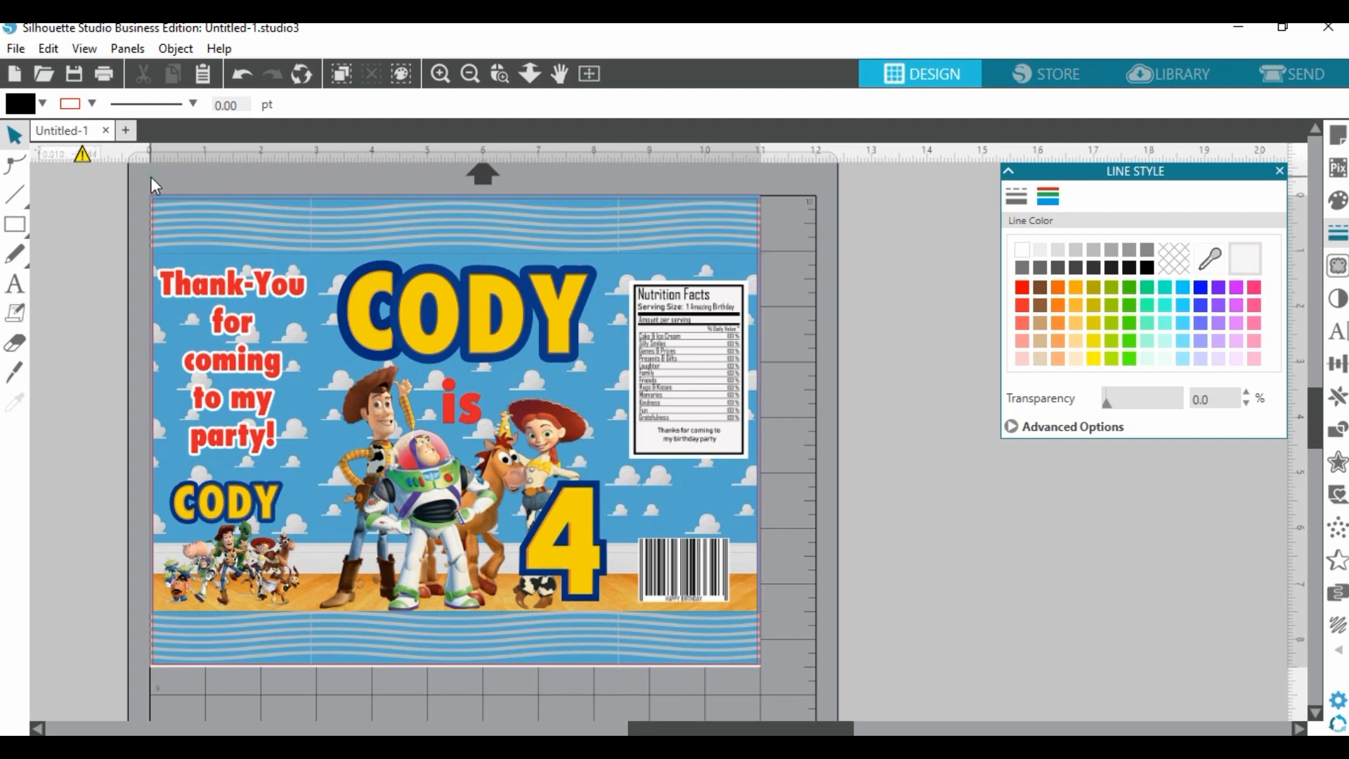
Select every element of the chip bag design, group them into one object, and clear the selection.
{"action": "left_click_drag", "start_coordinate": [150, 175], "coordinate": [780, 692]}
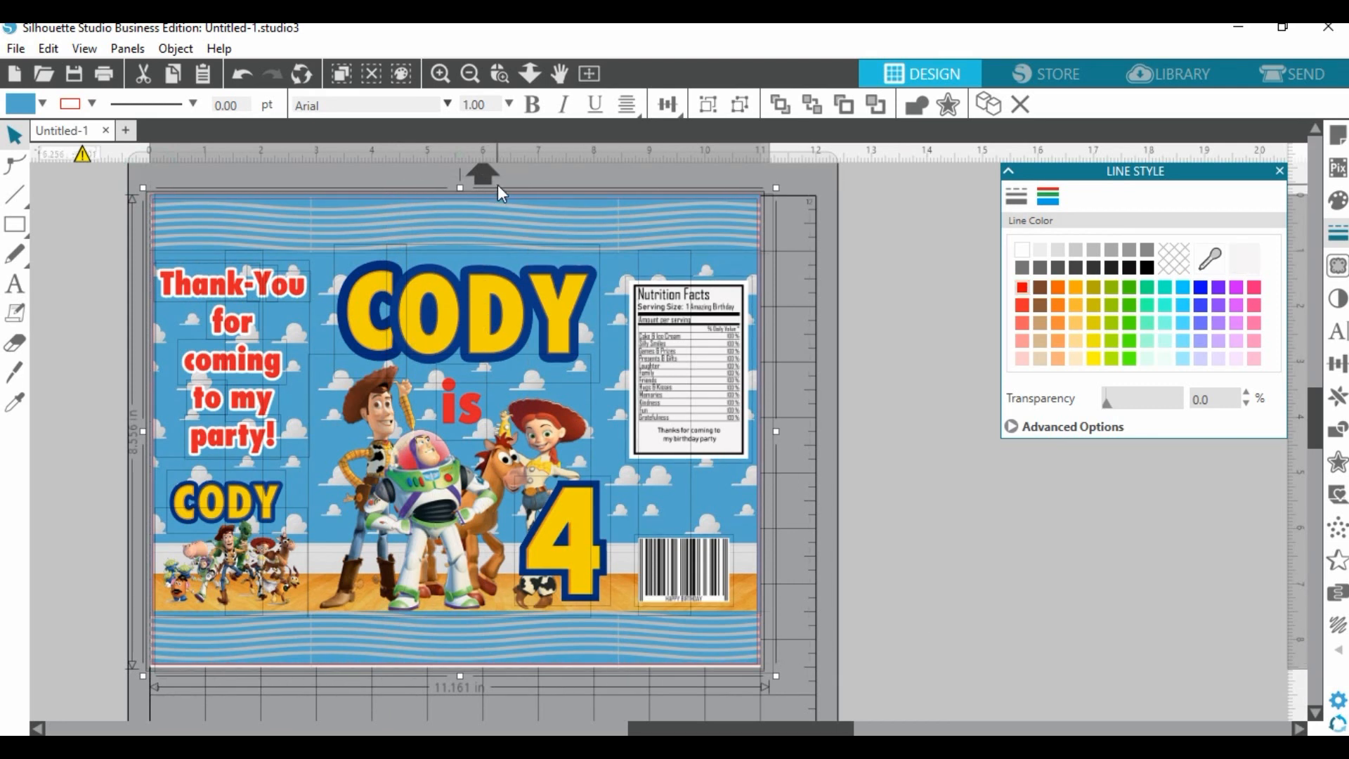
{"action": "left_click", "coordinate": [706, 105]}
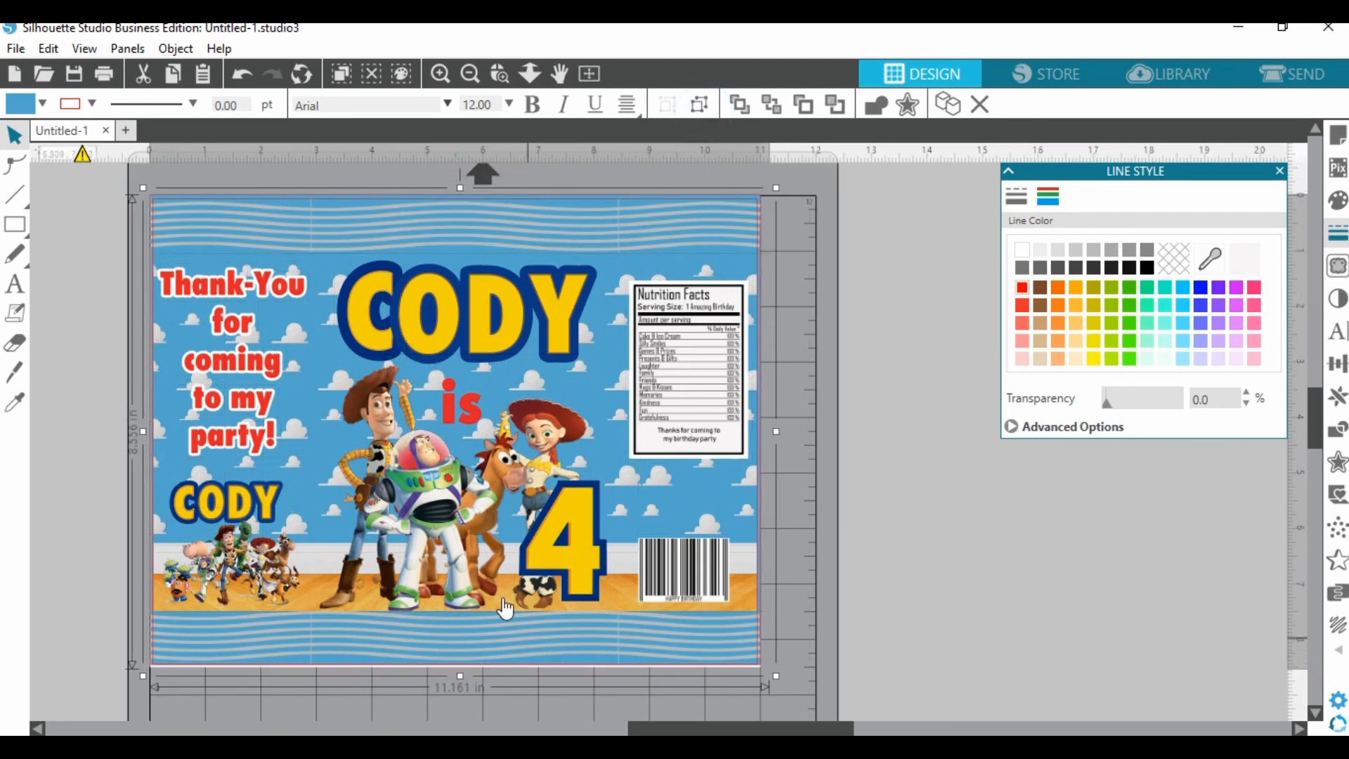
{"action": "mouse_move", "coordinate": [465, 571]}
{"action": "left_mouse_down"}
{"action": "mouse_move", "coordinate": [706, 576]}
{"action": "mouse_move", "coordinate": [289, 533]}
{"action": "mouse_move", "coordinate": [409, 458]}
{"action": "mouse_move", "coordinate": [392, 623]}
{"action": "mouse_move", "coordinate": [480, 603]}
{"action": "mouse_move", "coordinate": [496, 580]}
{"action": "mouse_move", "coordinate": [467, 569]}
{"action": "left_mouse_up"}
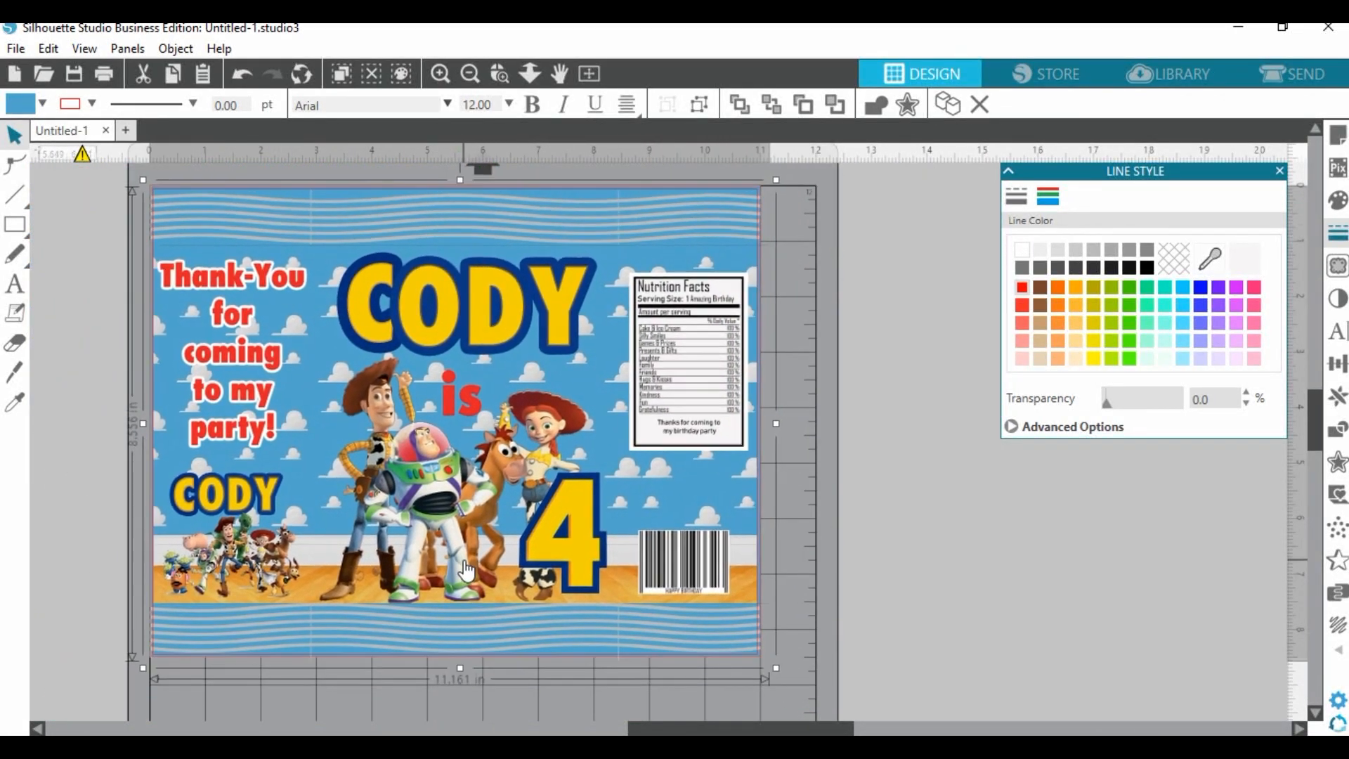
{"action": "left_click", "coordinate": [697, 105]}
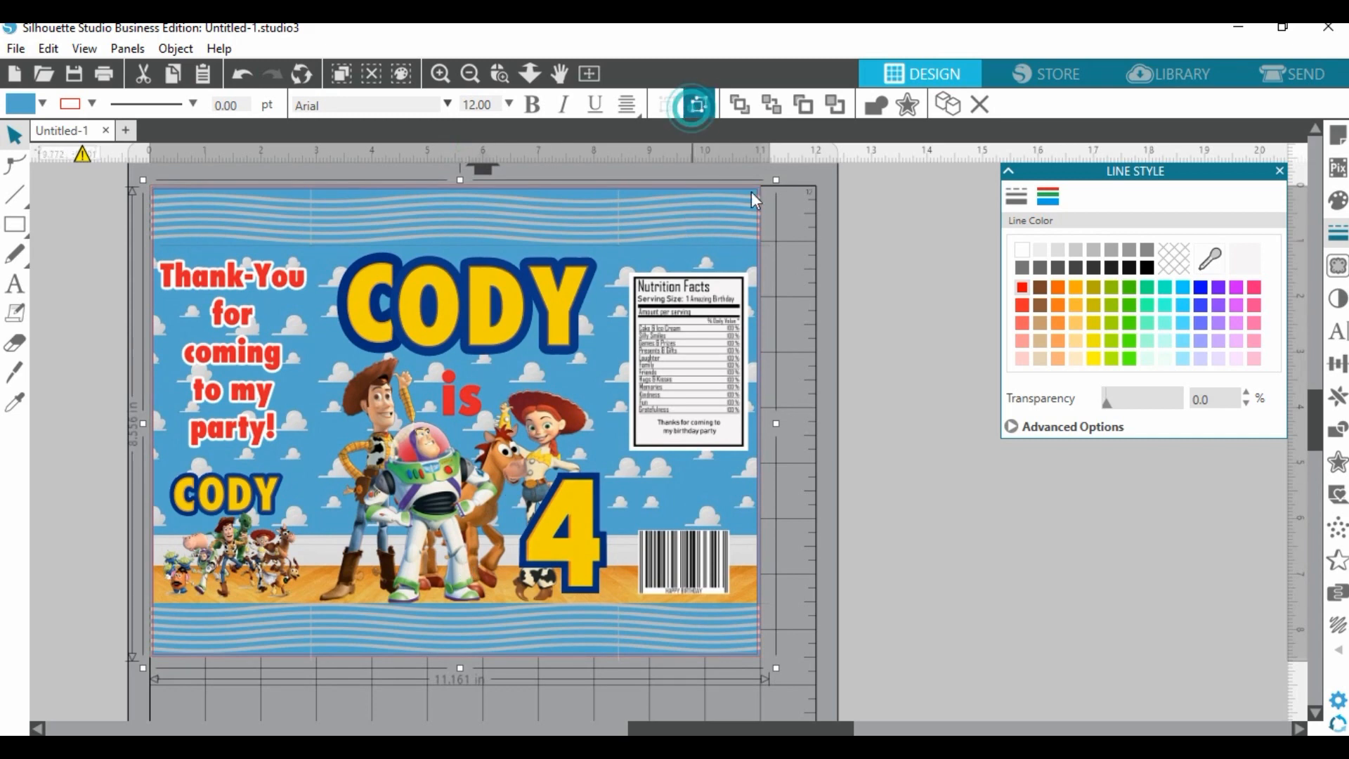
{"action": "left_click", "coordinate": [875, 541]}
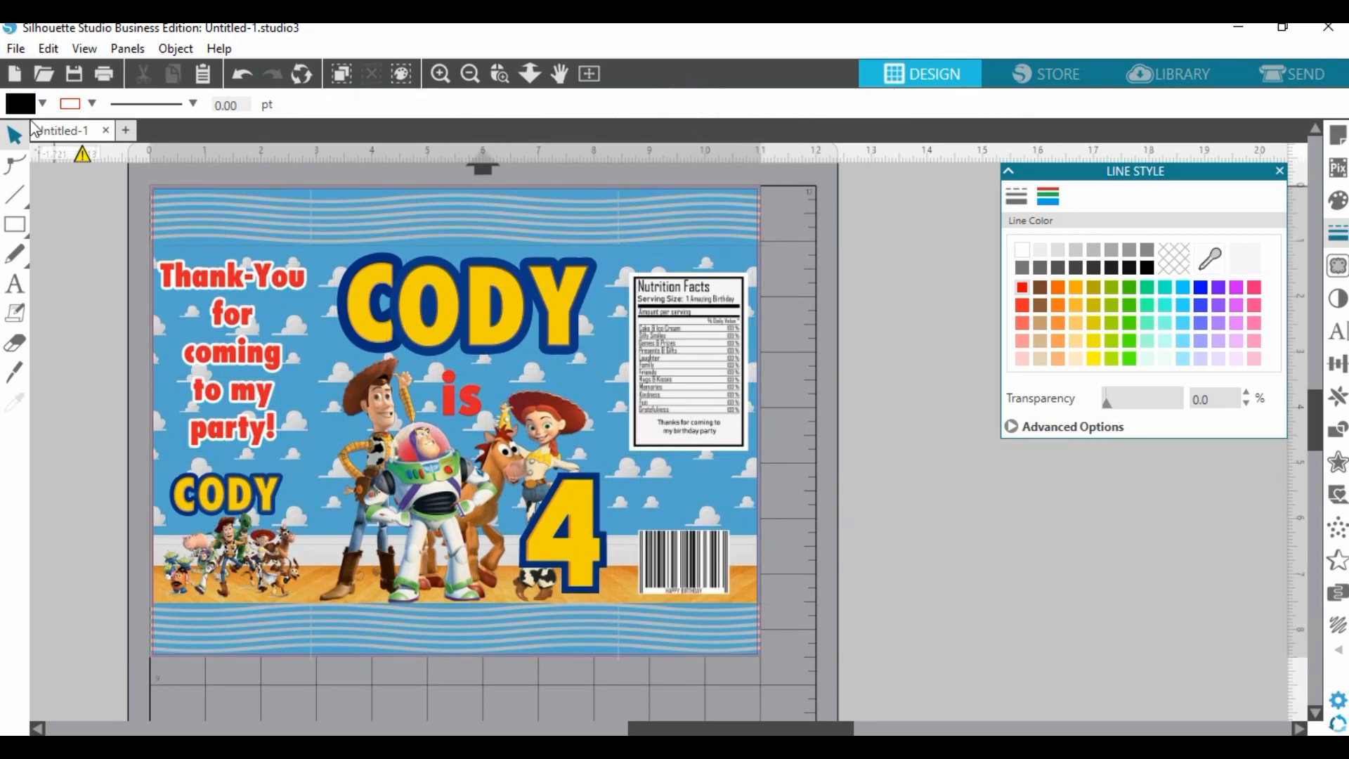
Start saving the design to the library and create a CUSTOMER subfolder inside the TOY STORY folder.
{"action": "left_click", "coordinate": [13, 51]}
{"action": "mouse_move", "coordinate": [52, 208]}
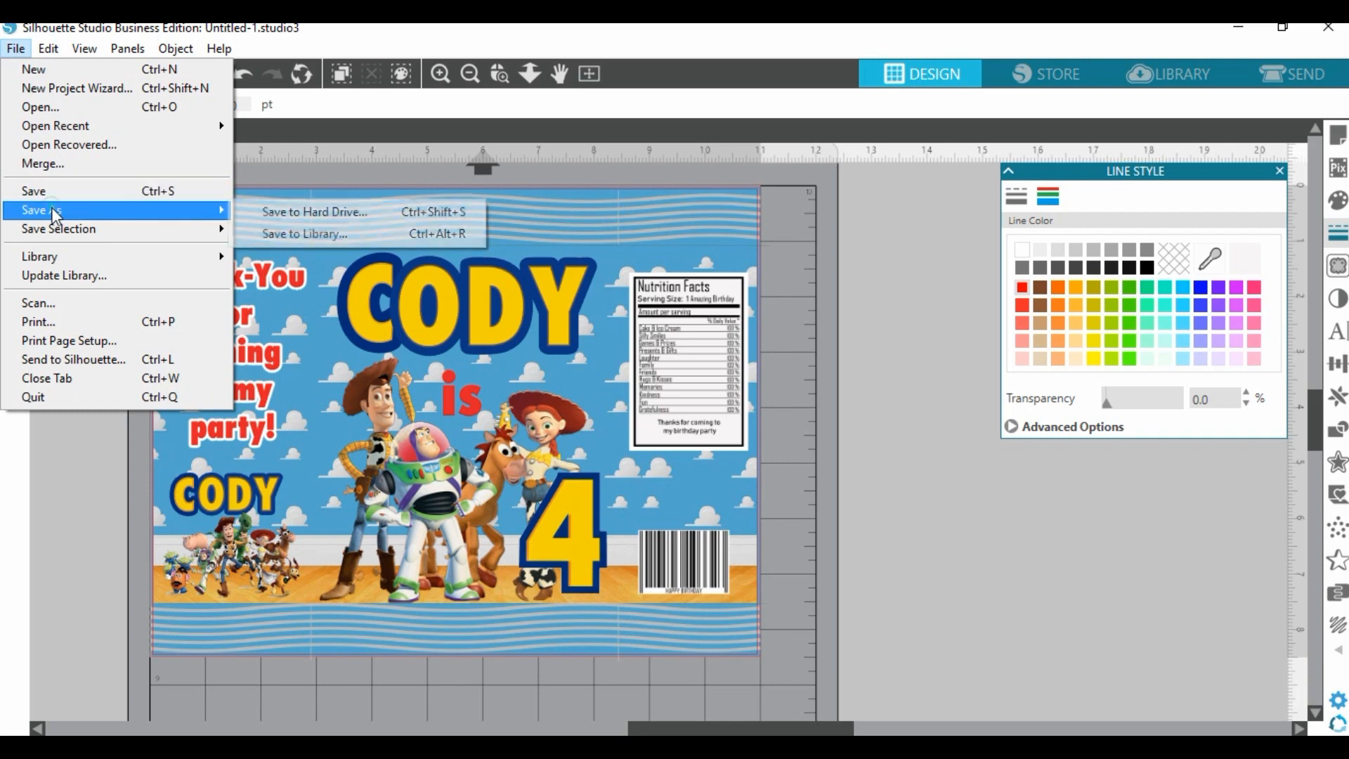
{"action": "left_click", "coordinate": [309, 233]}
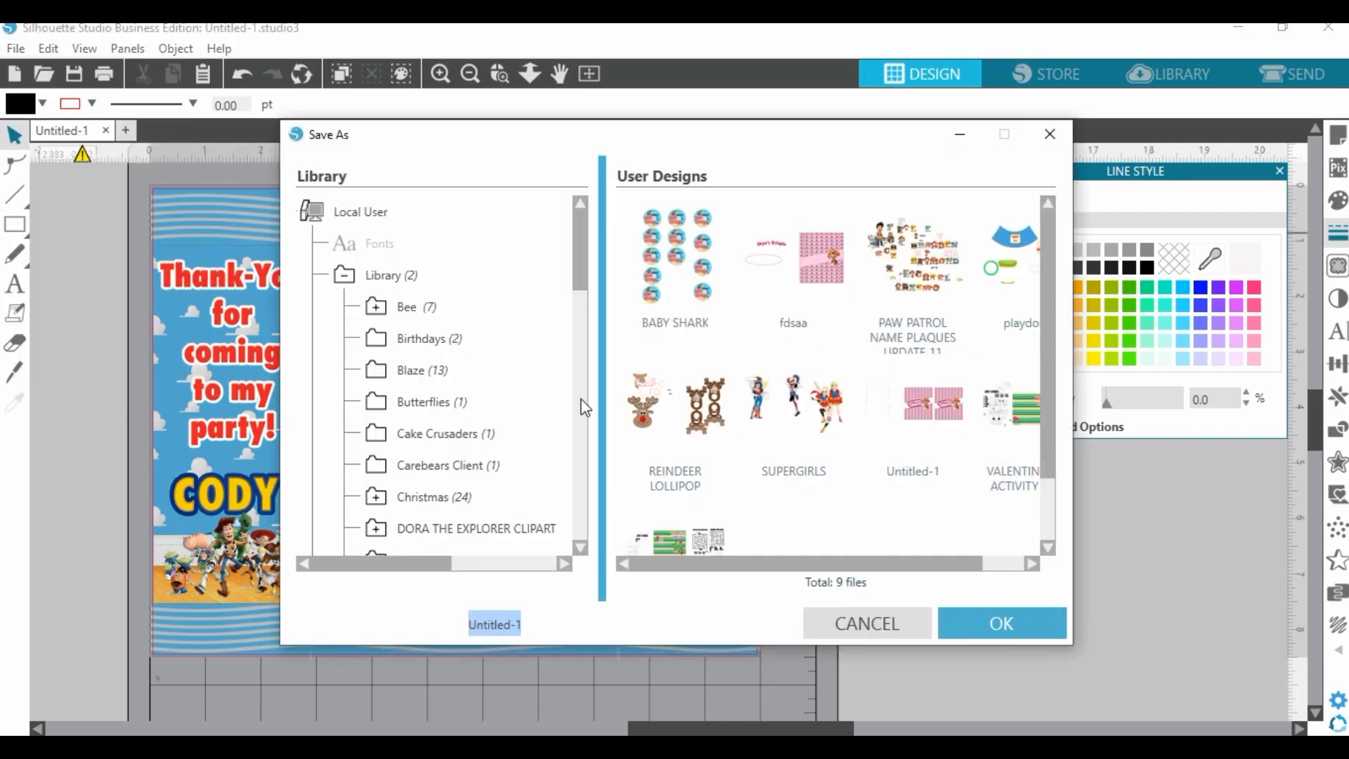
{"action": "scroll", "coordinate": [481, 388], "scroll_direction": "down", "scroll_amount": 15}
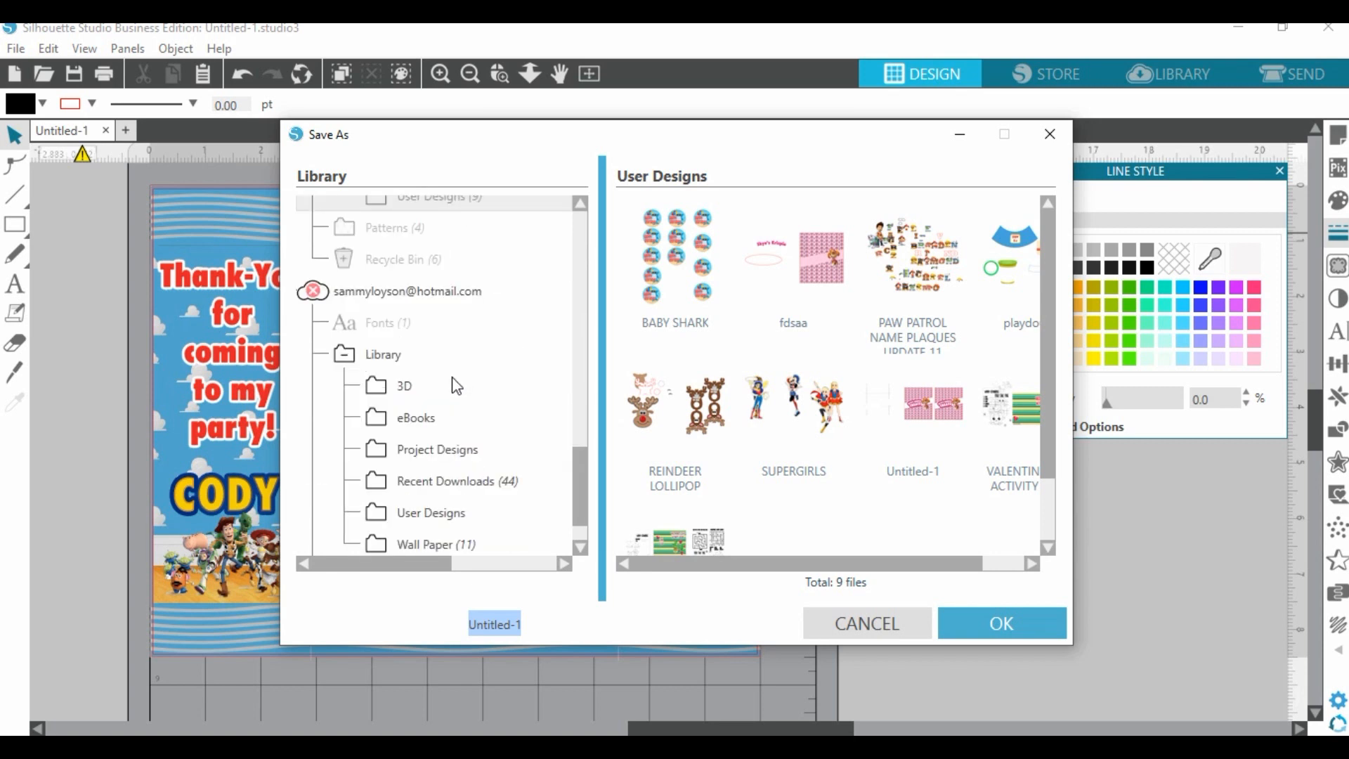
{"action": "scroll", "coordinate": [451, 380], "scroll_direction": "up", "scroll_amount": 4}
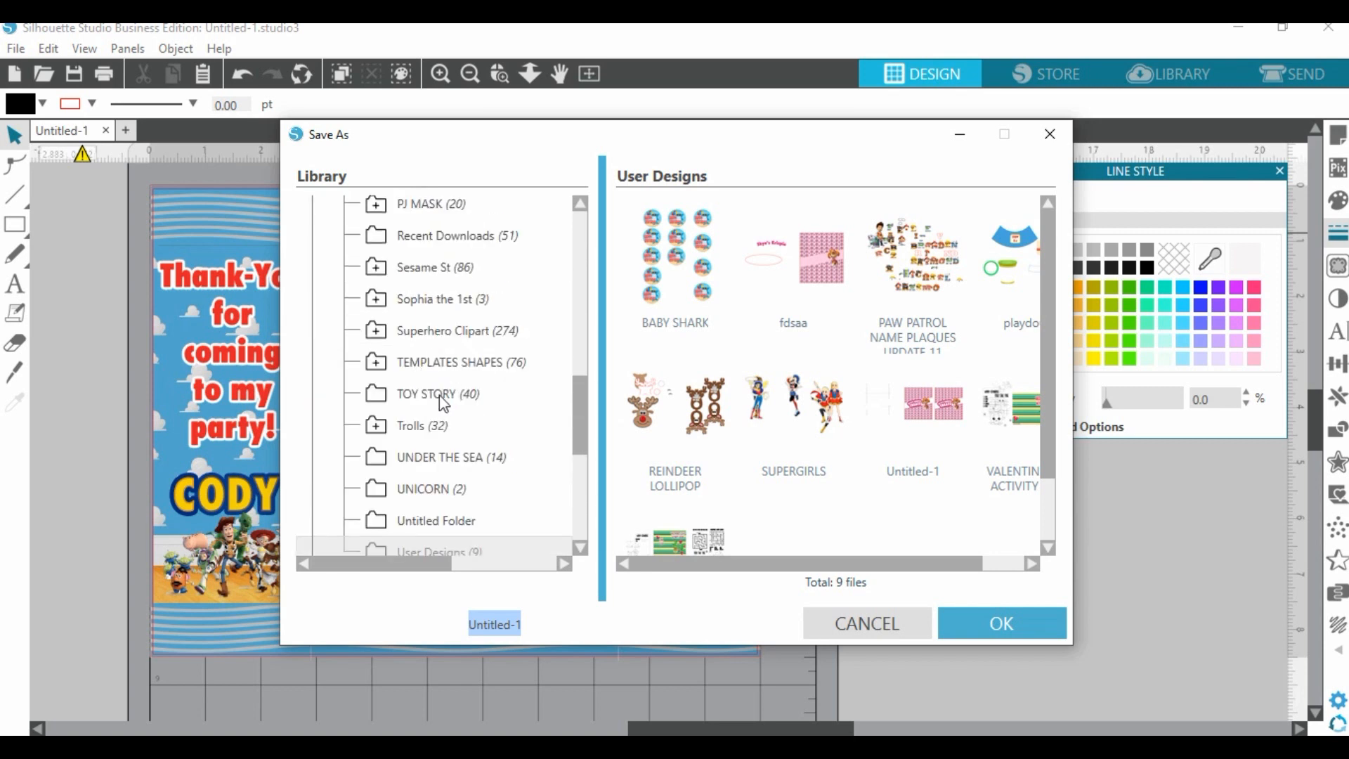
{"action": "left_click", "coordinate": [431, 401]}
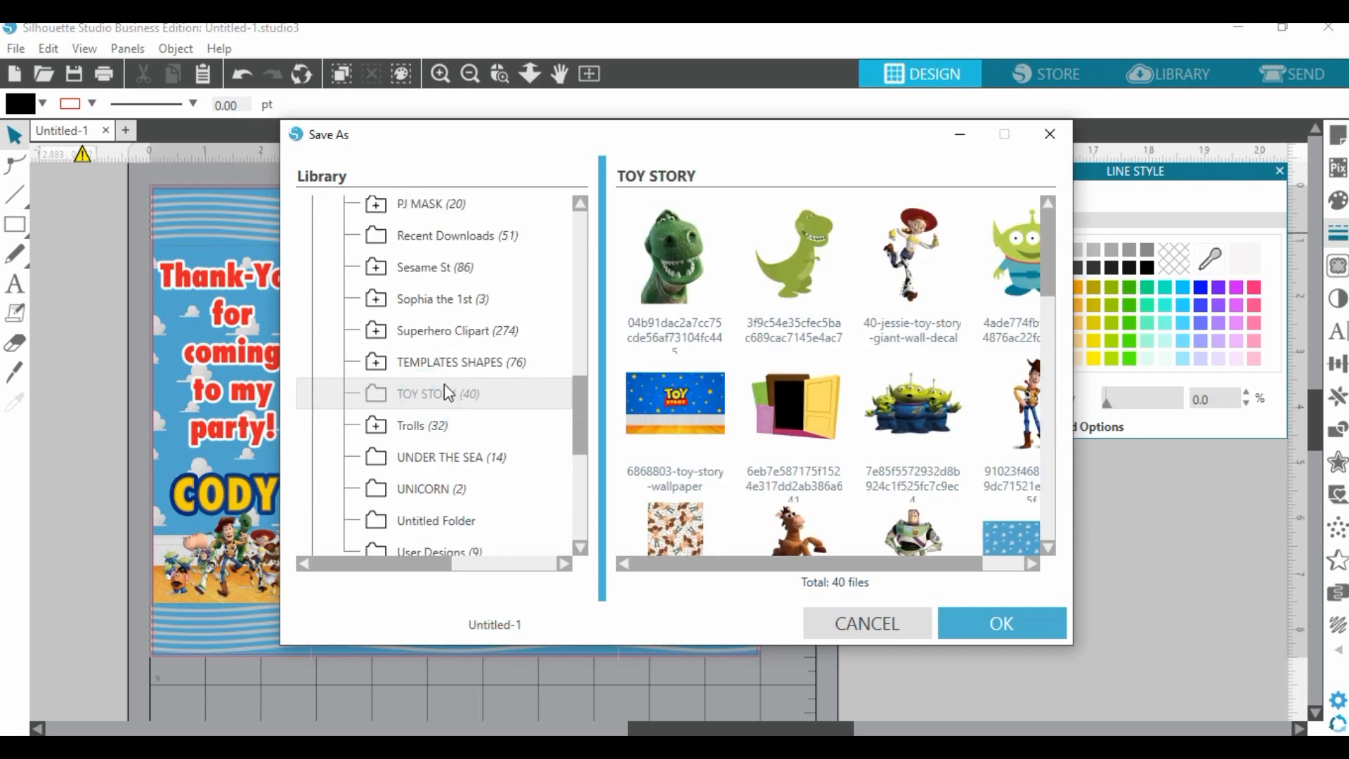
{"action": "right_click", "coordinate": [444, 400]}
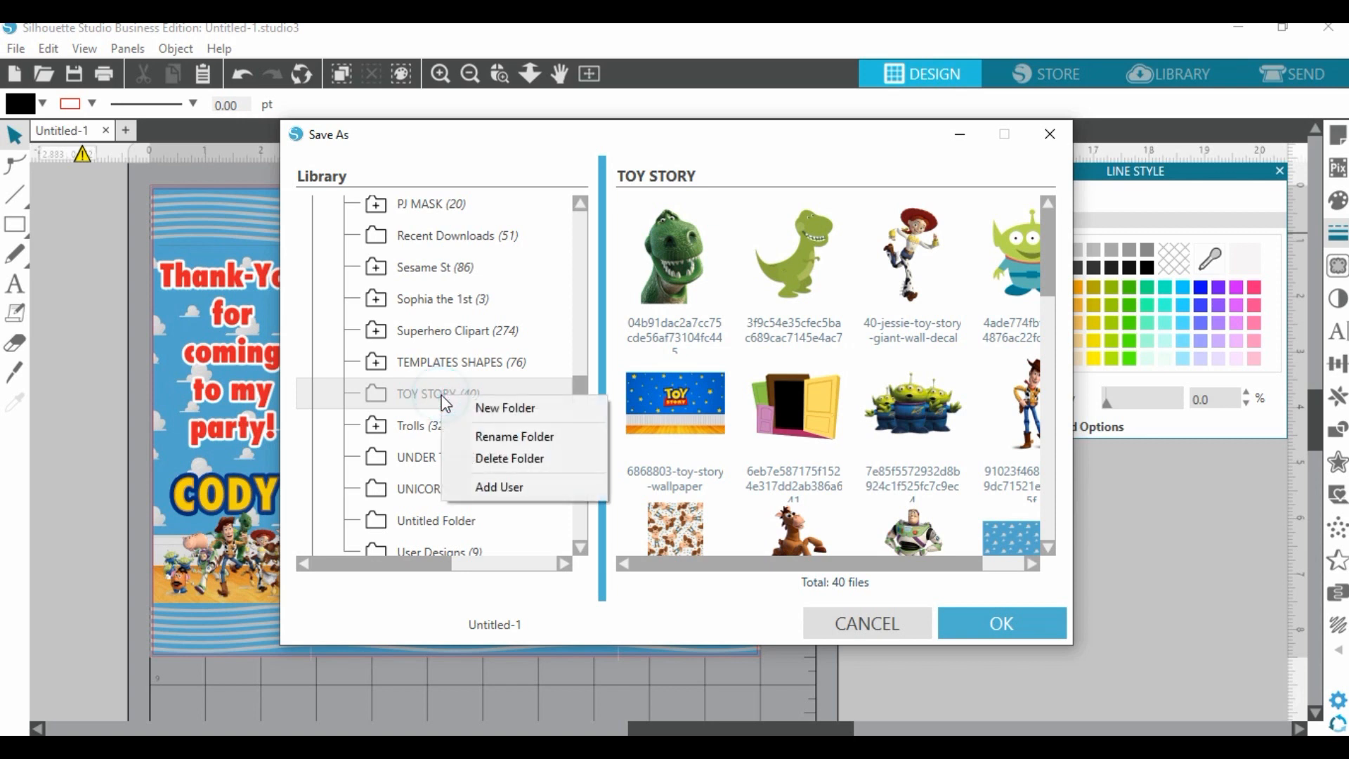
{"action": "left_click", "coordinate": [505, 407]}
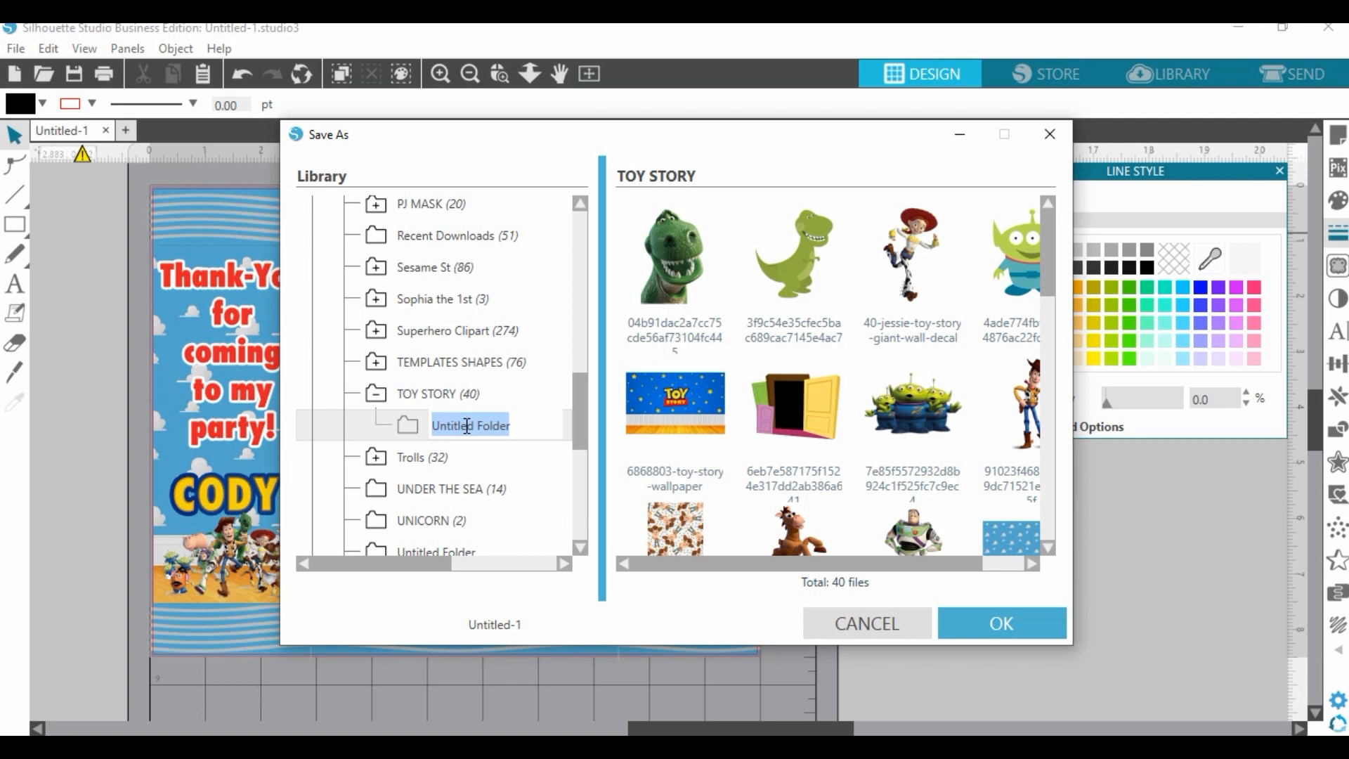
{"action": "type", "text": "CUSTOMER"}
{"action": "key", "text": "Return"}
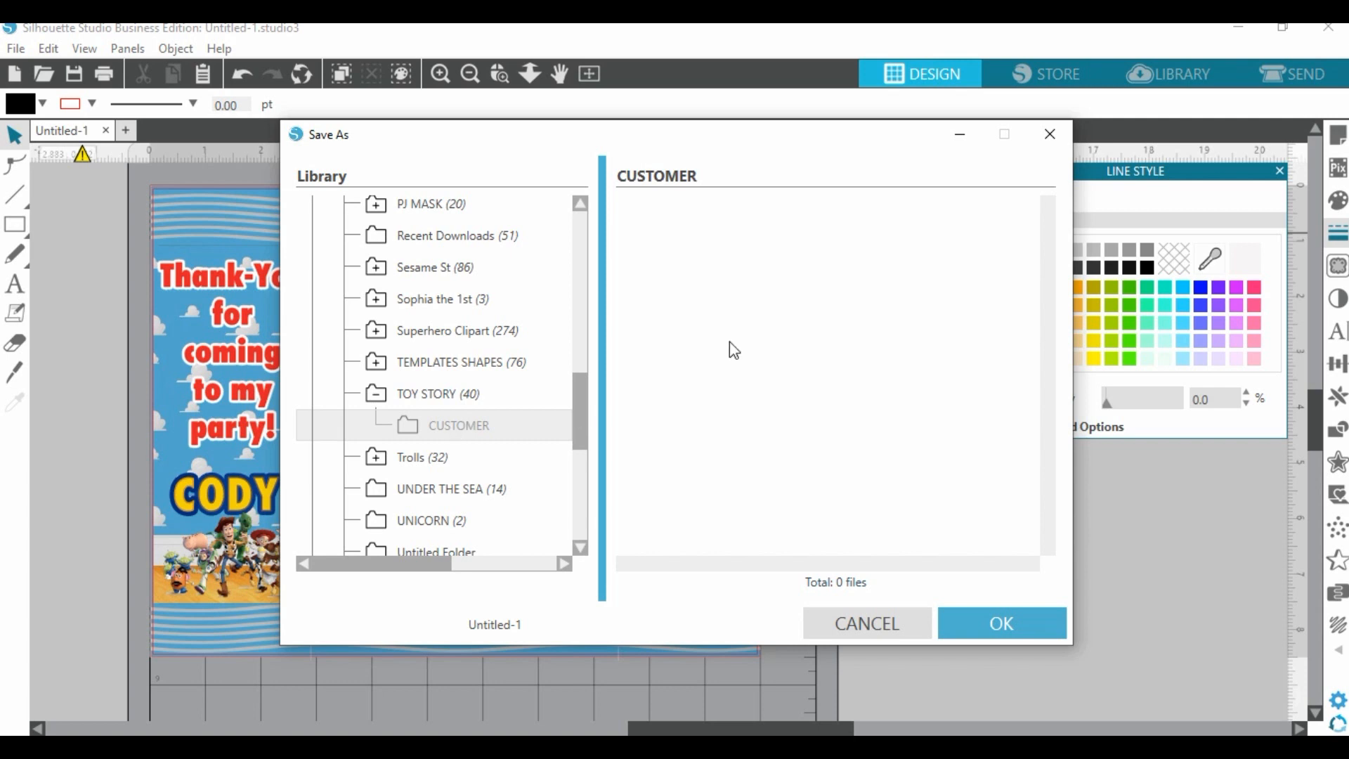
Name the design TOY STORY CHIP BAG and save it in the CUSTOMER folder.
{"action": "left_click", "coordinate": [538, 626]}
{"action": "left_click_drag", "start_coordinate": [538, 628], "coordinate": [411, 632]}
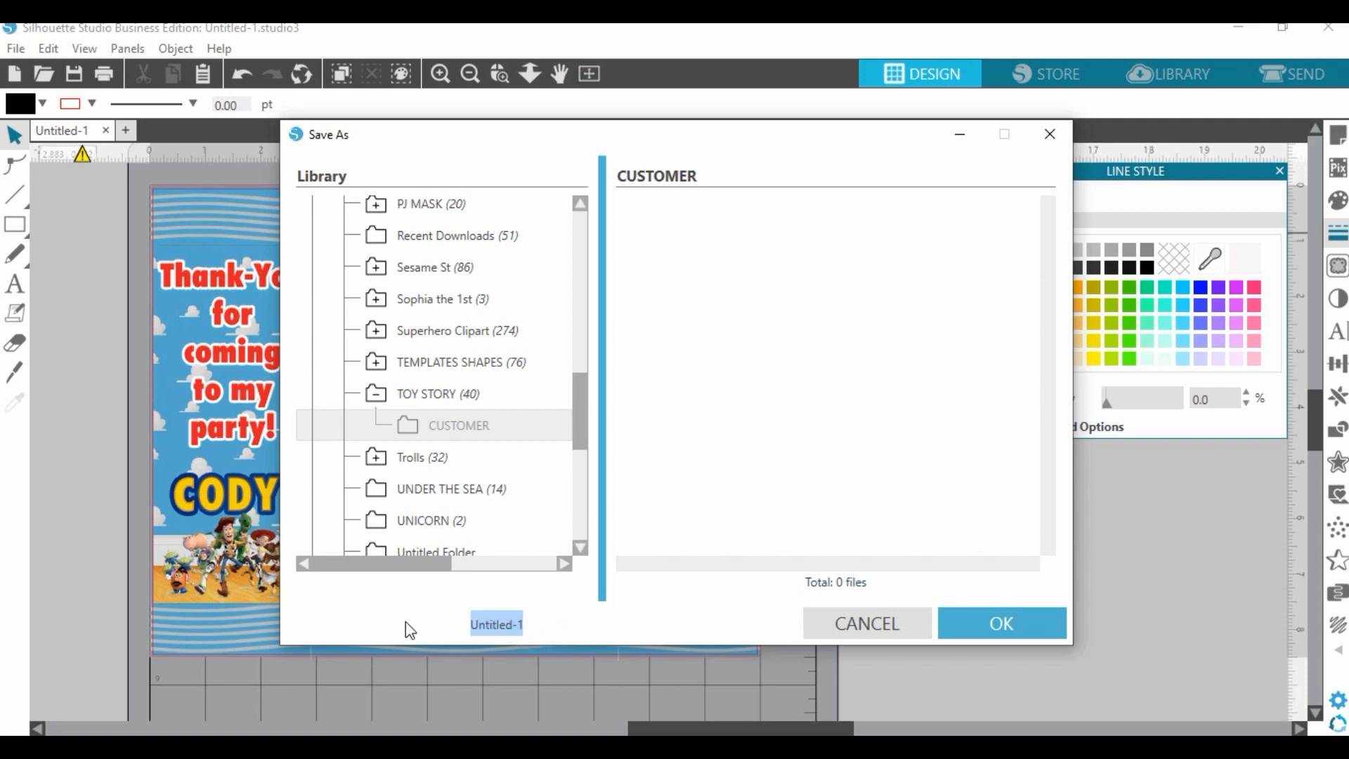
{"action": "type", "text": "TOY STORY CHIP BAG"}
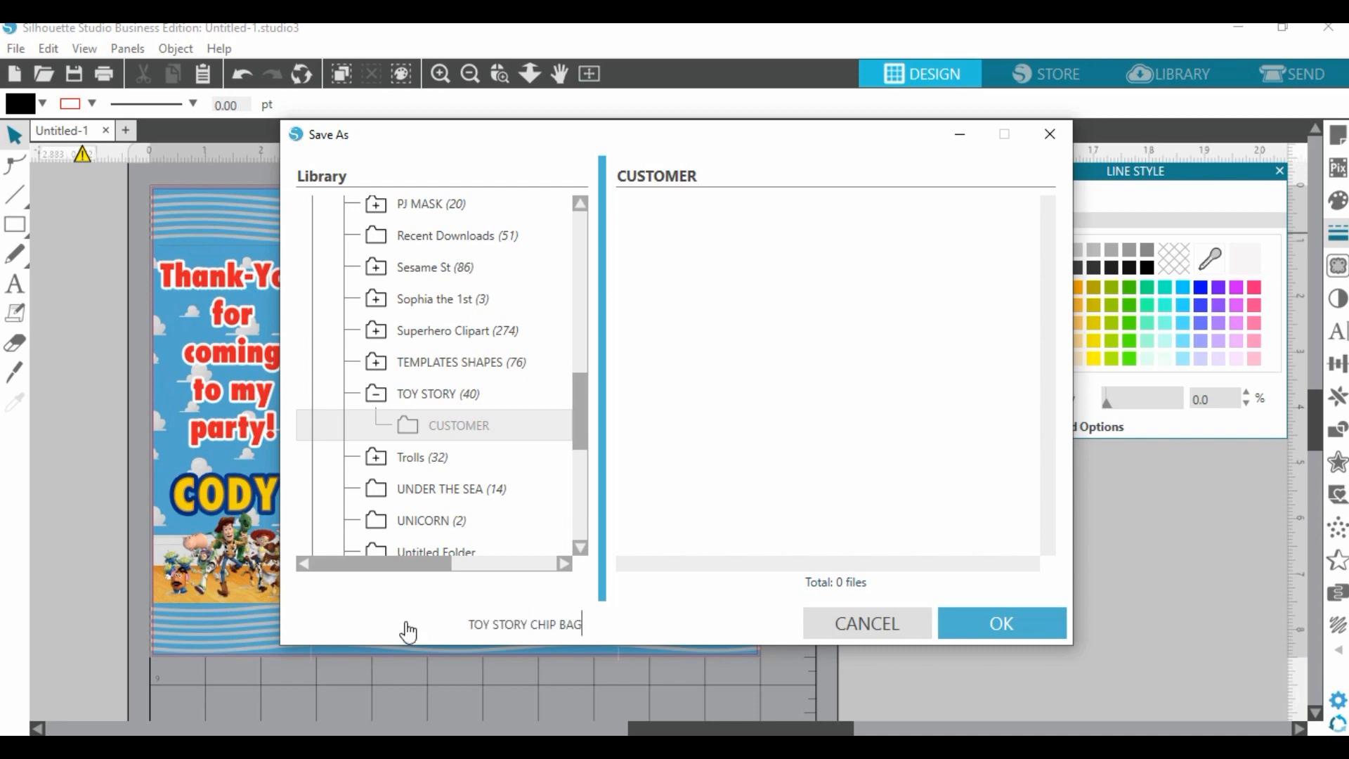
{"action": "left_click", "coordinate": [1031, 631]}
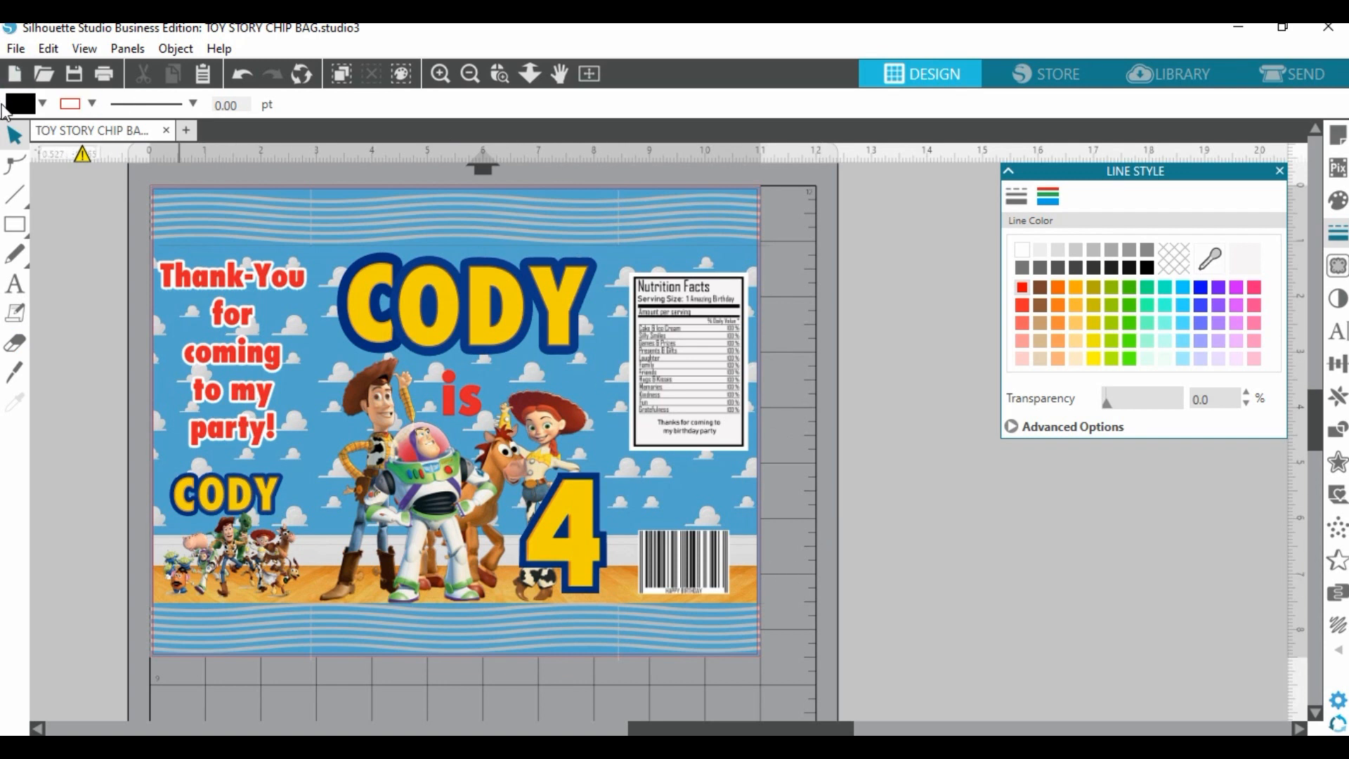
Review the print page setup's paper size options and orientation without changing them.
{"action": "left_click", "coordinate": [17, 49]}
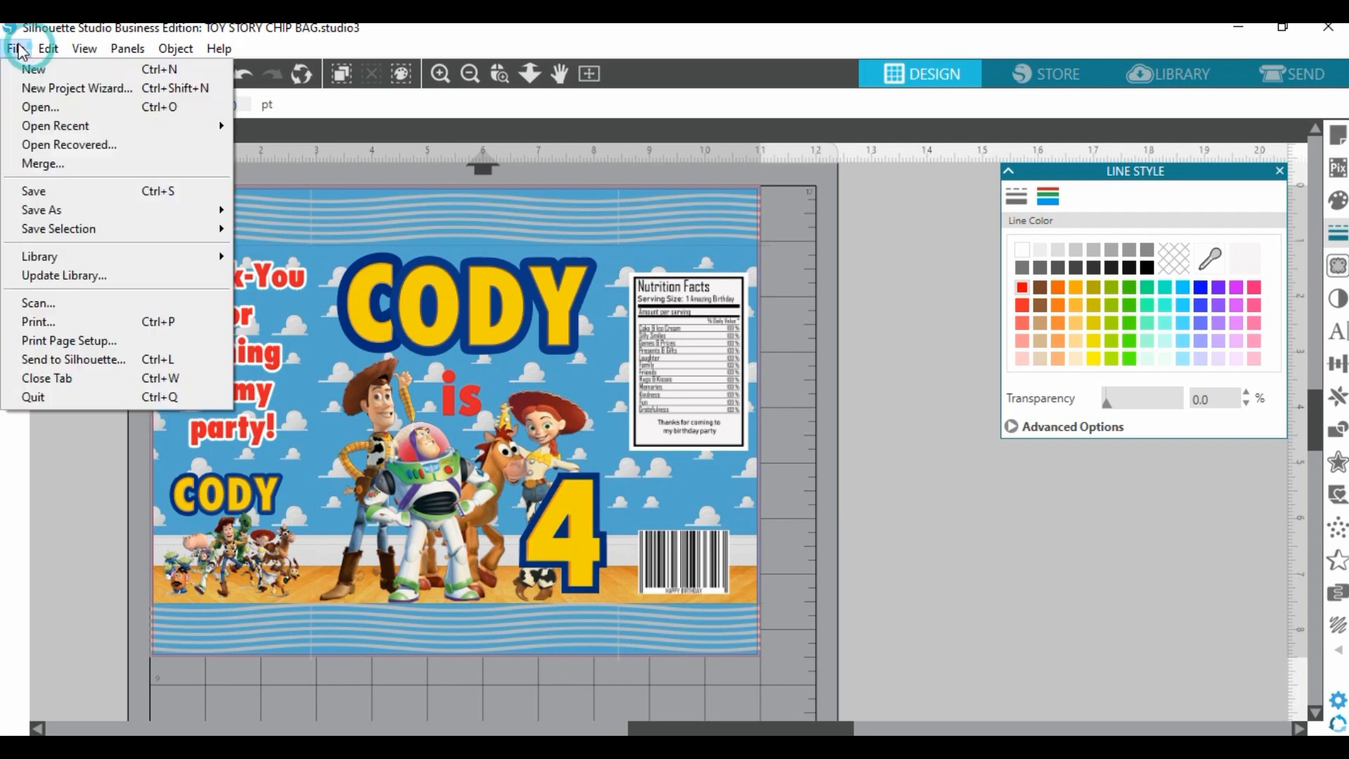
{"action": "left_click", "coordinate": [46, 343]}
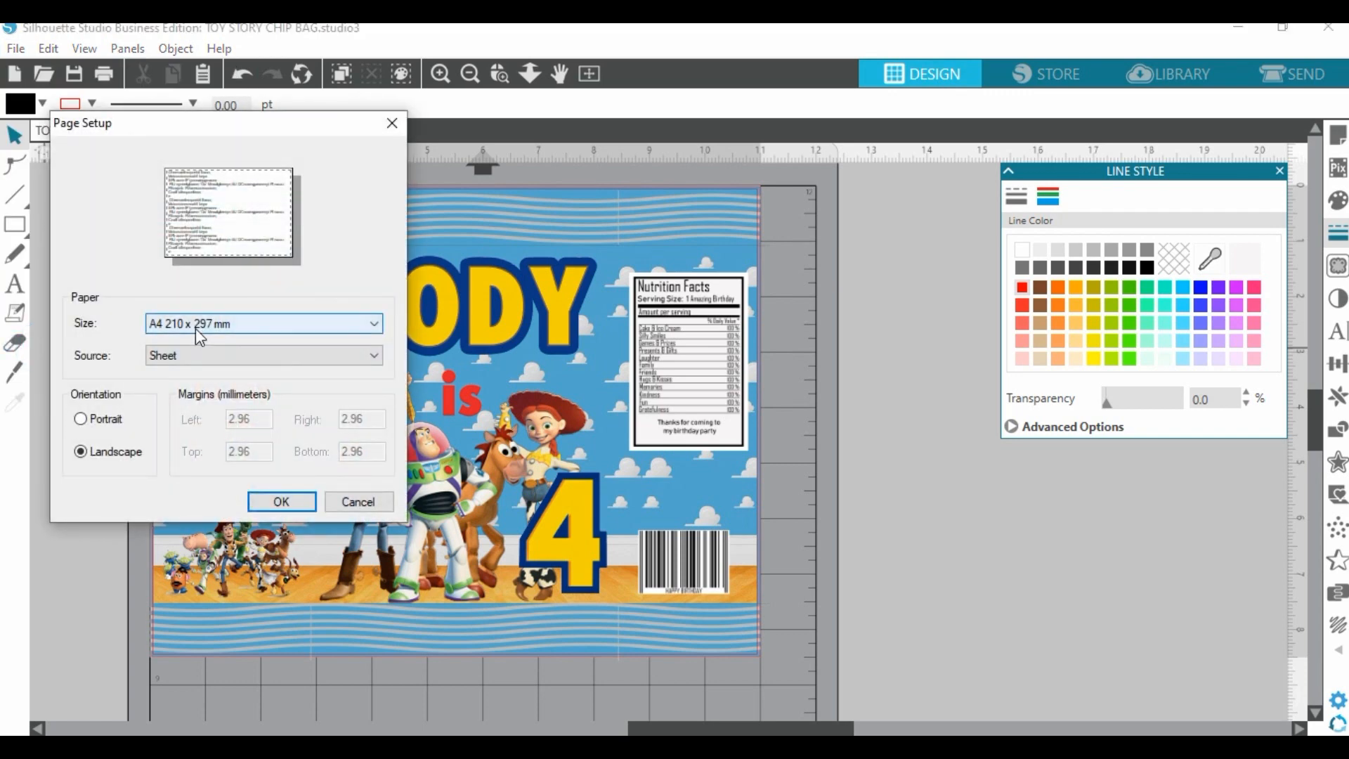
{"action": "left_click", "coordinate": [195, 327]}
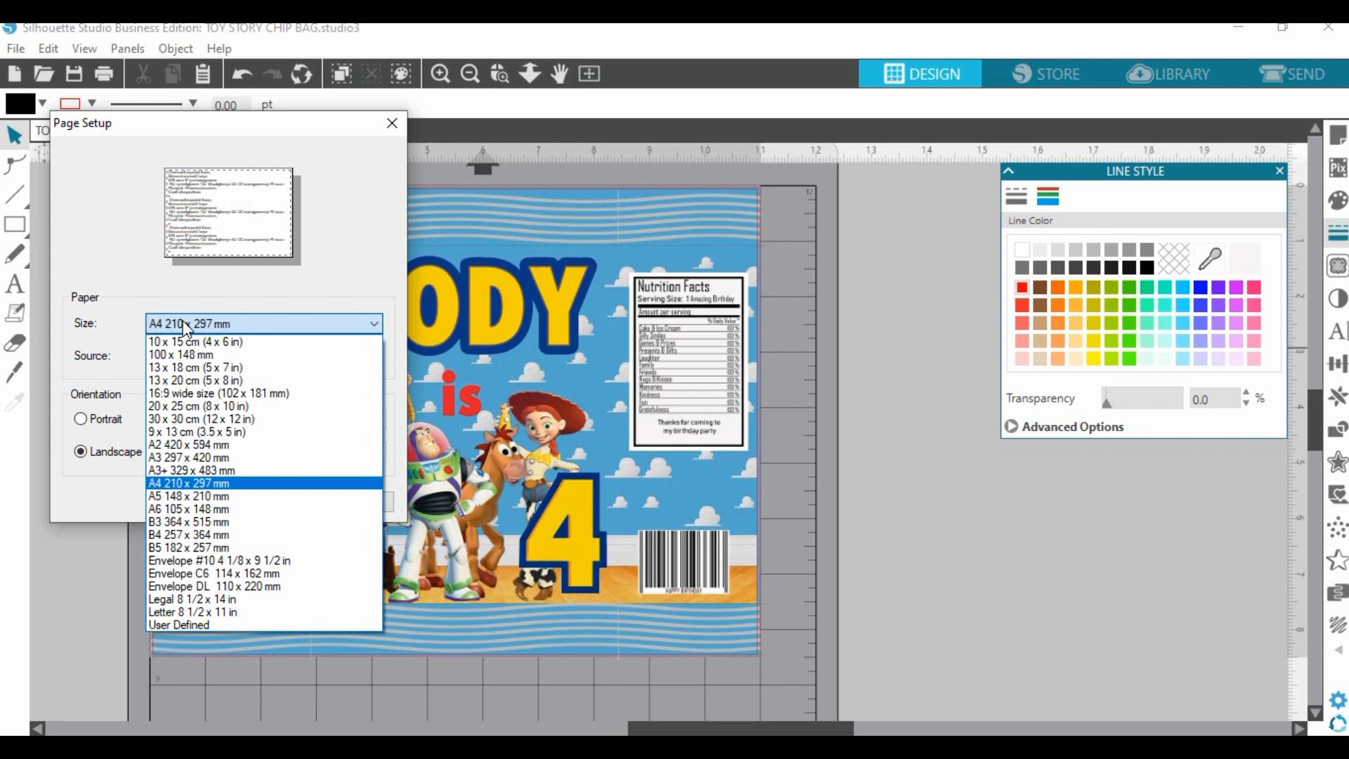
{"action": "left_click", "coordinate": [90, 243]}
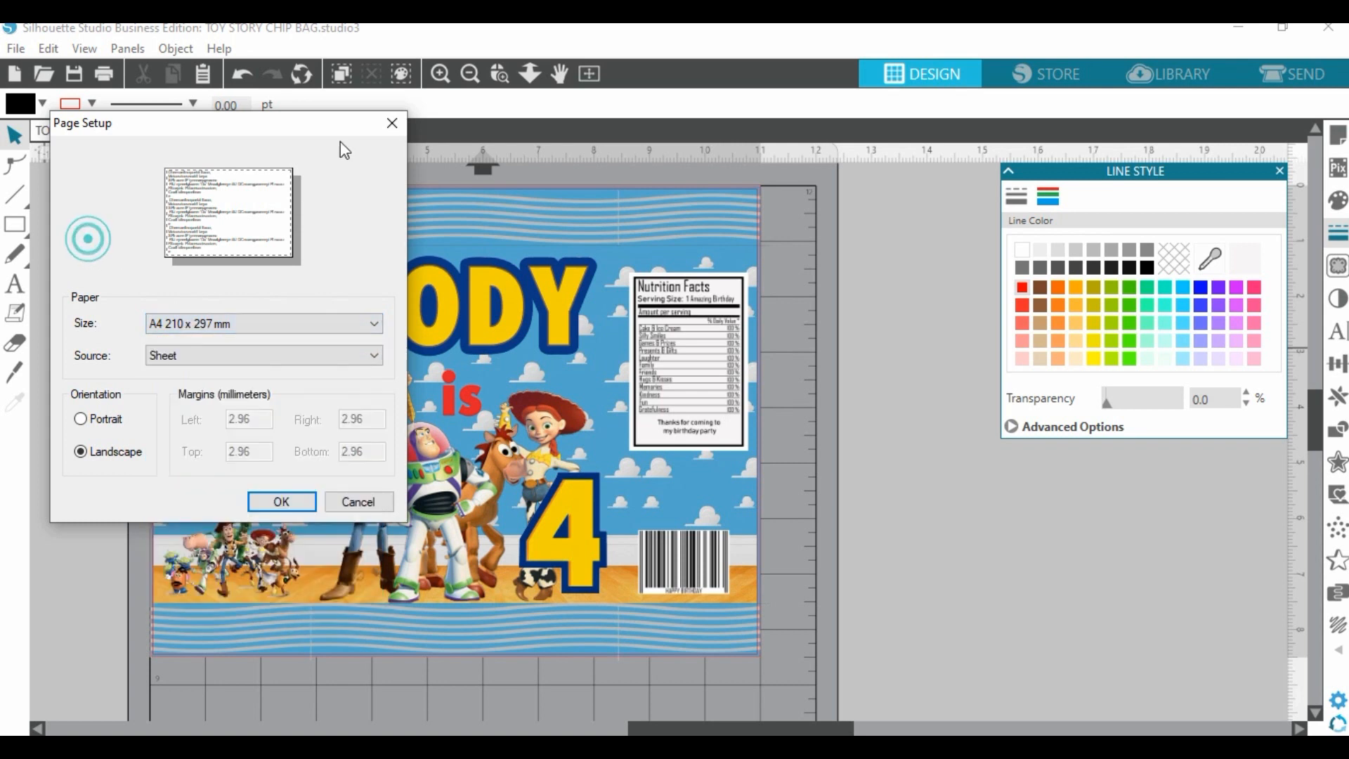
{"action": "left_click", "coordinate": [392, 123]}
{"action": "left_click", "coordinate": [10, 49]}
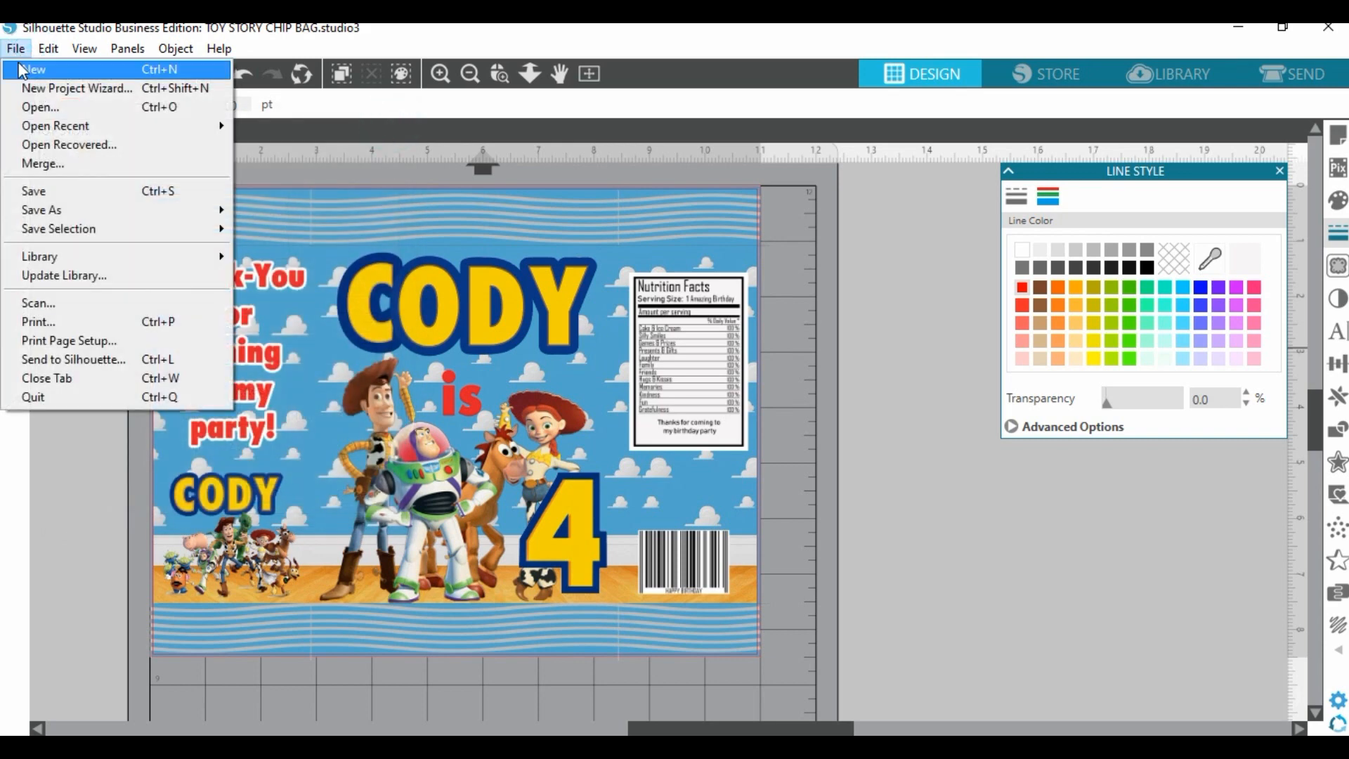
{"action": "left_click", "coordinate": [61, 465]}
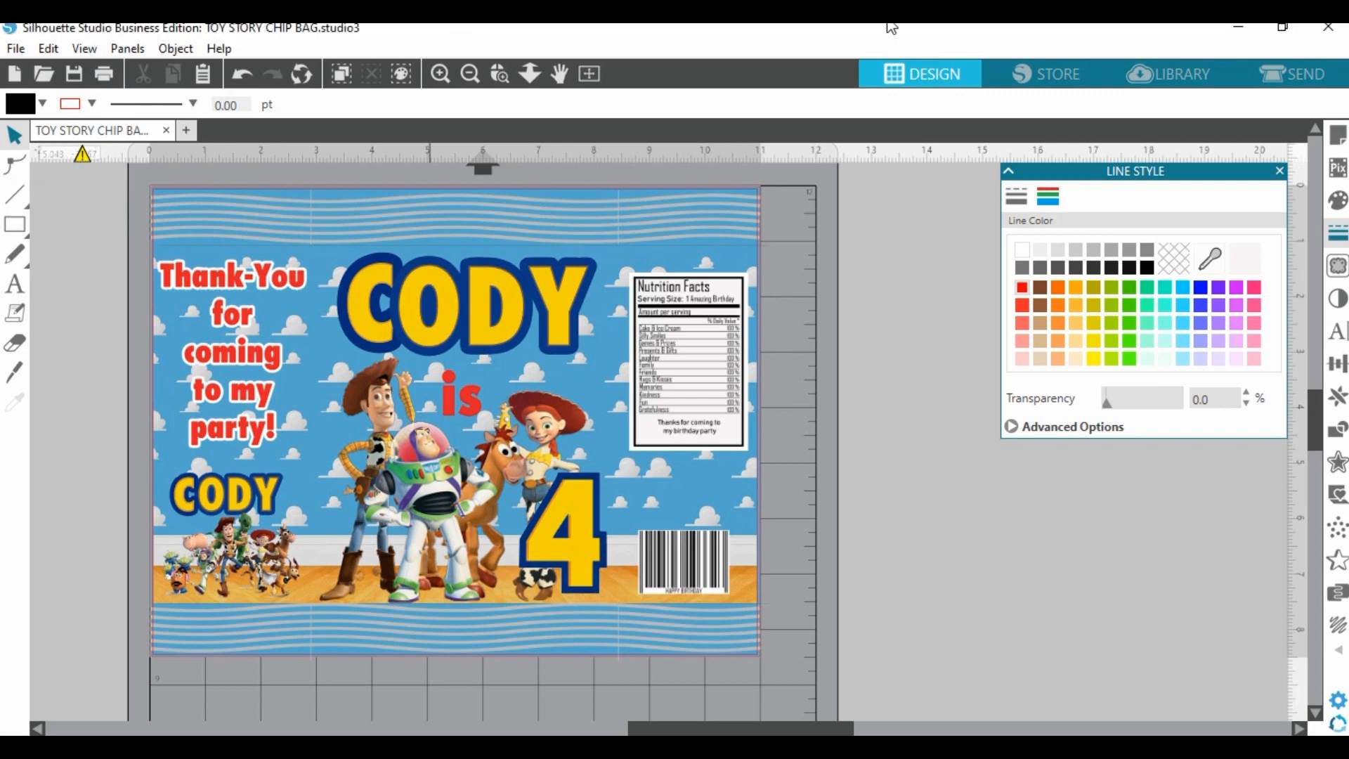
Merge the CHIP BAG IDEA FOR SILHOUETTE MOCKEUP design from the library's CHIP BAG folder into the layout.
{"action": "left_click", "coordinate": [1190, 84]}
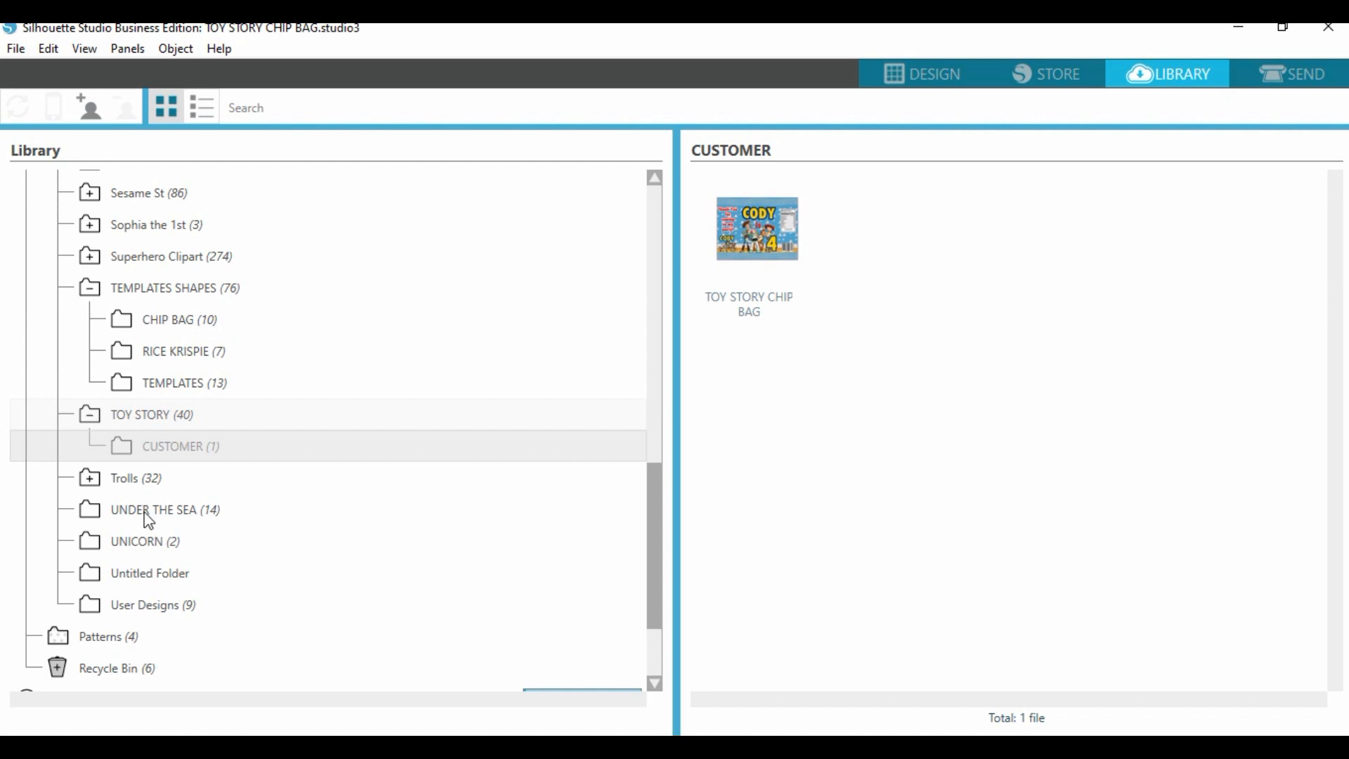
{"action": "left_click", "coordinate": [175, 382]}
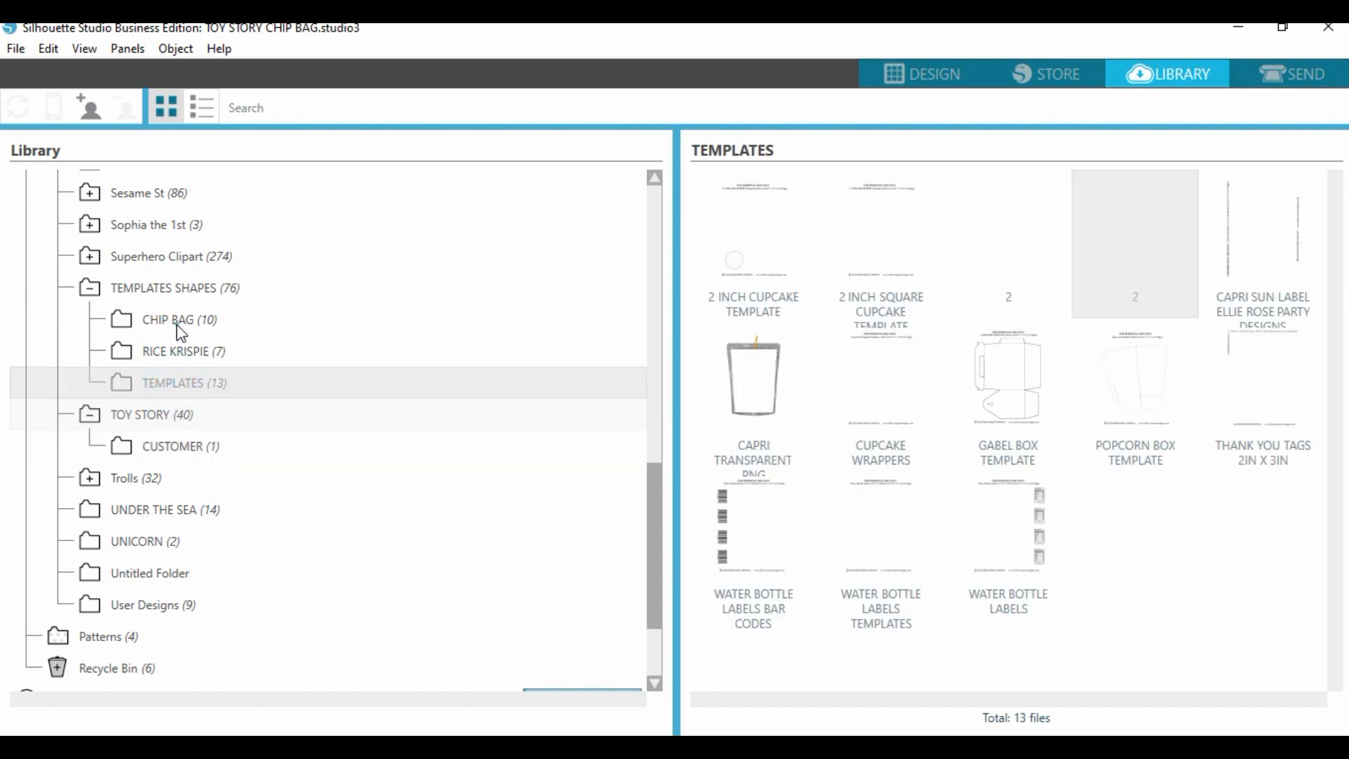
{"action": "left_click", "coordinate": [178, 321]}
{"action": "left_click", "coordinate": [870, 269]}
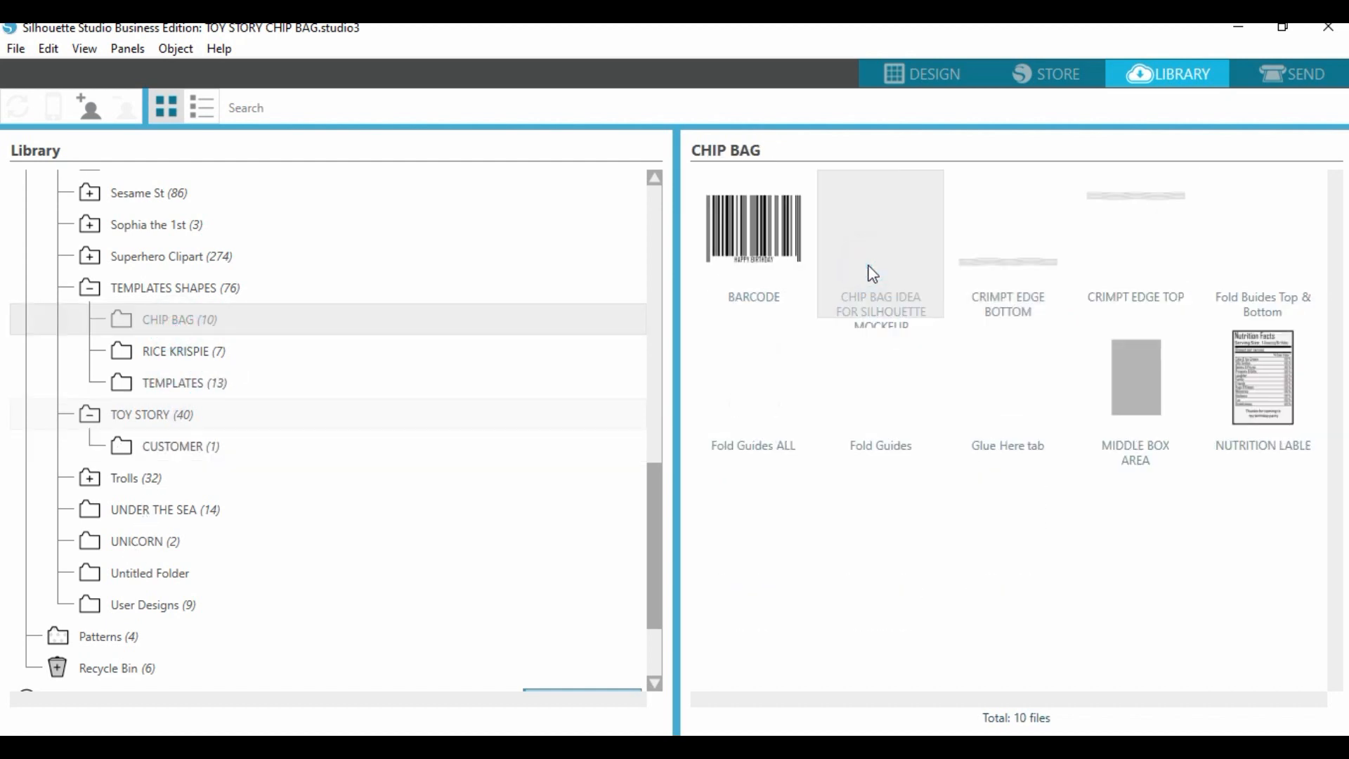
{"action": "right_click", "coordinate": [875, 245]}
{"action": "left_click", "coordinate": [909, 264]}
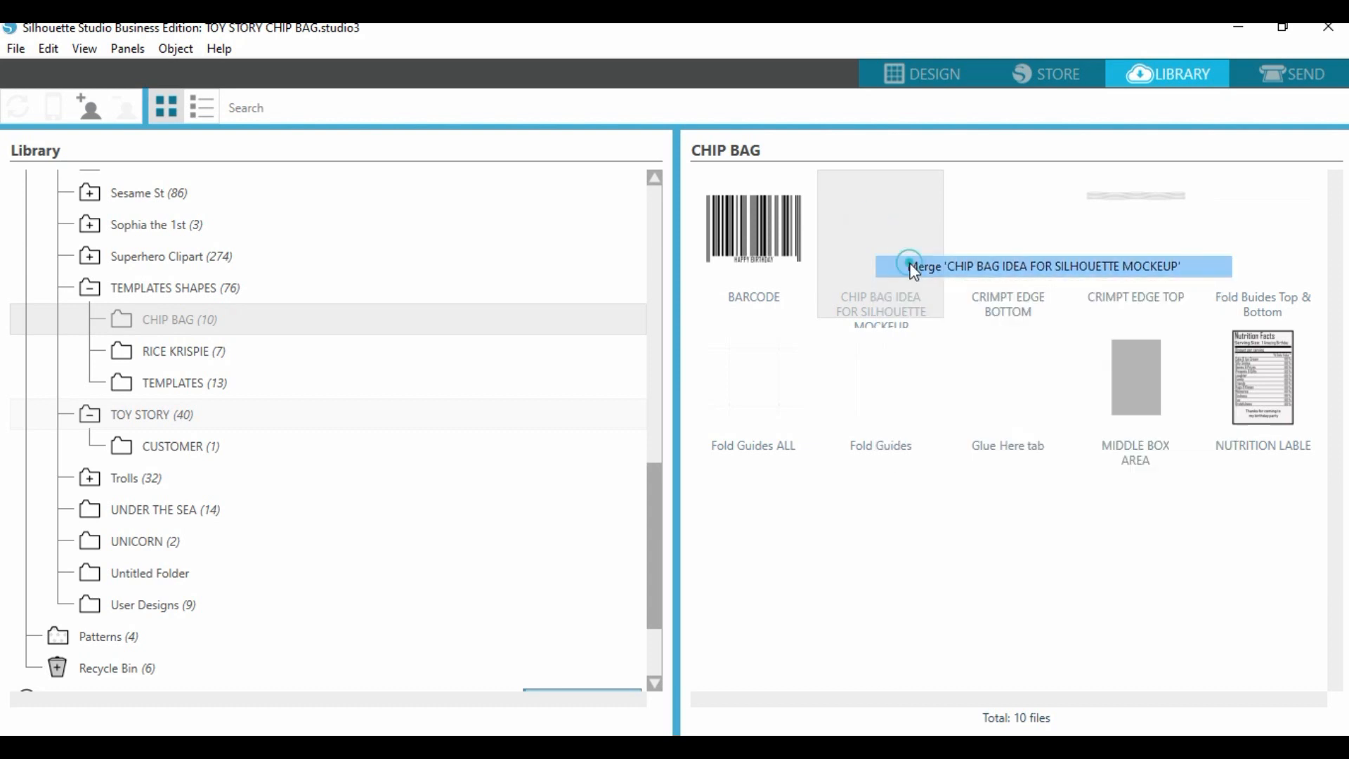
Enlarge the mockup overlay to about 10.93 in wide and centre its bag cutout over the design's front panel.
{"action": "left_click", "coordinate": [310, 284]}
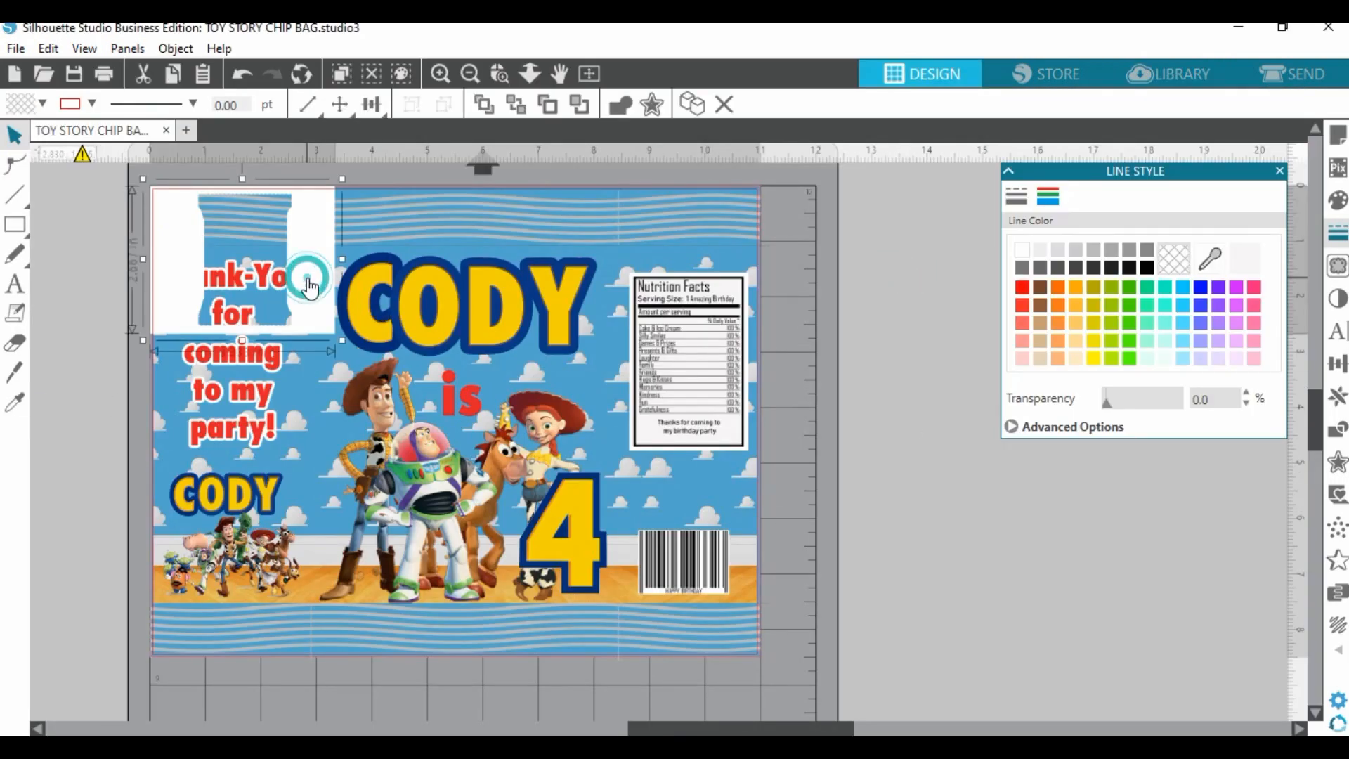
{"action": "left_click_drag", "start_coordinate": [342, 355], "coordinate": [696, 711]}
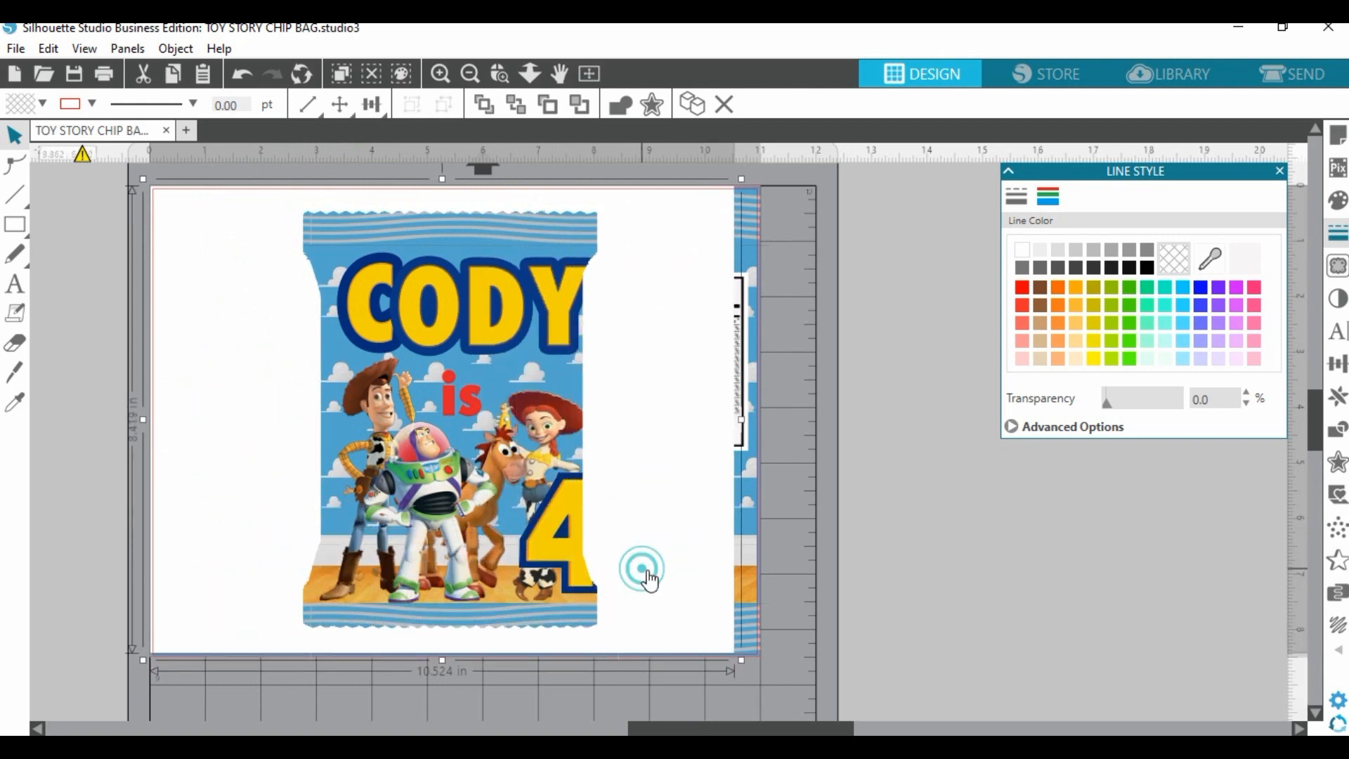
{"action": "left_click_drag", "start_coordinate": [645, 580], "coordinate": [667, 584]}
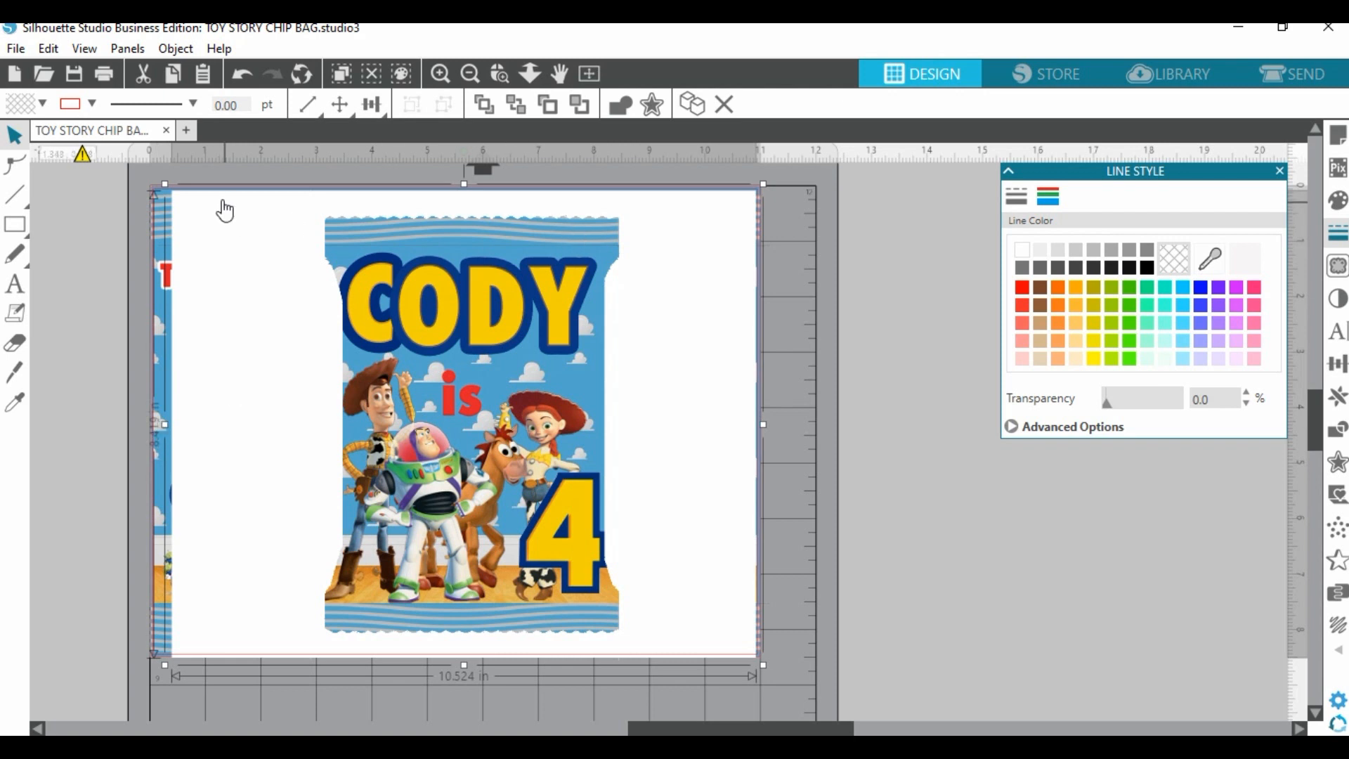
{"action": "left_click_drag", "start_coordinate": [163, 181], "coordinate": [128, 181]}
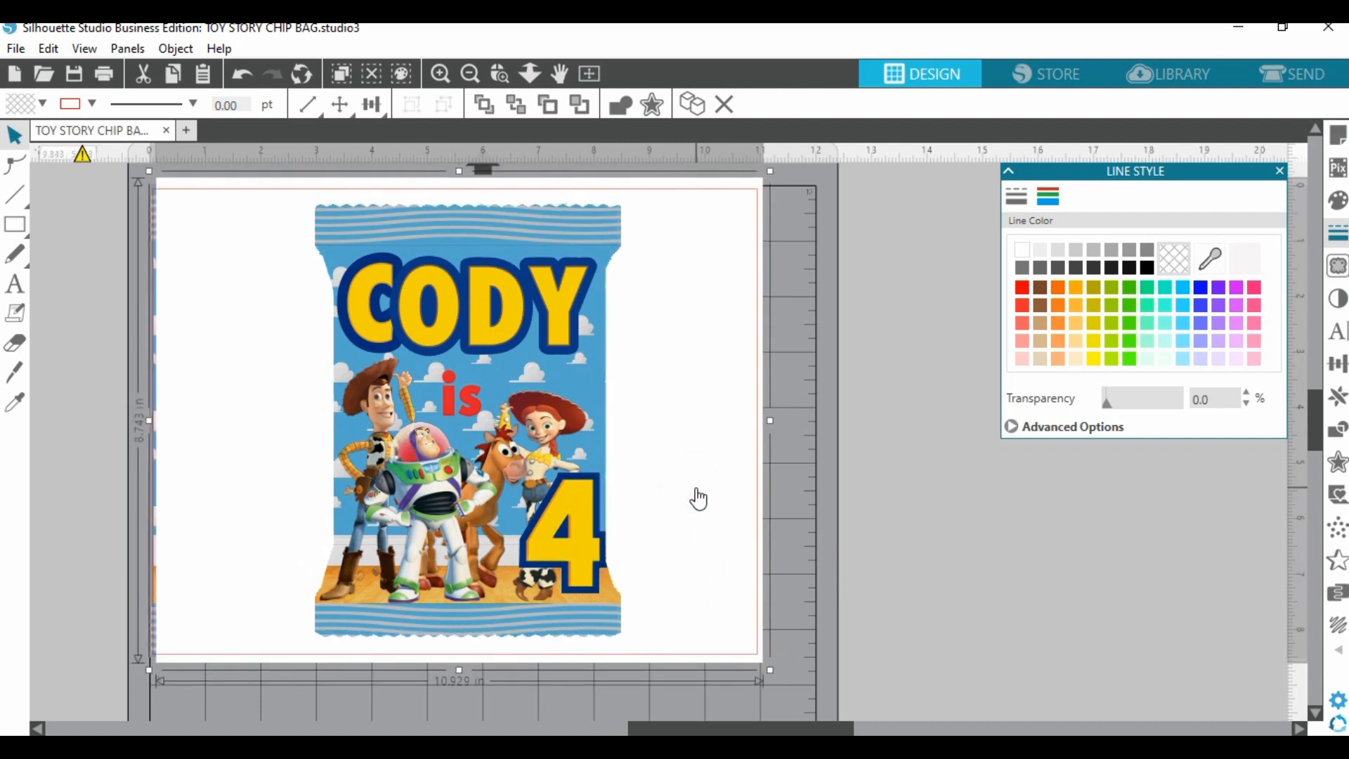
{"action": "left_click_drag", "start_coordinate": [692, 494], "coordinate": [697, 499]}
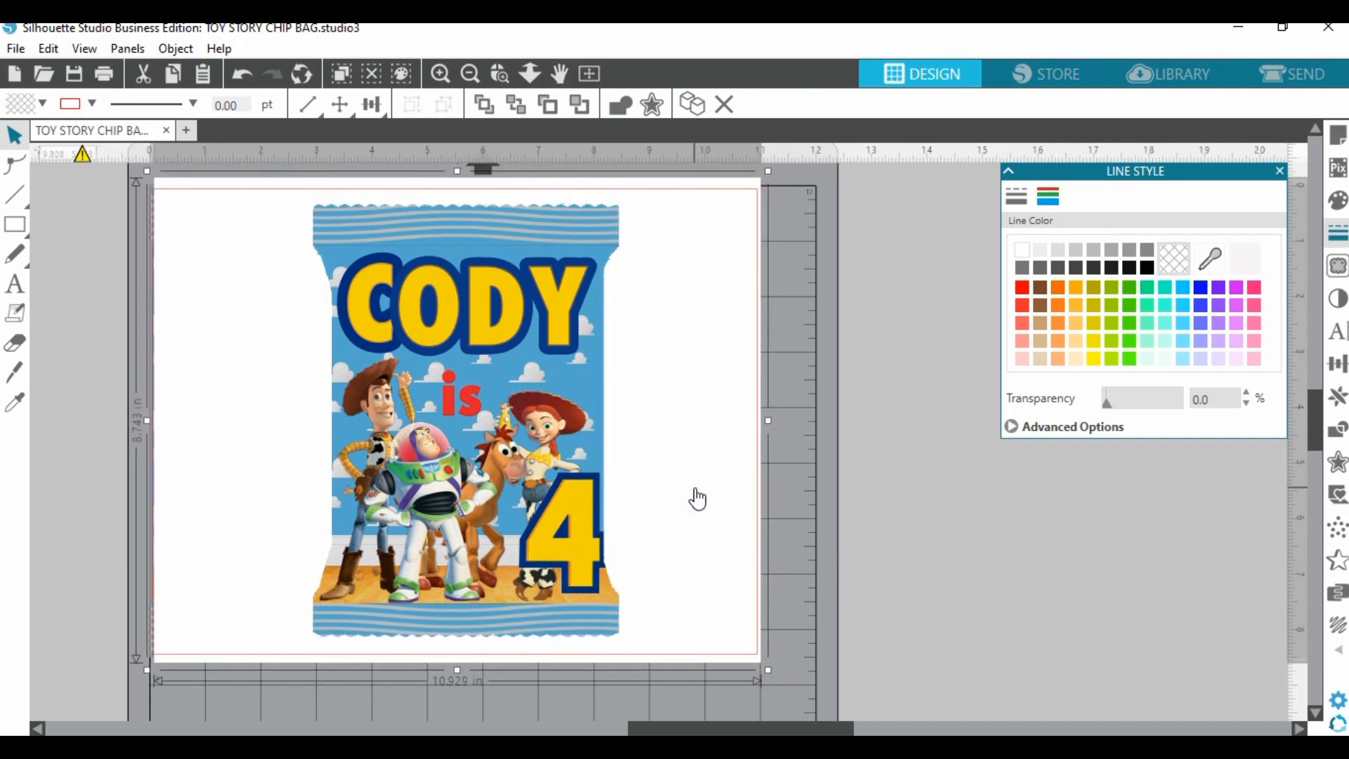
{"action": "left_click", "coordinate": [984, 544]}
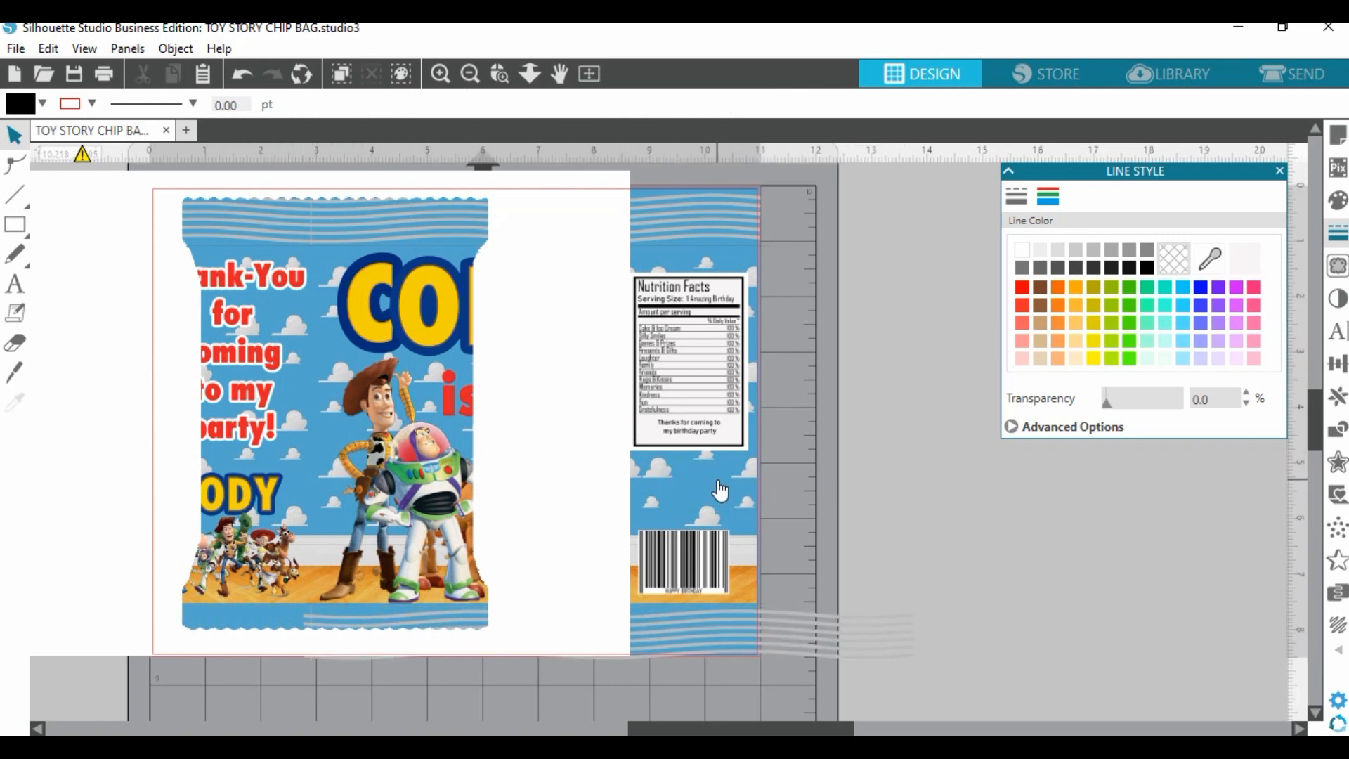
Undo the bottom crimped edge's shift, set the mockup beside the page, and group all chip bag elements.
{"action": "left_click", "coordinate": [242, 73]}
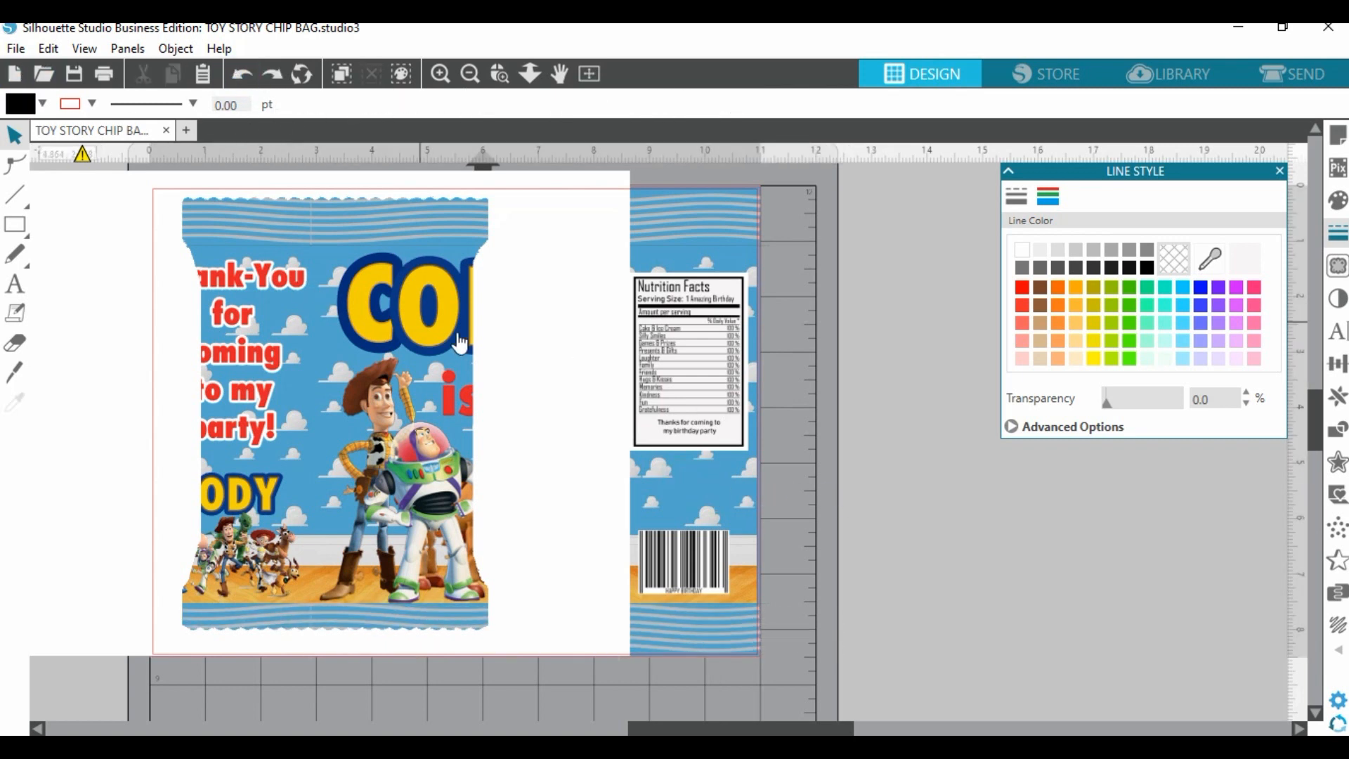
{"action": "left_click_drag", "start_coordinate": [522, 360], "coordinate": [13, 342]}
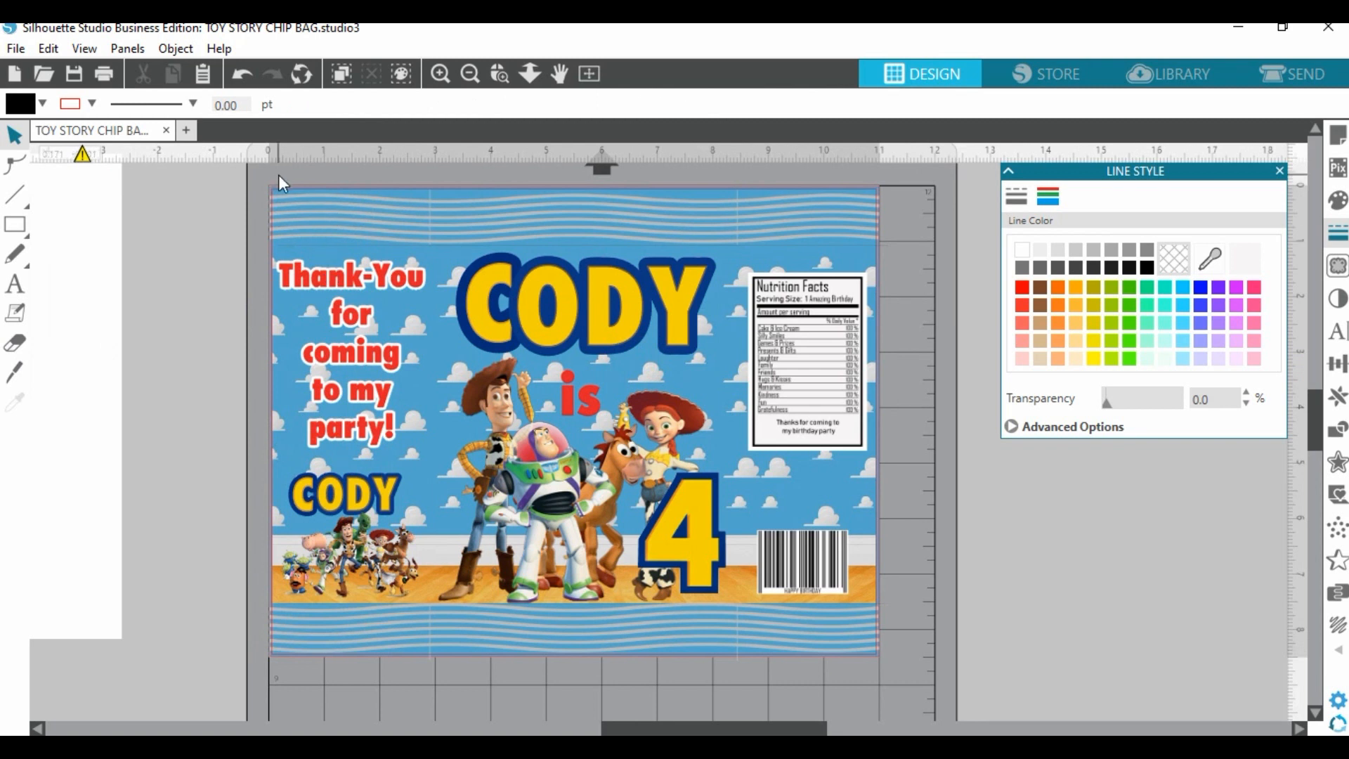
{"action": "left_click_drag", "start_coordinate": [279, 174], "coordinate": [899, 671]}
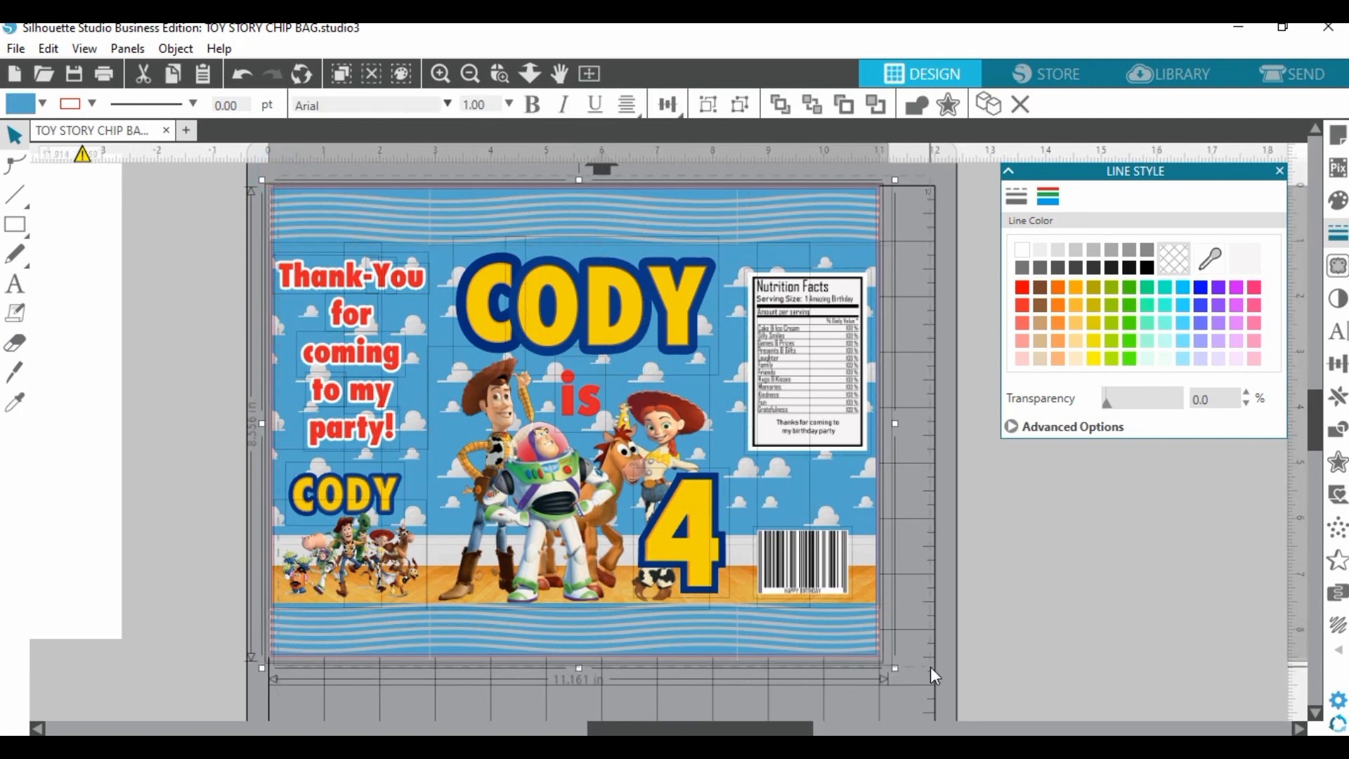
{"action": "left_click", "coordinate": [702, 104]}
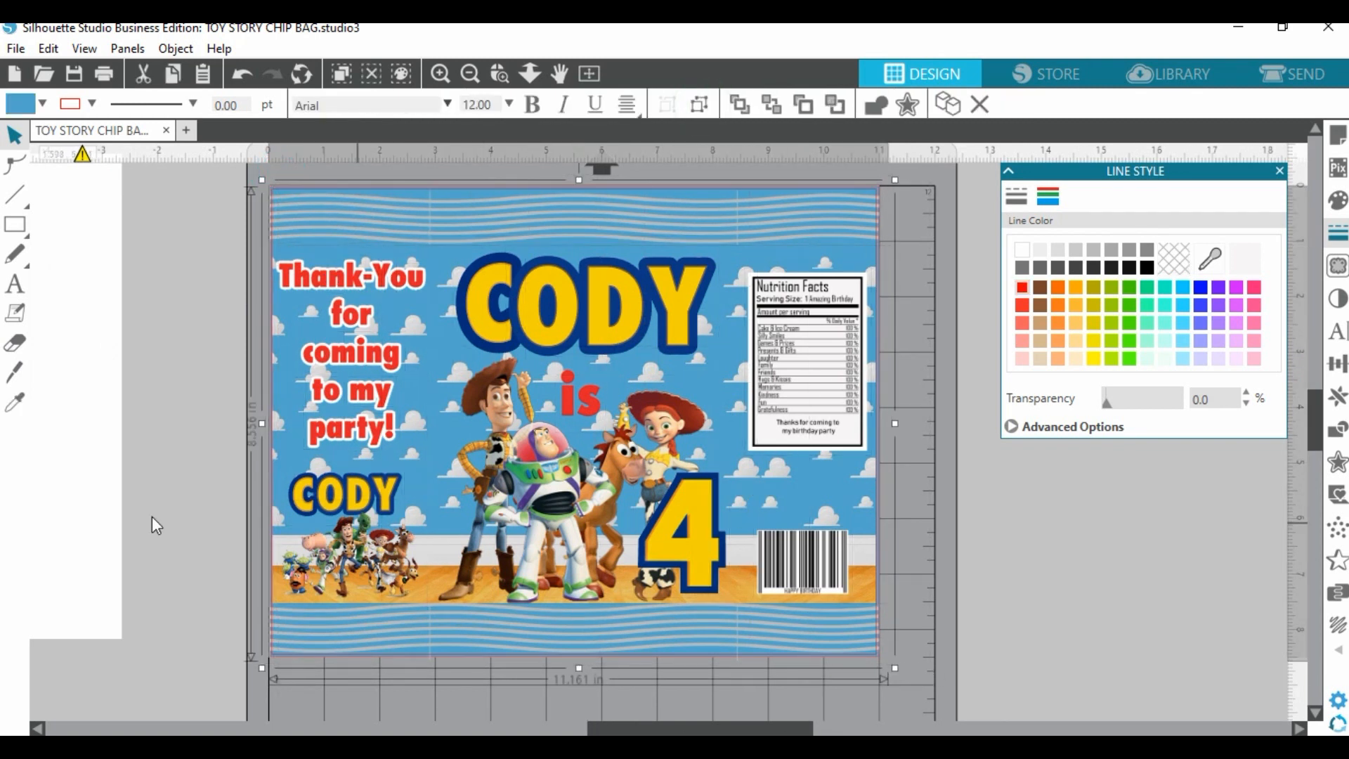
Move the mockup back over the page and shift the grouped chip bag design to the right of it.
{"action": "left_click_drag", "start_coordinate": [82, 445], "coordinate": [725, 525]}
{"action": "left_click_drag", "start_coordinate": [845, 526], "coordinate": [1209, 551]}
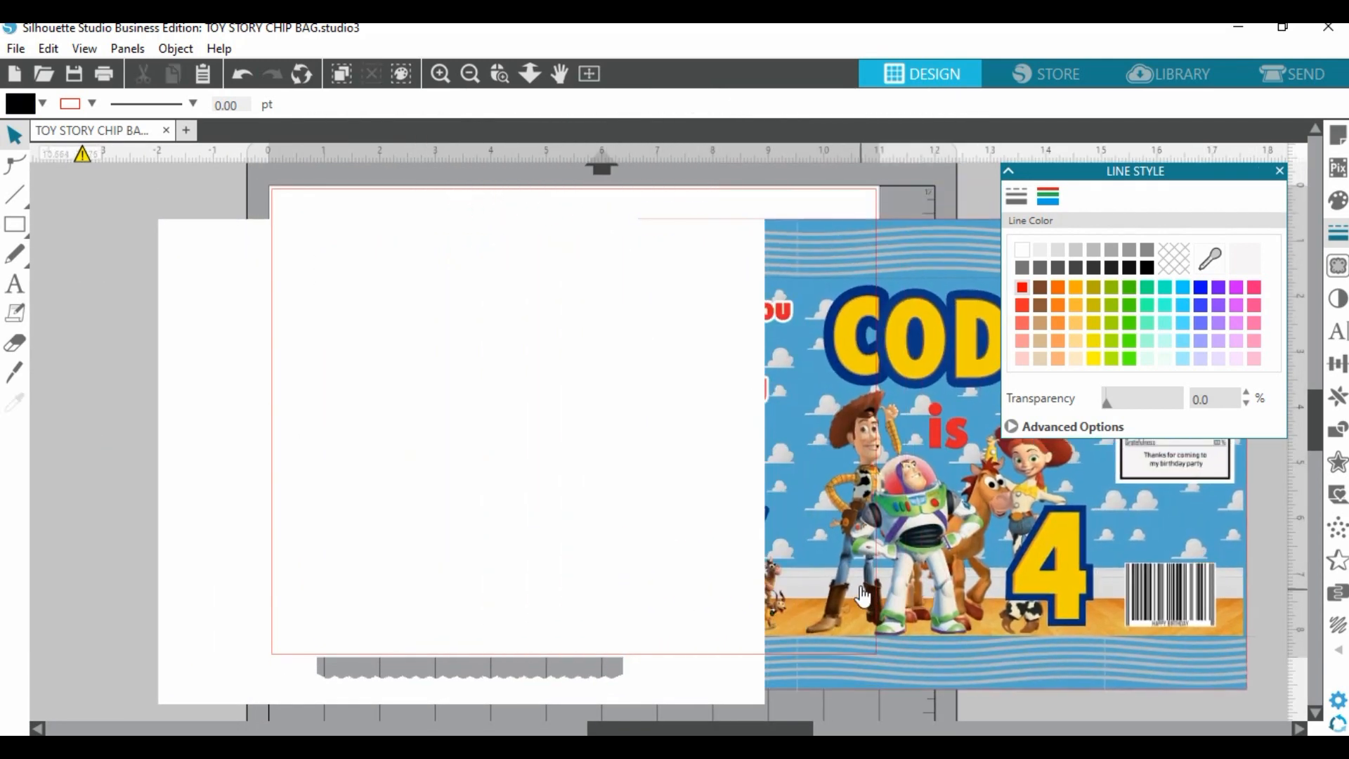
{"action": "left_click_drag", "start_coordinate": [859, 583], "coordinate": [917, 555]}
Duplicate the grouped design and place the two copies so their side panels meet inside the mockup's cutout, forming the bag's back.
{"action": "right_click", "coordinate": [918, 554]}
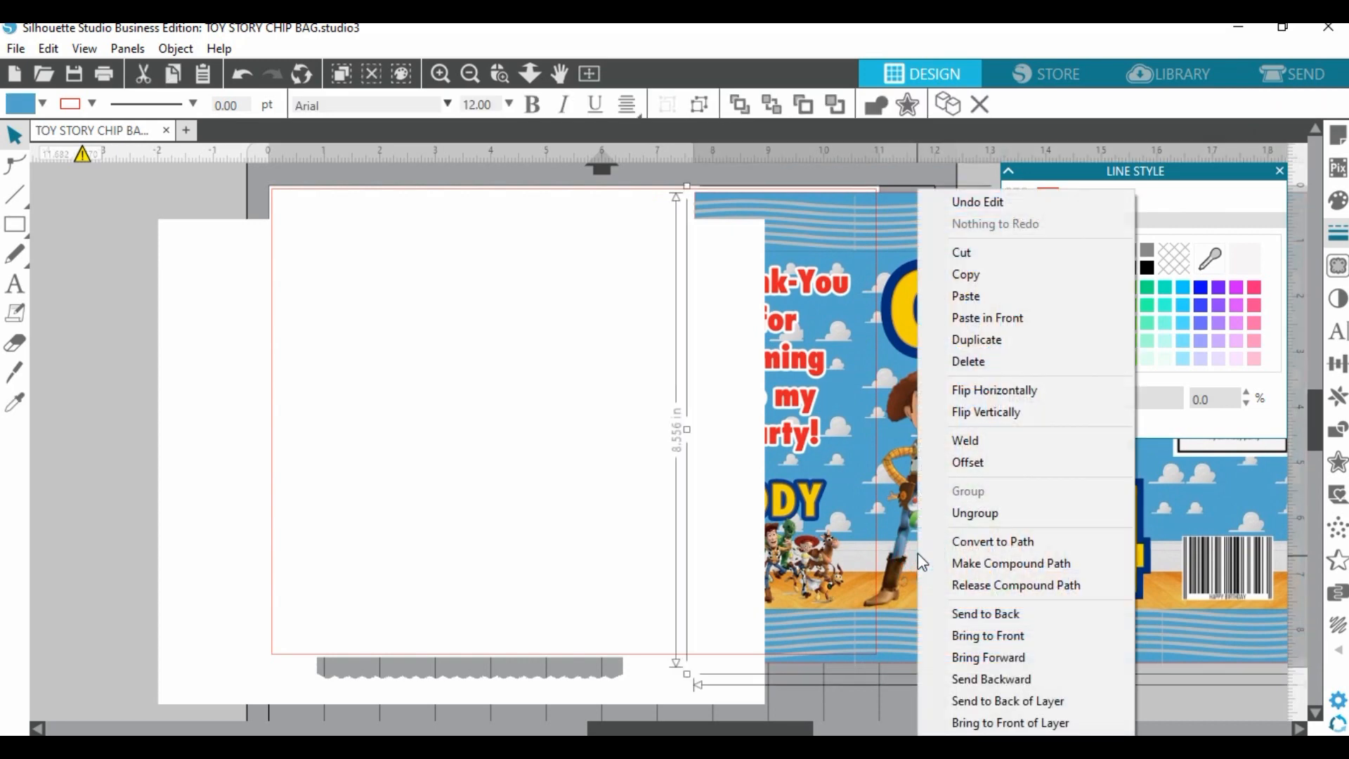
{"action": "left_click", "coordinate": [977, 338]}
{"action": "left_click_drag", "start_coordinate": [1031, 504], "coordinate": [190, 527]}
{"action": "left_click_drag", "start_coordinate": [714, 604], "coordinate": [827, 580]}
{"action": "left_click_drag", "start_coordinate": [157, 596], "coordinate": [258, 588]}
{"action": "left_click", "coordinate": [889, 695]}
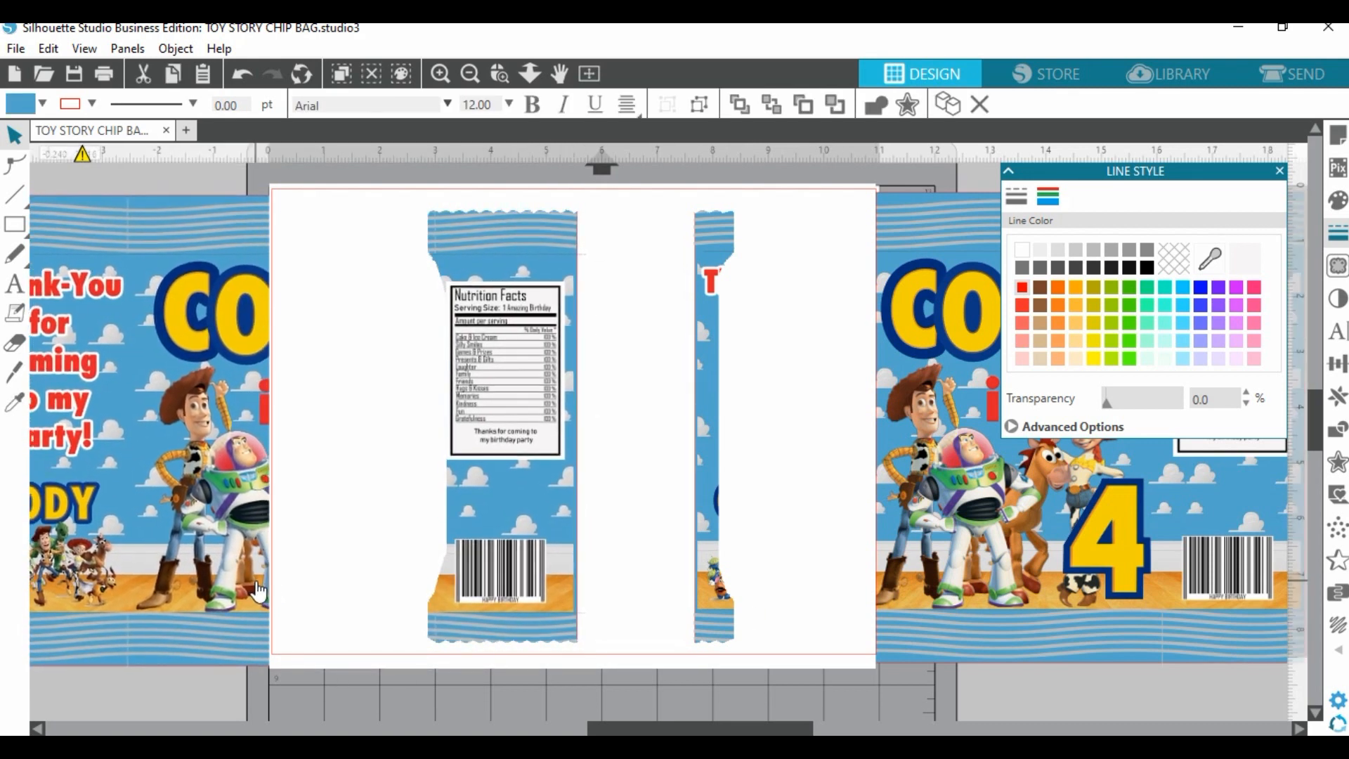
{"action": "left_click_drag", "start_coordinate": [1117, 634], "coordinate": [992, 622]}
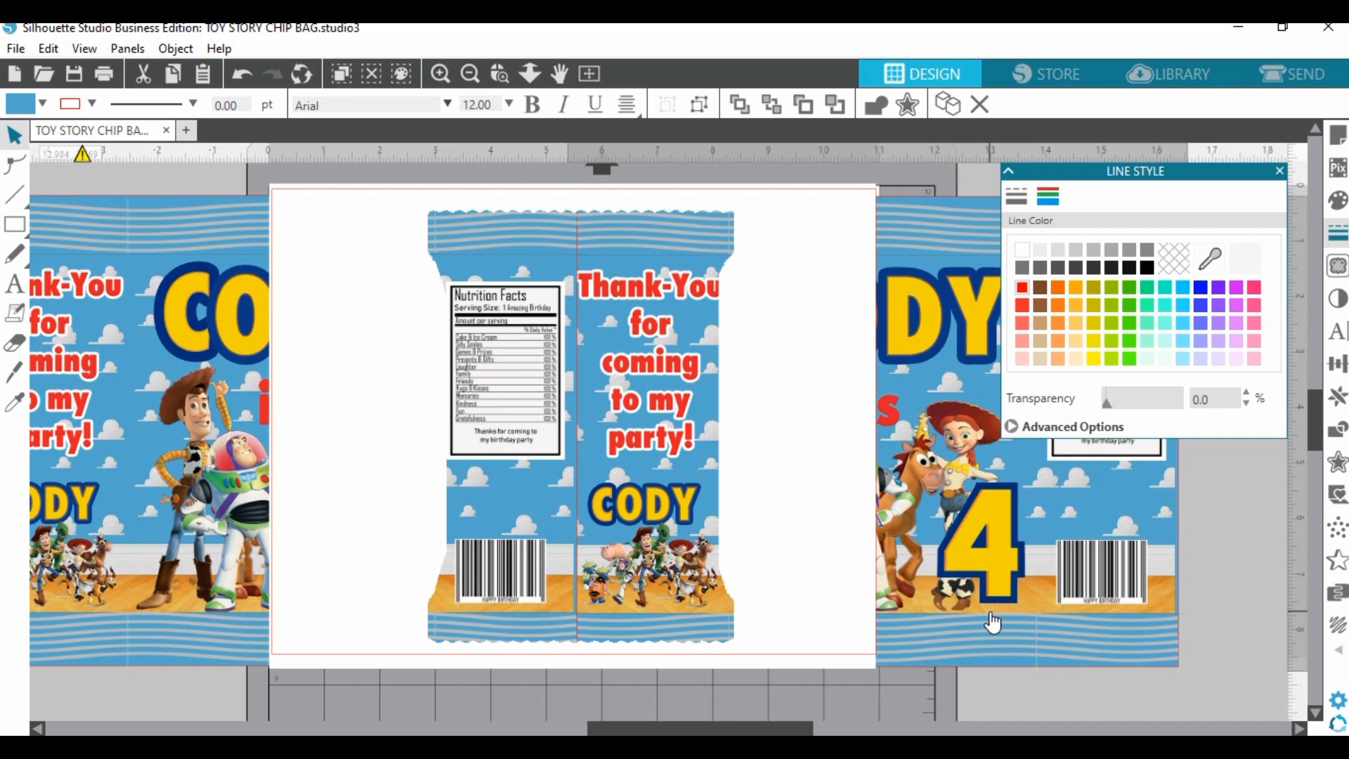
Fine-tune both copies' alignment at the back seam of the mockup, and select the grouped chip bag design on the page.
{"action": "left_click_drag", "start_coordinate": [231, 331], "coordinate": [216, 336]}
{"action": "left_click", "coordinate": [758, 518]}
{"action": "left_click_drag", "start_coordinate": [1058, 580], "coordinate": [1065, 580]}
{"action": "left_click", "coordinate": [806, 317]}
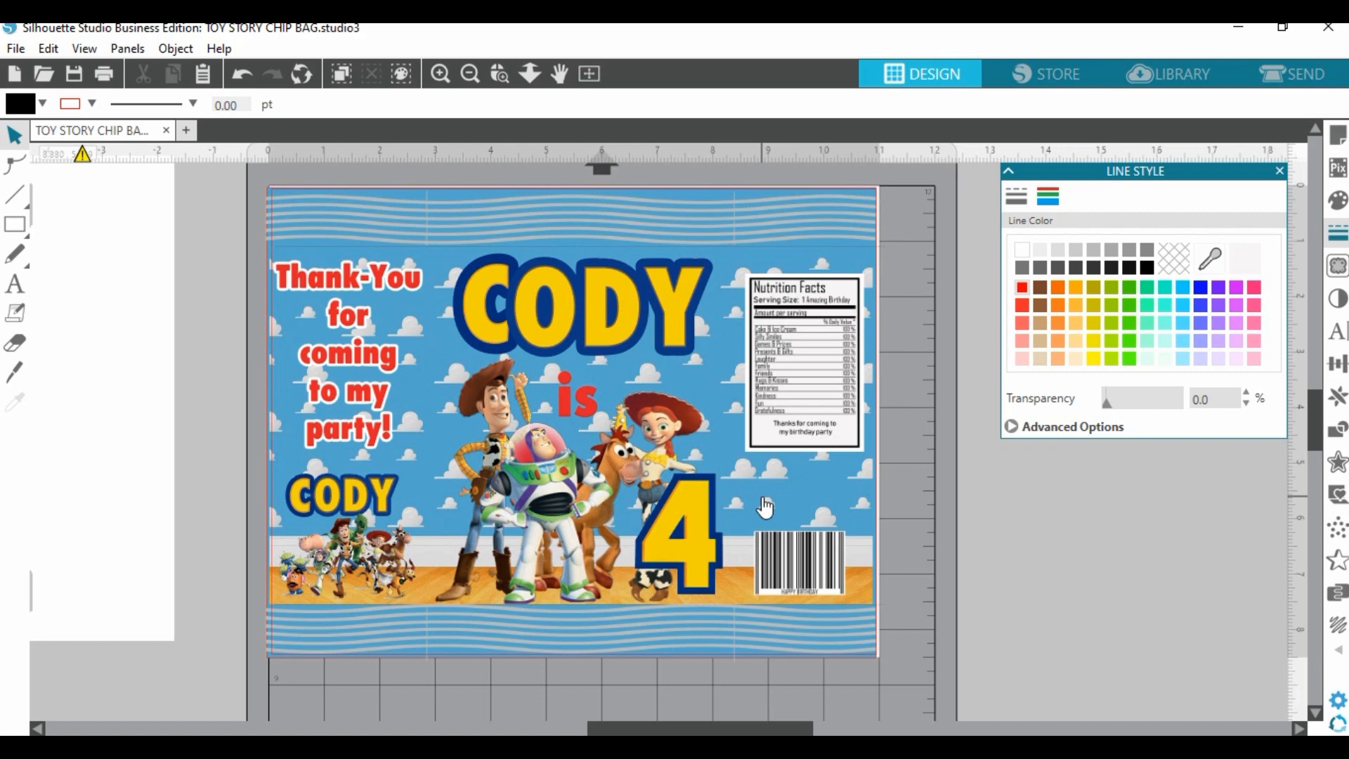
{"action": "left_click", "coordinate": [688, 242]}
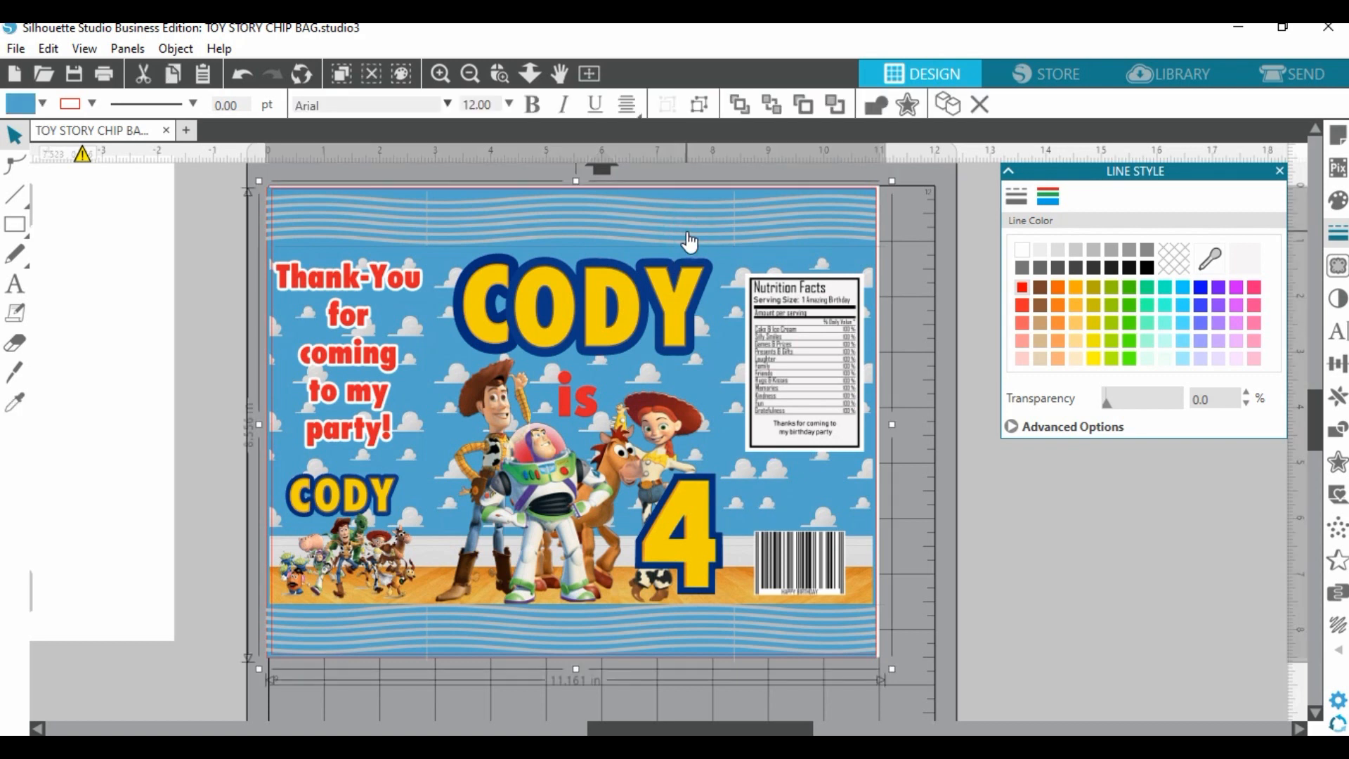